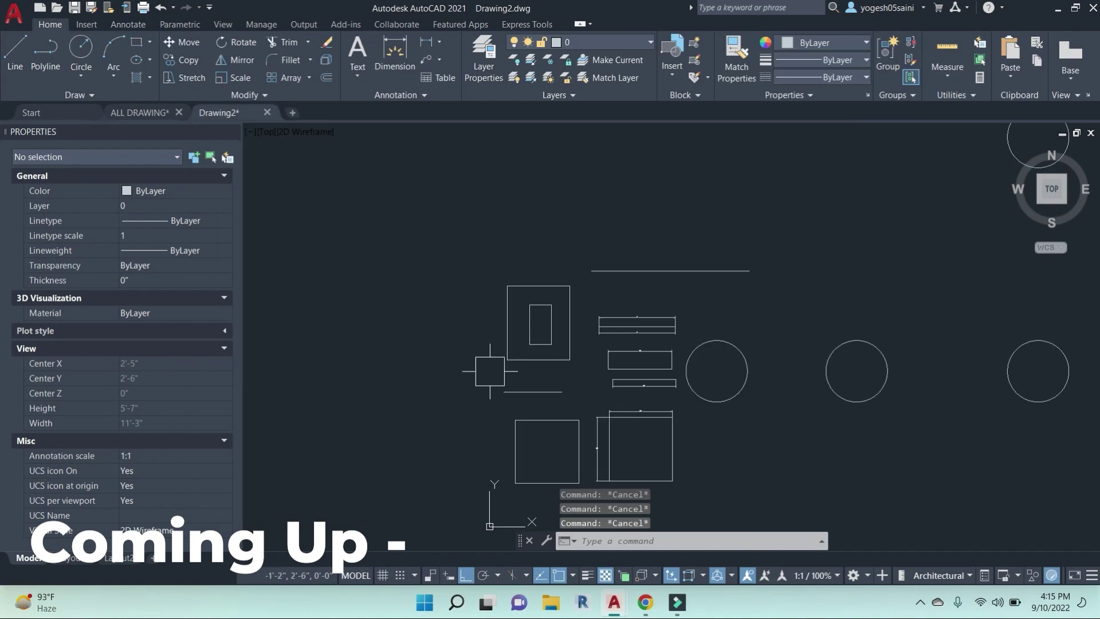
Start scaling the two nested squares, using their lower-left corner as the base point.
scroll(515, 366, "up", 2)
type("s")
key("Return")
left_click(587, 373)
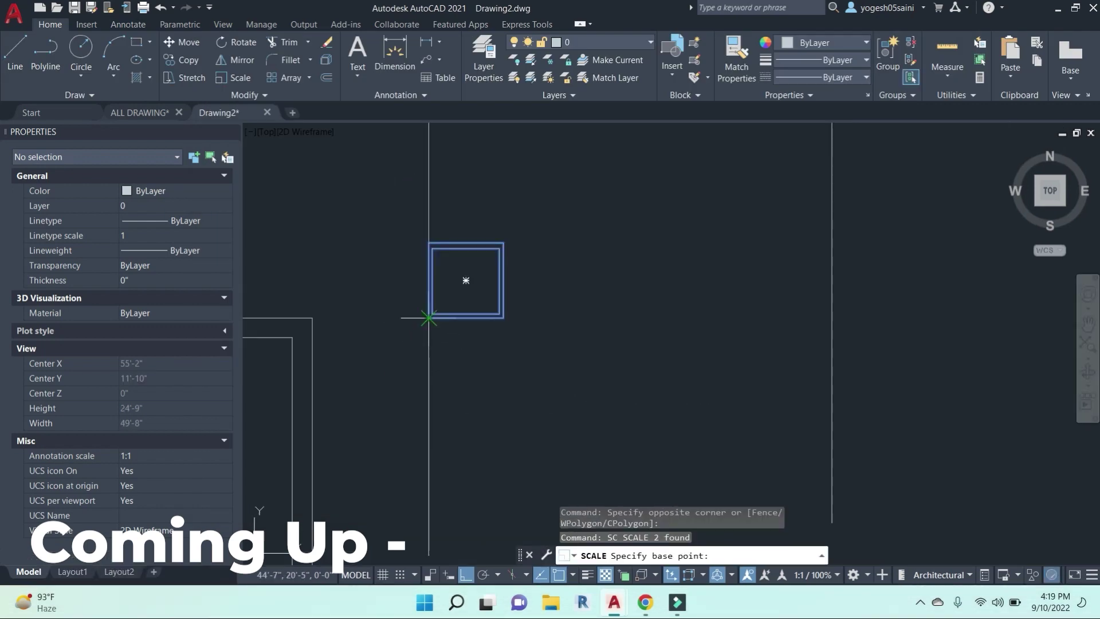
left_click(428, 318)
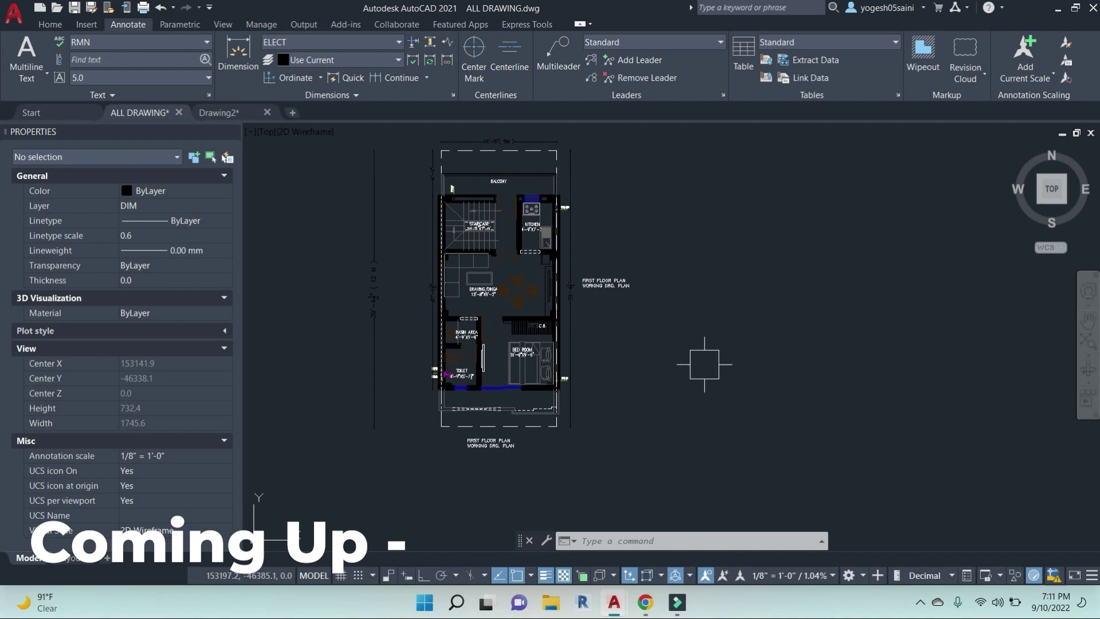
key("Escape")
key("Escape")
key("Escape")
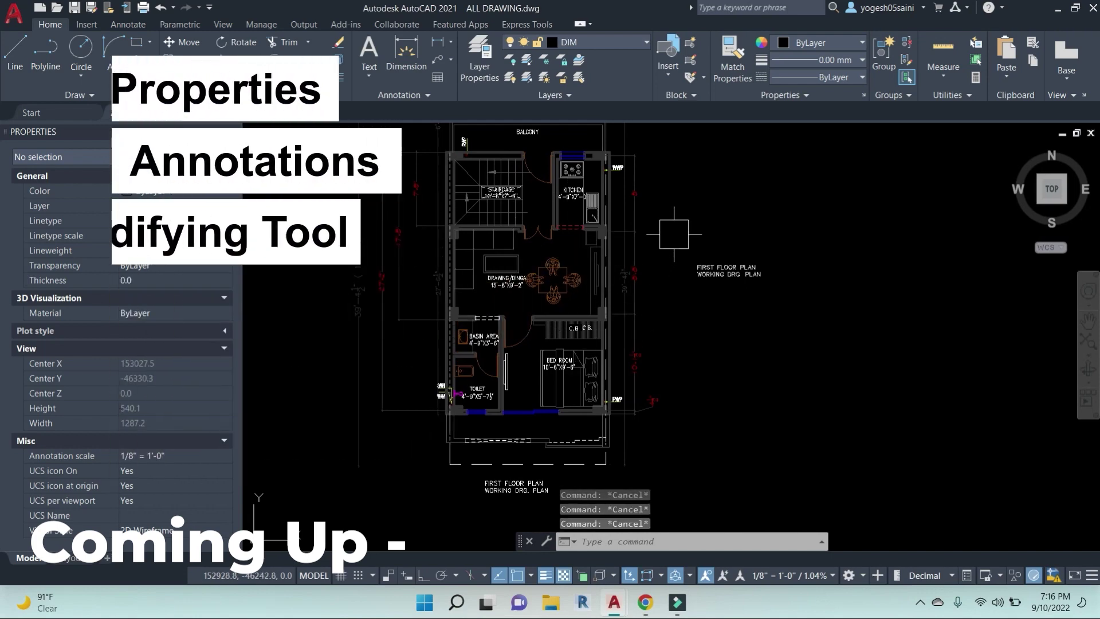
left_click(575, 41)
scroll(582, 318, "down", 10)
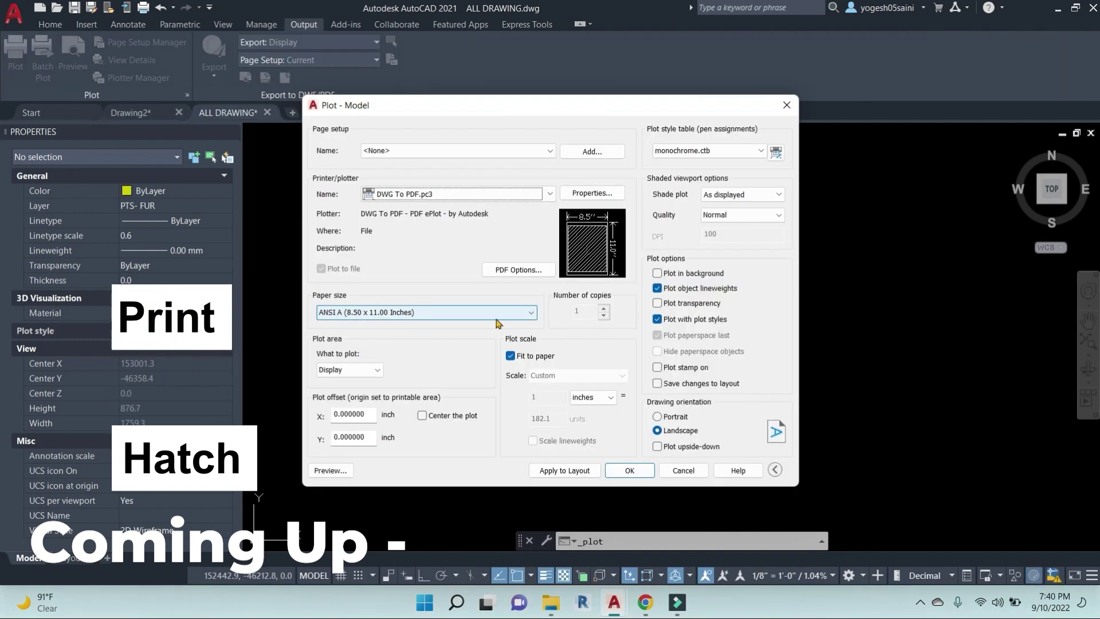
left_click(531, 314)
scroll(382, 440, "down", 10)
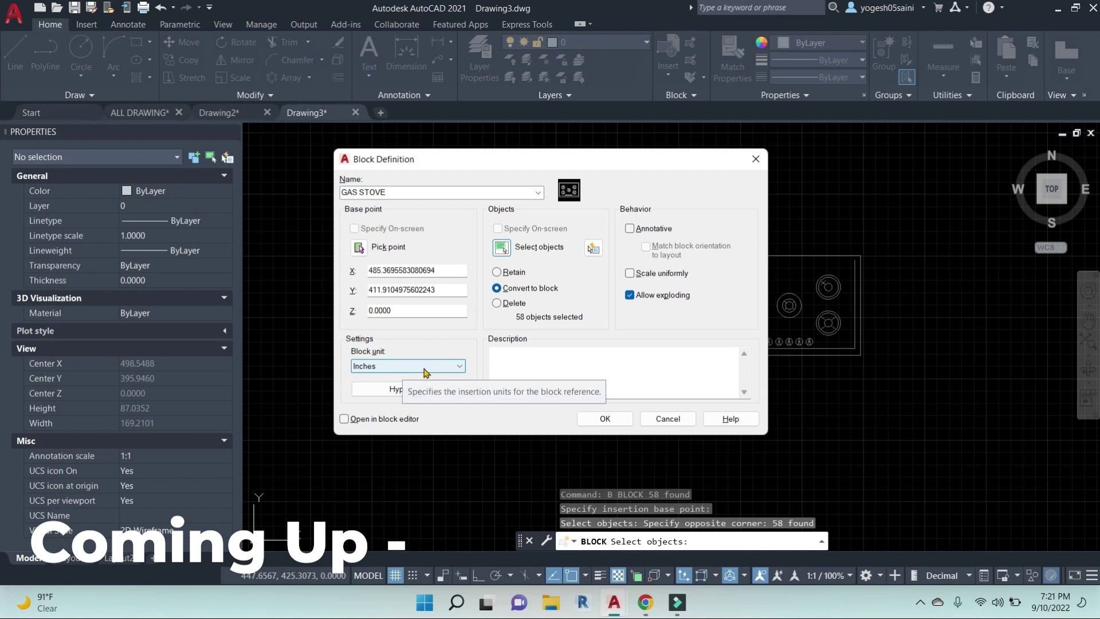
left_click(442, 370)
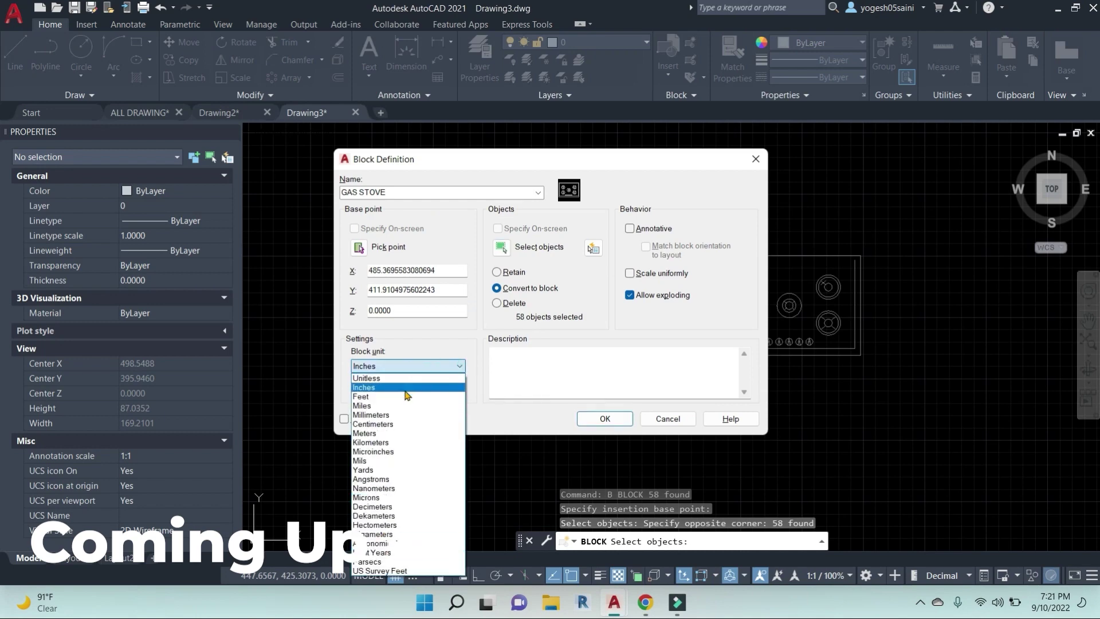
left_click(407, 369)
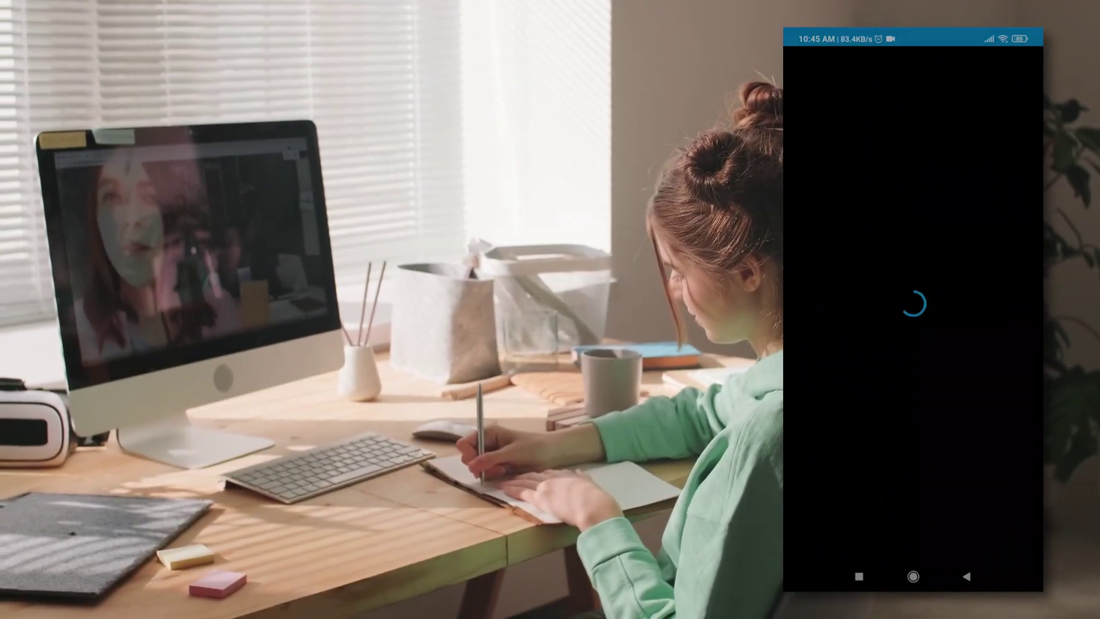
scroll(913, 287, "down", 3)
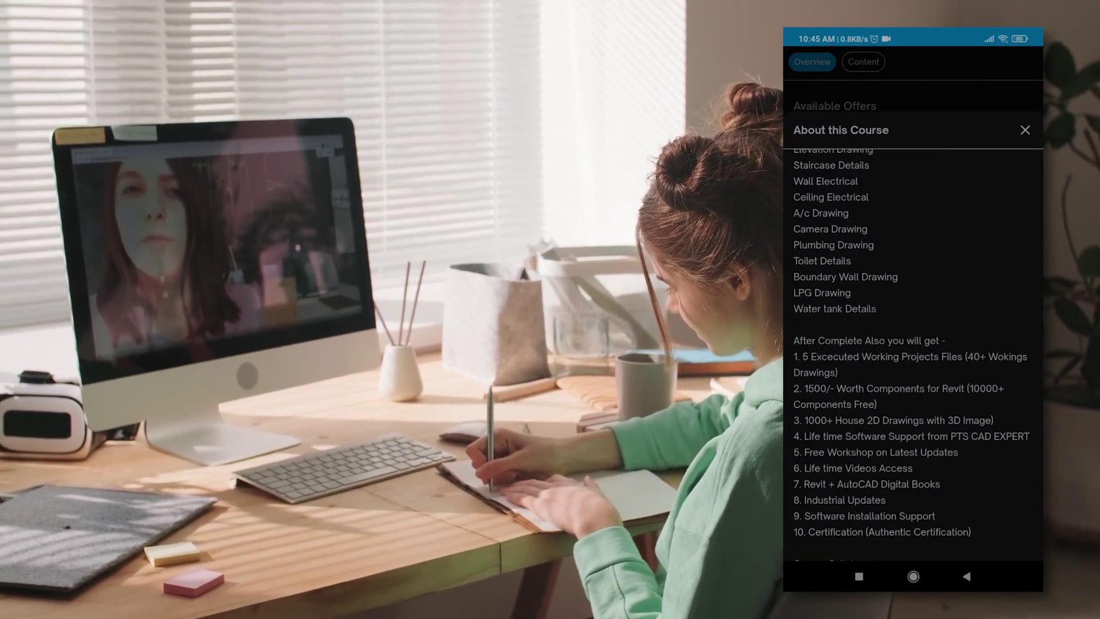
scroll(912, 344, "down", 6)
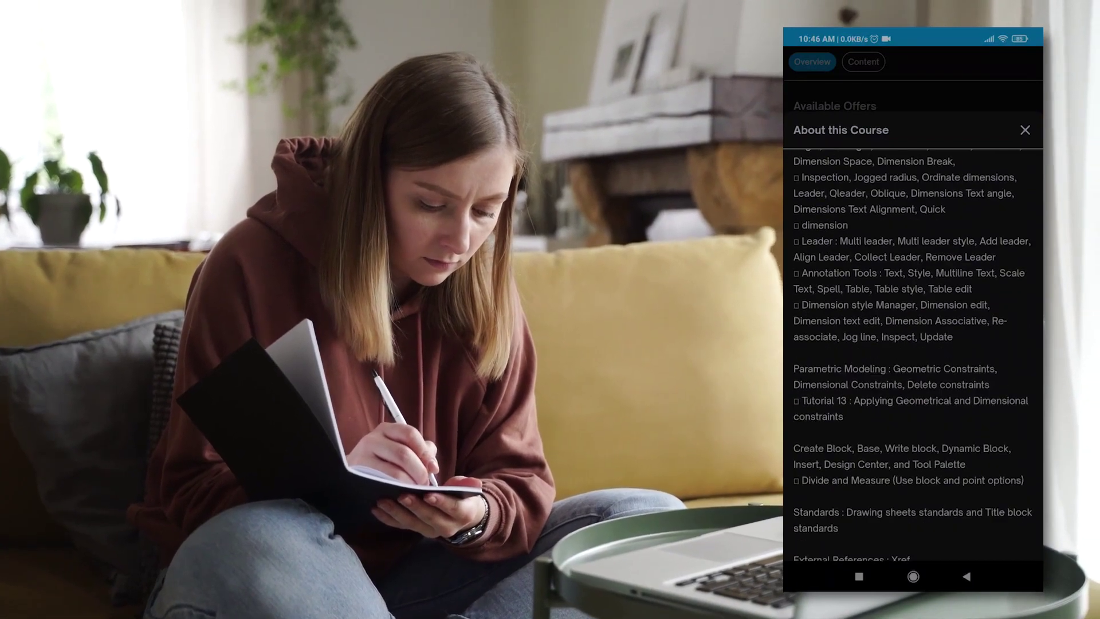
scroll(913, 343, "down", 6)
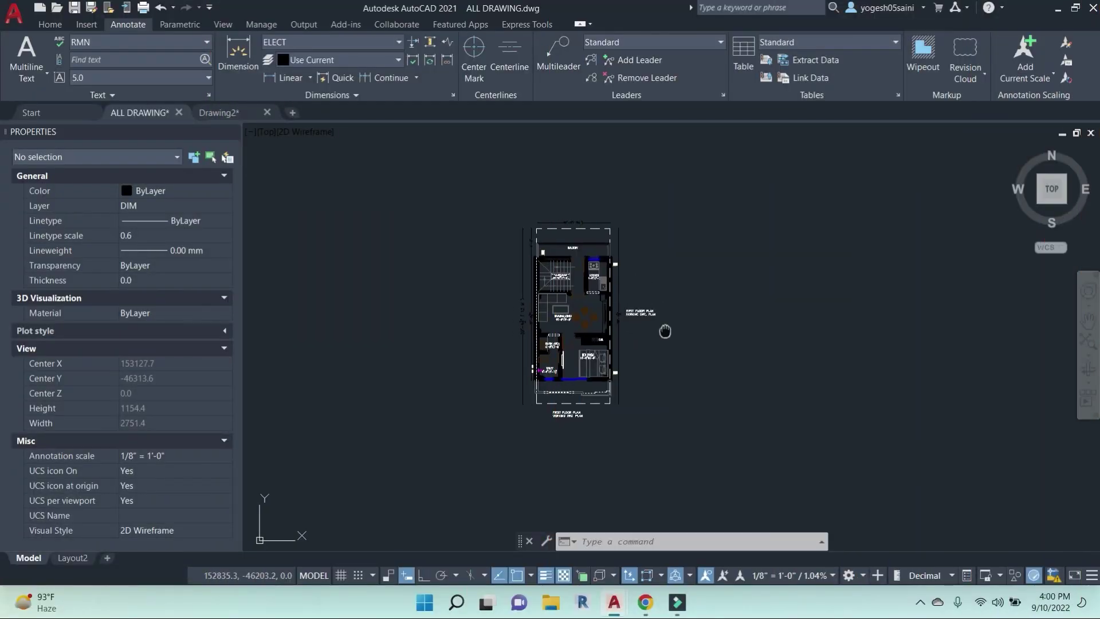
Switch to the Drawing2 drawing and clear any active command.
middle_click_drag(665, 331, 734, 333)
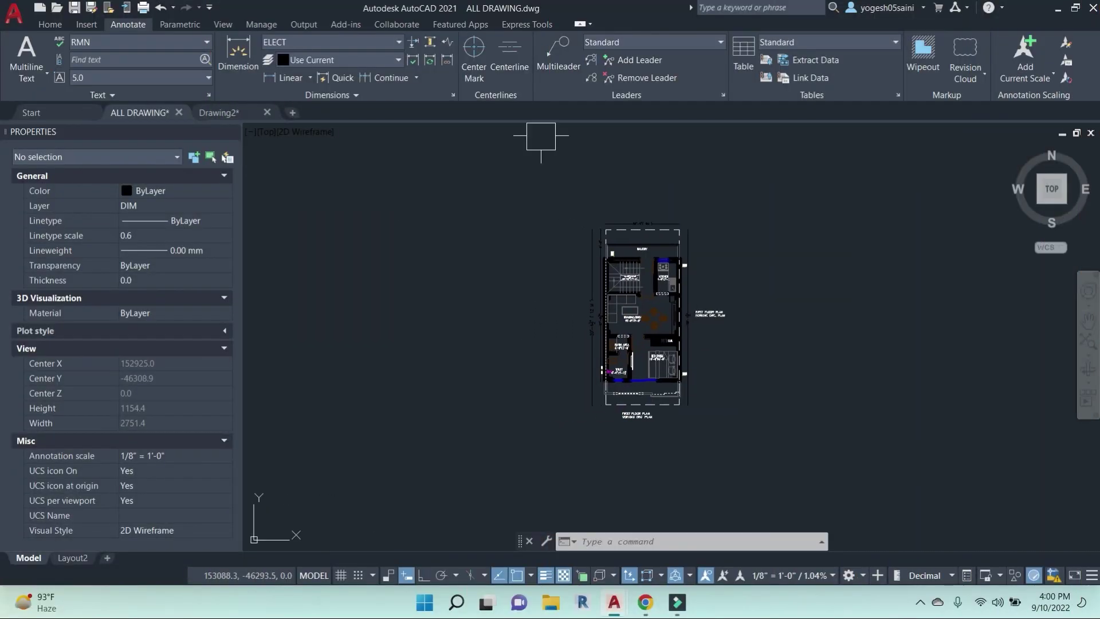
left_click(236, 112)
key("Escape")
key("Escape")
key("Escape")
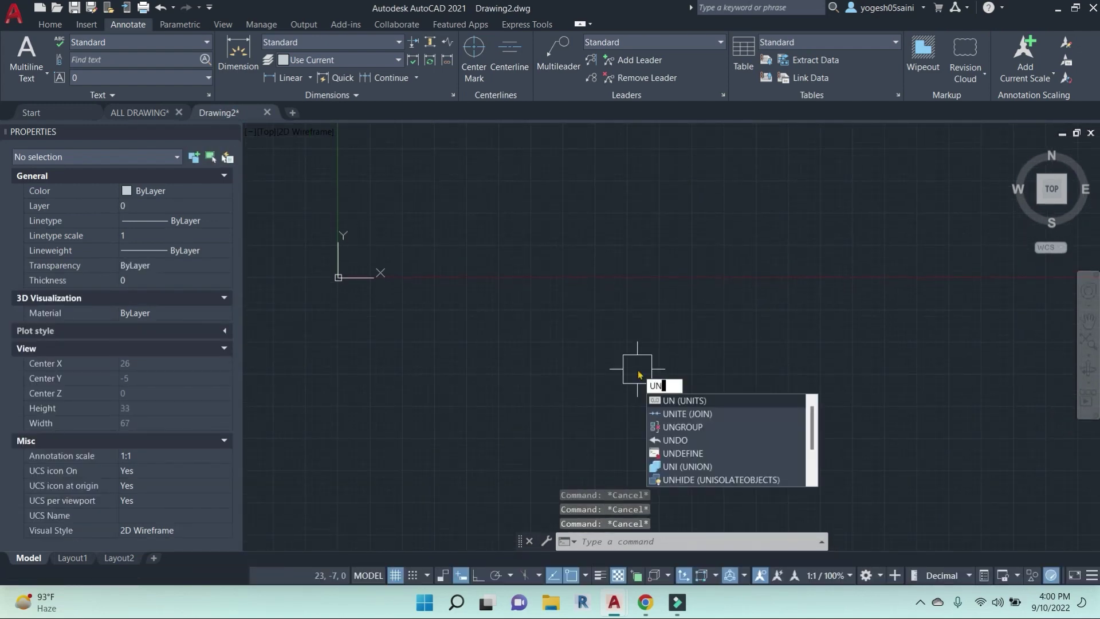
Choose Decimal as the length type in the drawing units and apply it.
key("Return")
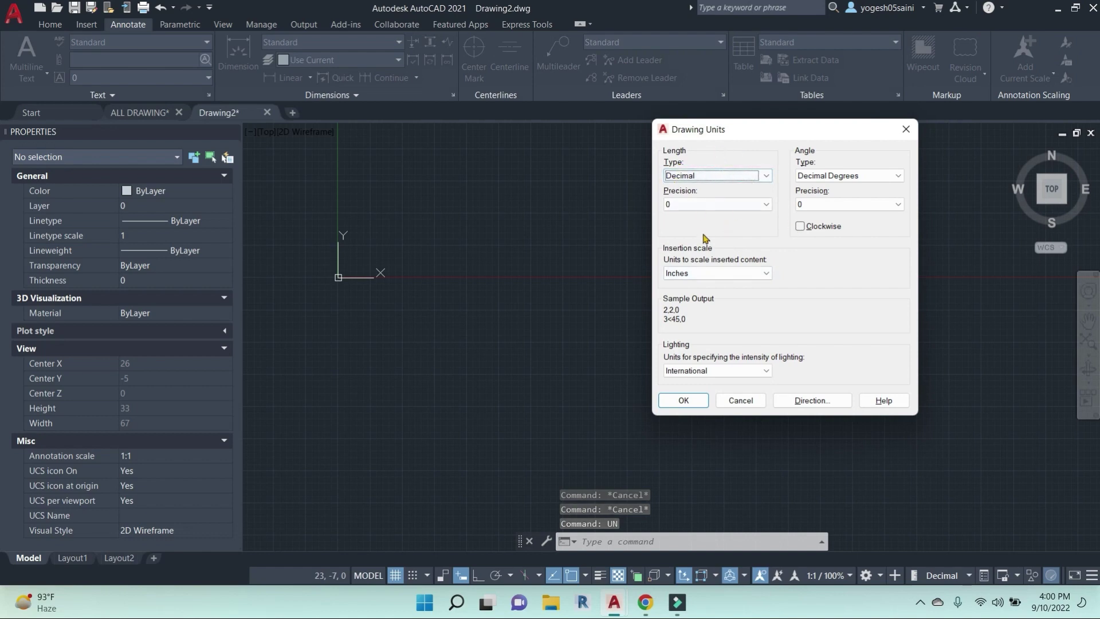
left_click(766, 177)
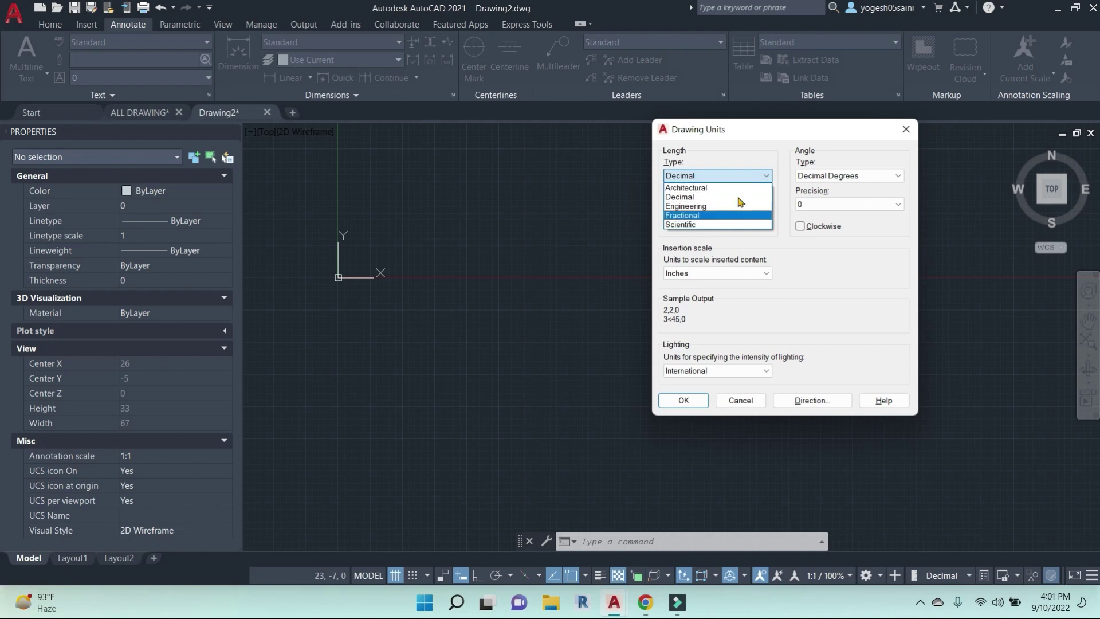
left_click(696, 197)
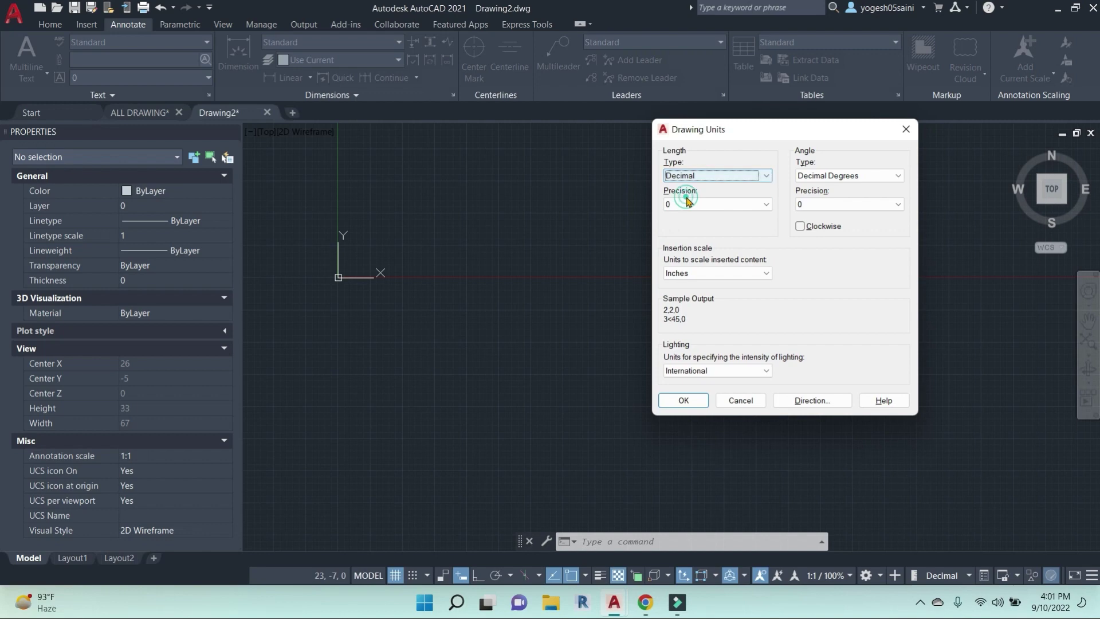
left_click(683, 400)
Draw a horizontal line 10 units long with Ortho mode on, above and to the right of the origin.
type("line")
key("Return")
left_click(475, 253)
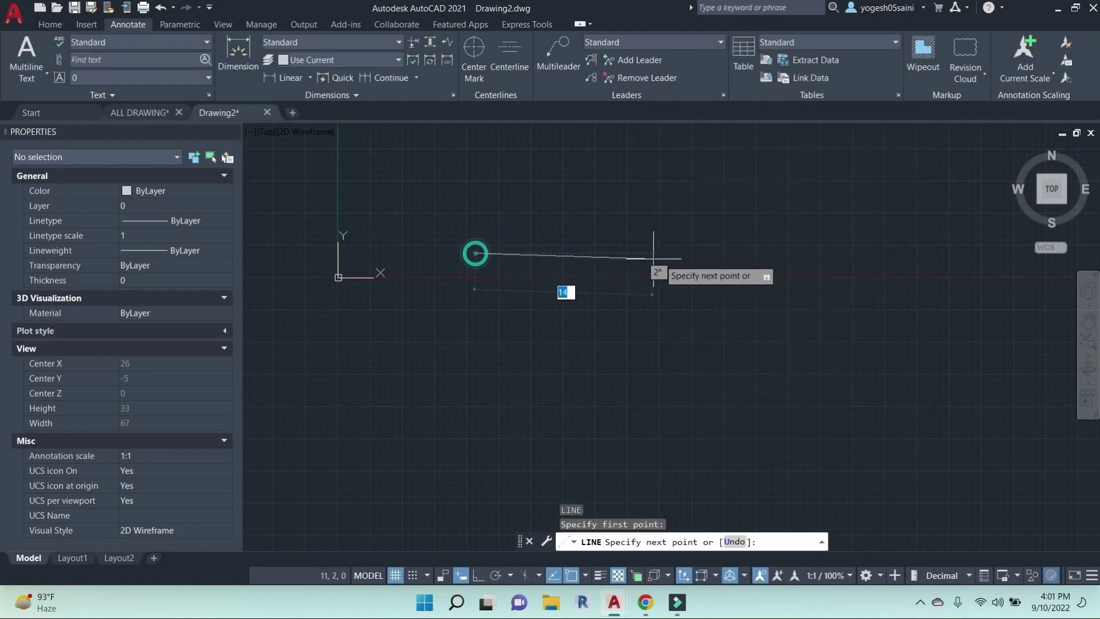
key("F8")
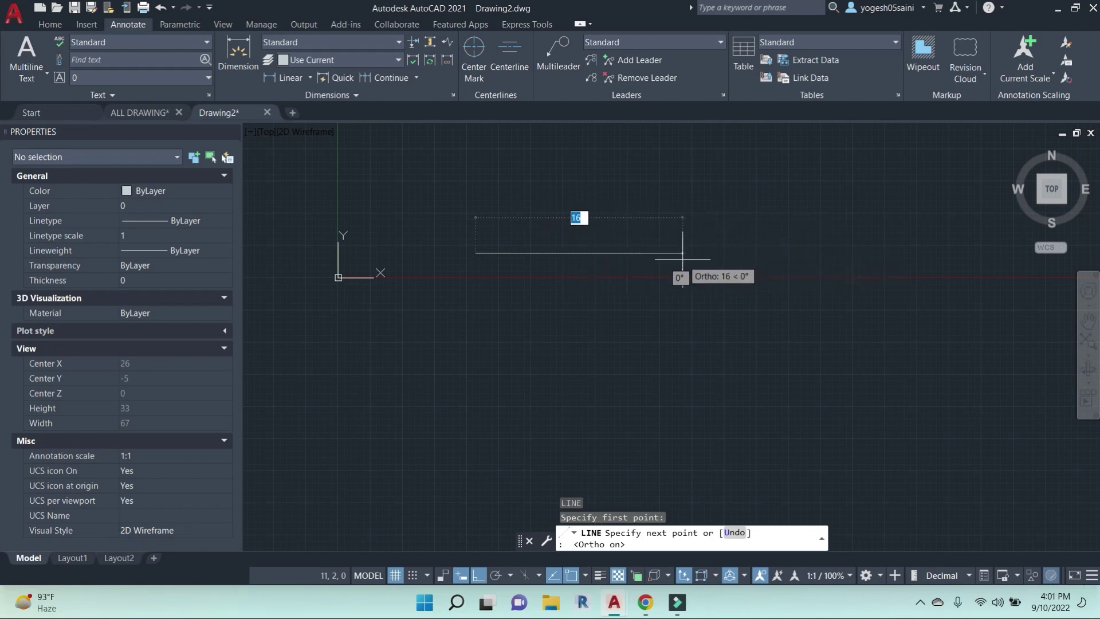
key("Return")
key("Escape")
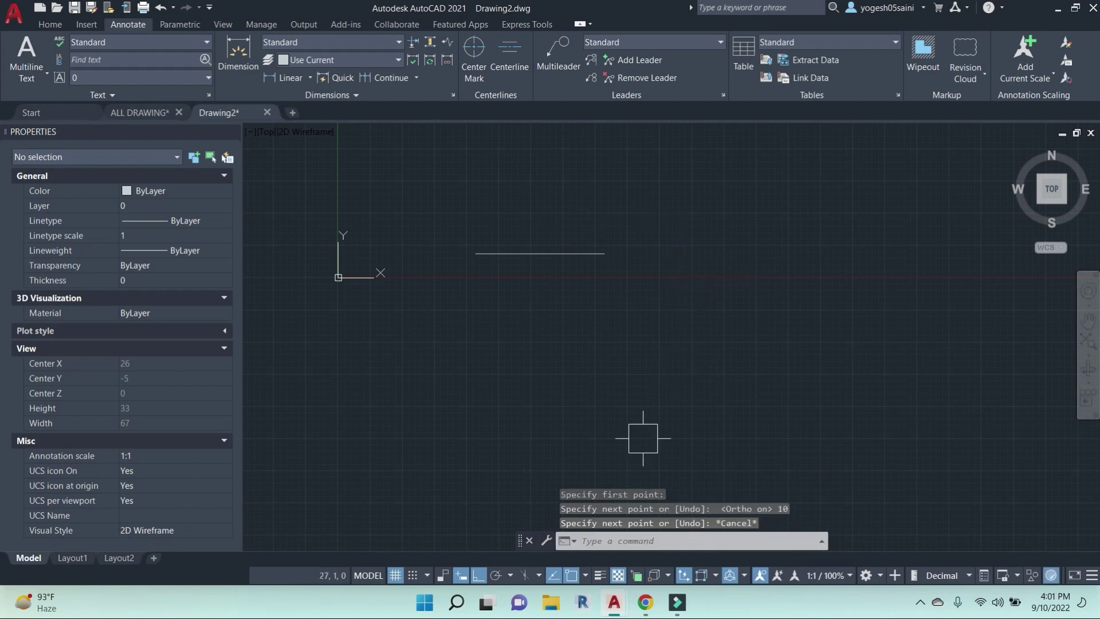
key("Escape")
key("Escape")
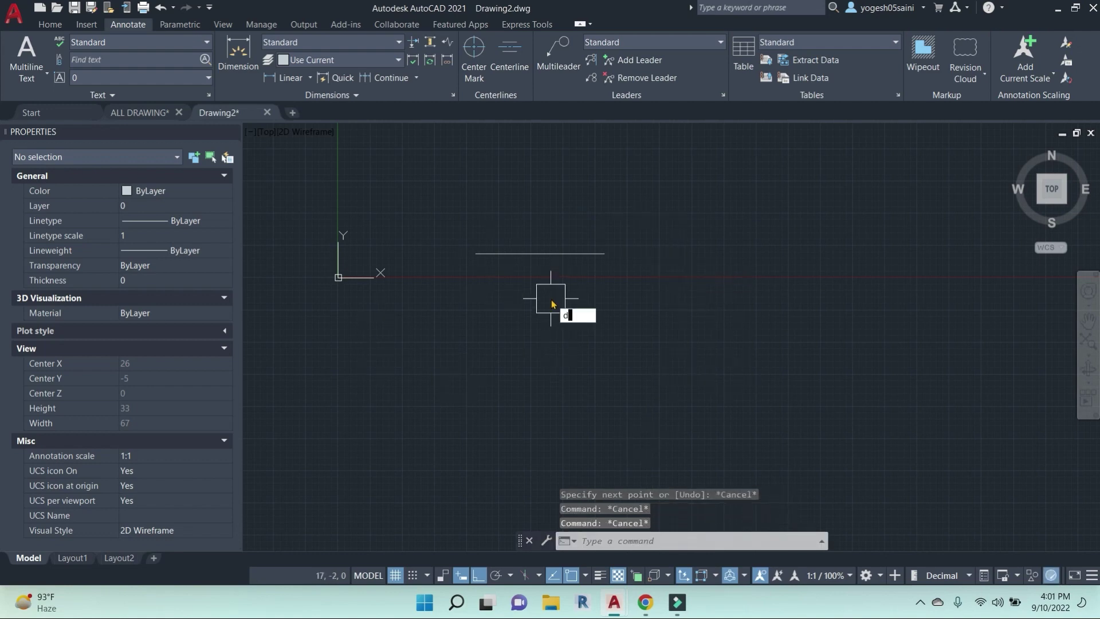
Add a linear dimension between the line's two endpoints, placed below the line.
key("BackSpace")
key("Escape")
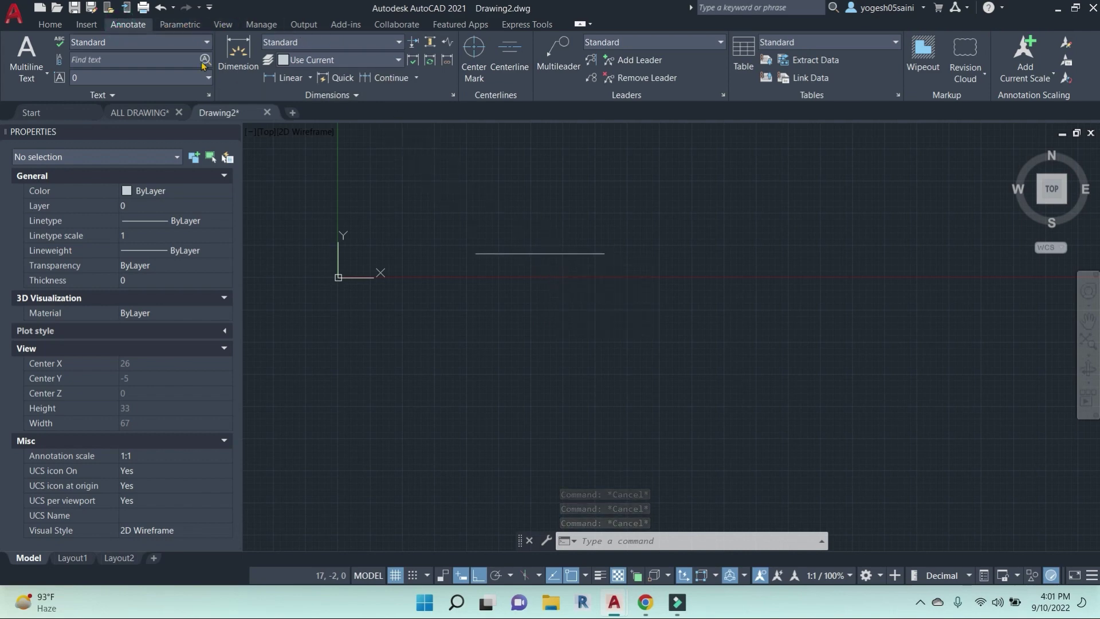
left_click(310, 78)
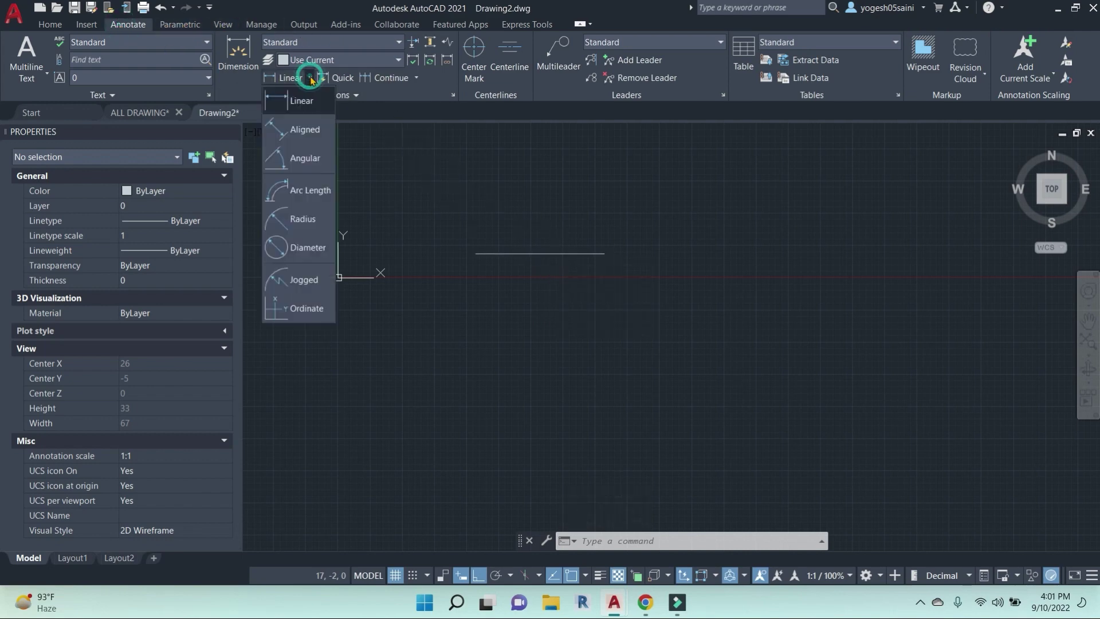
left_click(293, 102)
left_click(476, 253)
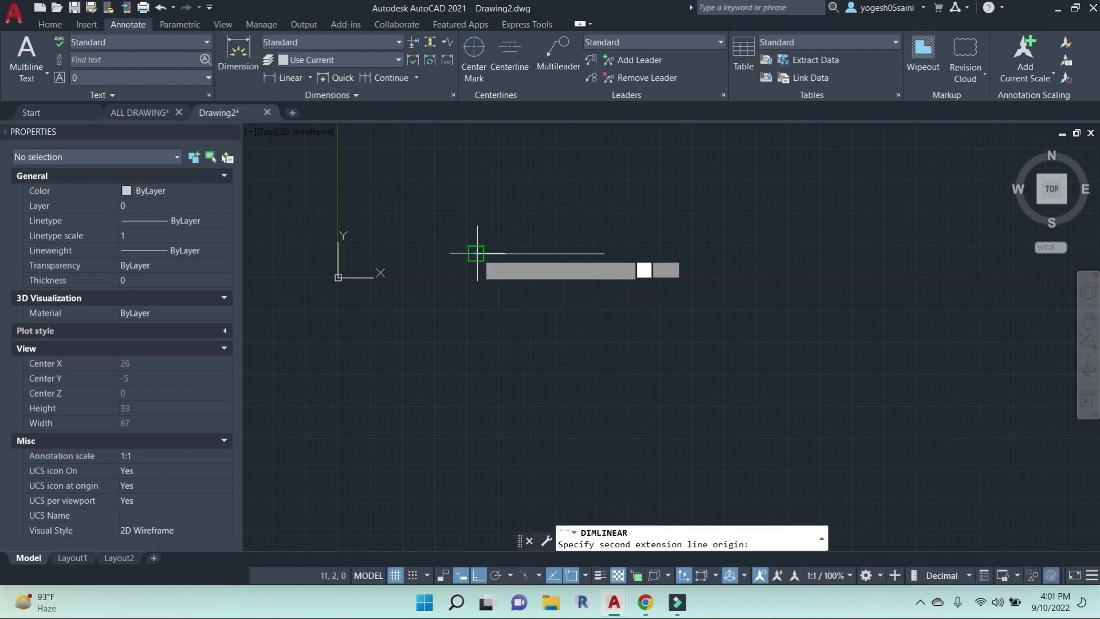
left_click(604, 252)
scroll(538, 269, "up", 5)
left_click(544, 271)
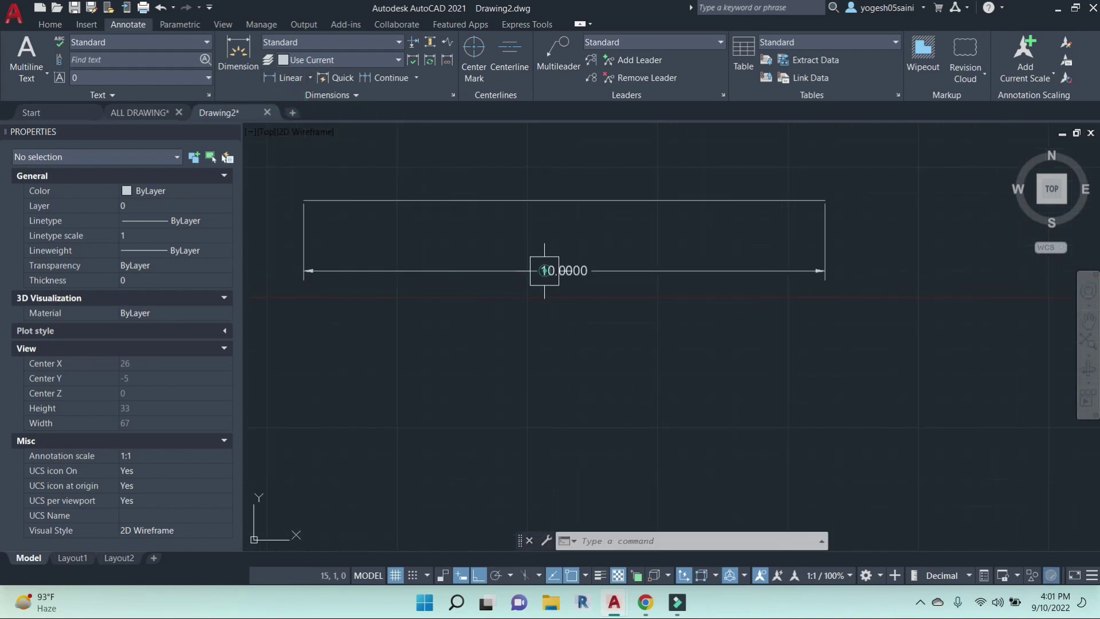
Examine the linear dimension's text and the number of decimal places it shows.
scroll(556, 309, "down", 1)
scroll(618, 286, "up", 3)
scroll(637, 300, "down", 3)
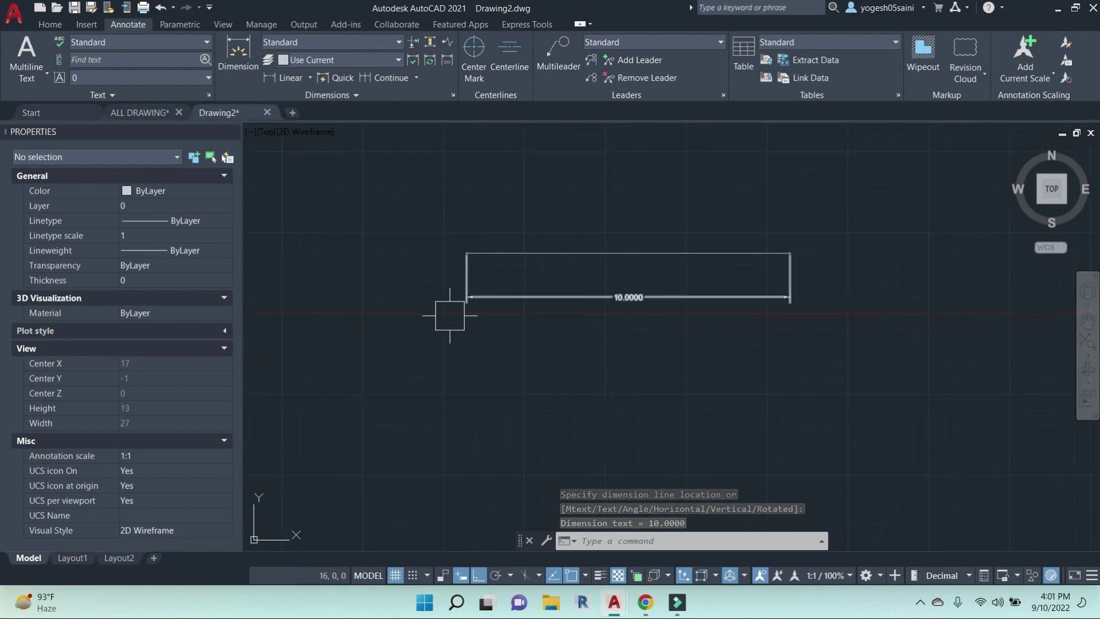
scroll(624, 295, "up", 4)
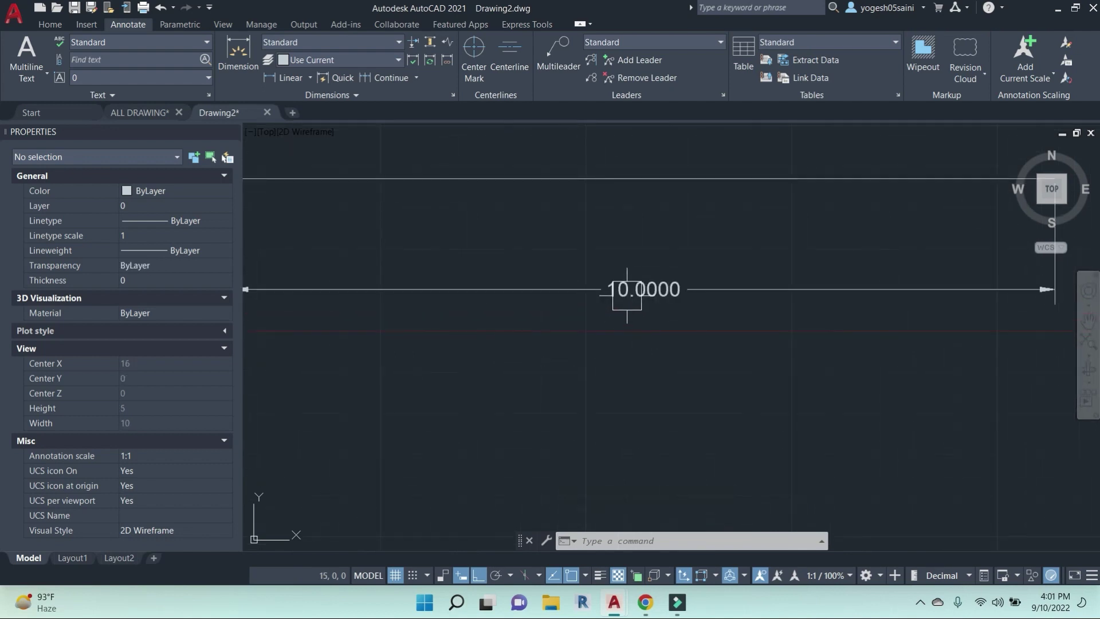
scroll(627, 295, "down", 4)
scroll(627, 295, "up", 4)
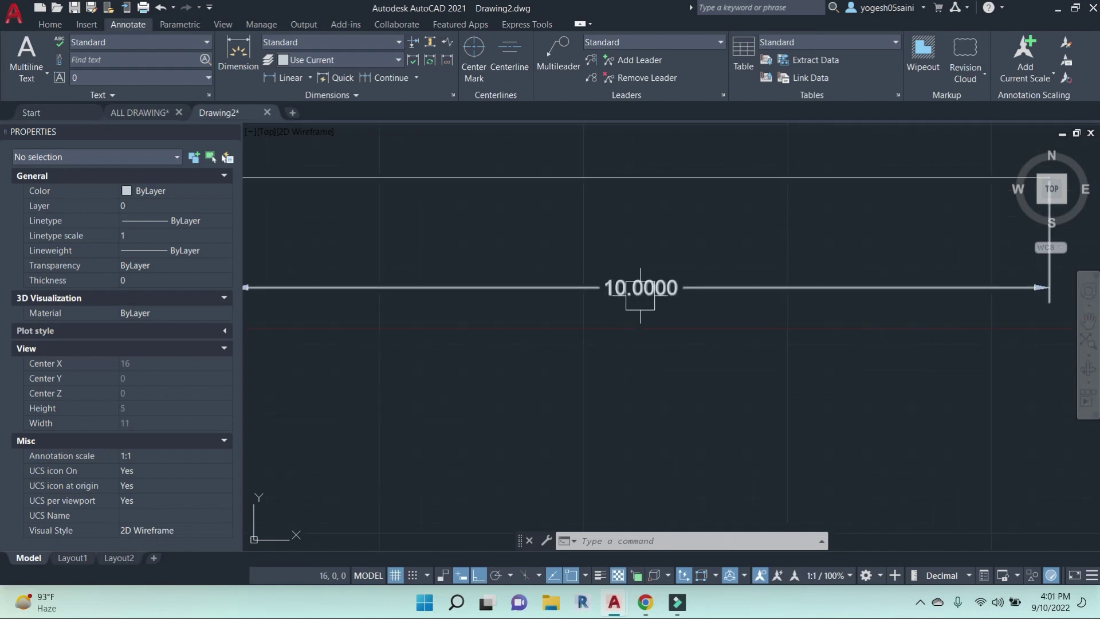
scroll(710, 206, "down", 2)
key("Escape")
key("Escape")
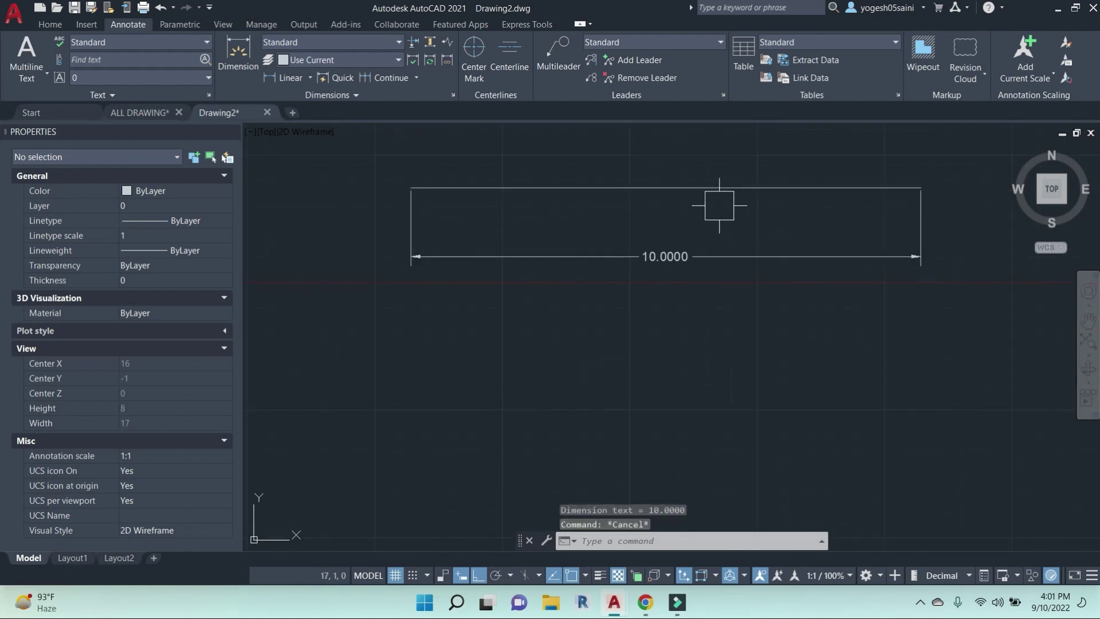
Review the length precision options available for Decimal drawing units.
type("un")
key("Return")
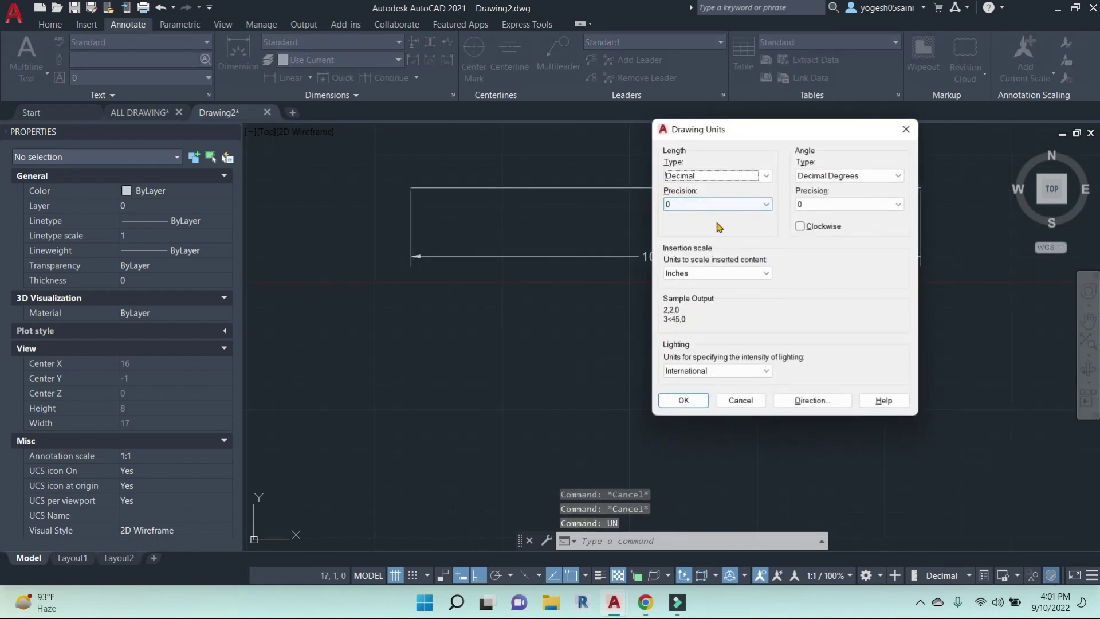
left_click(684, 206)
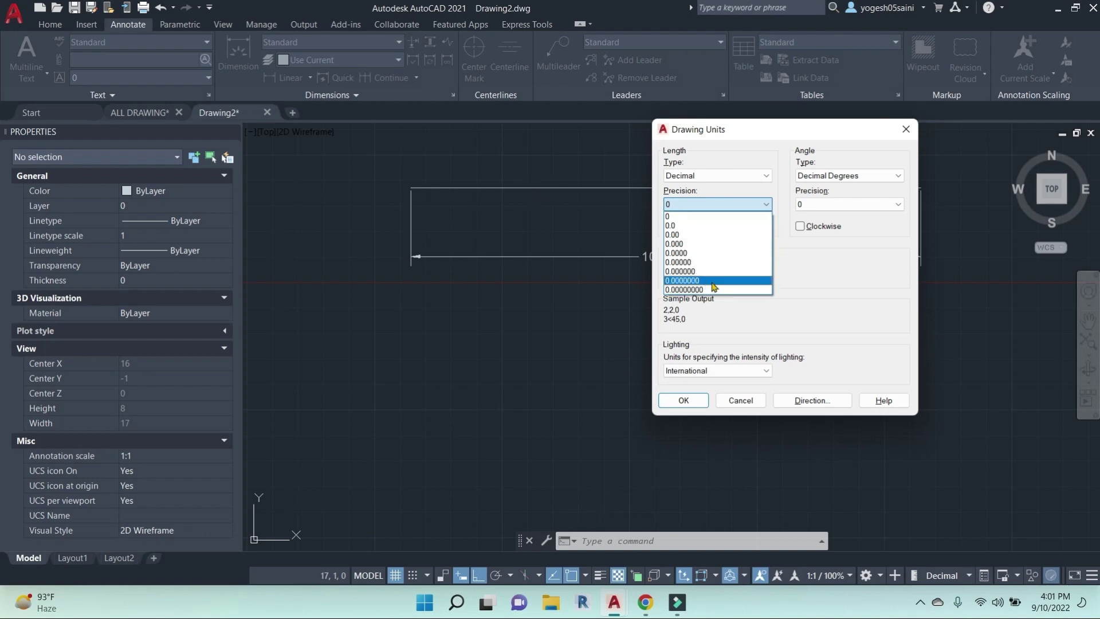
left_click(676, 252)
left_click(683, 399)
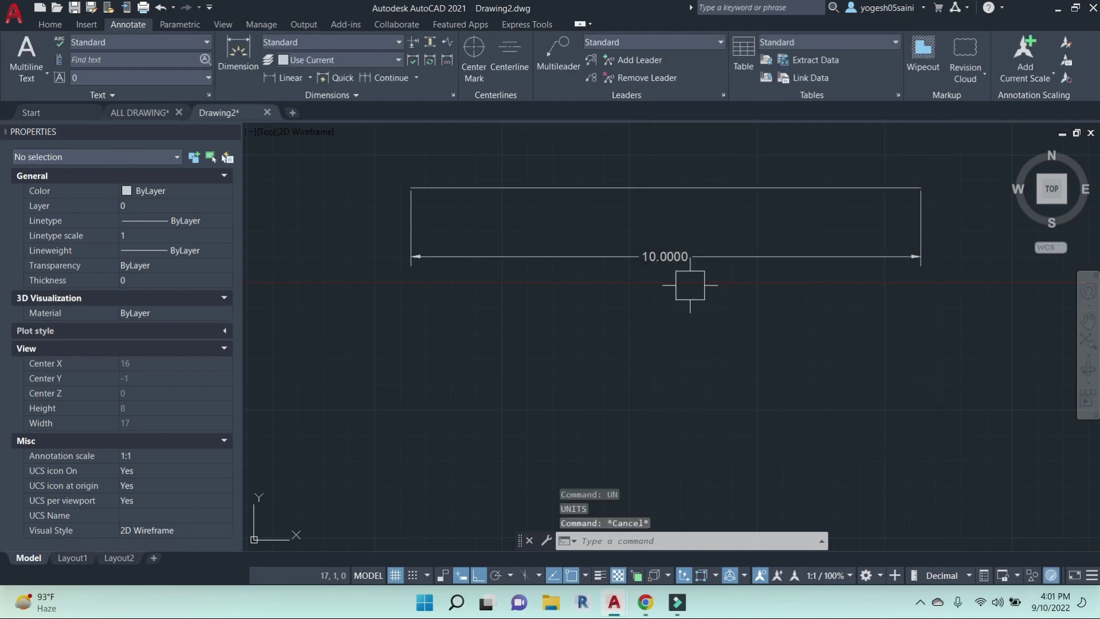
Check the dimension text, view the Standard style in the Dimension Style Manager and close the manager.
scroll(680, 300, "down", 2)
scroll(671, 293, "up", 1)
scroll(671, 293, "up", 3)
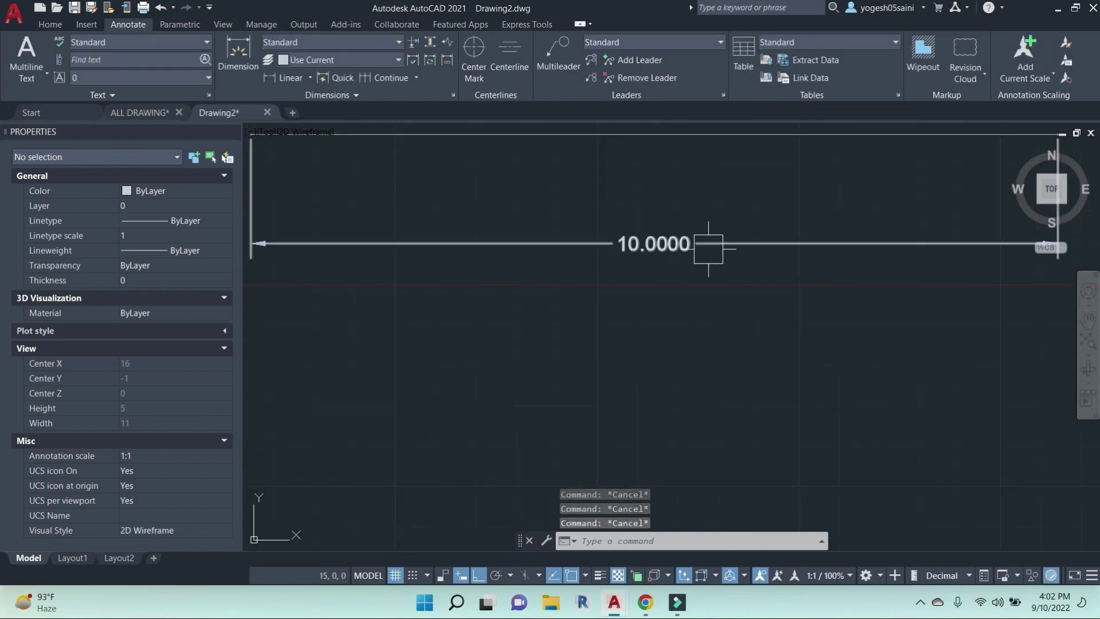
scroll(659, 299, "down", 2)
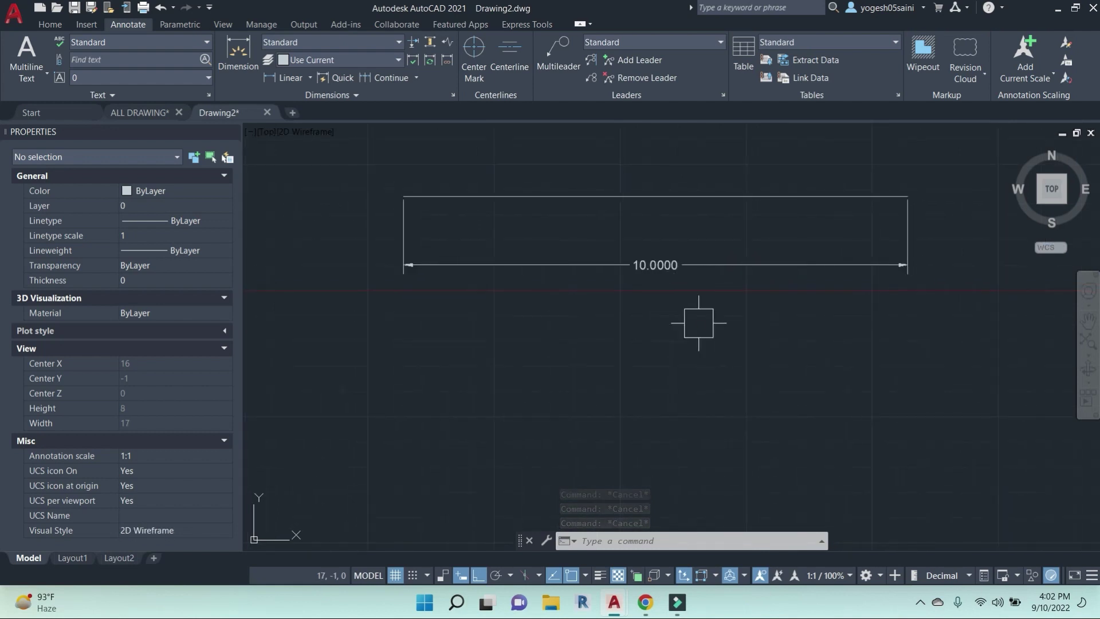
type("d")
key("Return")
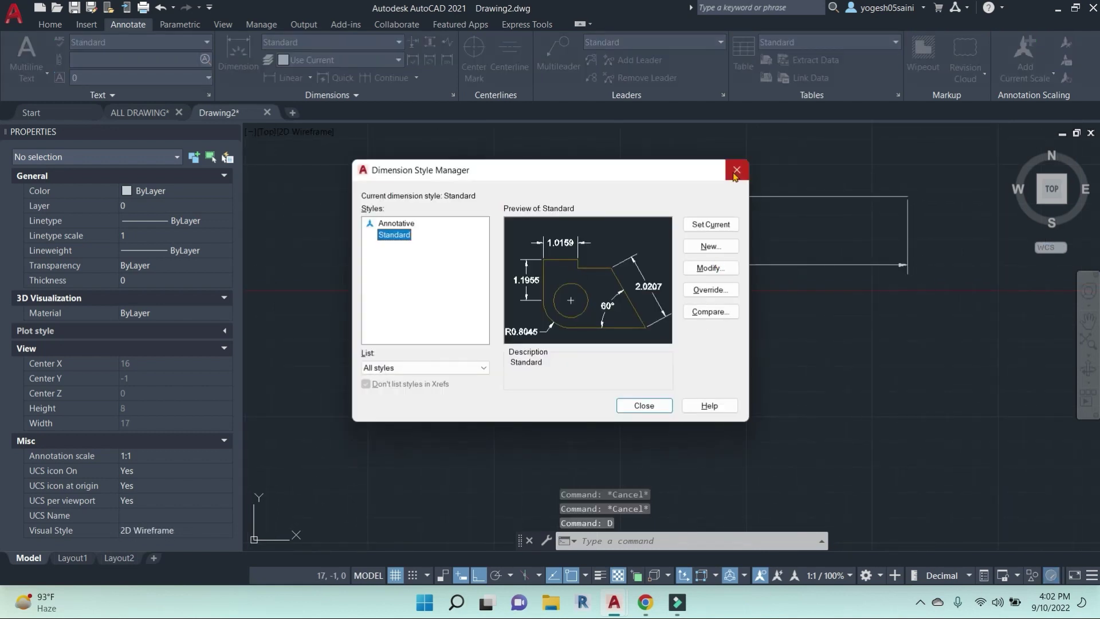
left_click(736, 170)
left_click(354, 95)
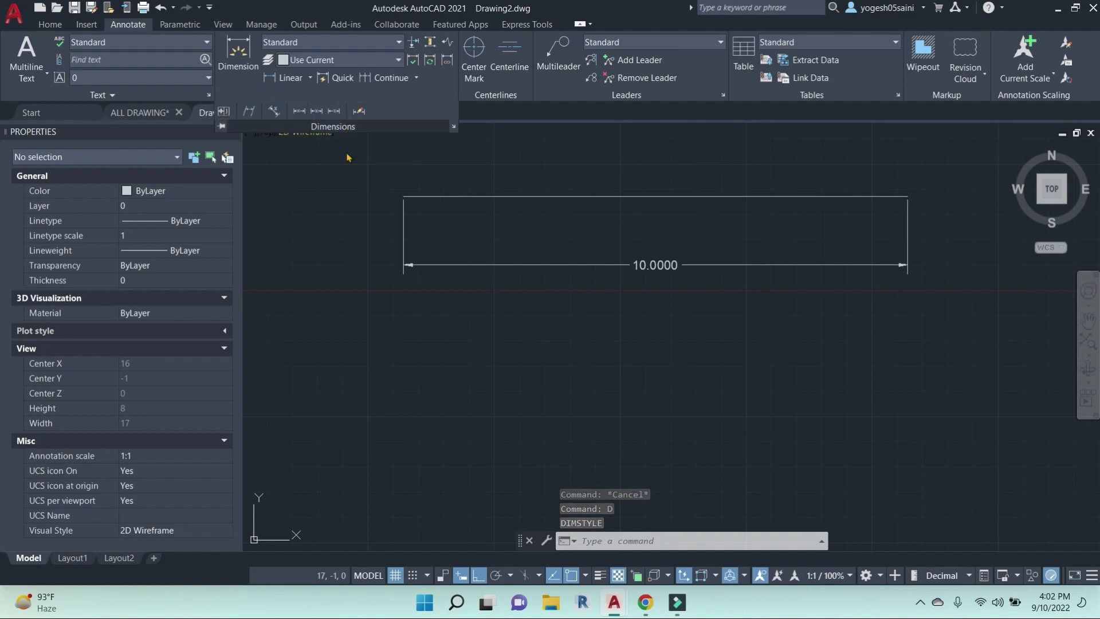
left_click(526, 160)
left_click(742, 197)
Modify the Standard dimension style so its linear primary units use a precision of 0, and close the Dimension Style Manager.
type("d")
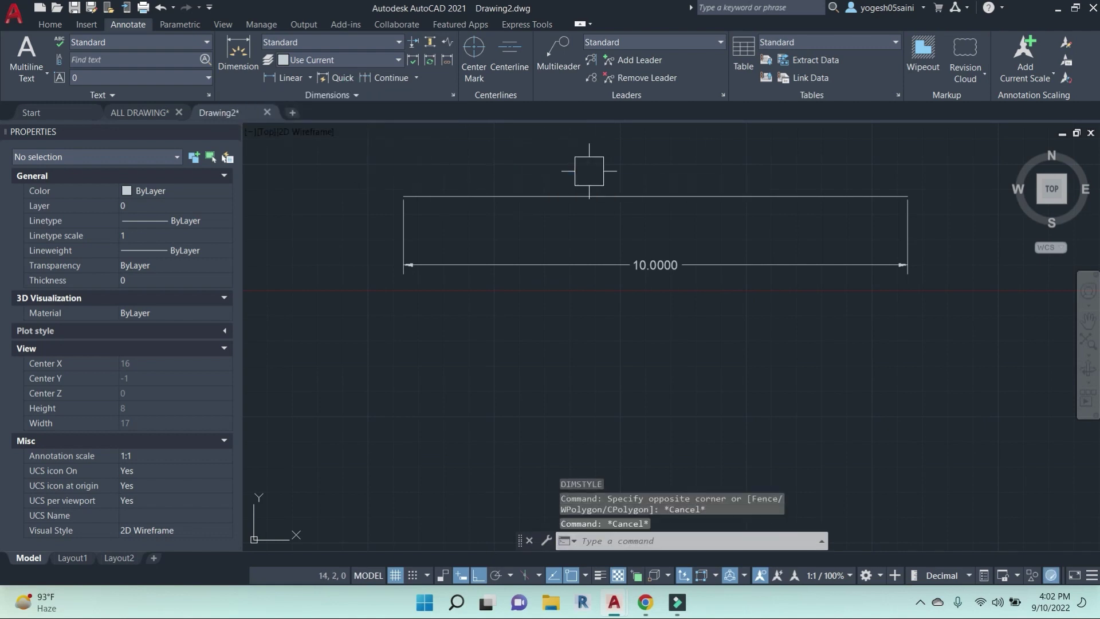
key("Return")
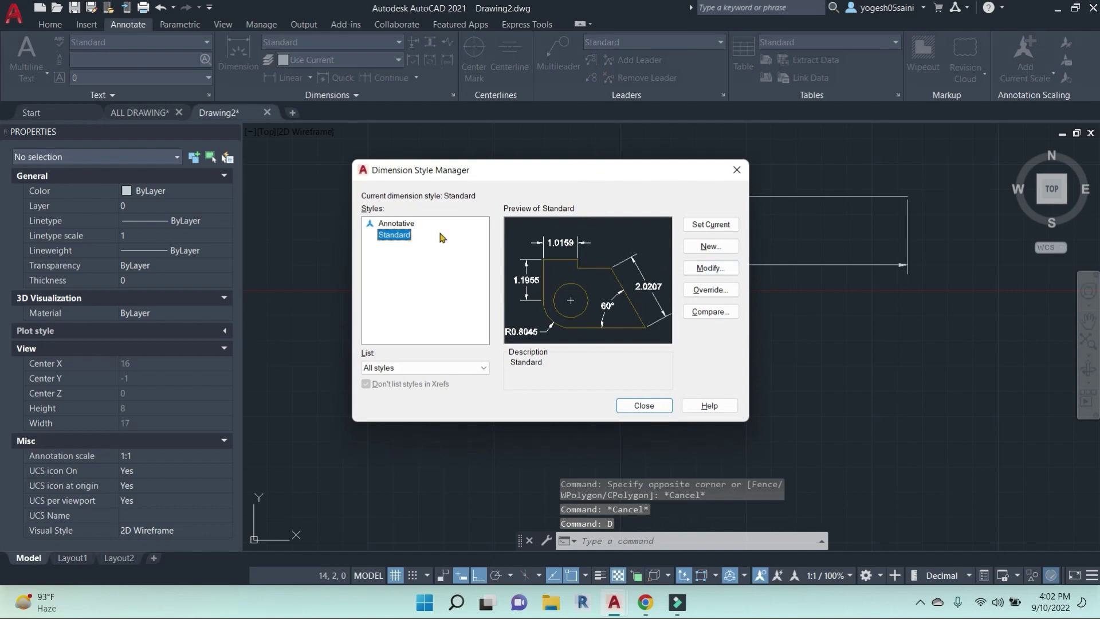
left_click(710, 268)
left_click(532, 144)
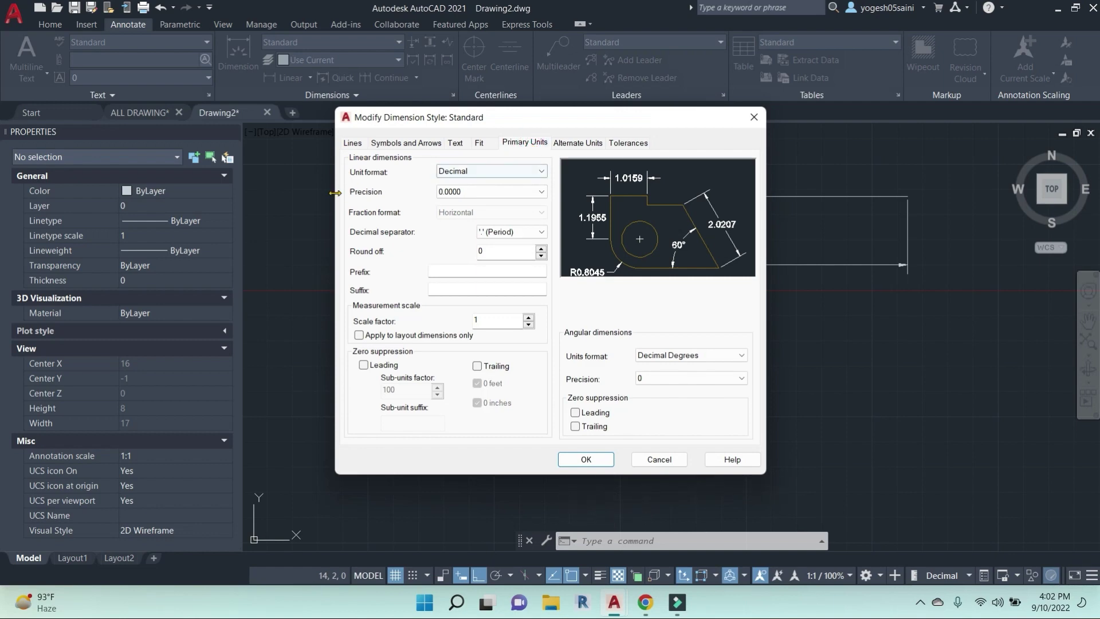
left_click(540, 192)
left_click(444, 204)
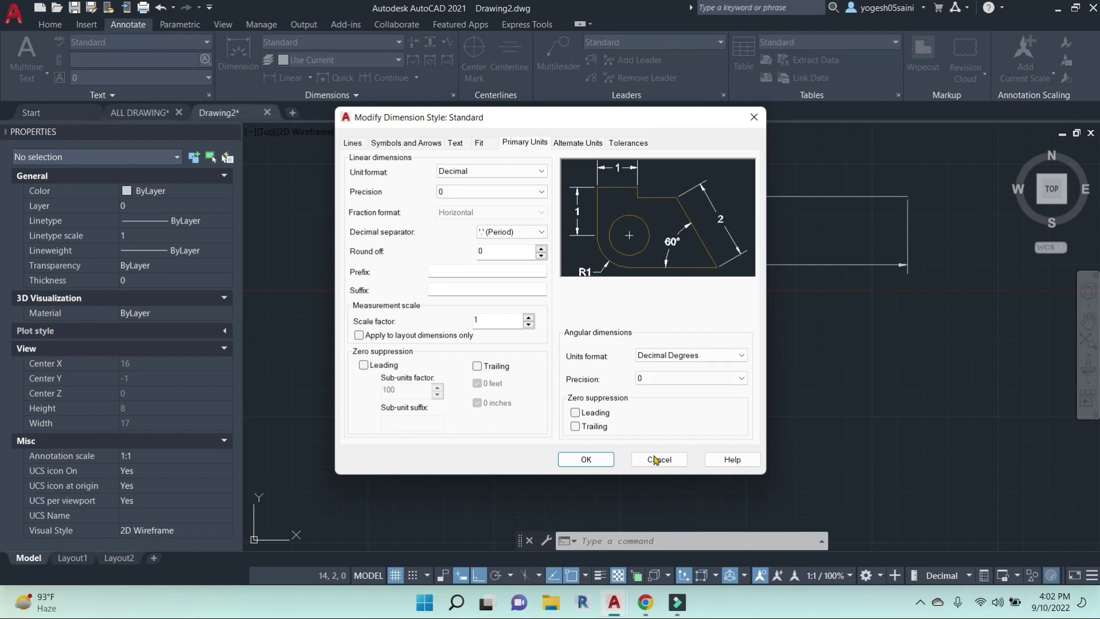
left_click(586, 459)
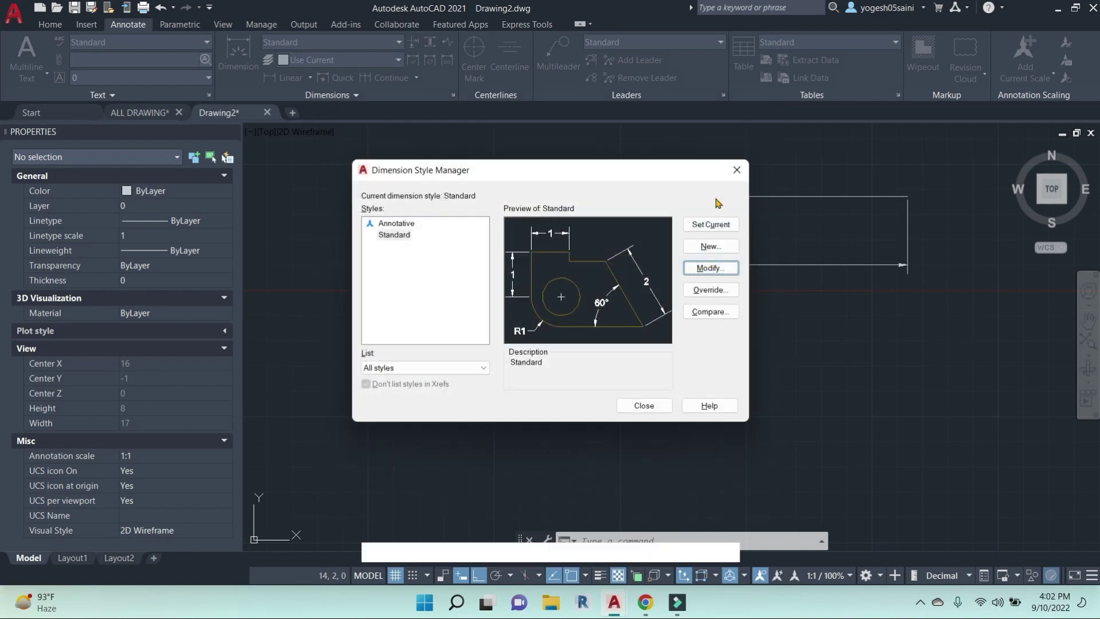
left_click(642, 405)
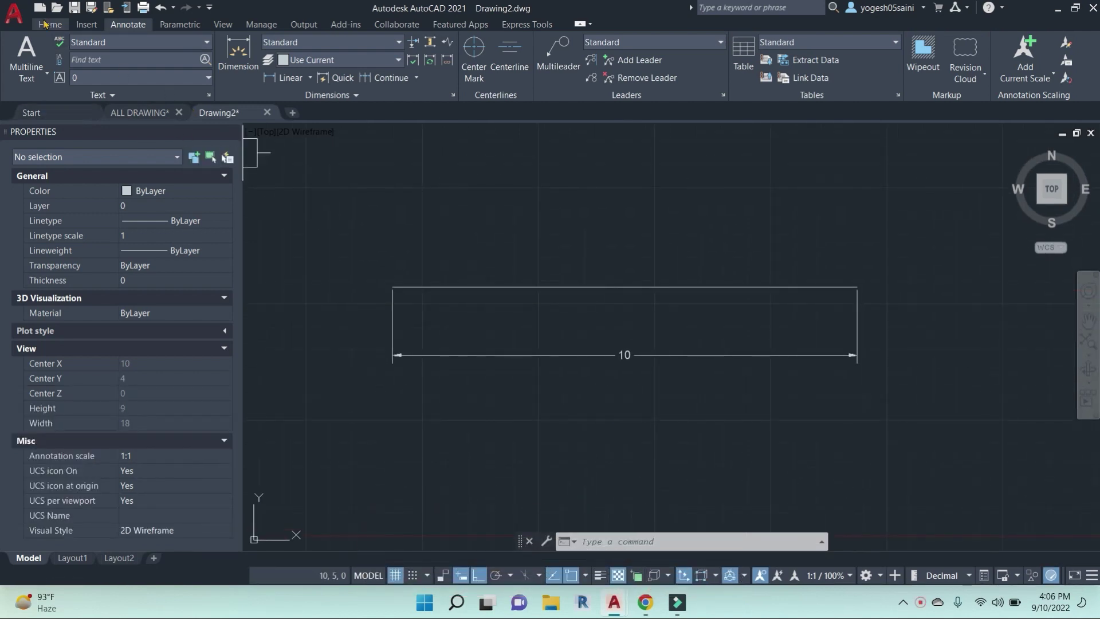
Draw a horizontal line 10 units long just above the dimensioned line.
left_click(48, 24)
key("Escape")
key("Escape")
key("Escape")
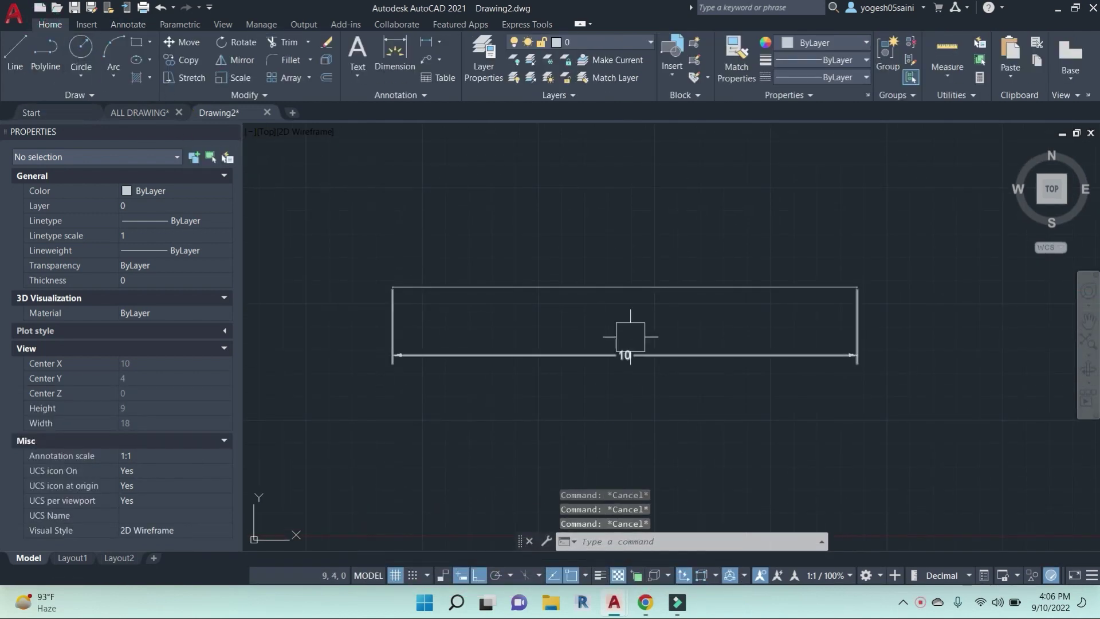
key("l")
key("Return")
left_click(379, 220)
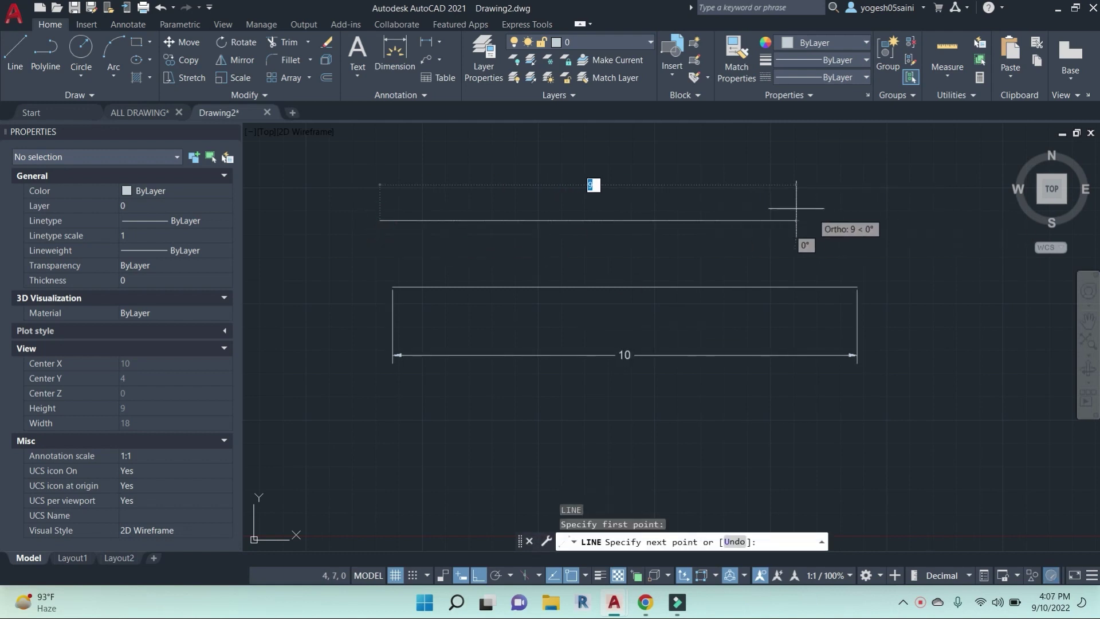
type("10")
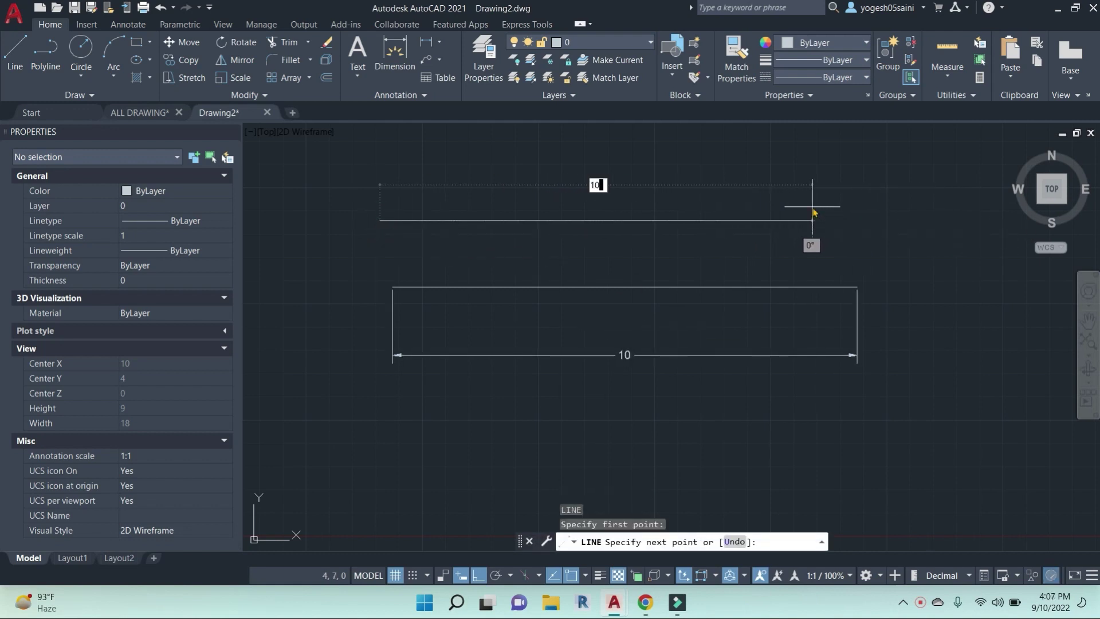
key("Return")
key("Escape")
Complete a square on the new line with the Line command: 10 units up from its right end, 10 left, and back down to its left endpoint.
middle_click_drag(730, 274, 817, 292)
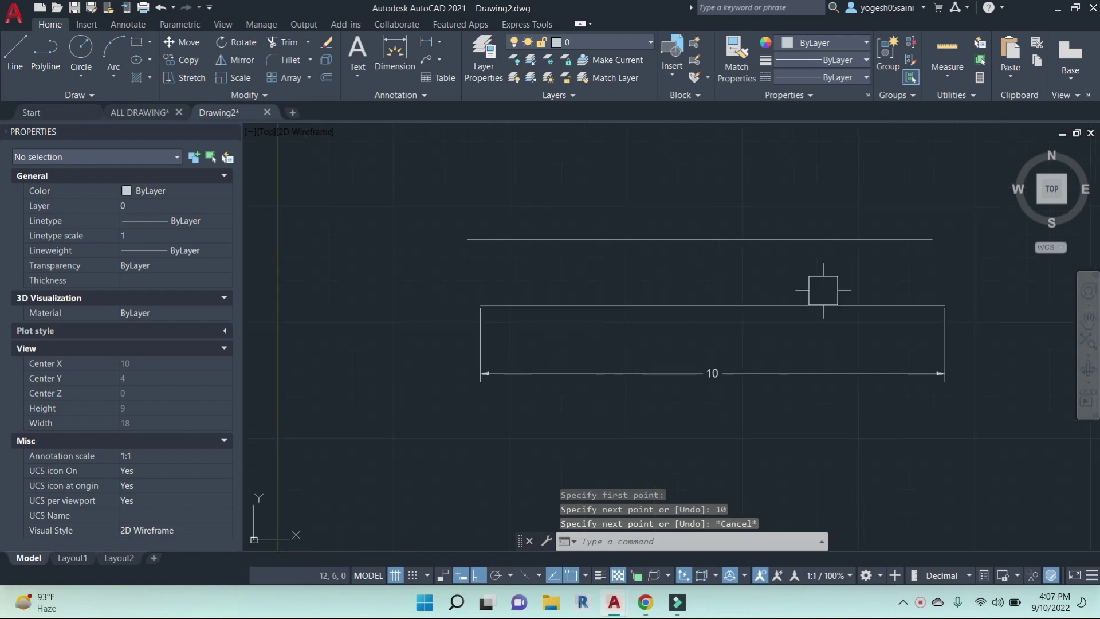
middle_click_drag(847, 255, 795, 320)
key("l")
key("Return")
left_click(802, 285)
scroll(796, 312, "down", 4)
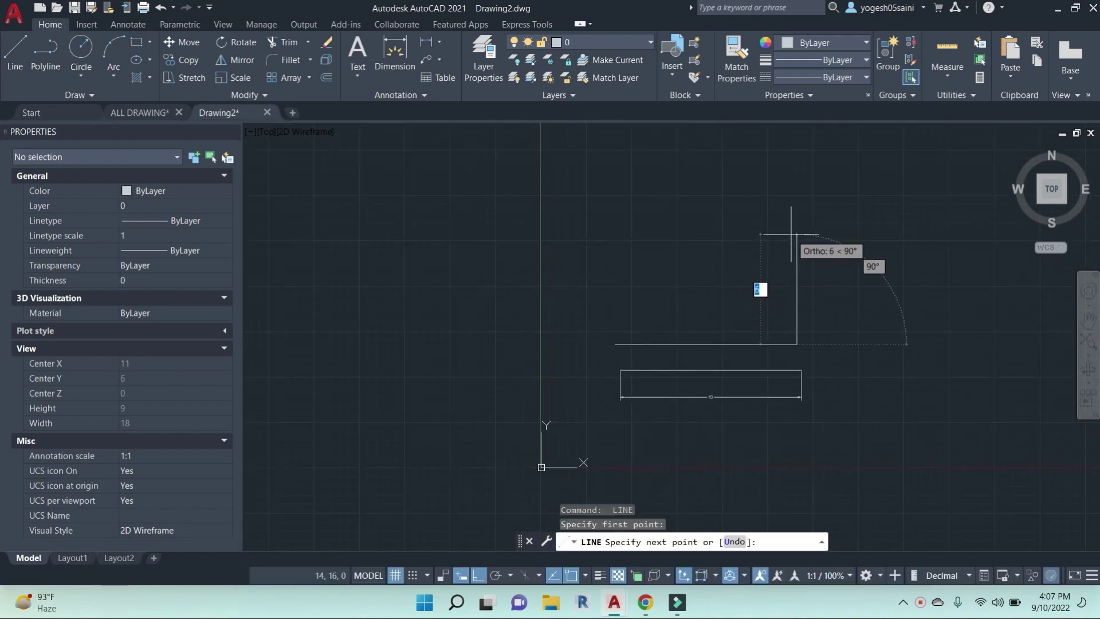
type("10")
key("Return")
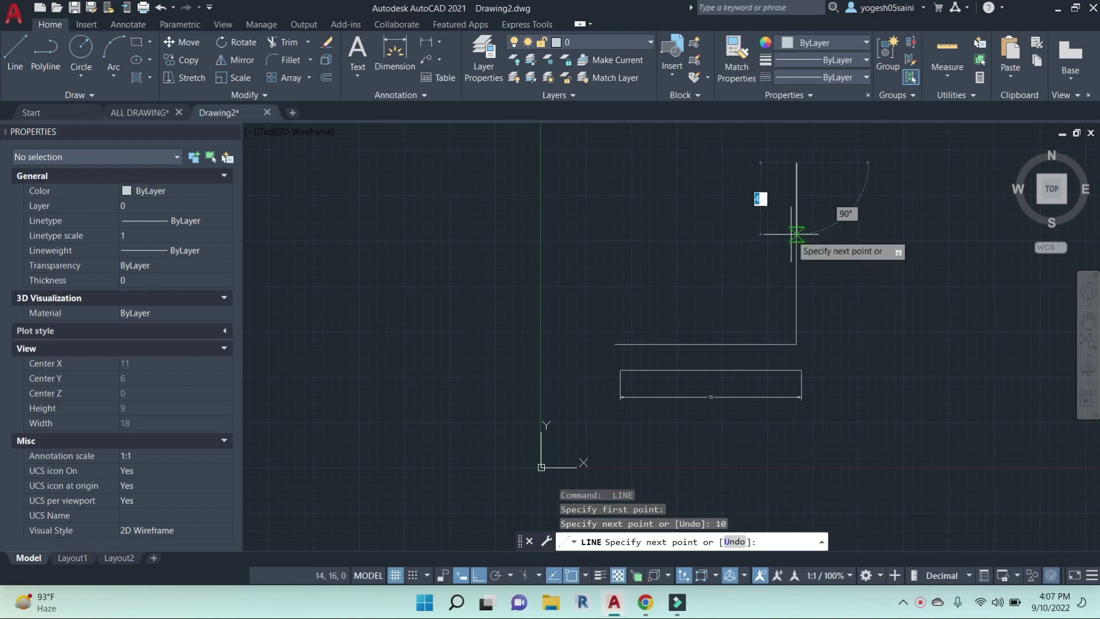
type("1")
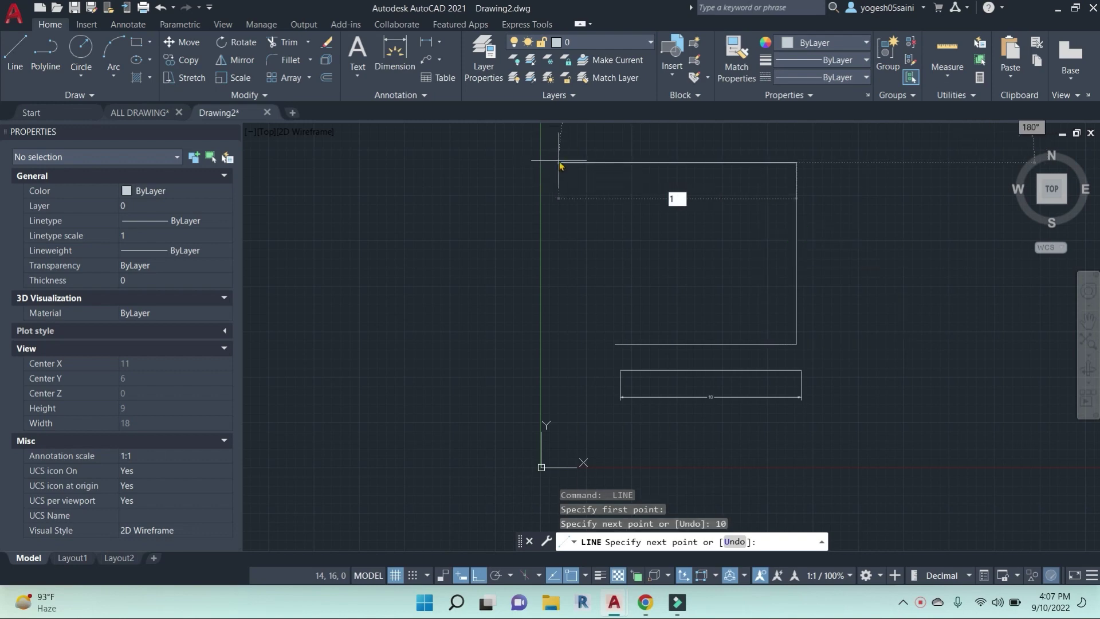
type("0")
key("Return")
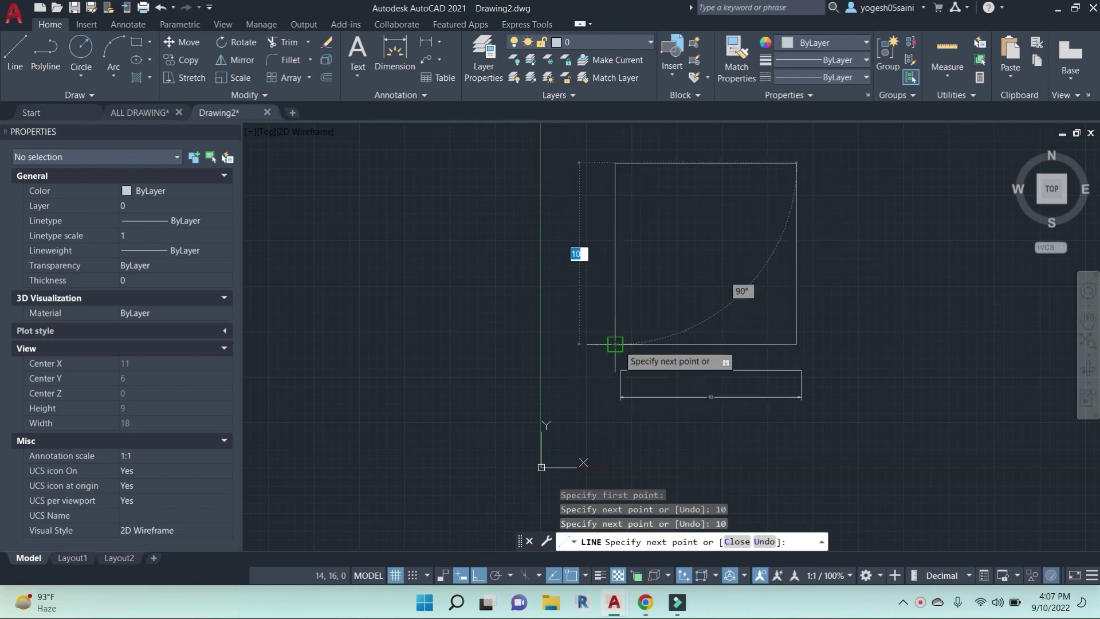
left_click(614, 344)
key("Escape")
Select the square's four sides one by one to check that they are separate lines, and clear the selection.
left_click(682, 166)
left_click(792, 199)
left_click(729, 345)
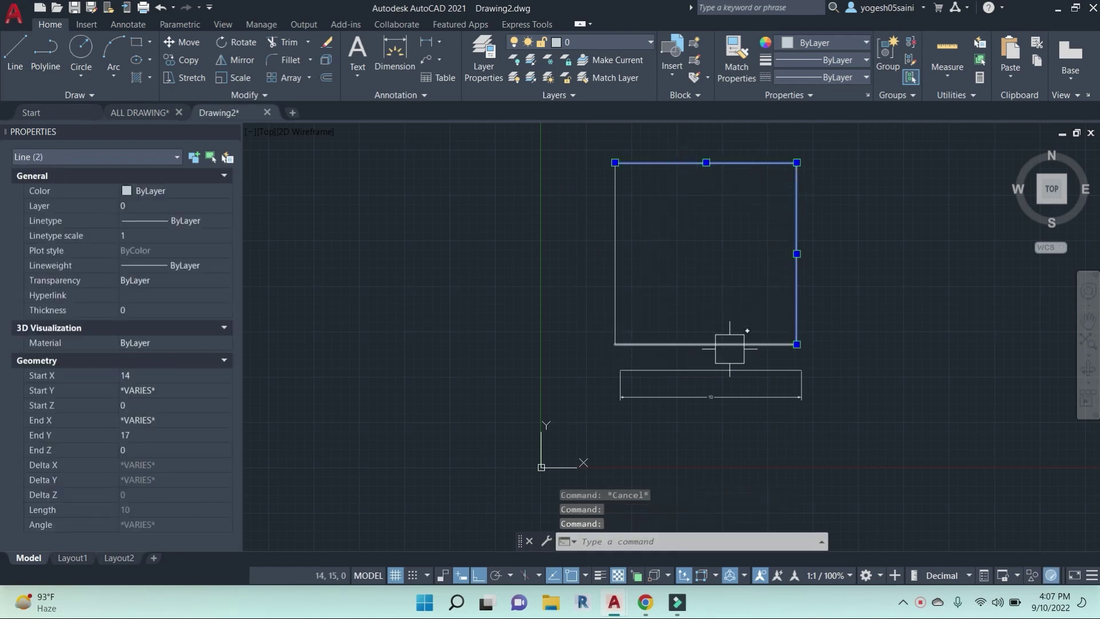
left_click(623, 265)
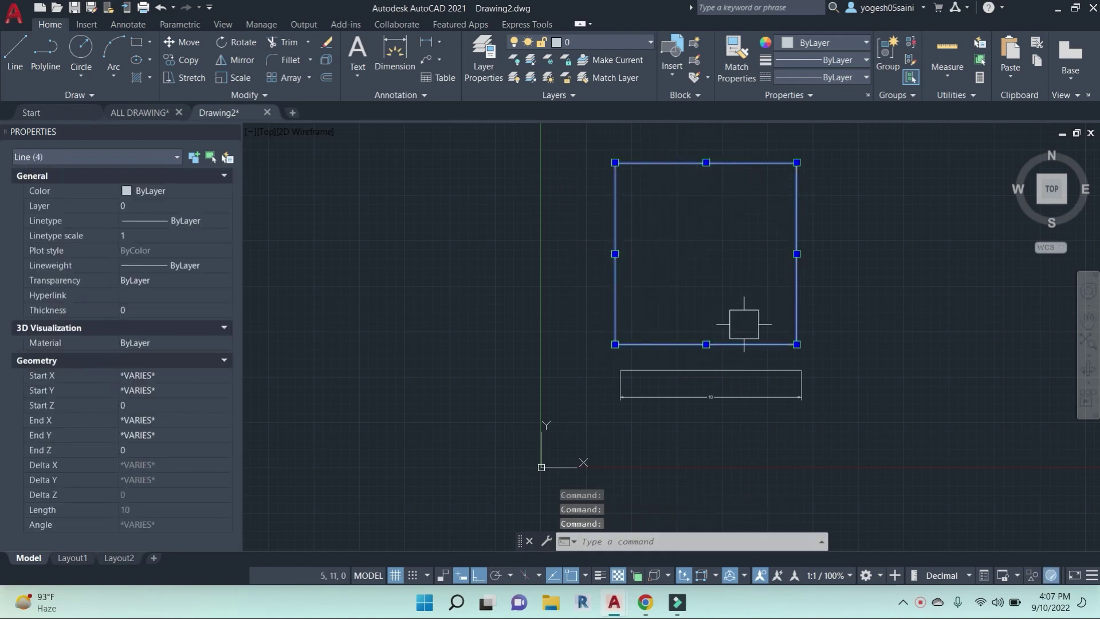
middle_click_drag(796, 312, 727, 339)
key("Escape")
key("Escape")
key("Escape")
middle_click_drag(806, 293, 649, 297)
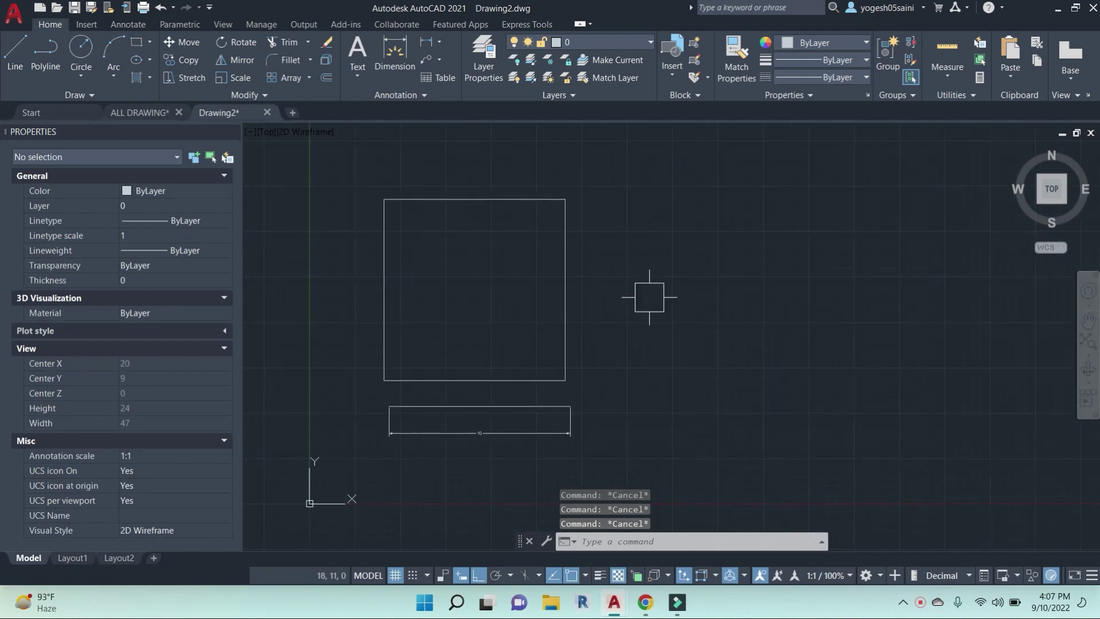
type("l")
key("Return")
left_click(603, 199)
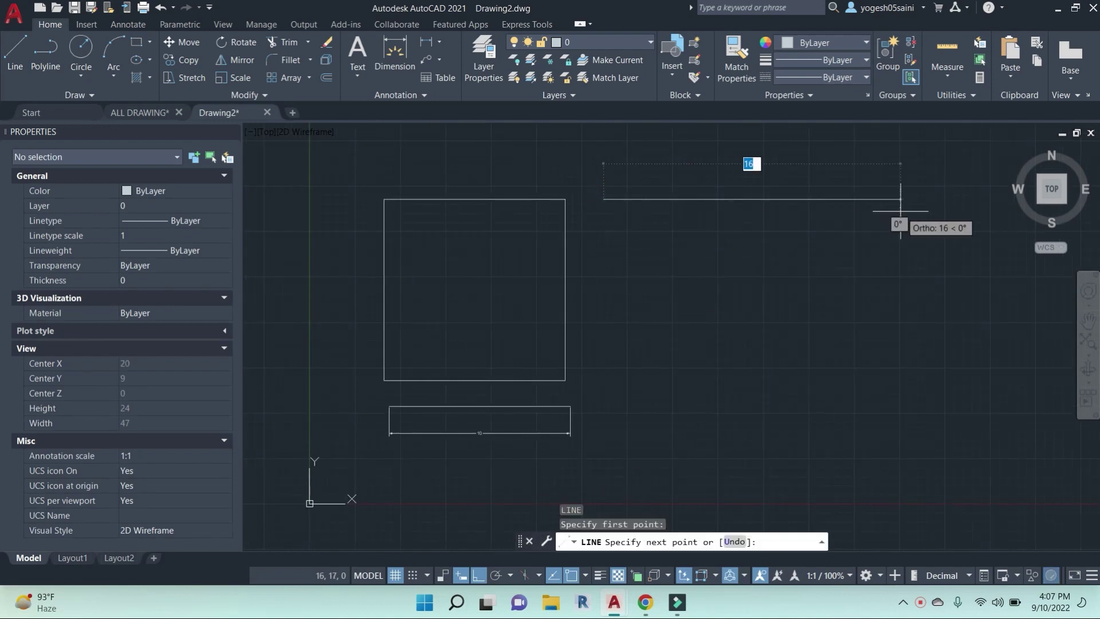
key("Escape")
key("Escape")
key("Escape")
Draw a second square with 10-unit sides as one polyline, to the right of the first square, ending at its start point.
type("p")
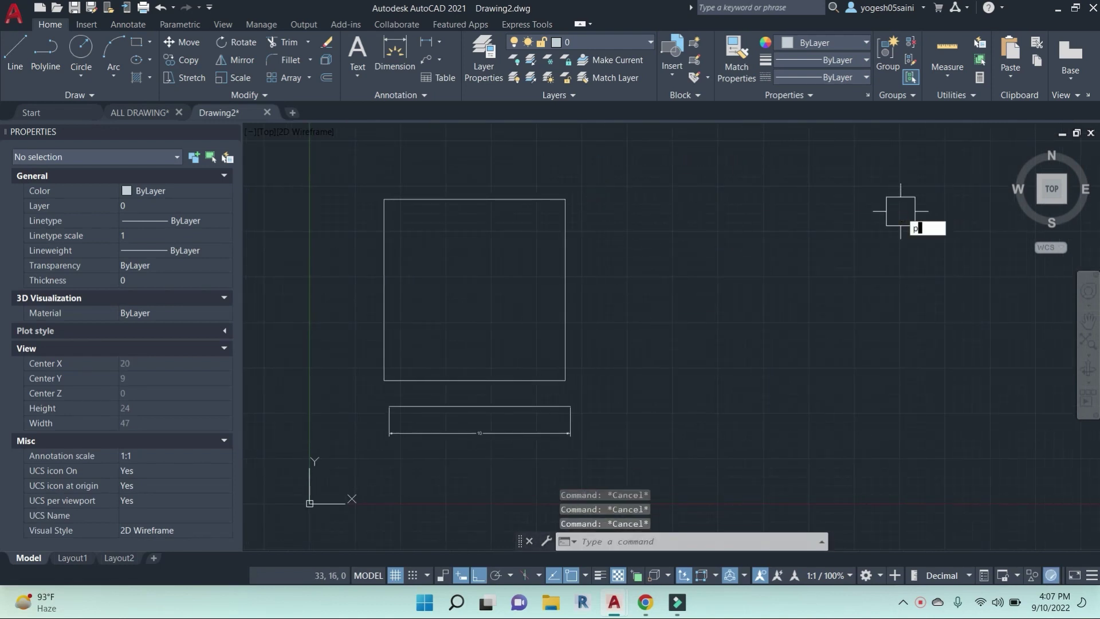
type("l")
key("Return")
left_click(651, 190)
type("1")
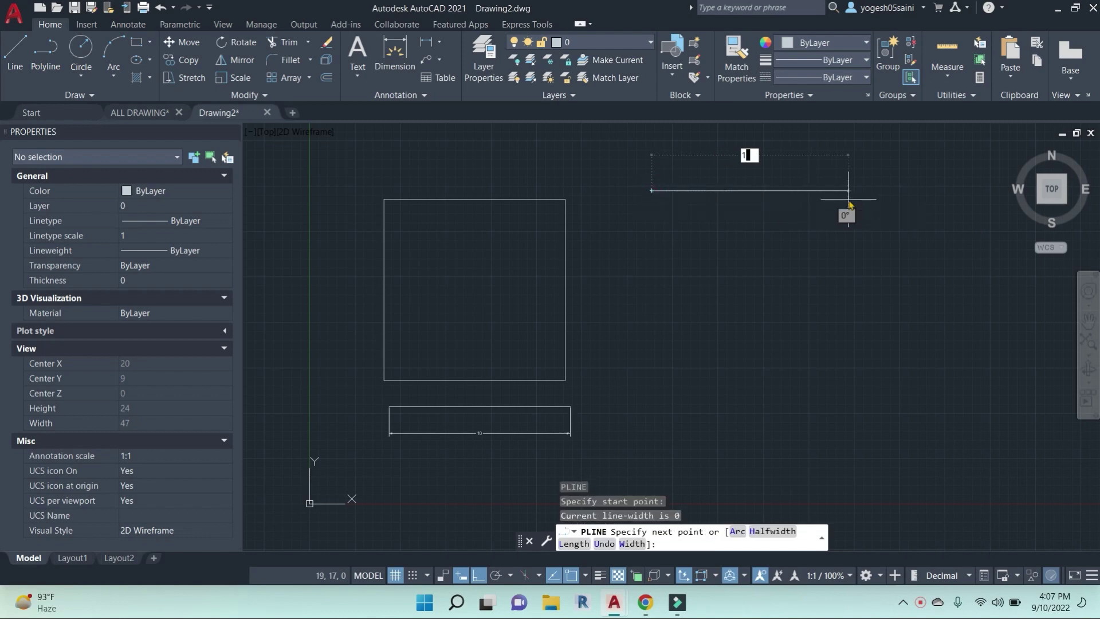
type("0")
key("Return")
type("10")
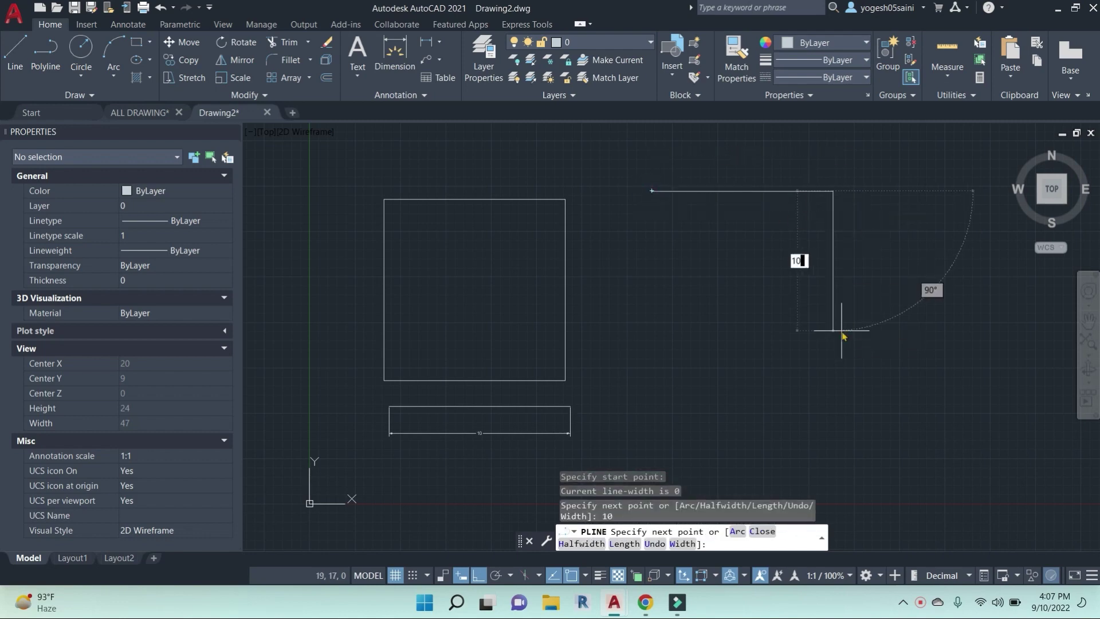
key("Return")
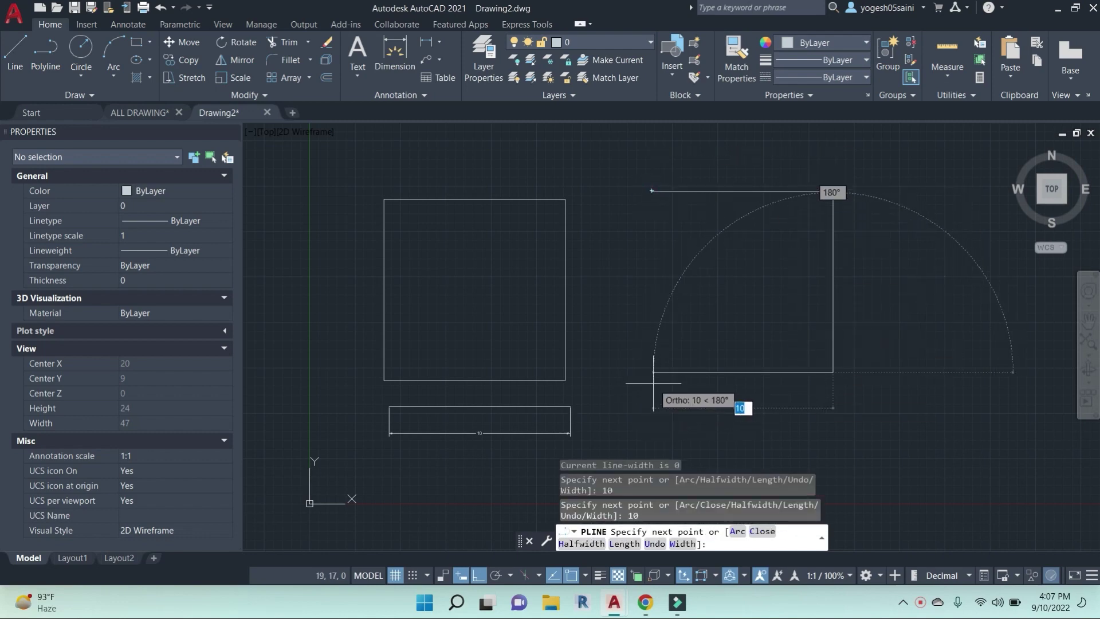
type("10")
key("Return")
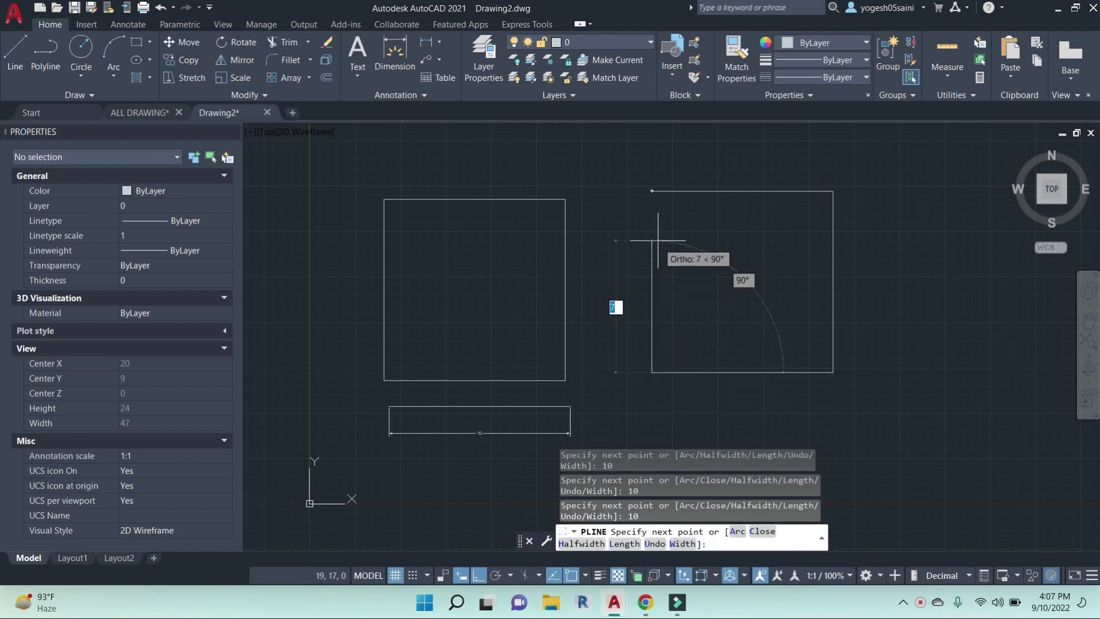
left_click(651, 191)
key("Escape")
key("Escape")
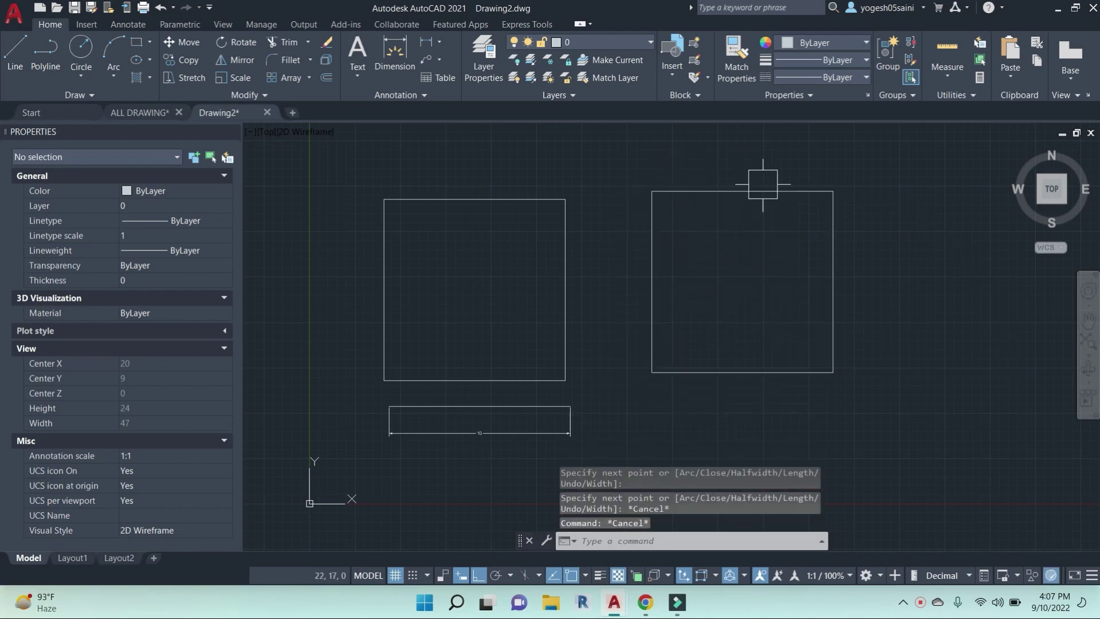
Compare how the line-drawn square selects against the polyline square by picking its individual sides, and clear the selection.
left_click(734, 183)
key("Escape")
left_click(503, 199)
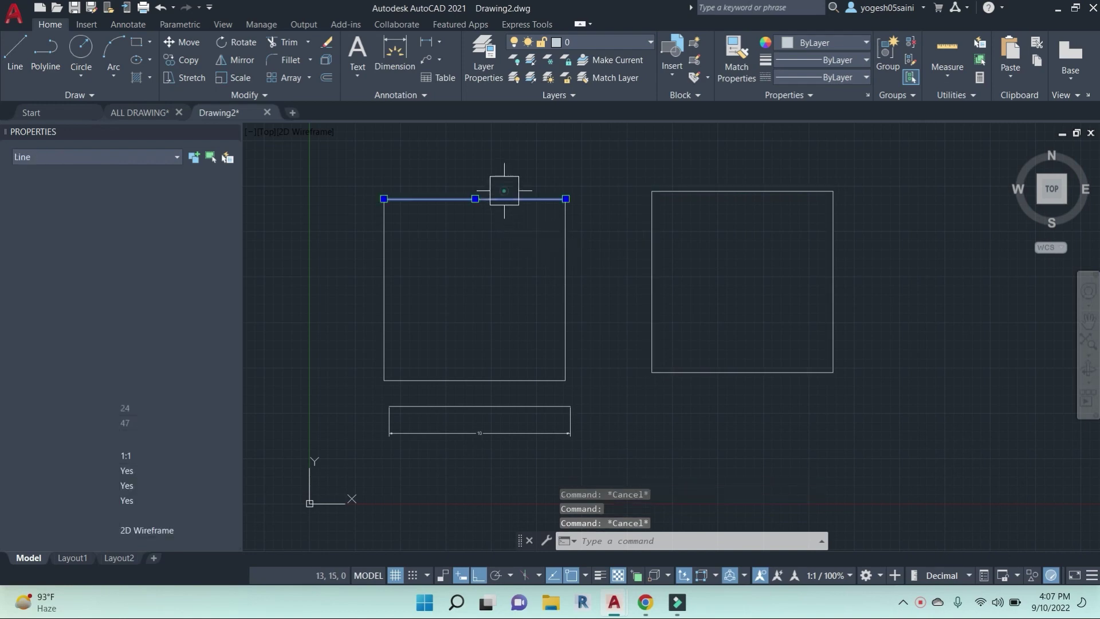
left_click(565, 255)
left_click(504, 378)
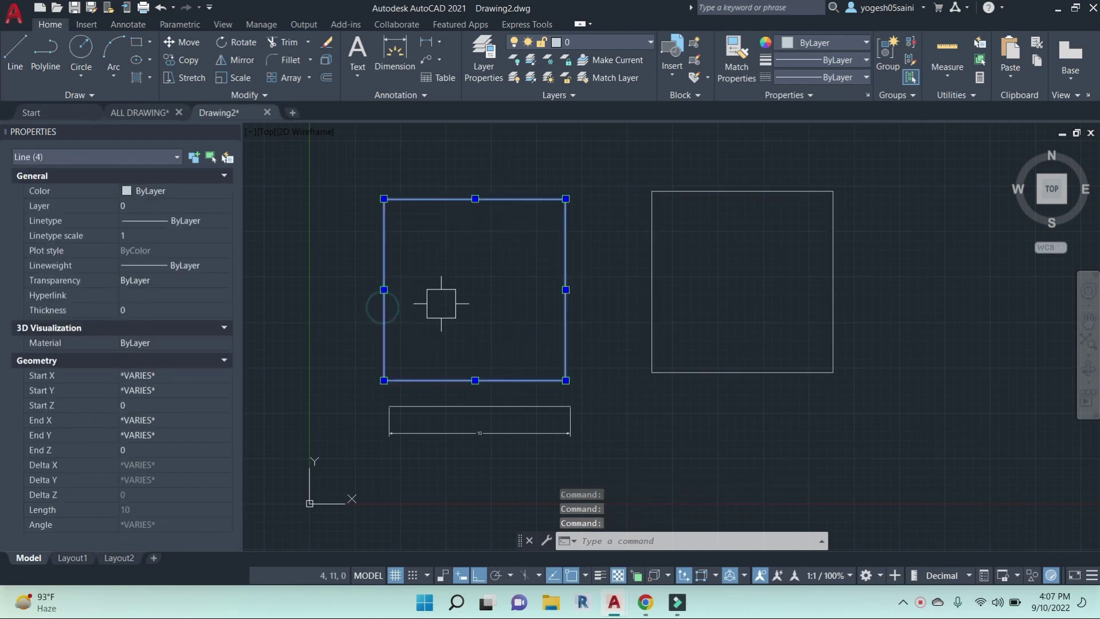
key("Escape")
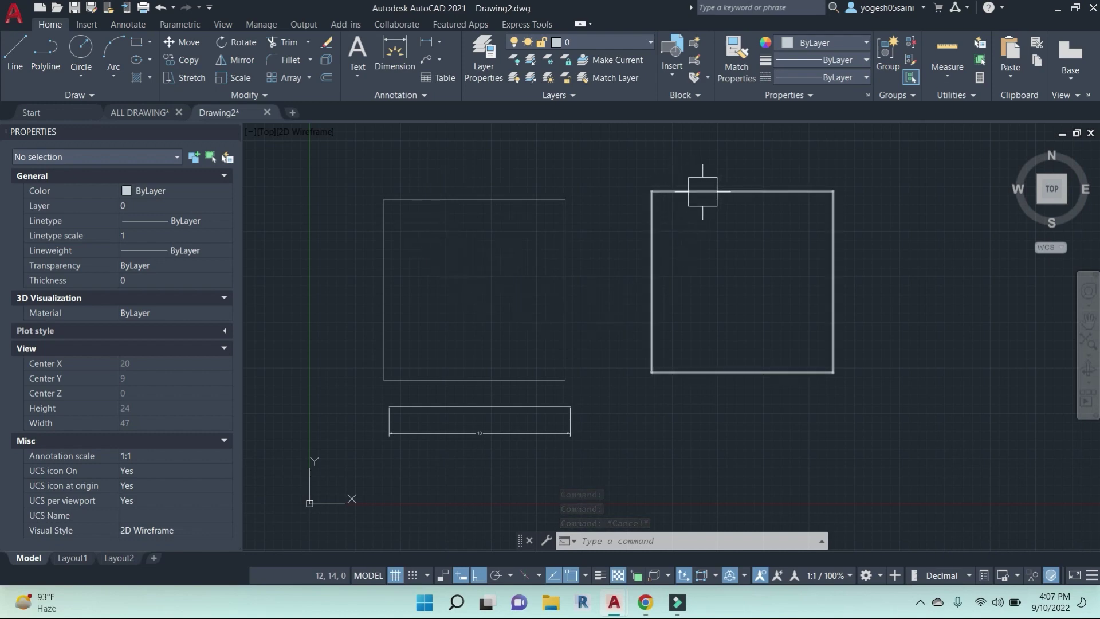
Select the polyline square as a single object, examine its properties, and clear the selection.
left_click(669, 191)
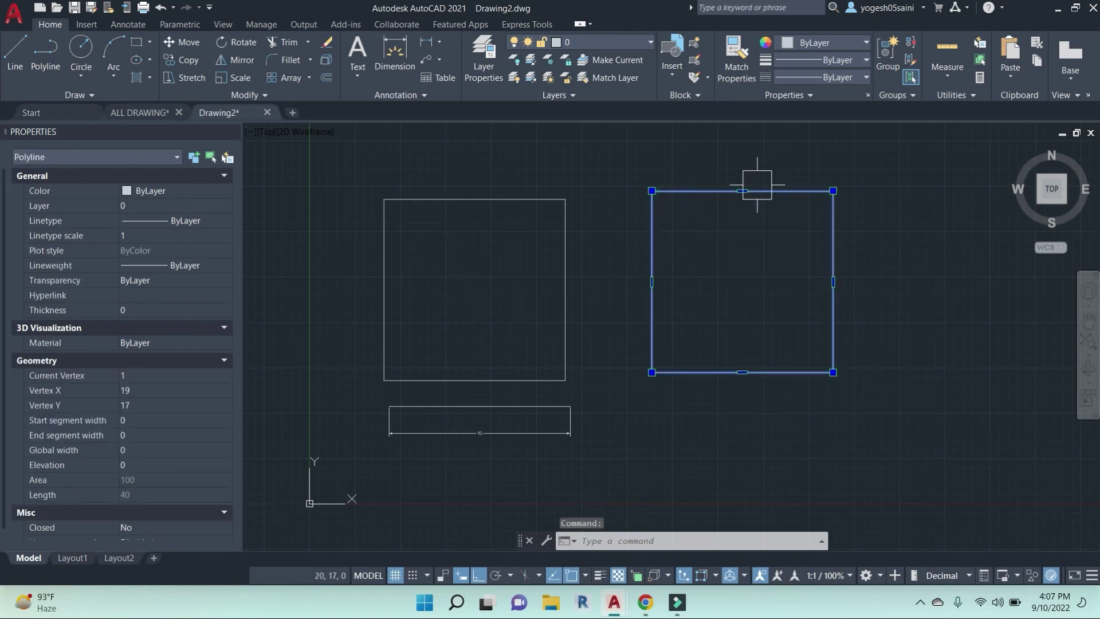
mouse_move(742, 190)
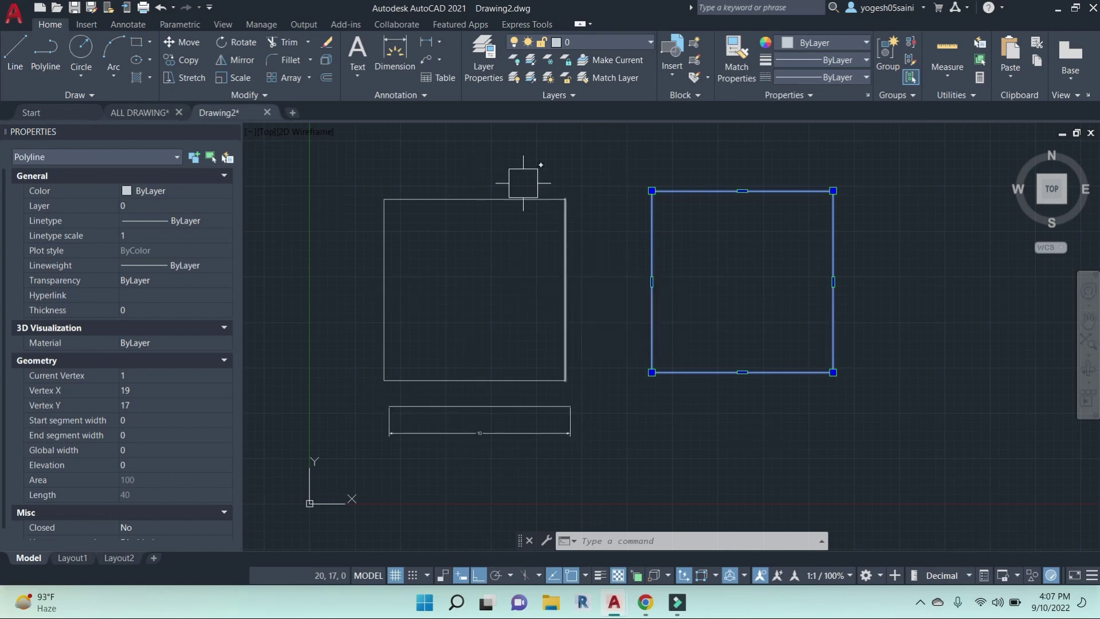
middle_click_drag(664, 251, 700, 252)
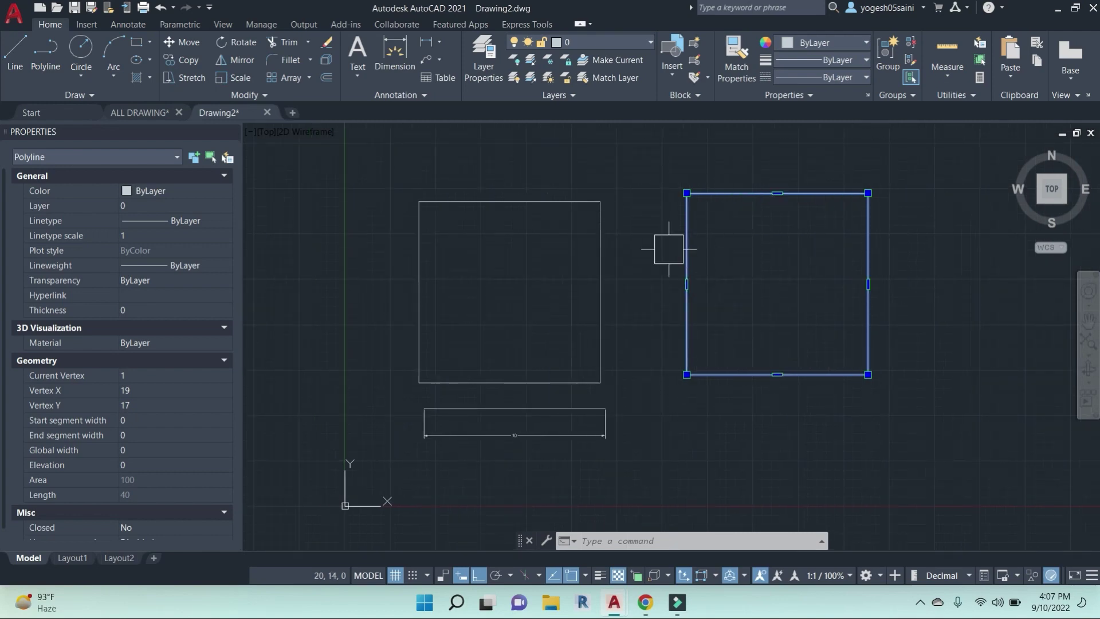
key("Escape")
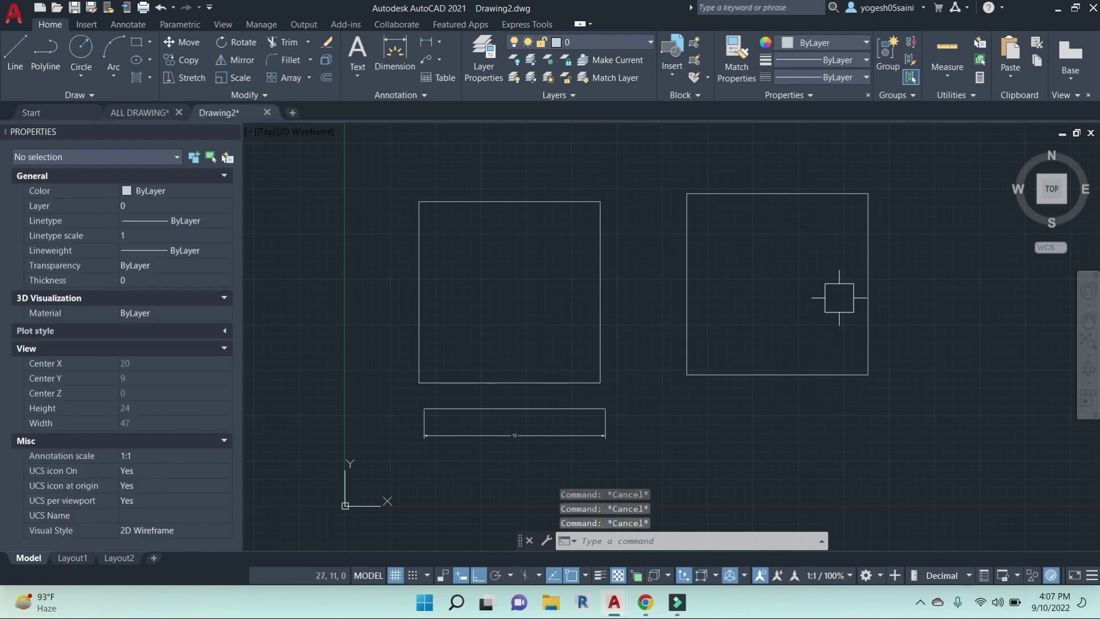
Set the drawing's length unit type to Architectural and apply the change.
type("un")
key("Return")
left_click(766, 176)
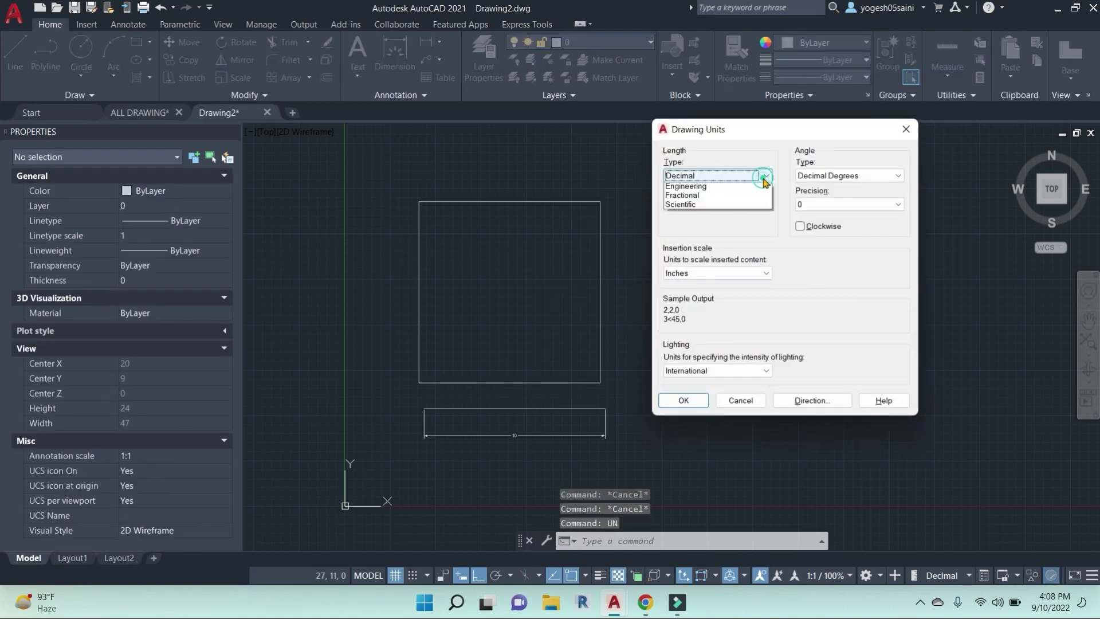
left_click(707, 189)
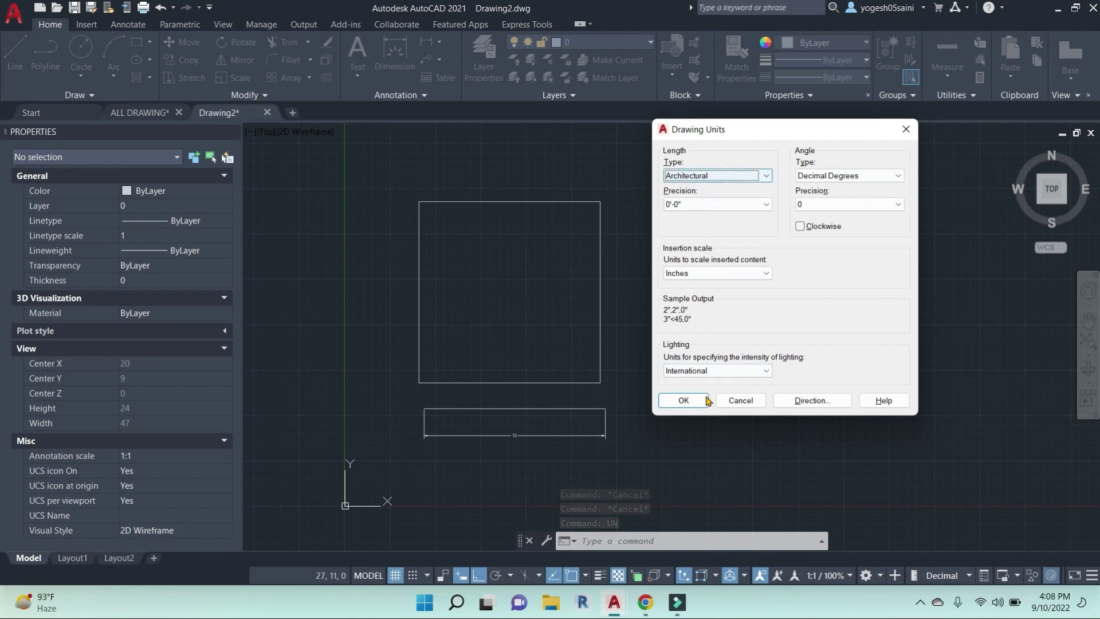
left_click(683, 400)
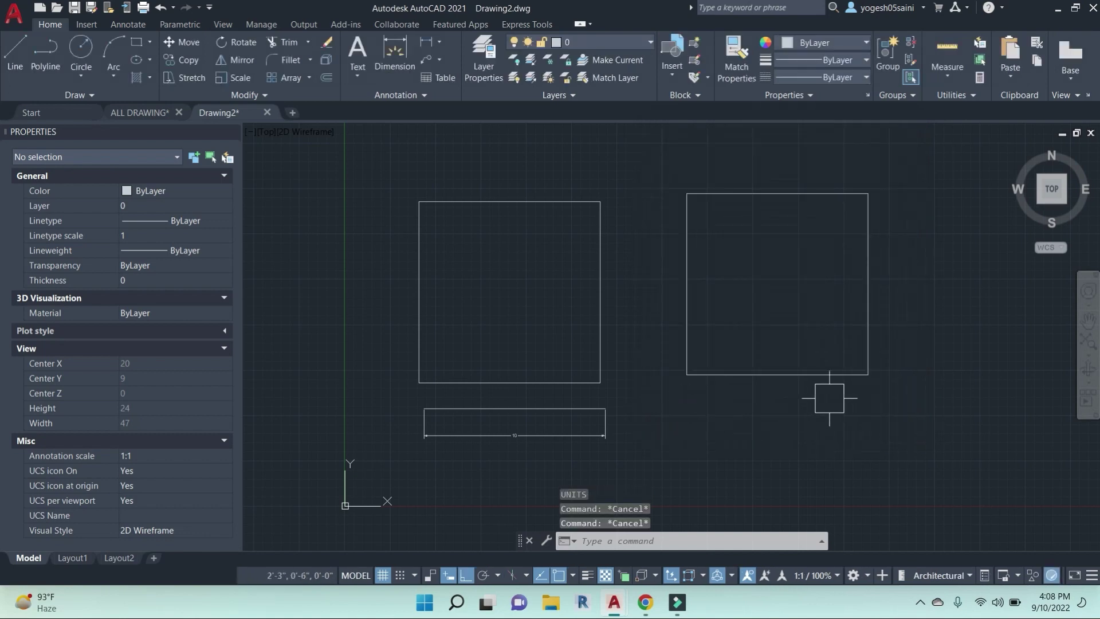
Create a new dimension style named "feet inch", starting from the Standard style and used for all dimensions.
key("Return")
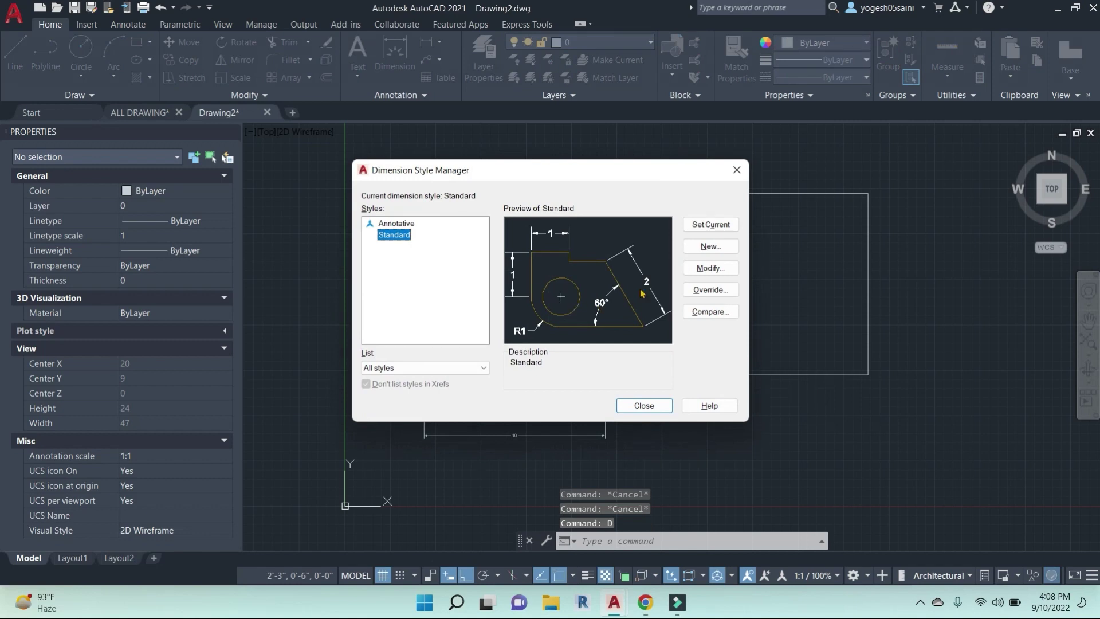
left_click(709, 247)
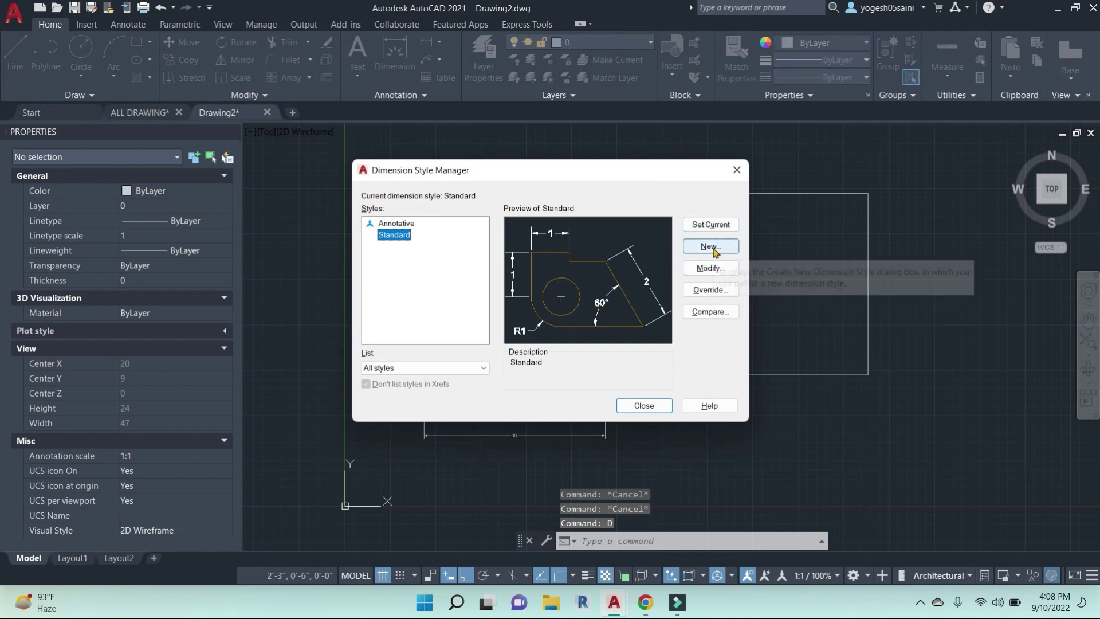
left_click_drag(491, 257, 319, 281)
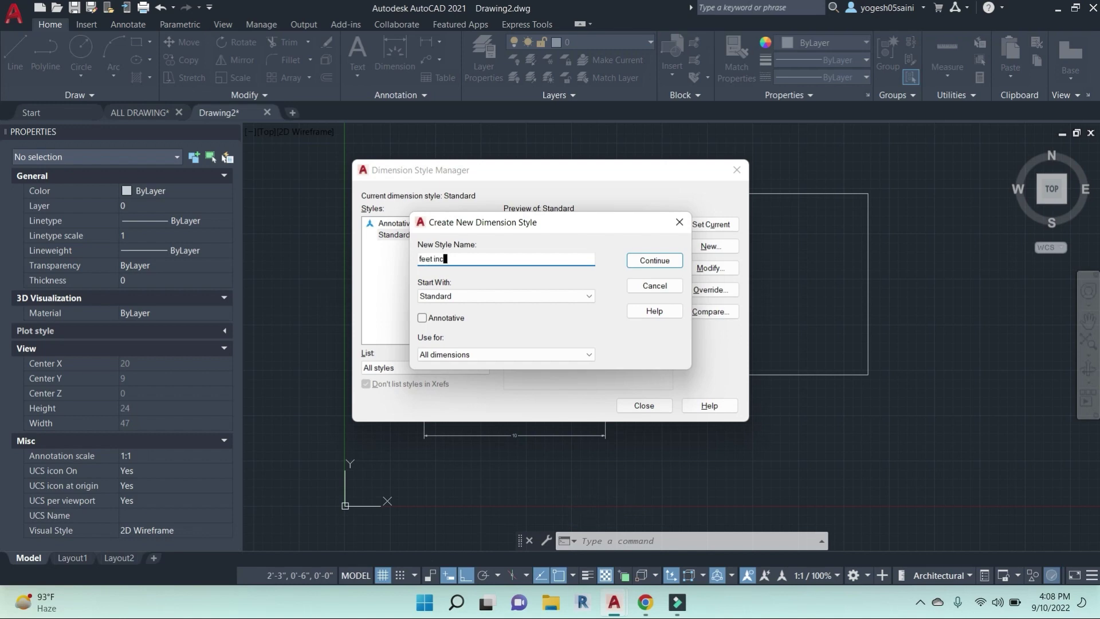
left_click(654, 260)
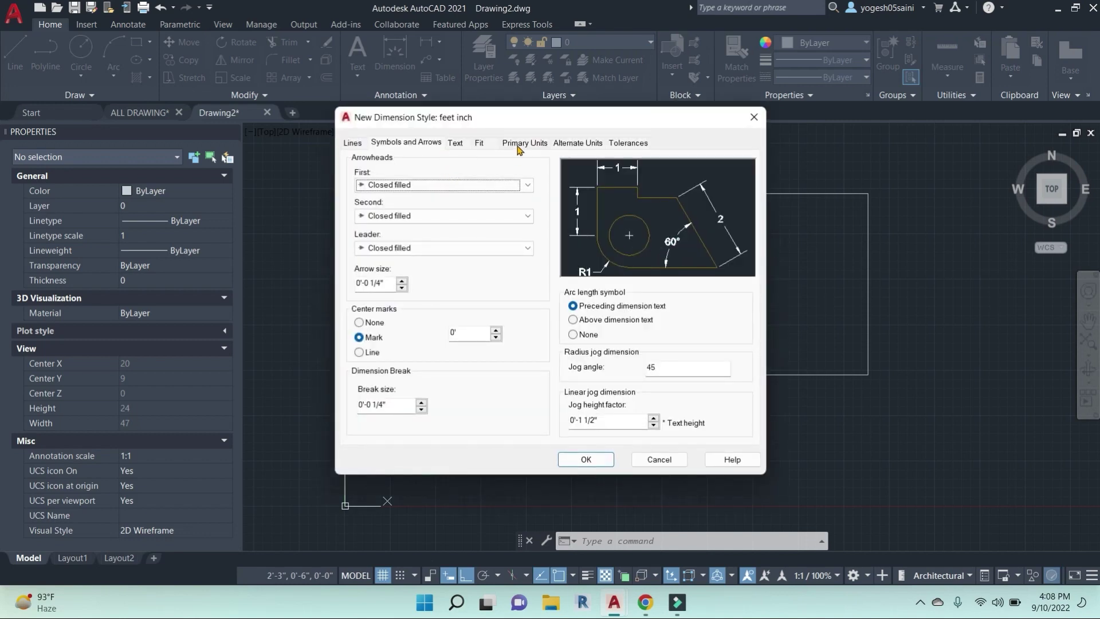
Set the feet inch style's primary unit format to Architectural with 0'-0" precision and make the style current.
left_click(517, 144)
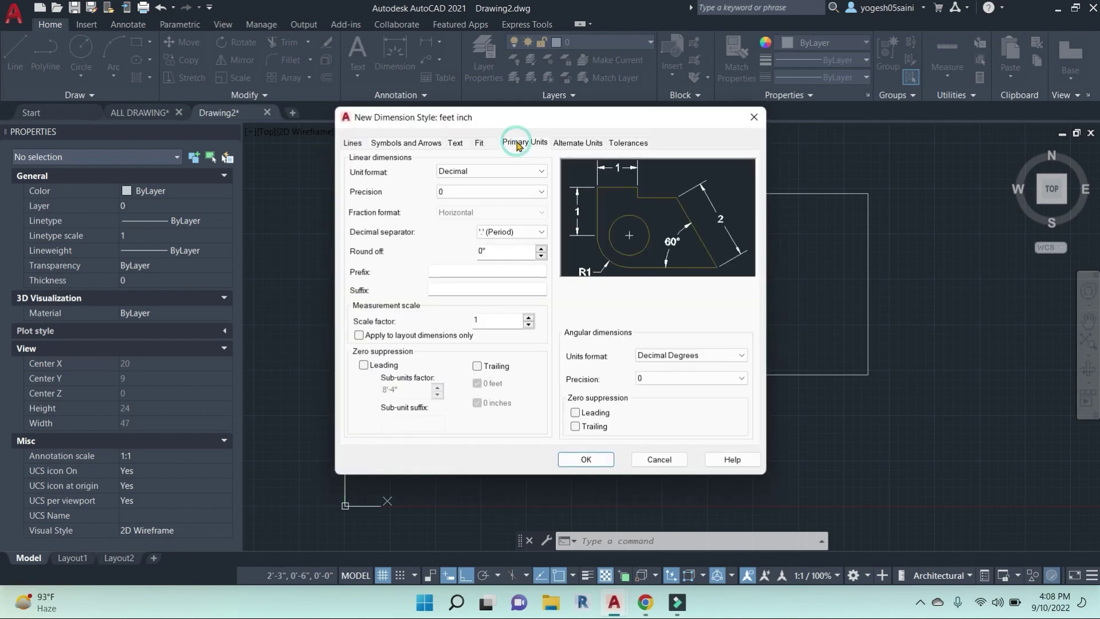
left_click(462, 172)
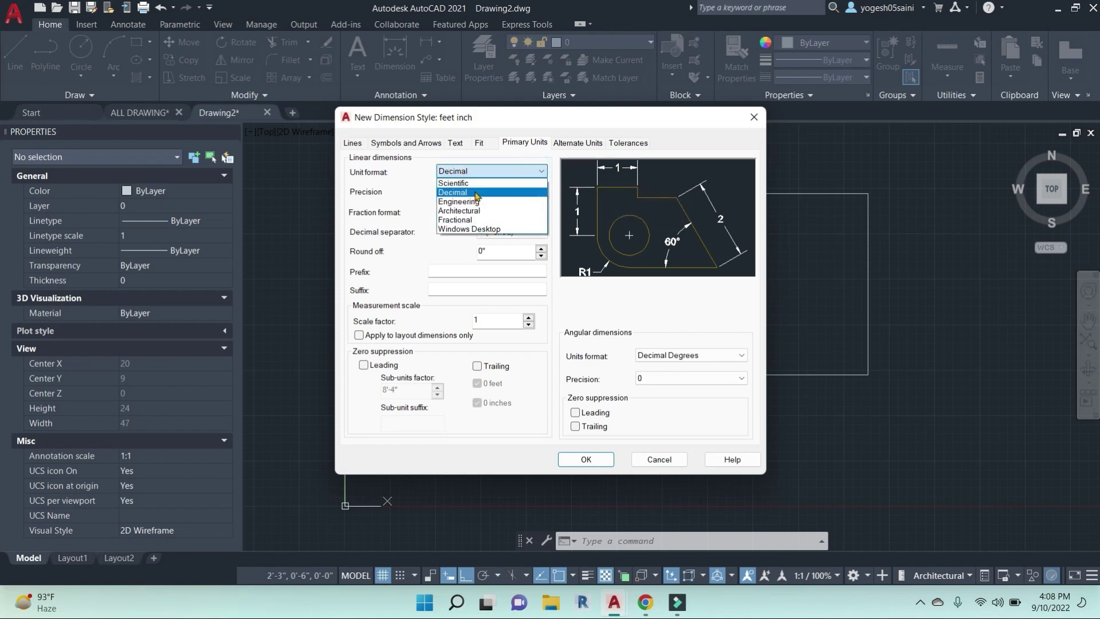
left_click(467, 210)
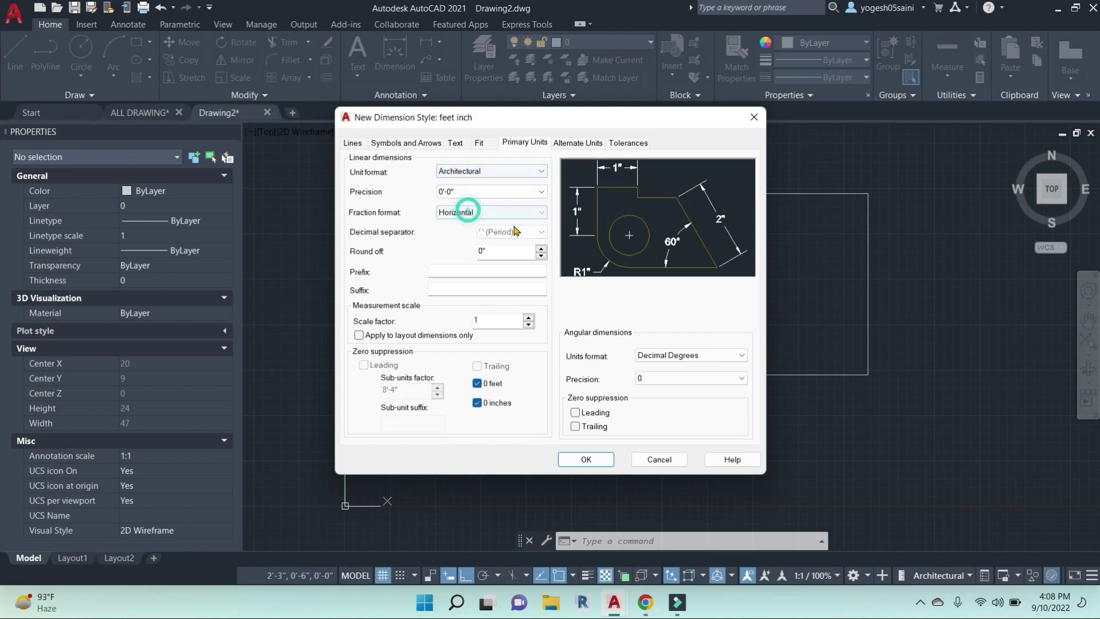
left_click(541, 194)
left_click(541, 193)
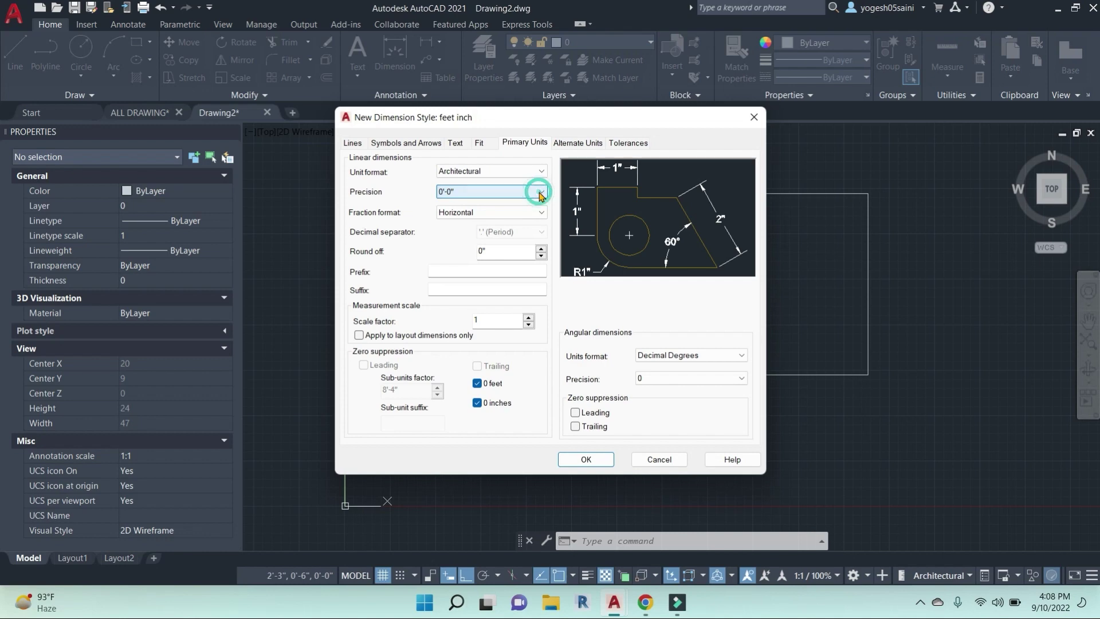
left_click(586, 459)
left_click(710, 225)
left_click(643, 406)
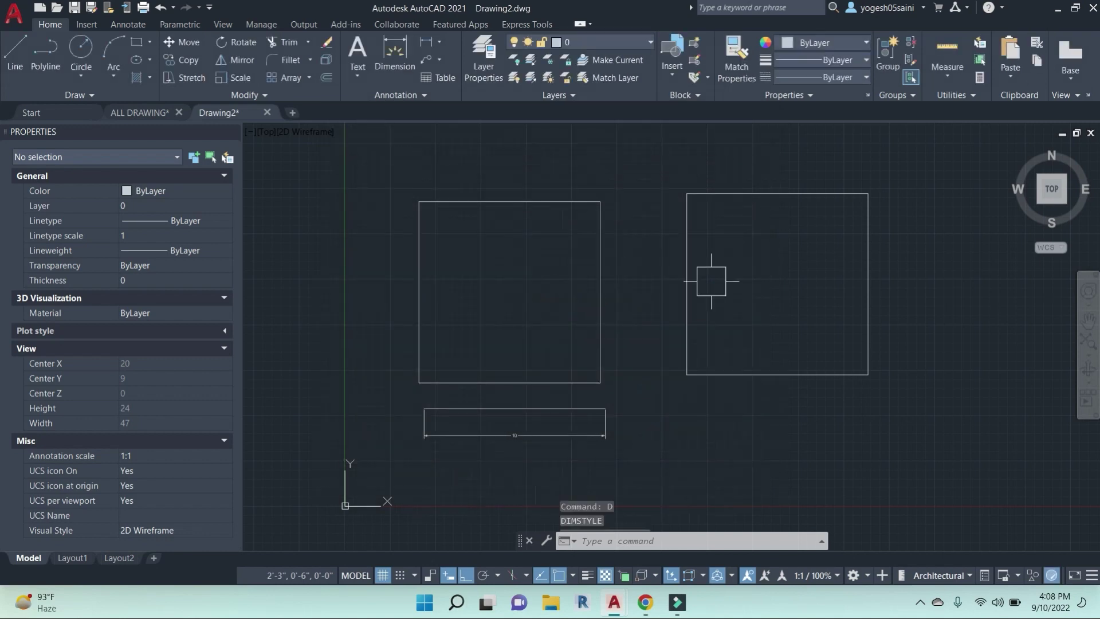
Add a linear dimension above the polyline square's top side, picking its two upper corners.
type("dli")
key("Return")
middle_click_drag(756, 216, 698, 258)
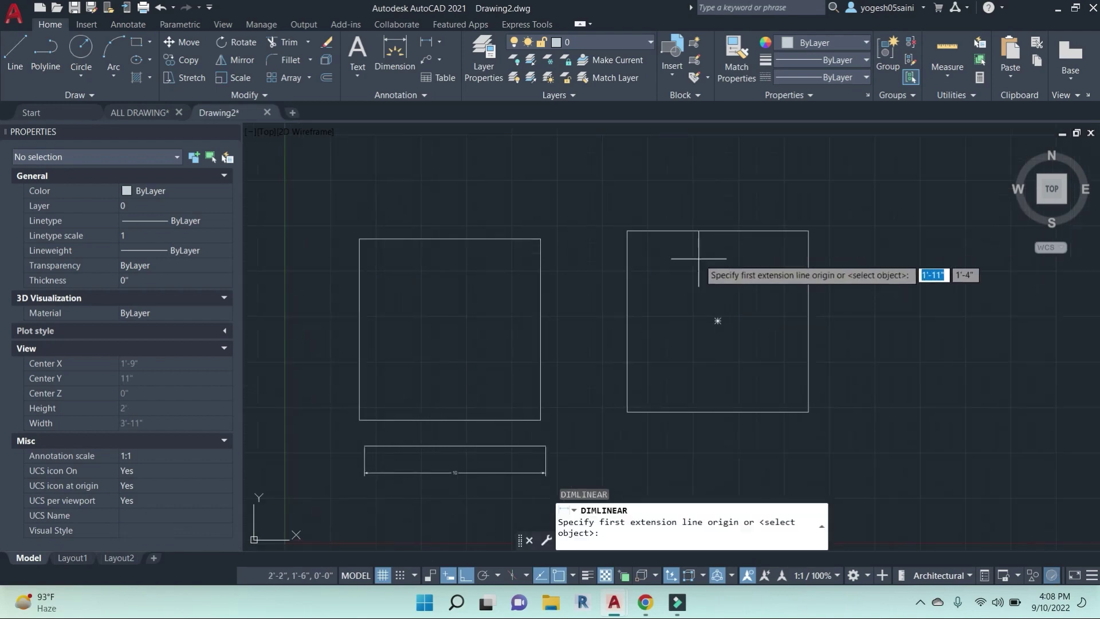
left_click(627, 230)
left_click(808, 231)
left_click(716, 214)
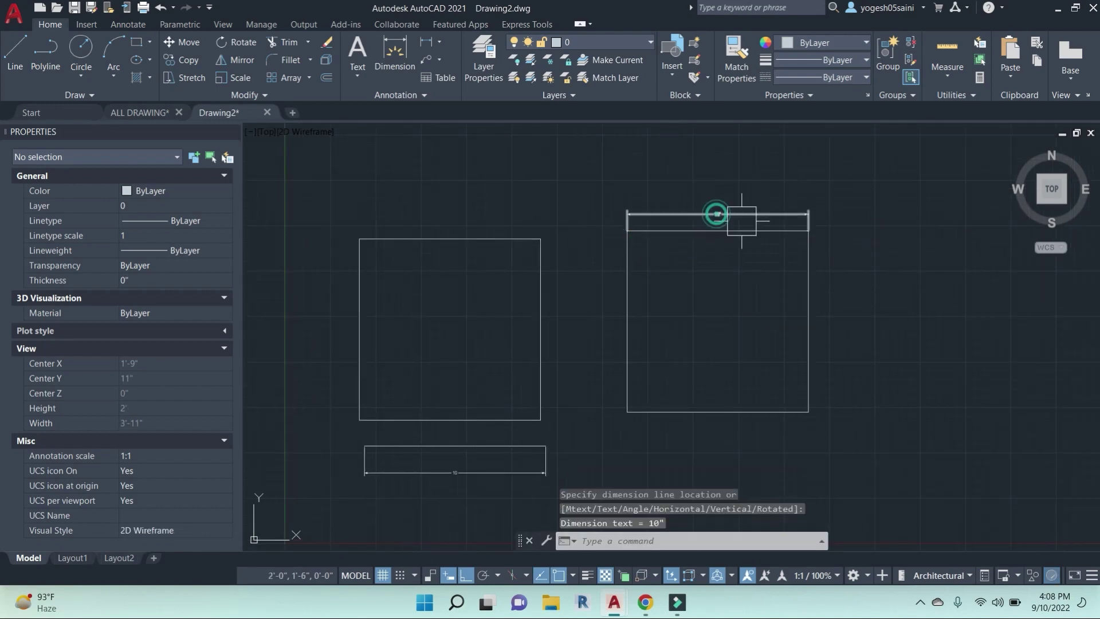
scroll(741, 221, "up", 4)
scroll(700, 247, "down", 2)
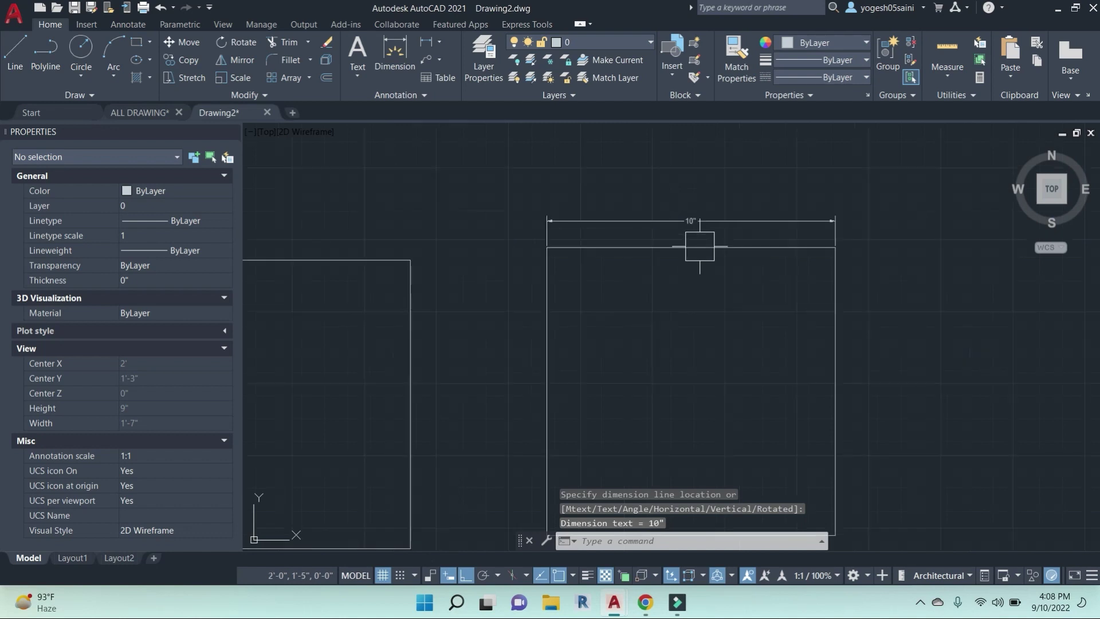
Erase the short horizontal line and its old dimension below the line-drawn square.
scroll(700, 247, "down", 4)
middle_click_drag(699, 300, 713, 191)
left_click(608, 347)
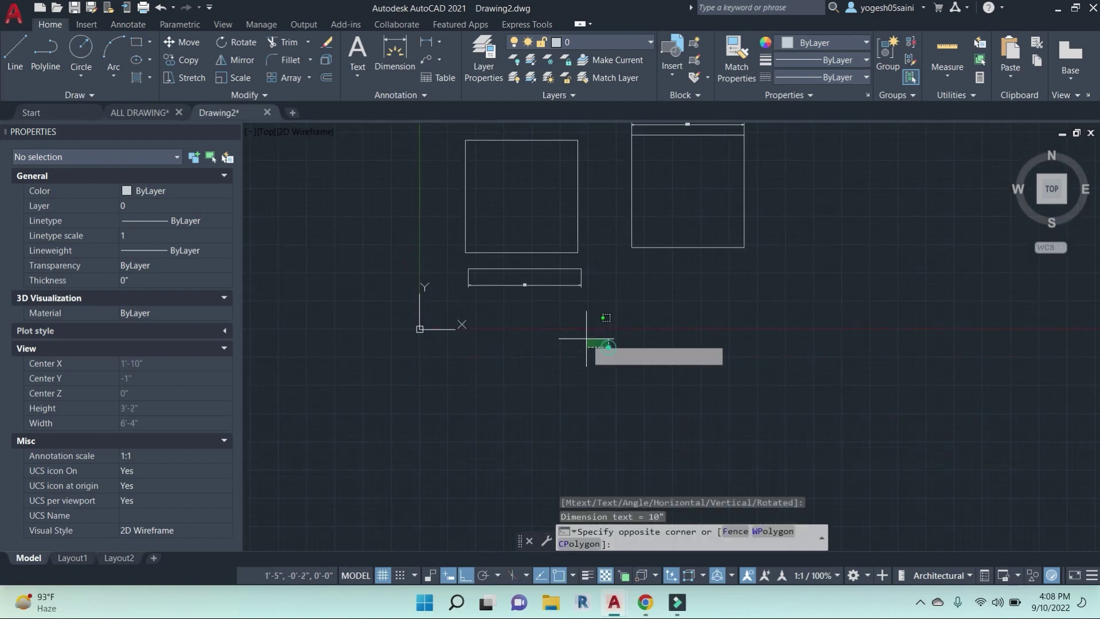
left_click(420, 265)
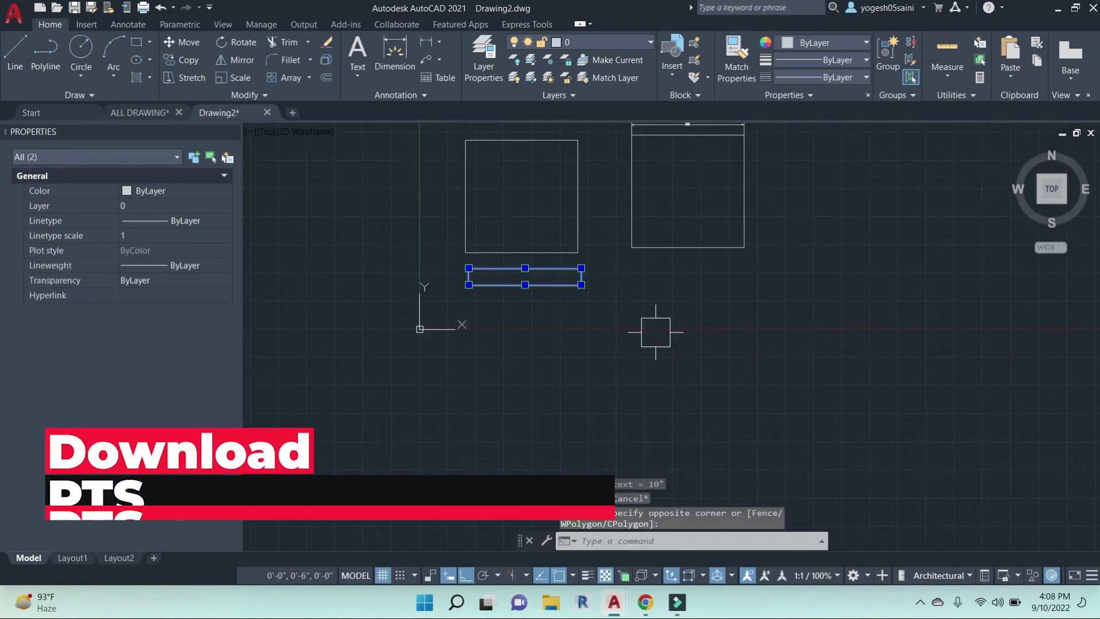
key("Return")
key("Escape")
left_click(604, 337)
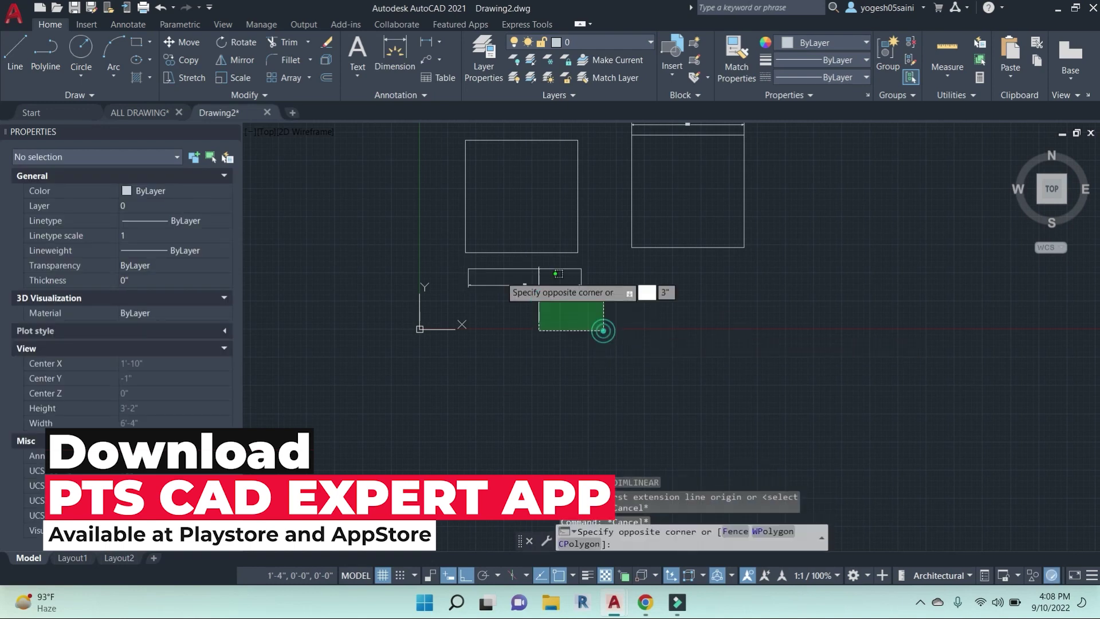
left_click(418, 265)
key("Delete")
Add a vertical linear dimension to the left side of the polyline square by selecting that side as the object.
middle_click_drag(636, 287, 650, 379)
scroll(717, 264, "up", 4)
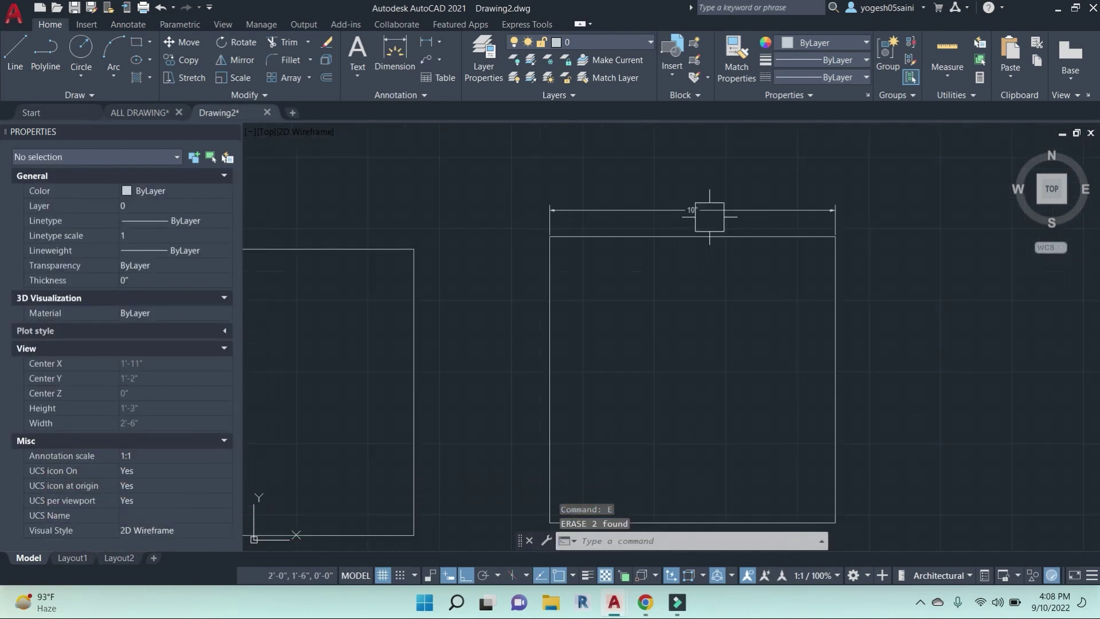
key("Escape")
key("Escape")
key("Return")
key("Return")
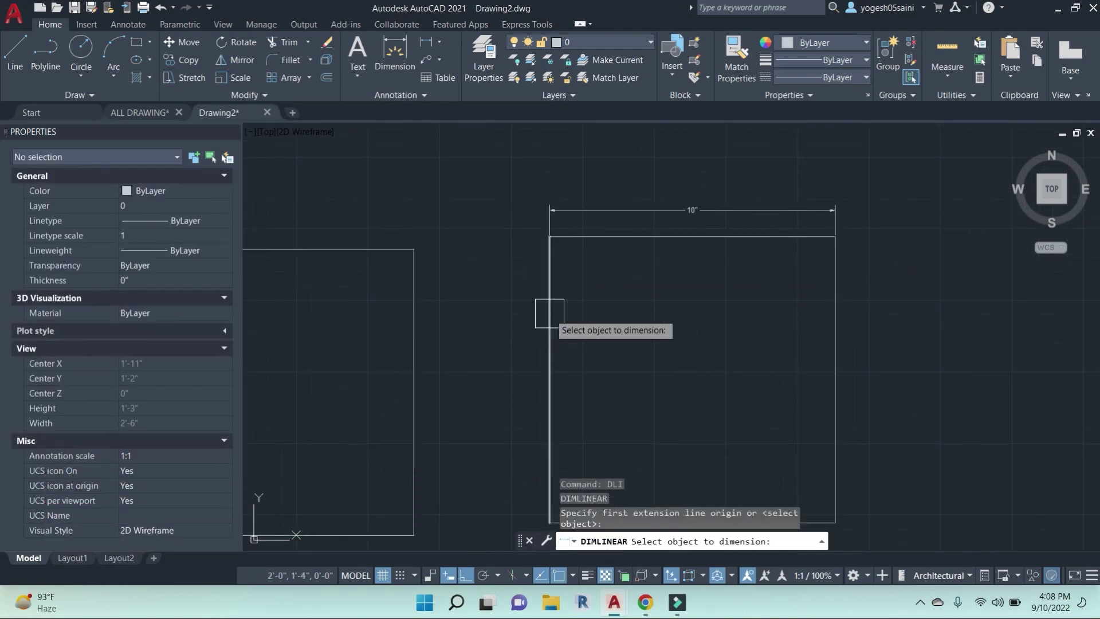
left_click(550, 312)
left_click(495, 327)
middle_click_drag(595, 347, 602, 319)
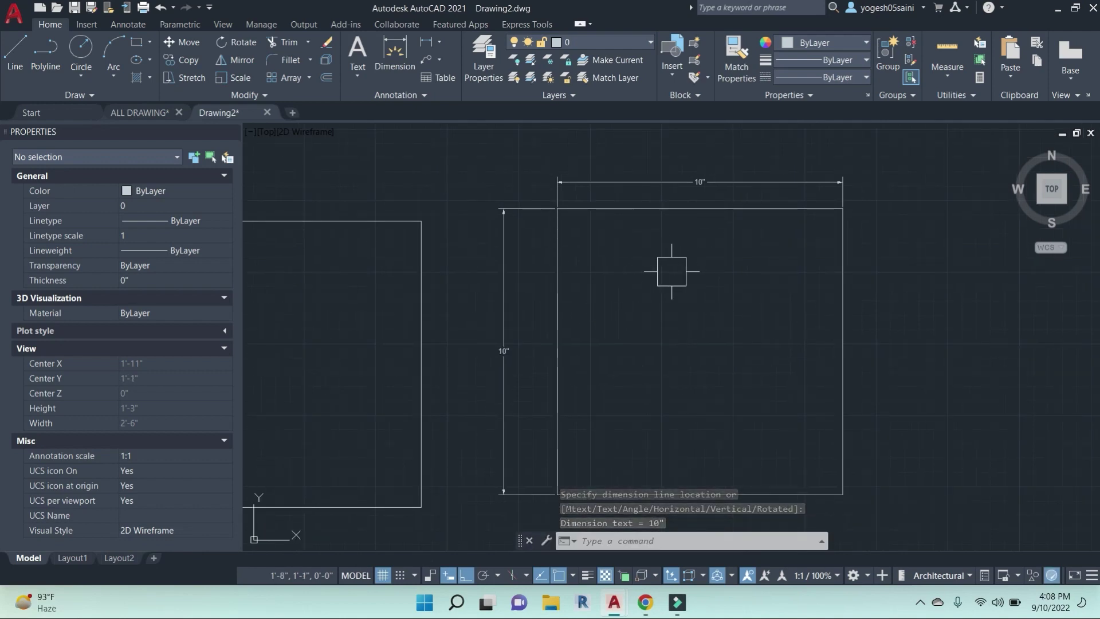
Draw a horizontal line 10 units long above the polyline square.
scroll(671, 272, "down", 3)
key("Escape")
key("l")
key("Return")
left_click(593, 207)
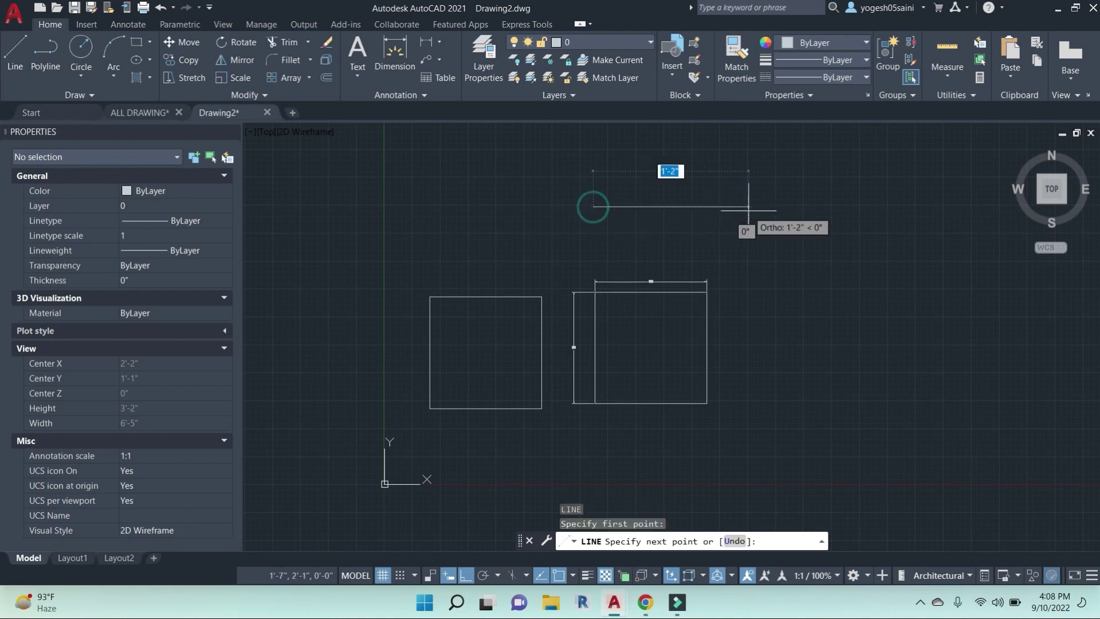
type("10")
key("Return")
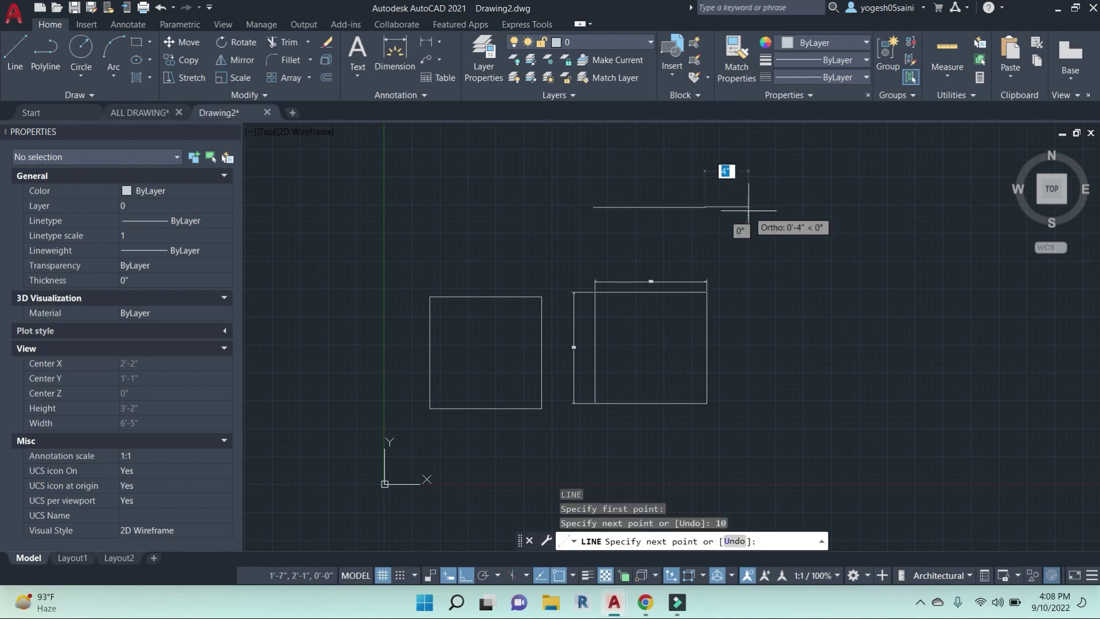
key("Escape")
key("Escape")
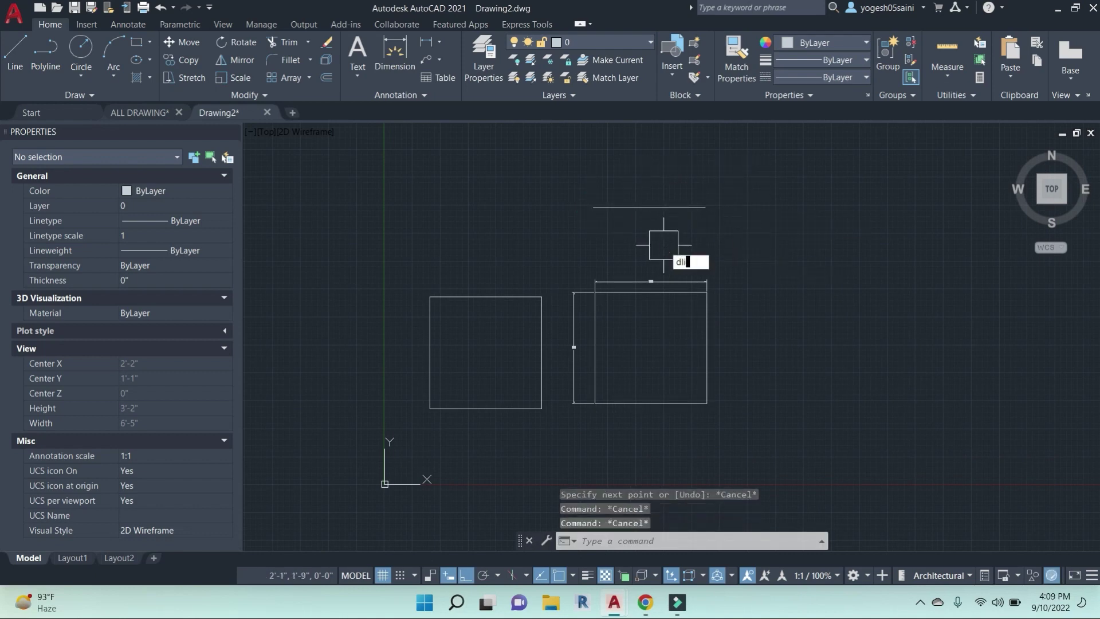
Add a linear dimension above the new horizontal line by selecting the line itself.
type("dli")
key("Return")
key("Return")
left_click(647, 207)
left_click(651, 177)
scroll(653, 177, "up", 5)
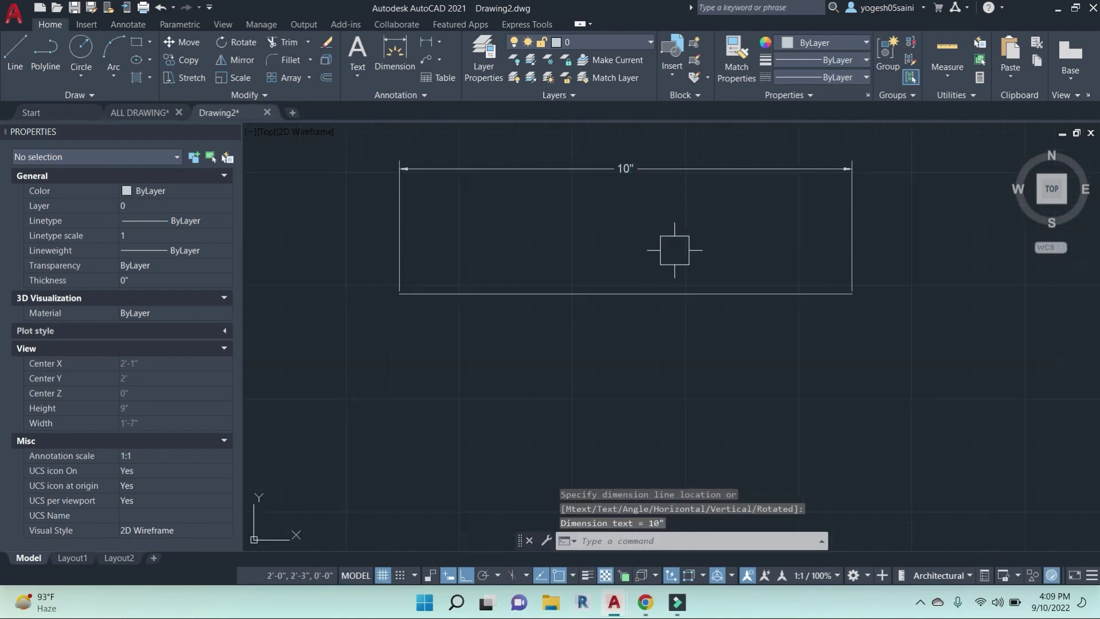
Draw a second horizontal line 10" long below the dimensioned line, entering the length with the inch mark.
key("Escape")
key("Escape")
key("Escape")
type("l")
key("Return")
left_click(431, 369)
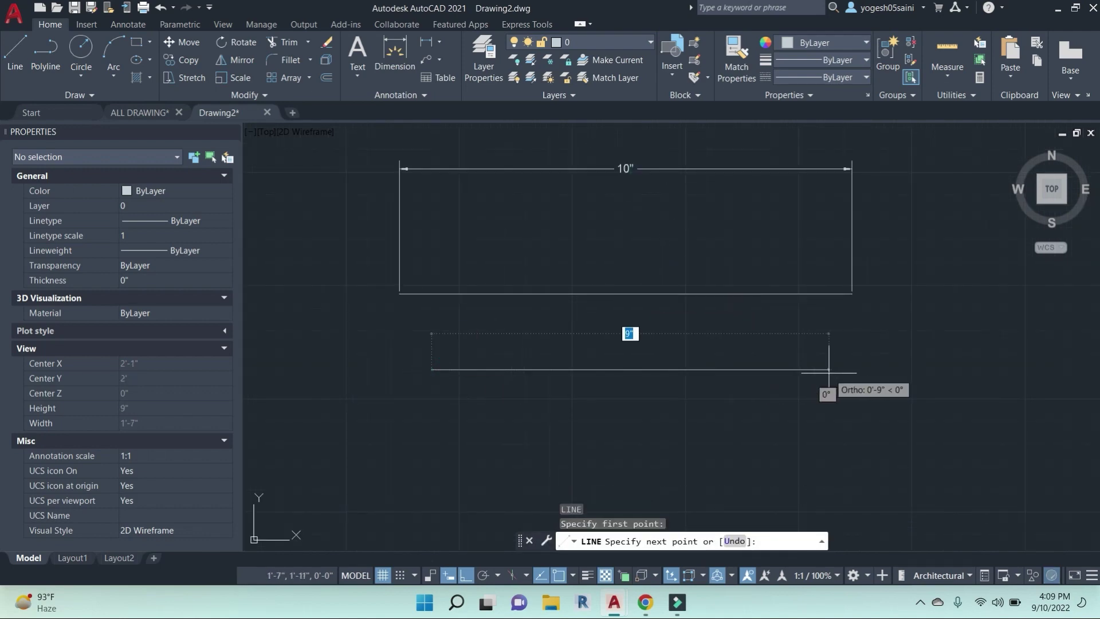
type("10")
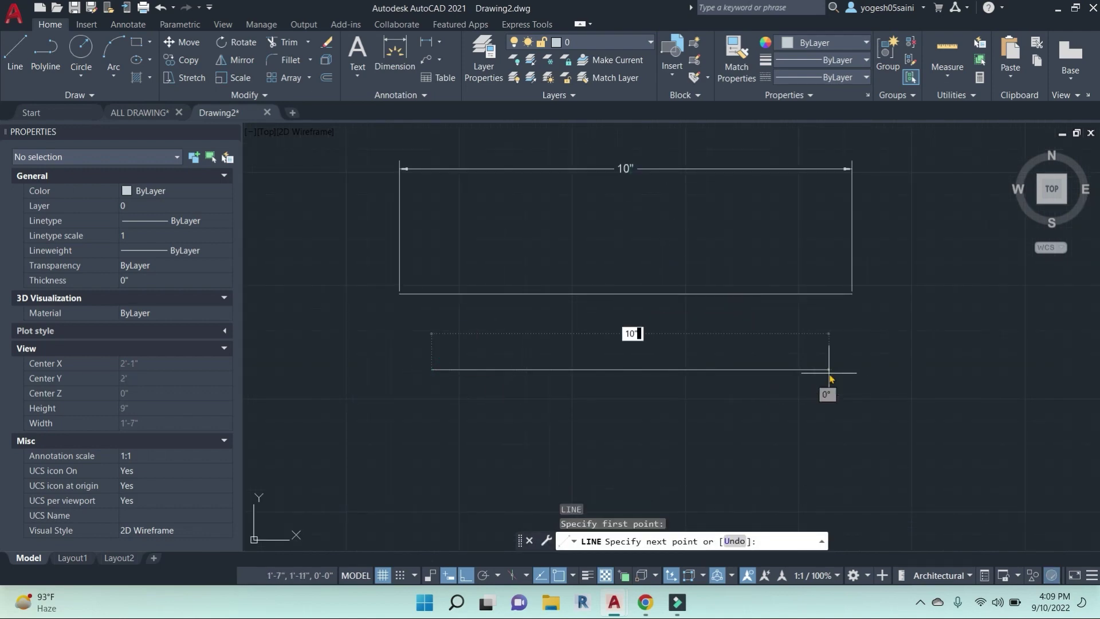
key("Return")
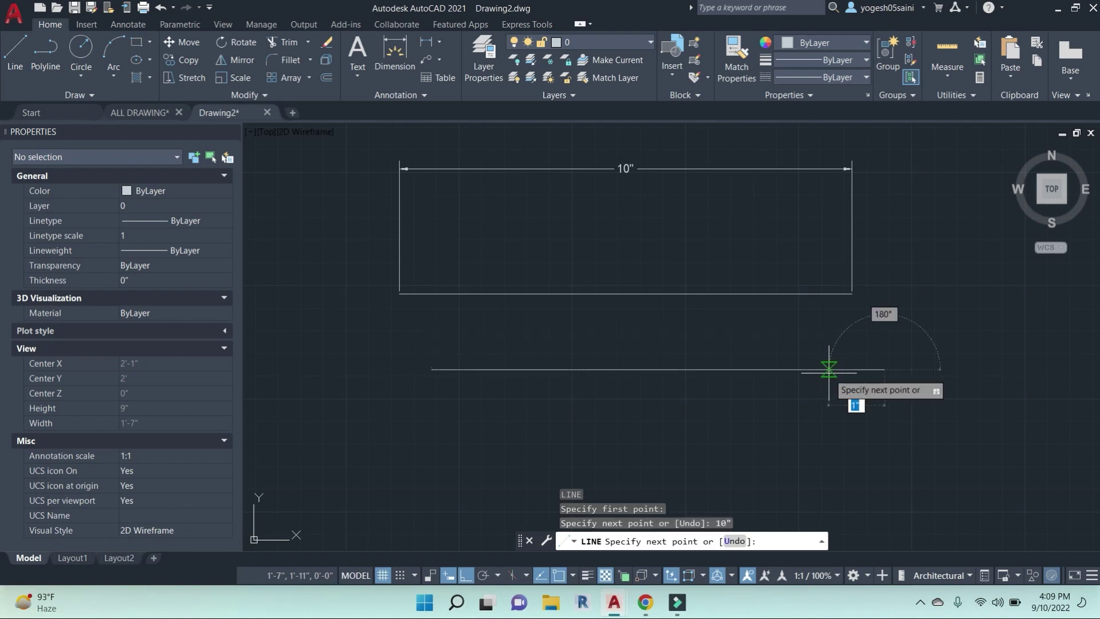
key("Escape")
Add a linear dimension below the second horizontal line by selecting it as the object.
type("dli")
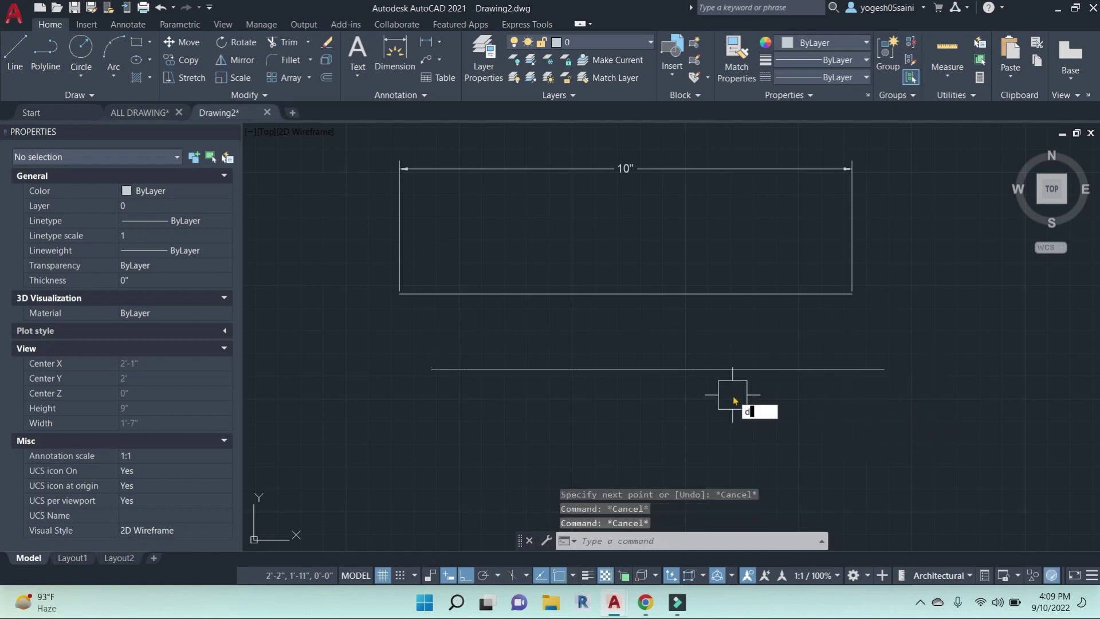
key("Return")
key("Return")
left_click(643, 369)
left_click(641, 416)
Draw a horizontal line 1' long above the two dimensioned lines, entering the length with the foot mark.
scroll(723, 348, "down", 5)
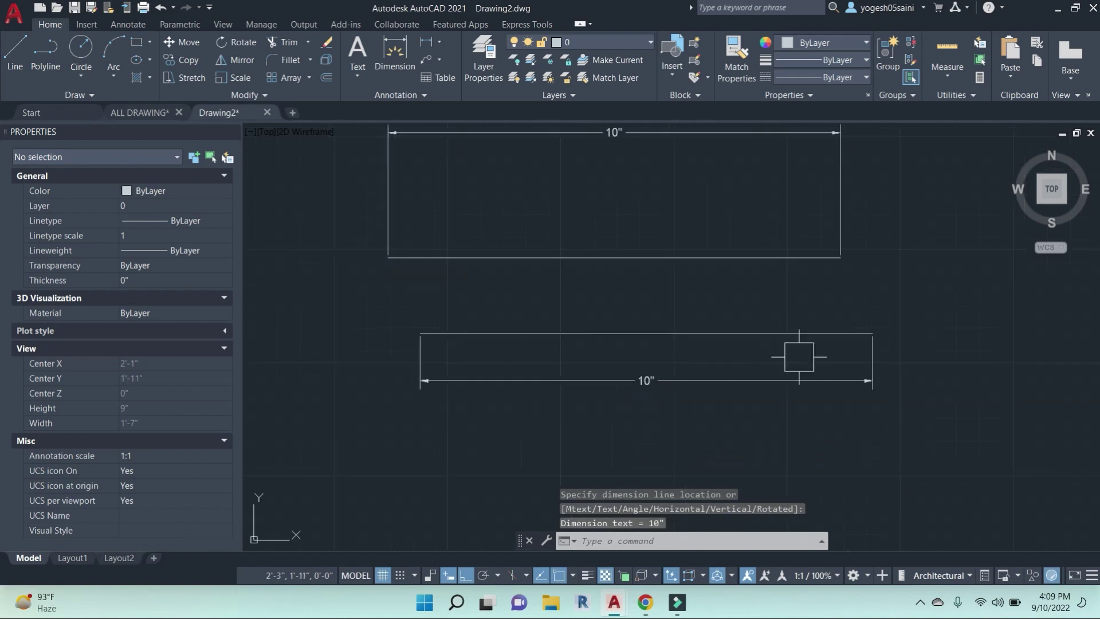
key("Escape")
key("Escape")
type("l")
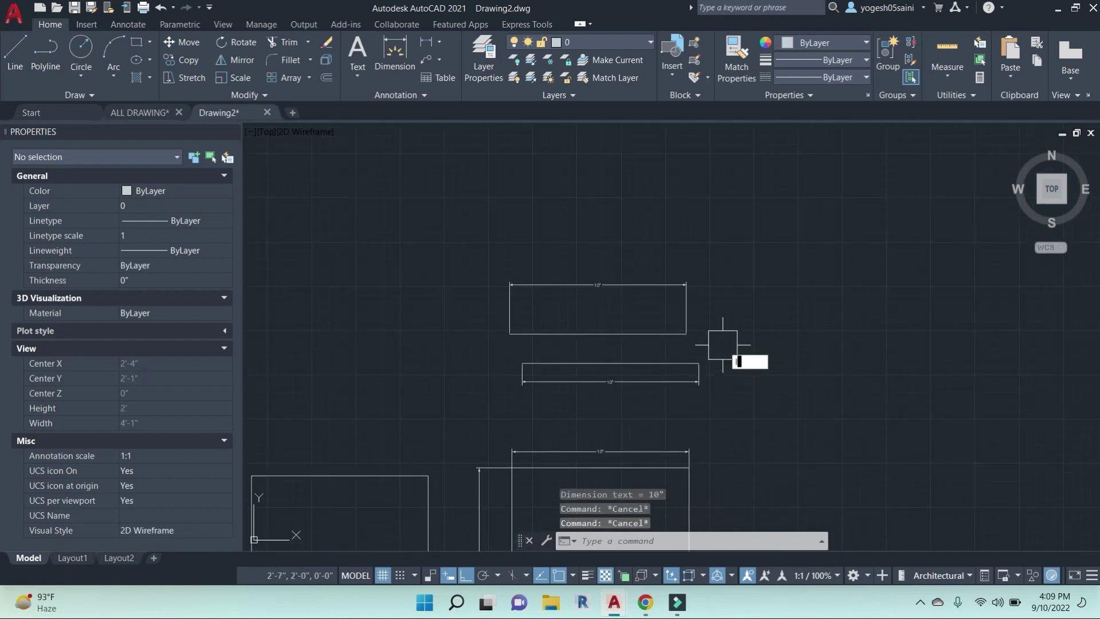
key("Return")
left_click(485, 216)
type("1")
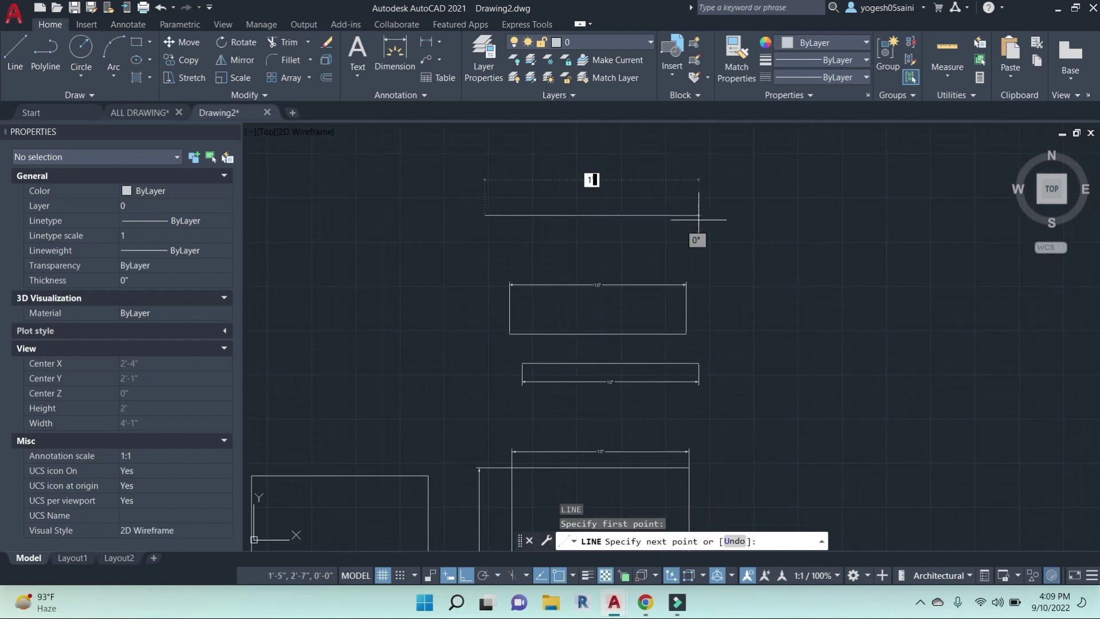
type("'")
key("Return")
key("Escape")
key("Escape")
key("Escape")
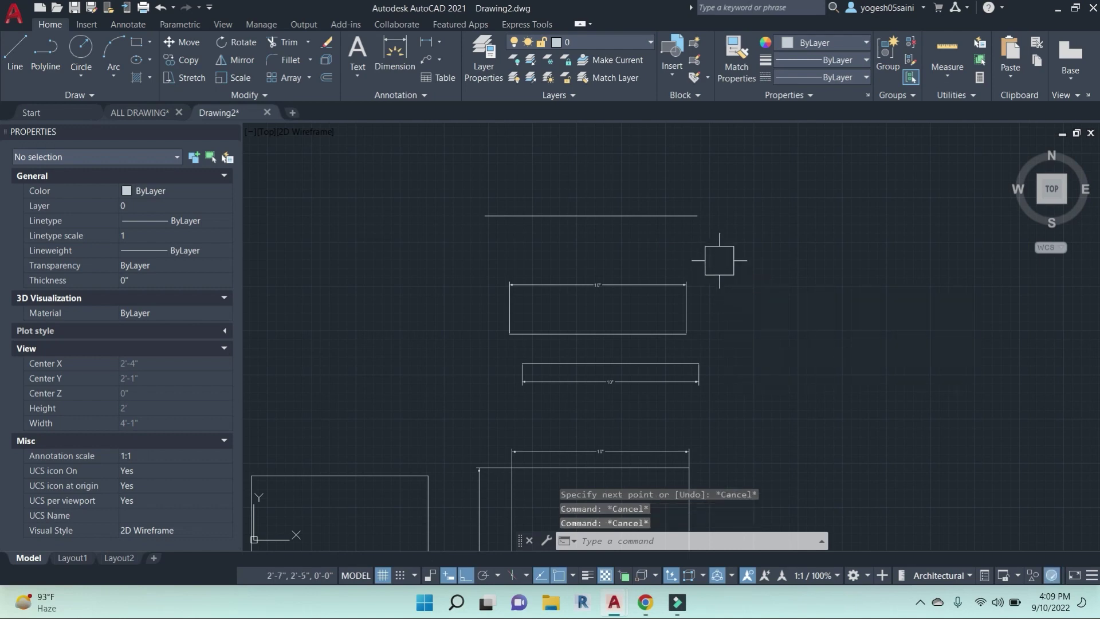
key("Escape")
Add a linear dimension above the 1' line by picking its two endpoints.
left_click(128, 24)
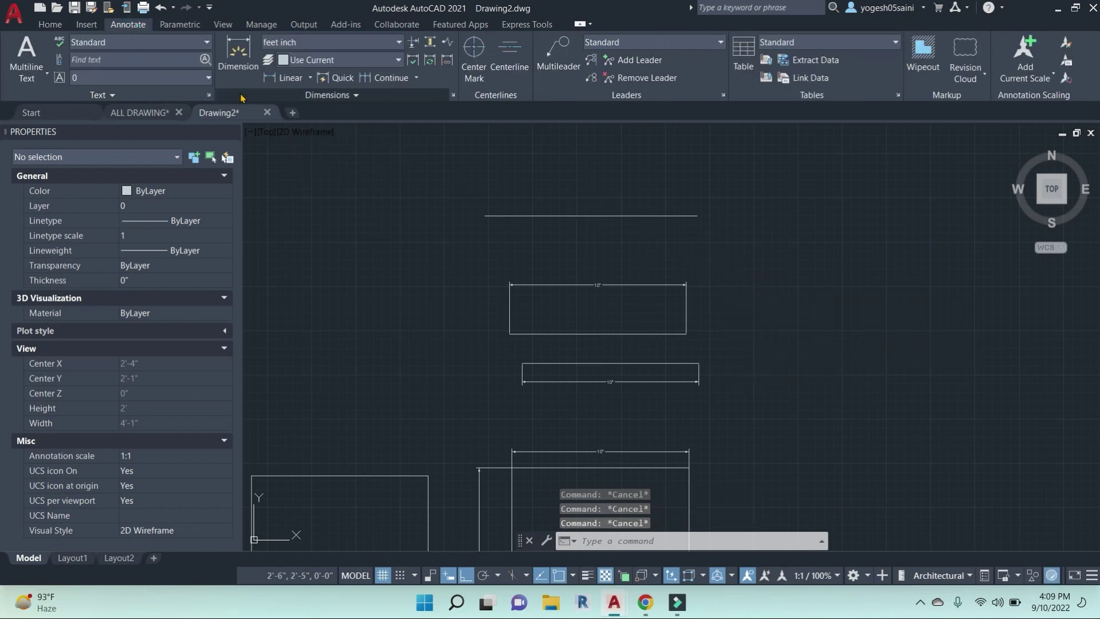
left_click(308, 78)
left_click(301, 107)
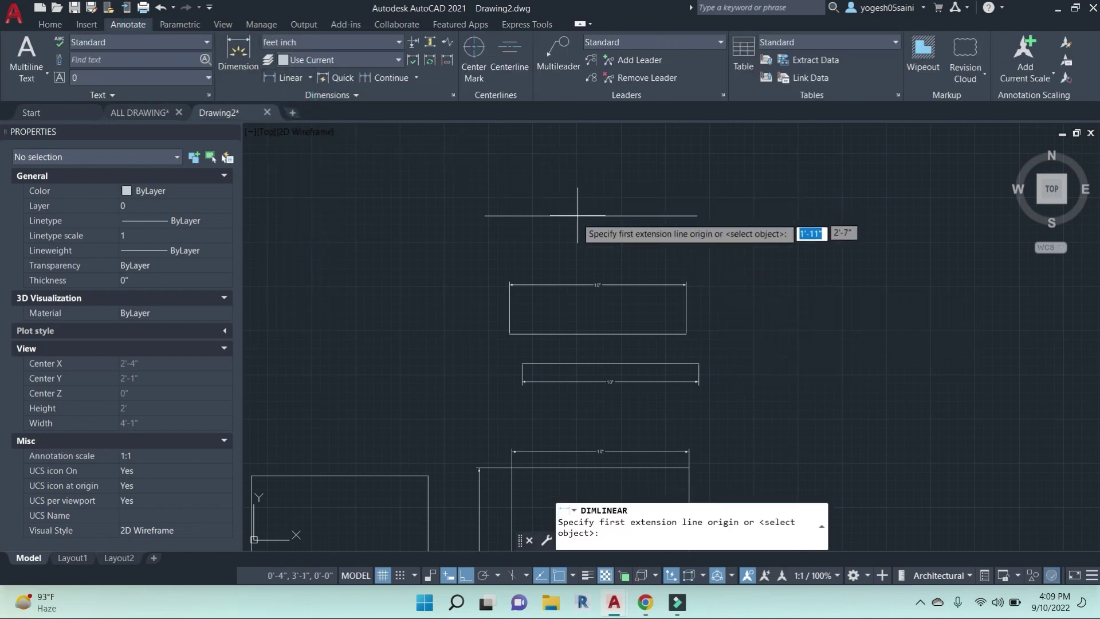
left_click(485, 216)
left_click(692, 211)
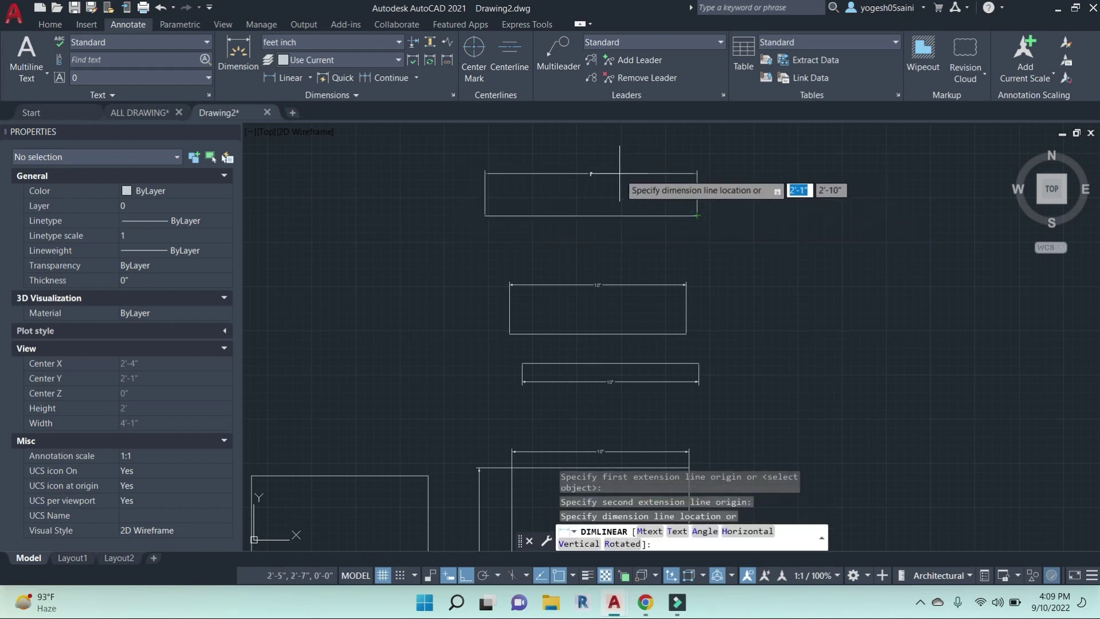
left_click(609, 189)
scroll(609, 189, "up", 3)
scroll(603, 225, "down", 3)
middle_click_drag(604, 224, 649, 225)
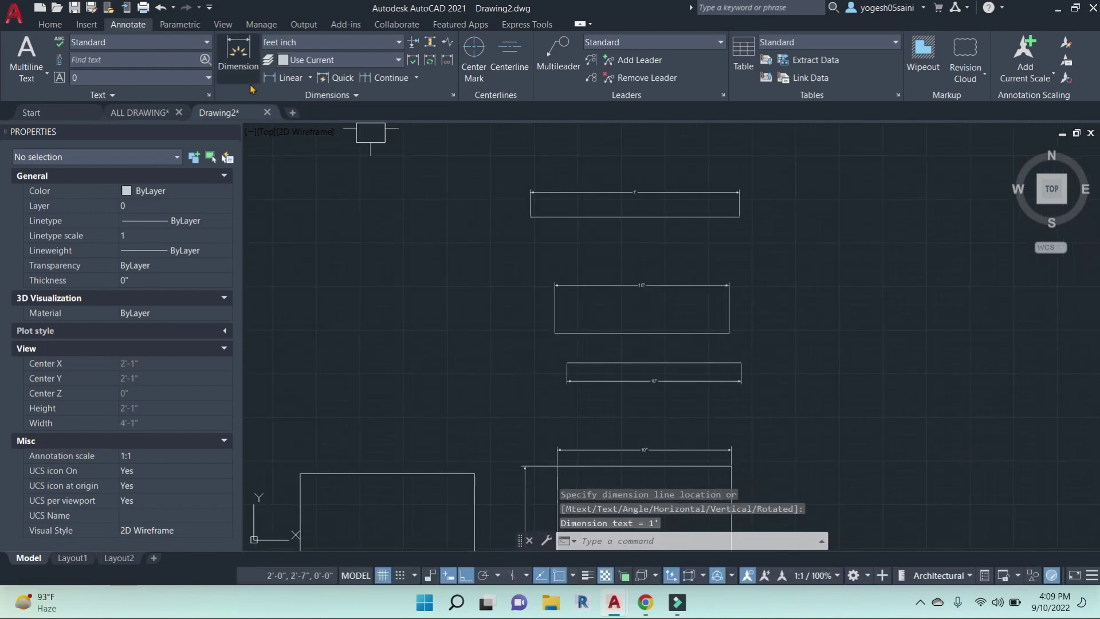
Add a linear dimension below the 1' line by selecting the line as the object.
left_click(310, 78)
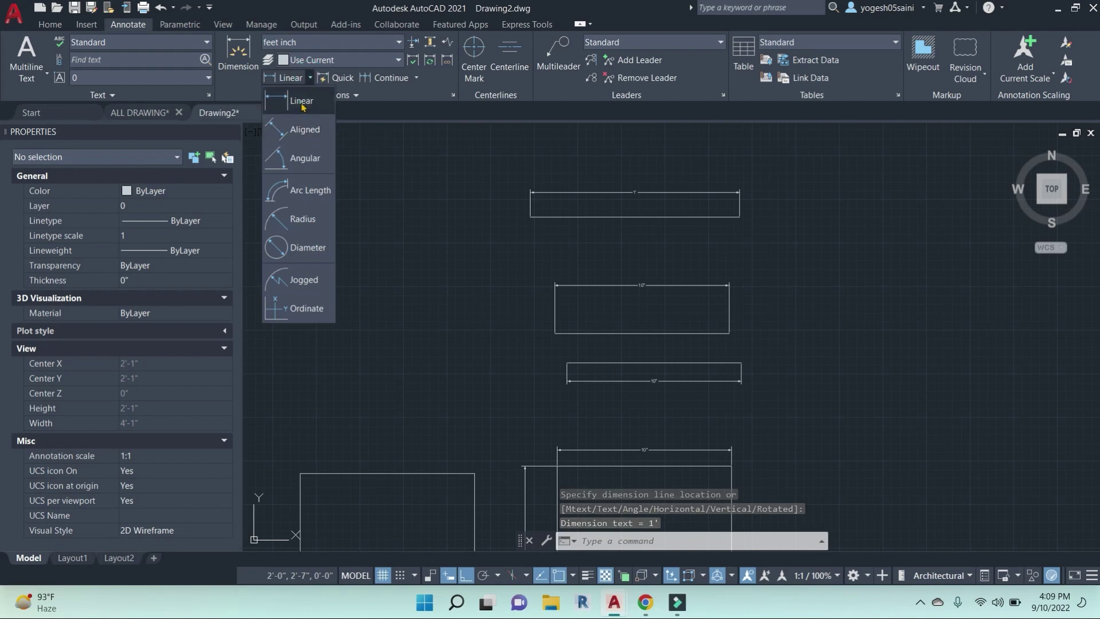
left_click(302, 106)
scroll(606, 224, "up", 2)
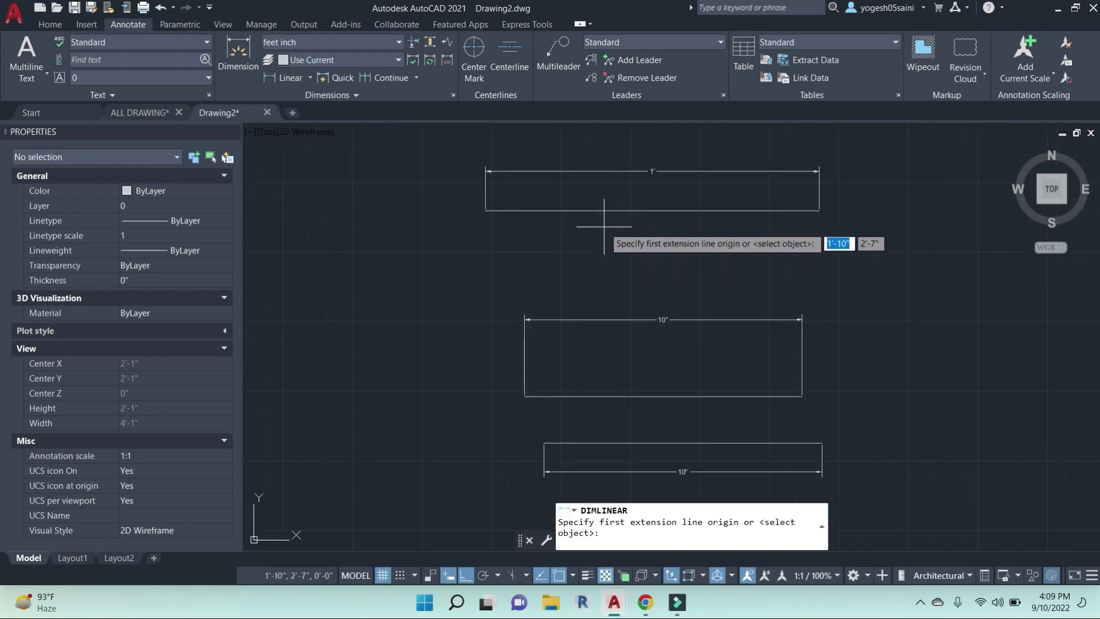
key("Return")
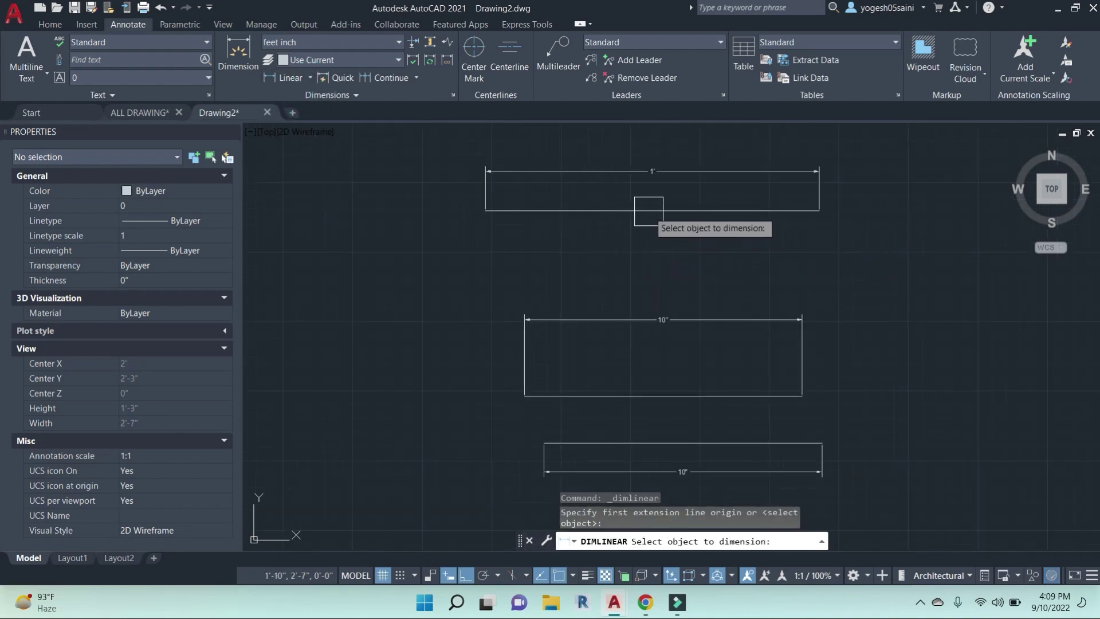
left_click(635, 210)
left_click(627, 238)
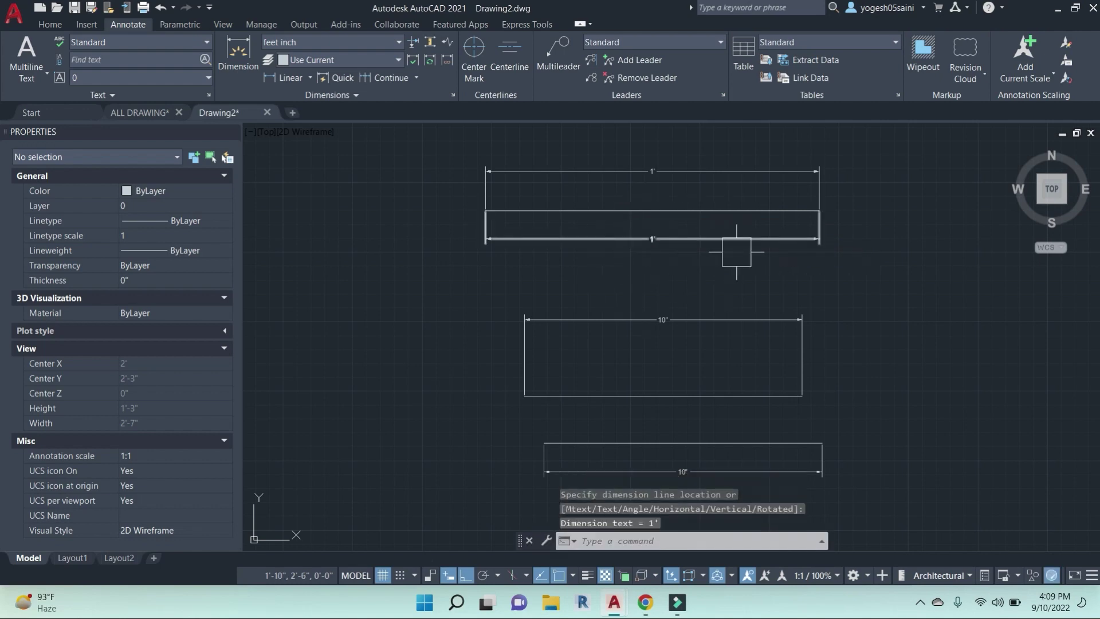
scroll(676, 223, "down", 2)
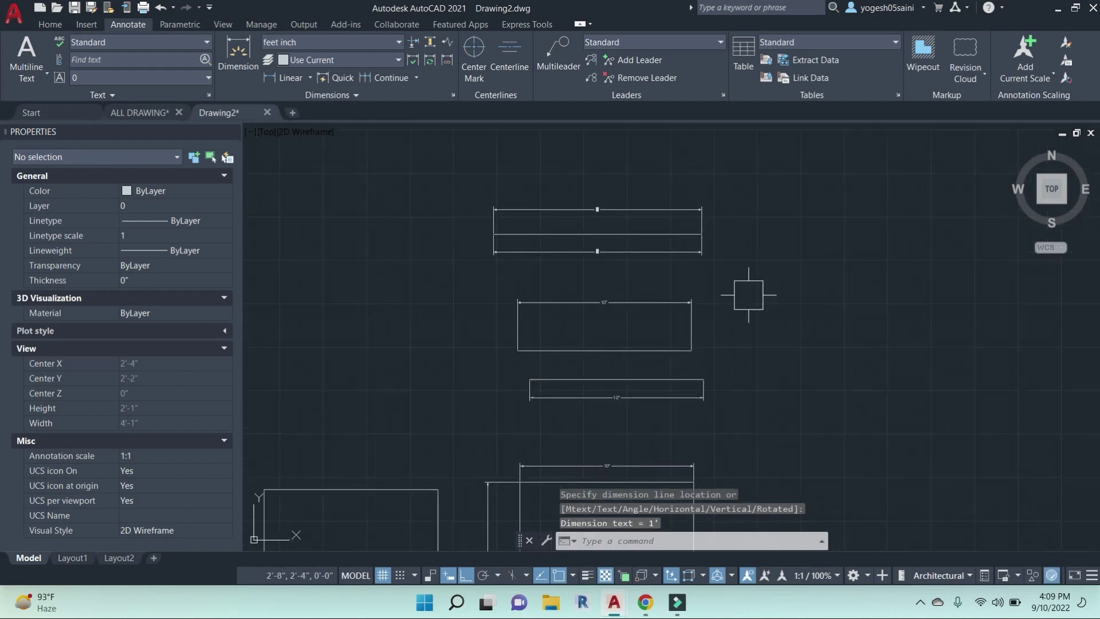
Open the drawing units settings, review the available length and angle unit types, and leave without changing anything.
key("Escape")
type("un")
key("Return")
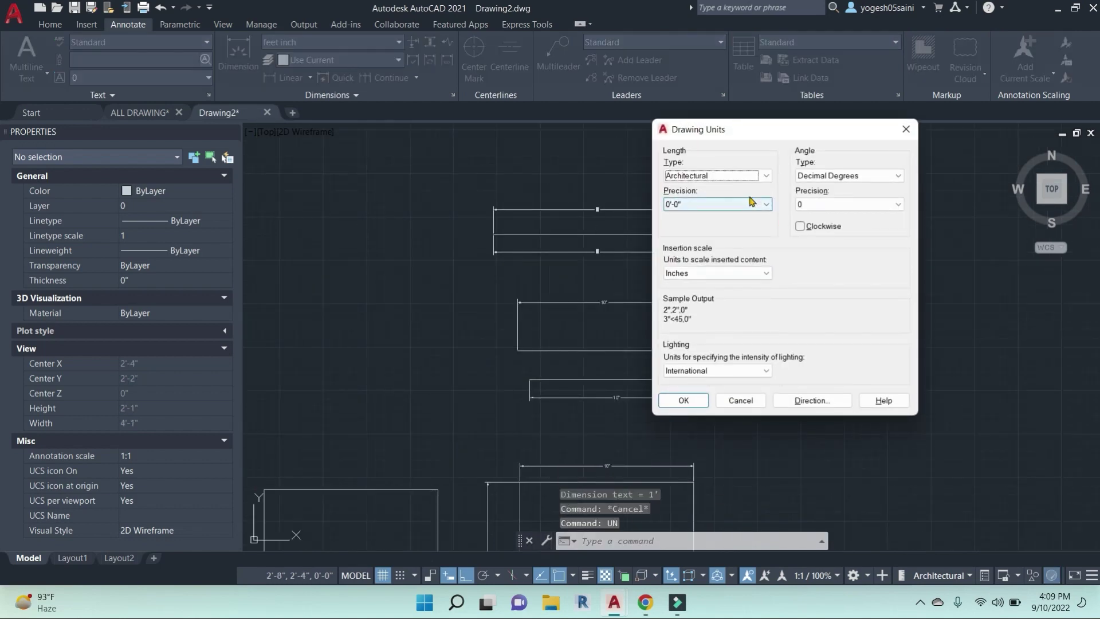
left_click(764, 176)
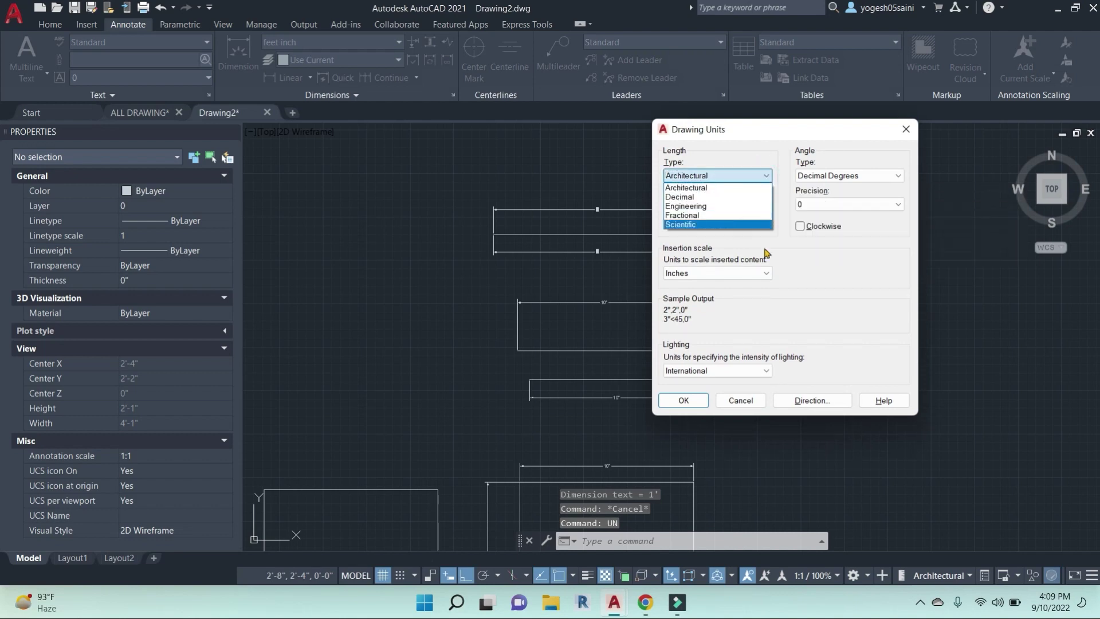
left_click(782, 264)
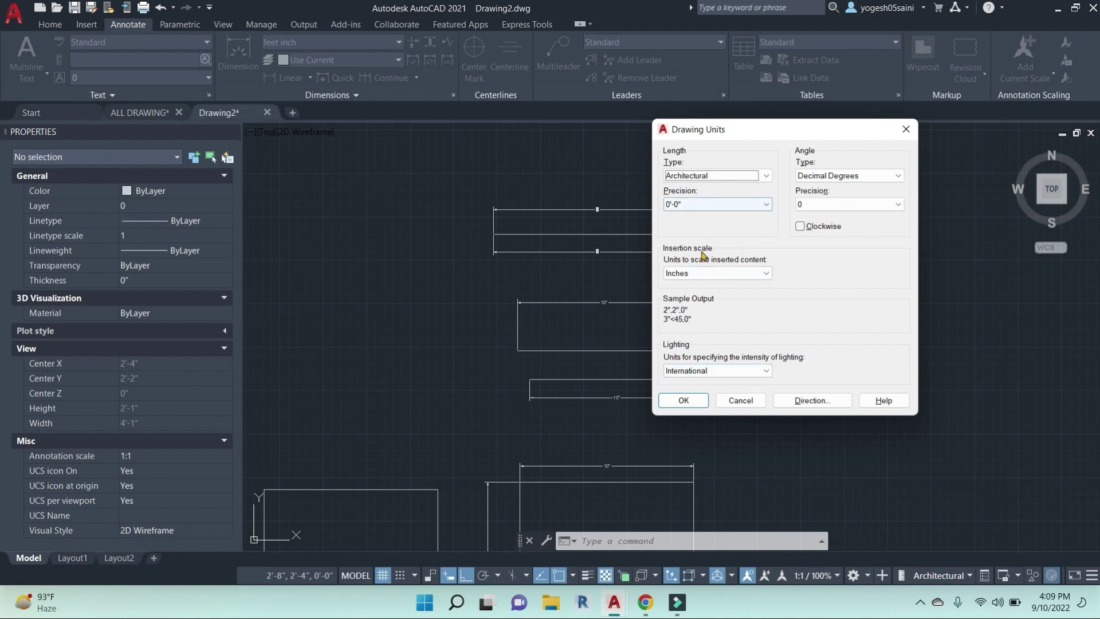
left_click(839, 176)
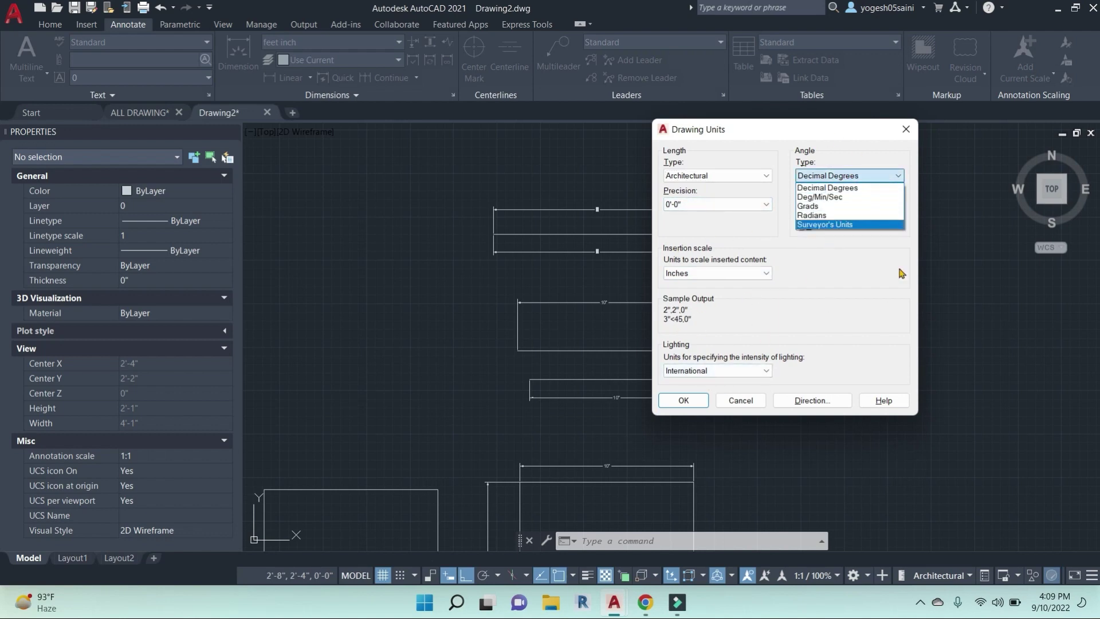
left_click(831, 292)
left_click(709, 175)
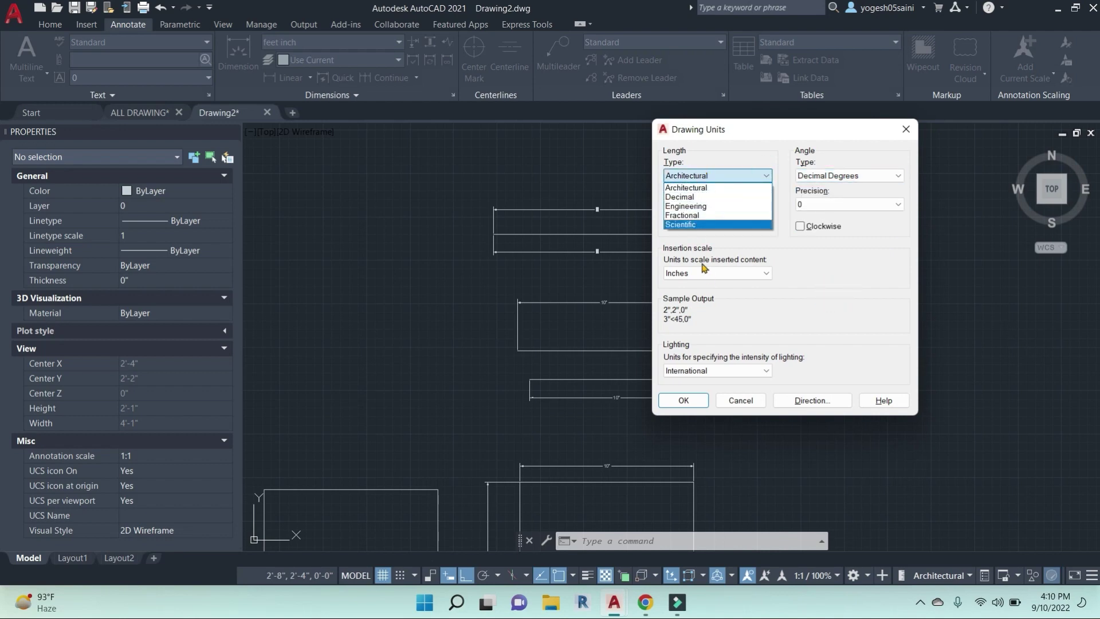
left_click(825, 307)
key("Return")
key("Escape")
key("Escape")
key("Escape")
scroll(744, 287, "down", 5)
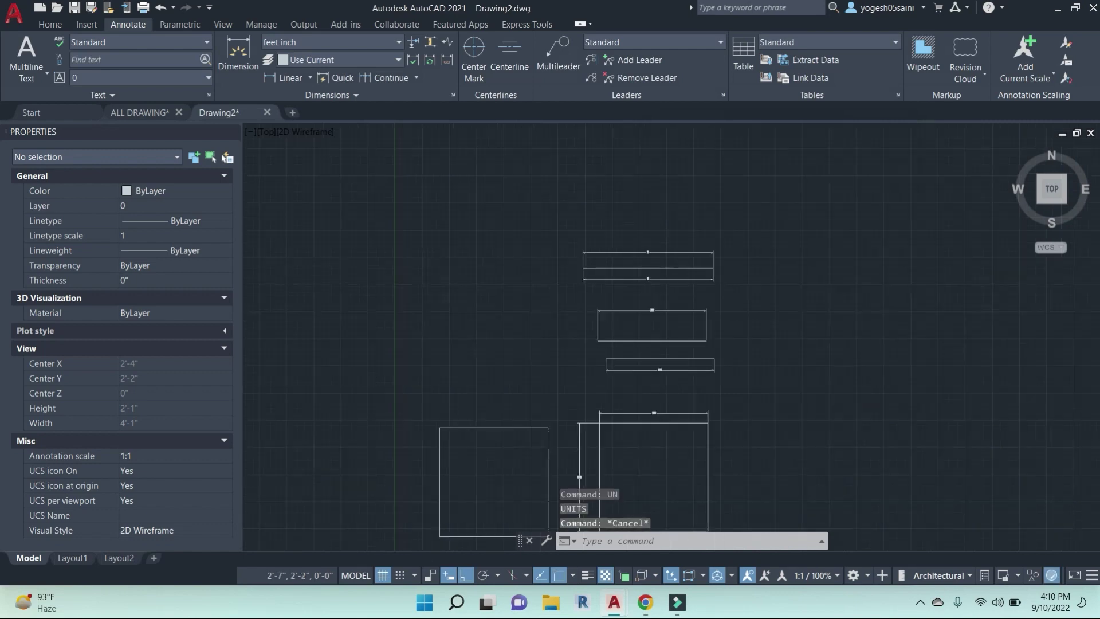
type("d")
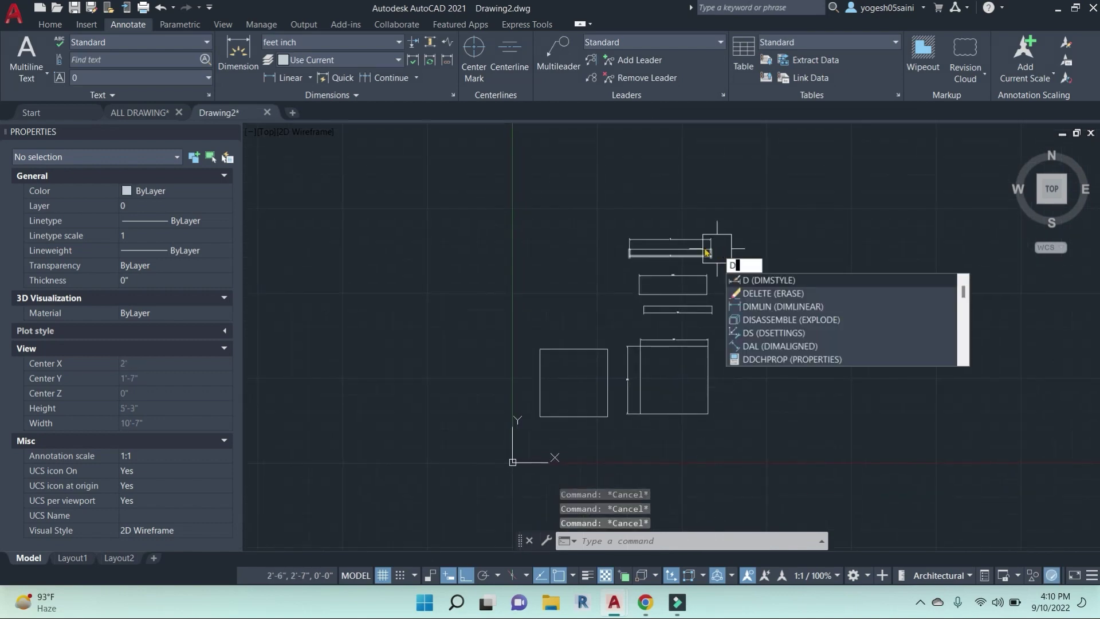
scroll(719, 253, "up", 4)
type("l")
key("Return")
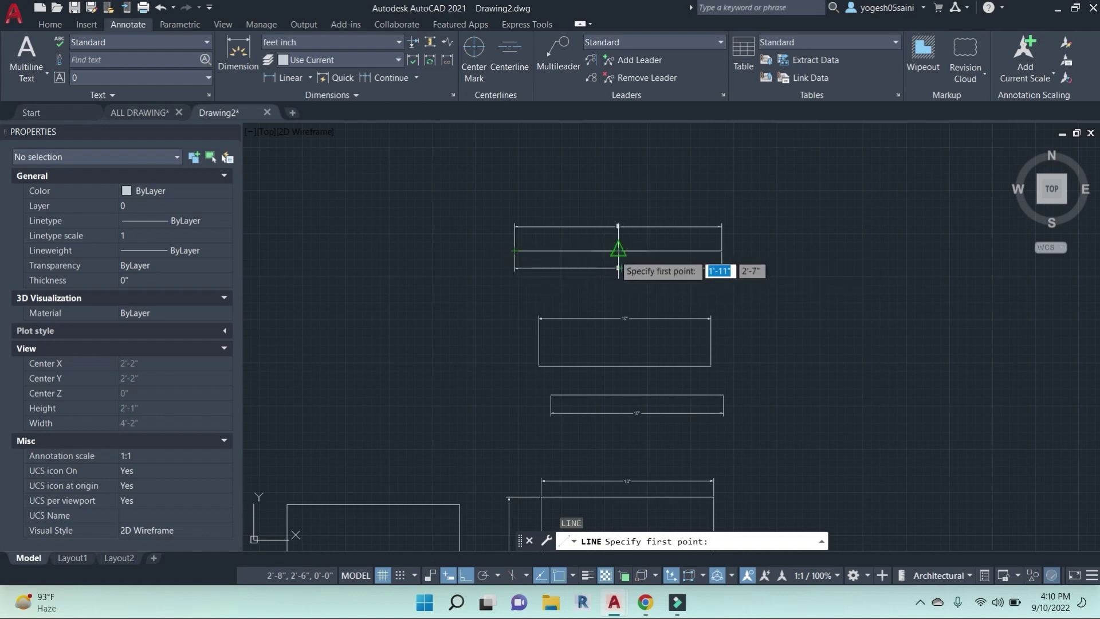
key("Escape")
scroll(784, 324, "down", 2)
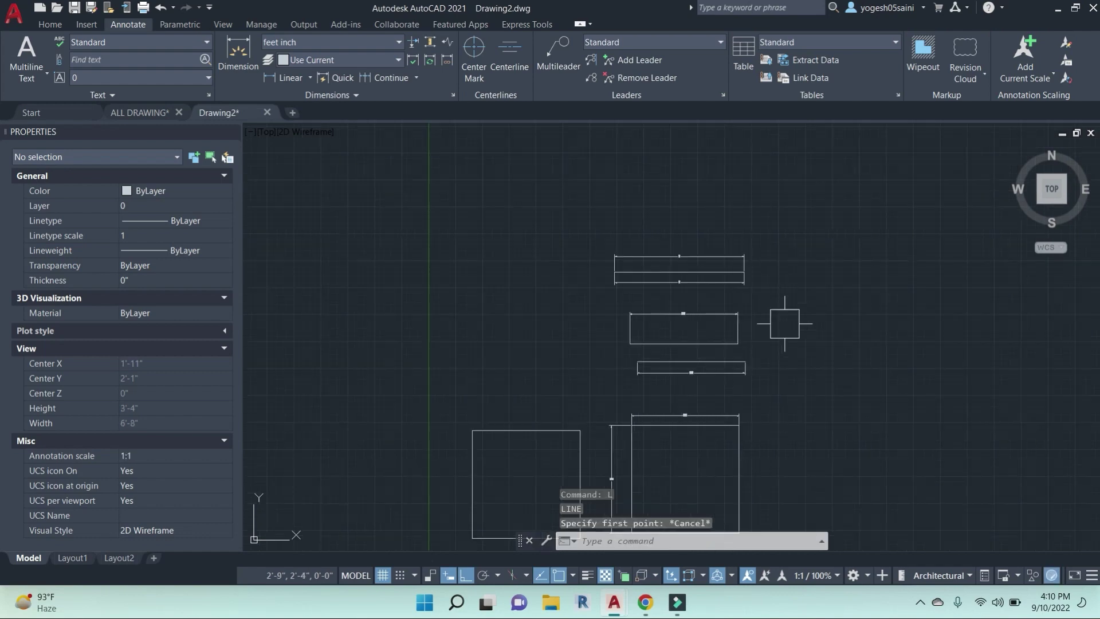
middle_click_drag(805, 339, 813, 265)
key("Escape")
key("Escape")
key("Escape")
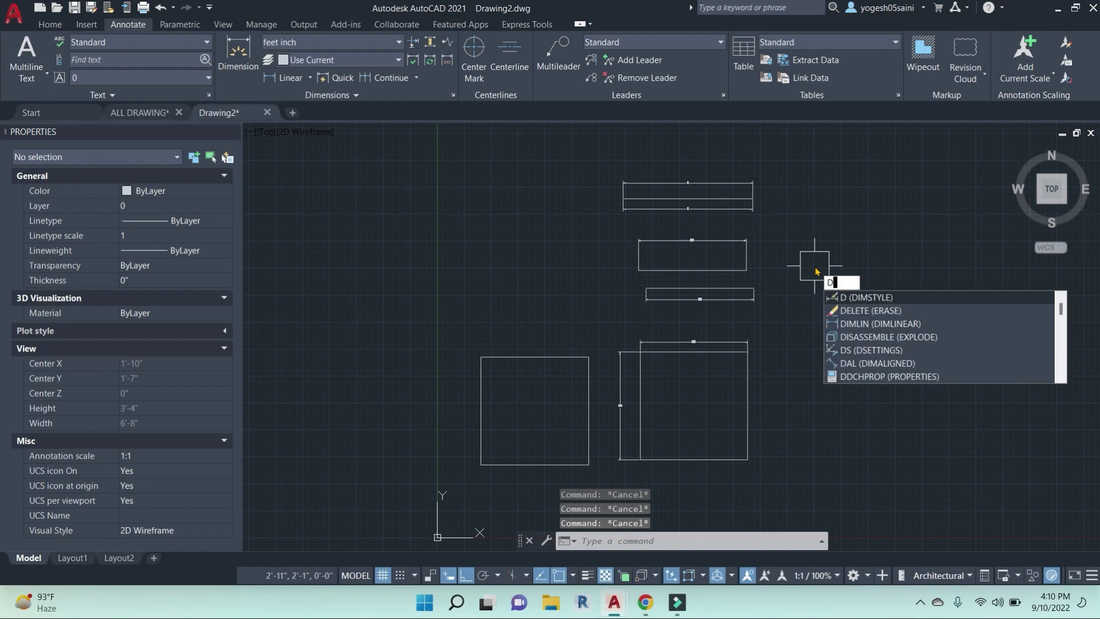
key("Escape")
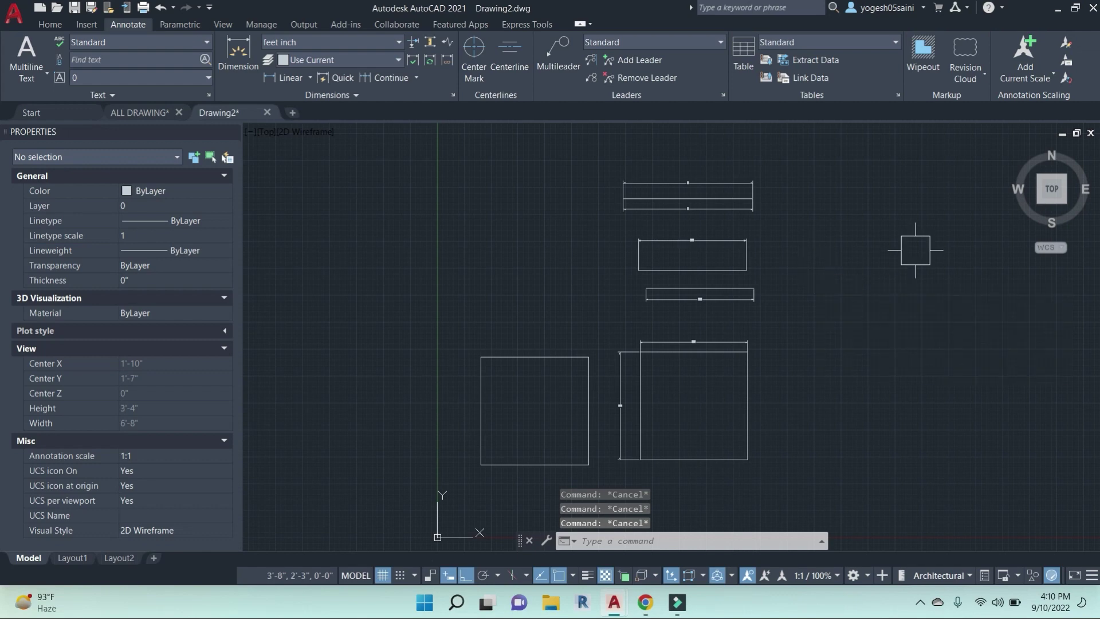
Turn on grid snap in the drafting settings and set the snap X and Y spacing to 1'.
type("ds")
key("Return")
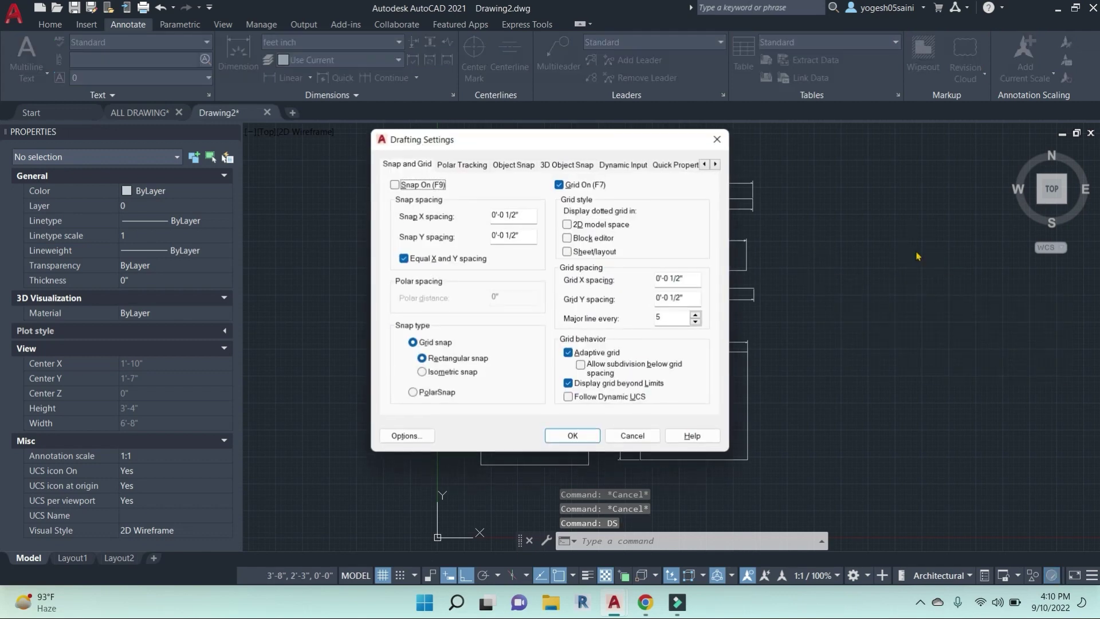
left_click_drag(550, 141, 654, 125)
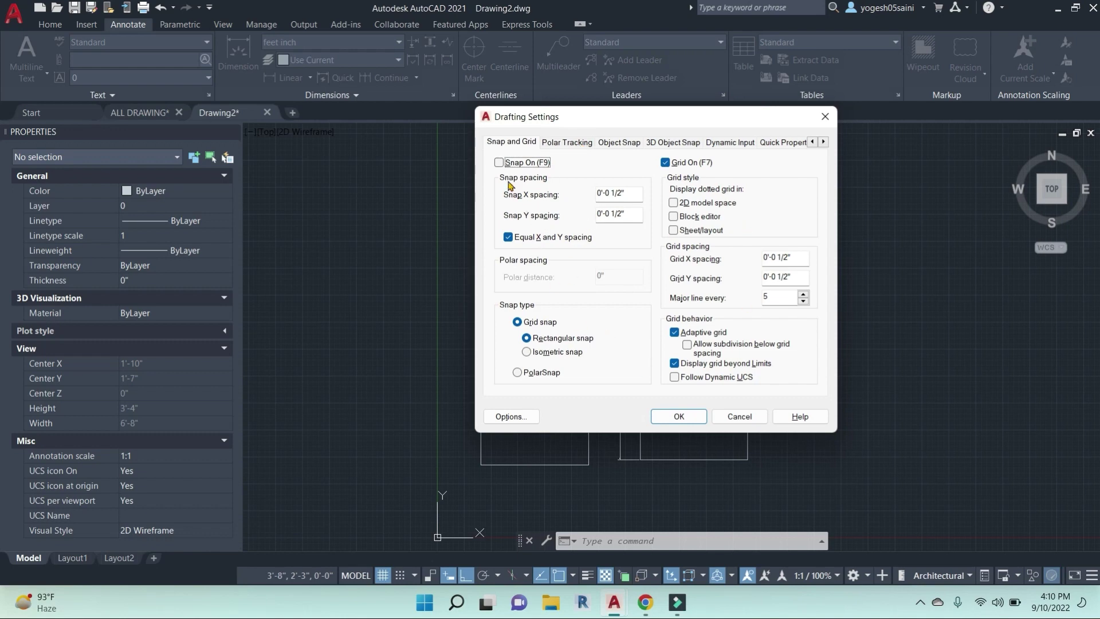
left_click(633, 193)
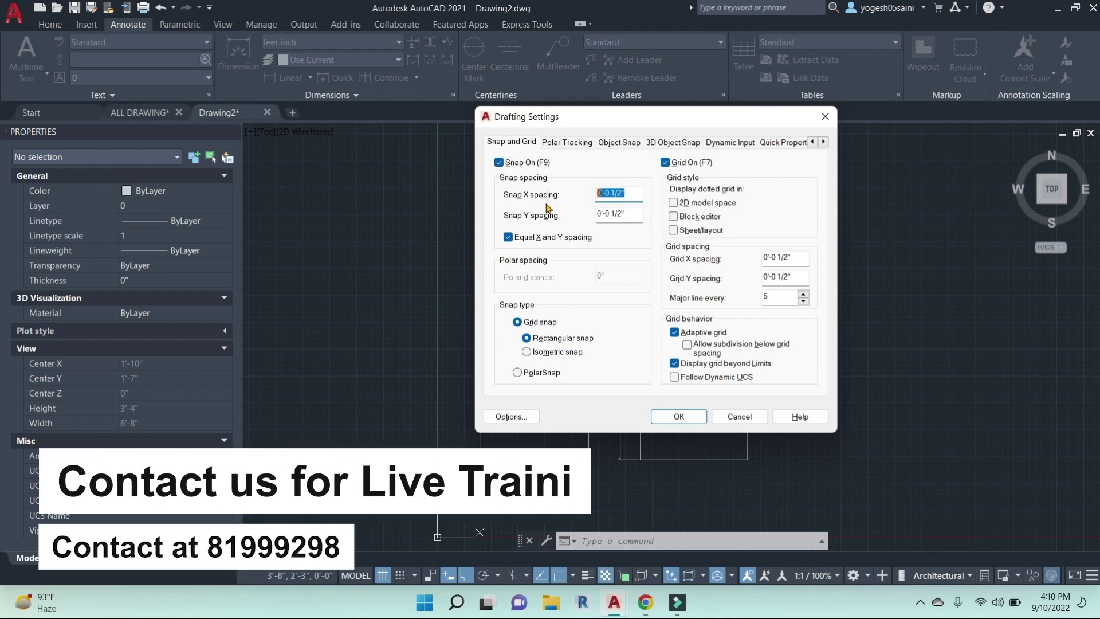
key("Return")
Try a horizontal line in the empty area beside the dimensioned objects to test the 1' snap increments.
type("l")
key("Return")
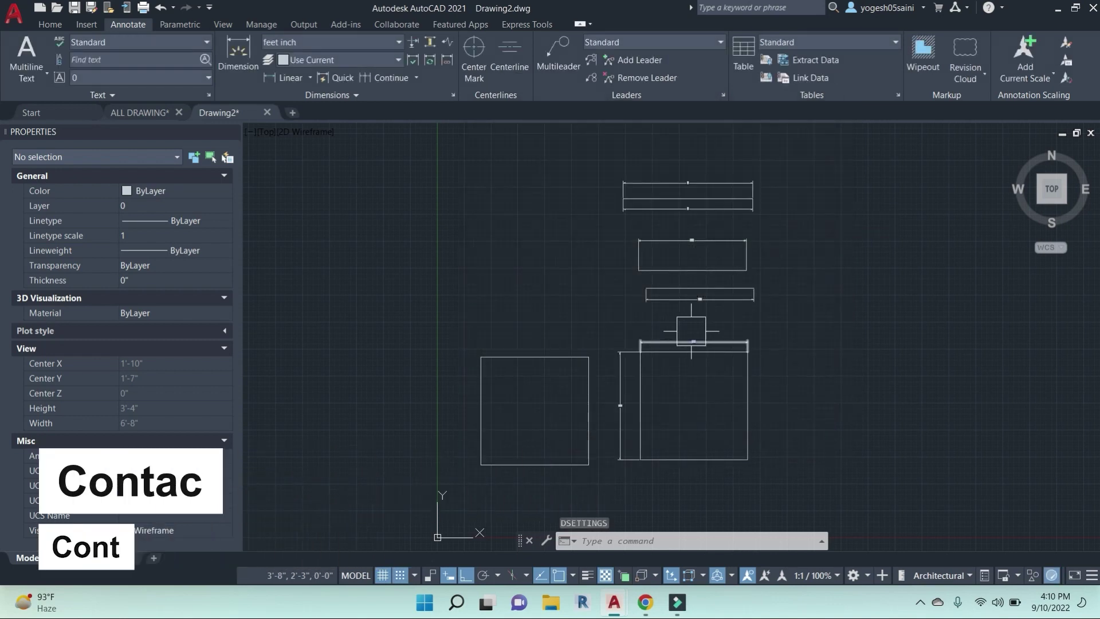
middle_click_drag(775, 290, 656, 310)
left_click(693, 300)
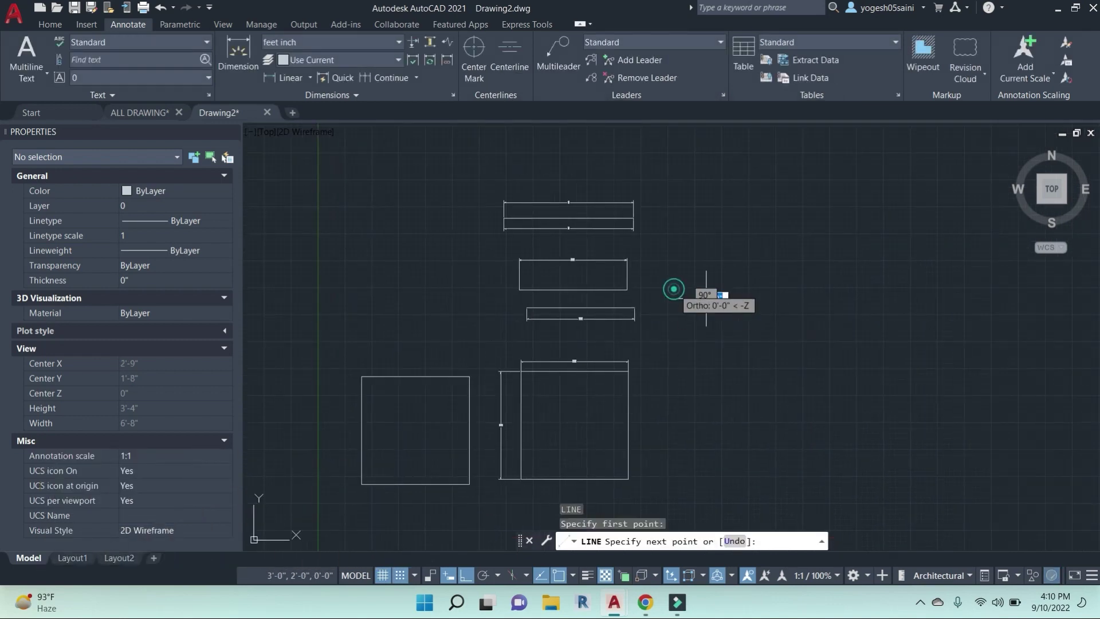
scroll(705, 298, "up", 3)
scroll(710, 304, "down", 5)
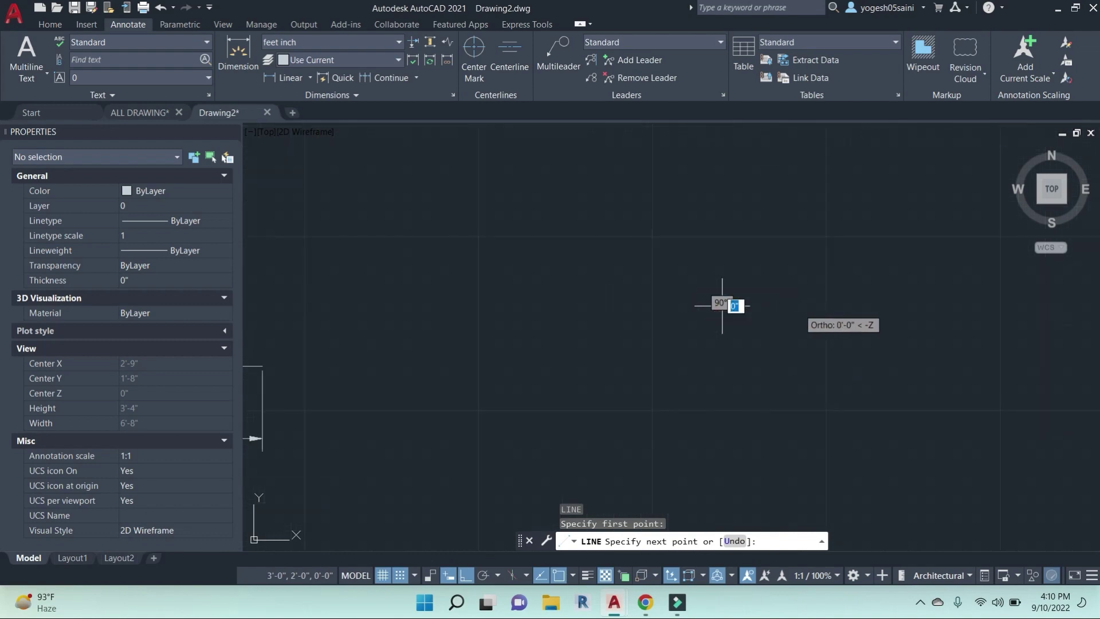
middle_click_drag(793, 314, 552, 280)
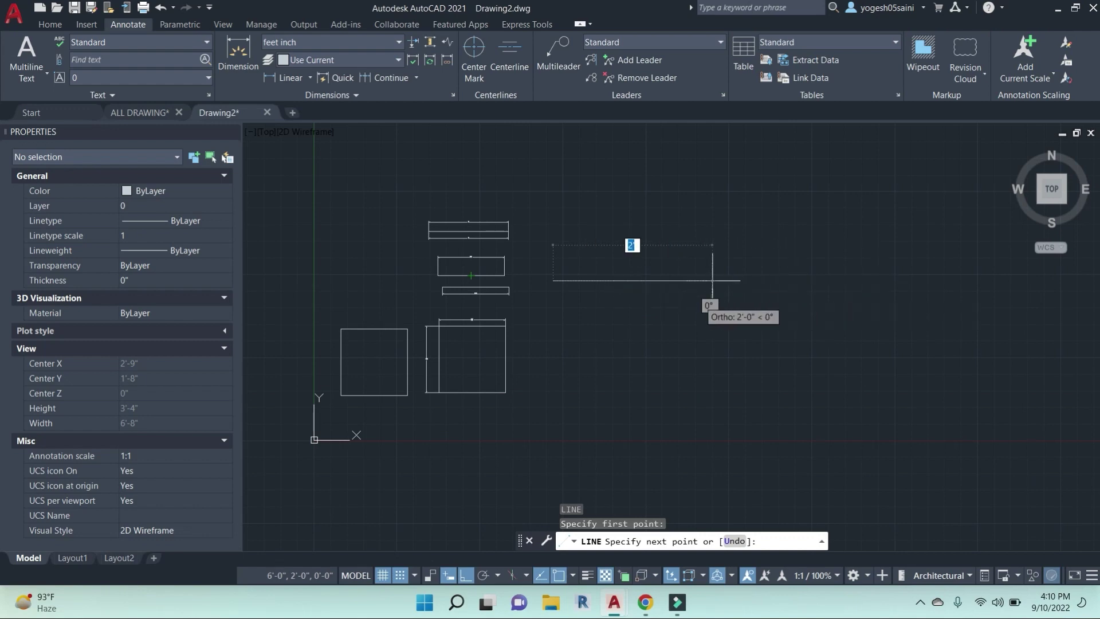
key("Escape")
key("Escape")
Turn off grid snap in the drafting settings.
type("d")
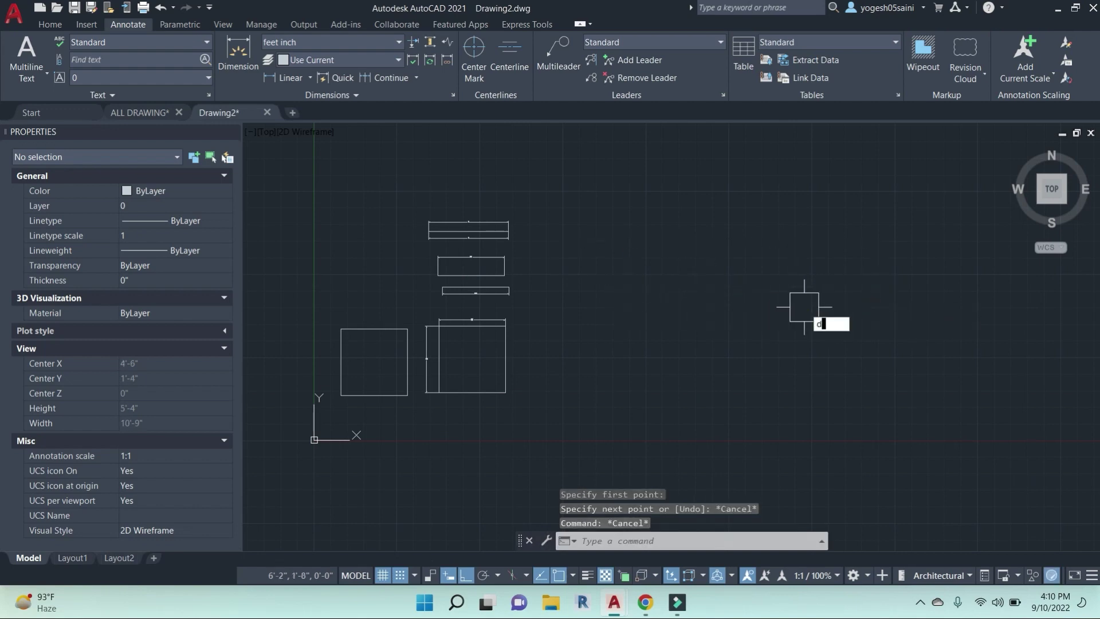
type("s")
key("Return")
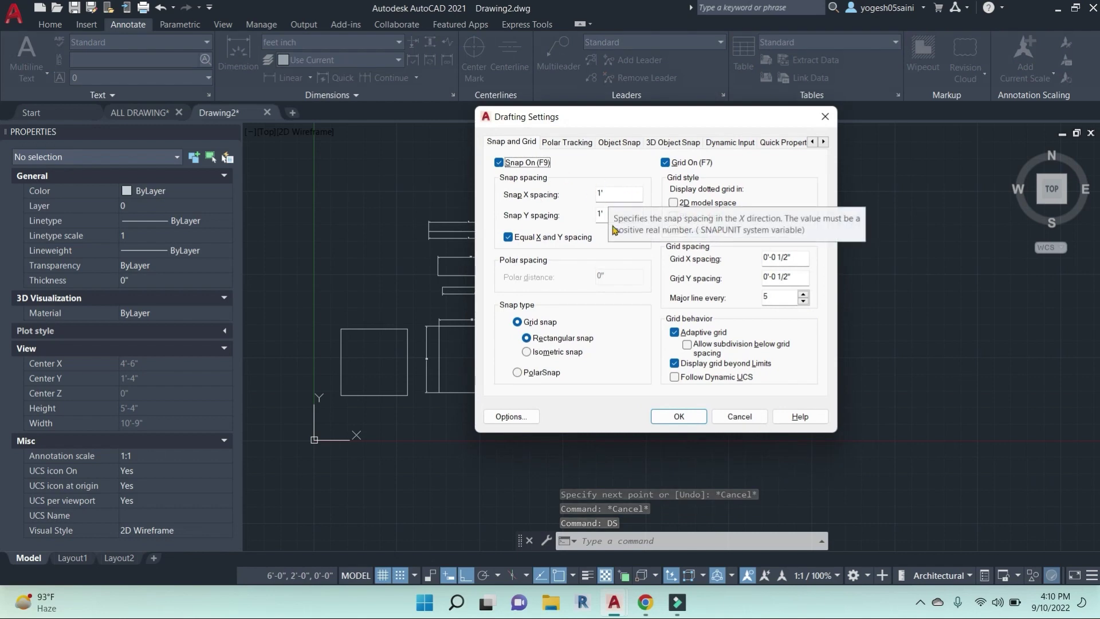
left_click(499, 163)
left_click(679, 416)
Try a horizontal line beside the dimensioned objects to test free cursor movement without grid snap.
type("l")
key("Return")
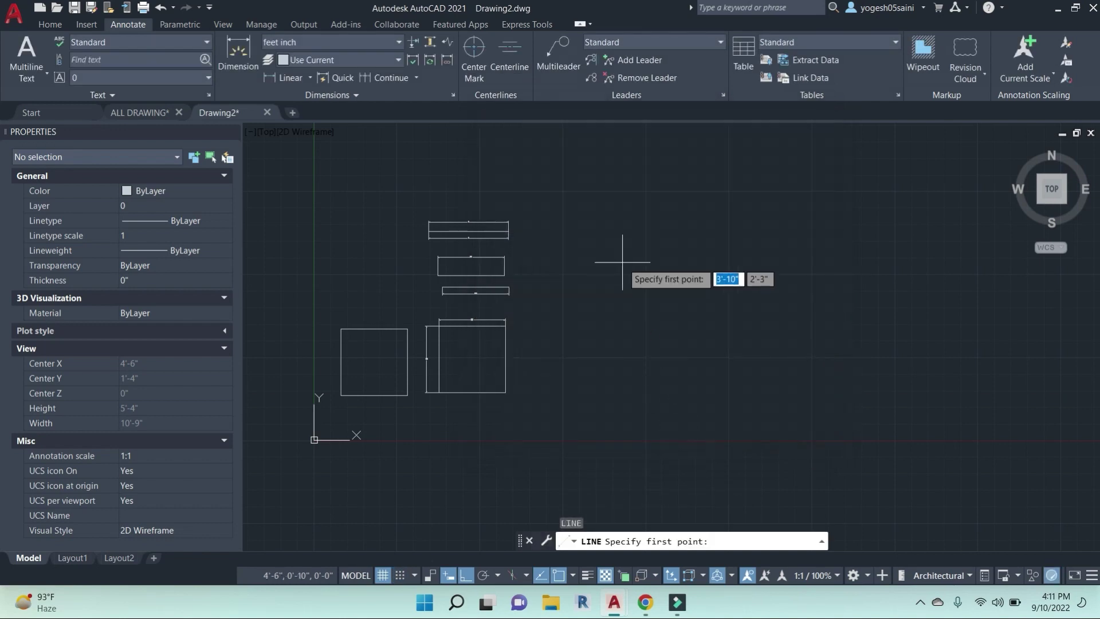
left_click(621, 261)
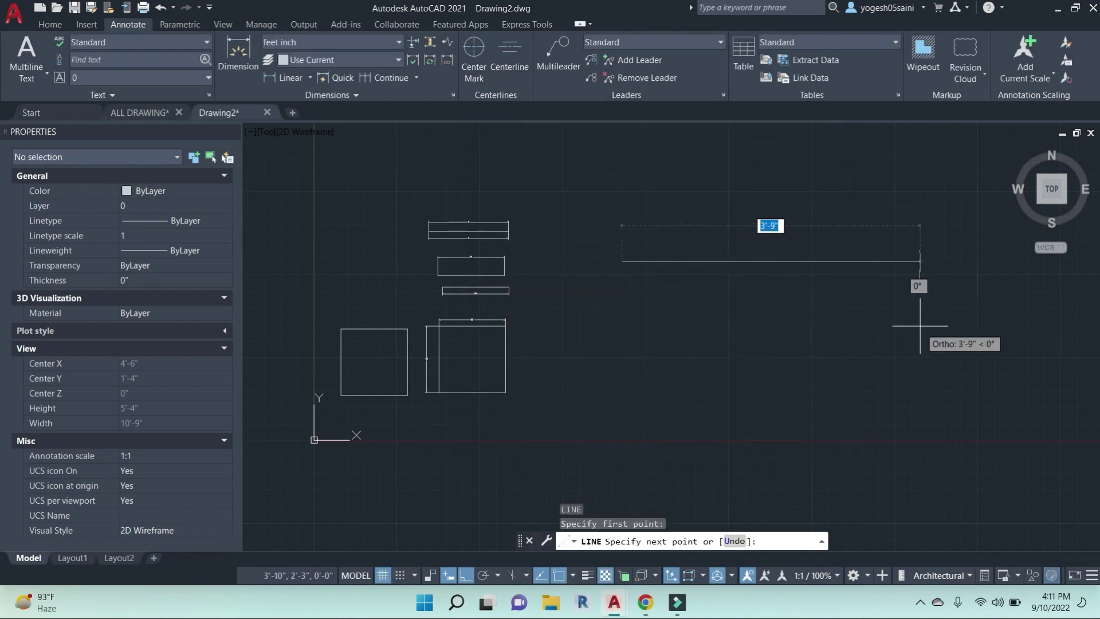
key("Escape")
key("Escape")
Disable the Endpoint object snap mode in the drafting settings, keeping object snap itself on.
type("ds")
key("Return")
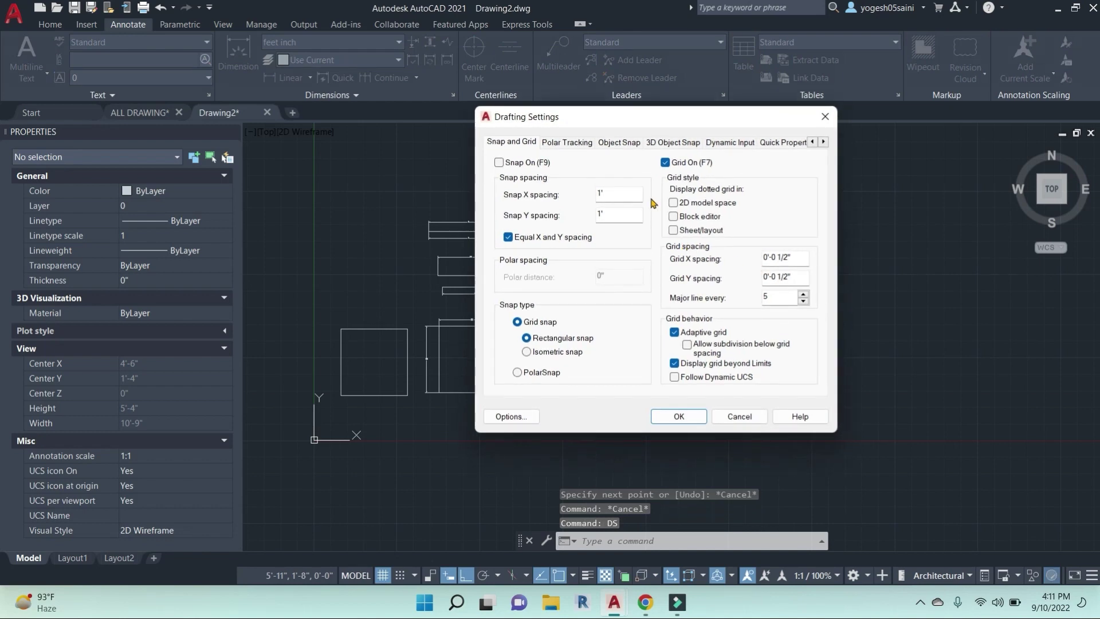
left_click(620, 143)
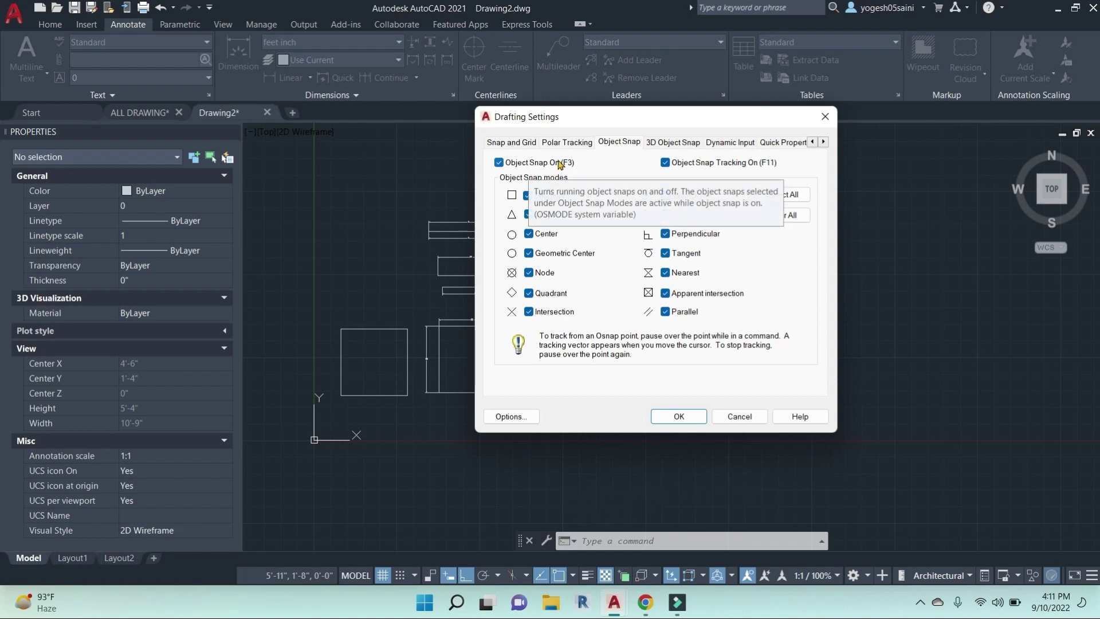
left_click(512, 142)
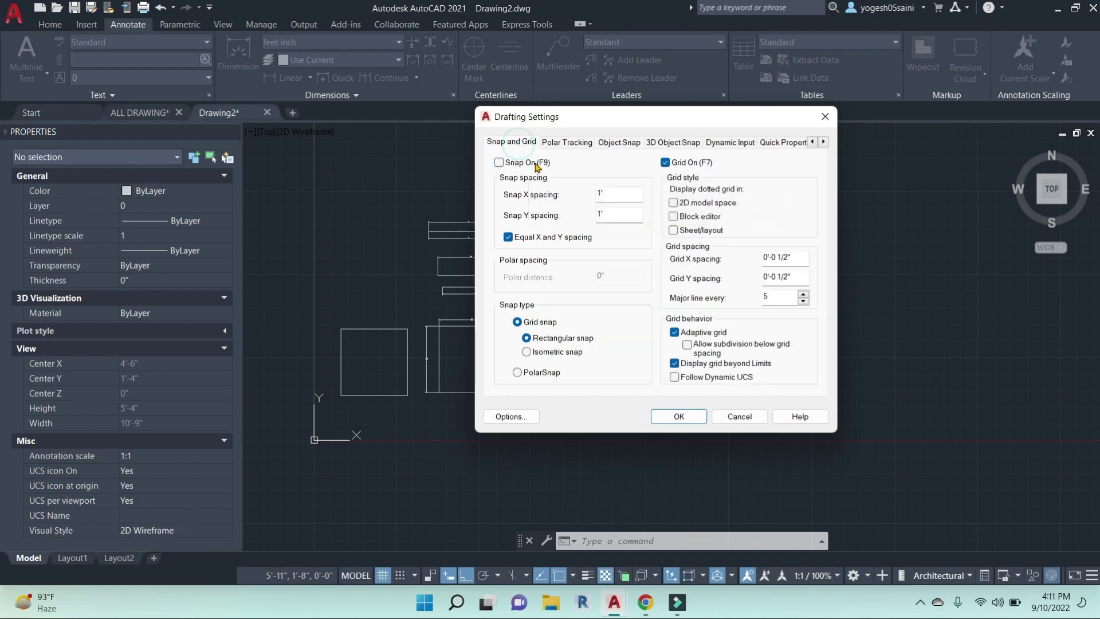
left_click(632, 143)
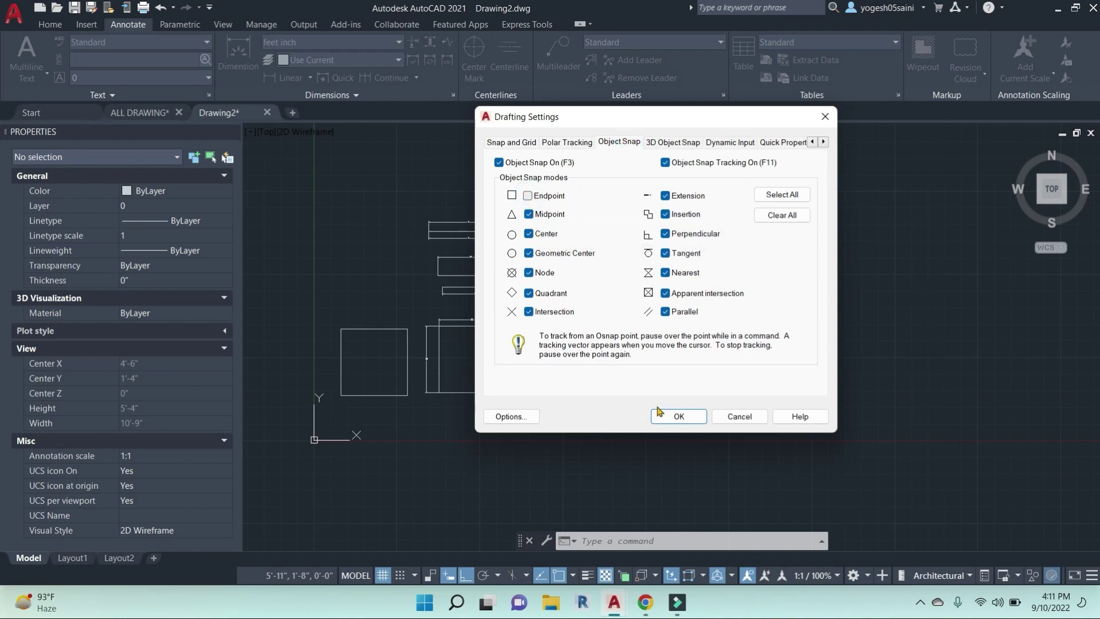
left_click(678, 417)
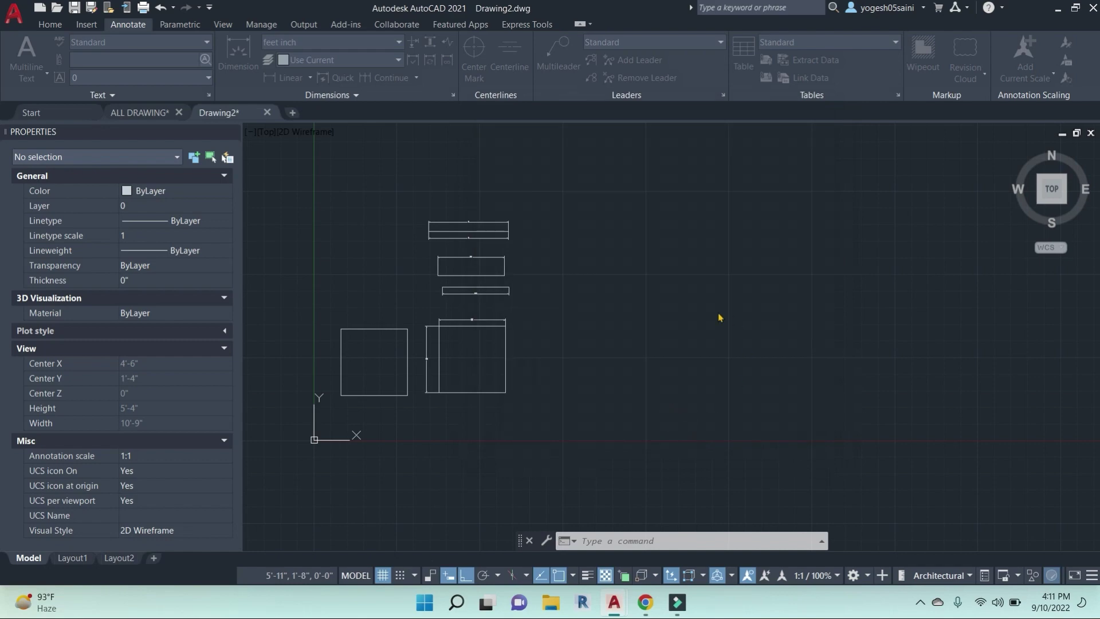
Try to start a line on the undimensioned square to test object snapping without the Endpoint mode.
key("Escape")
key("Escape")
type("l")
key("Return")
middle_click_drag(411, 284, 628, 344)
scroll(628, 343, "up", 4)
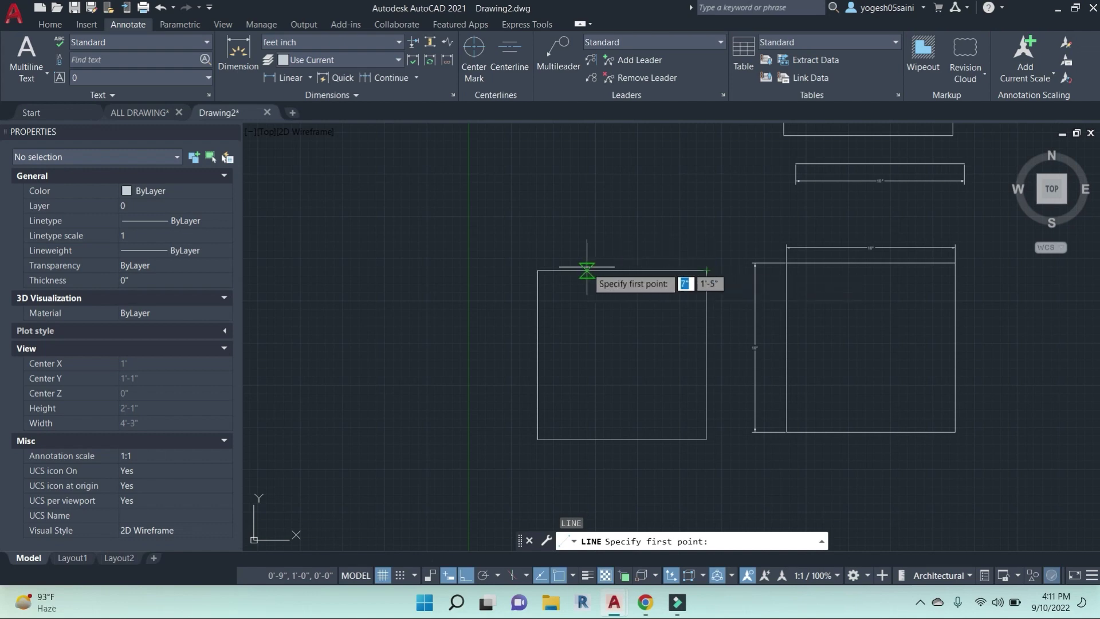
key("Escape")
Draw a freehand horizontal line above the undimensioned square.
key("Return")
left_click(508, 196)
left_click(661, 197)
key("Escape")
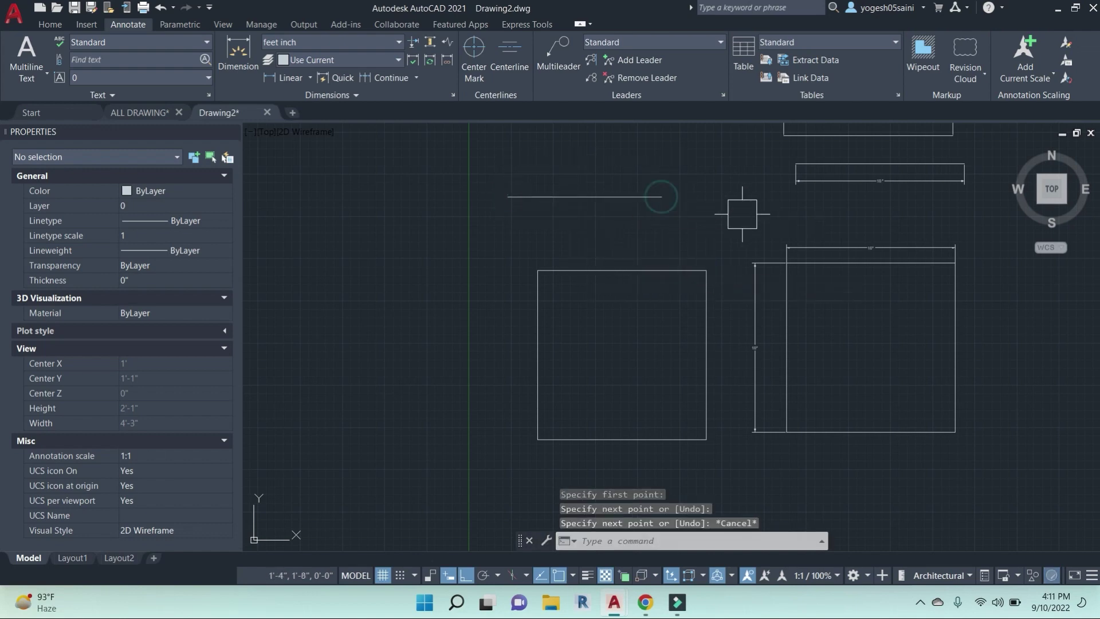
Re-enable the Endpoint object snap mode in the drafting settings.
key("Return")
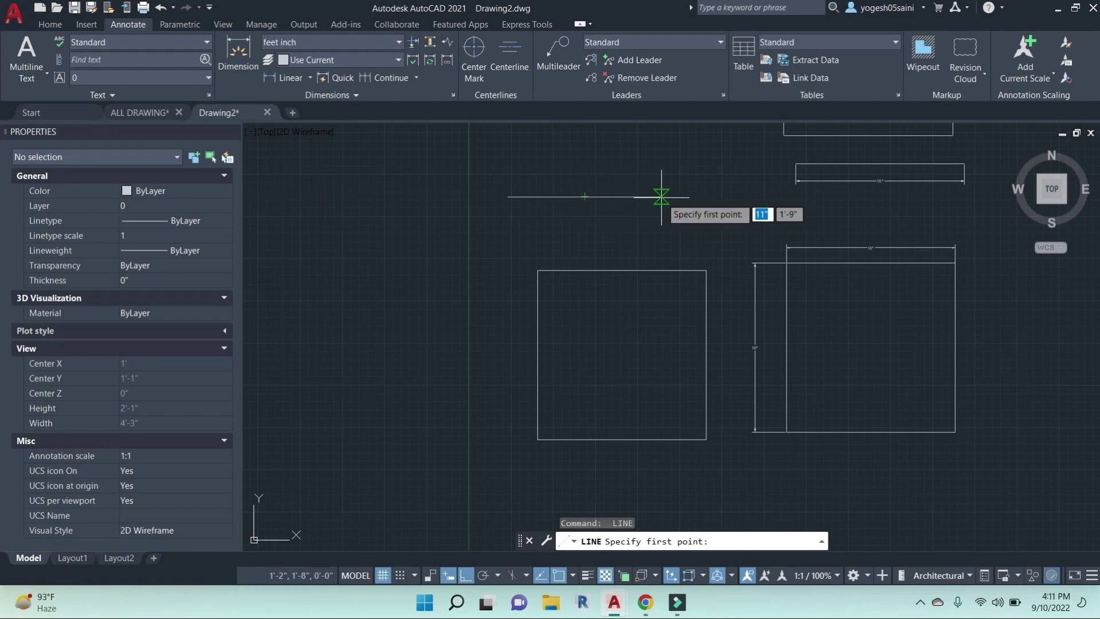
key("Escape")
key("Escape")
type("ds")
key("Return")
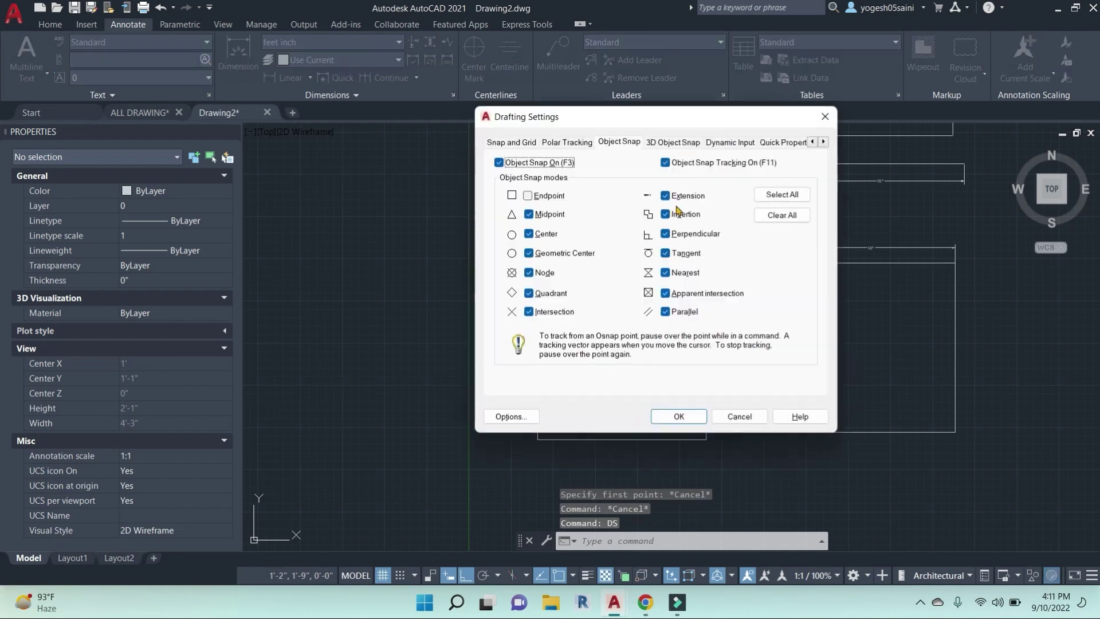
left_click(528, 196)
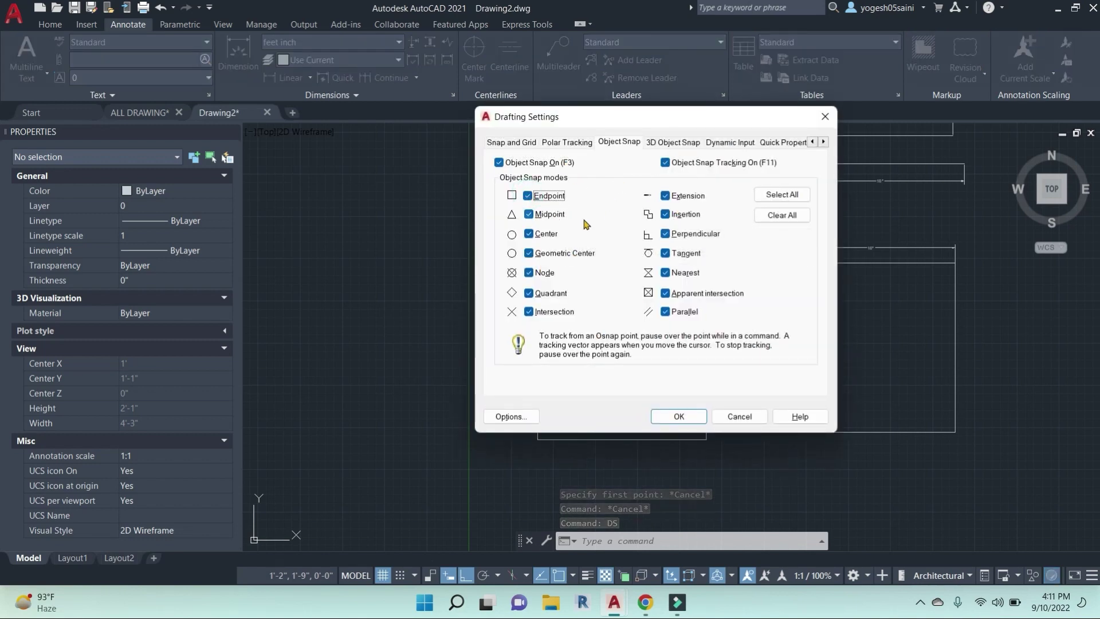
left_click(692, 420)
key("Return")
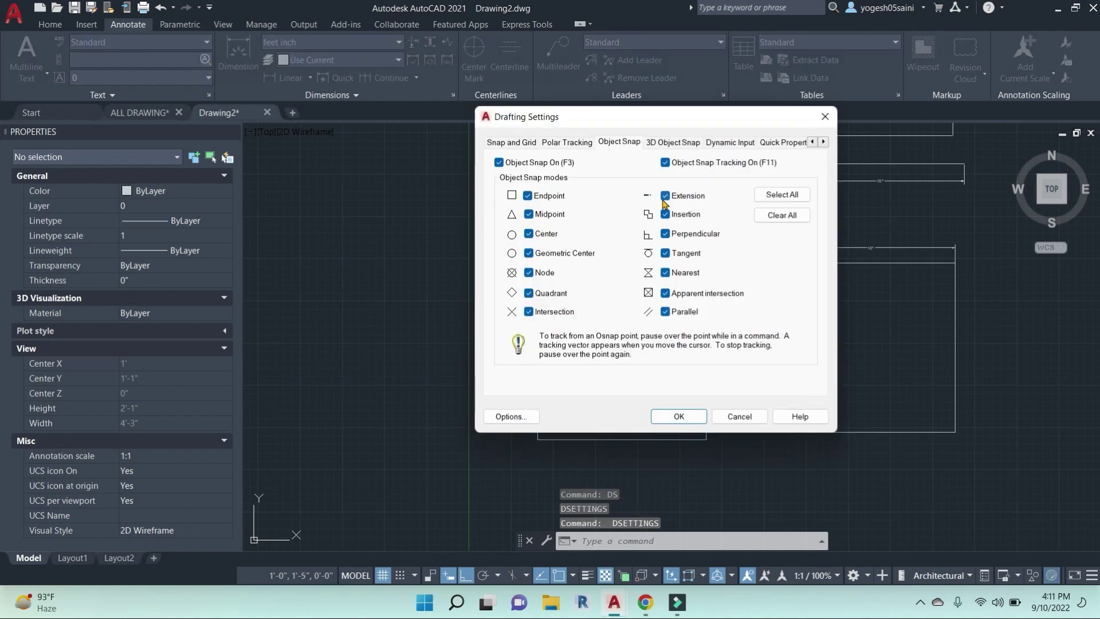
key("Return")
Try to start a line at the end of the freehand horizontal line to test the Endpoint snap.
type("l")
key("Return")
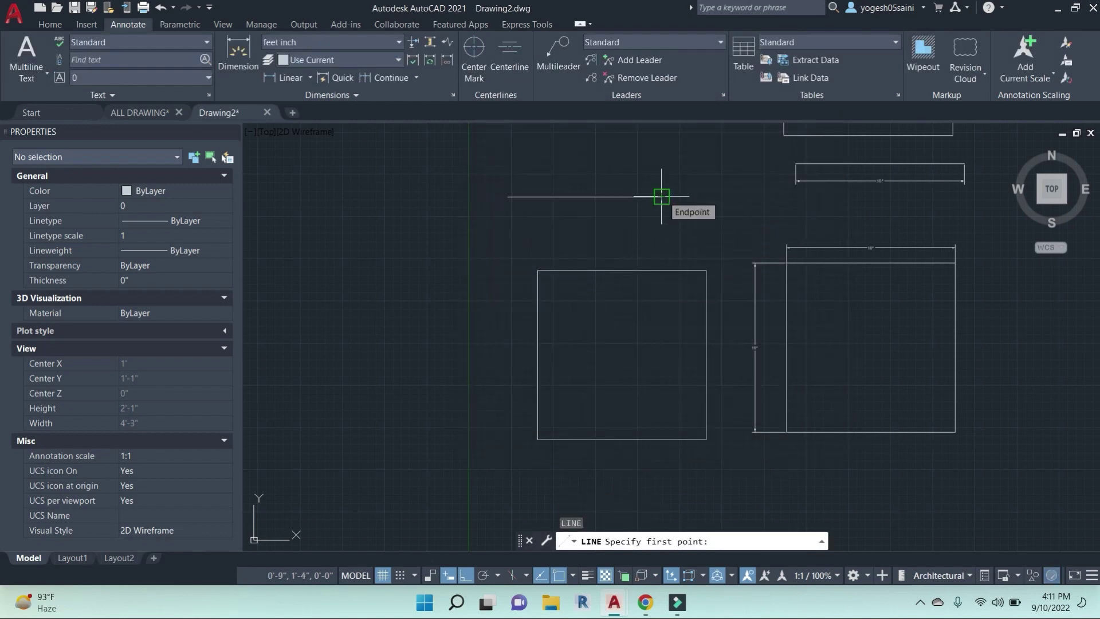
key("Escape")
Review the 3D object snap and dynamic input options in the drafting settings without changing them.
type("DS")
key("Return")
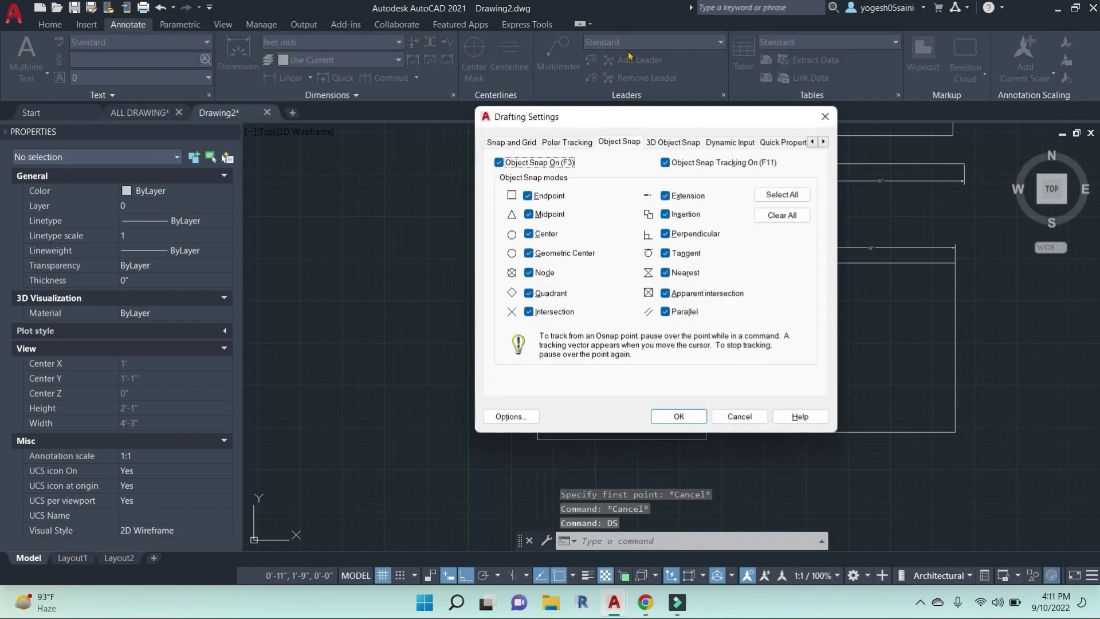
left_click(676, 143)
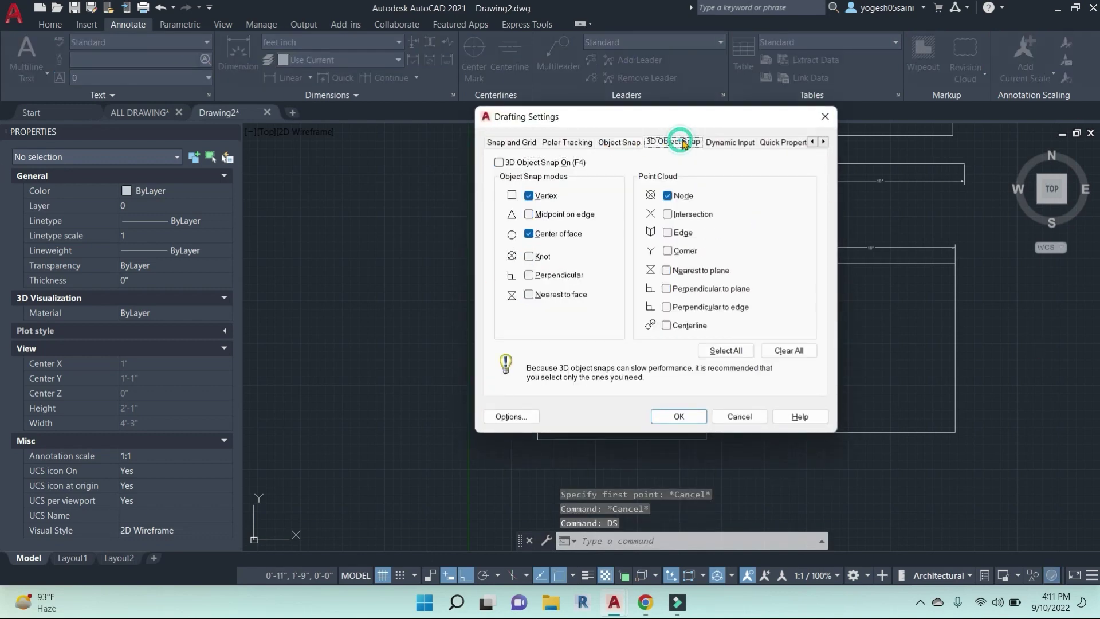
left_click(739, 142)
key("Escape")
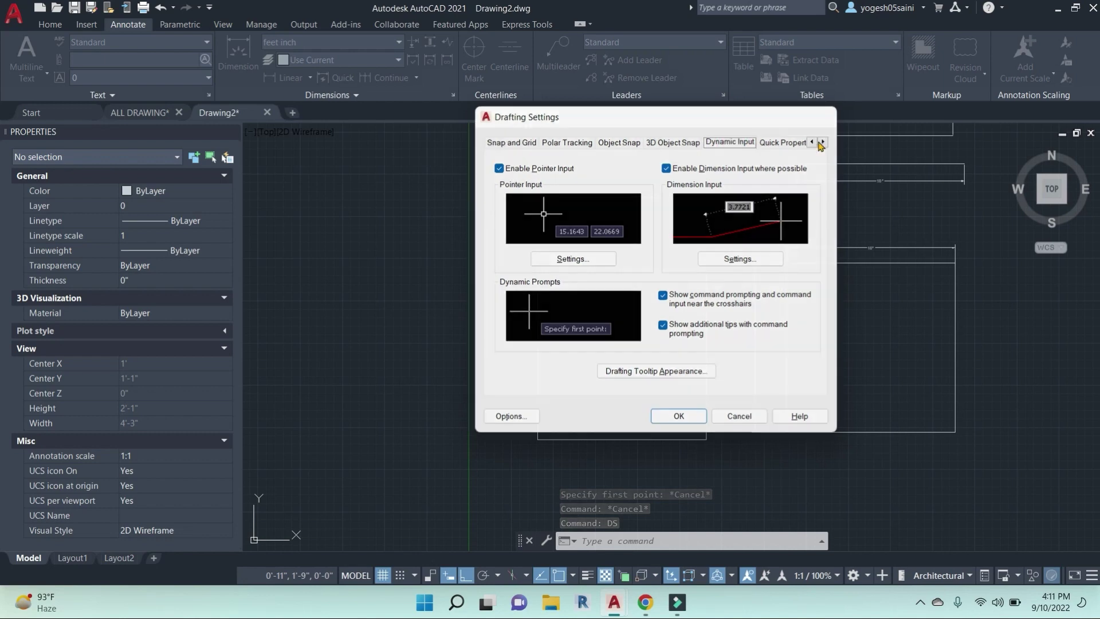
Try a horizontal line in the empty area above the freehand line to test the dynamic dimension input.
type("l")
key("Return")
middle_click_drag(736, 288, 603, 414)
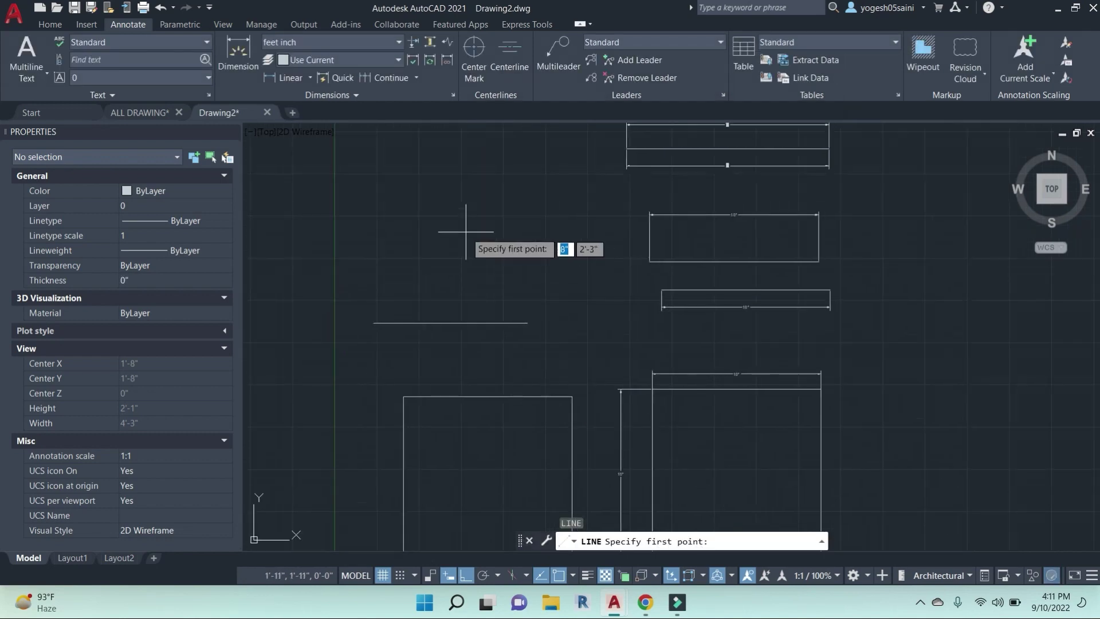
left_click(502, 223)
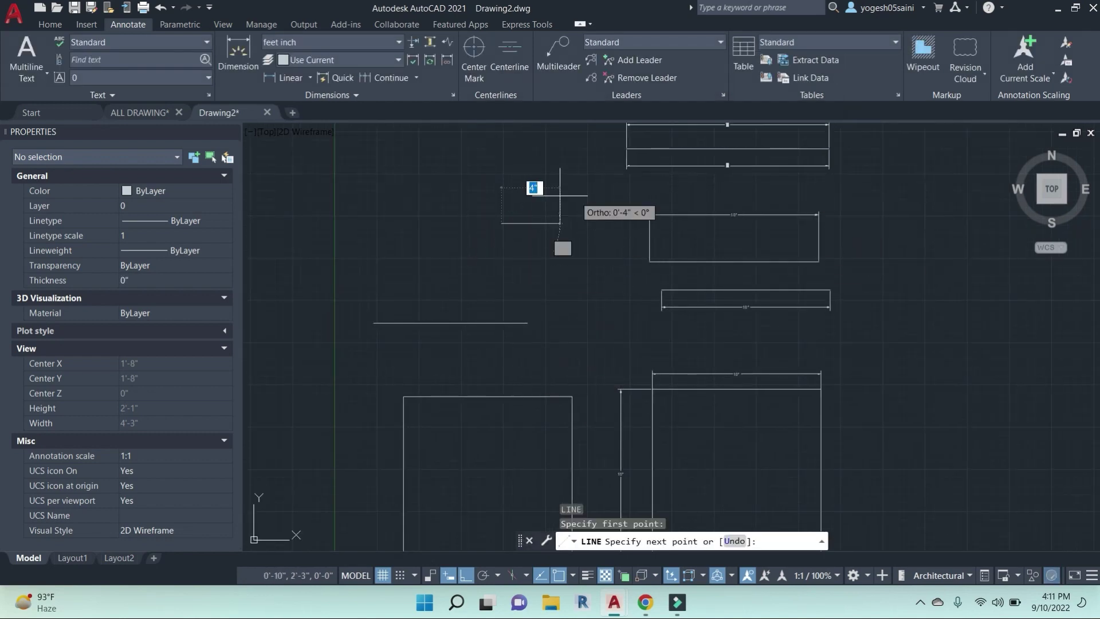
middle_click_drag(515, 218, 853, 366)
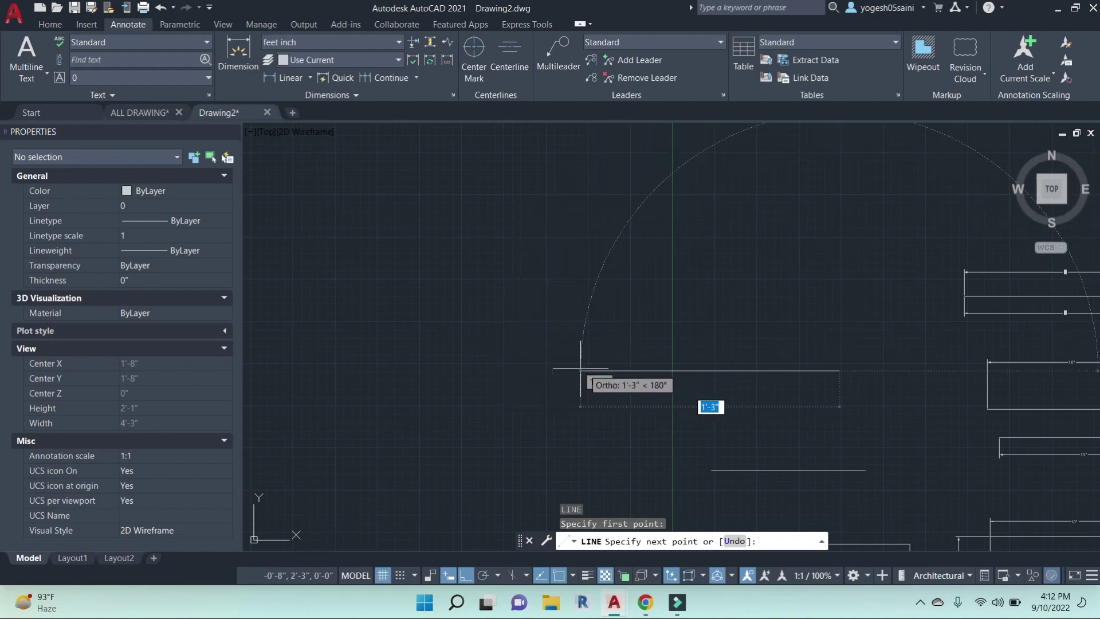
key("Escape")
Set the dimension input in the drafting settings to show only 1 dimension input field at a time when grip-stretching.
type("ds")
key("Return")
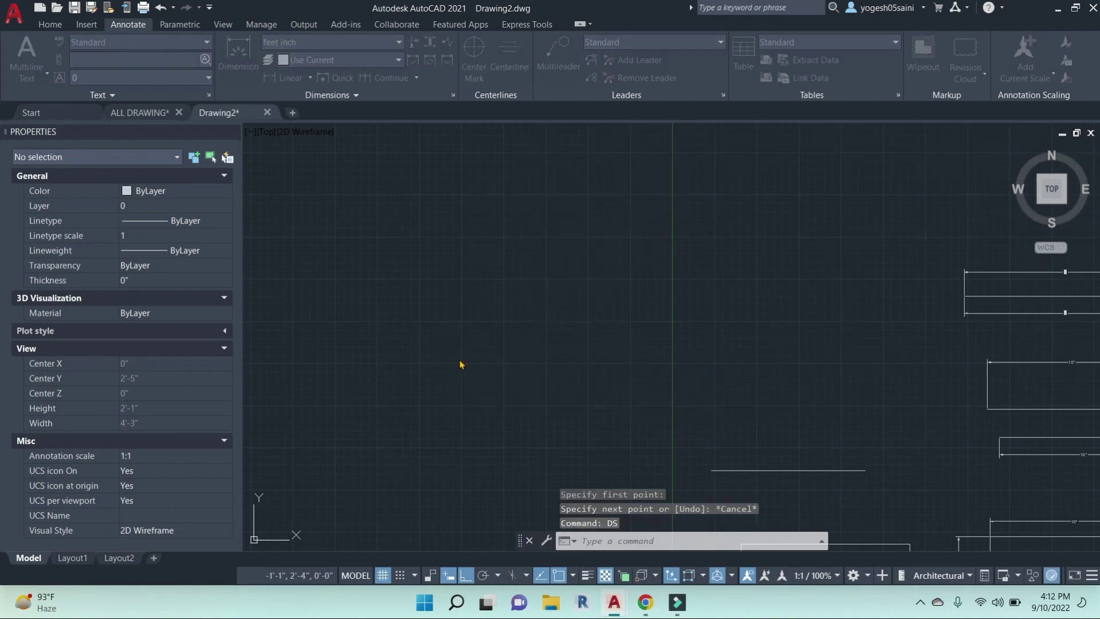
left_click(732, 143)
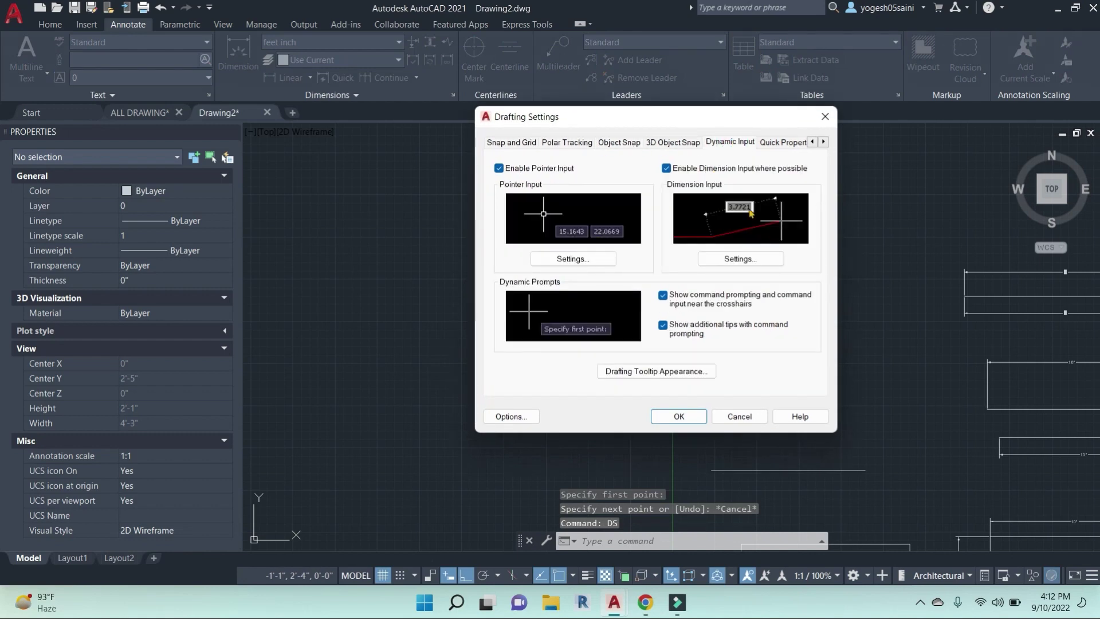
left_click(740, 258)
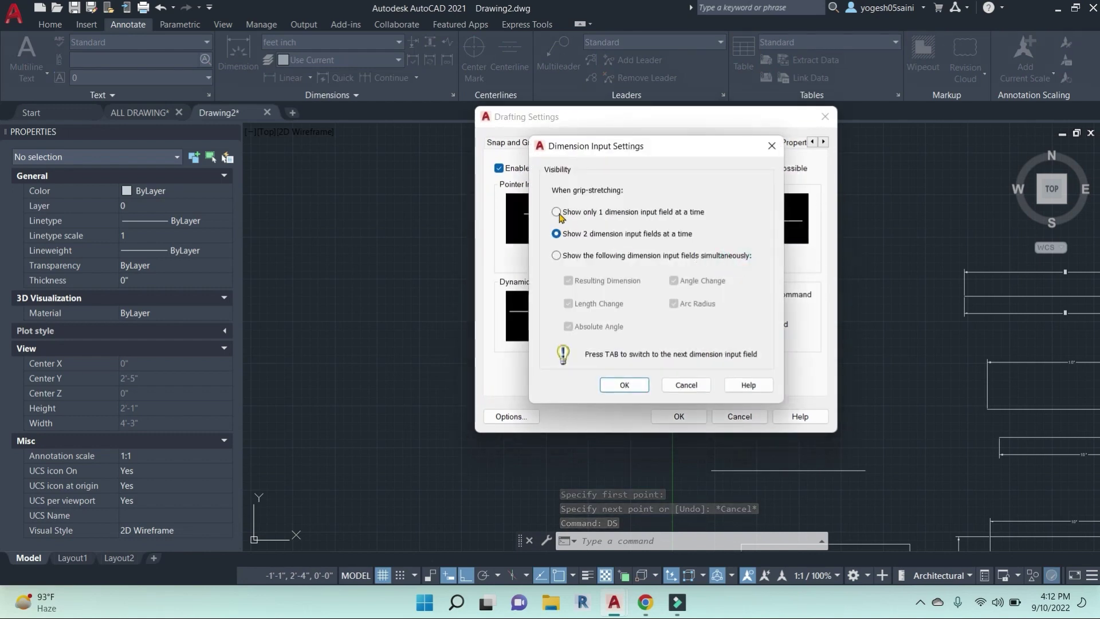
left_click(556, 211)
left_click(628, 381)
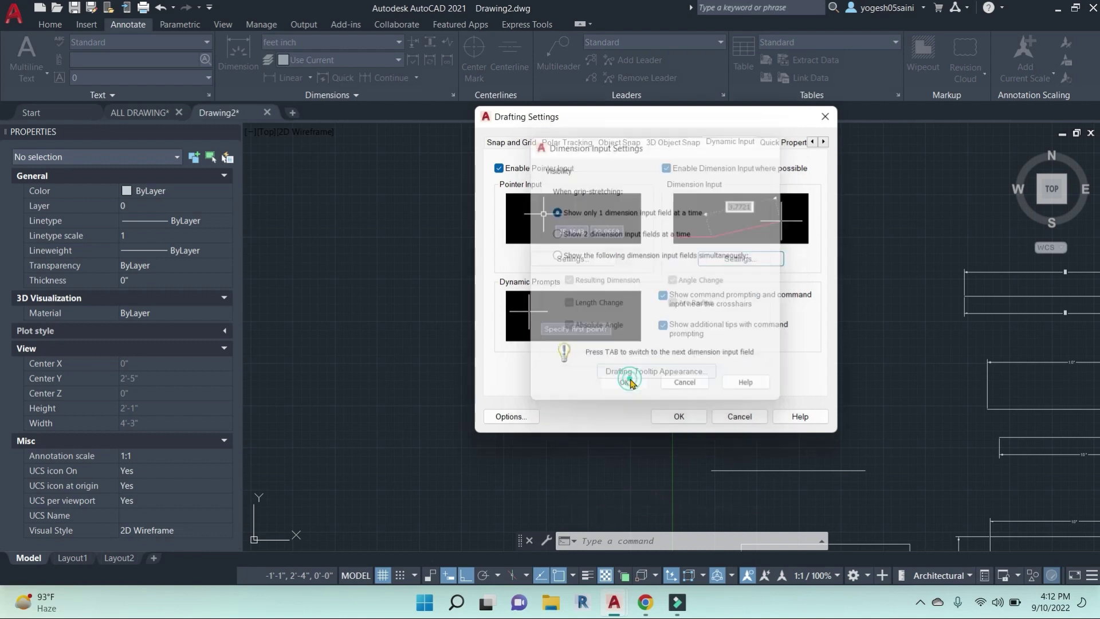
left_click(678, 416)
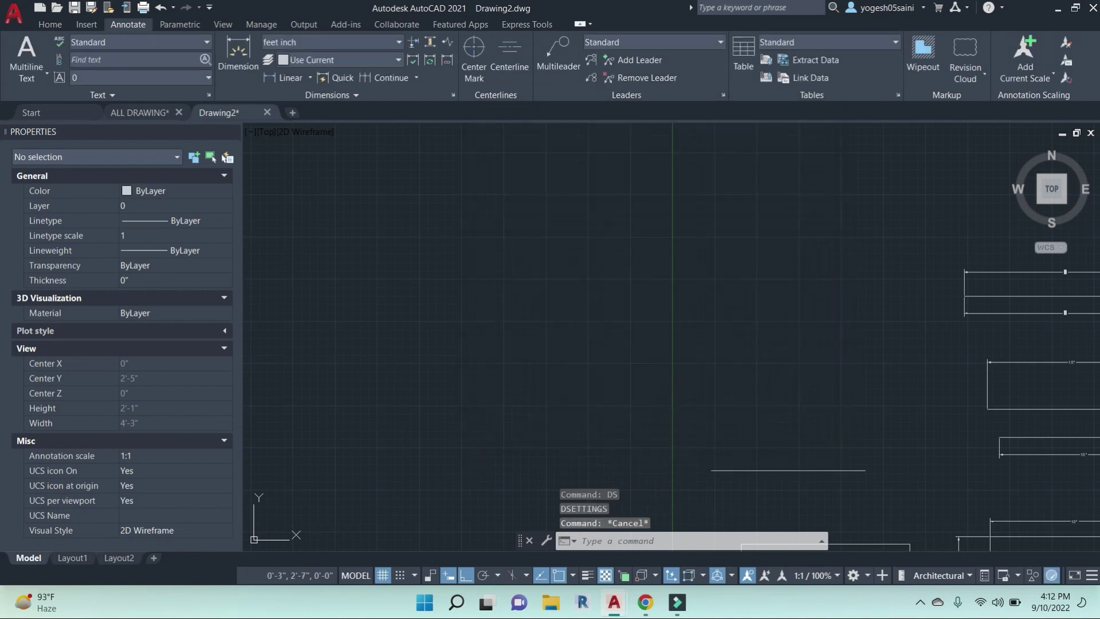
Try a horizontal line across the vertical axis to test the single-field dimension input setting.
type("l")
key("Return")
left_click(550, 249)
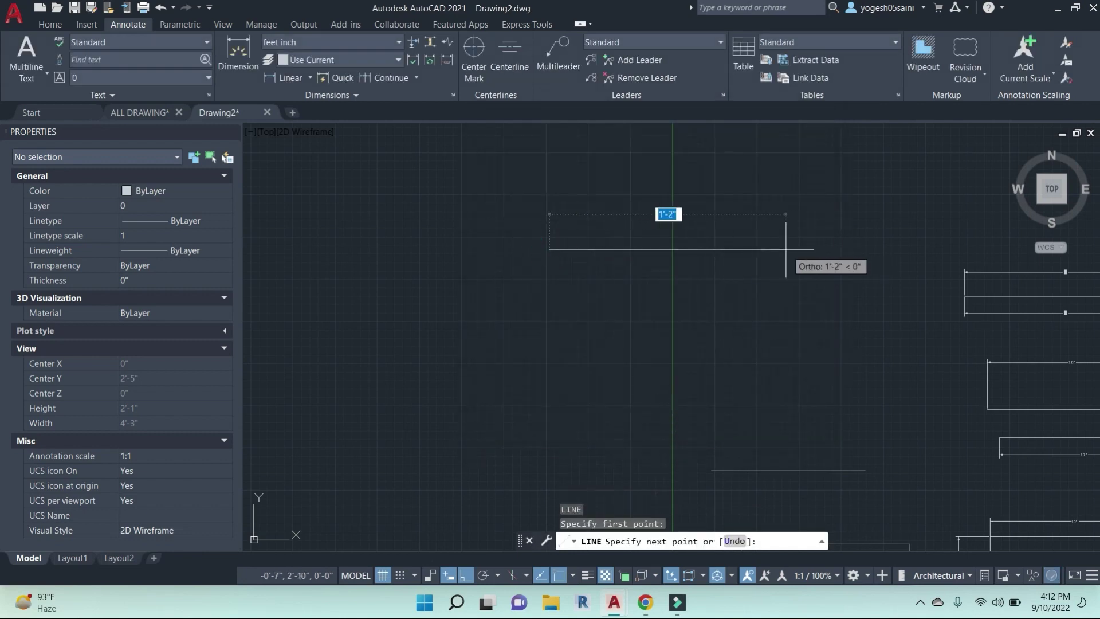
middle_click_drag(795, 250, 696, 291)
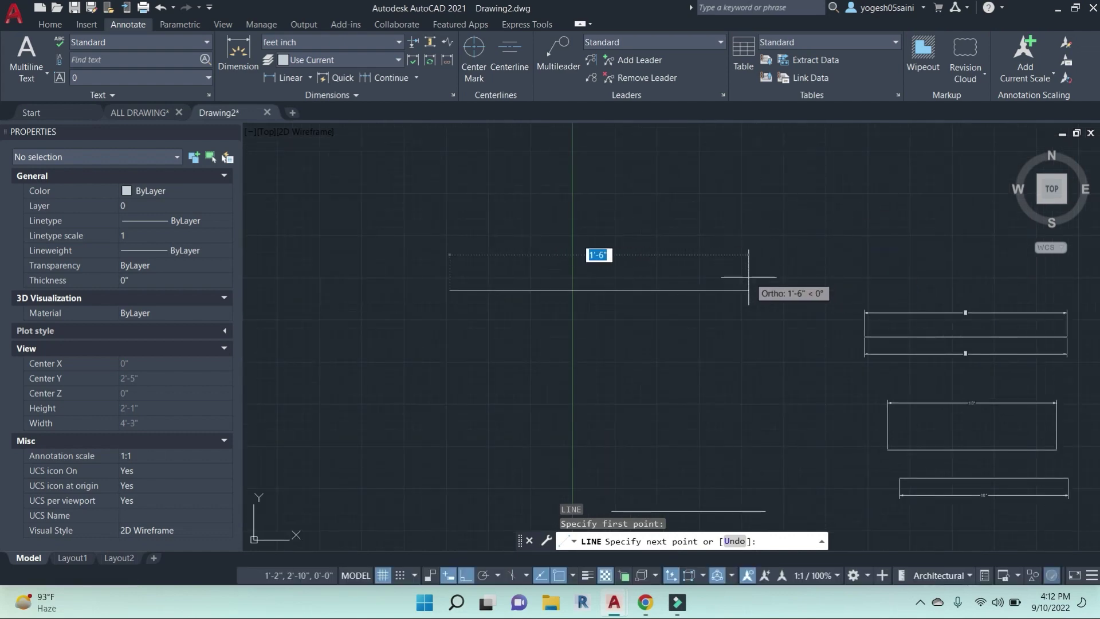
key("Escape")
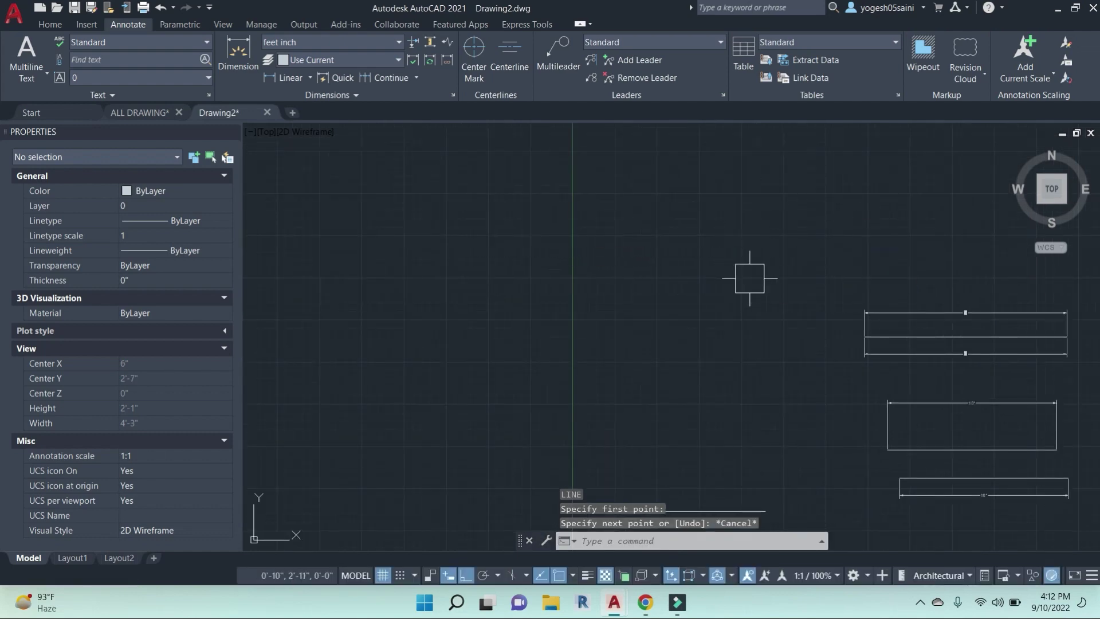
key("Escape")
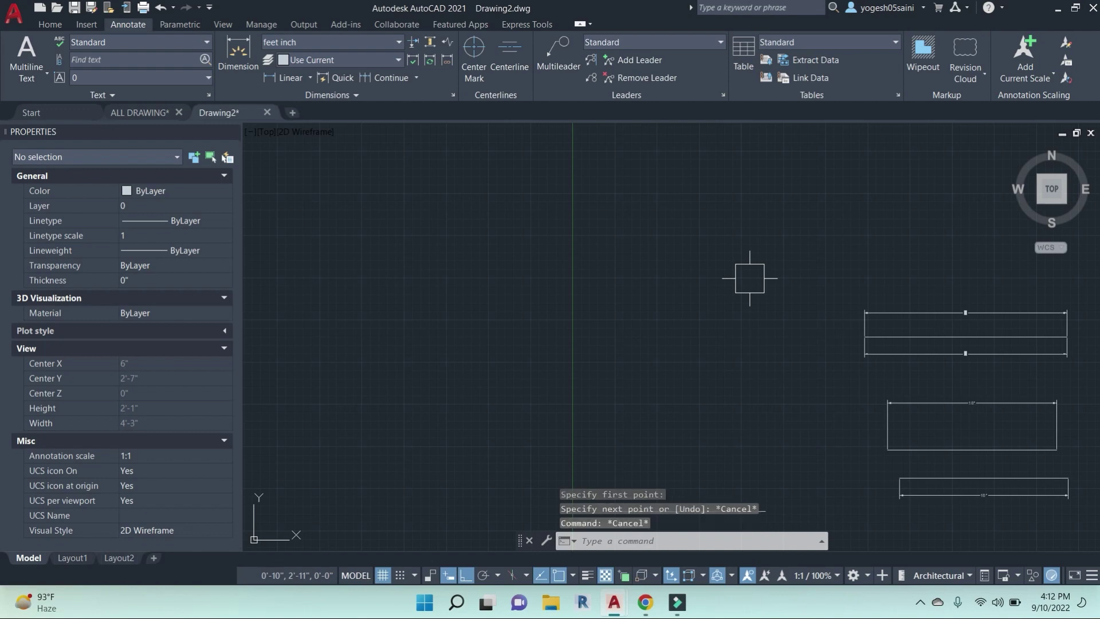
Try a horizontal line beside the vertical axis to test drawing without the dynamic dimension fields.
key("Escape")
type("ds")
key("Return")
key("Escape")
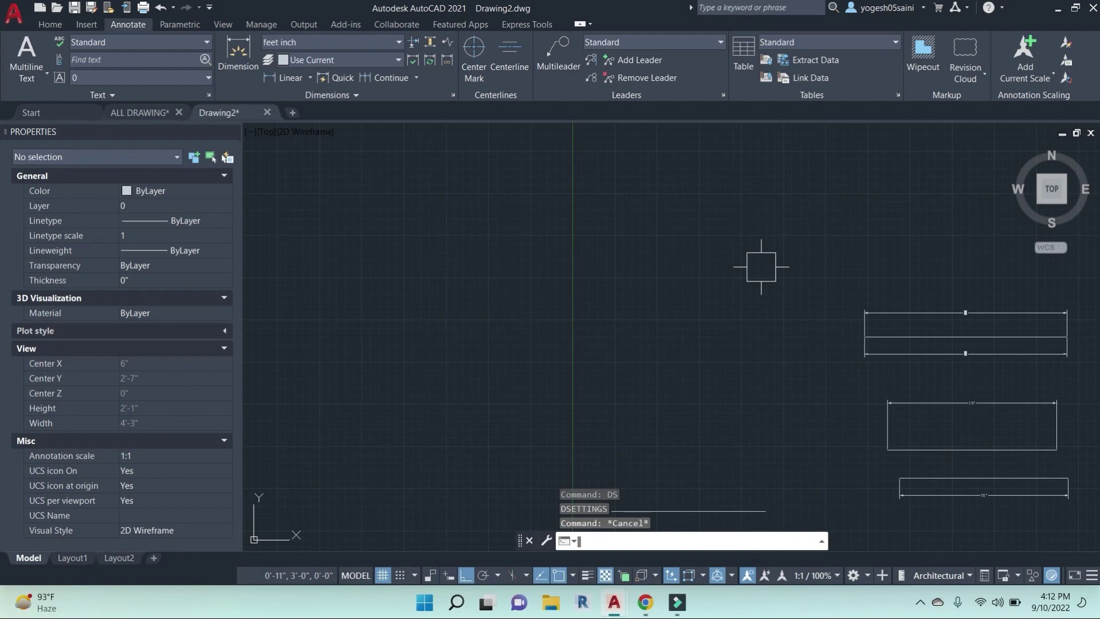
type("l")
key("Return")
left_click(591, 272)
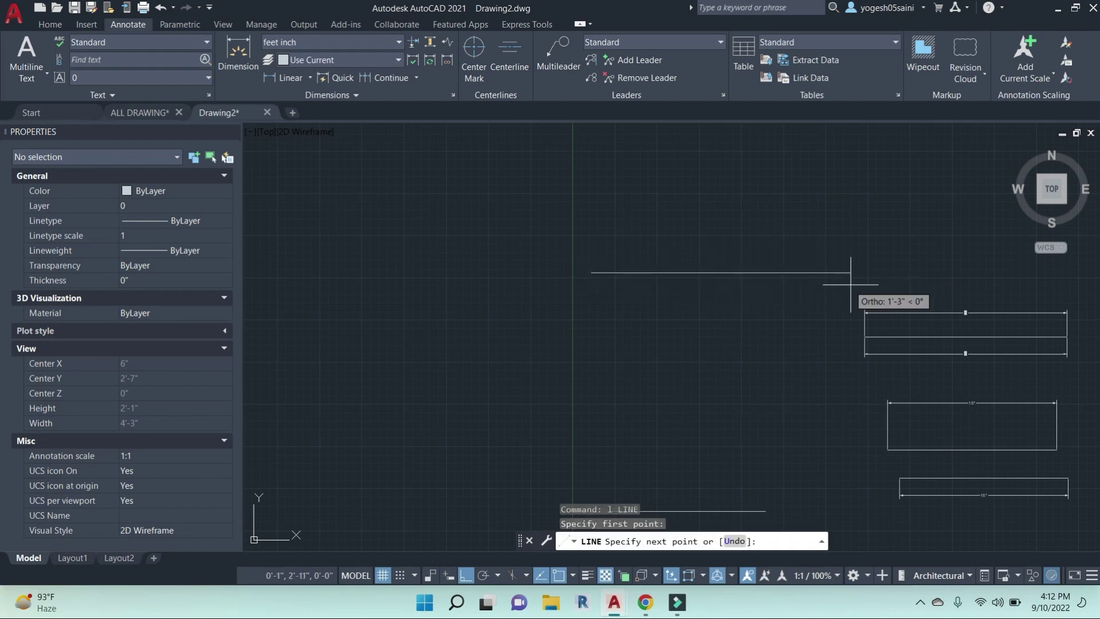
key("Escape")
Look through the quick properties, selection cycling, dynamic input and object snap options in the drafting settings.
type("ds")
key("Return")
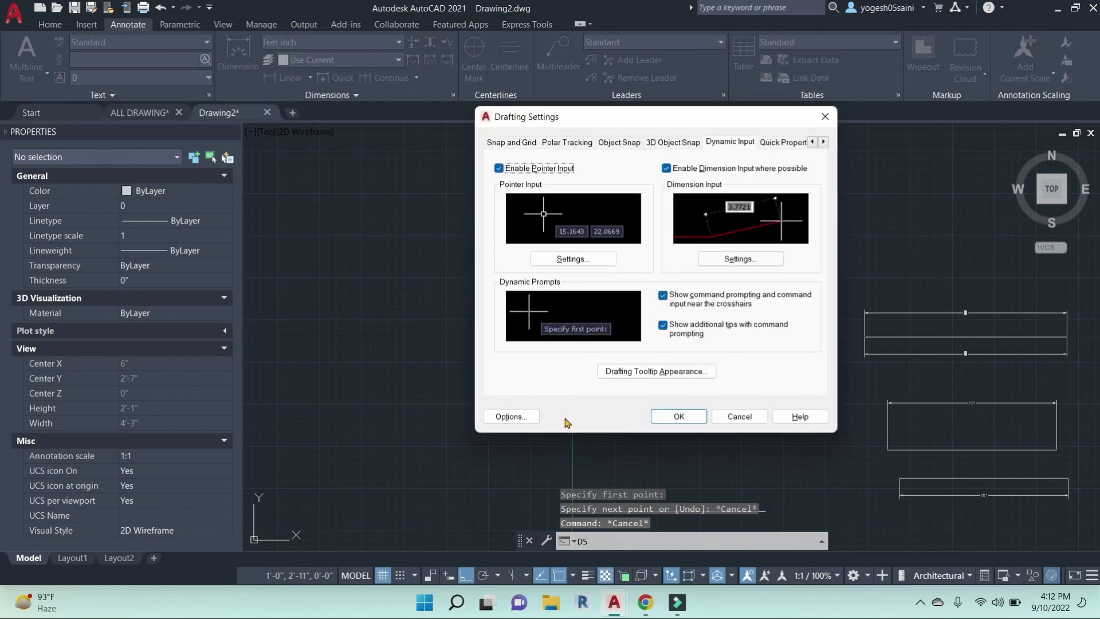
left_click(782, 142)
left_click(797, 142)
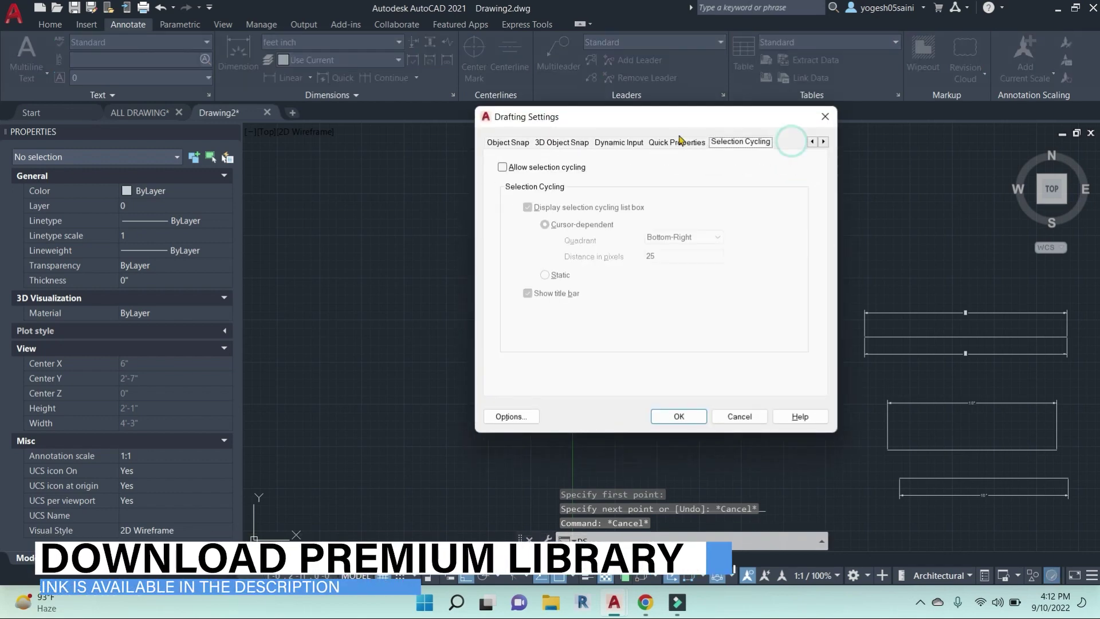
left_click(664, 142)
left_click(619, 143)
left_click(507, 142)
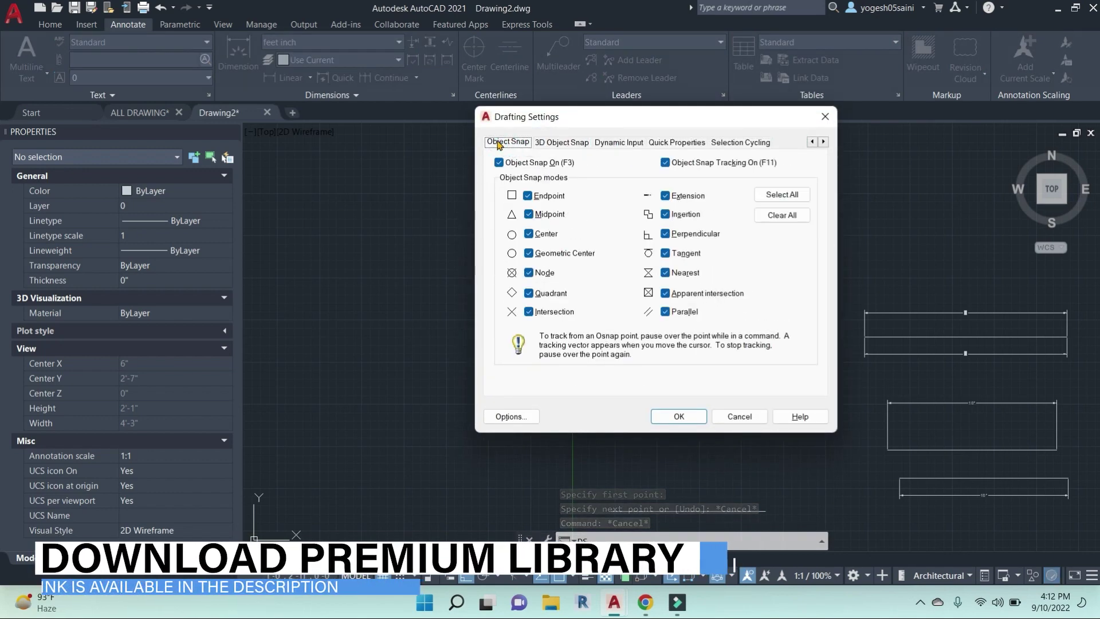
left_click(824, 117)
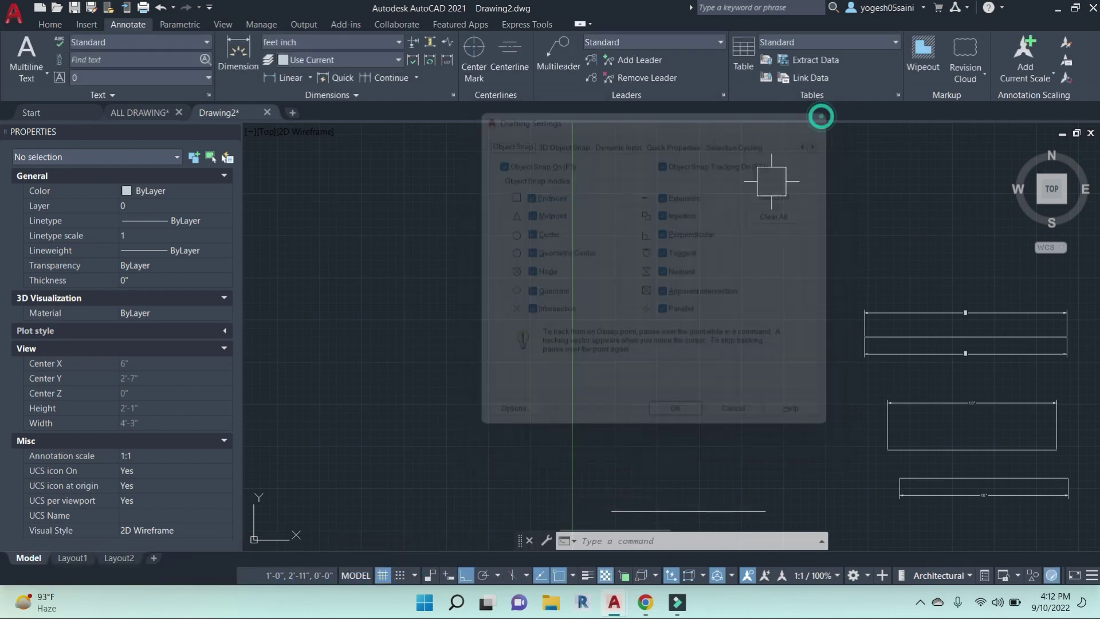
key("Escape")
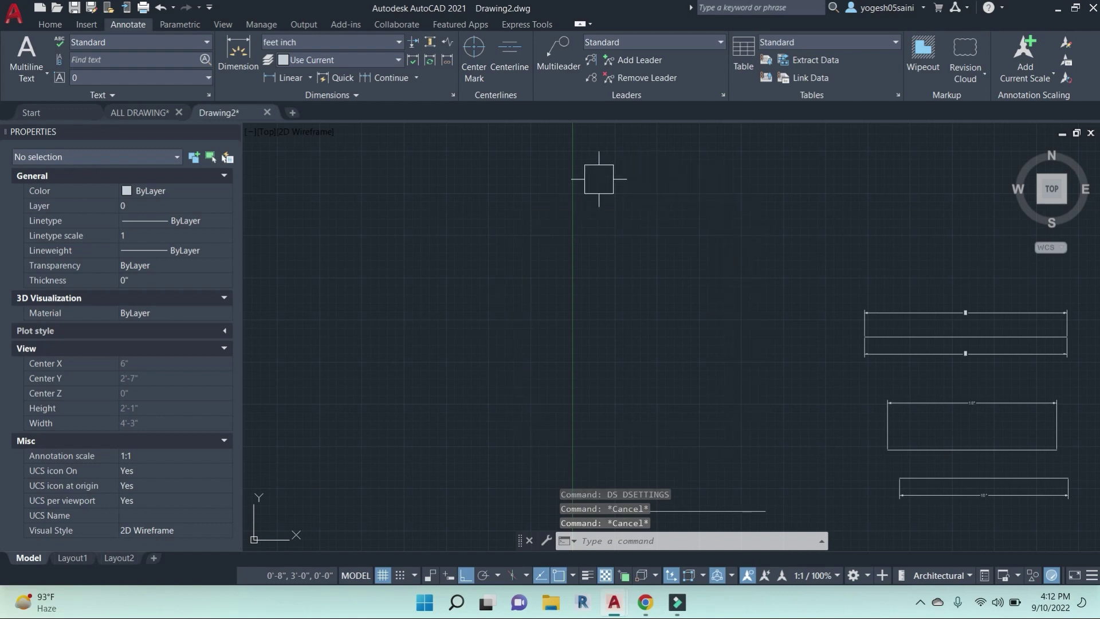
type("l")
key("Return")
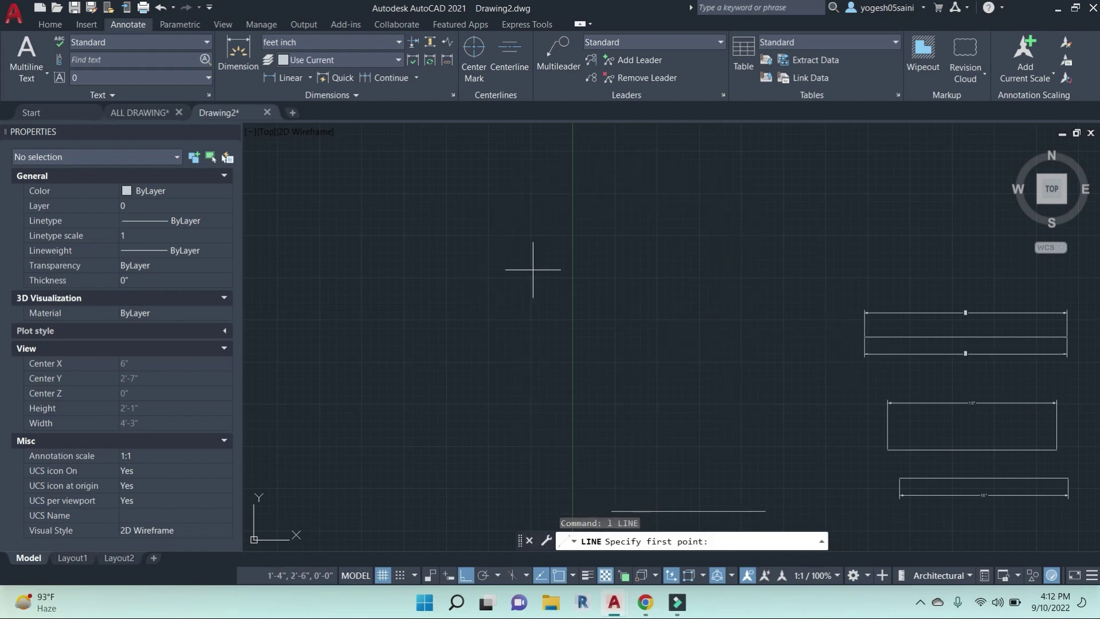
key("Escape")
key("Escape")
key("Escape")
key("Escape")
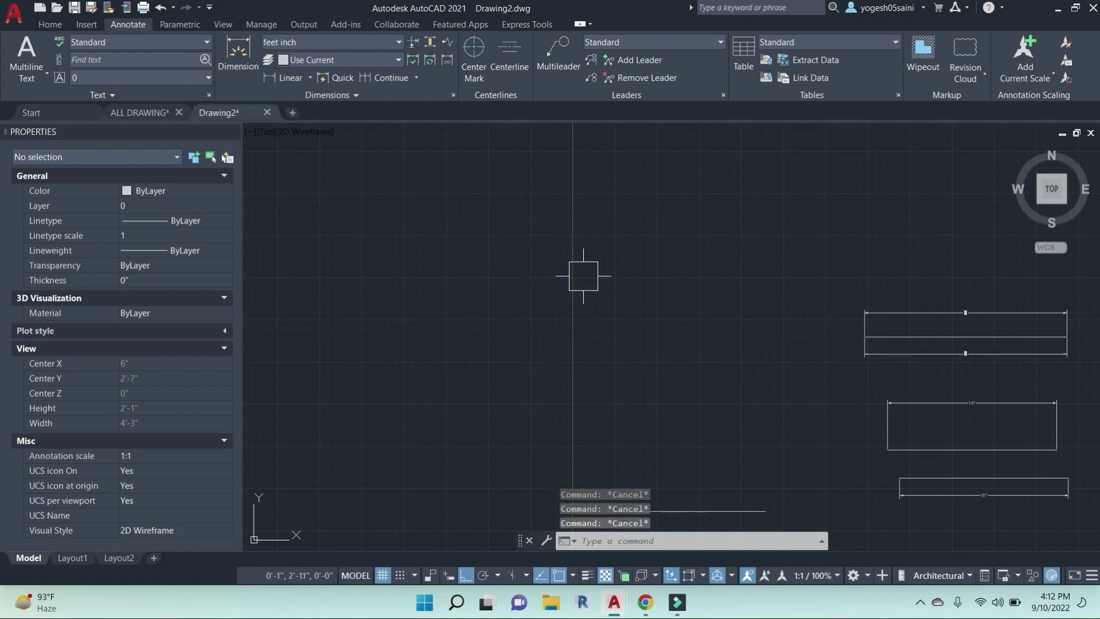
Turn off the grid display in the snap and grid options of the drafting settings.
type("ds")
key("Return")
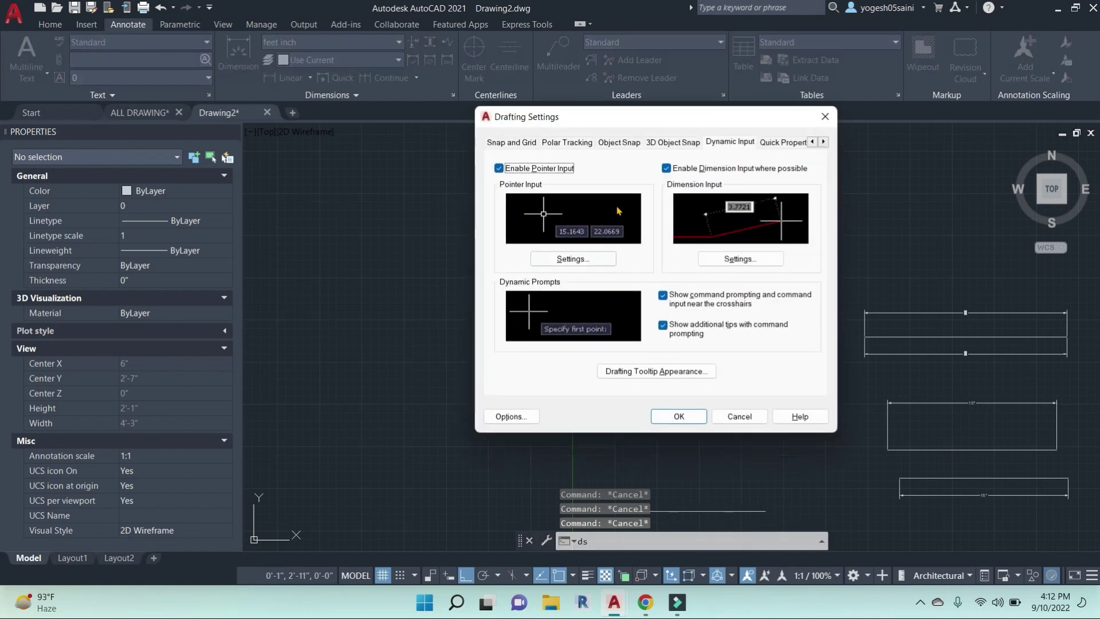
left_click(620, 143)
left_click(558, 144)
left_click(619, 143)
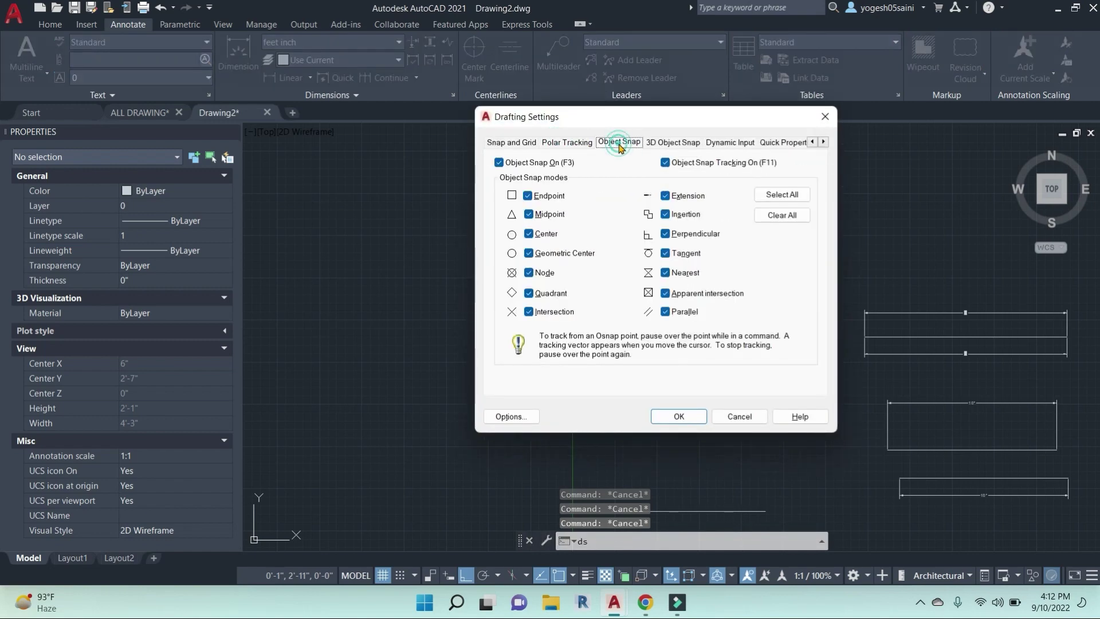
left_click(559, 143)
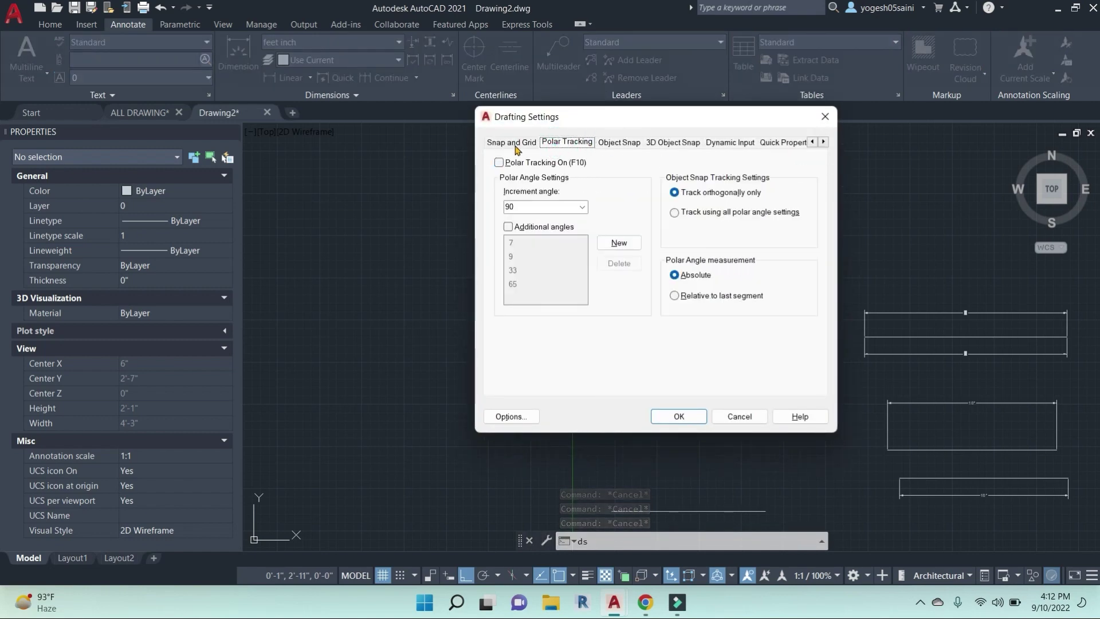
left_click(516, 143)
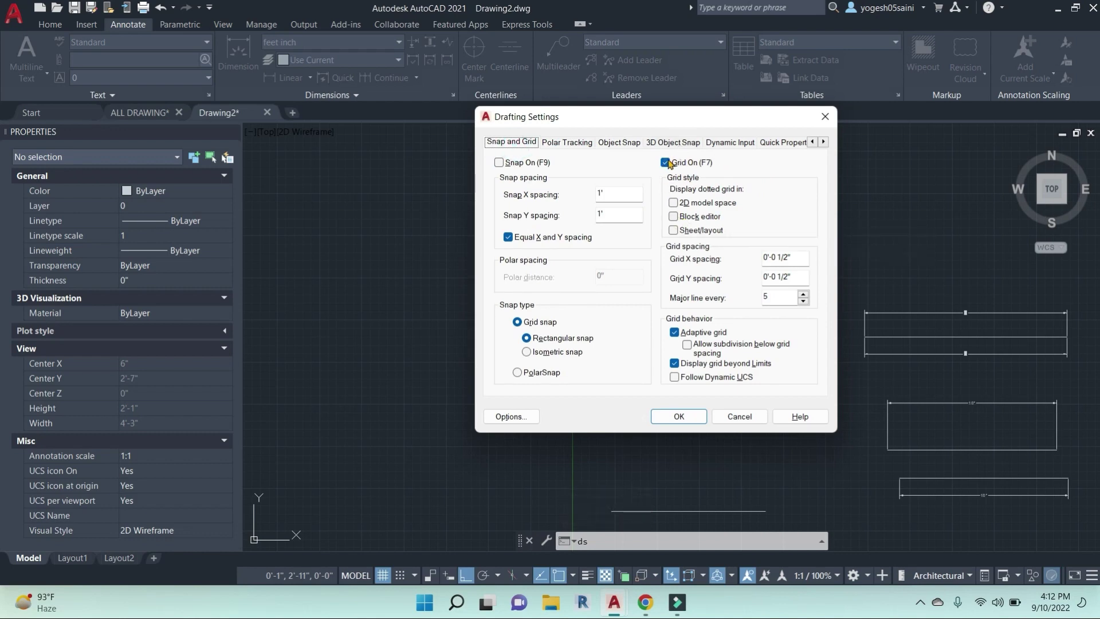
left_click(678, 416)
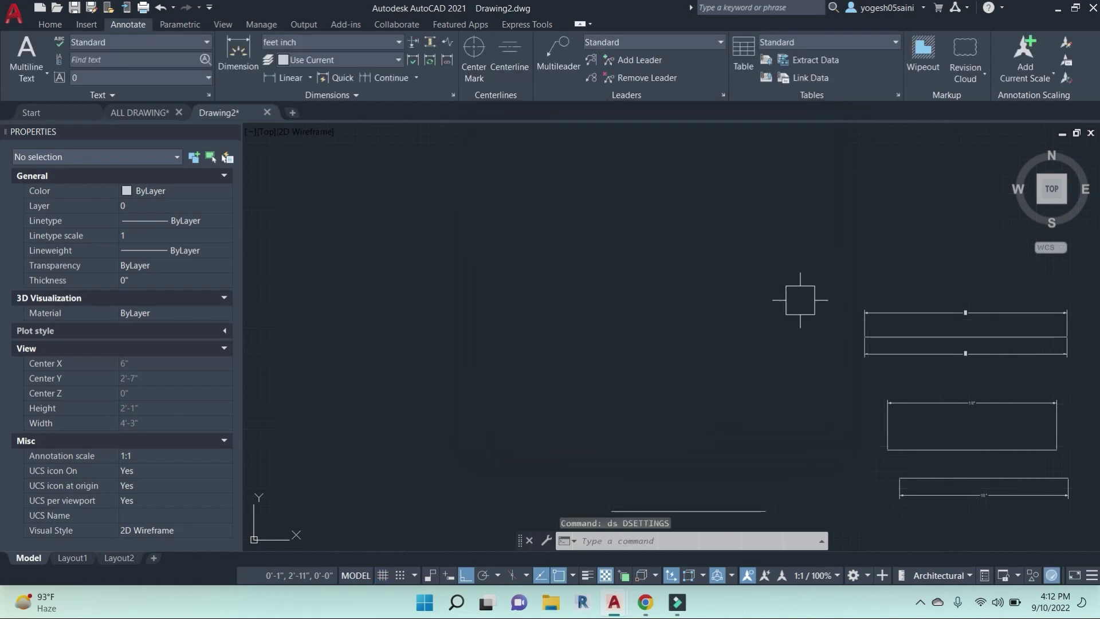
middle_click_drag(748, 324, 637, 309)
key("Escape")
key("Escape")
key("Escape")
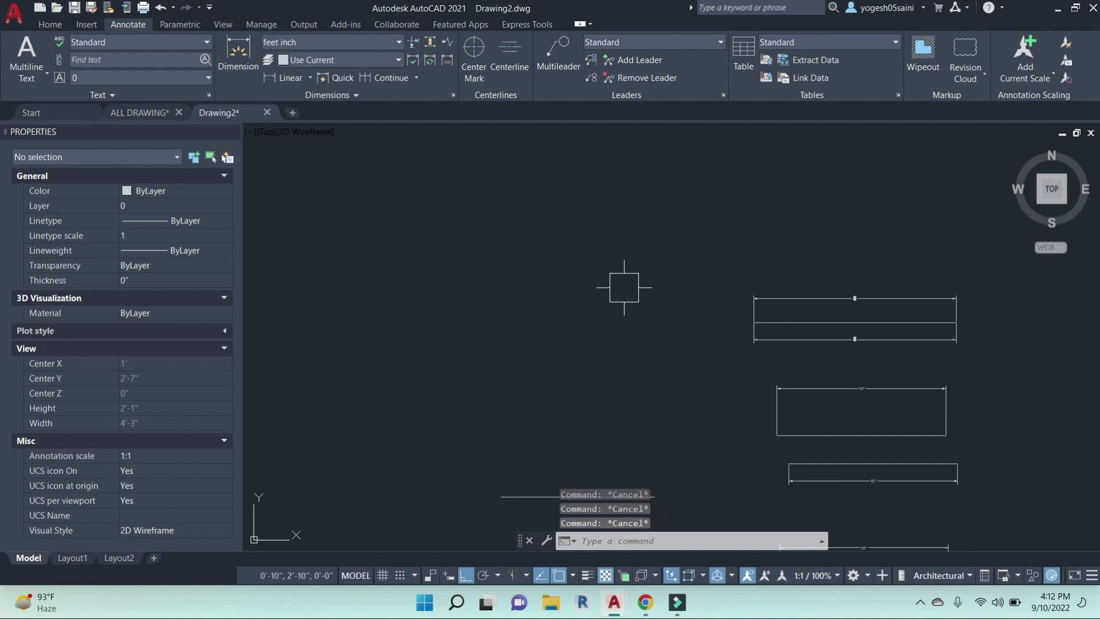
Try a smaller aperture size in the drafting options and a different pickbox size in the selection options.
type("ds")
key("Return")
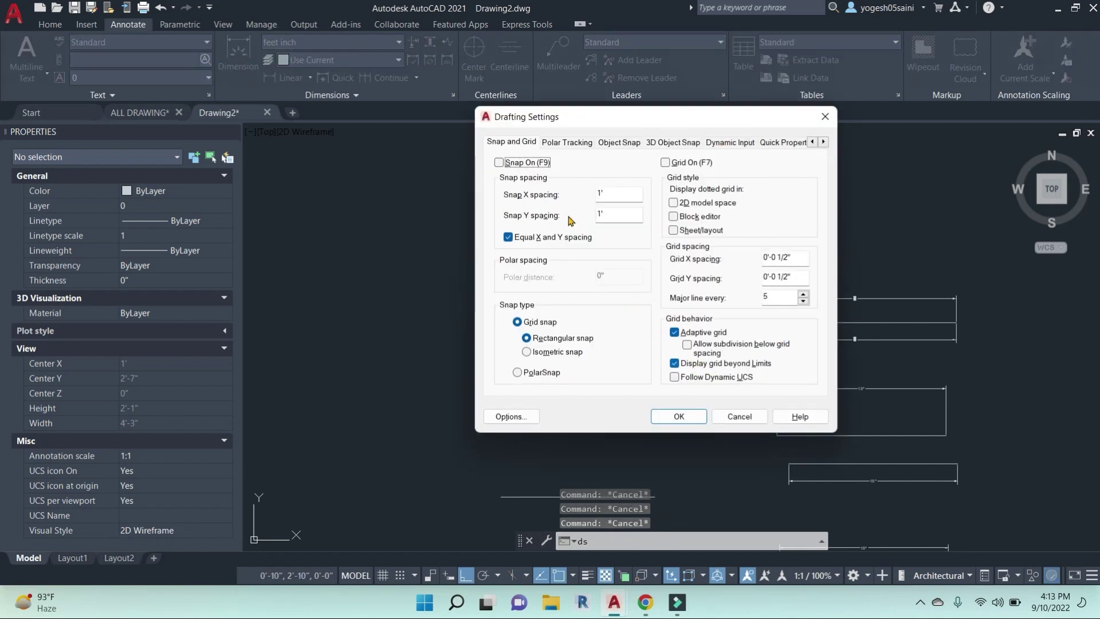
left_click(509, 416)
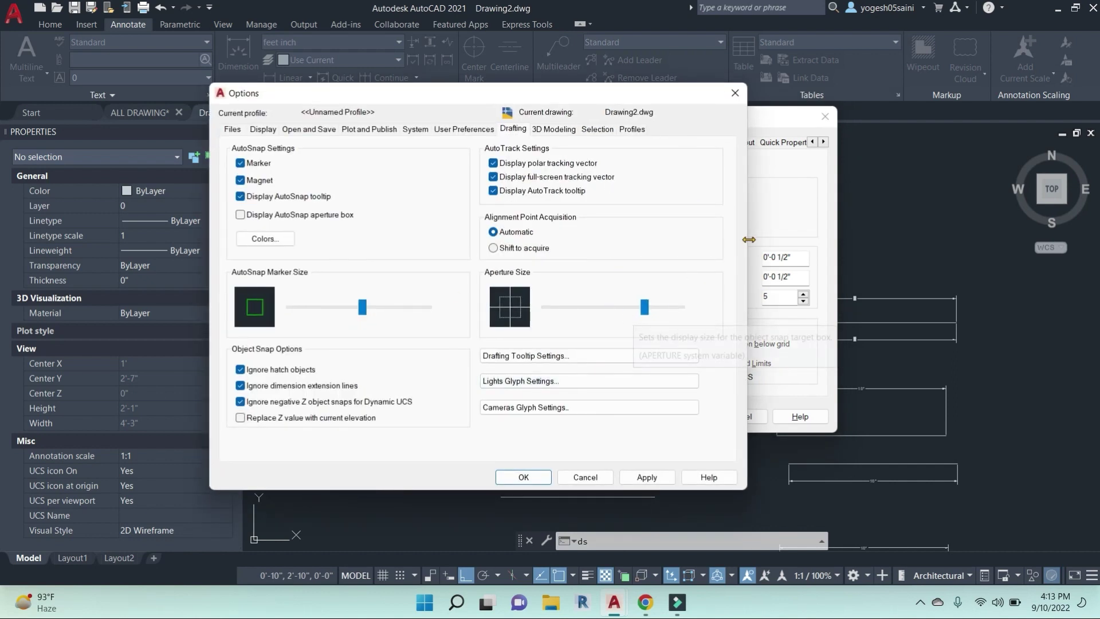
left_click_drag(639, 315, 582, 323)
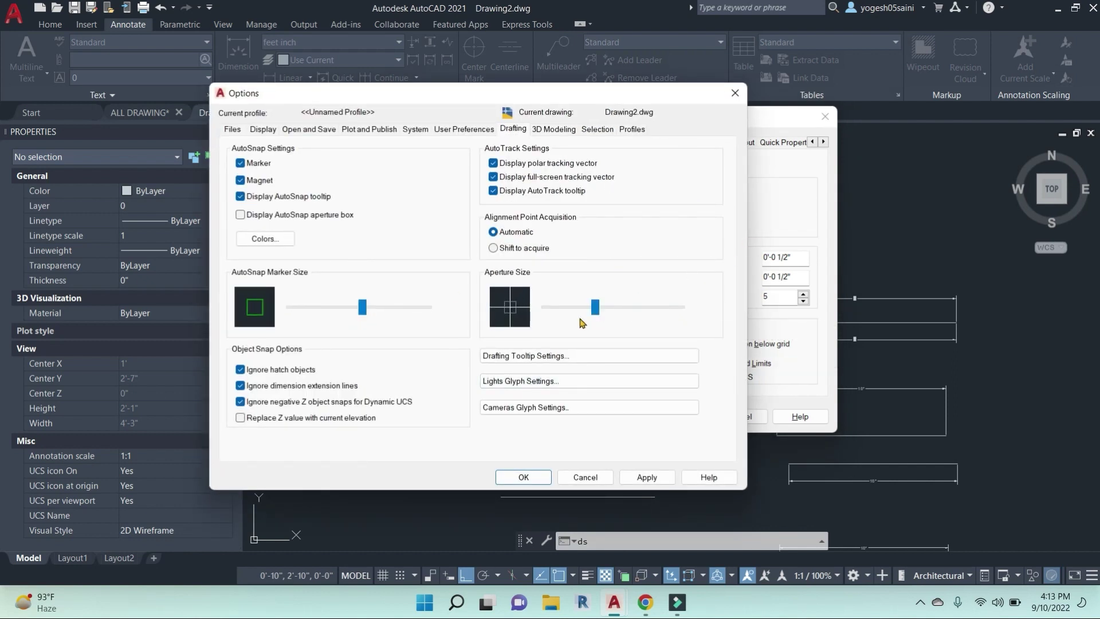
left_click_drag(365, 318, 356, 320)
left_click(596, 131)
left_click_drag(424, 171, 366, 166)
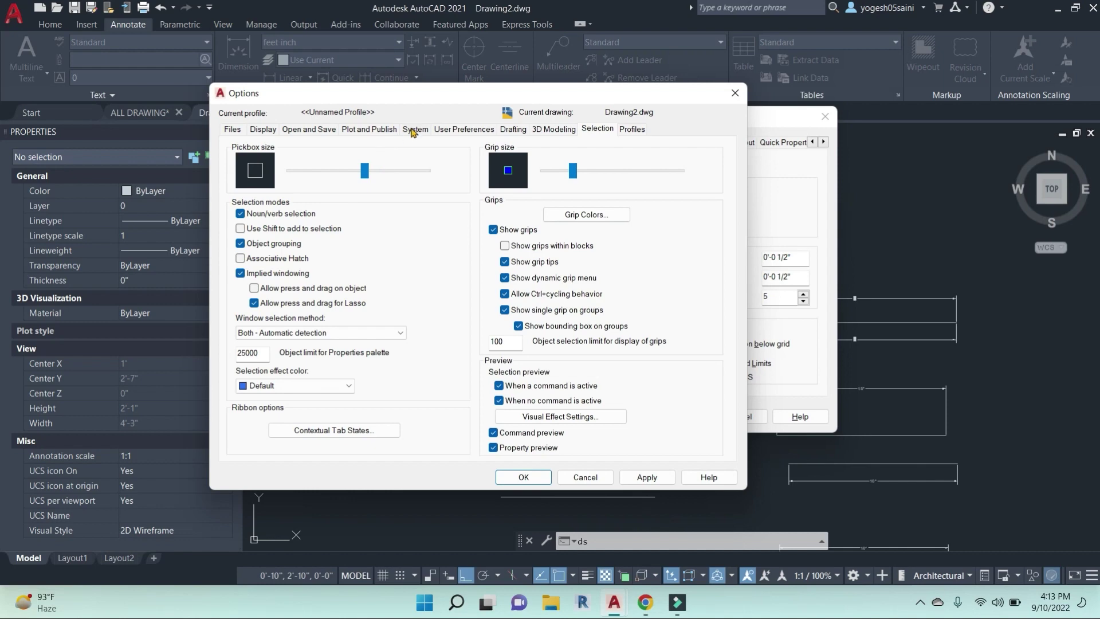
Look through the available file save formats in the open and save options, leaving all settings uncommitted.
left_click(369, 129)
left_click(310, 129)
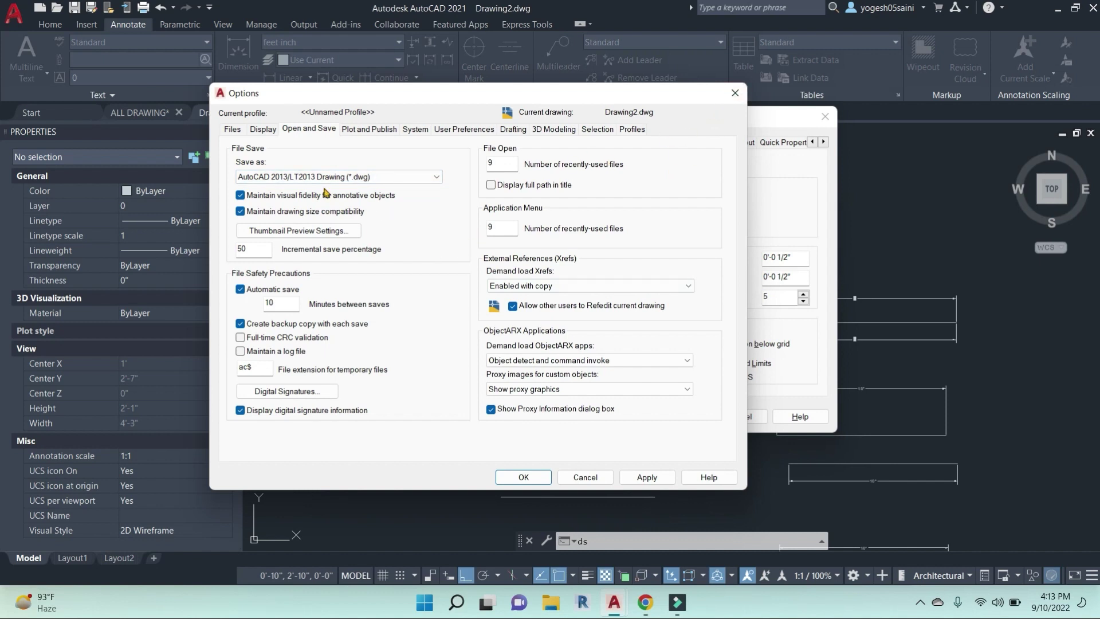
left_click(424, 181)
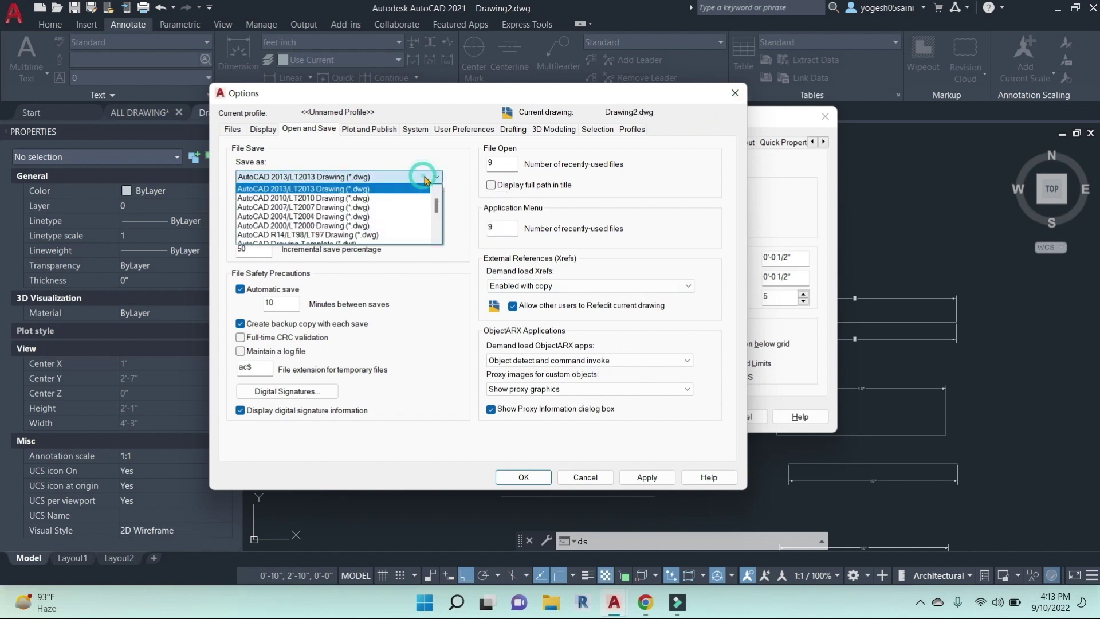
scroll(296, 228, "down", 2)
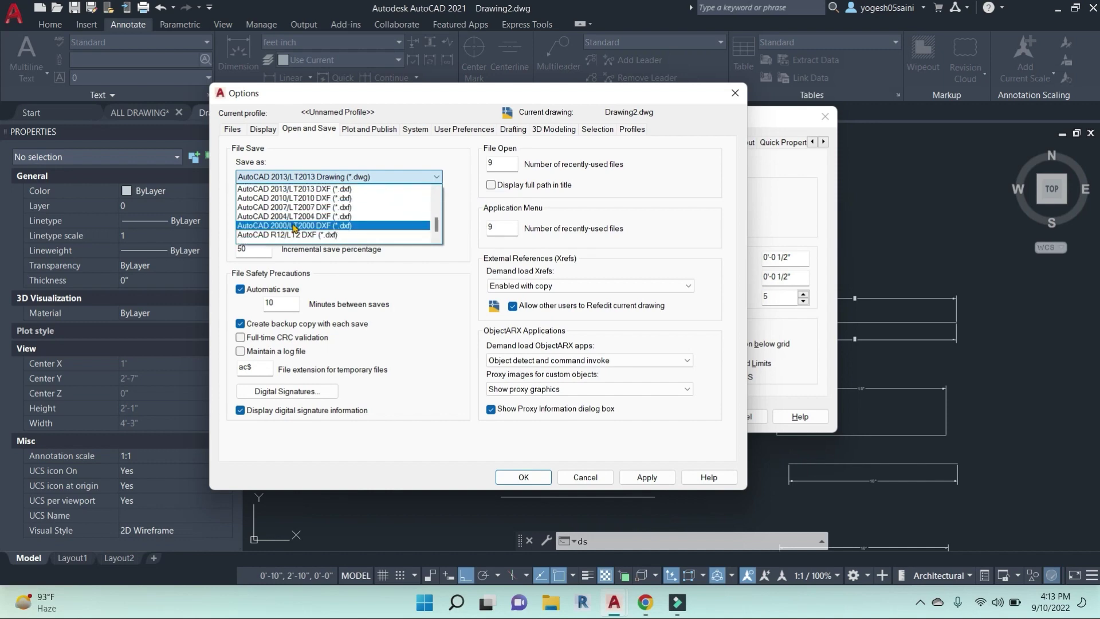
scroll(290, 225, "up", 3)
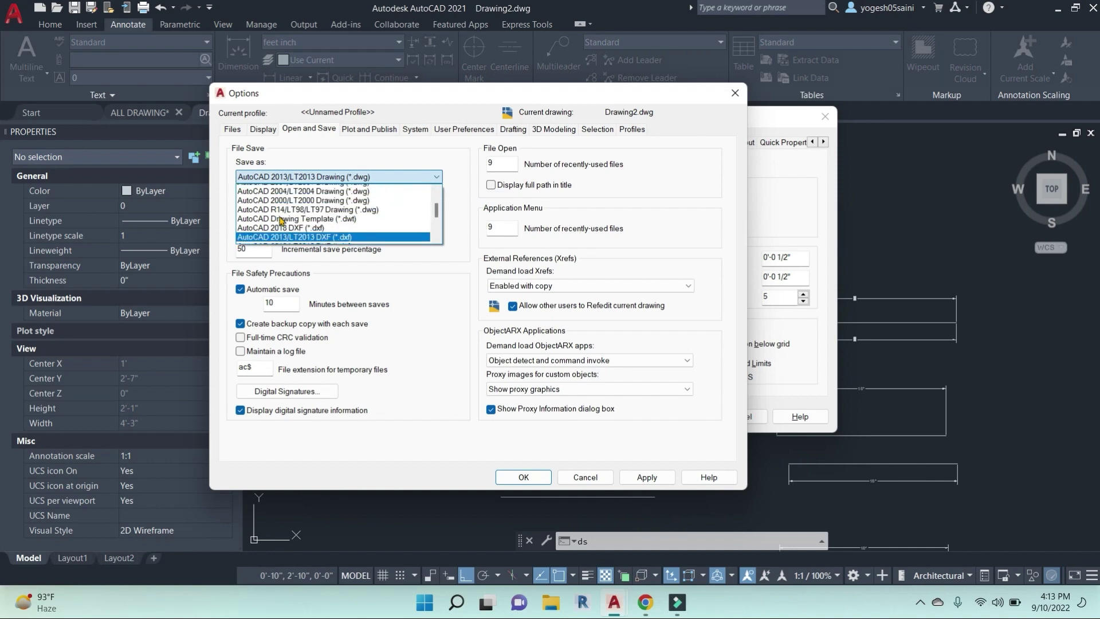
scroll(281, 221, "up", 1)
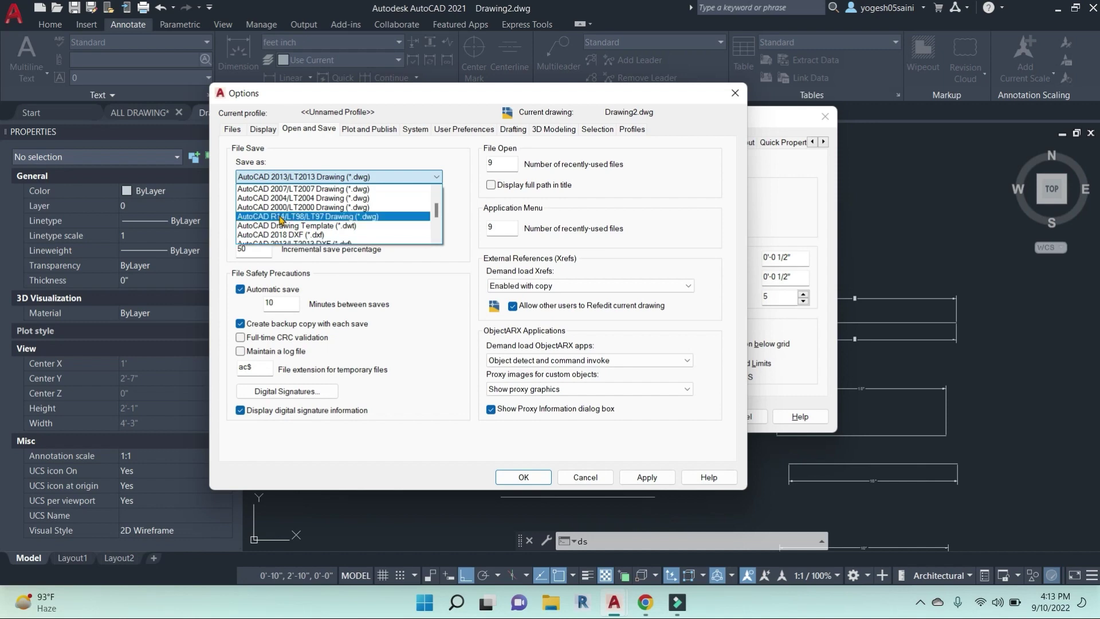
scroll(289, 213, "up", 3)
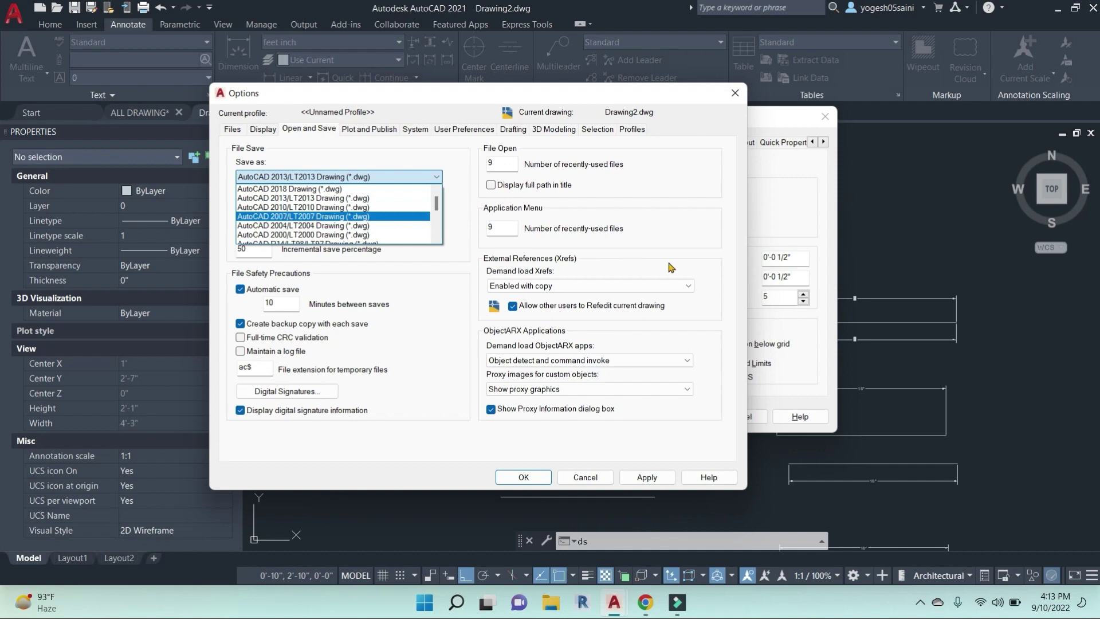
key("Escape")
key("Escape")
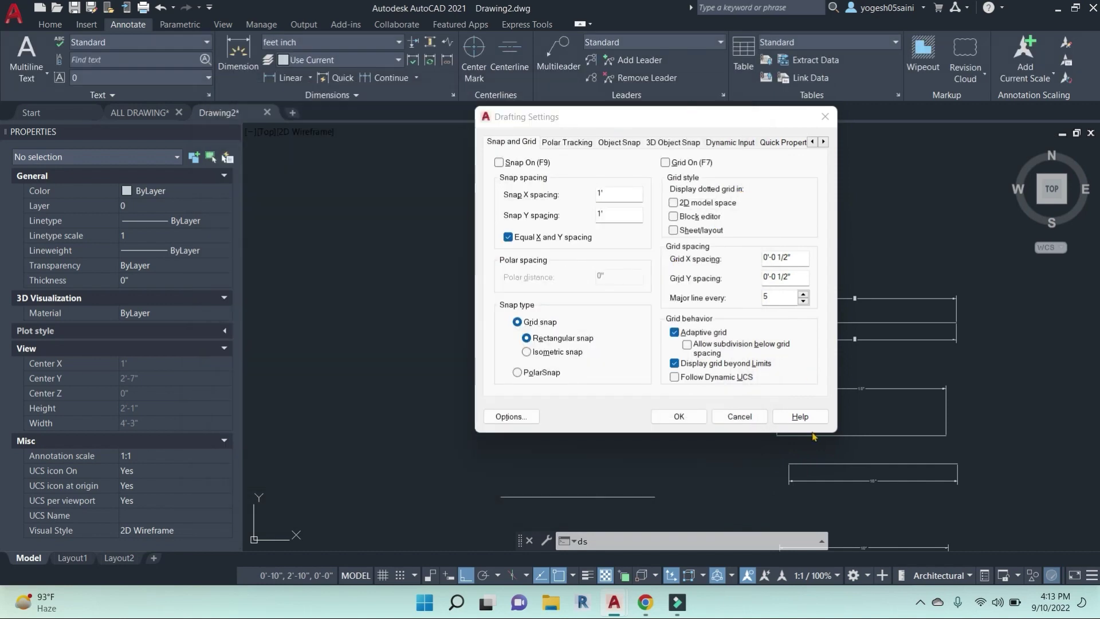
left_click(824, 119)
key("Escape")
key("Escape")
Draw a horizontal line in the empty area above the dimensioned shapes.
middle_click_drag(528, 241, 400, 263)
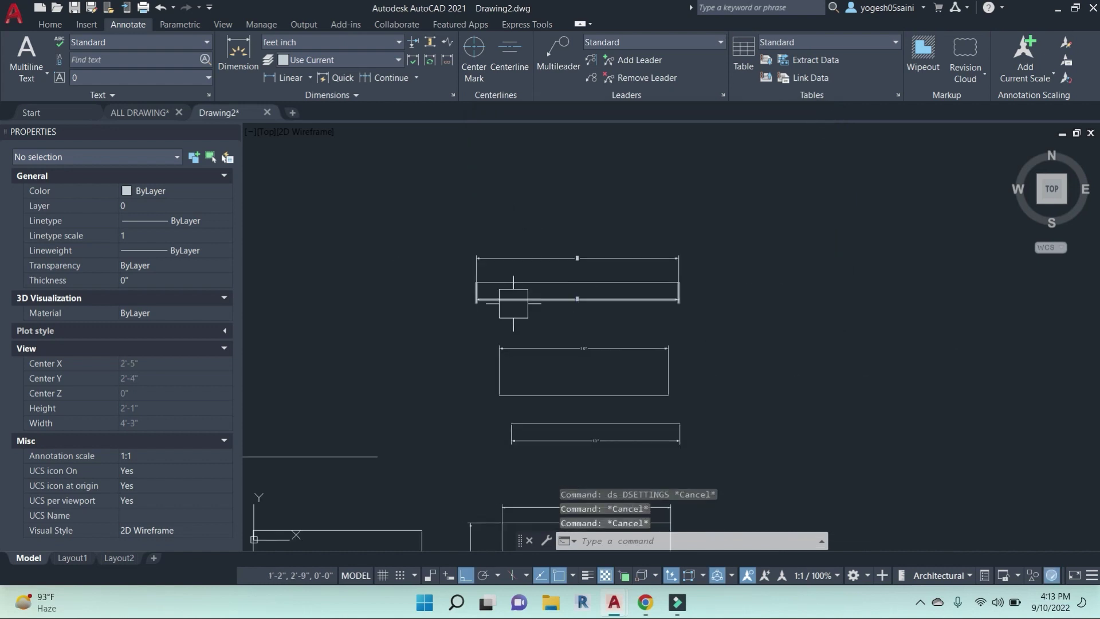
middle_click_drag(598, 338, 710, 344)
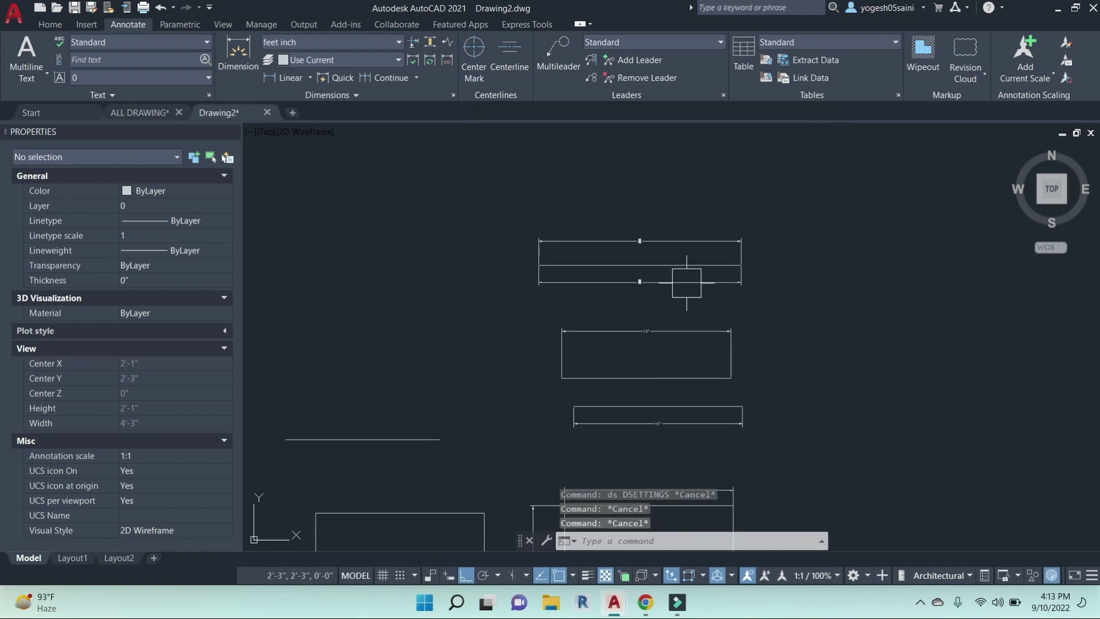
left_click(50, 24)
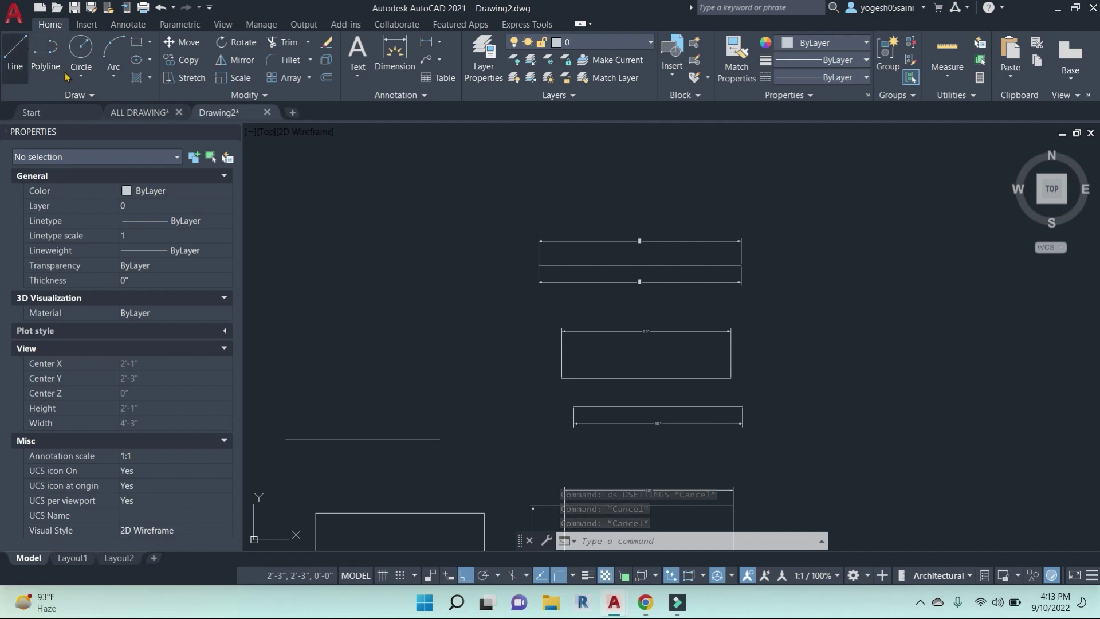
key("Escape")
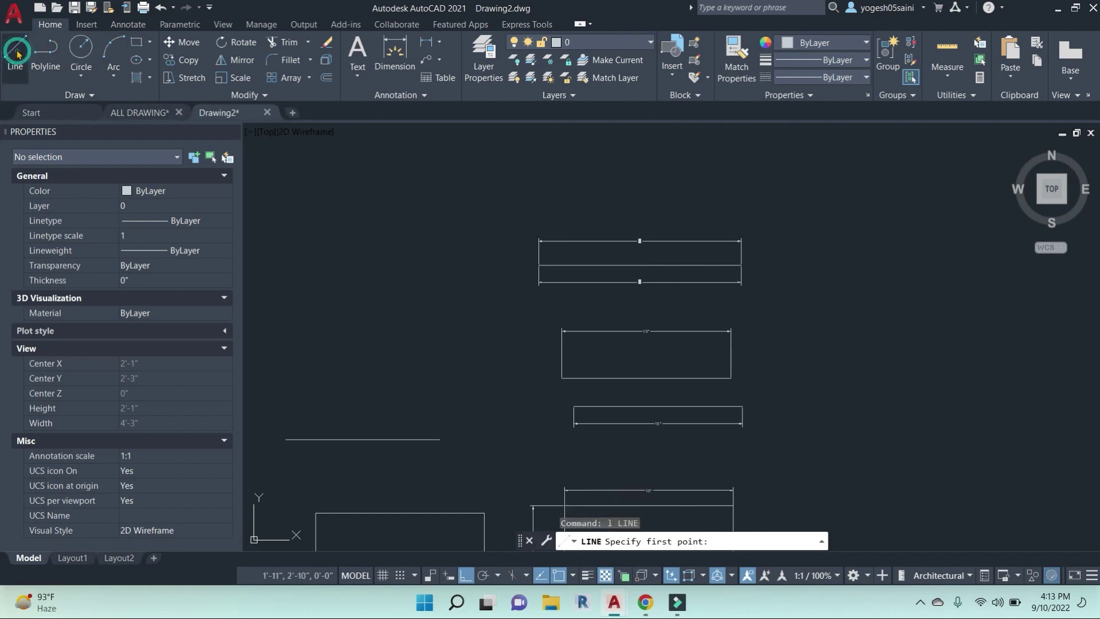
left_click(16, 49)
scroll(444, 254, "down", 2)
left_click(491, 170)
left_click(752, 170)
key("Escape")
Draw an open, stepped polyline about 6'-2" long with right-angled segments beside the dimensioned shapes, and select it.
left_click(46, 49)
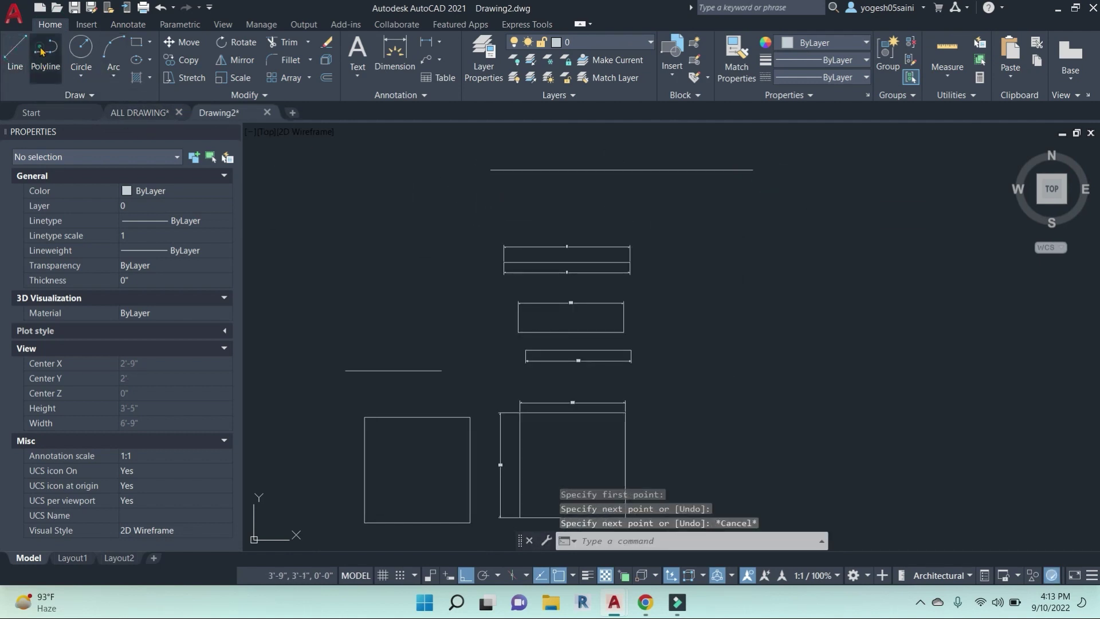
left_click(639, 197)
left_click(767, 197)
left_click(768, 272)
left_click(873, 272)
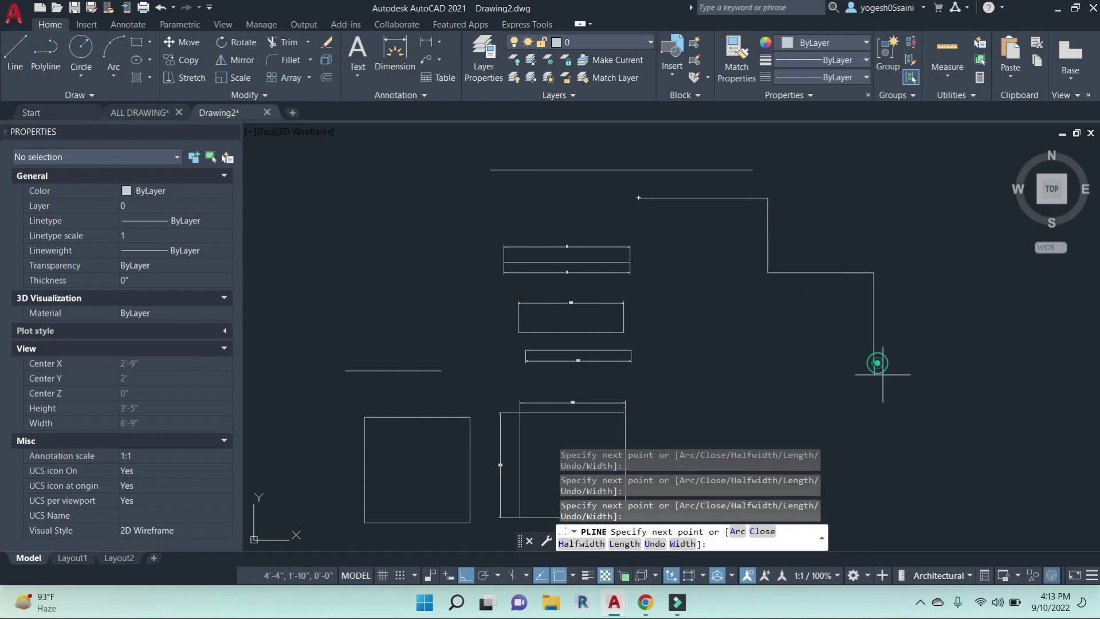
left_click(874, 362)
left_click(962, 362)
left_click(962, 186)
left_click(873, 186)
left_click(873, 155)
key("Escape")
key("Escape")
left_click(915, 187)
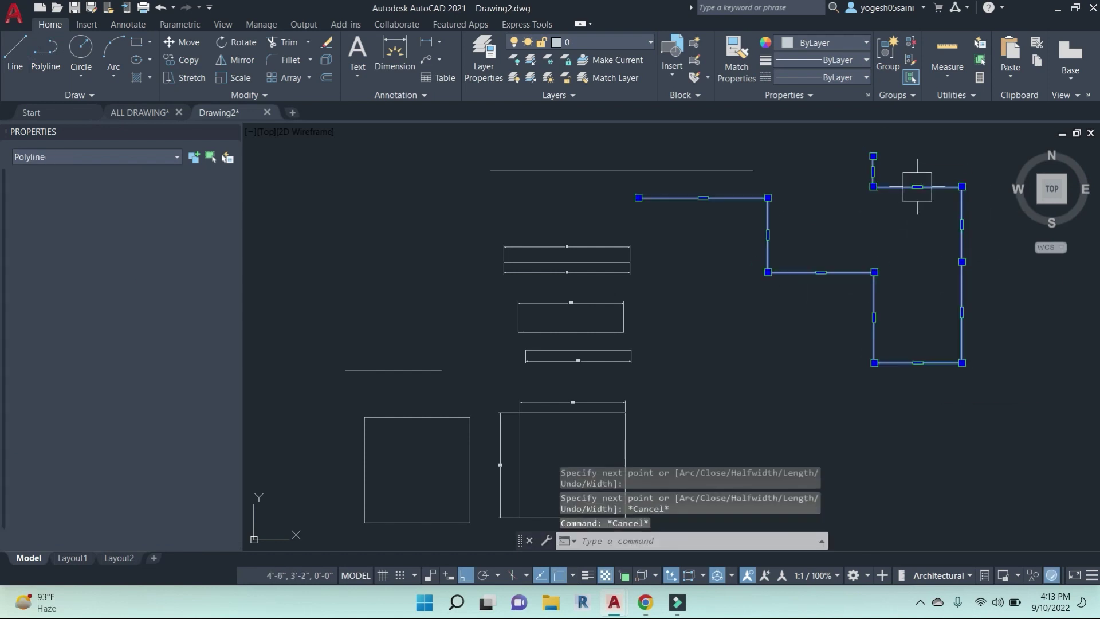
Draw a circle by centre and radius between the small dimensioned rectangles and the polyline.
left_click(81, 73)
left_click(91, 83)
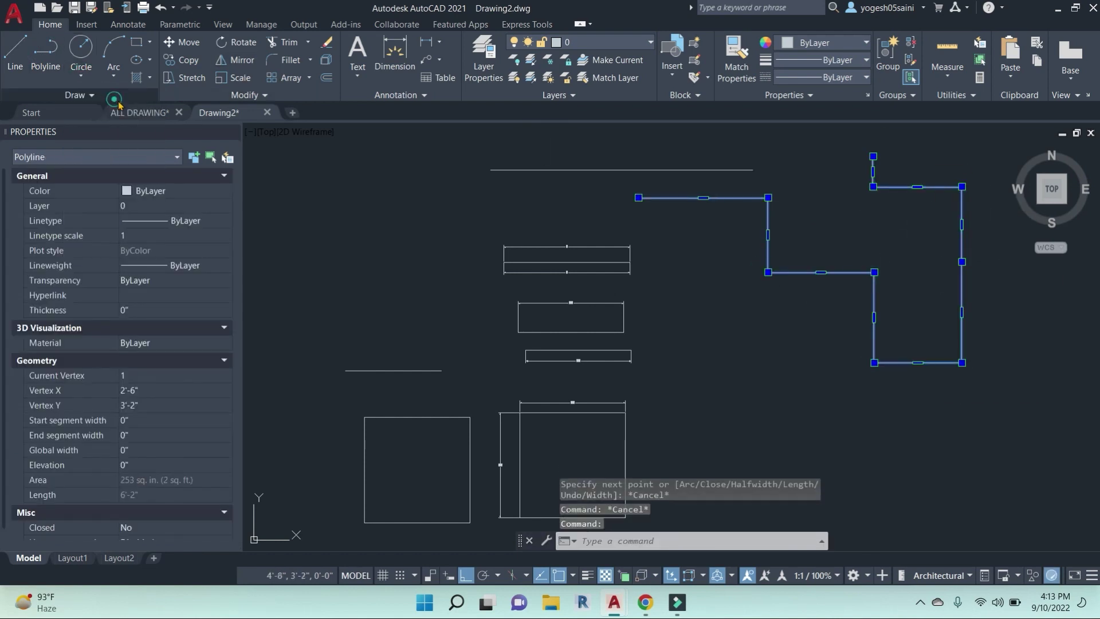
left_click(697, 334)
left_click(697, 285)
key("Escape")
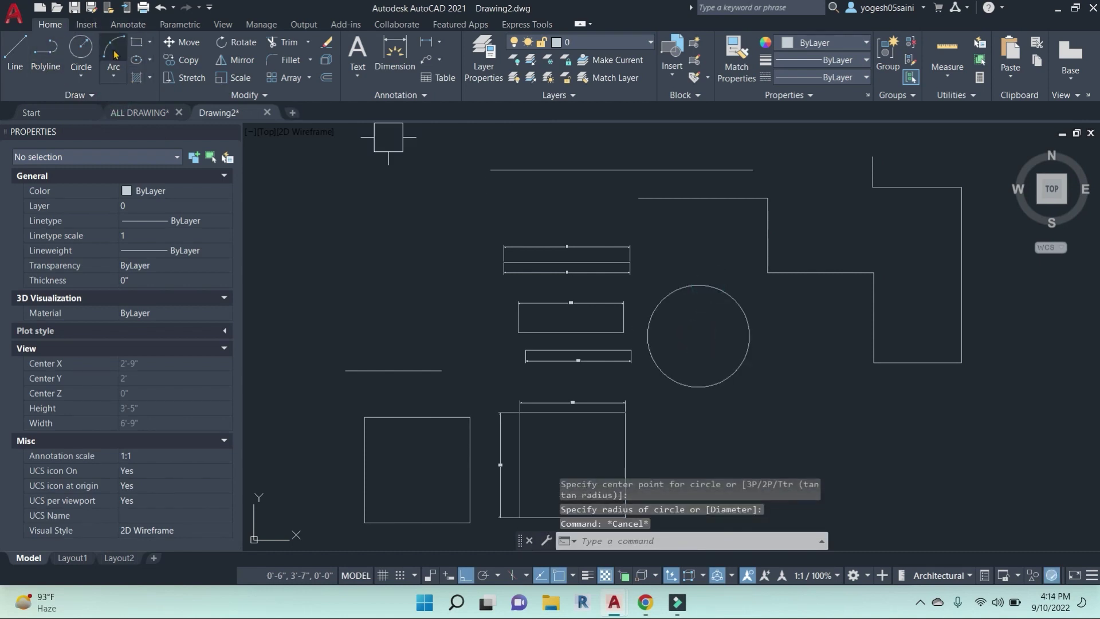
Draw a rectangle above the short horizontal line, with a smaller rectangle inside it.
left_click(150, 41)
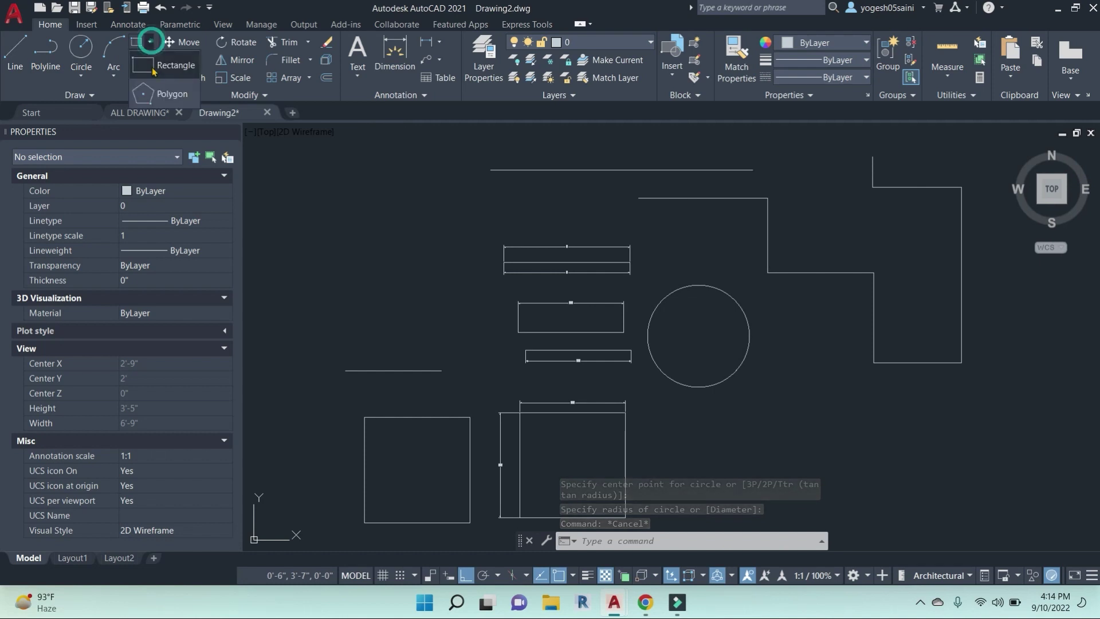
left_click(154, 66)
left_click(351, 195)
left_click(455, 317)
key("Return")
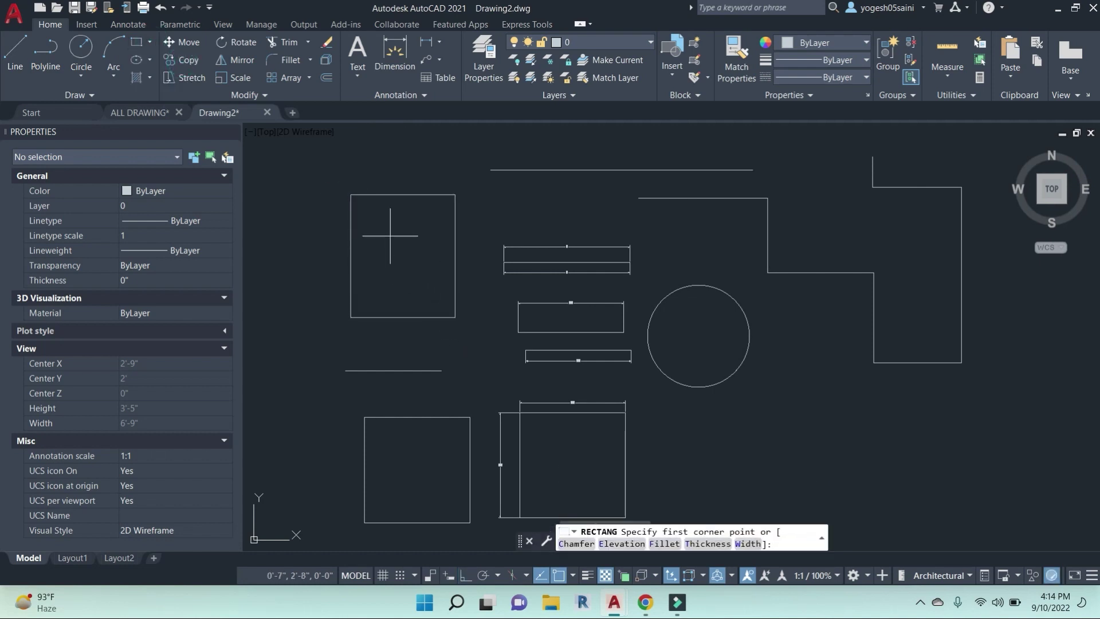
left_click(388, 227)
left_click(424, 291)
key("Escape")
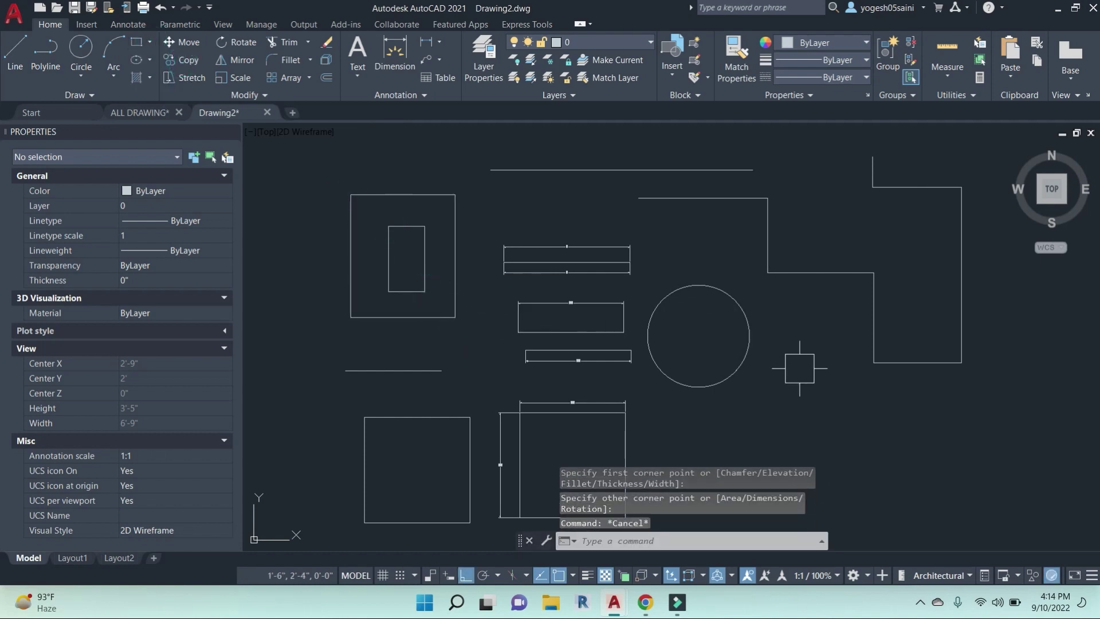
Move the stepped polyline horizontally to the right, away from the other shapes, using its upper-right corner as base point.
middle_click_drag(799, 368, 739, 336)
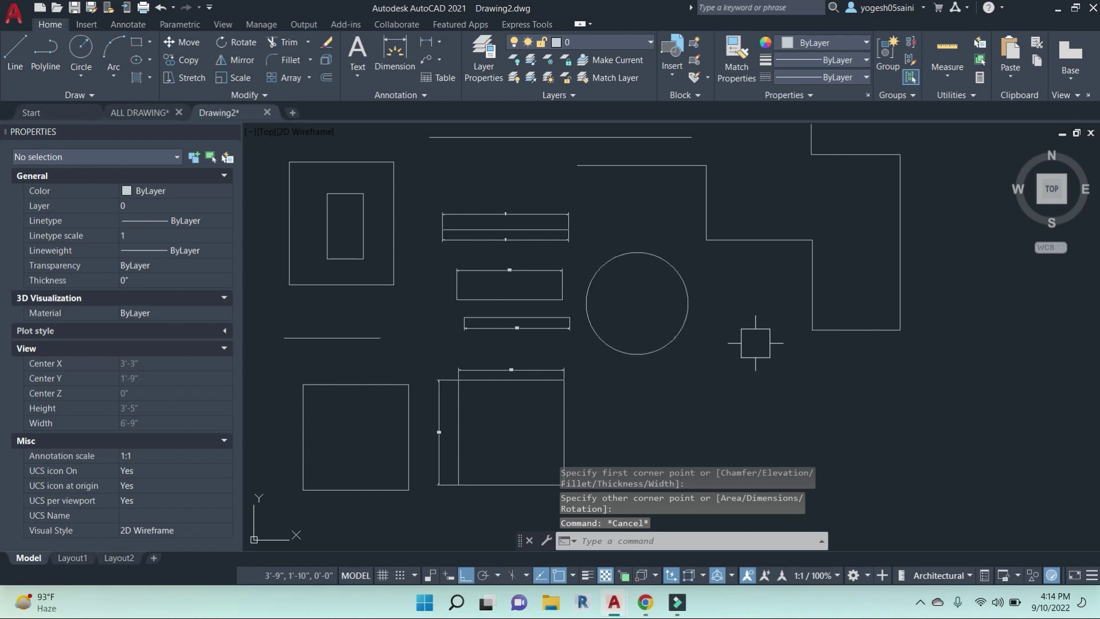
key("Escape")
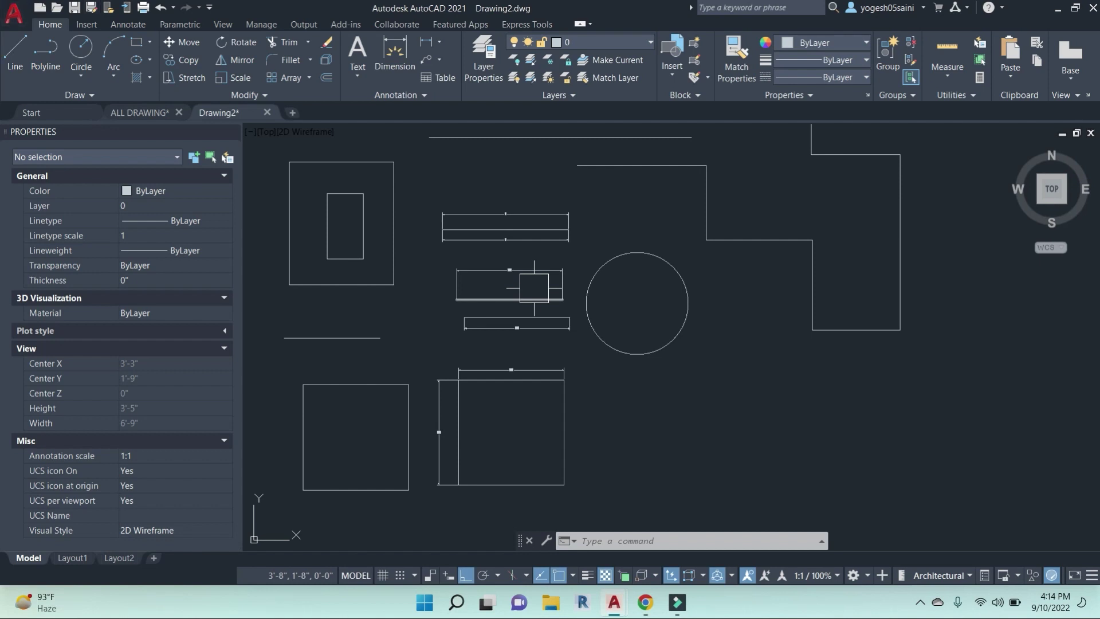
scroll(618, 372, "down", 4)
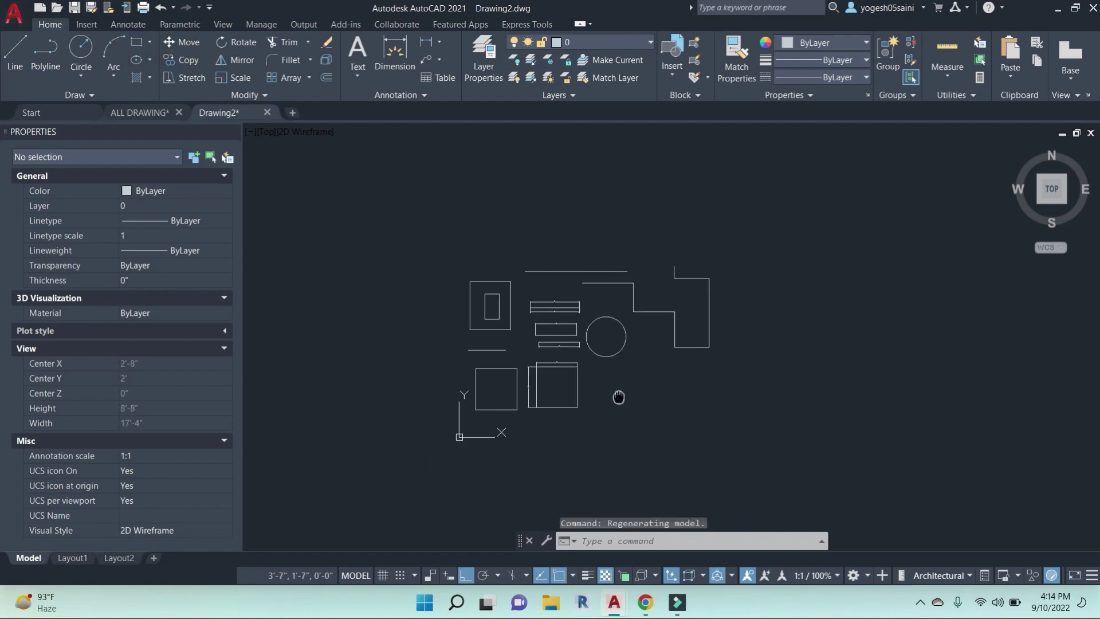
key("Escape")
key("Escape")
key("Escape")
left_click(757, 382)
left_click(658, 216)
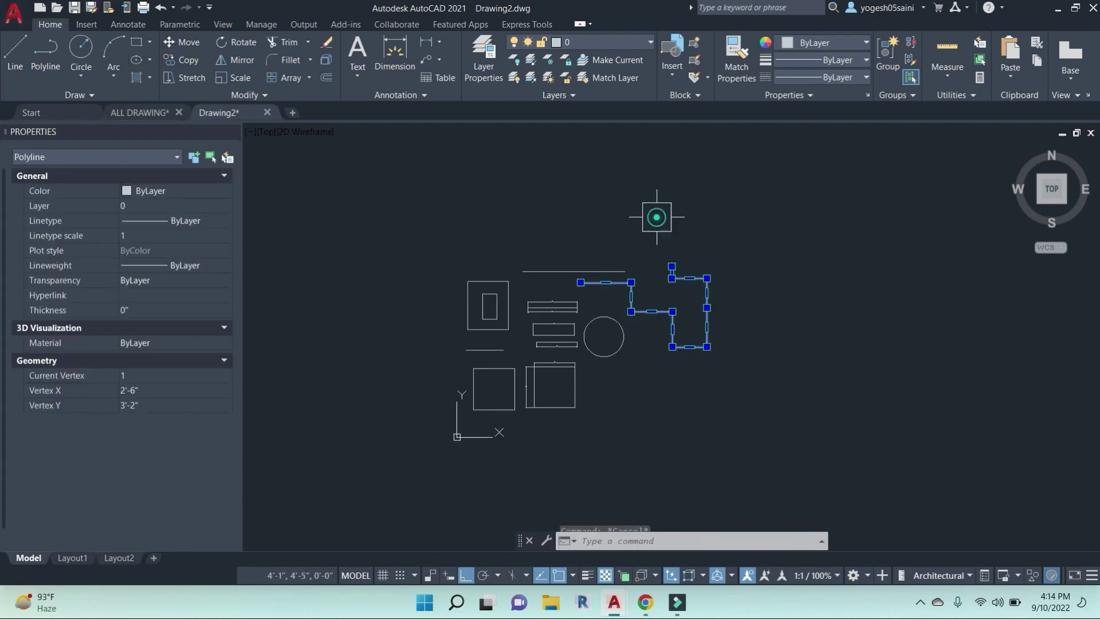
middle_click_drag(630, 266, 629, 283)
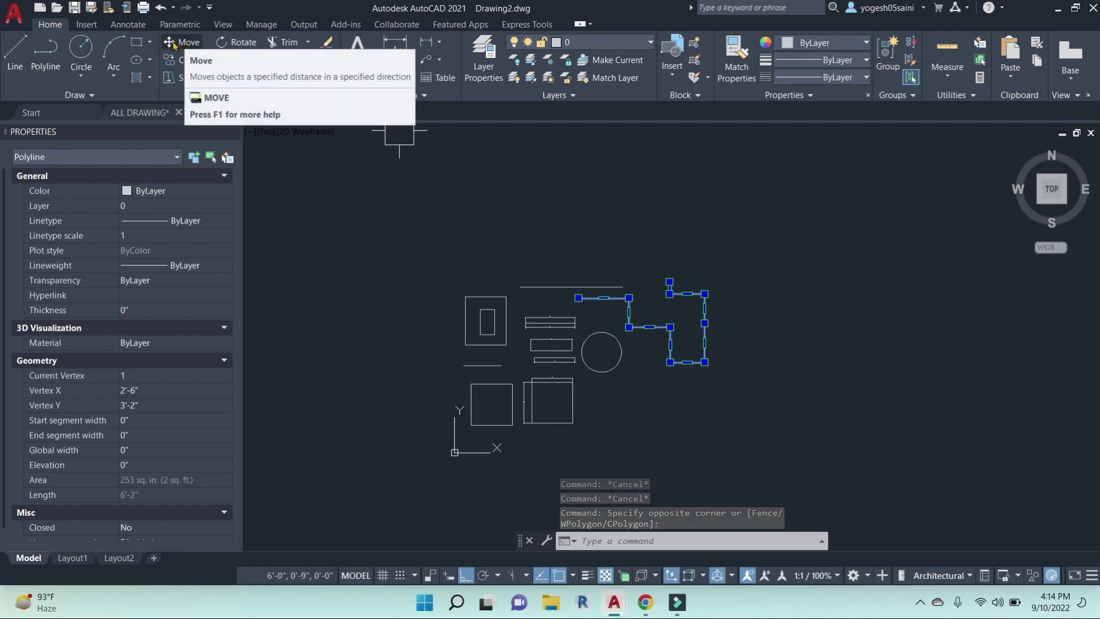
left_click(171, 43)
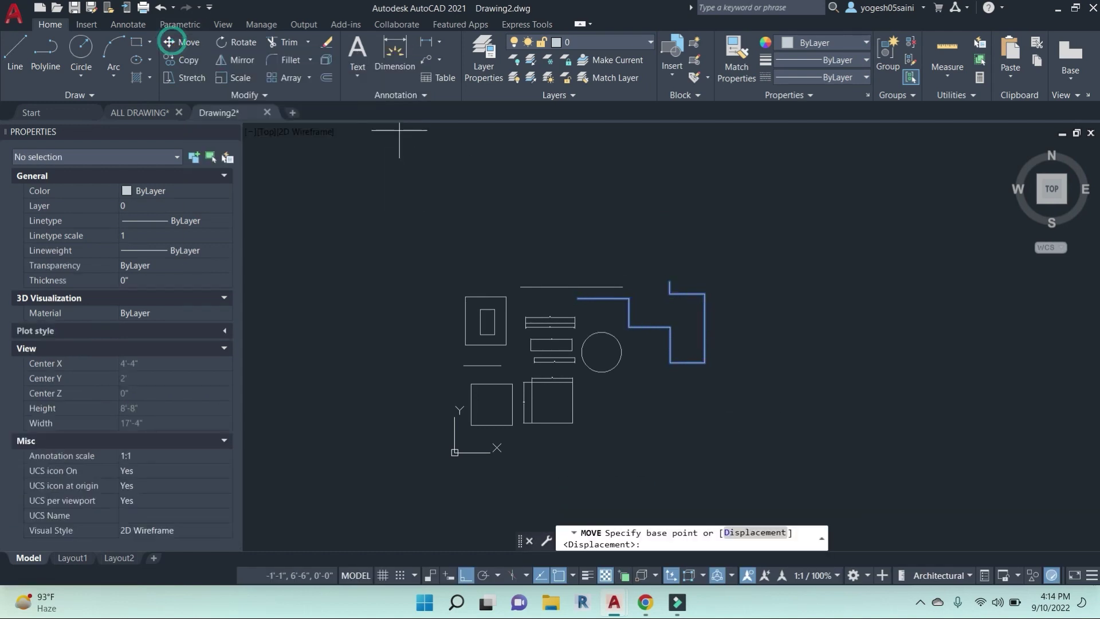
left_click(703, 294)
left_click(942, 293)
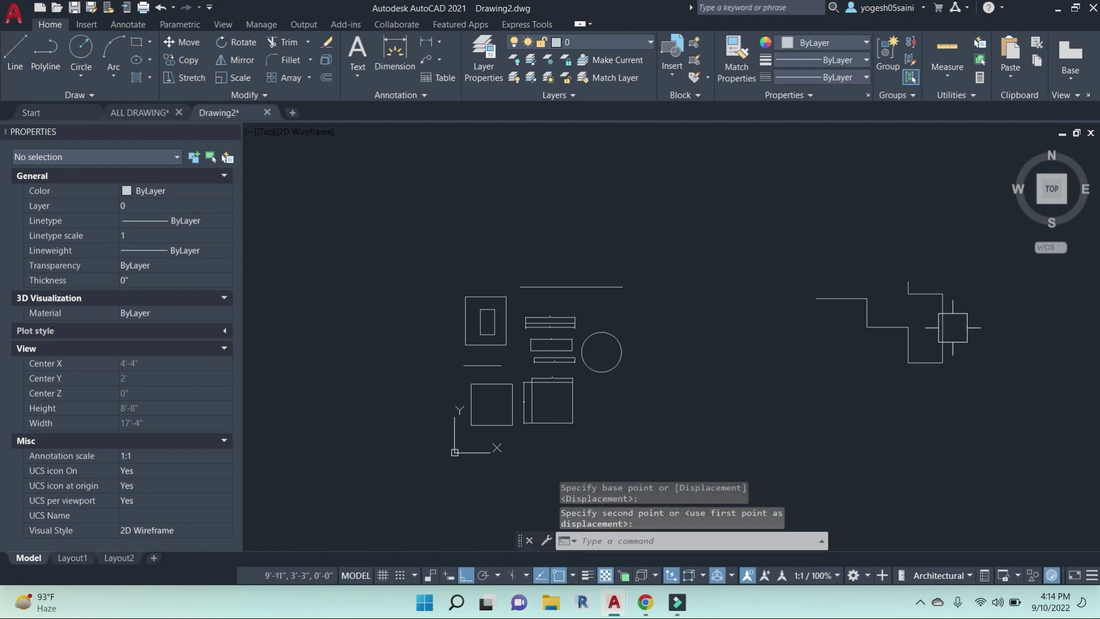
Move the stepped polyline straight down from its upper-right corner.
middle_click_drag(952, 327, 772, 327)
left_click(764, 309)
type("m")
key("Return")
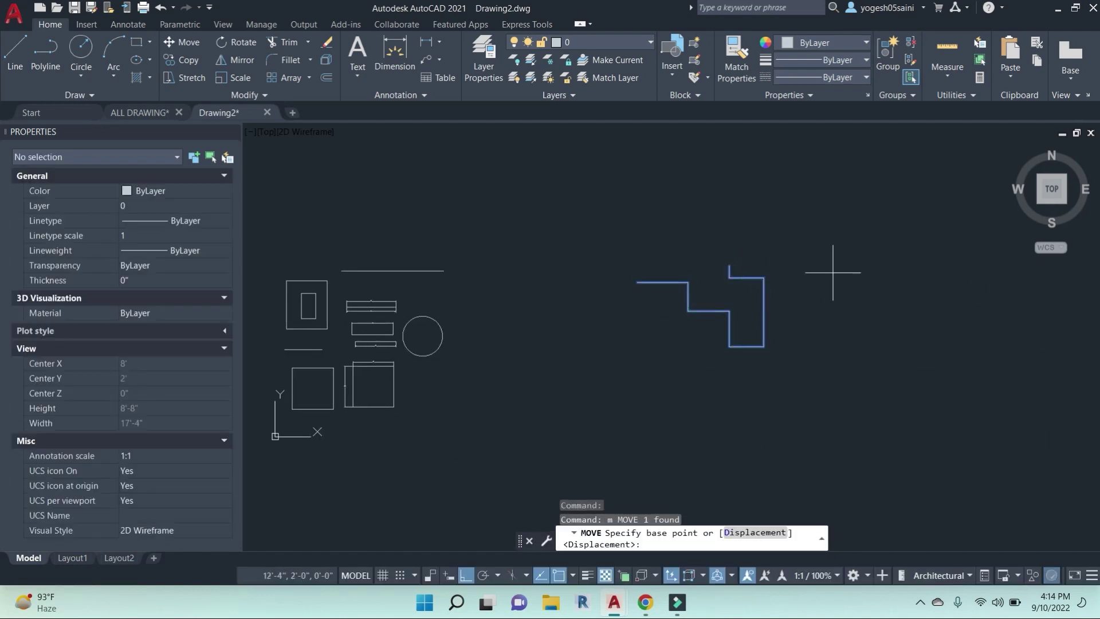
left_click(763, 278)
left_click(763, 418)
key("Escape")
Move the stepped polyline straight up, using a base point in the empty space beside it.
middle_click_drag(814, 383, 766, 248)
key("Escape")
left_click(773, 317)
left_click(612, 233)
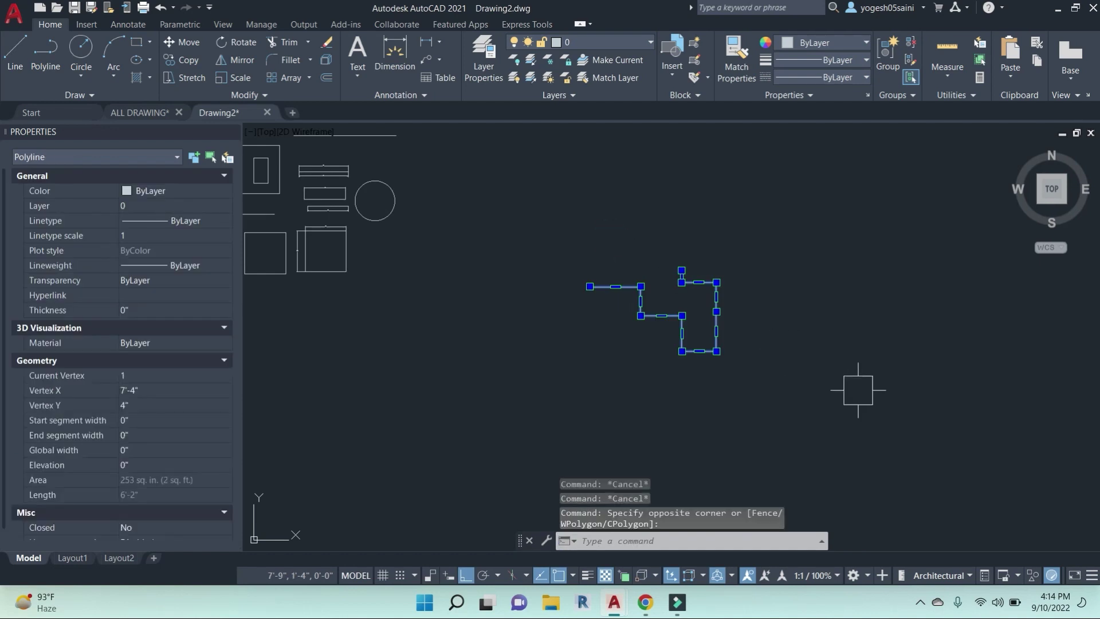
type("m")
key("Return")
left_click(859, 401)
left_click(884, 247)
key("Escape")
Move the stepped polyline straight down by an exact distance of 500.
left_click(715, 178)
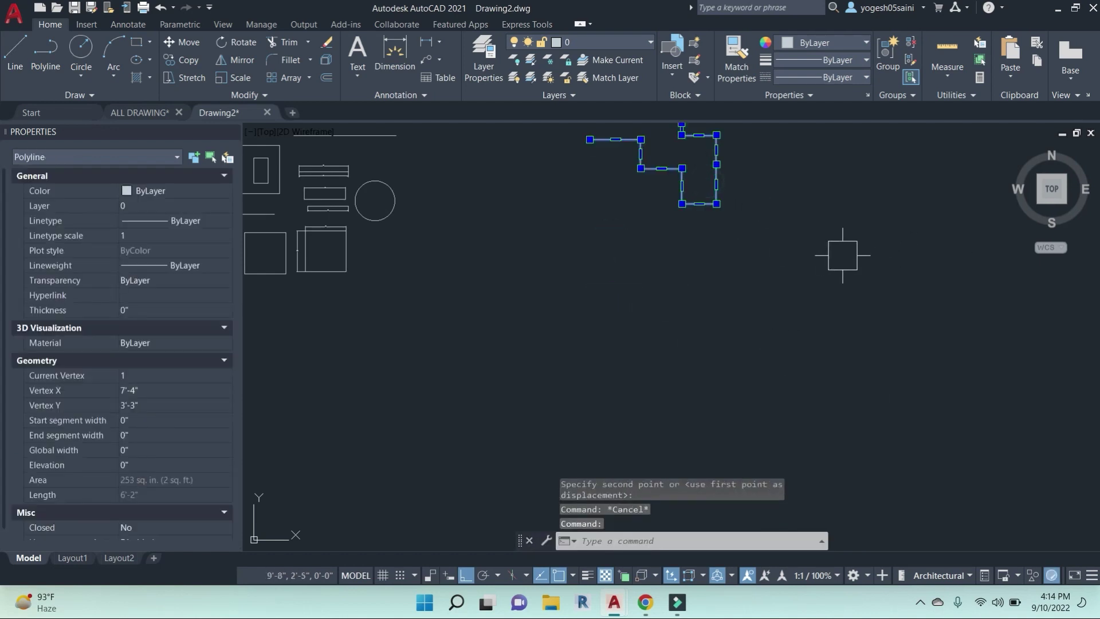
type("m")
key("Return")
left_click(870, 174)
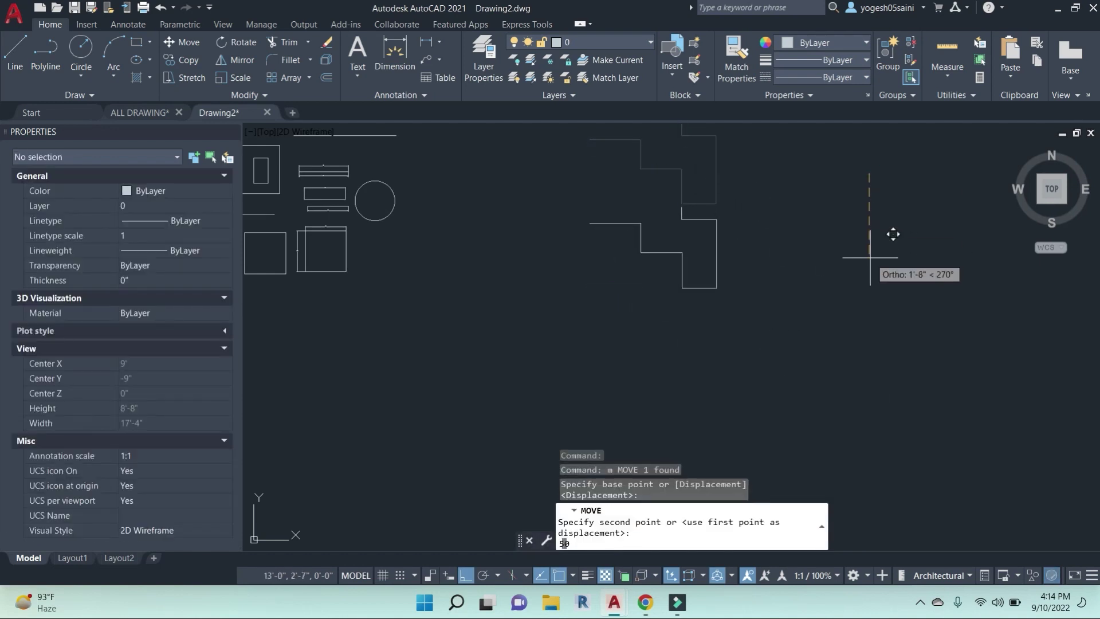
key("Return")
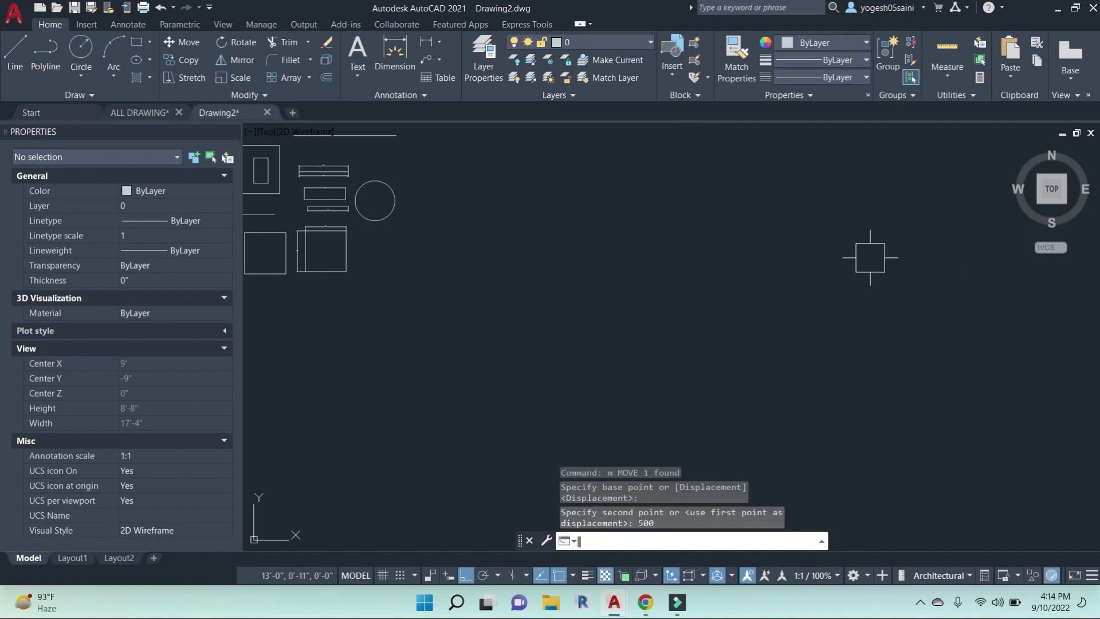
Move the stepped polyline horizontally left by 10, using a base point in the empty space beside it.
scroll(869, 256, "down", 8)
scroll(828, 337, "down", 4)
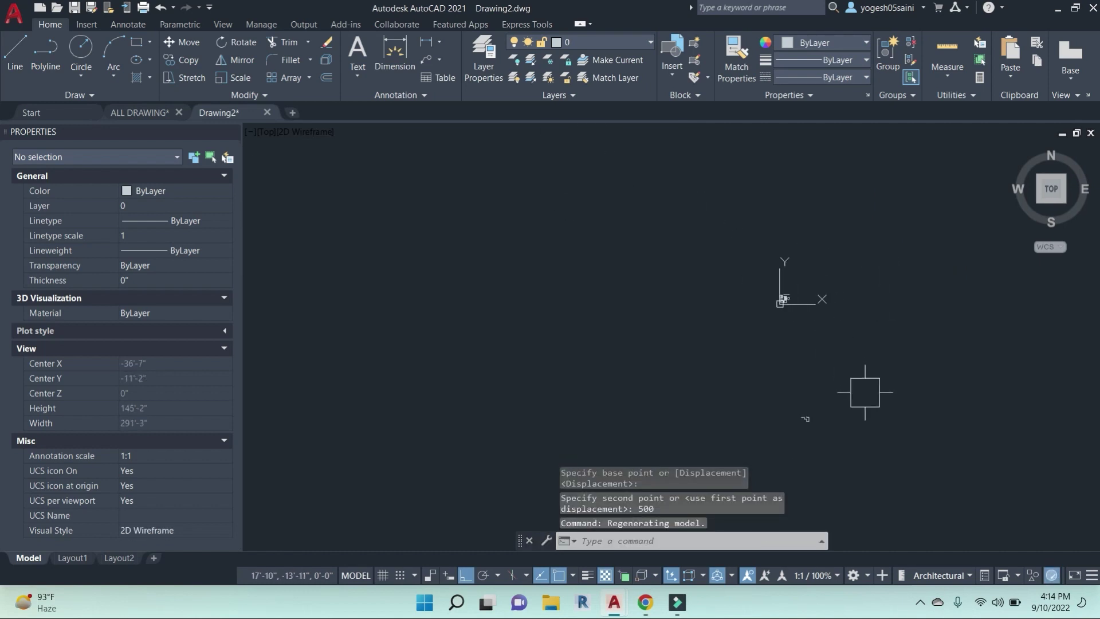
left_click(772, 433)
type("m")
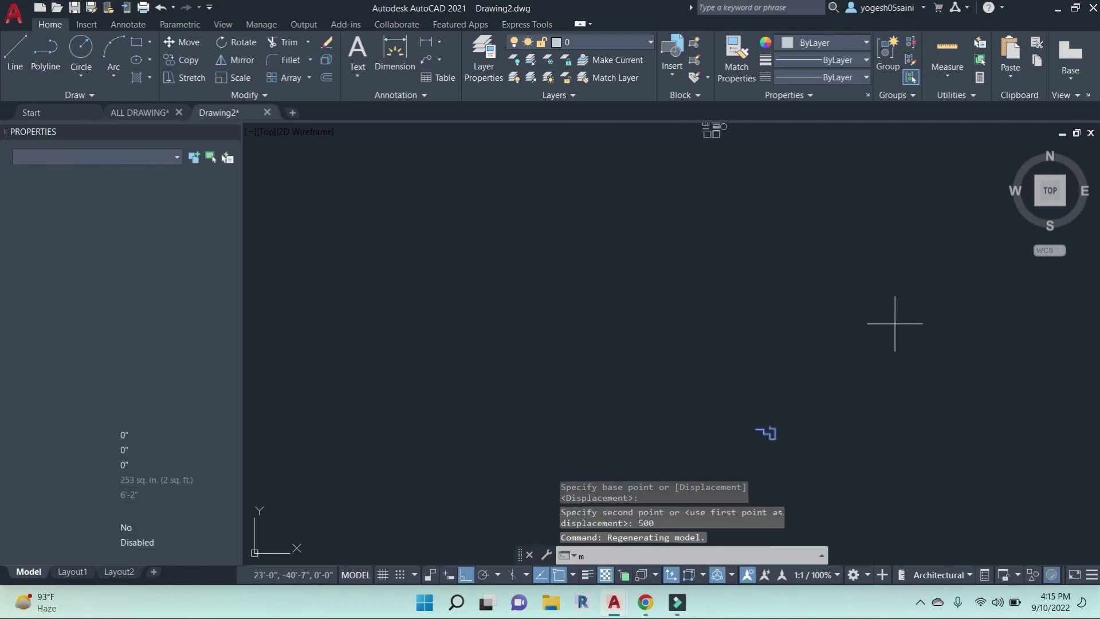
key("Return")
left_click(893, 321)
type("10")
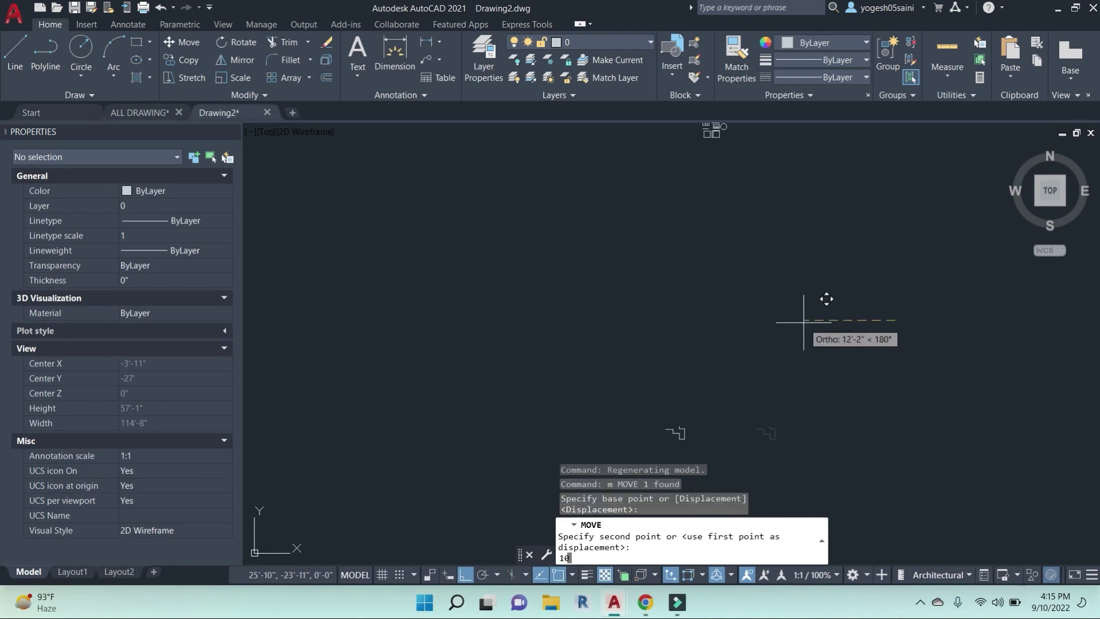
key("Return")
Move the stepped polyline horizontally left by 1000, using a base point in the empty space.
left_click(823, 461)
left_click(673, 339)
type("m")
key("Return")
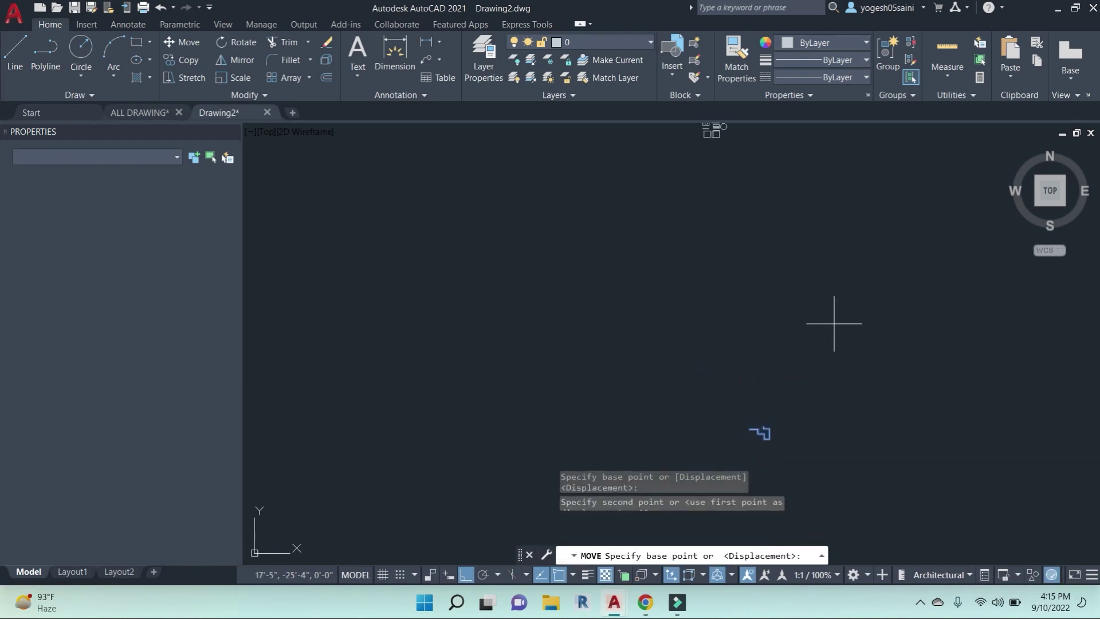
left_click(845, 314)
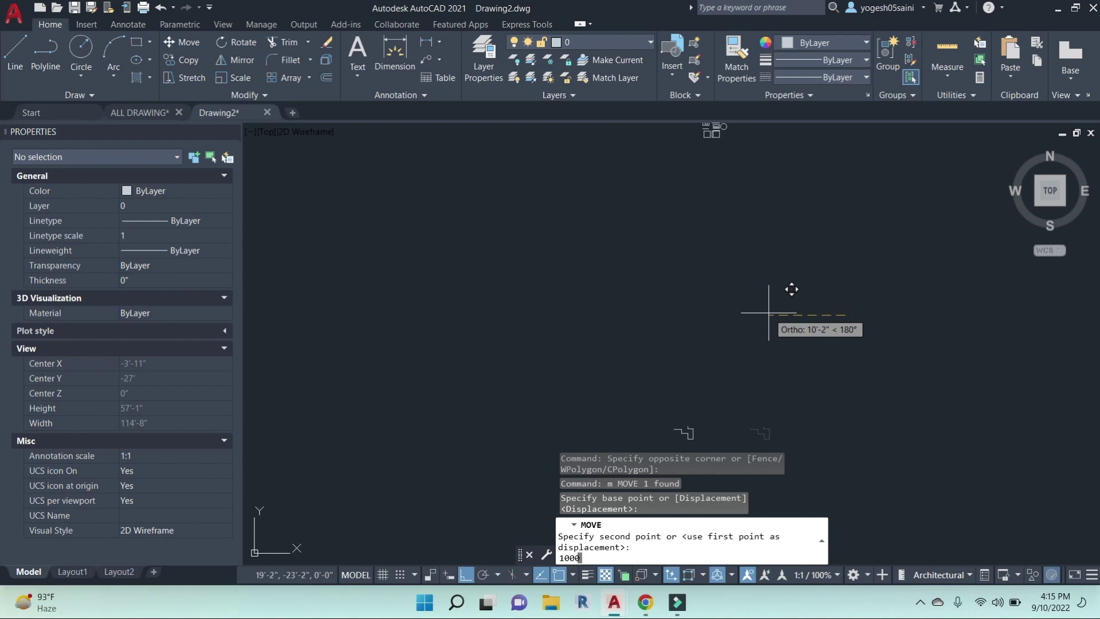
type("1000")
key("Return")
scroll(554, 349, "down", 2)
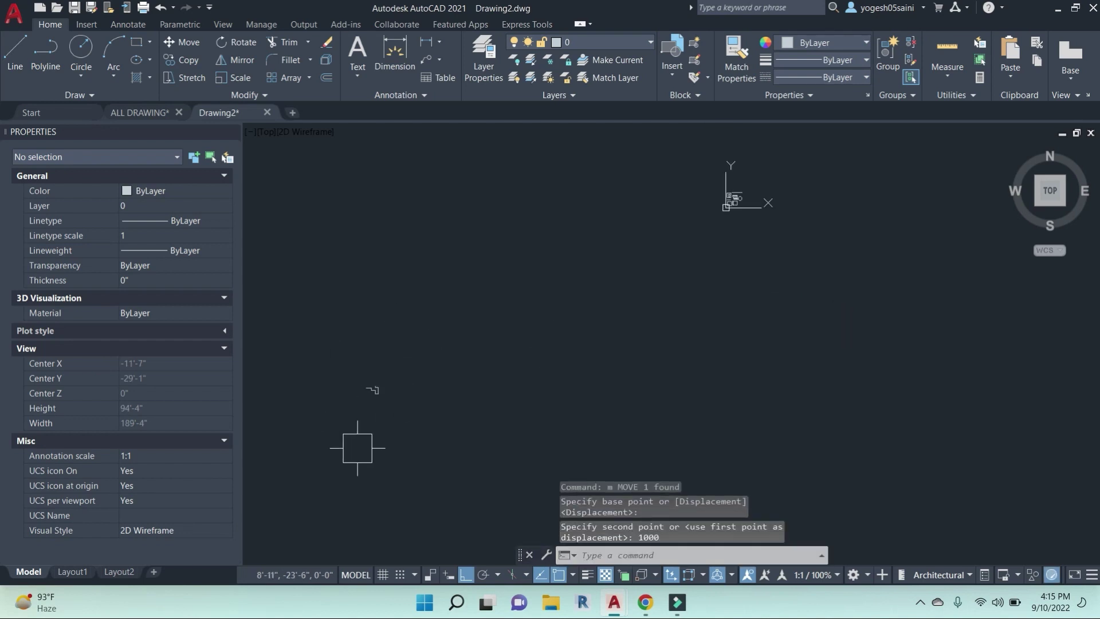
key("Escape")
key("Escape")
scroll(733, 212, "up", 3)
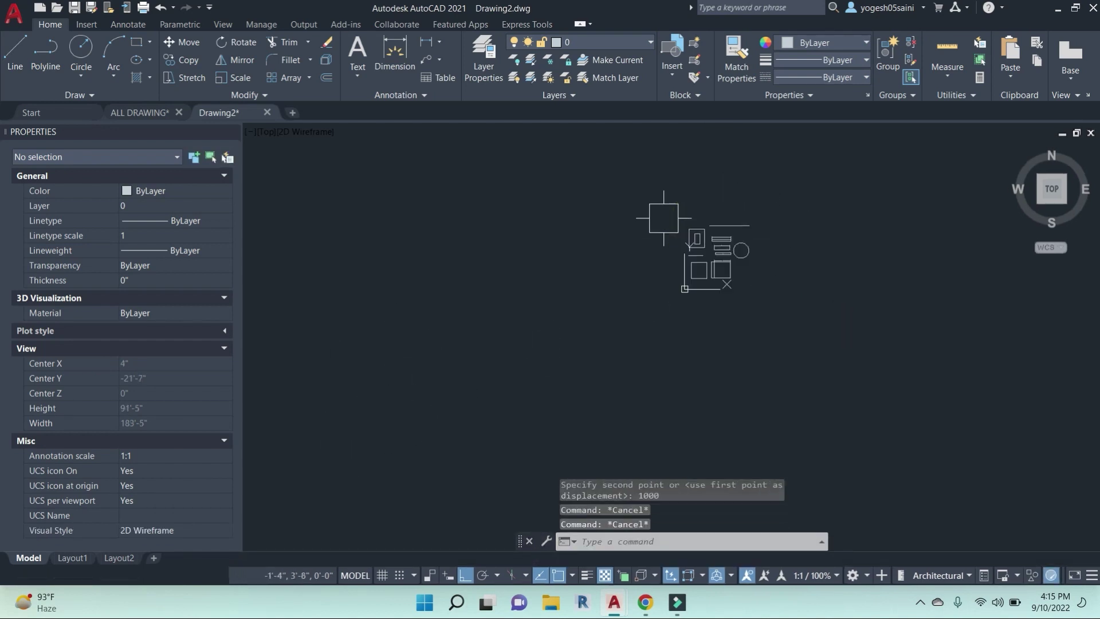
middle_click_drag(718, 205, 662, 256)
key("Escape")
scroll(659, 260, "up", 4)
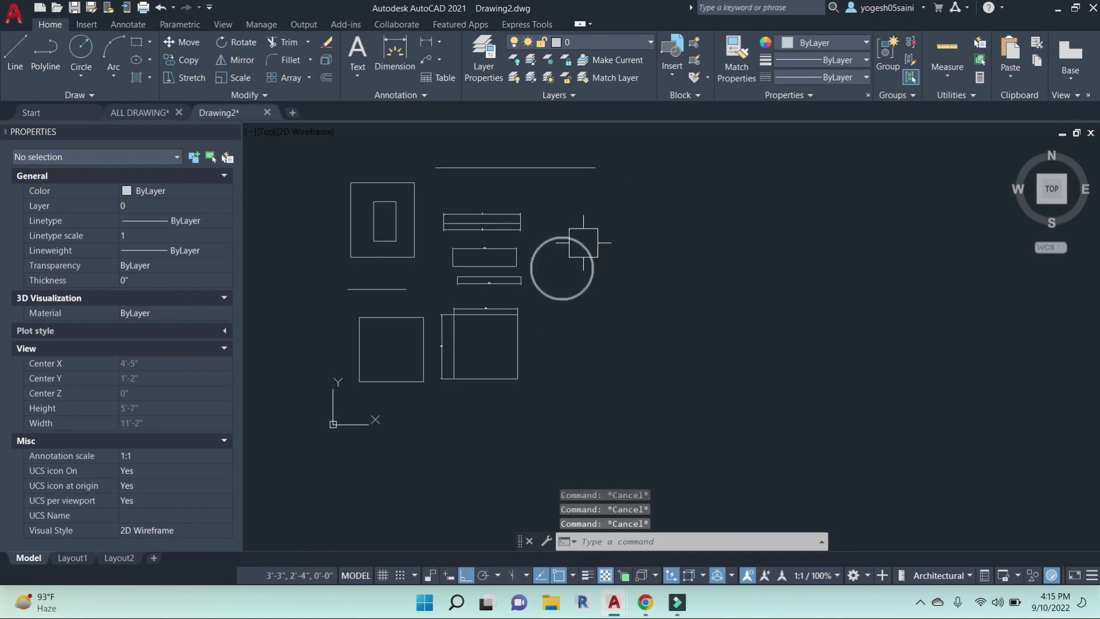
left_click(182, 59)
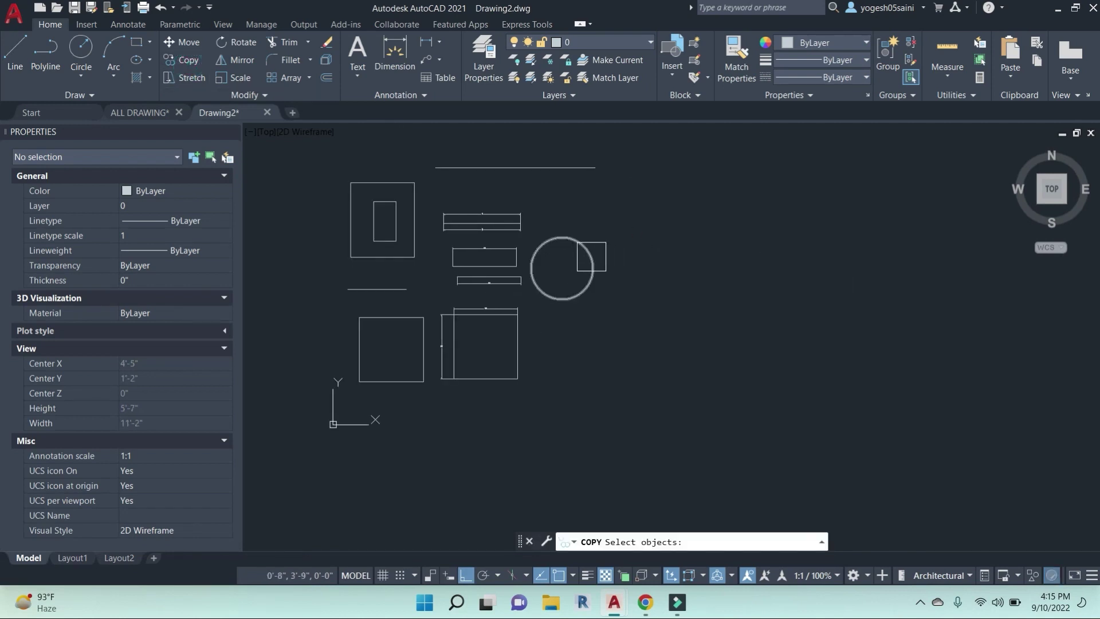
left_click(590, 256)
key("Escape")
key("Escape")
key("Escape")
key("Escape")
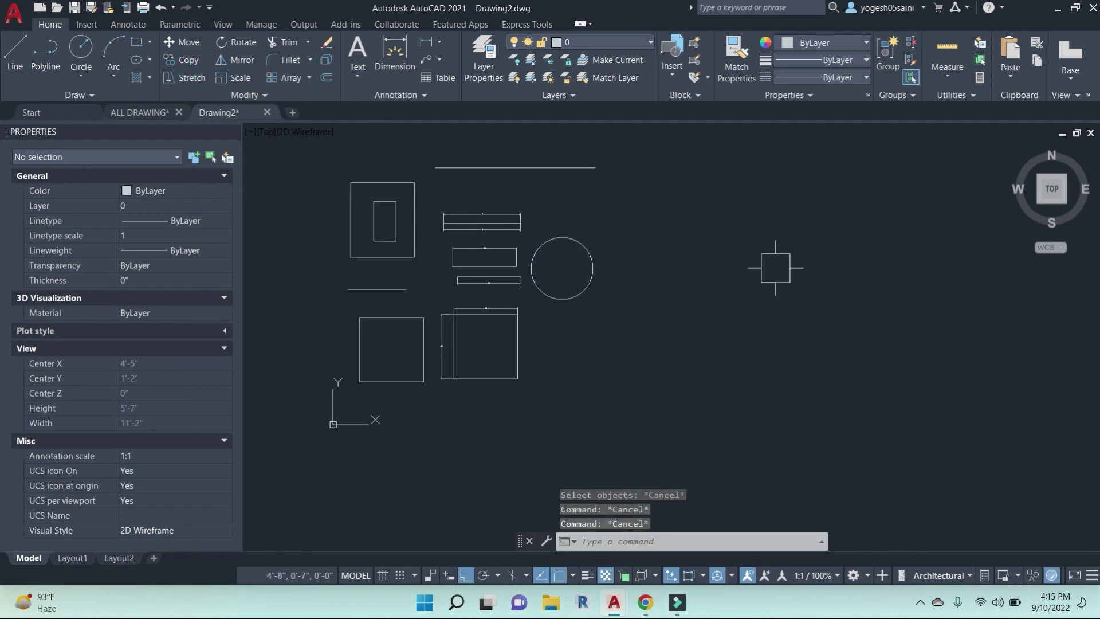
Copy the circle from its centre six times along a horizontal line to its right, at freely spaced positions.
left_click(182, 60)
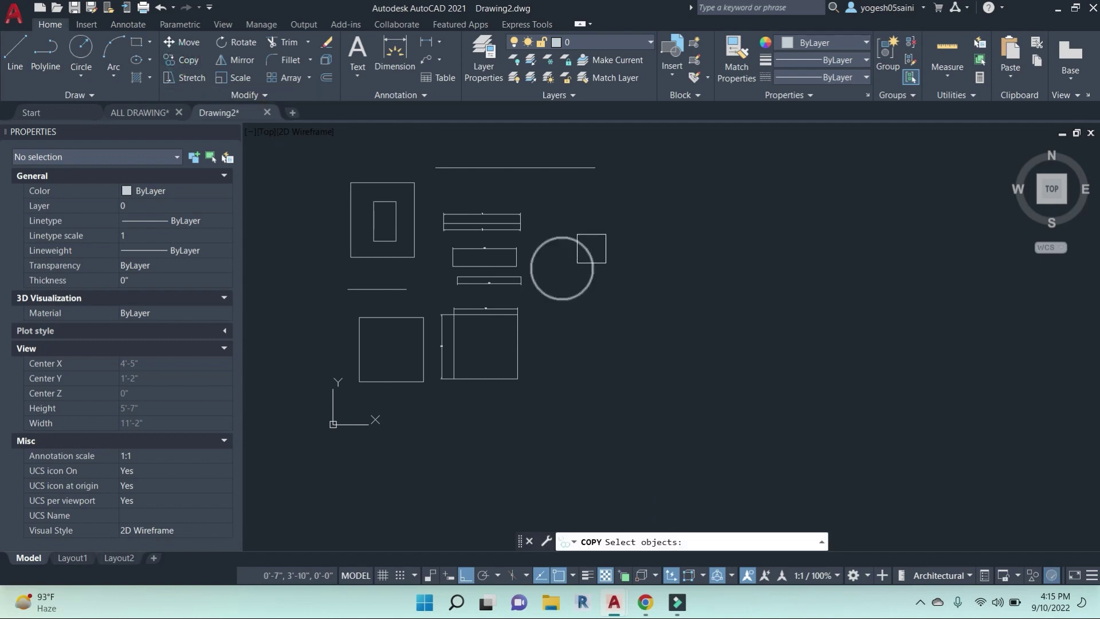
left_click(590, 246)
key("Return")
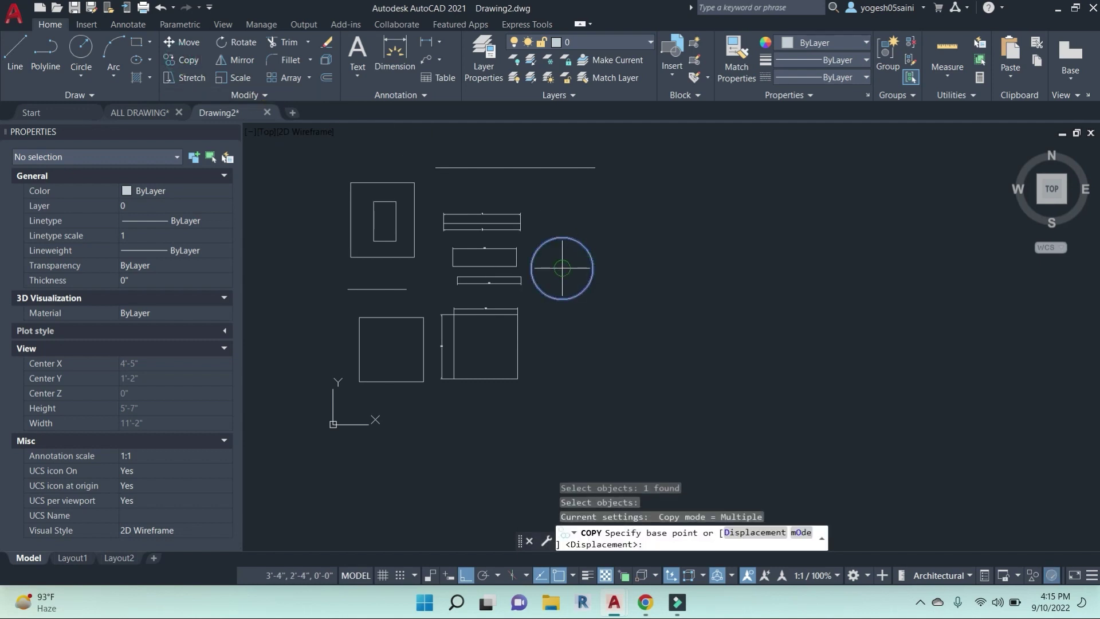
left_click(562, 267)
left_click(703, 268)
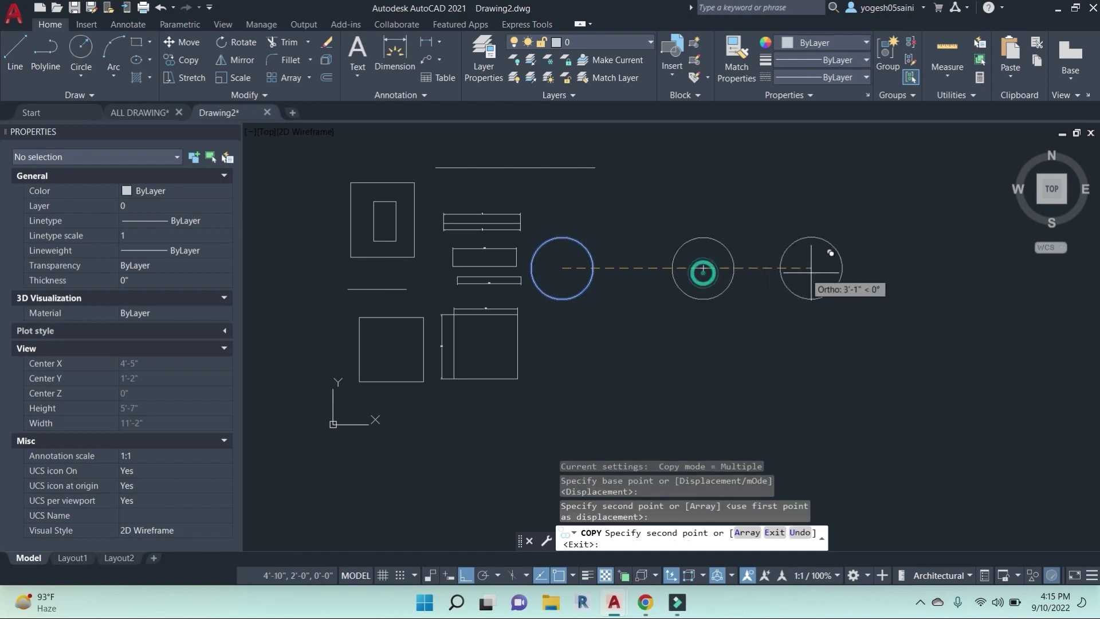
left_click(885, 267)
middle_click_drag(882, 275, 552, 252)
left_click(753, 286)
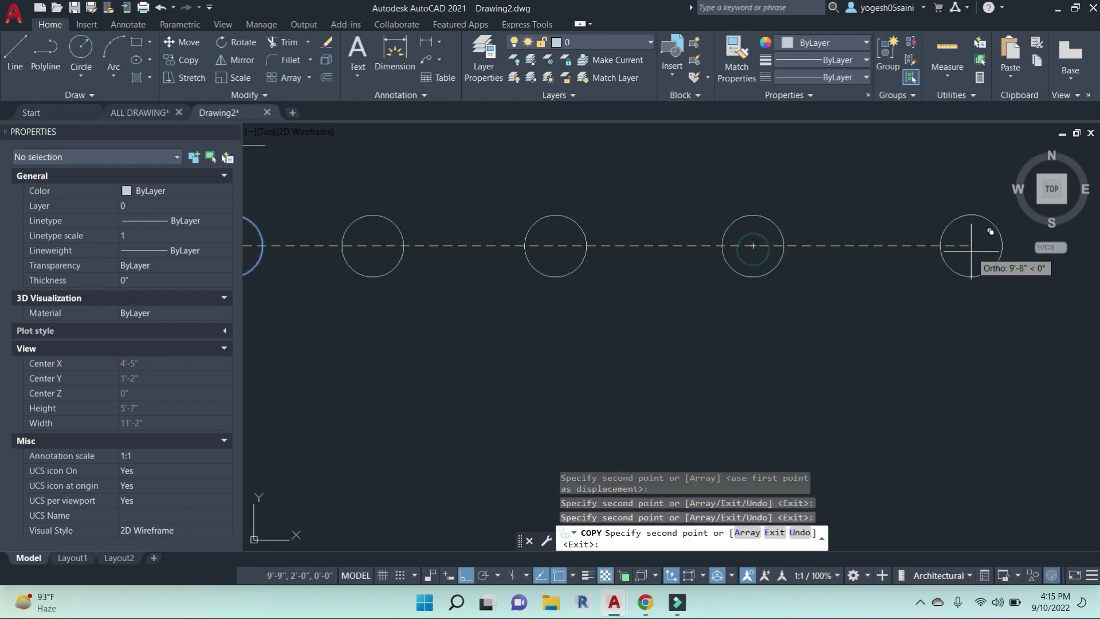
left_click(948, 286)
left_click(862, 367)
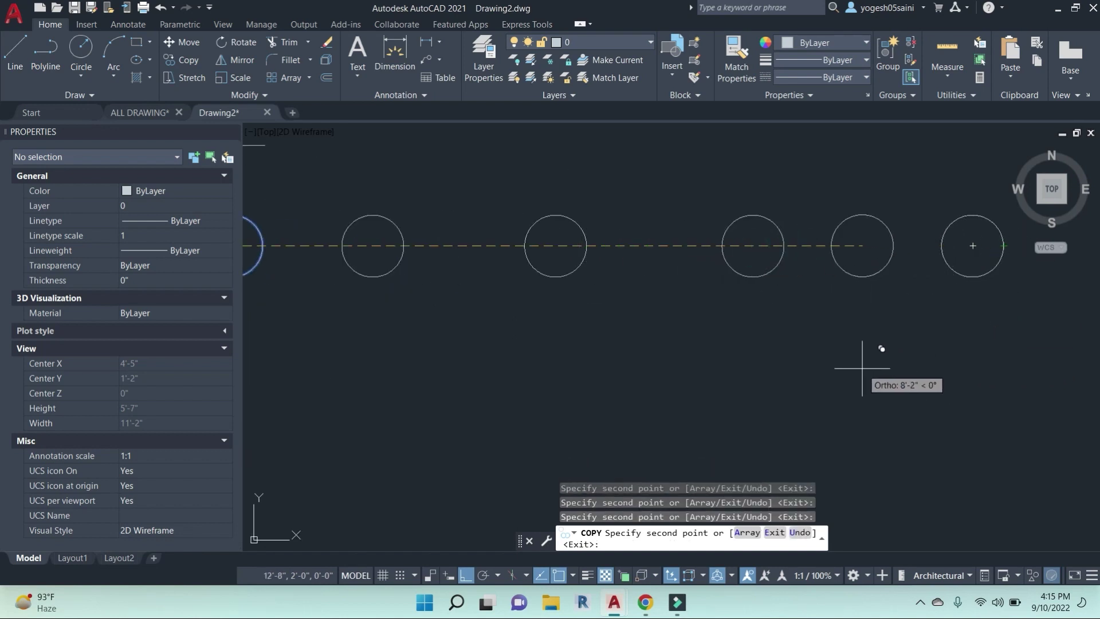
left_click(659, 355)
key("Escape")
key("Escape")
scroll(587, 338, "down", 4)
key("Escape")
key("Escape")
Copy the third circle of the row straight up once, with copy mode set to Single and its centre as base point.
type("c")
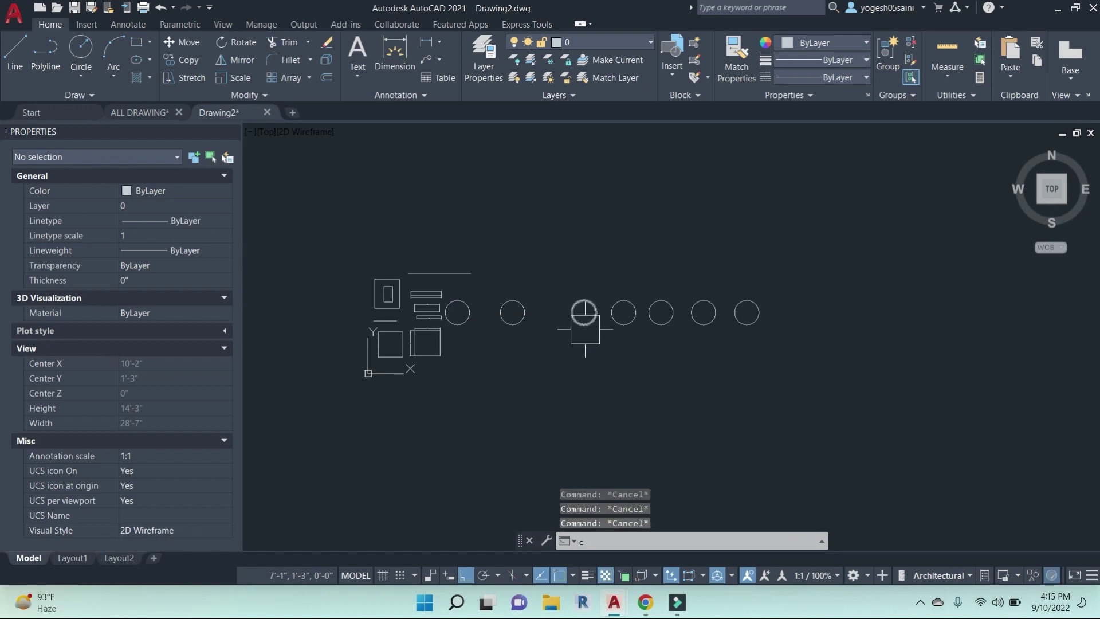
type("o")
key("Return")
left_click(584, 312)
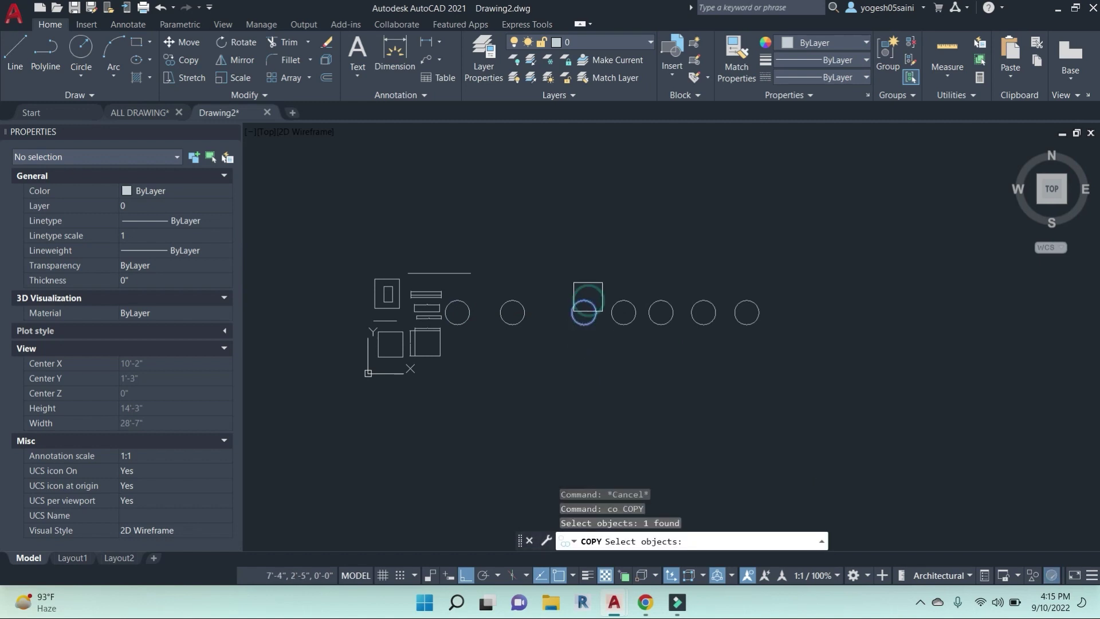
key("Return")
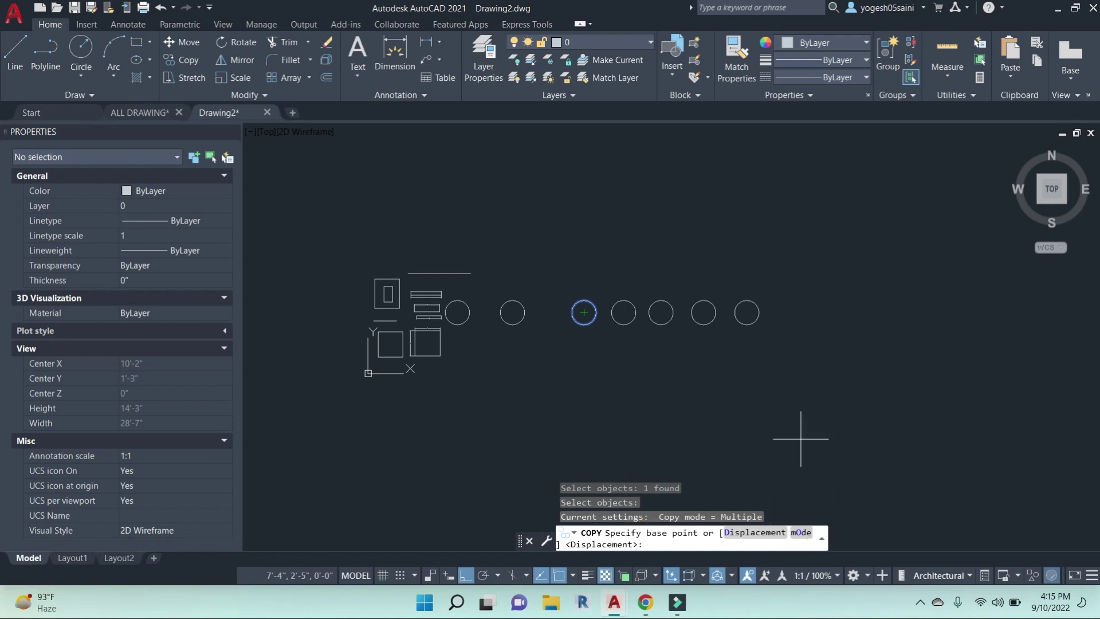
left_click(804, 532)
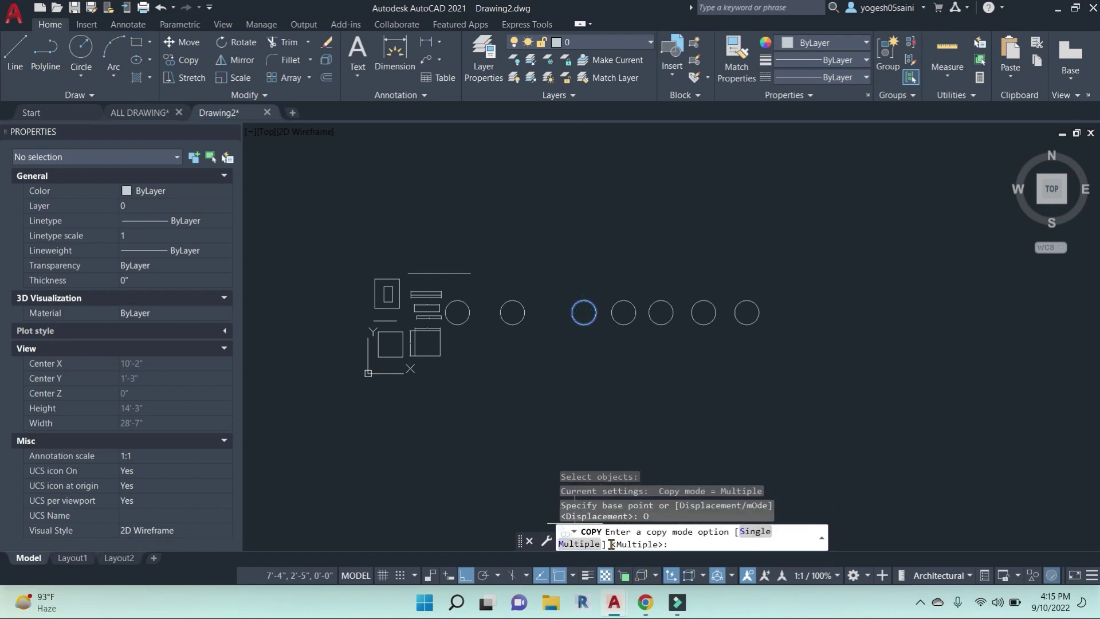
left_click(756, 532)
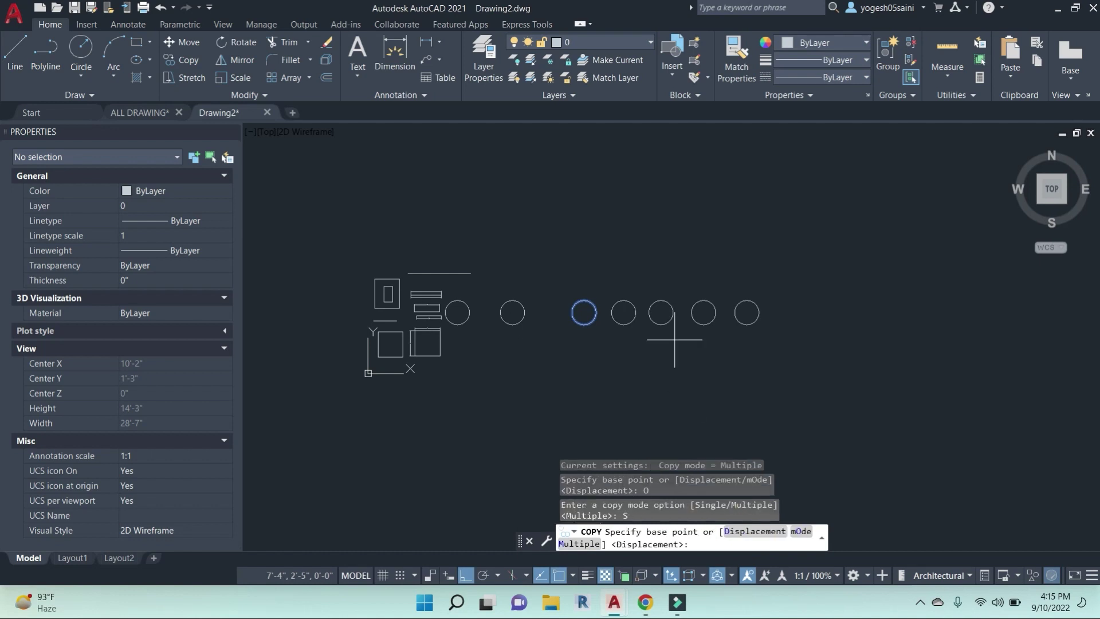
left_click(583, 312)
left_click(583, 220)
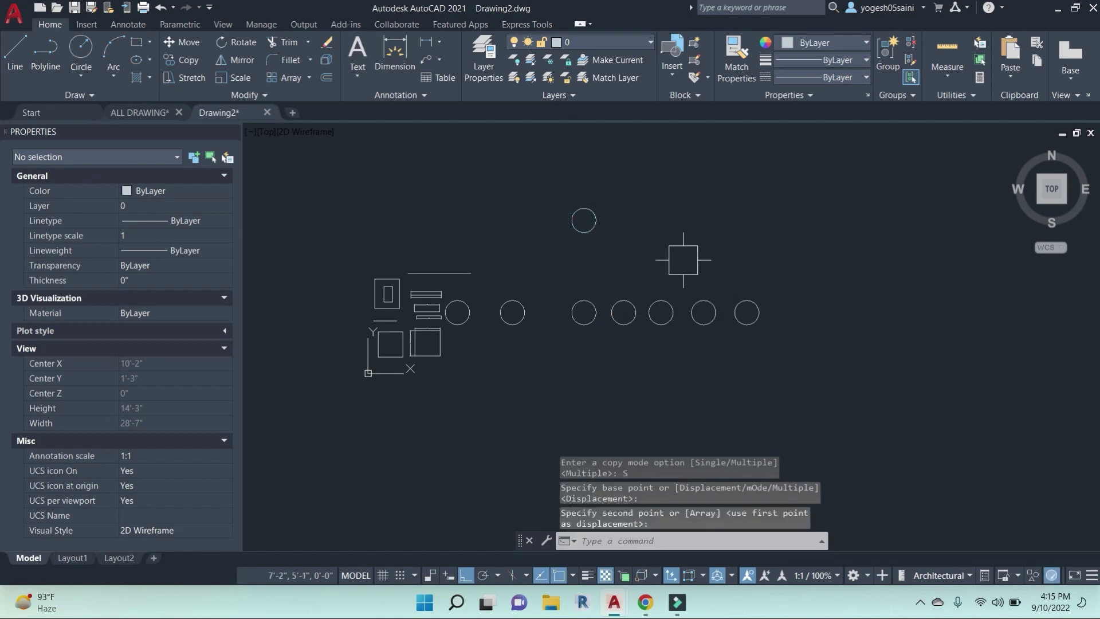
key("Escape")
key("Escape")
key("Escape")
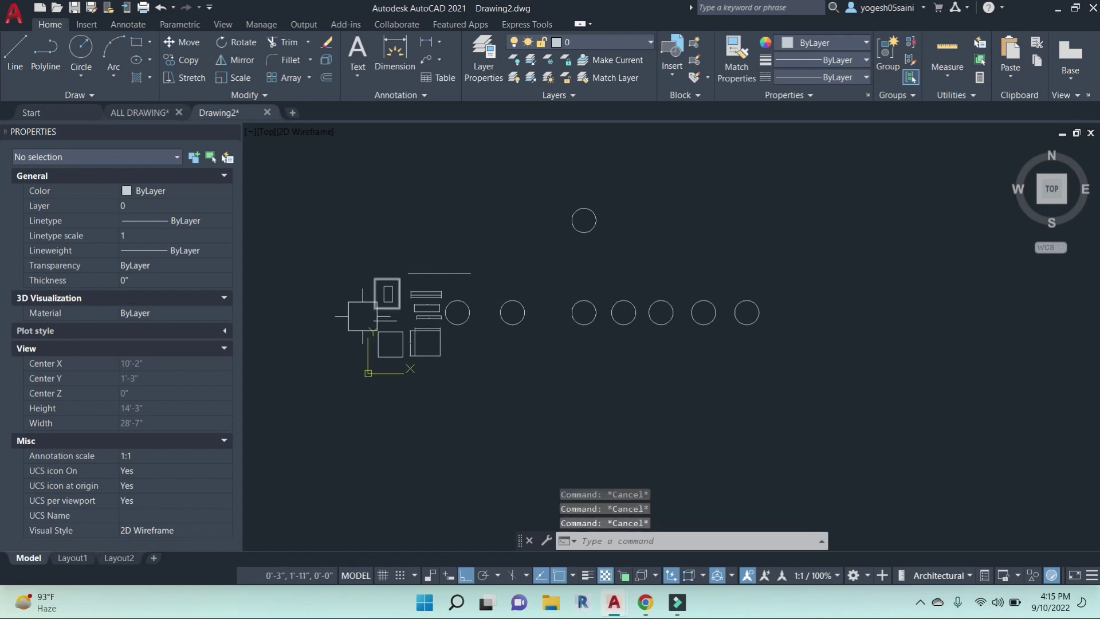
Use Stretch with a crossing window enclosing both nested rectangles completely, and shift them straight up.
scroll(378, 321, "up", 4)
middle_click_drag(783, 377, 751, 375)
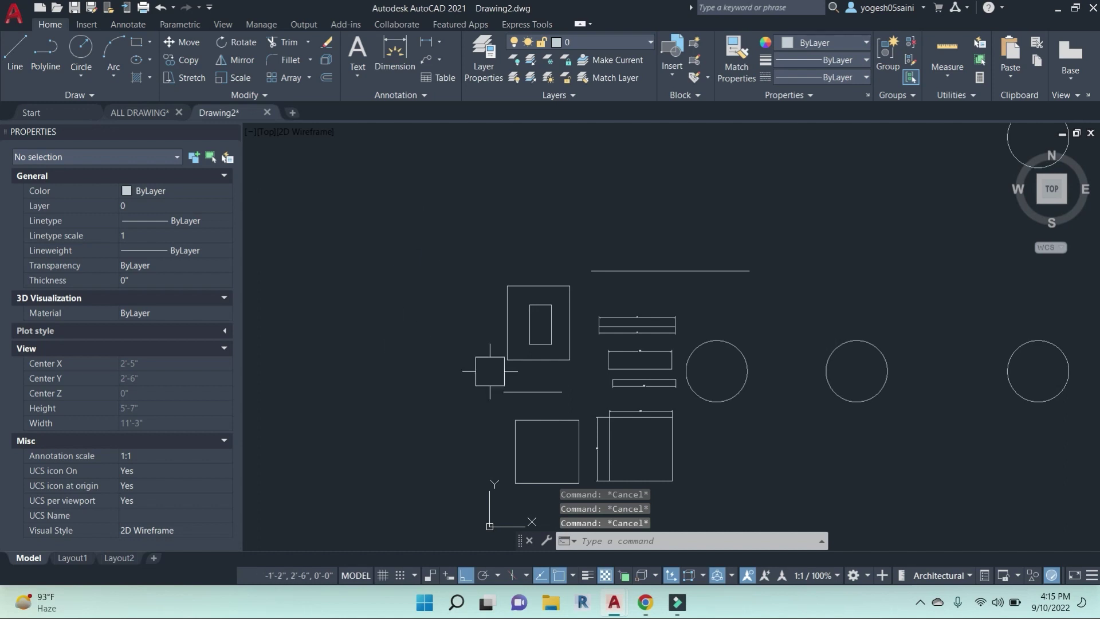
scroll(490, 371, "up", 2)
type("s")
key("Return")
left_click(588, 374)
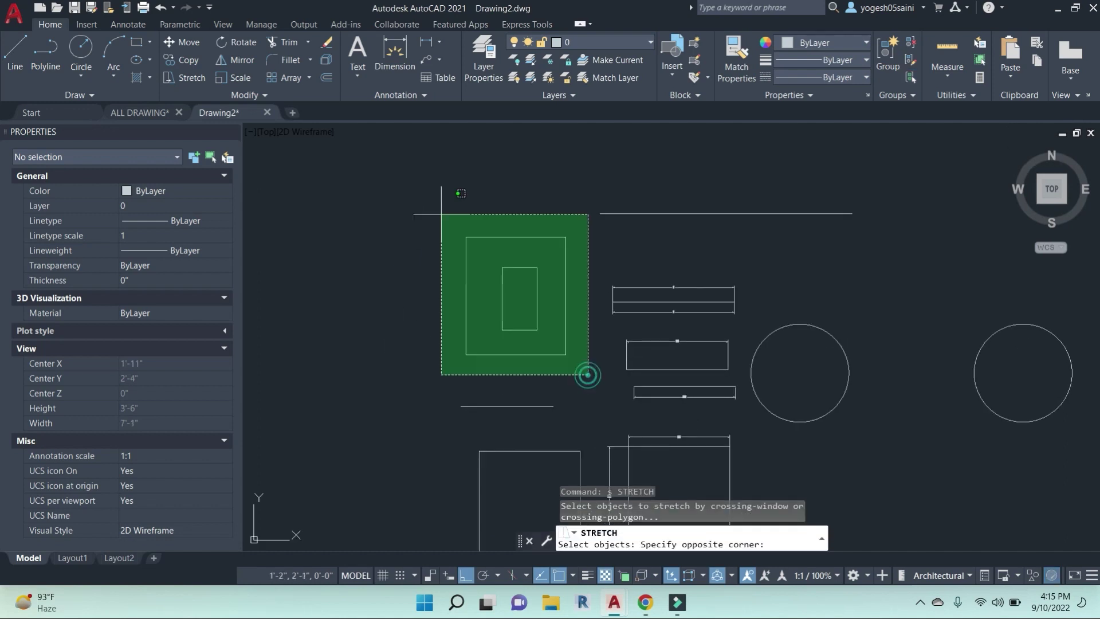
left_click(441, 214)
key("Return")
left_click(635, 246)
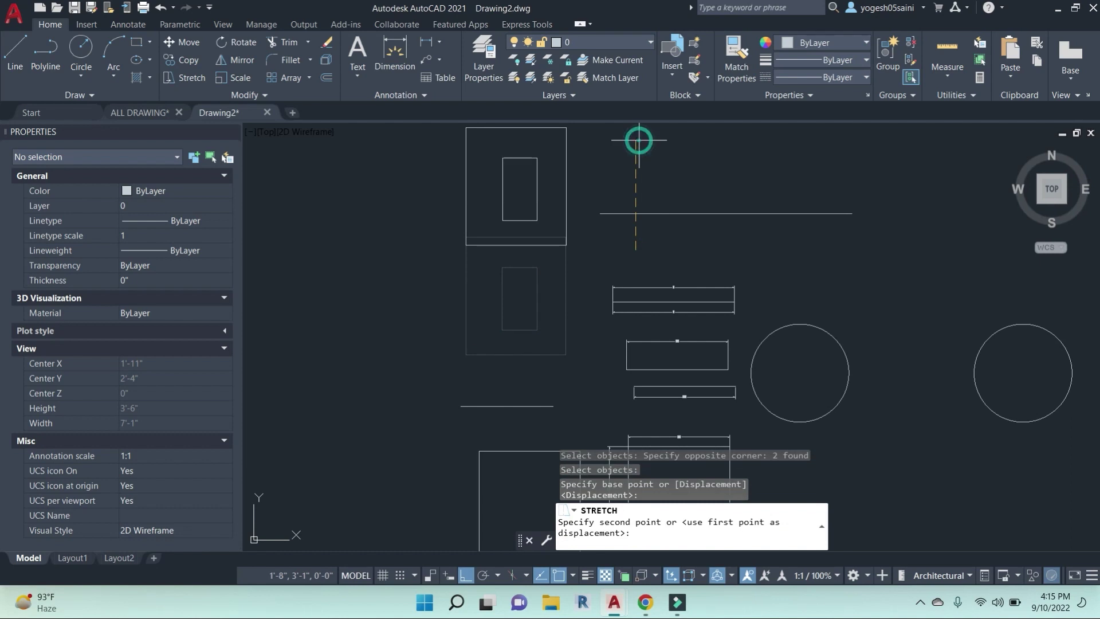
key("Escape")
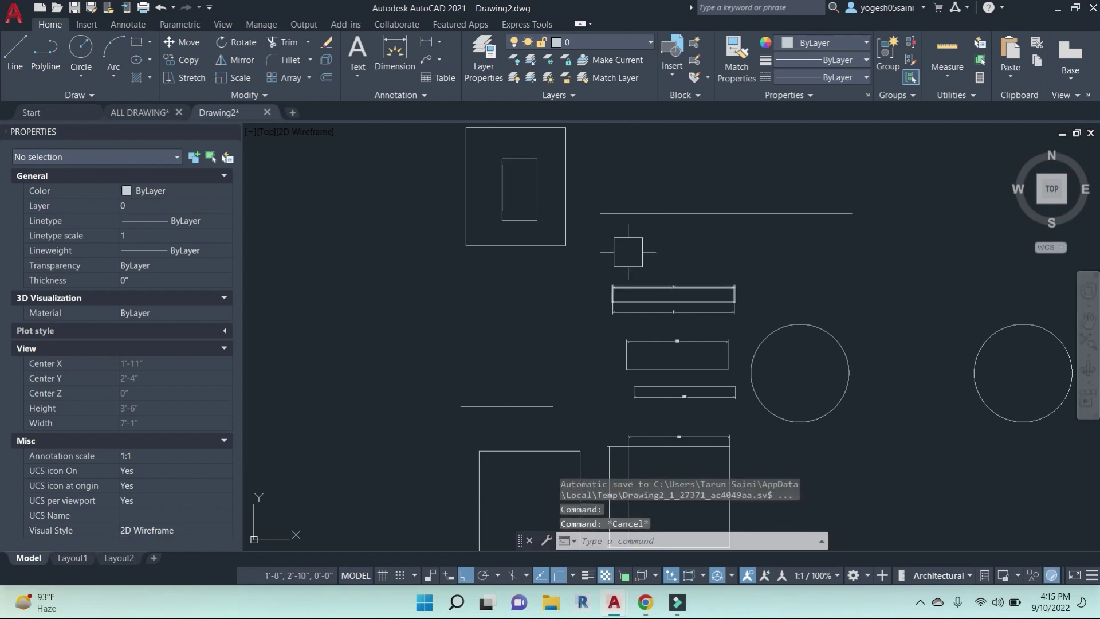
middle_click_drag(628, 252, 615, 323)
key("Escape")
key("Escape")
type("s")
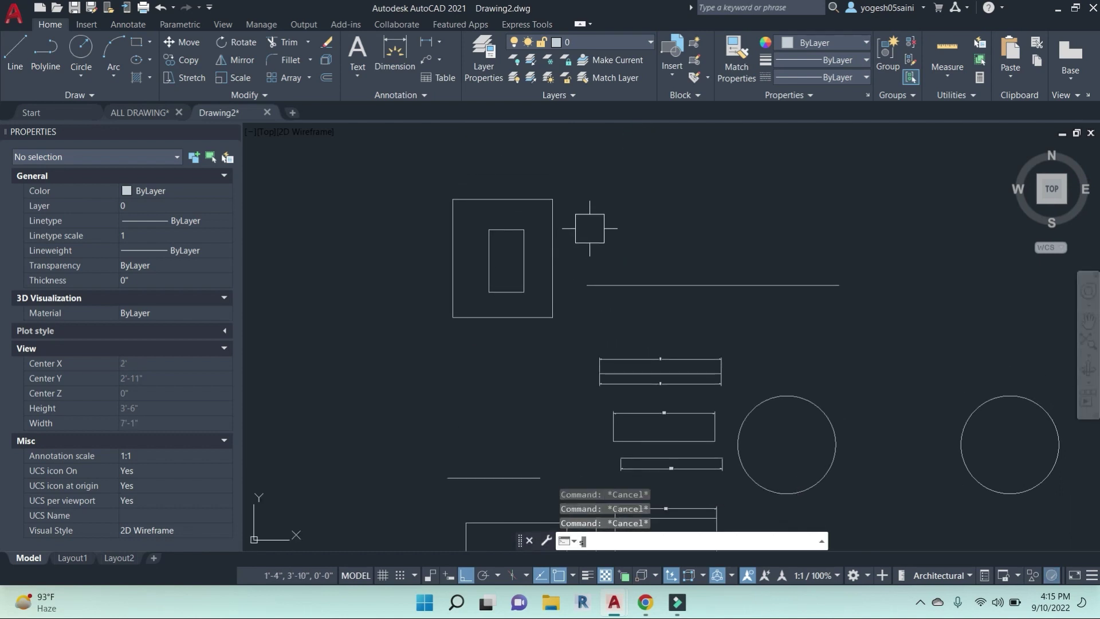
key("Return")
key("Escape")
key("Escape")
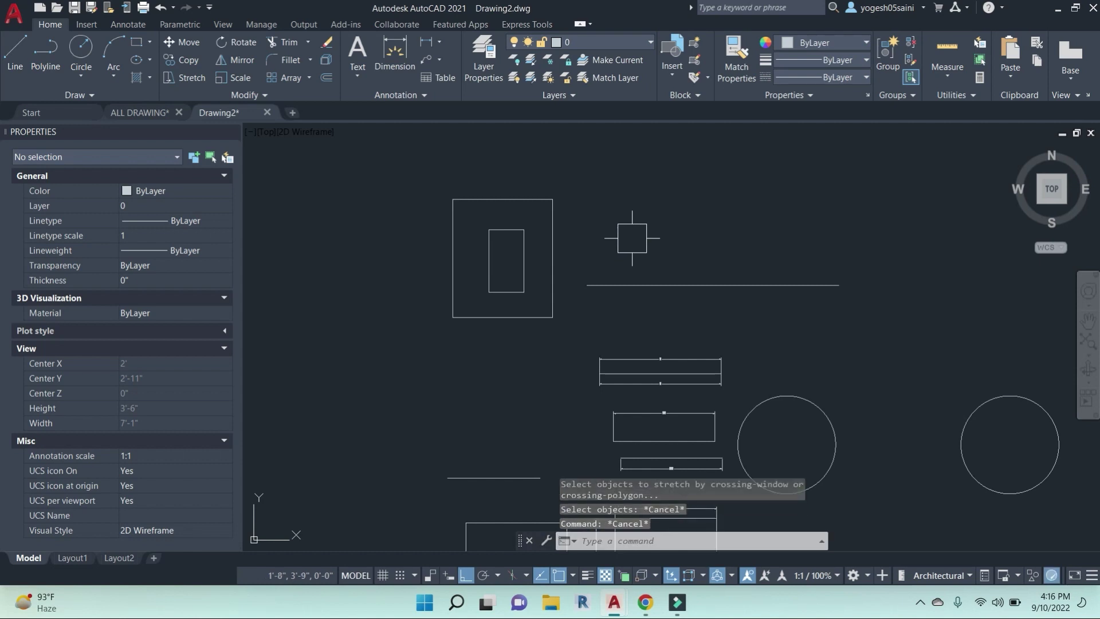
Stretch the upper part of the nested rectangles straight up by about 3'-2", selecting only their upper corners with a crossing window.
type("s")
key("Return")
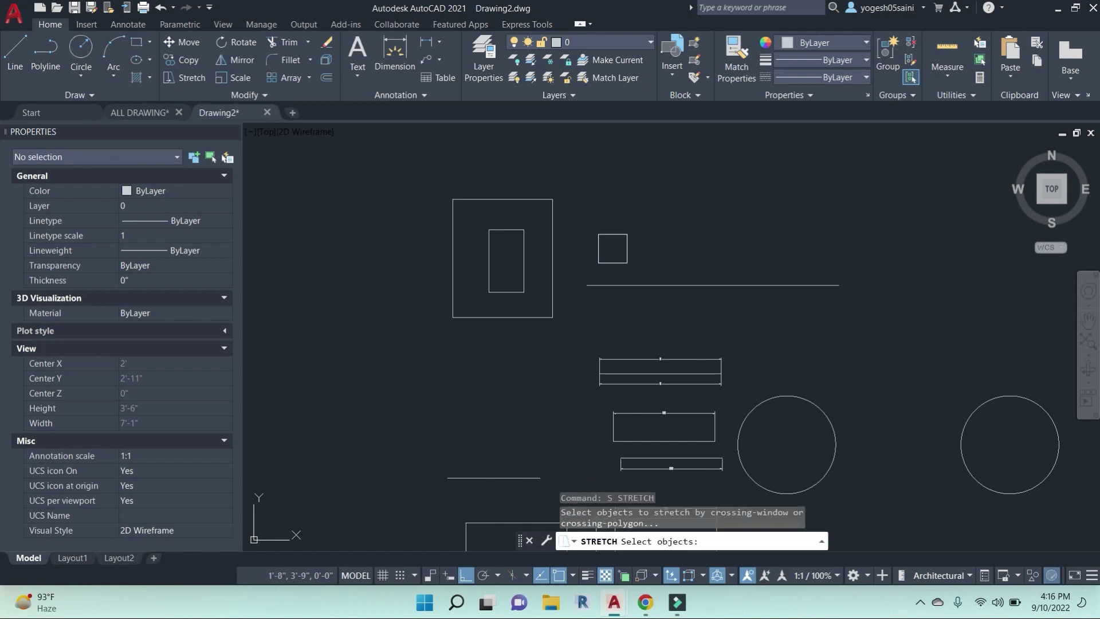
left_click(612, 248)
left_click(332, 147)
middle_click_drag(671, 237, 629, 331)
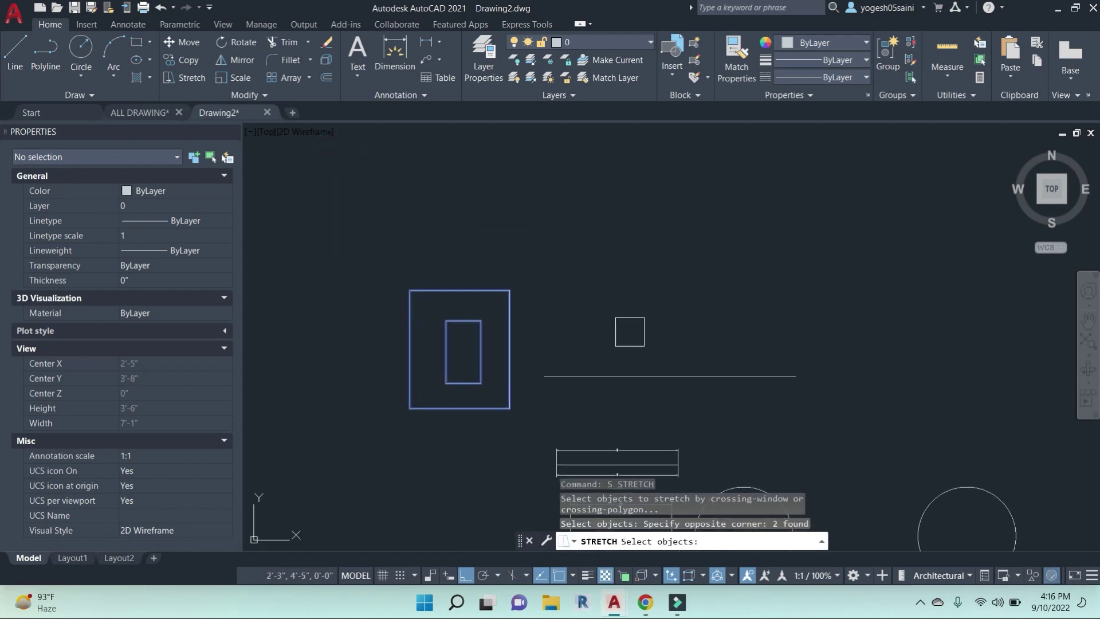
key("Return")
left_click(670, 307)
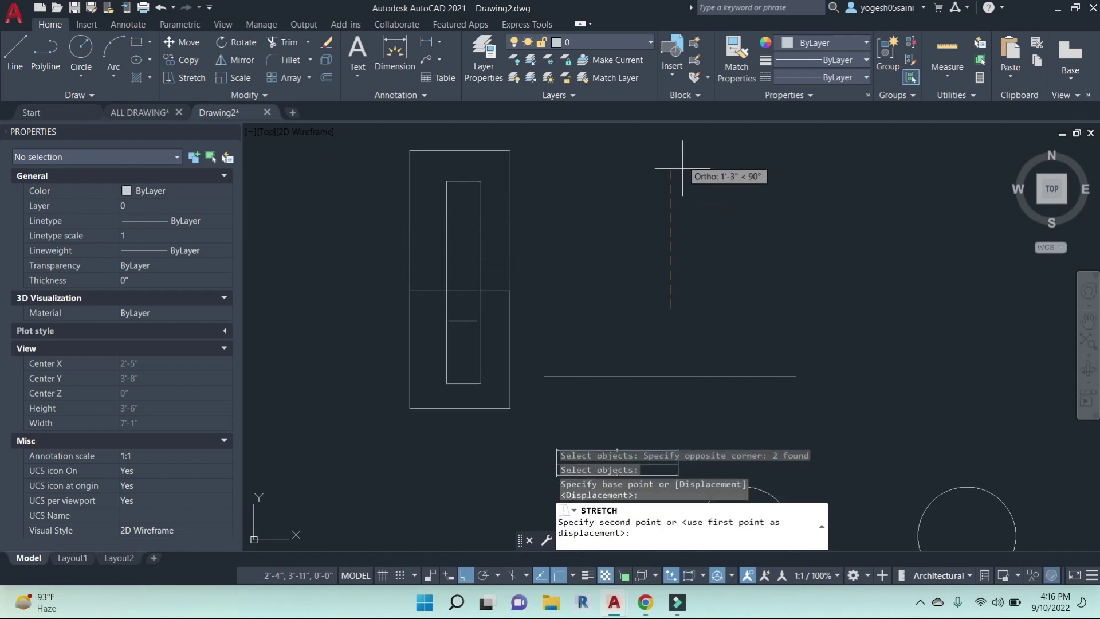
scroll(695, 182, "down", 3)
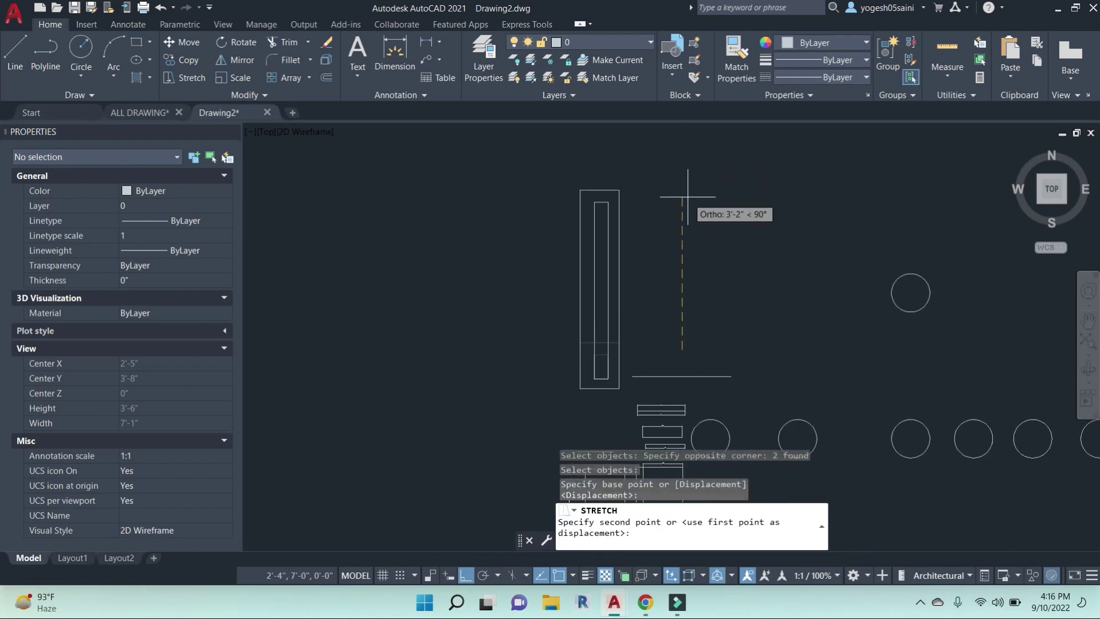
key("Escape")
key("Escape")
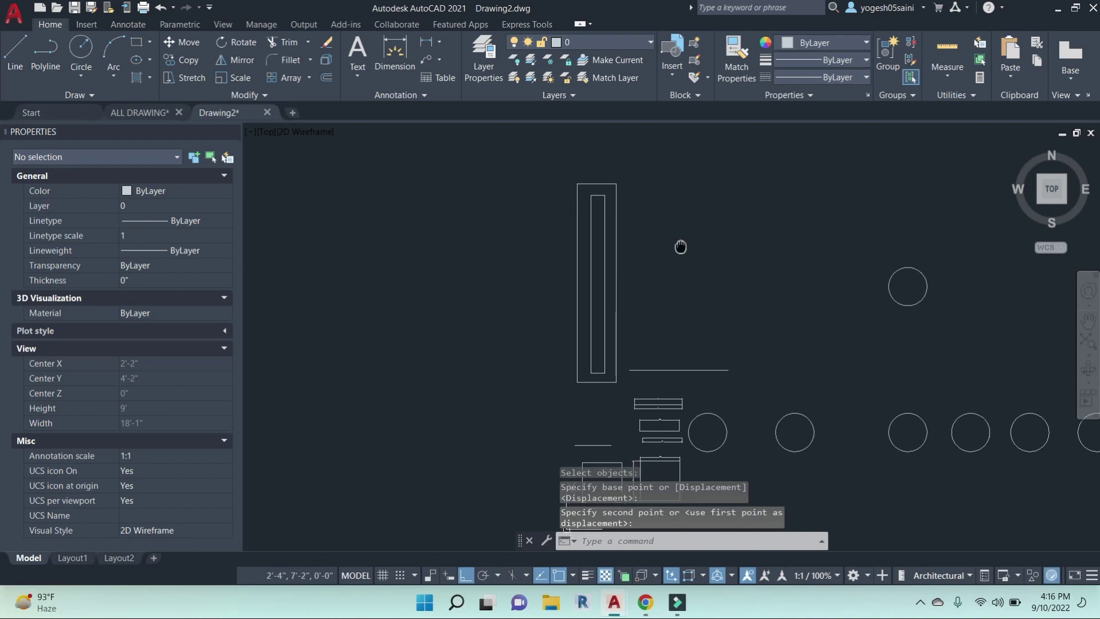
middle_click_drag(621, 363, 607, 322)
key("Return")
key("Escape")
key("Escape")
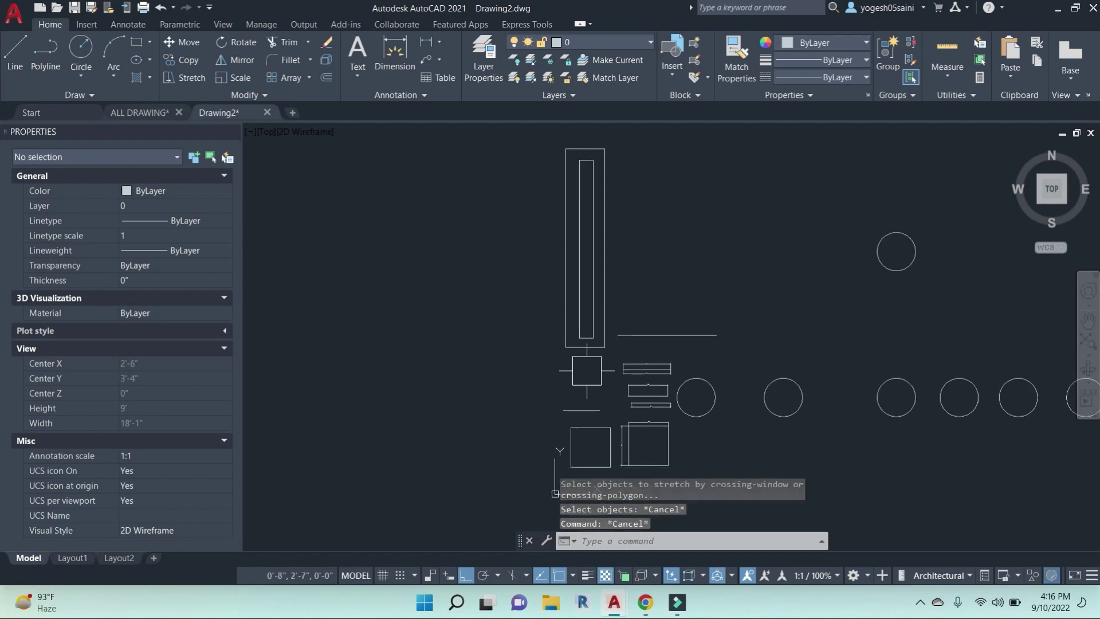
Stretch the left side of the nested rectangles horizontally to the left, selecting only their left corners with a crossing window.
type("s")
key("Return")
left_click(580, 372)
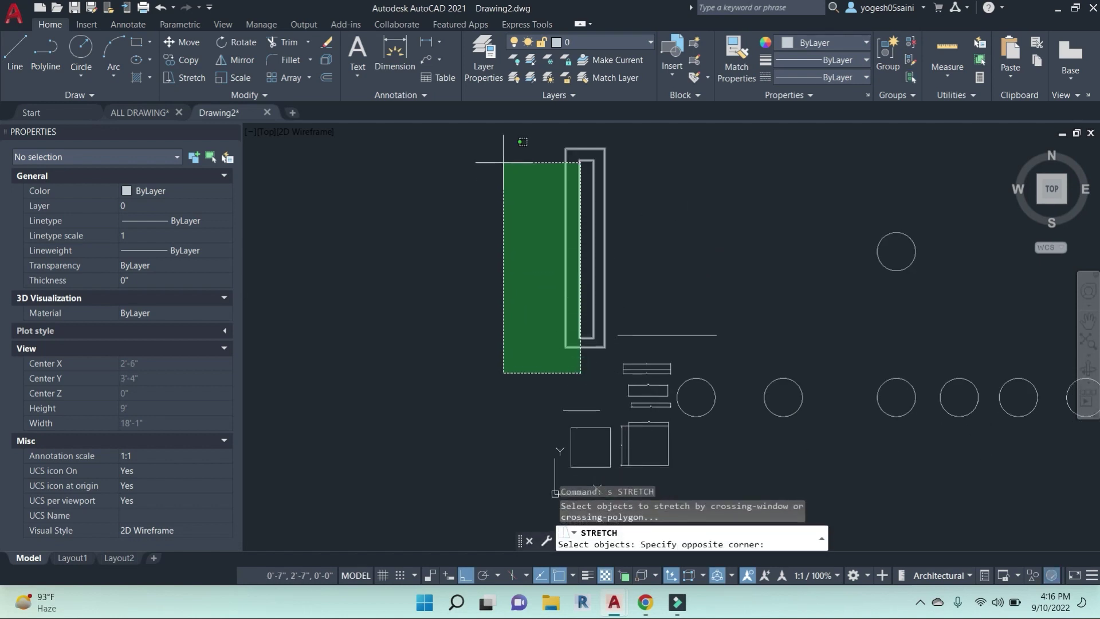
left_click(501, 136)
key("Return")
left_click(476, 204)
left_click(316, 204)
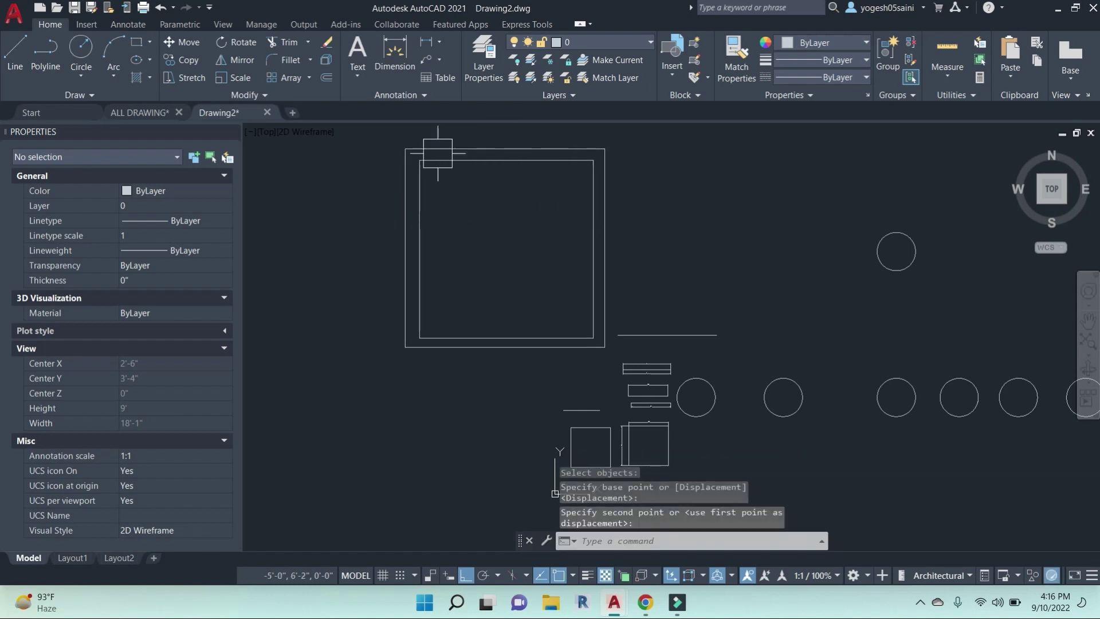
key("Escape")
Rotate both nested squares about their outer upper-left corner by about 212° with Ortho turned off.
scroll(516, 284, "down", 5)
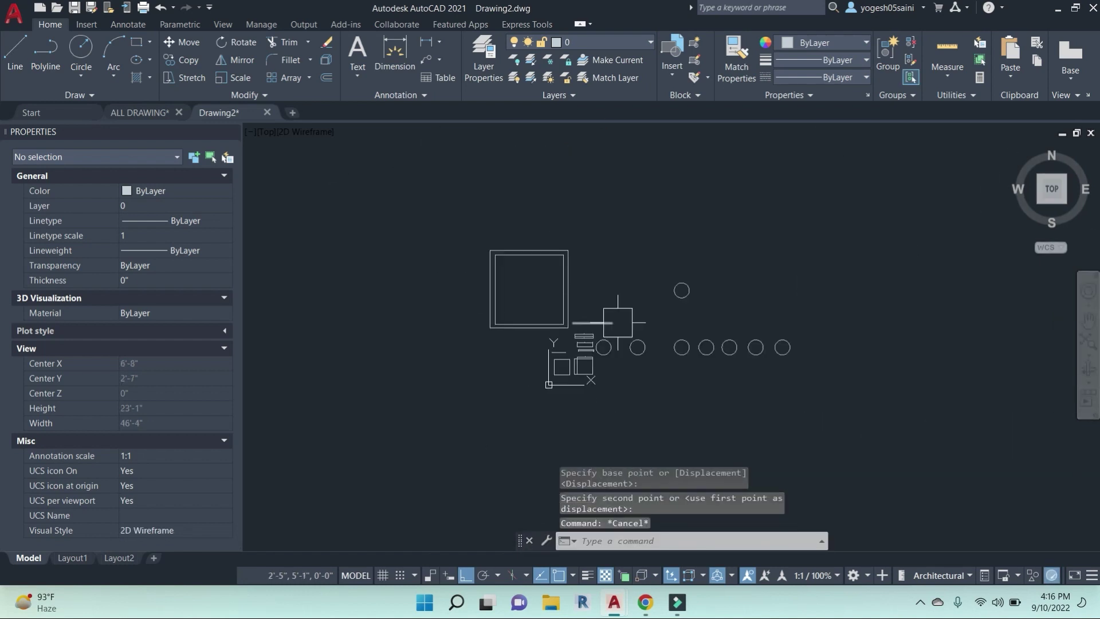
scroll(598, 344, "up", 5)
scroll(598, 343, "up", 4)
scroll(668, 294, "down", 4)
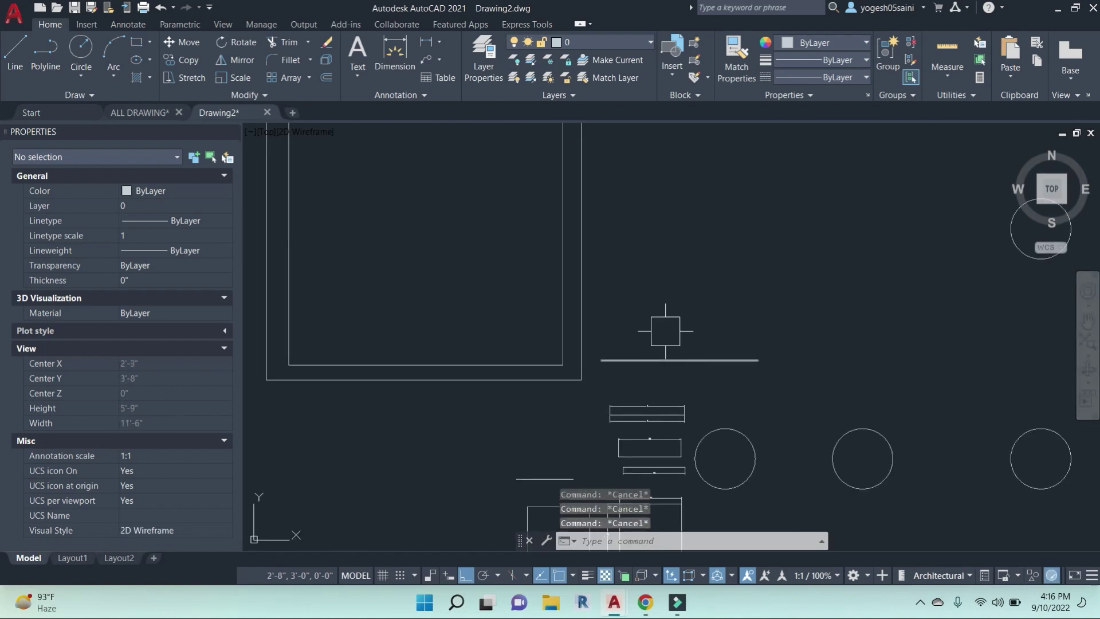
left_click(667, 293)
left_click(535, 215)
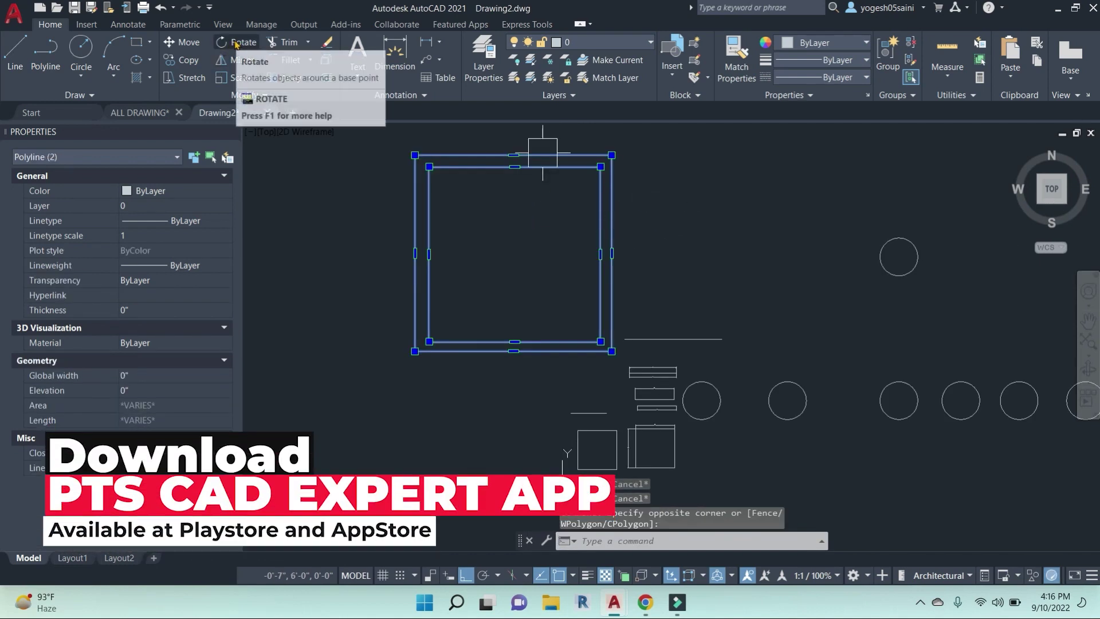
type("ro")
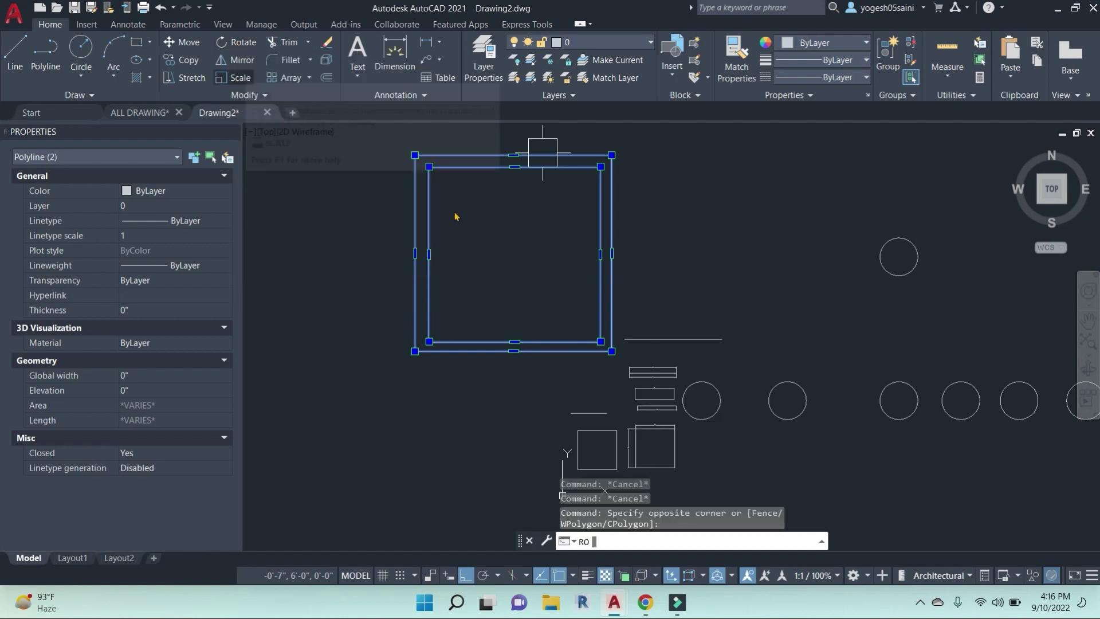
key("Return")
middle_click_drag(454, 216, 539, 273)
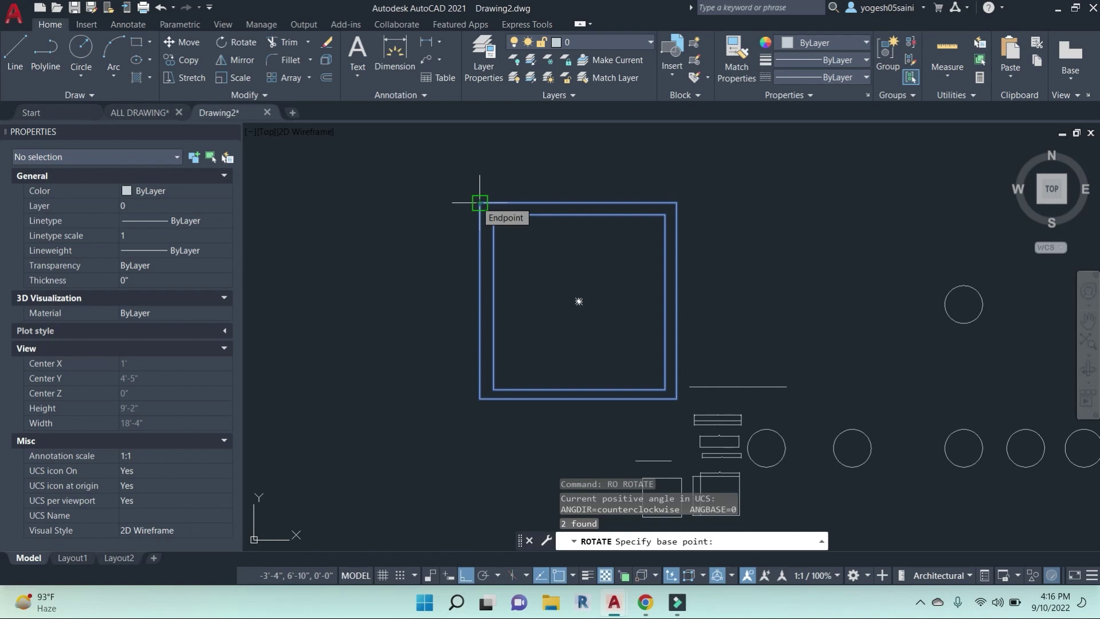
scroll(479, 203, "down", 2)
middle_click_drag(480, 199, 541, 319)
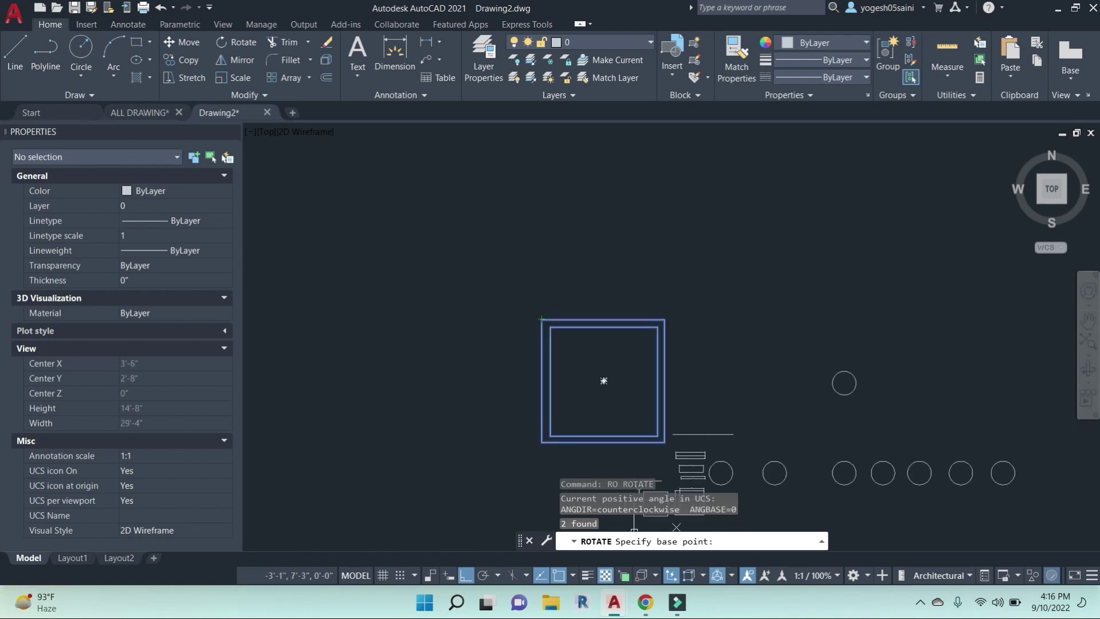
left_click(541, 319)
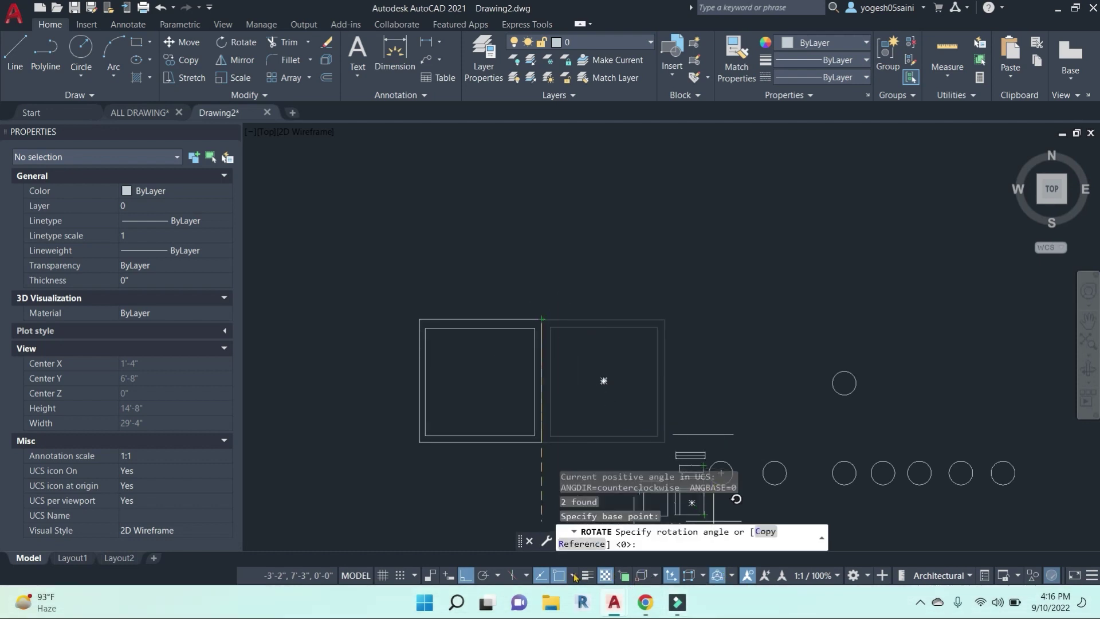
left_click(465, 576)
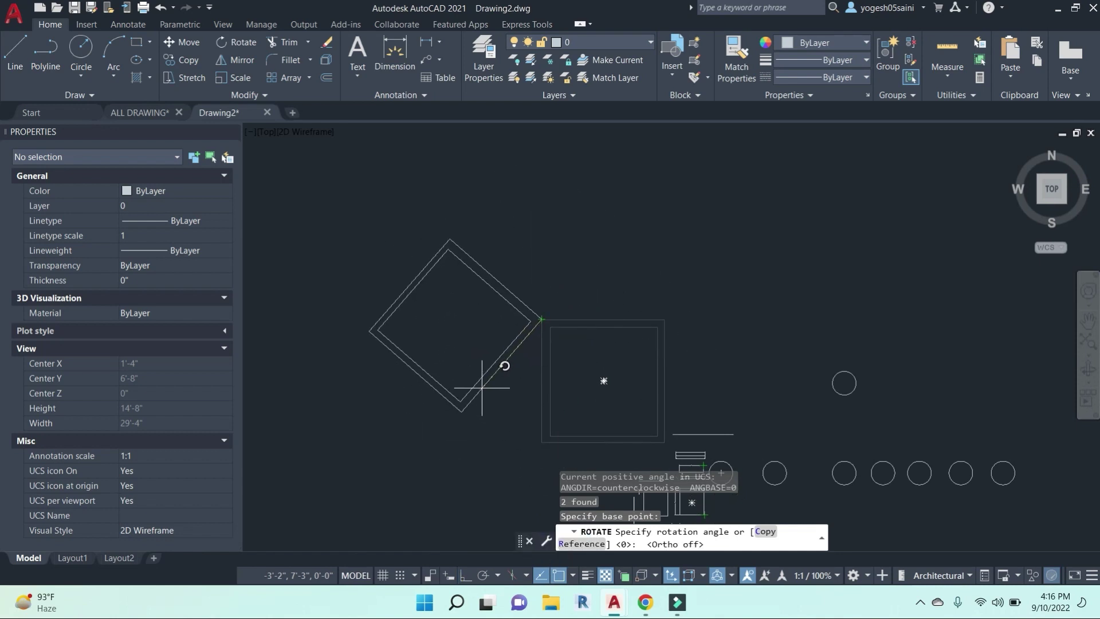
left_click(439, 385)
left_click(613, 385)
left_click(304, 255)
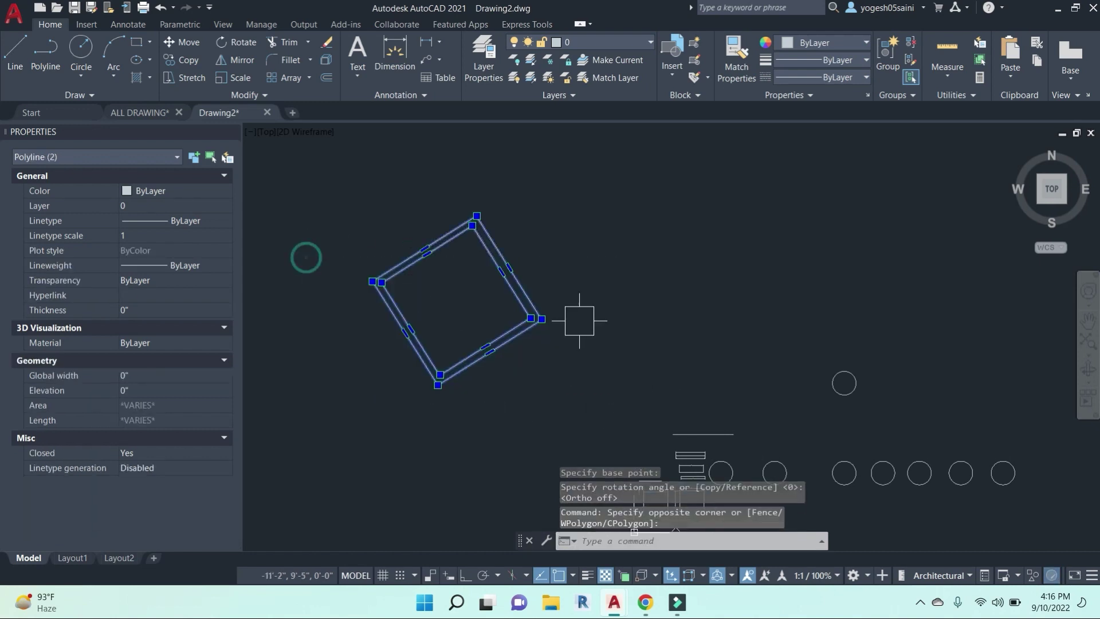
type("ro")
key("Escape")
key("Escape")
Rotate the tilted squares about their rightmost corner with the Reference option, aligning the outer edge towards the topmost corner to horizontal with Ortho on.
left_click(613, 358)
left_click(404, 266)
type("ro")
key("Return")
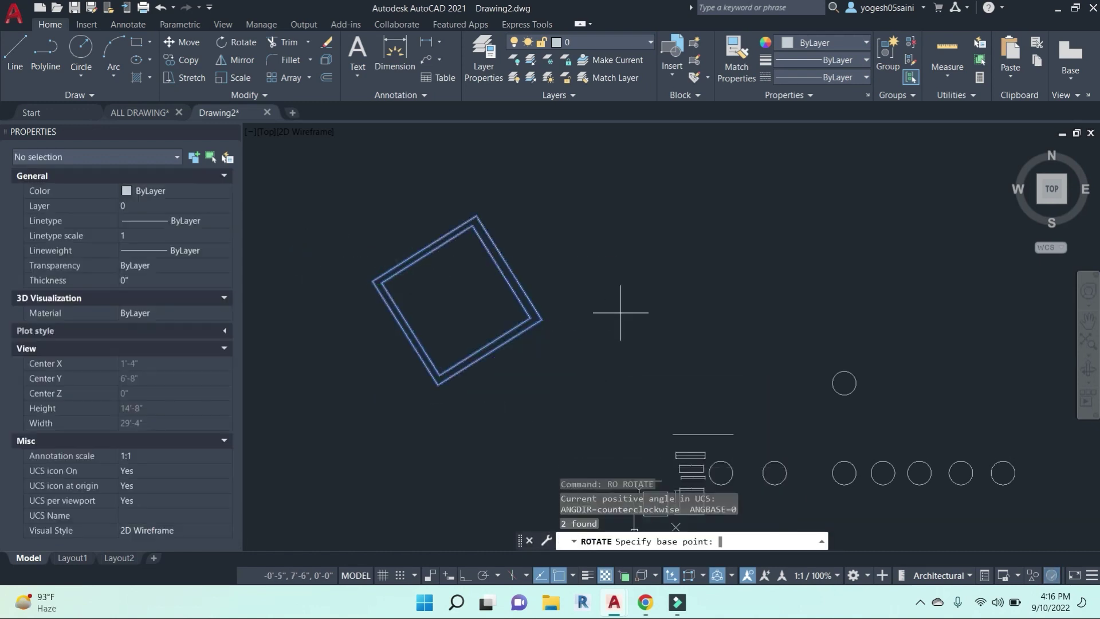
left_click(541, 319)
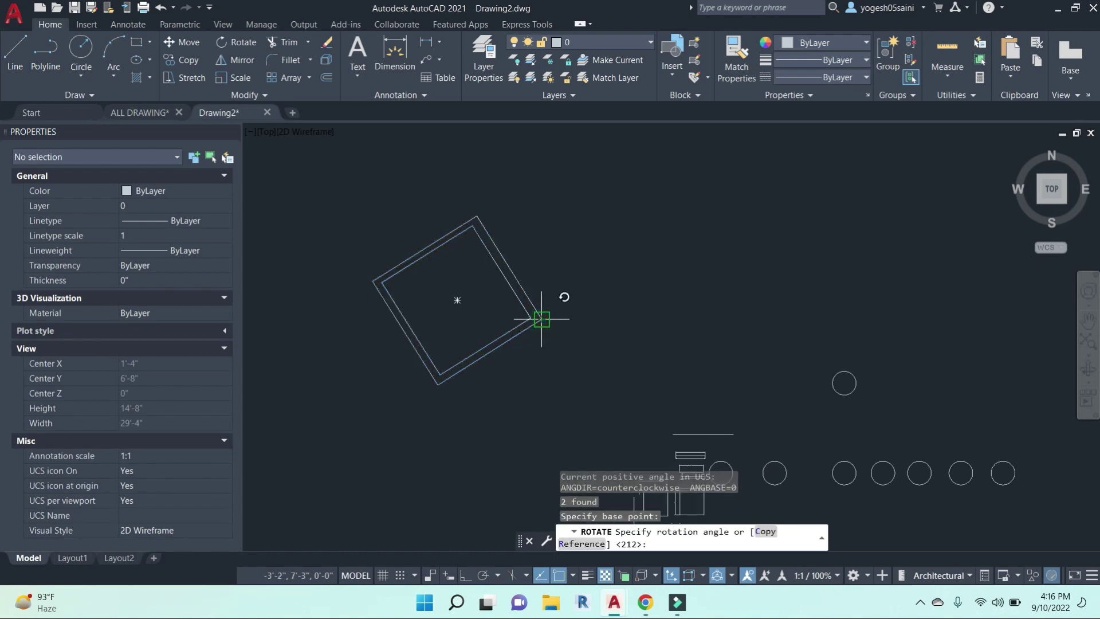
left_click(582, 544)
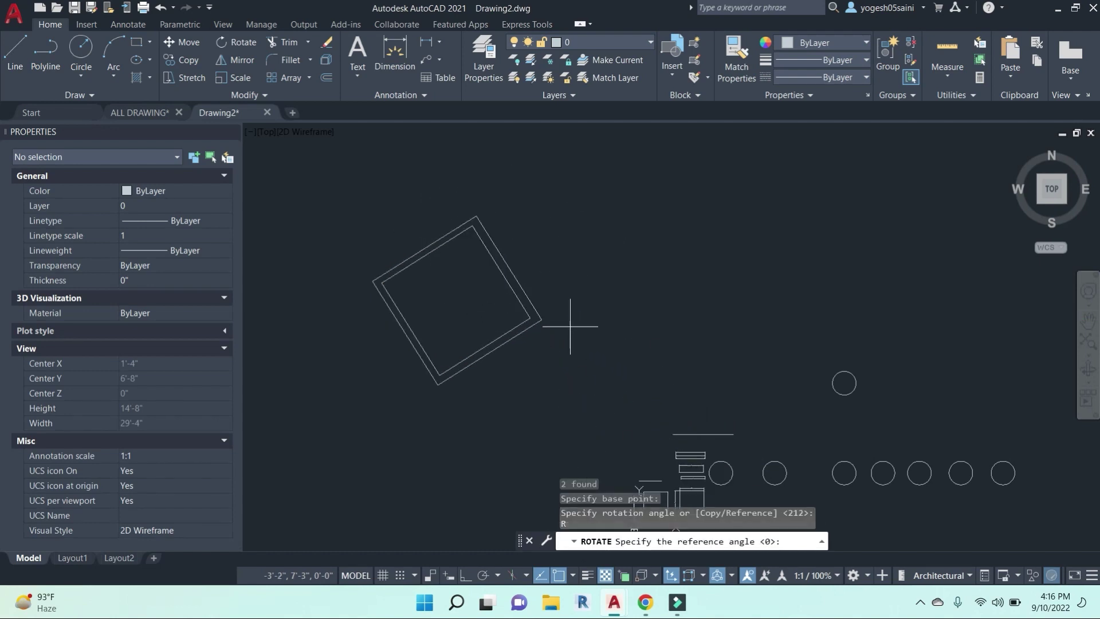
left_click(541, 319)
left_click(476, 216)
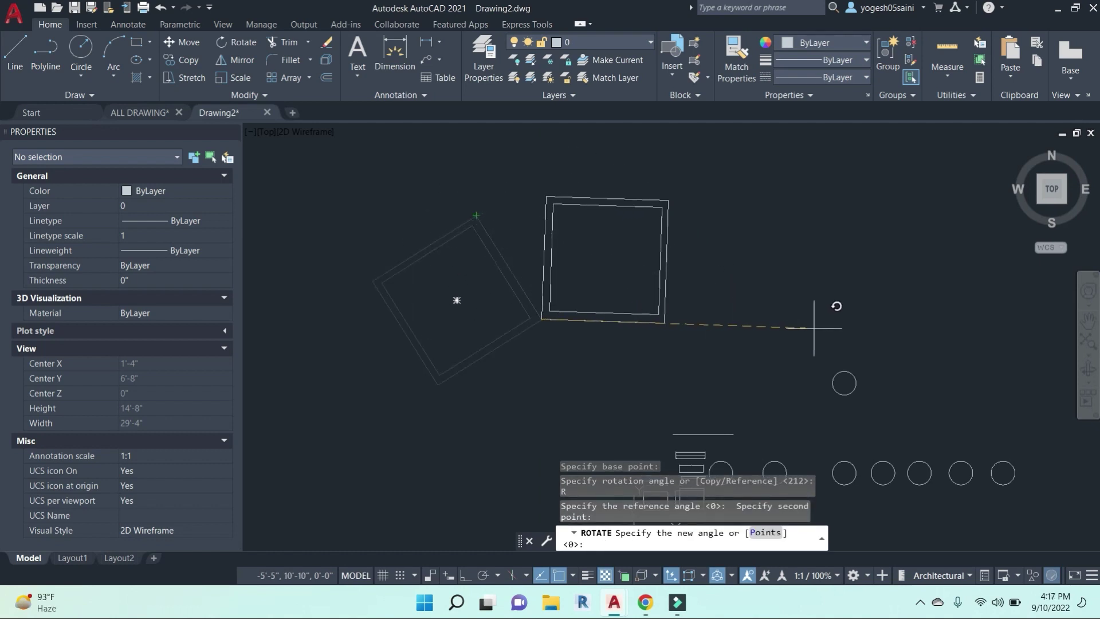
key("F8")
left_click(882, 312)
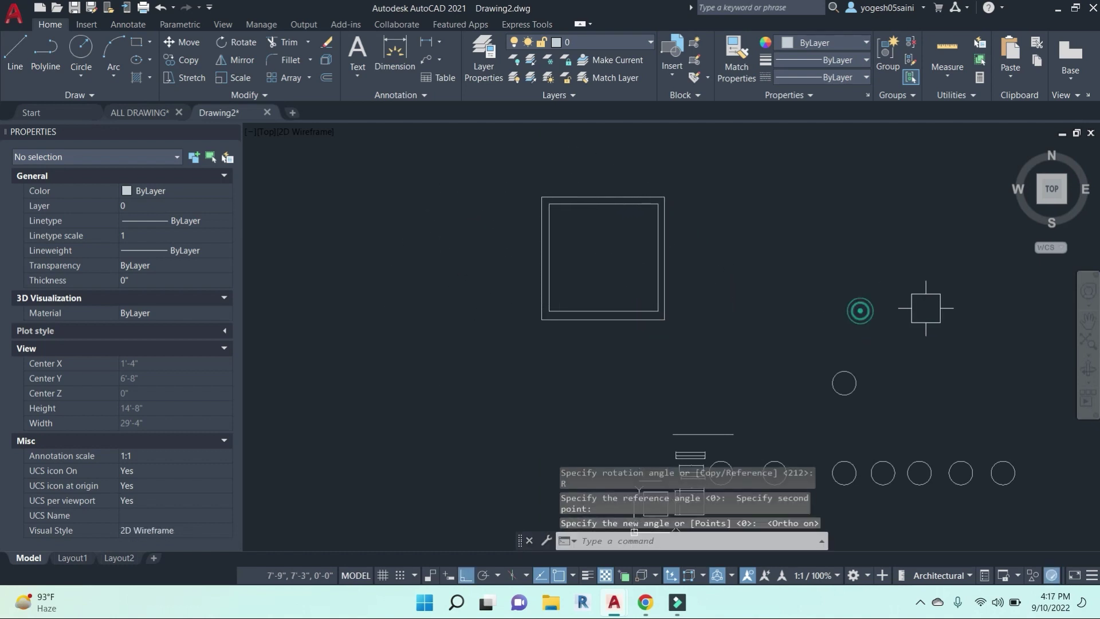
Rotate a copy of the nested squares by 180° about their outer upper-right corner, using the Copy option.
left_click(748, 319)
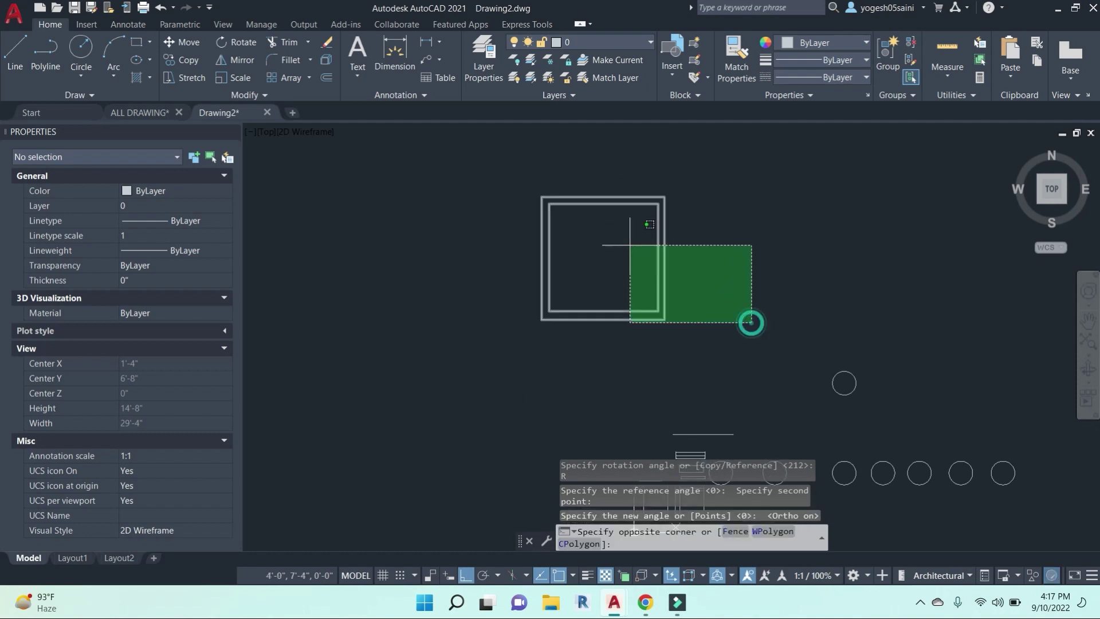
left_click(630, 240)
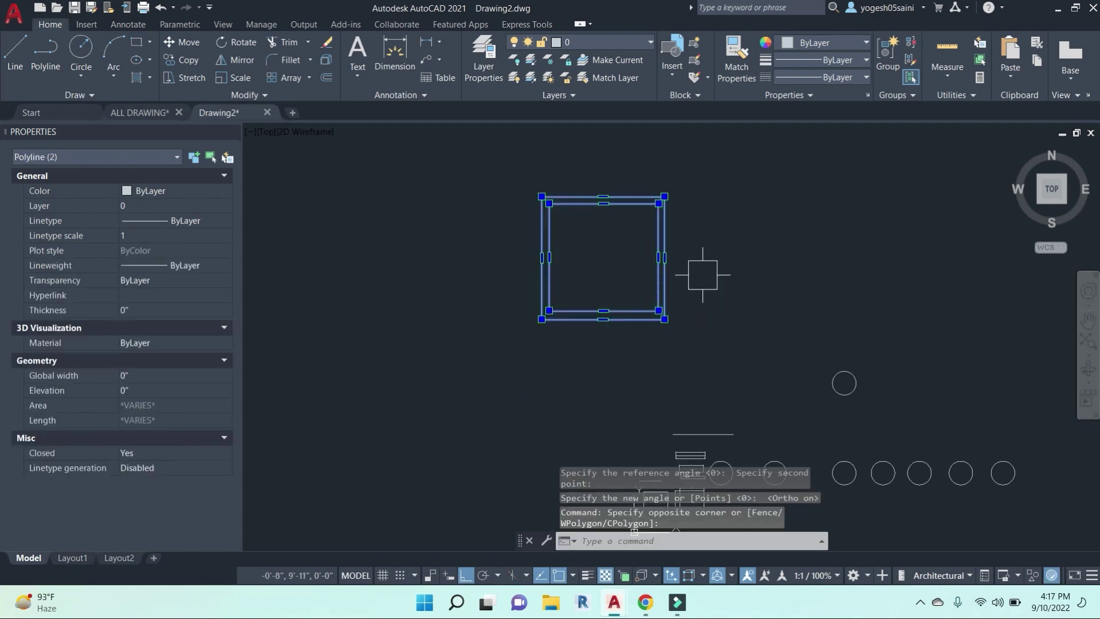
type("ro")
key("Return")
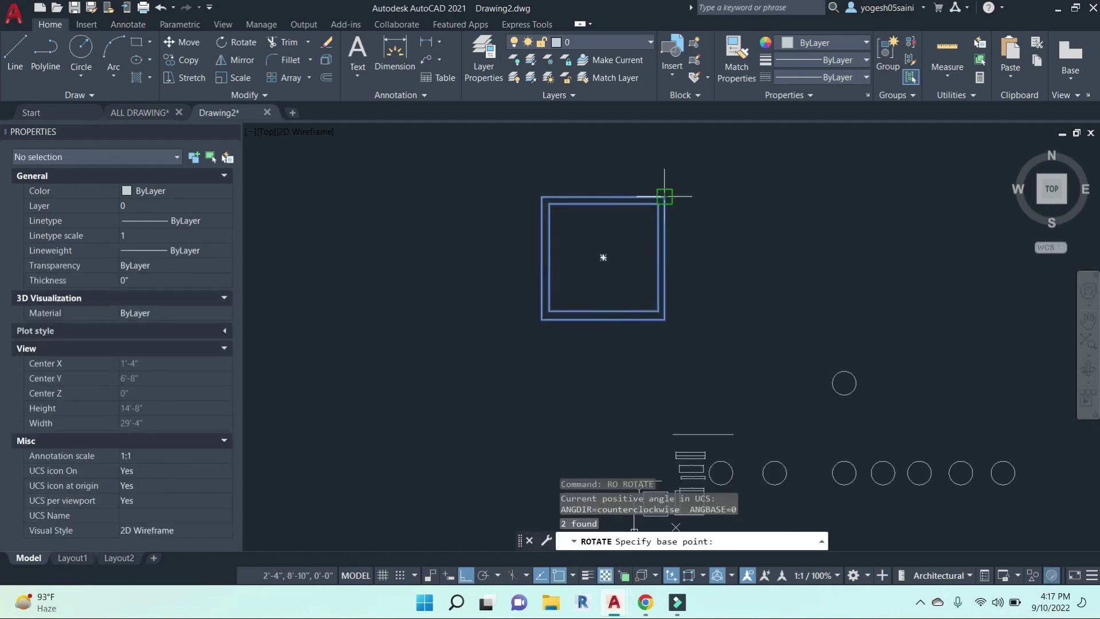
left_click(663, 197)
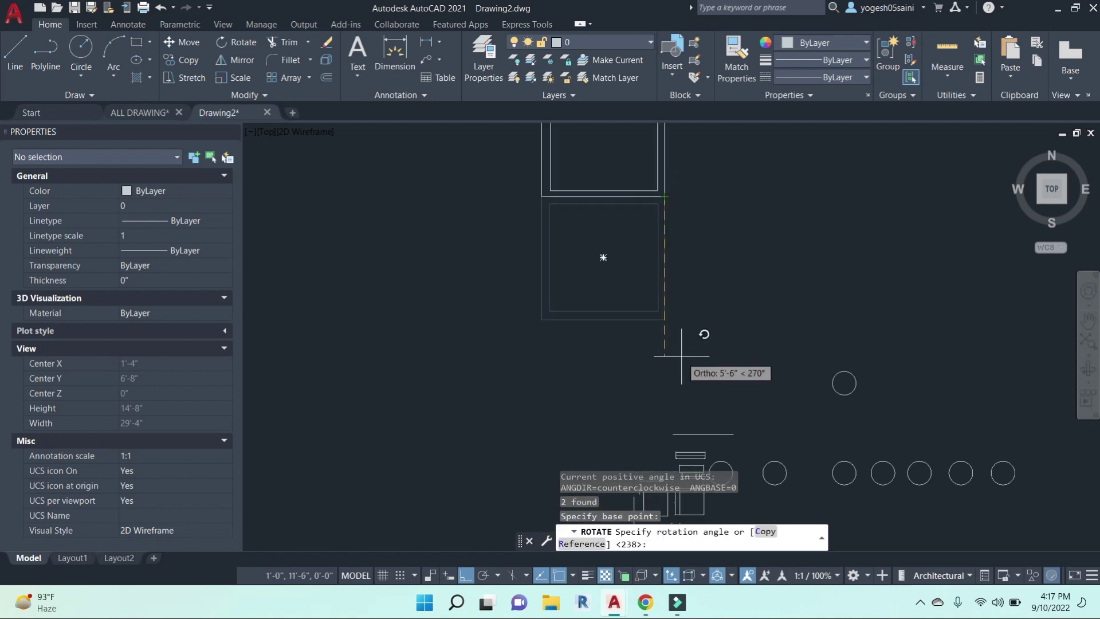
left_click(765, 531)
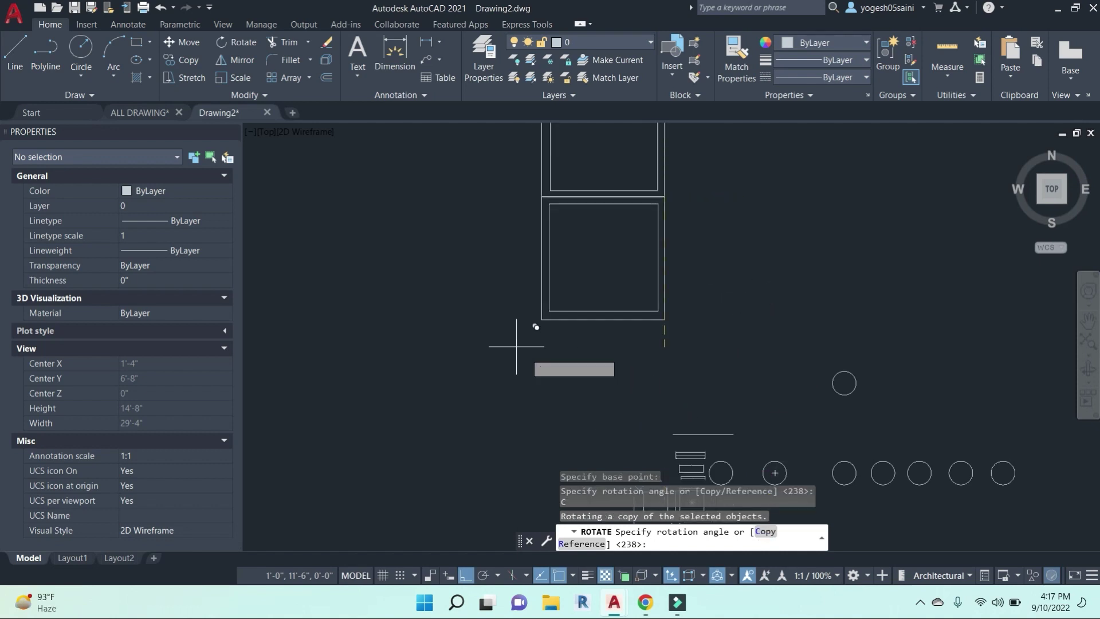
left_click(503, 307)
scroll(773, 286, "down", 2)
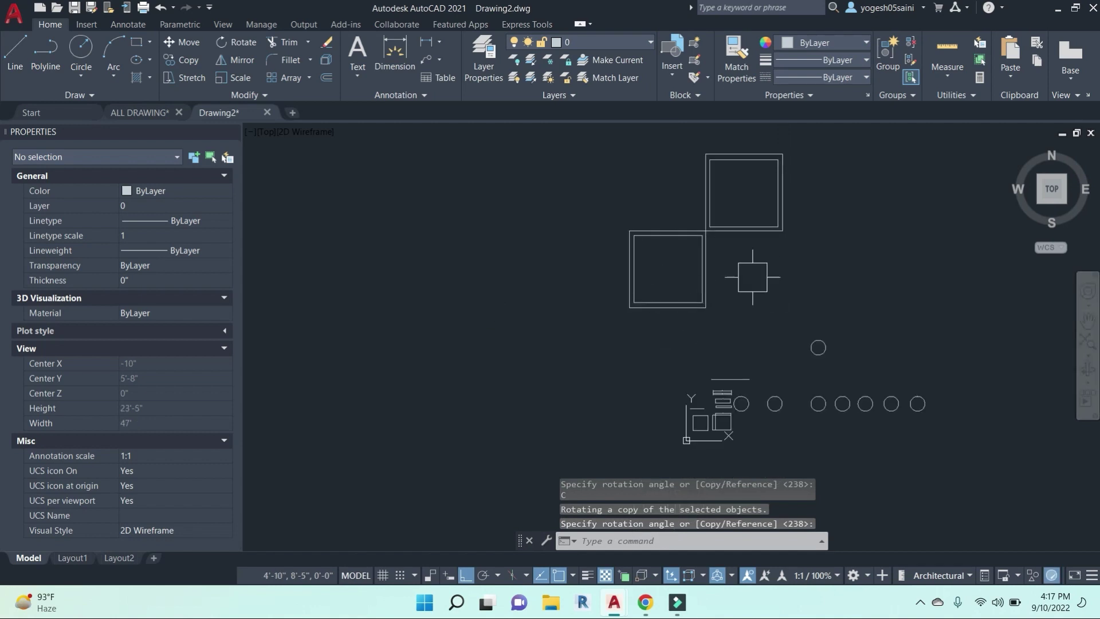
mouse_move(752, 278)
middle_mouse_down()
mouse_move(694, 277)
mouse_move(640, 324)
middle_mouse_up()
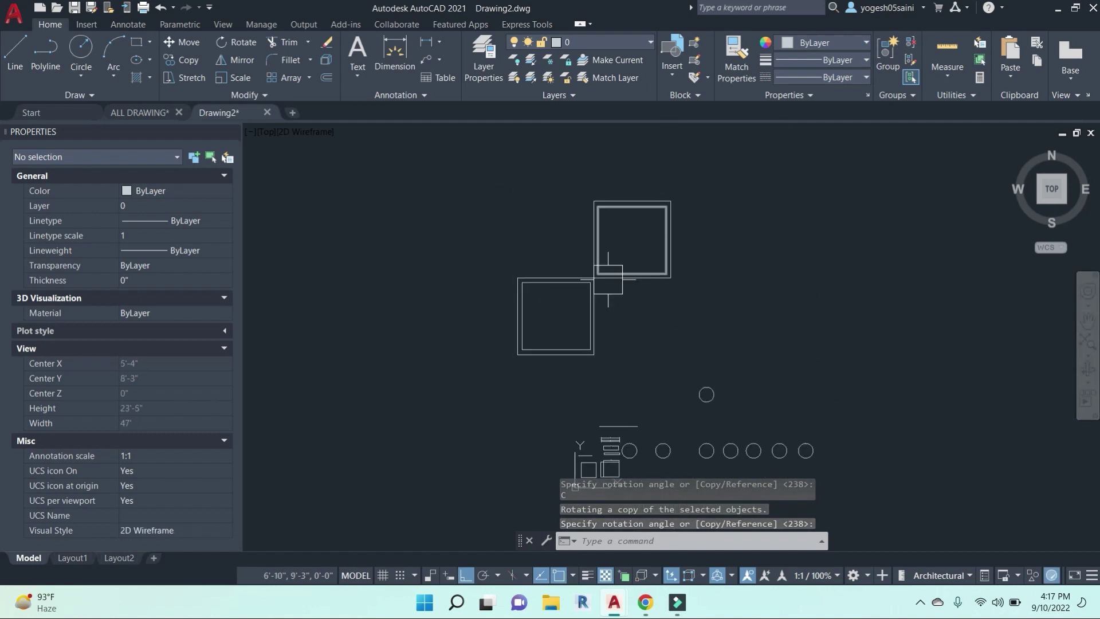
left_click(772, 371)
left_click(402, 147)
key("Escape")
key("Escape")
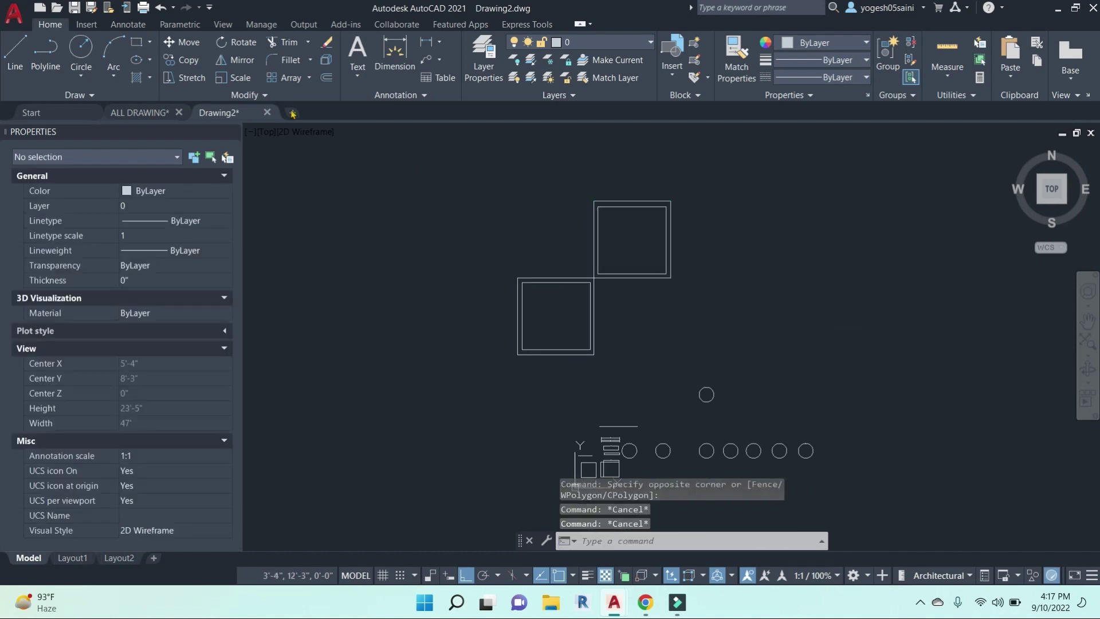
left_click(242, 61)
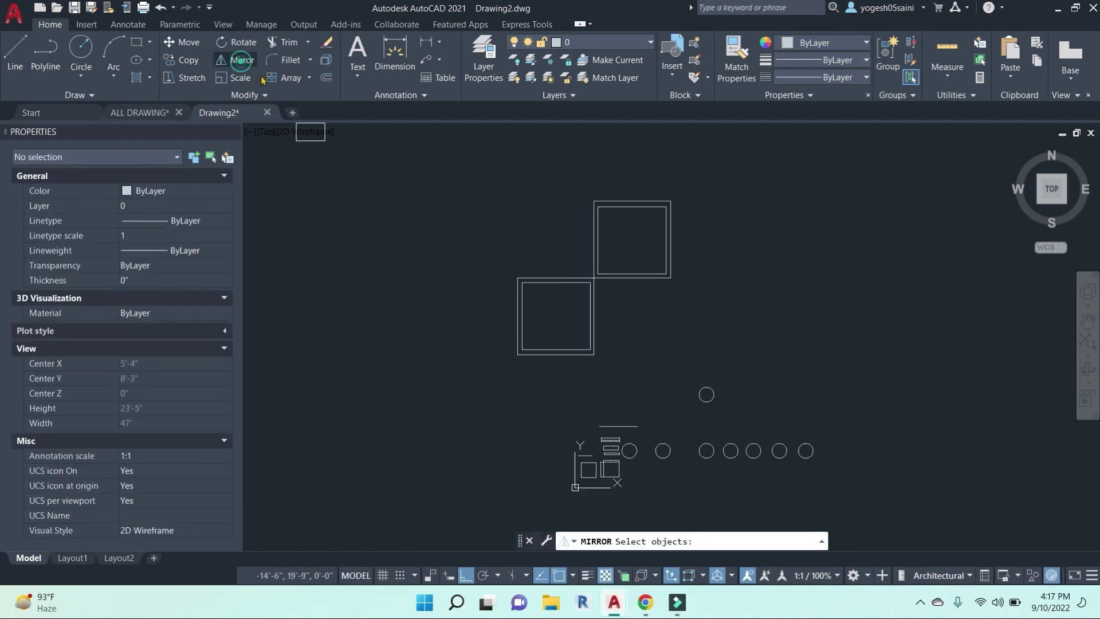
left_click(479, 176)
left_click(734, 370)
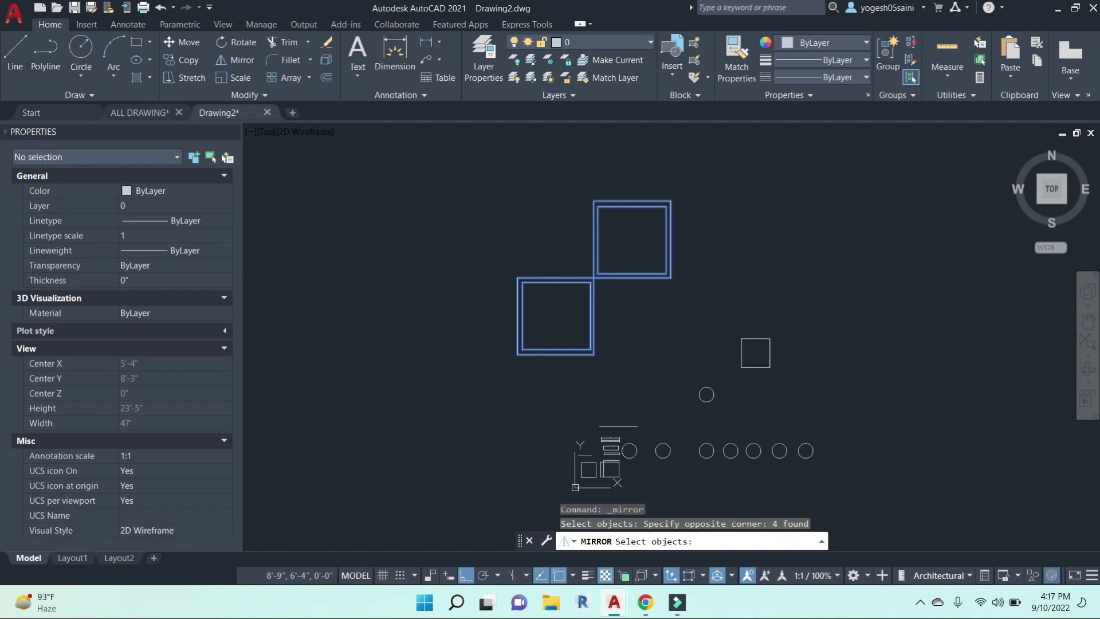
key("Return")
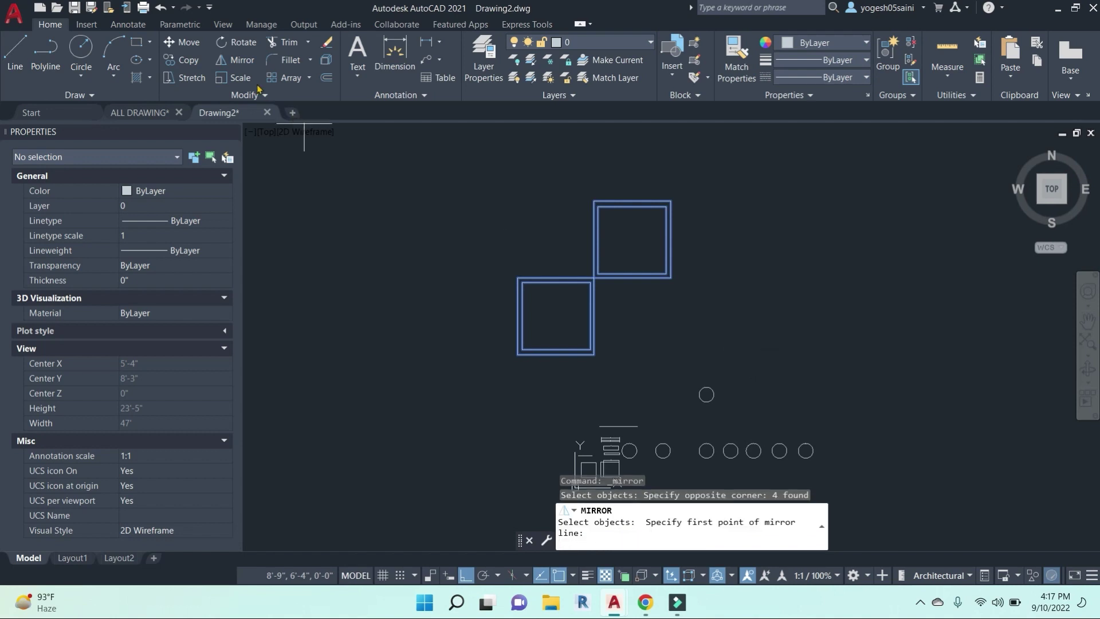
key("Escape")
Mirror both pairs of nested squares across a vertical line to their left, keeping the source objects.
left_click(242, 60)
left_click(761, 364)
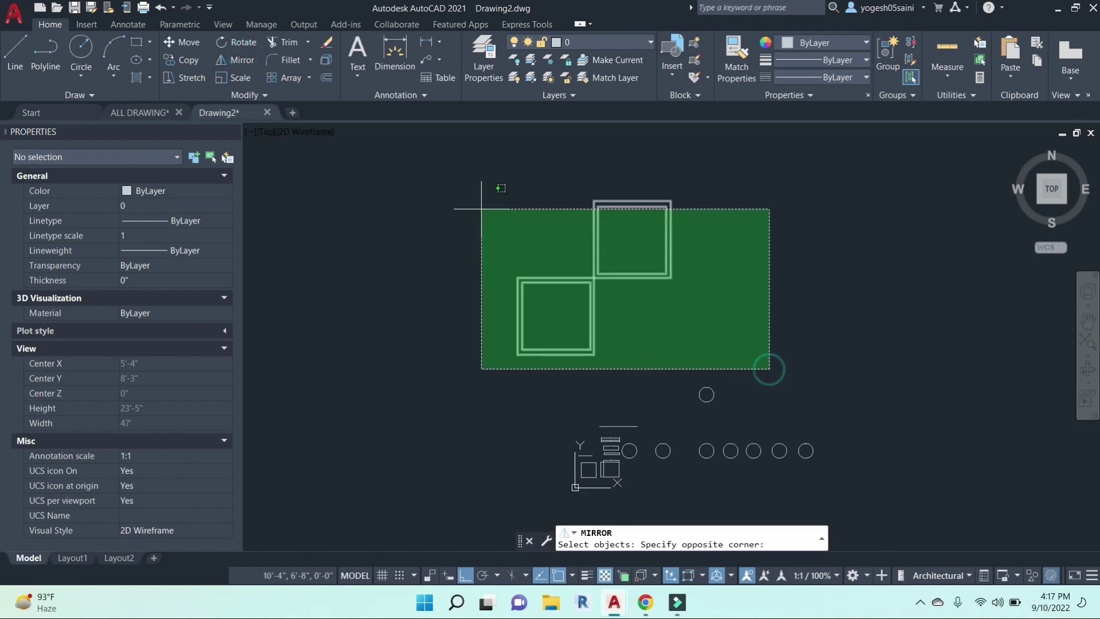
left_click(458, 166)
key("Return")
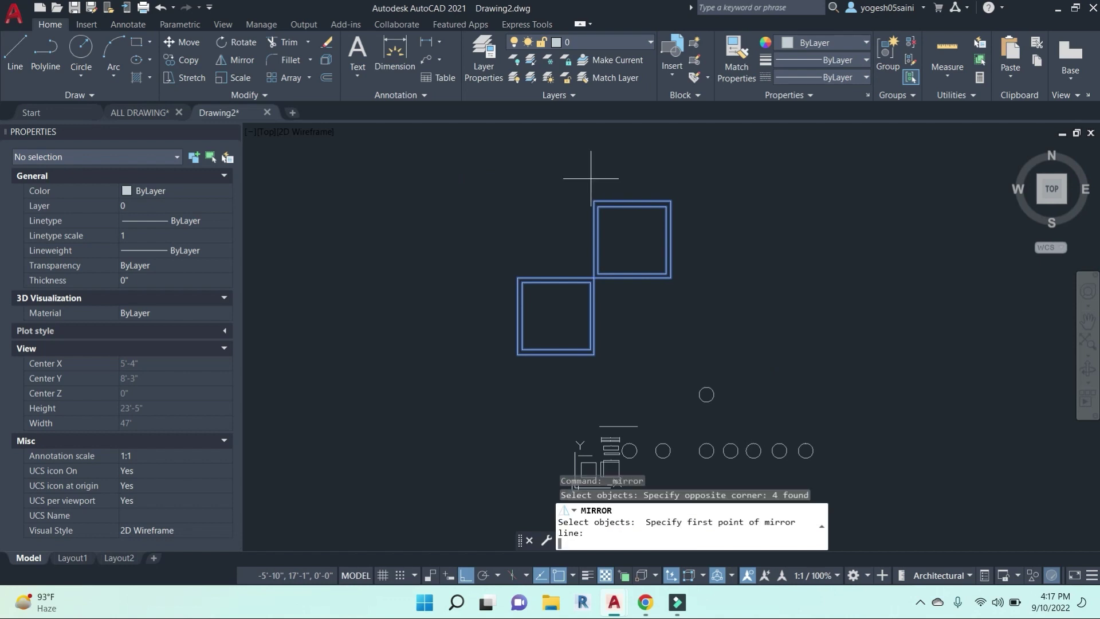
scroll(608, 363, "down", 3)
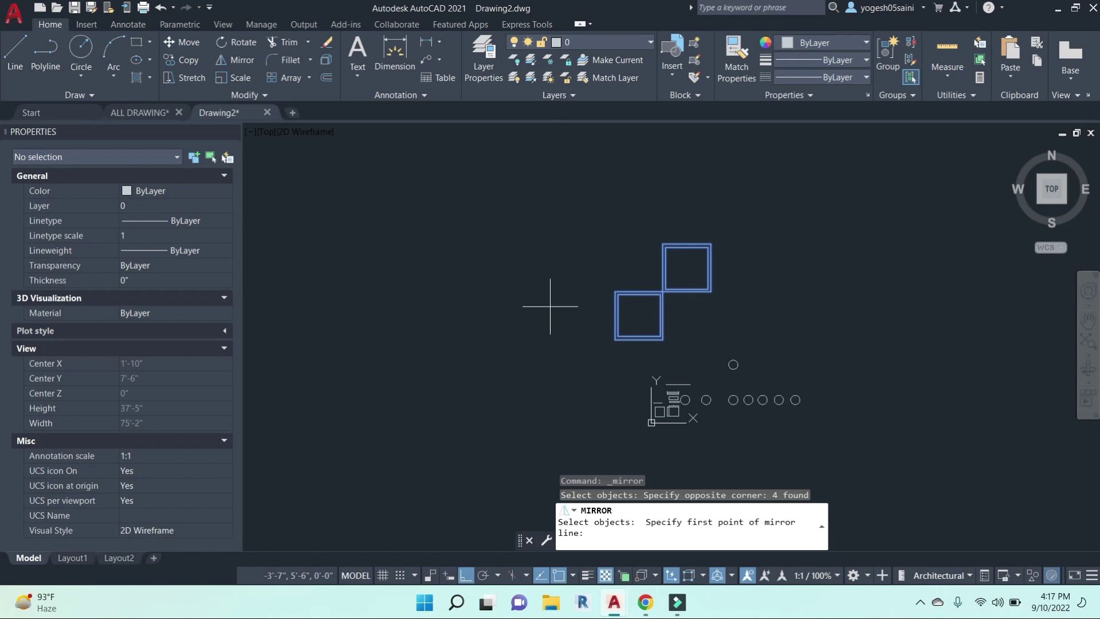
left_click(566, 382)
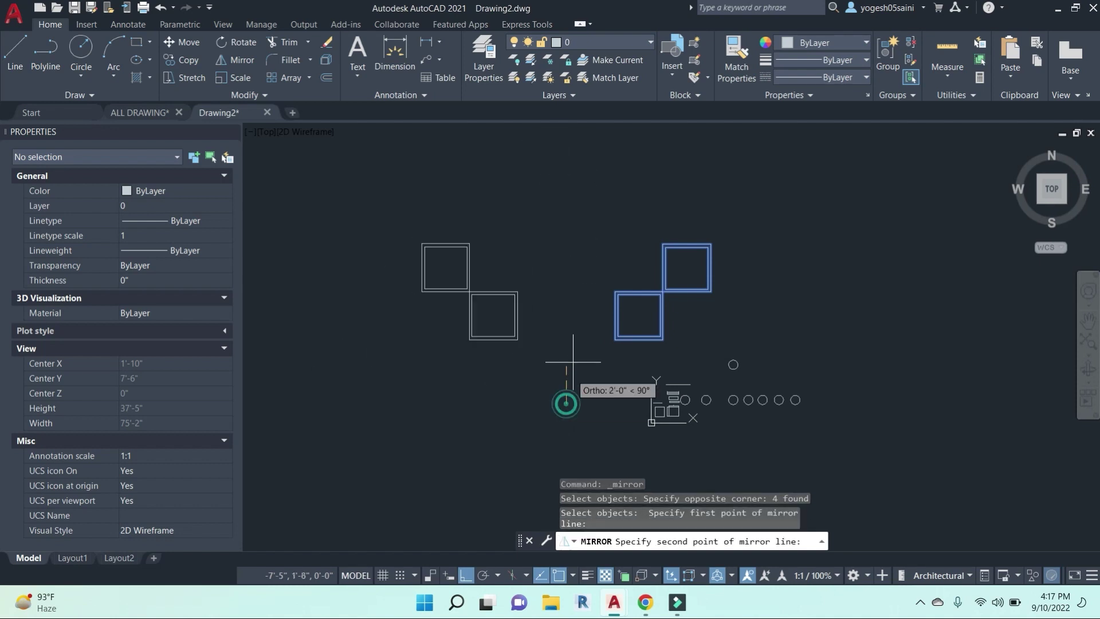
left_click(579, 134)
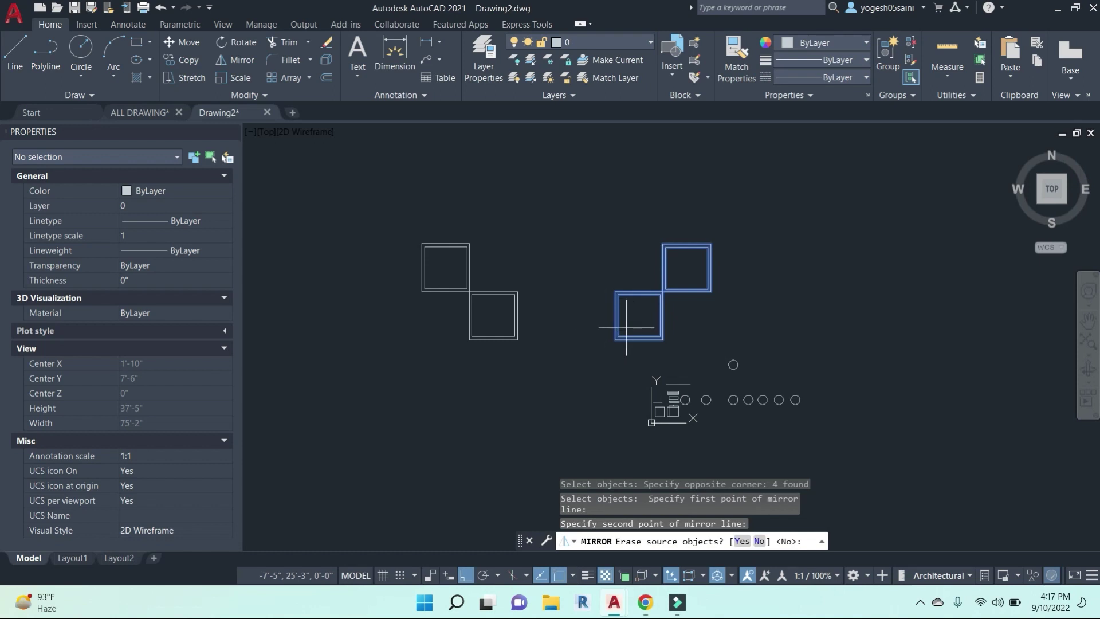
key("Return")
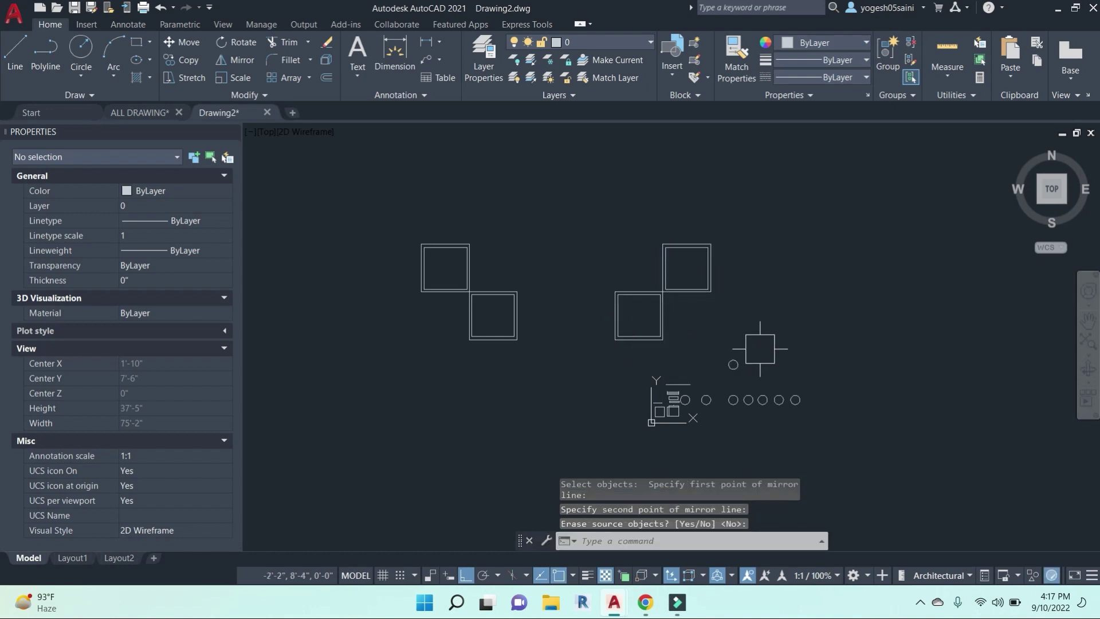
Mirror all the nested squares across a horizontal line above them, erasing the source objects.
left_click(810, 352)
left_click(396, 192)
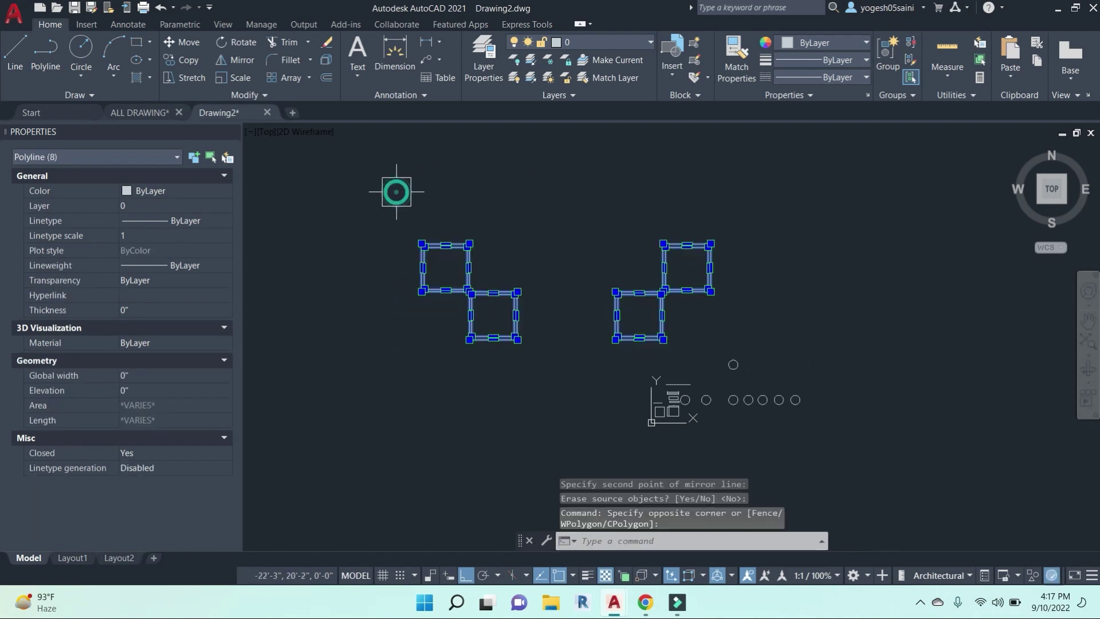
left_click(241, 60)
scroll(609, 231, "down", 3)
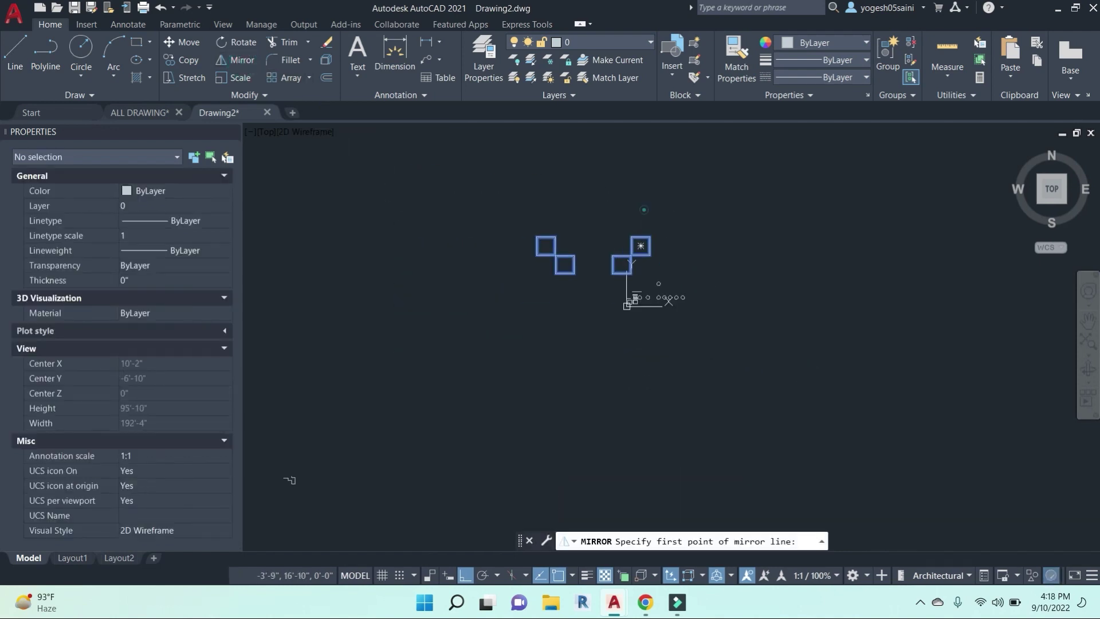
left_click(644, 210)
left_click(785, 214)
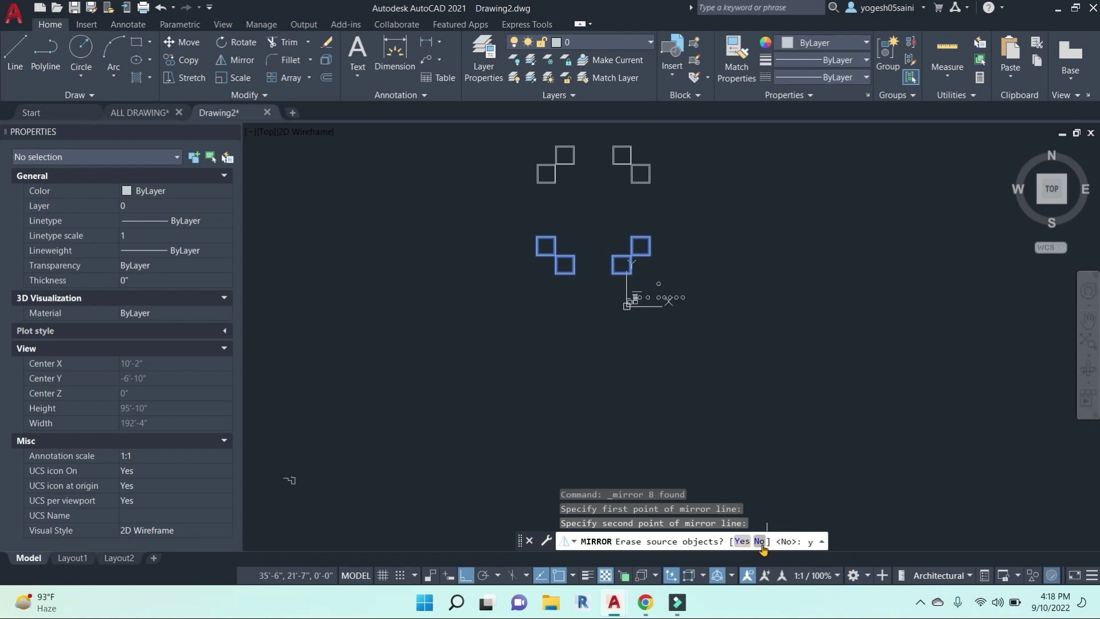
key("Return")
middle_click_drag(668, 231, 680, 277)
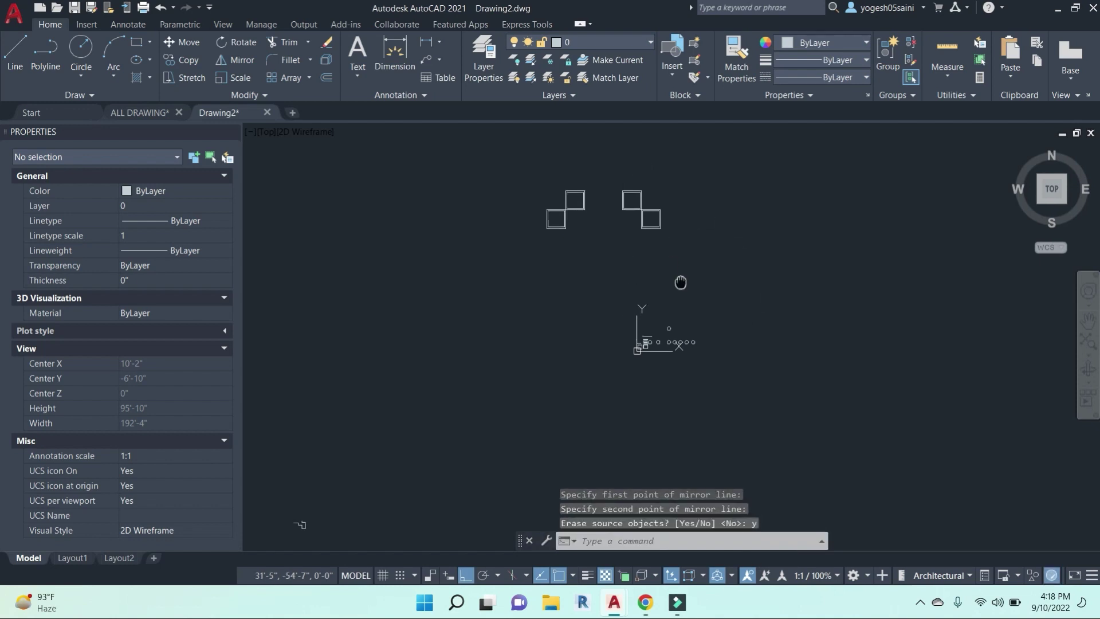
left_click(712, 258)
left_click(454, 166)
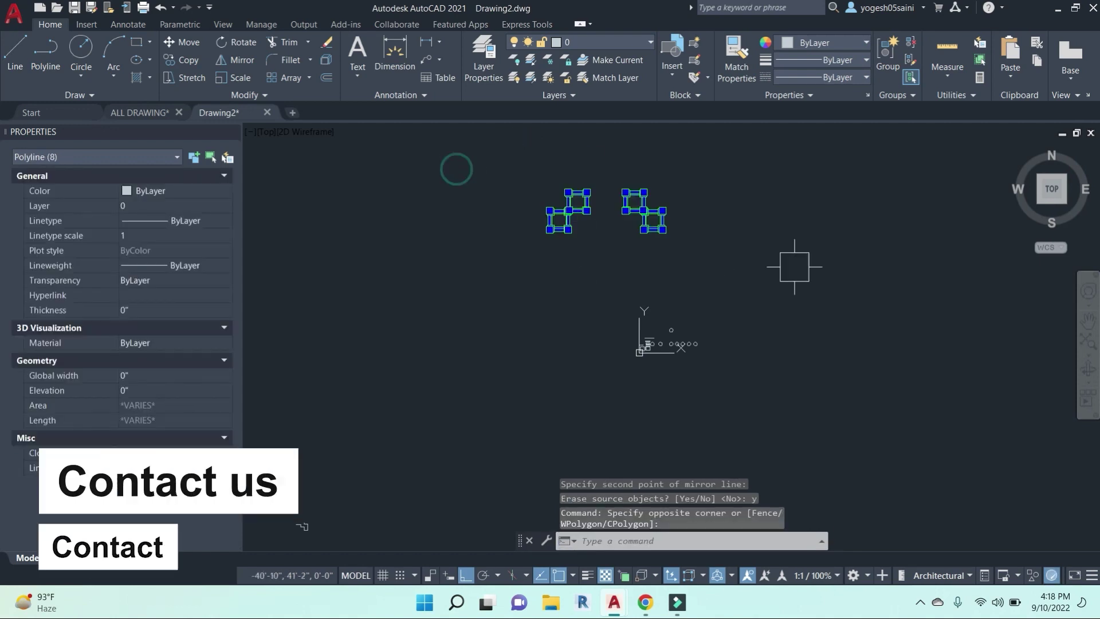
key("Escape")
left_click(741, 261)
left_click(450, 160)
type("m")
key("Return")
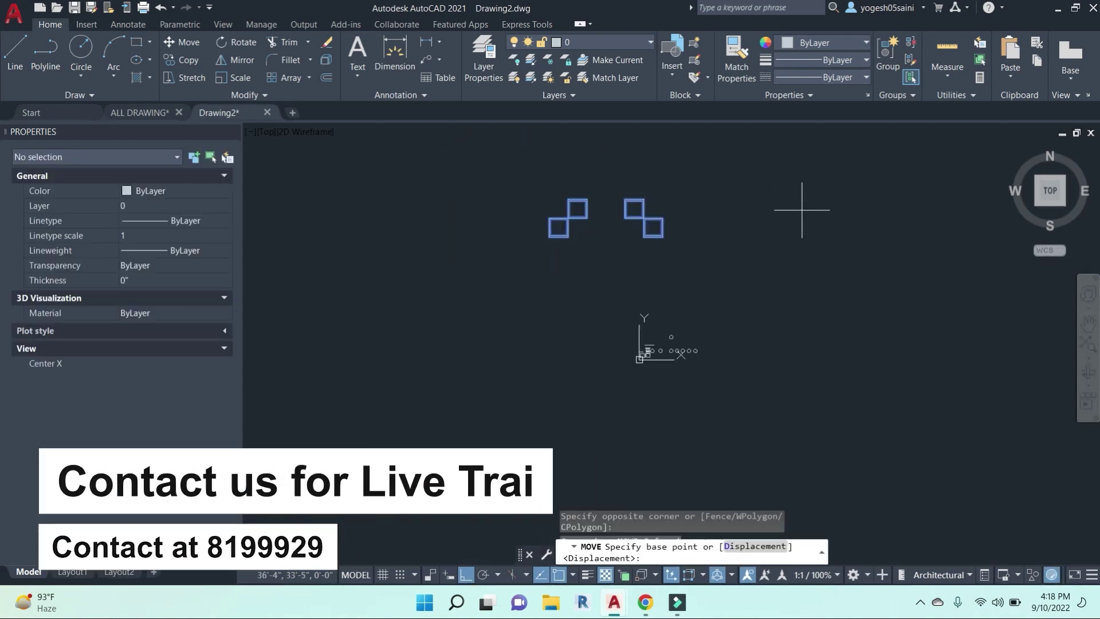
left_click(802, 213)
key("Escape")
key("Escape")
scroll(641, 332, "up", 3)
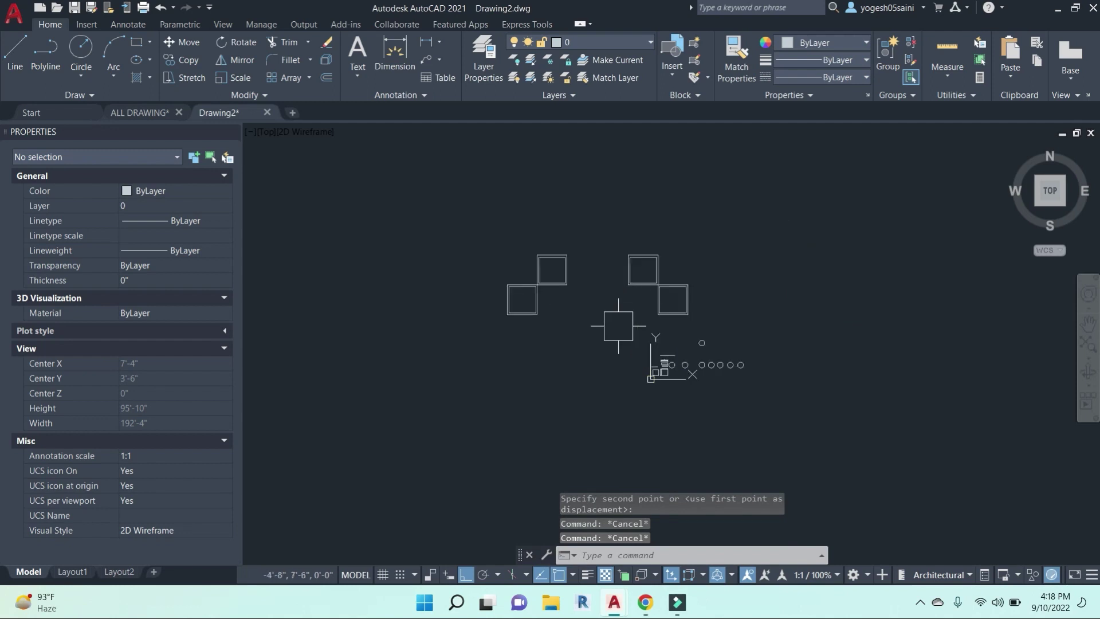
key("Escape")
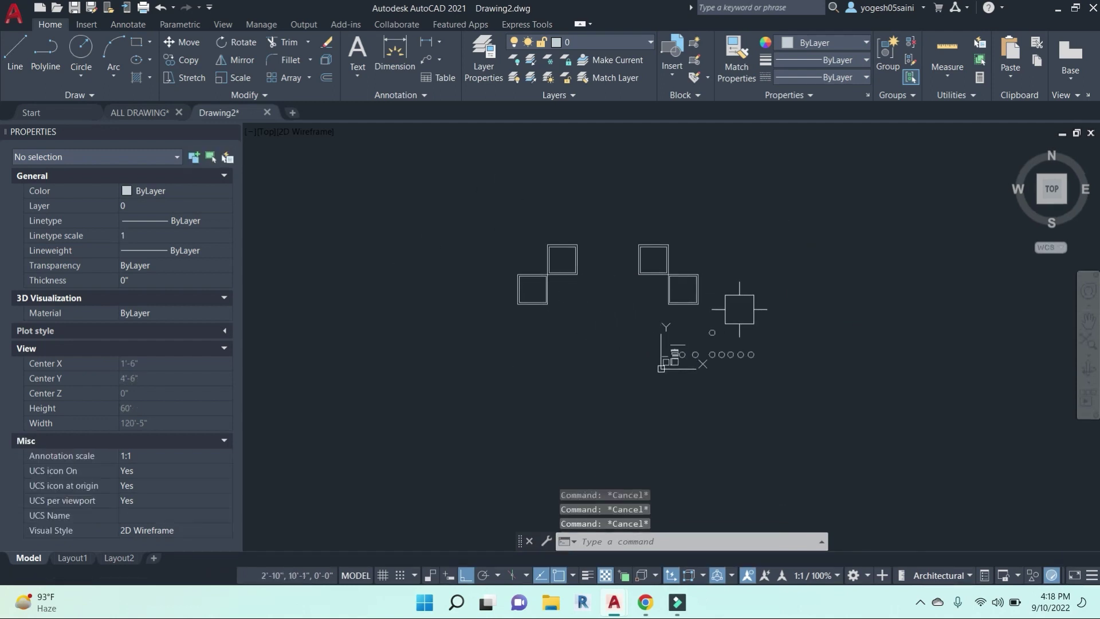
Enlarge the right-hand pair of nested squares freehand with Scale, using the upper square's outer lower-left corner as base point.
left_click(739, 309)
left_click(614, 189)
middle_click_drag(790, 240, 740, 250)
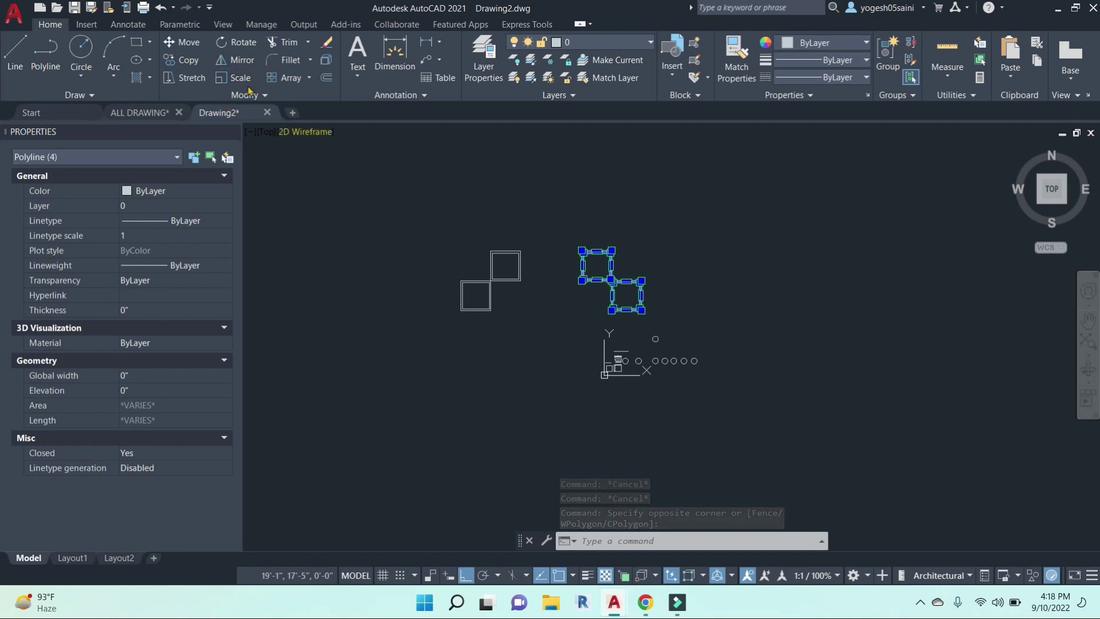
type("sc")
key("Return")
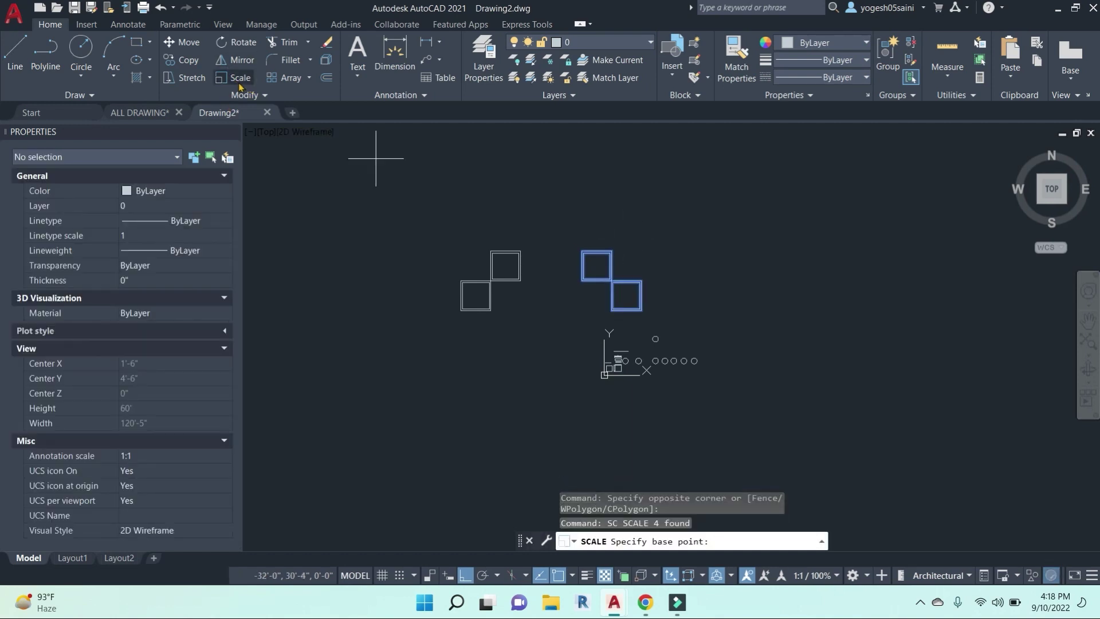
left_click(234, 80)
scroll(579, 318, "up", 2)
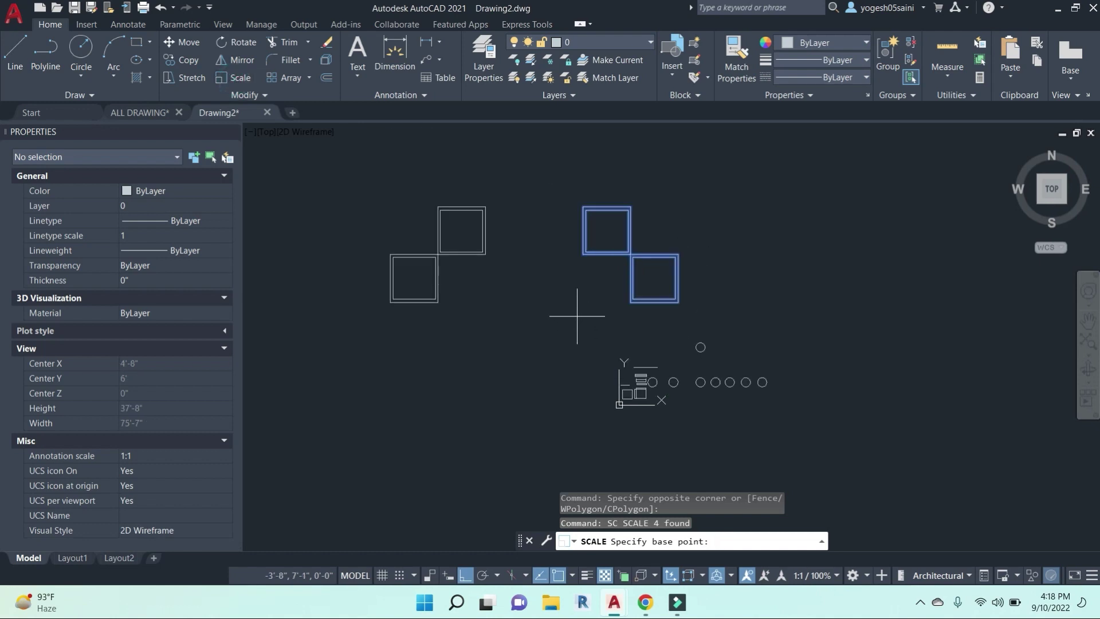
left_click(582, 253)
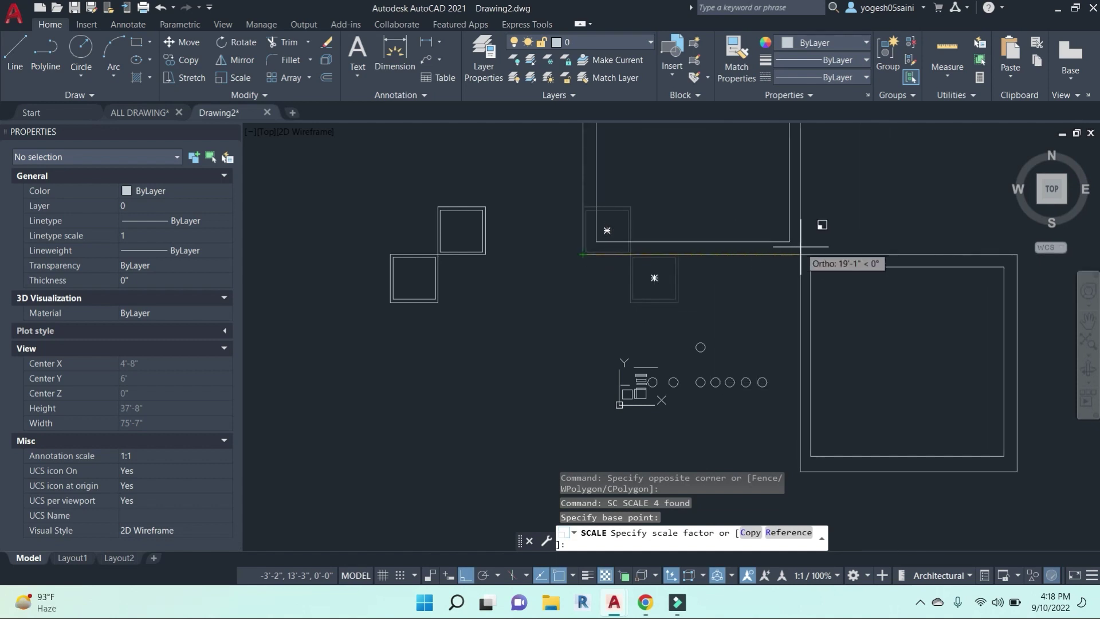
left_click(799, 247)
scroll(744, 254, "down", 4)
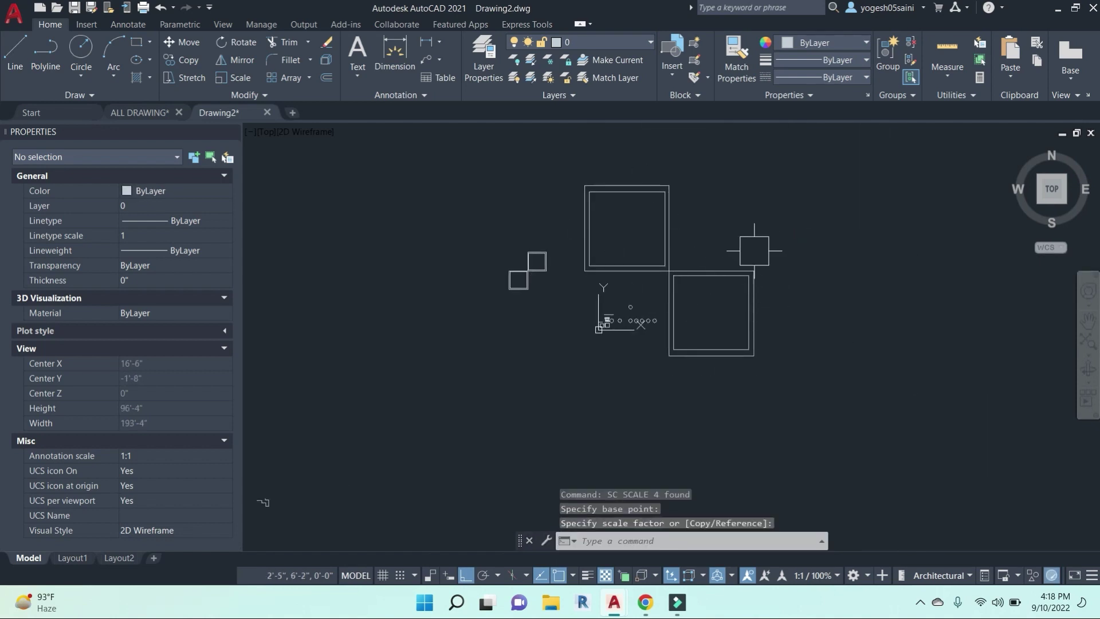
Draw two separate vertical lines, each about 40 feet long, side by side to the right of the enlarged squares.
key("Escape")
key("Escape")
key("Escape")
type("l")
key("Return")
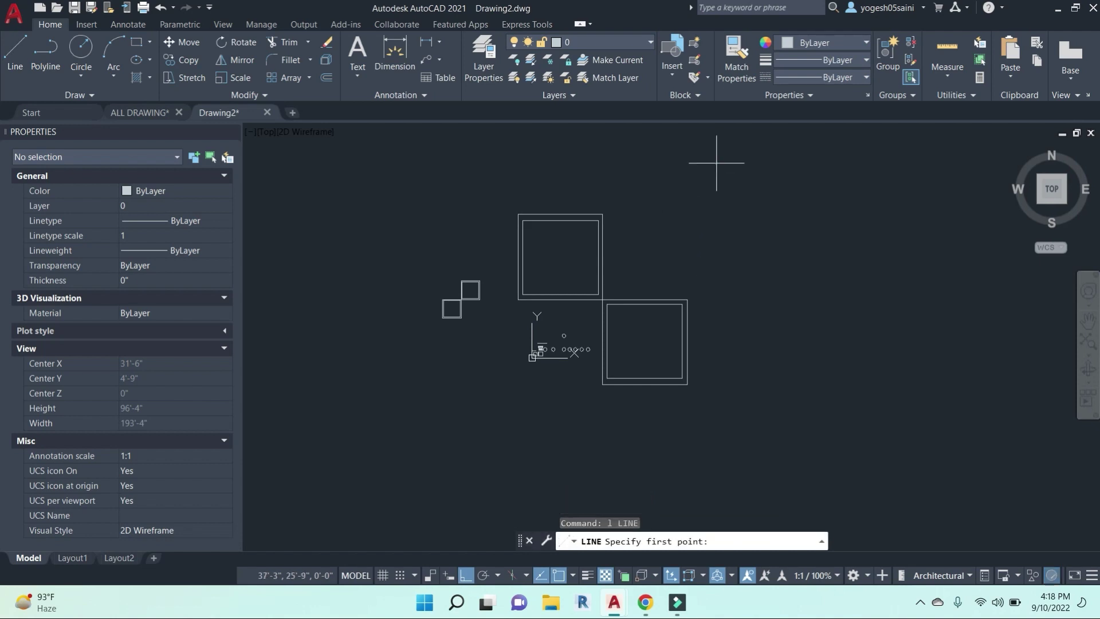
left_click(716, 164)
left_click(716, 358)
key("Escape")
key("Return")
left_click(810, 162)
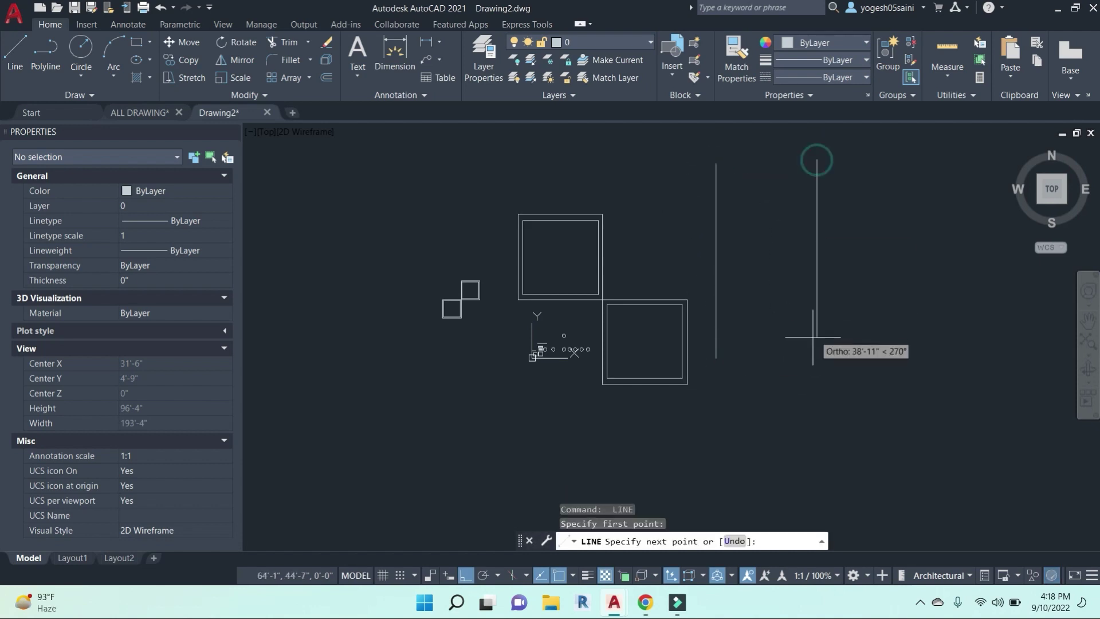
left_click(810, 346)
key("Escape")
Copy the upper small nested square from its outer lower-left corner onto the left vertical line.
scroll(481, 299, "up", 6)
left_click(494, 328)
left_click(454, 274)
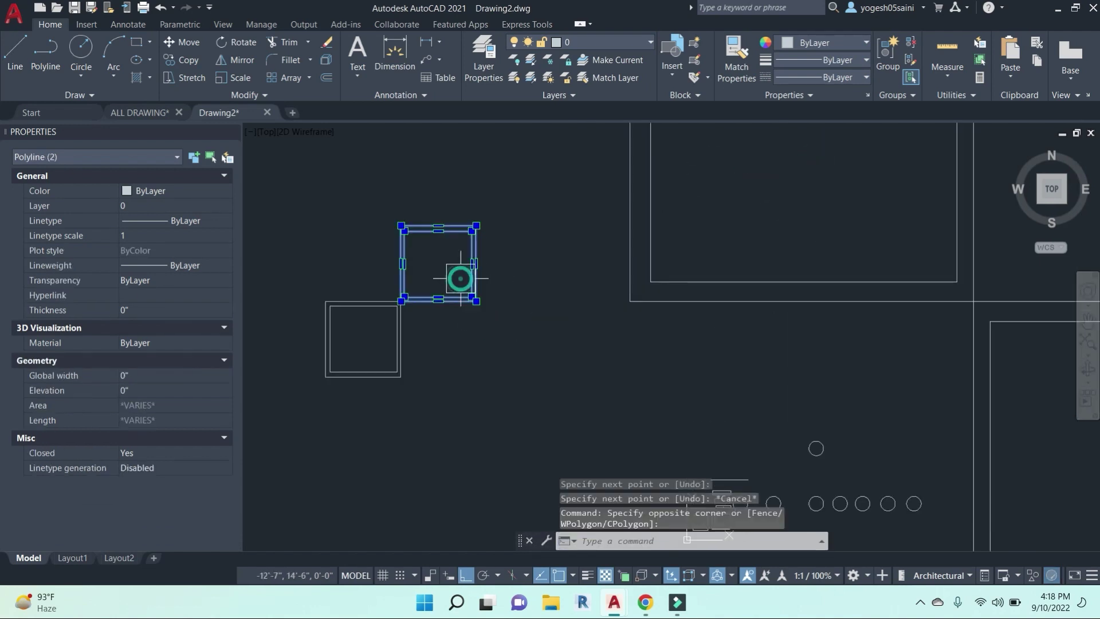
type("co")
key("Return")
left_click(400, 302)
scroll(775, 334, "down", 4)
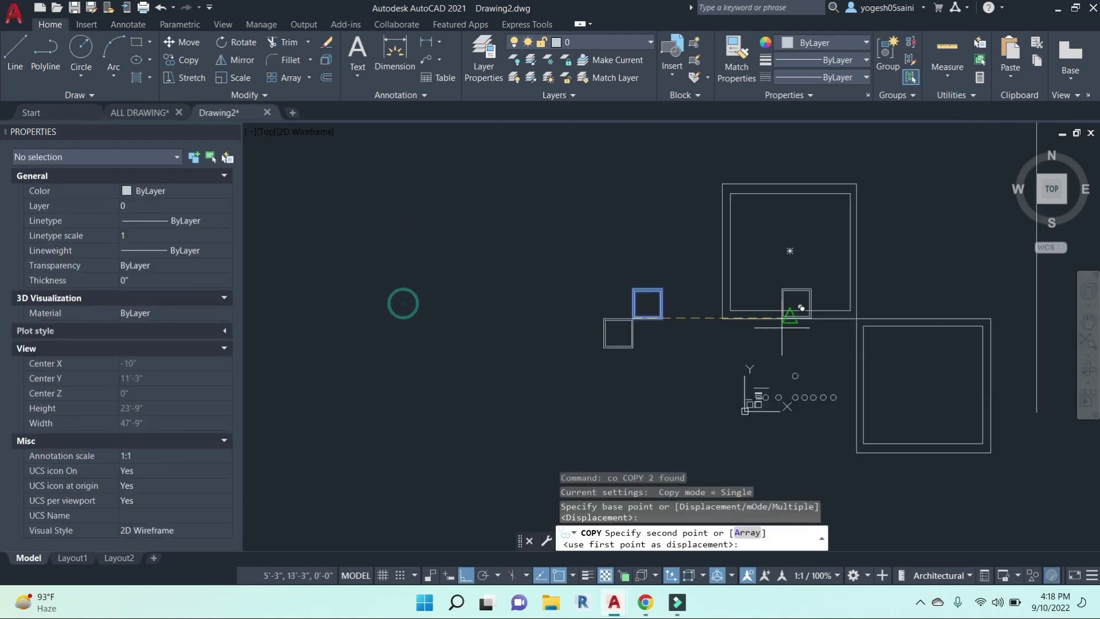
middle_click_drag(798, 307, 356, 290)
left_click(741, 302)
key("Escape")
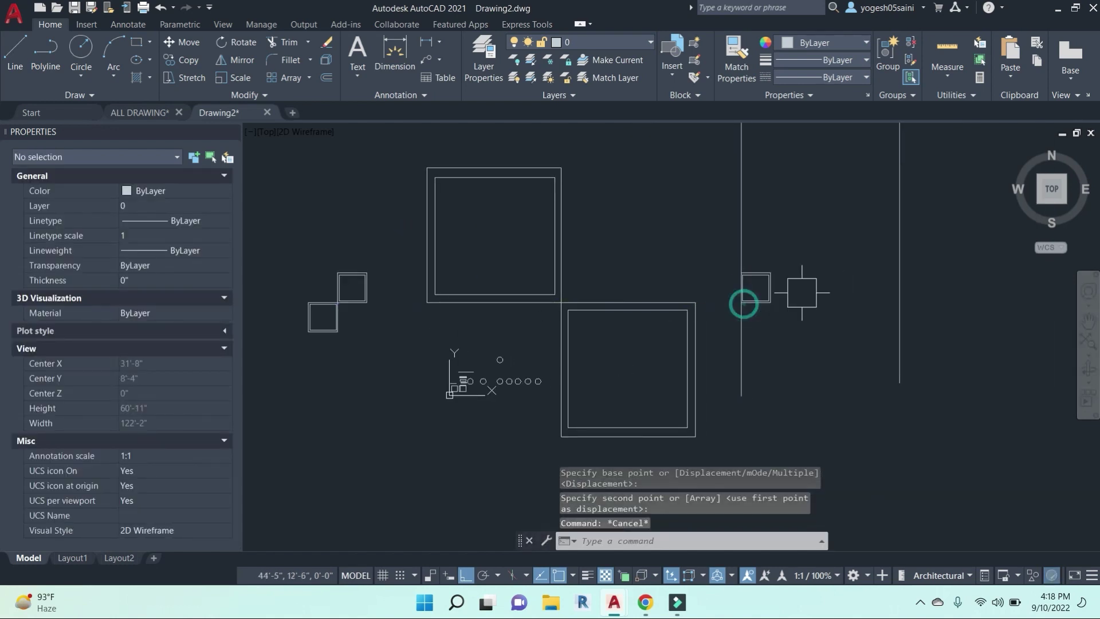
key("Escape")
Try to scale the copied nested square by eye from its outer lower-left corner to the right vertical line, and undo the scaling.
scroll(785, 294, "up", 4)
middle_click_drag(840, 327, 596, 325)
key("Escape")
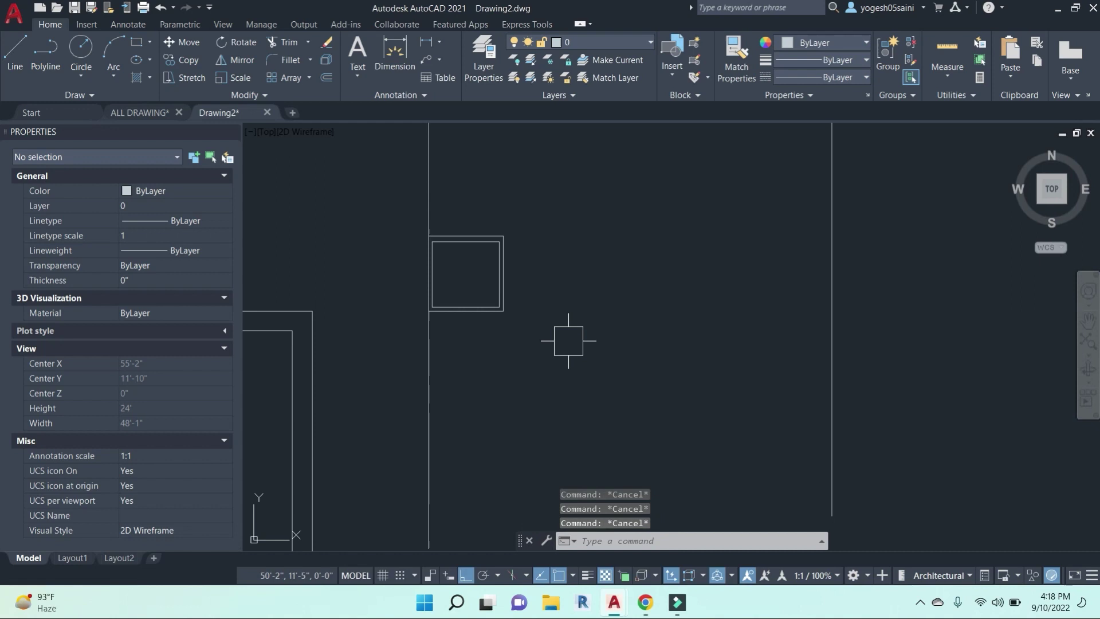
left_click(587, 305)
left_click(459, 238)
type("sc")
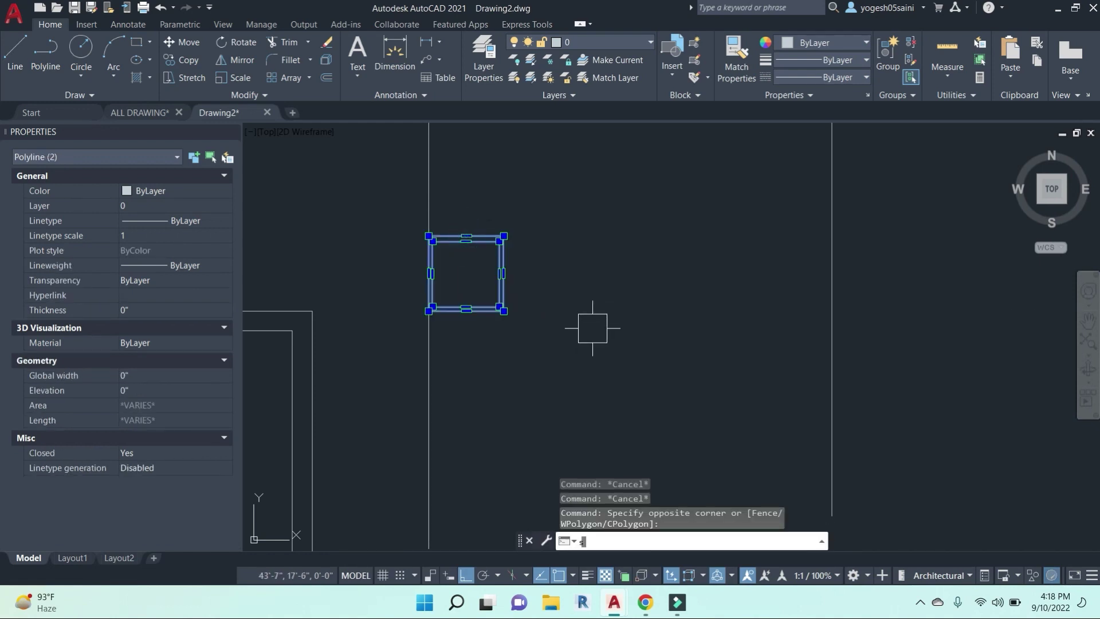
key("Return")
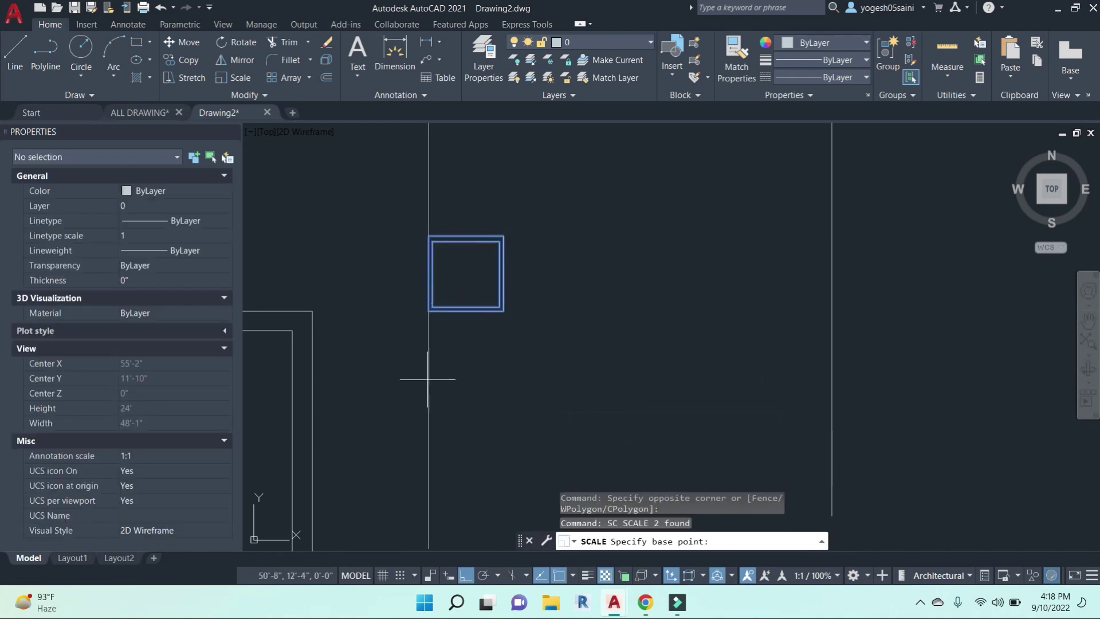
left_click(429, 311)
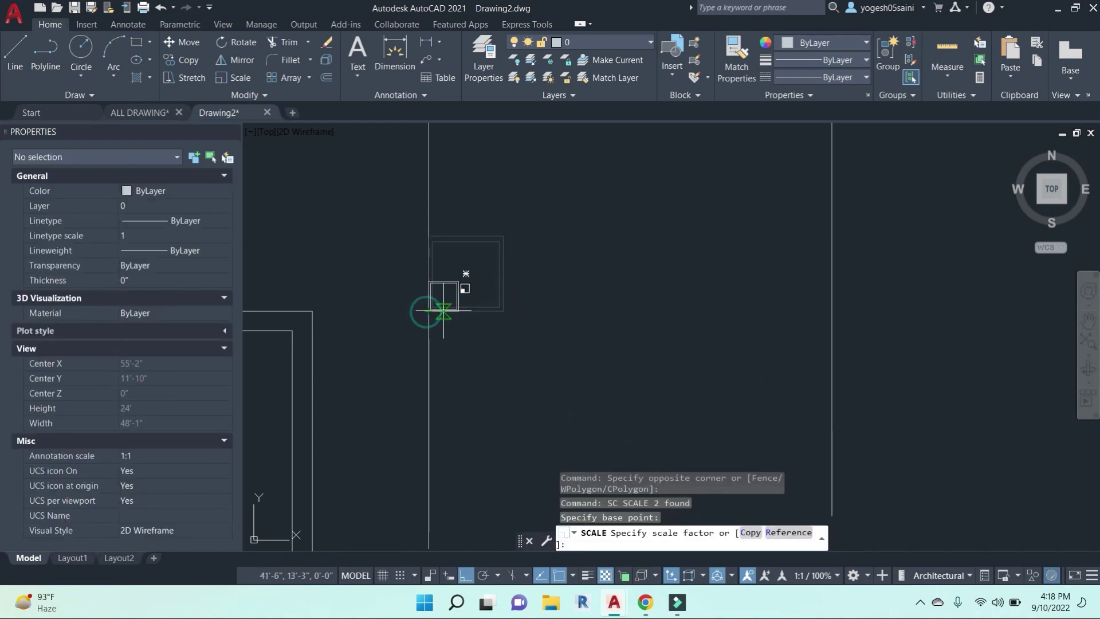
left_click(629, 361)
scroll(842, 290, "up", 10)
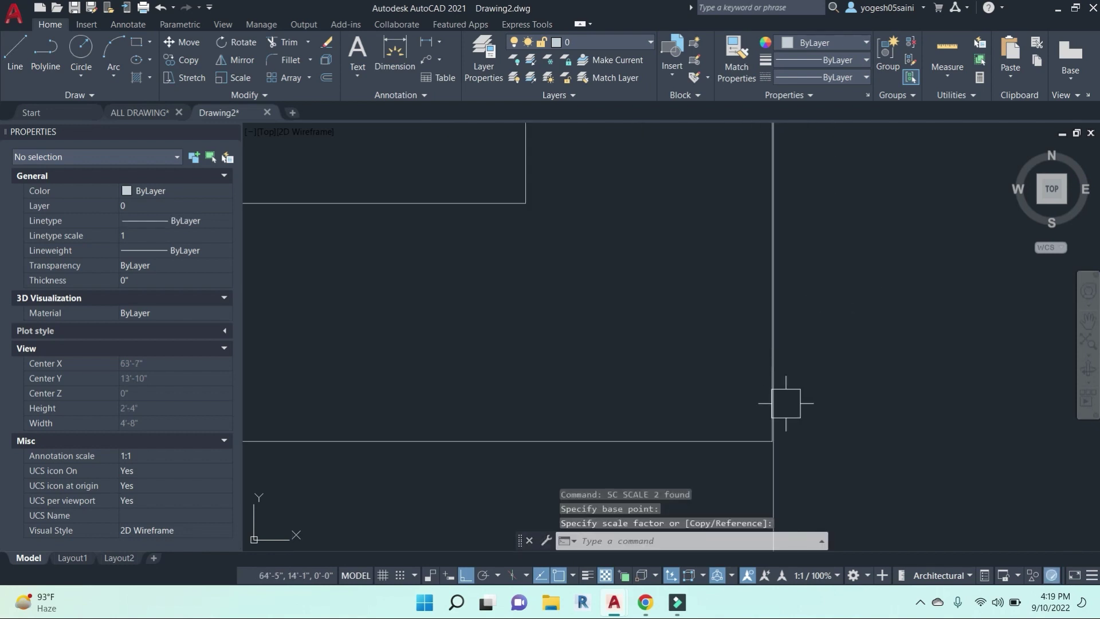
scroll(762, 424, "down", 8)
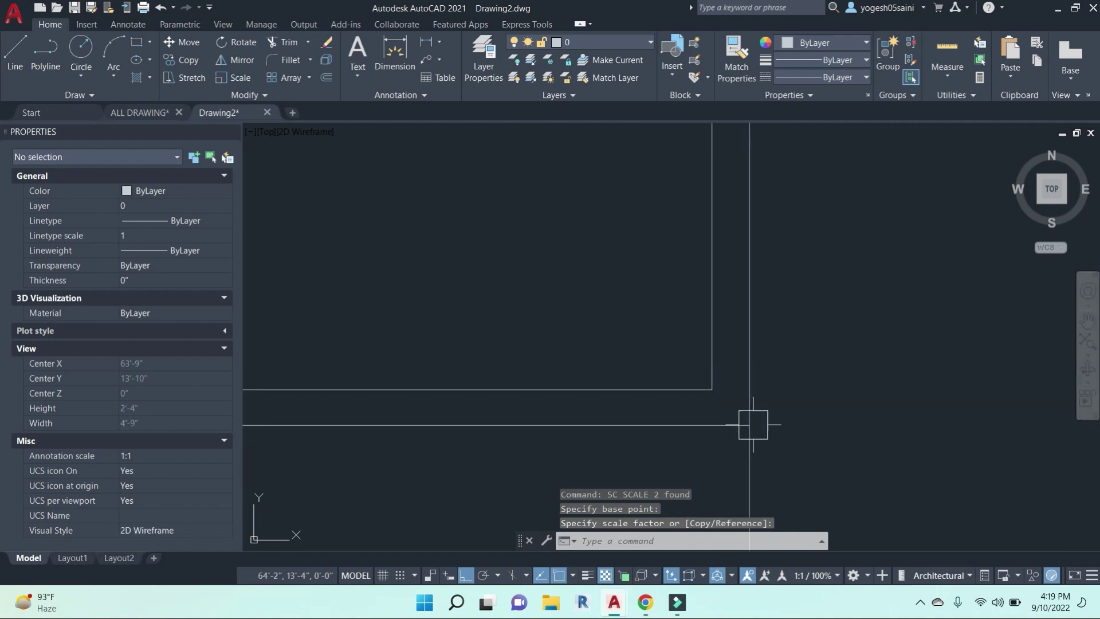
scroll(753, 425, "down", 5)
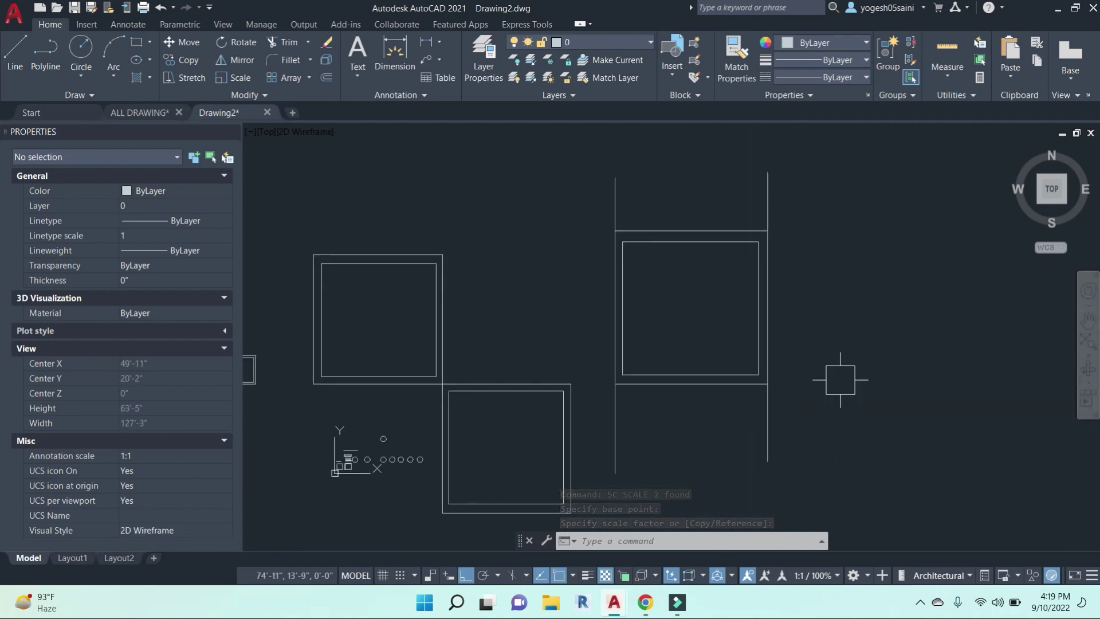
key("ctrl+z")
key("ctrl+z")
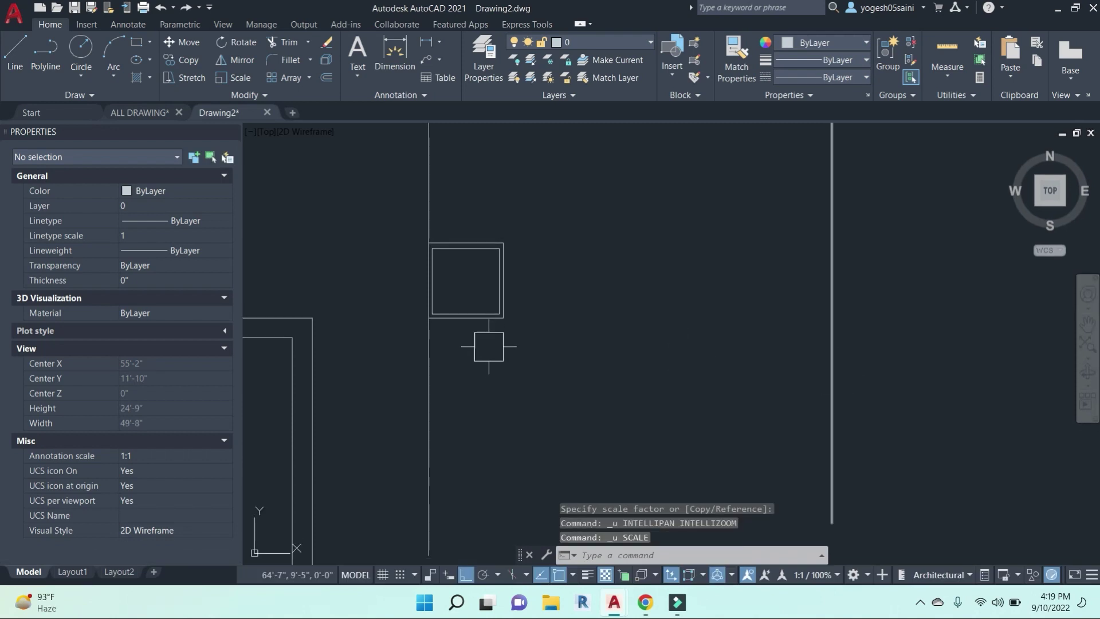
Scale the copied nested square about its outer lower-left corner with the Reference option, fitting its bottom edge exactly to the right vertical line.
left_click(537, 376)
left_click(474, 177)
type("sc")
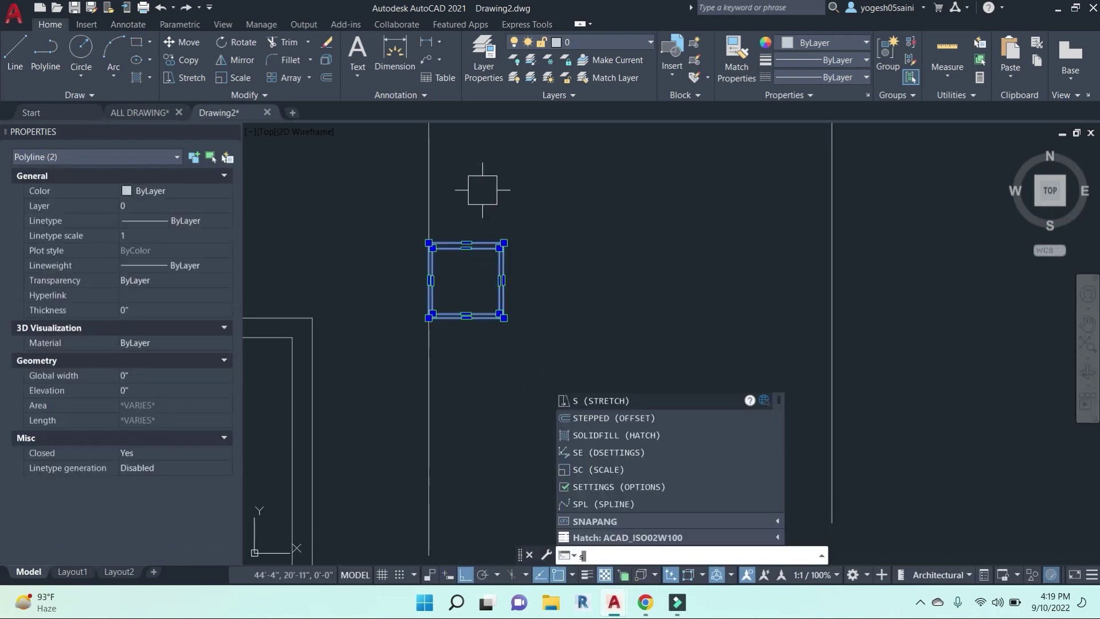
key("Return")
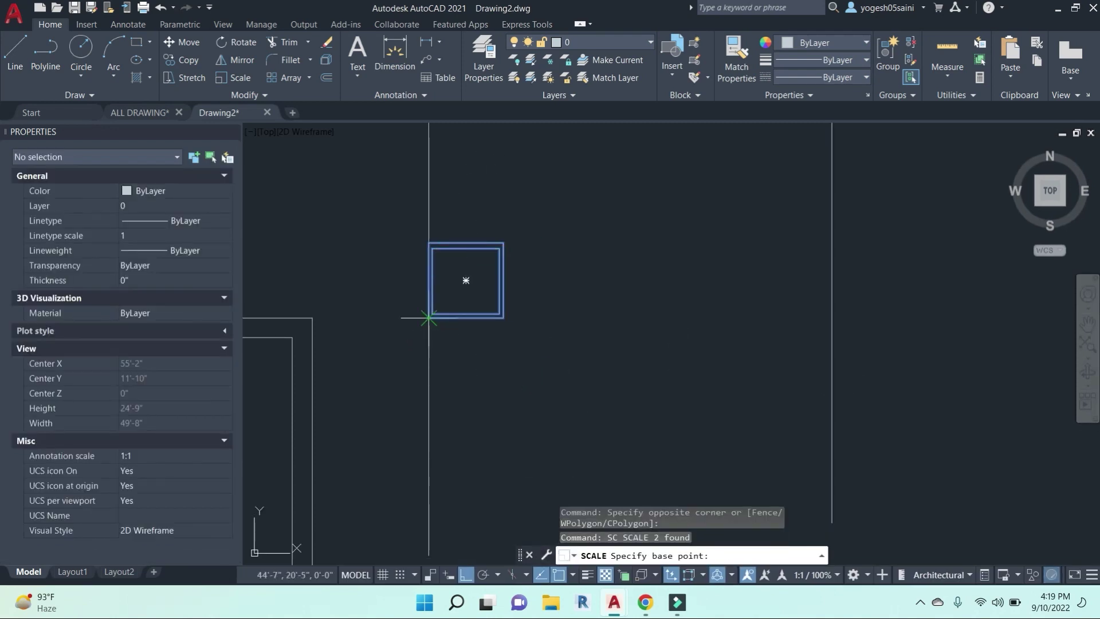
left_click(429, 318)
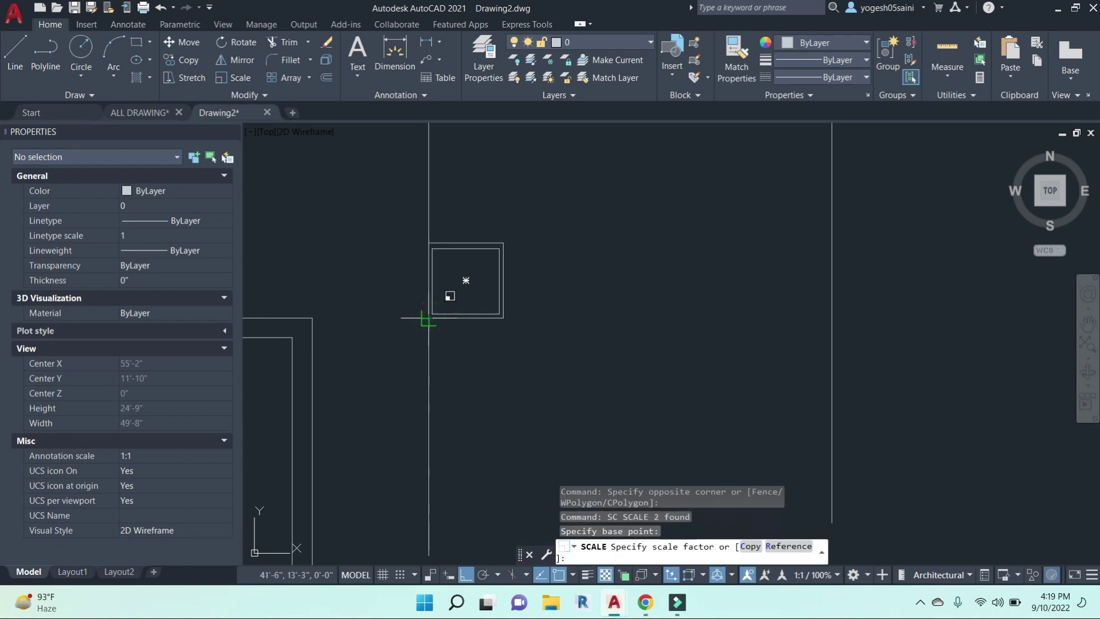
left_click(788, 546)
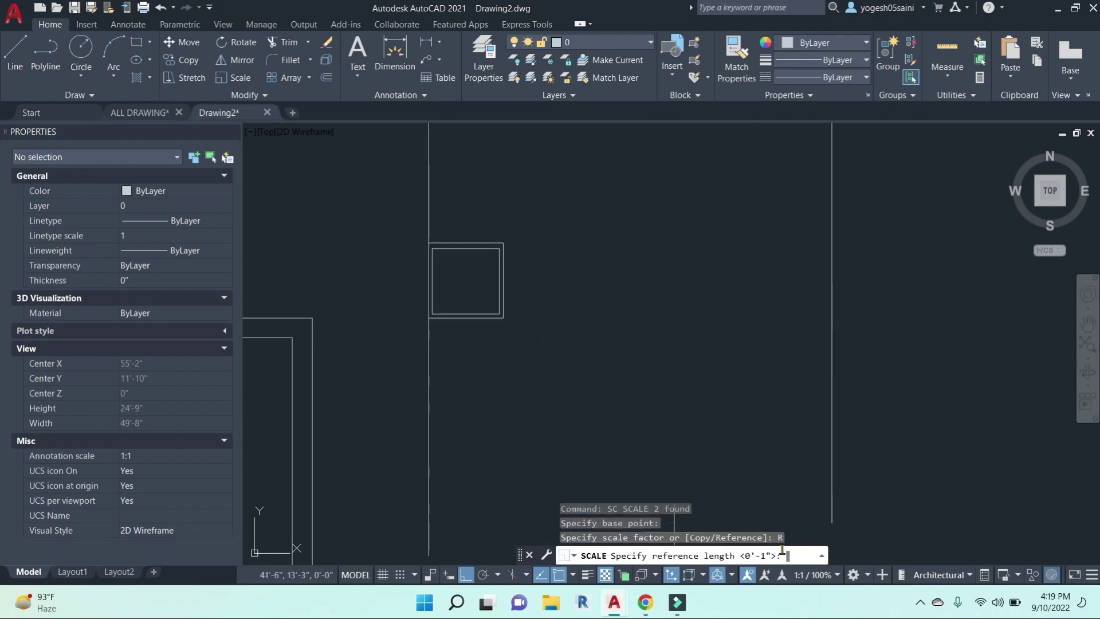
left_click(428, 318)
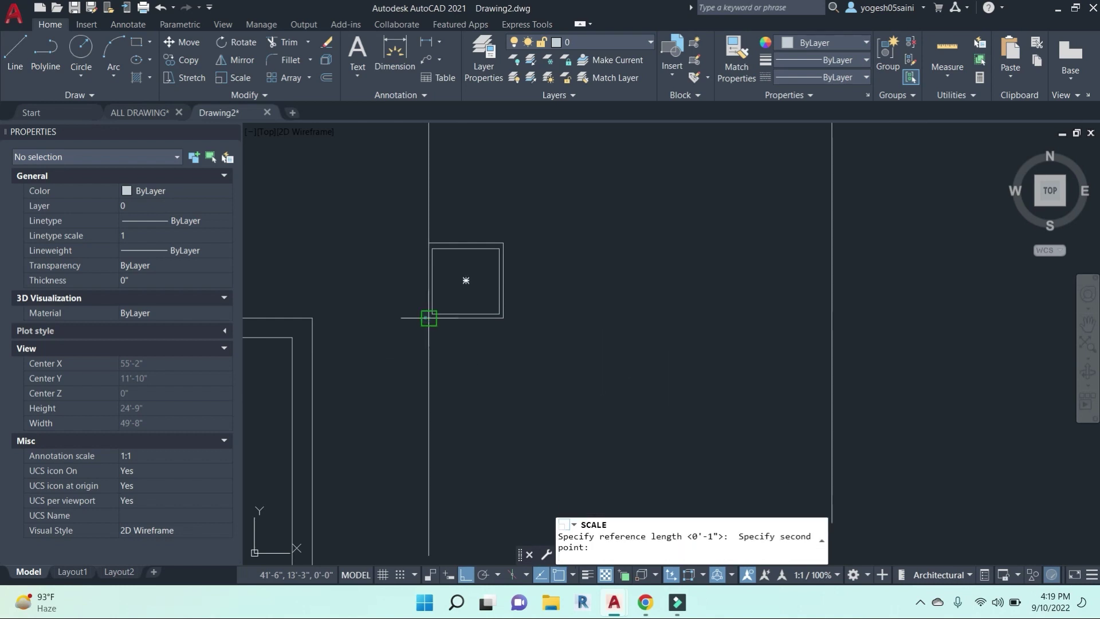
left_click(504, 319)
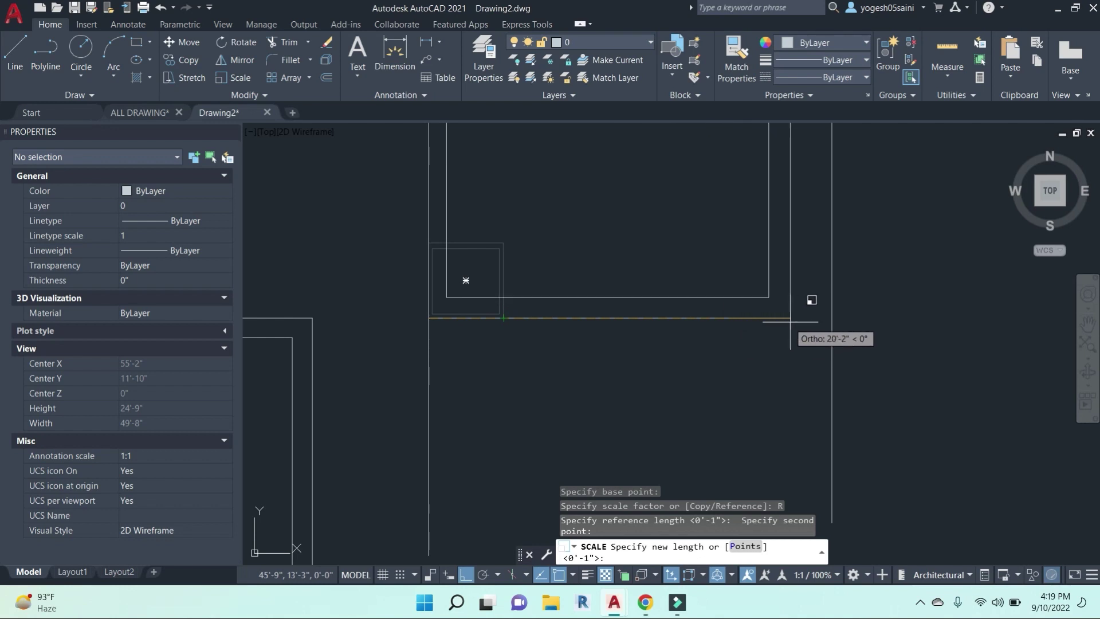
left_click(831, 318)
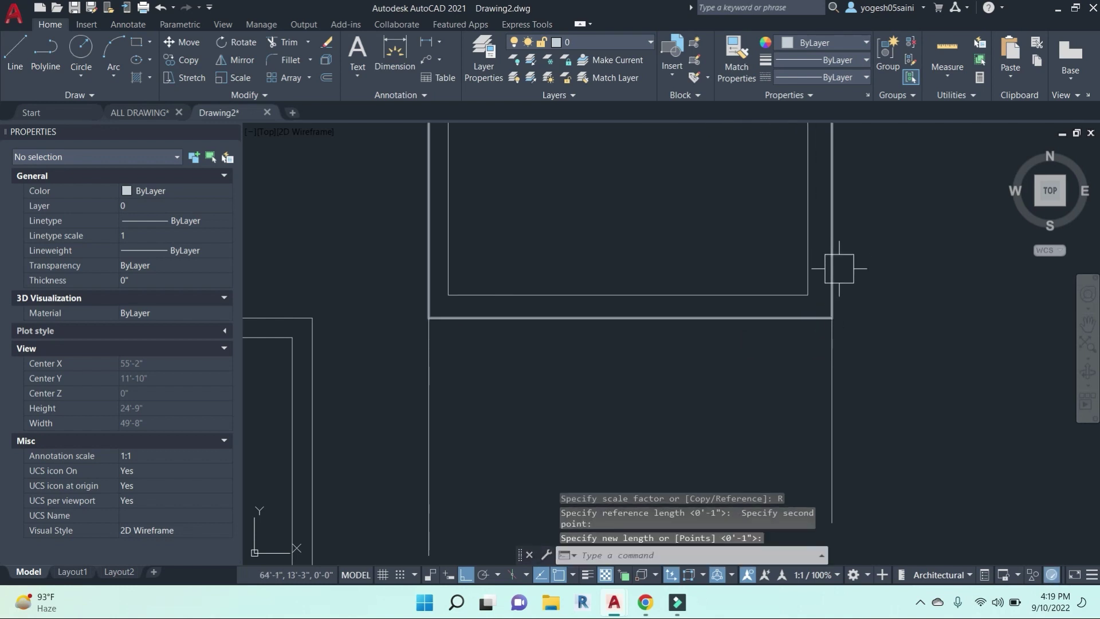
scroll(811, 332, "down", 5)
scroll(776, 311, "up", 8)
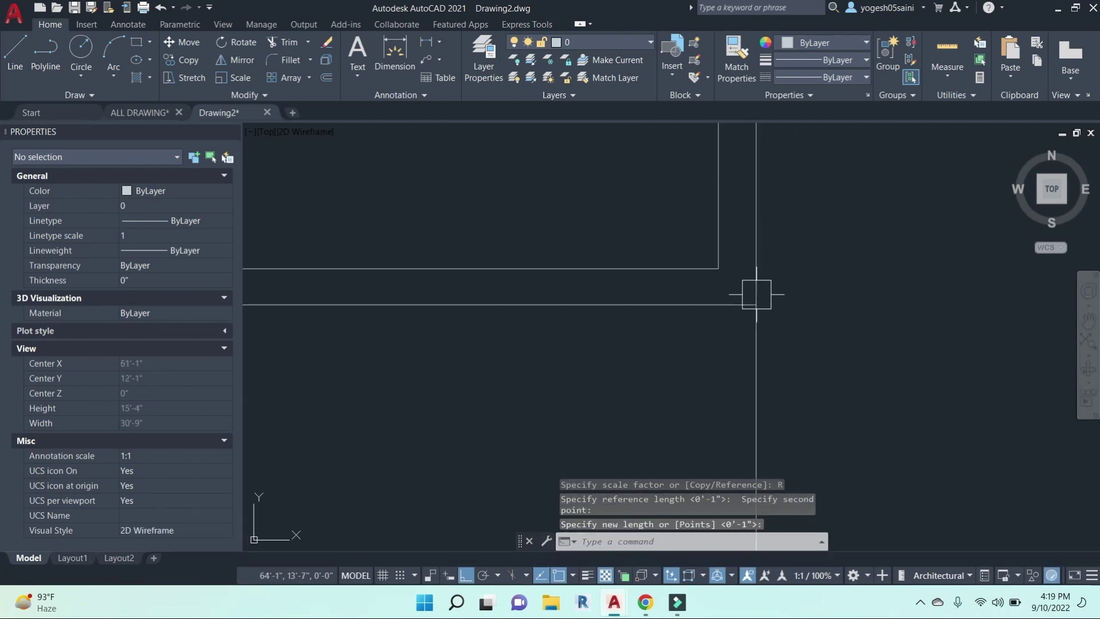
scroll(699, 266, "down", 5)
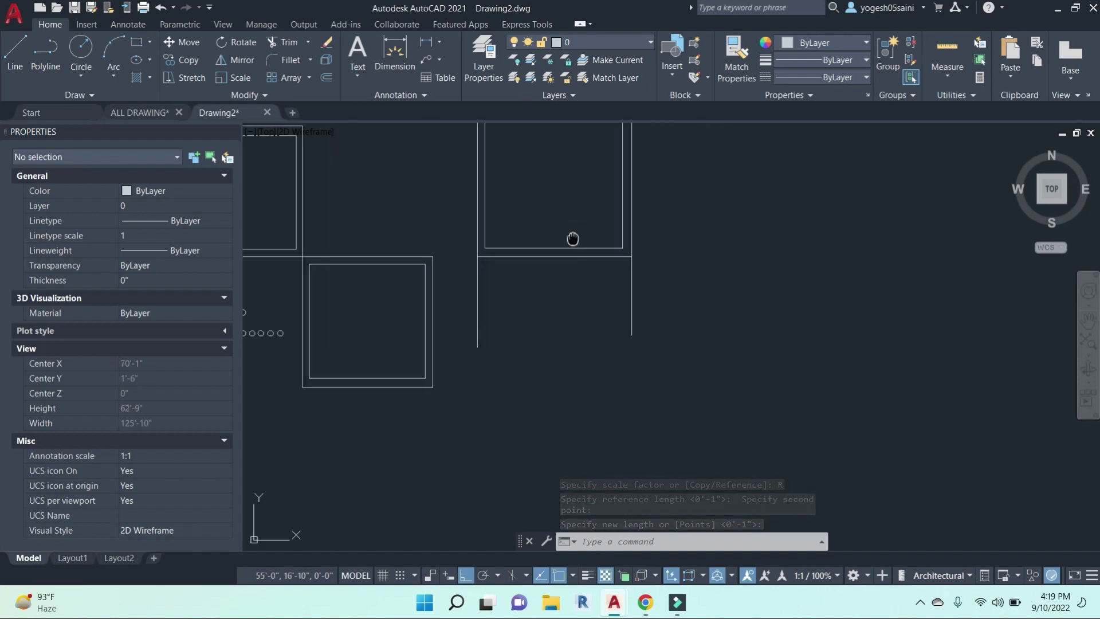
Draw two parallel horizontal lines from inside the scaled nested square, crossing its inner and outer right edges.
scroll(670, 309, "down", 2)
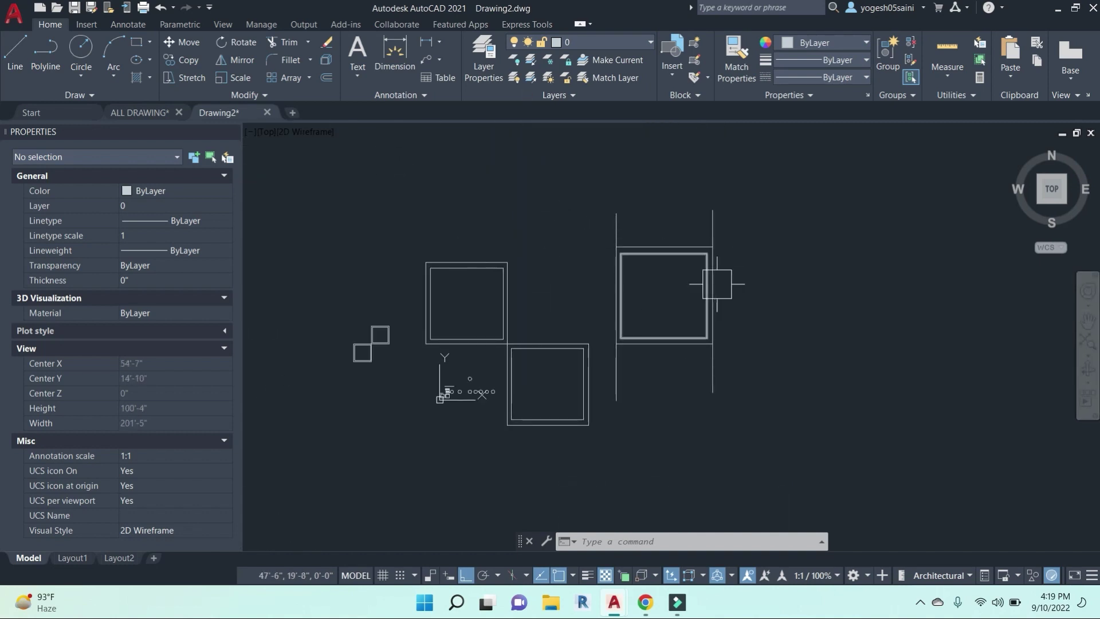
key("Escape")
key("Escape")
key("Escape")
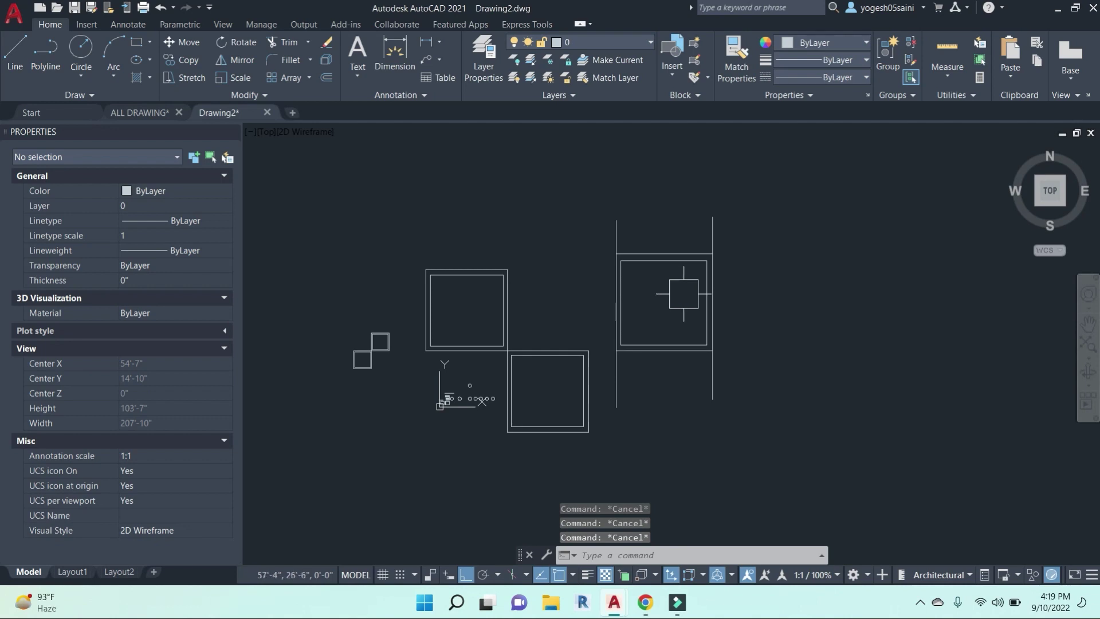
type("l")
key("Return")
scroll(681, 296, "up", 2)
left_click(670, 287)
left_click(873, 286)
key("Escape")
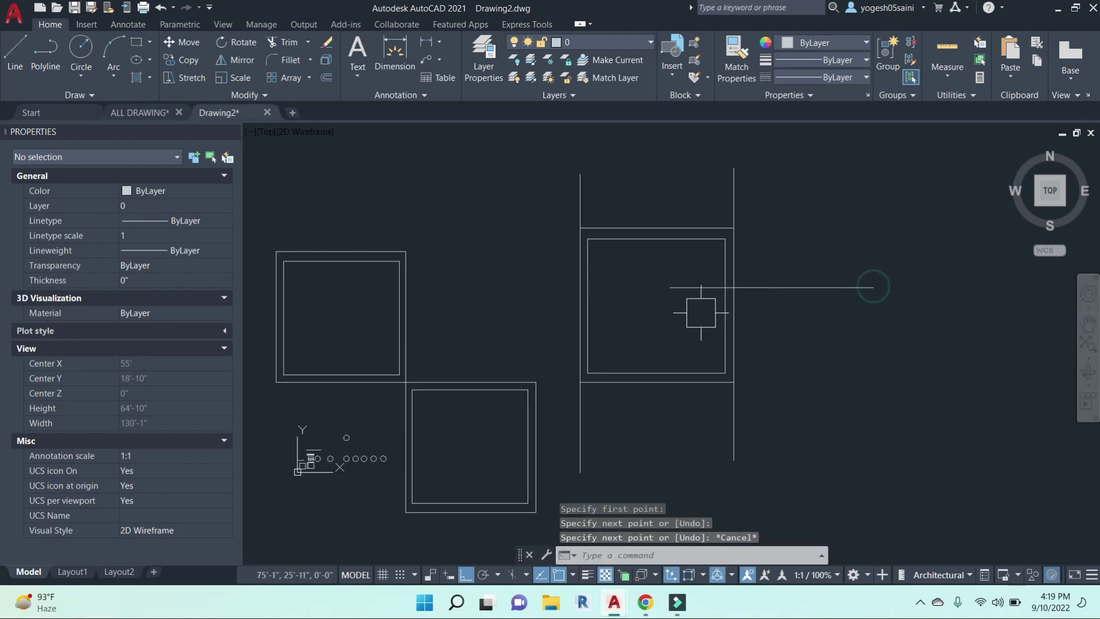
key("Return")
left_click(675, 320)
left_click(825, 320)
key("Escape")
Draw a vertical line through the scaled nested square, extending past its upper and lower edges and crossing both horizontal lines.
key("Return")
left_click(690, 192)
left_click(691, 444)
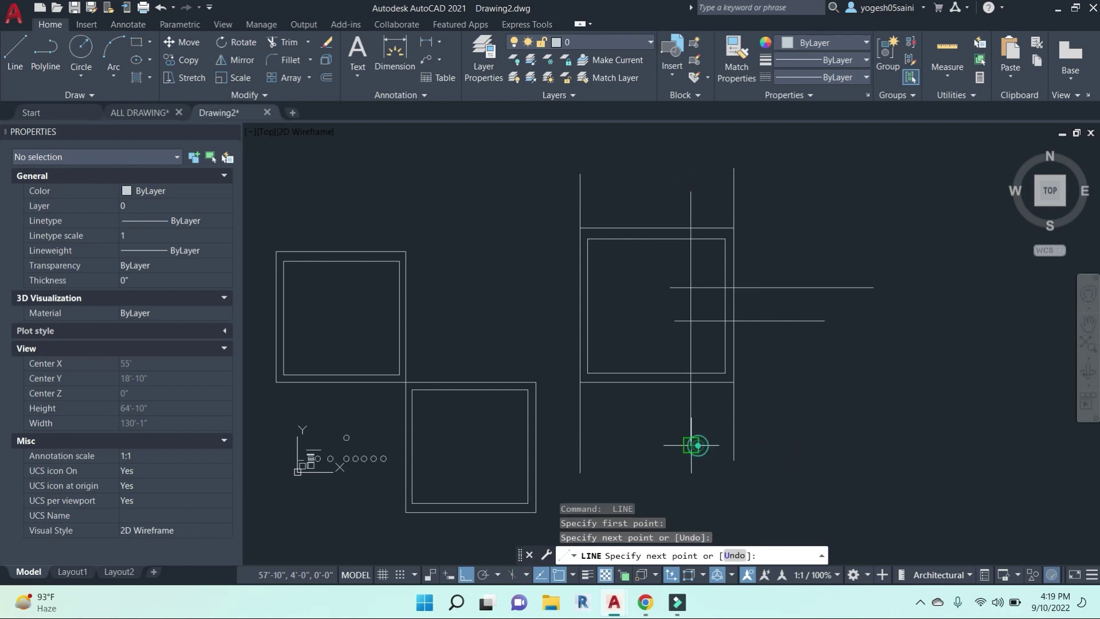
key("Escape")
key("Escape")
key("Escape")
key("Escape")
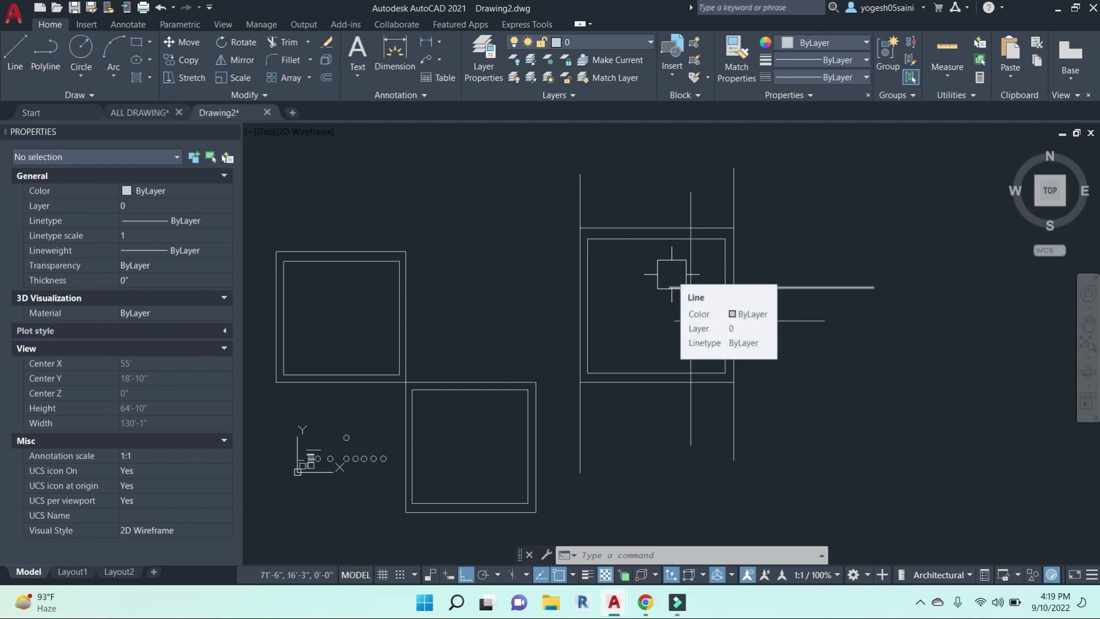
Draw a separate long horizontal line above all the nested squares, without touching any of them.
scroll(676, 301, "down", 2)
key("Escape")
key("Escape")
key("Escape")
type("l")
key("Return")
middle_click_drag(699, 304, 740, 320)
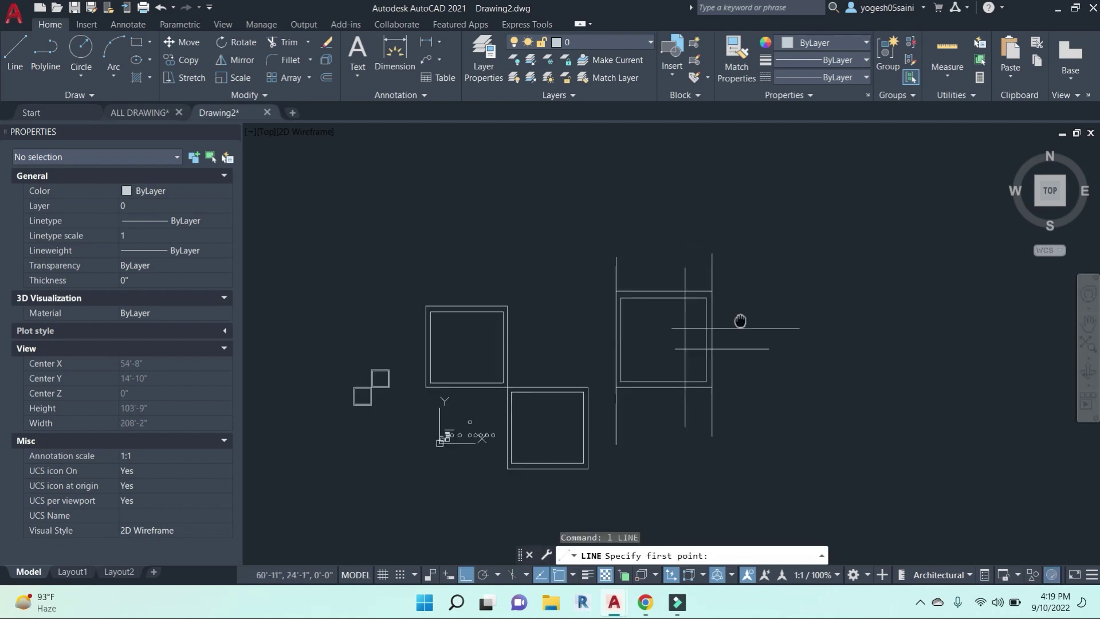
left_click(781, 172)
left_click(513, 172)
mouse_move(766, 283)
middle_mouse_down()
mouse_move(715, 316)
mouse_move(671, 288)
middle_mouse_up()
key("Escape")
key("Escape")
key("Escape")
key("Escape")
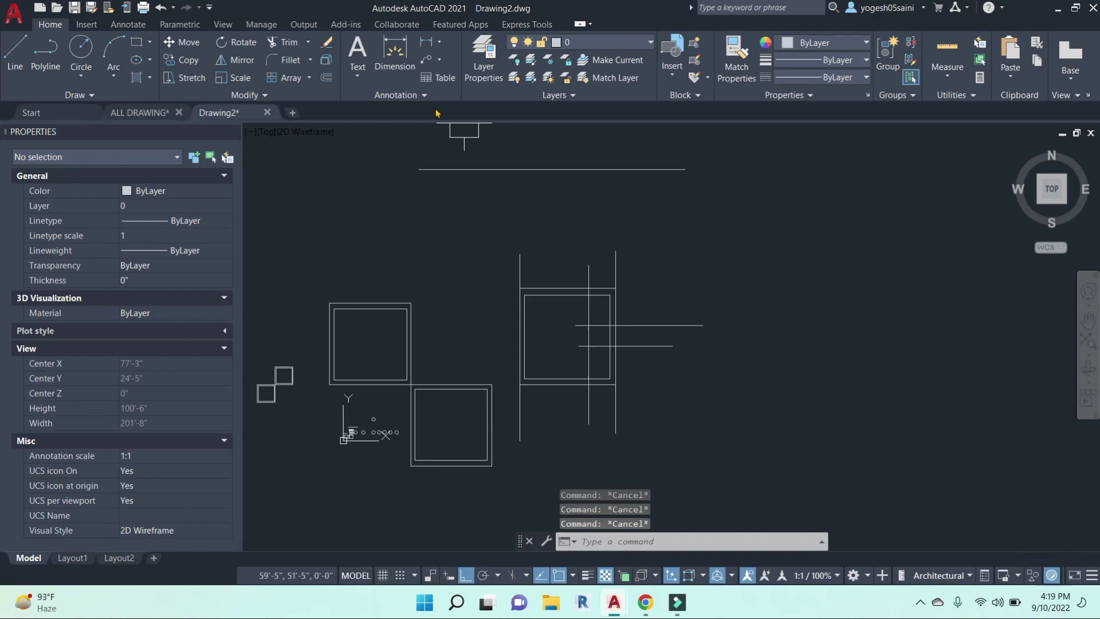
Trim the new vertical line between the outer and inner top edges of the scaled nested square, using all objects as cutting edges.
left_click(289, 44)
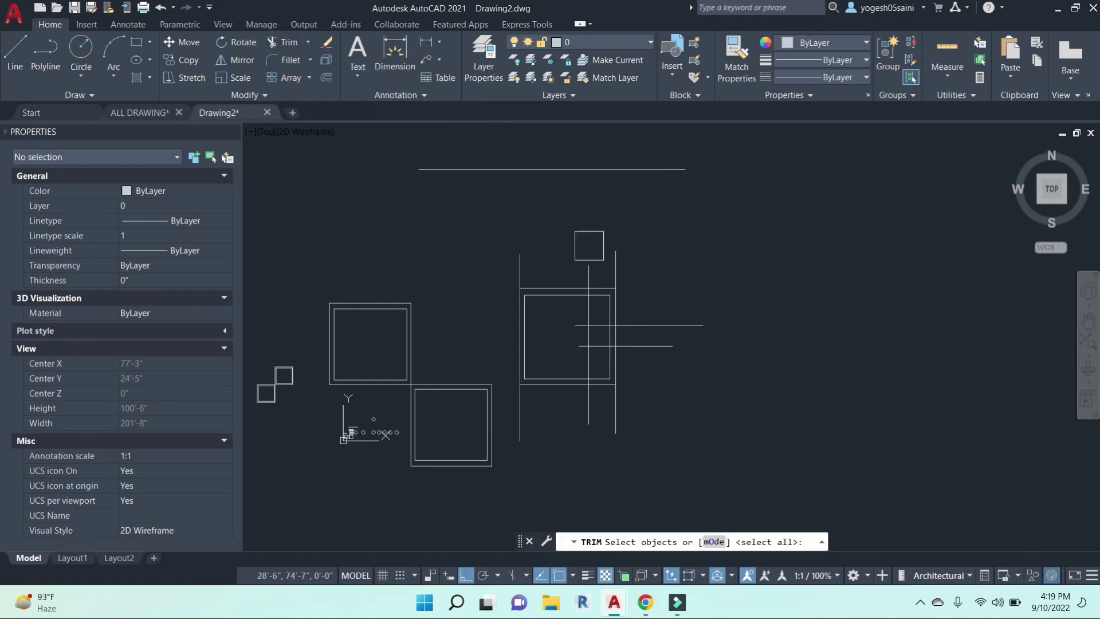
middle_click_drag(584, 244, 623, 227)
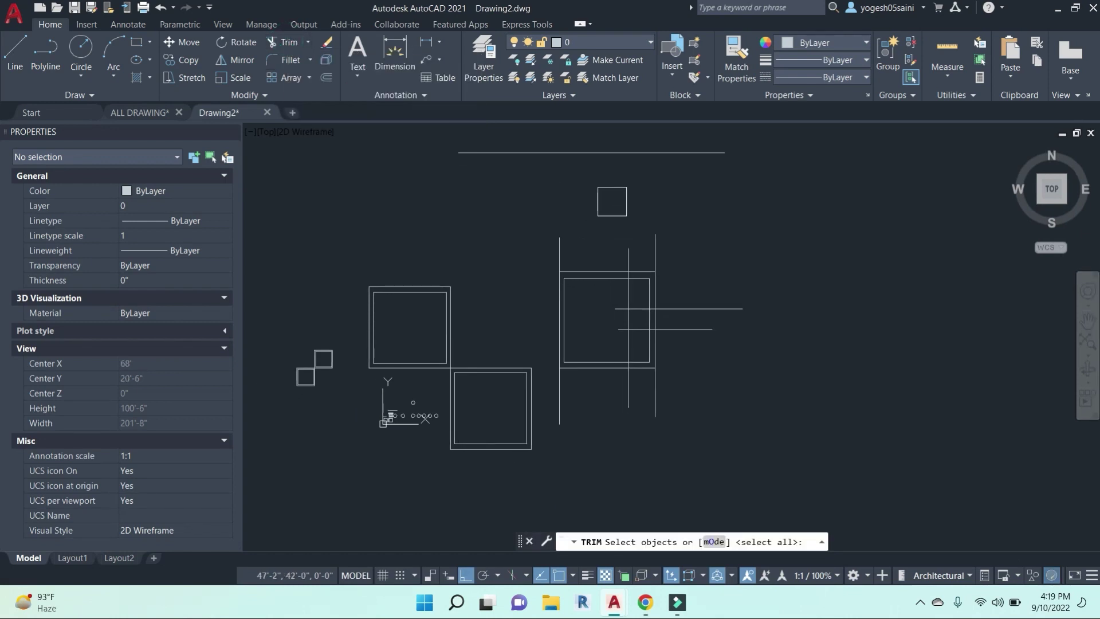
key("Return")
scroll(627, 247, "up", 4)
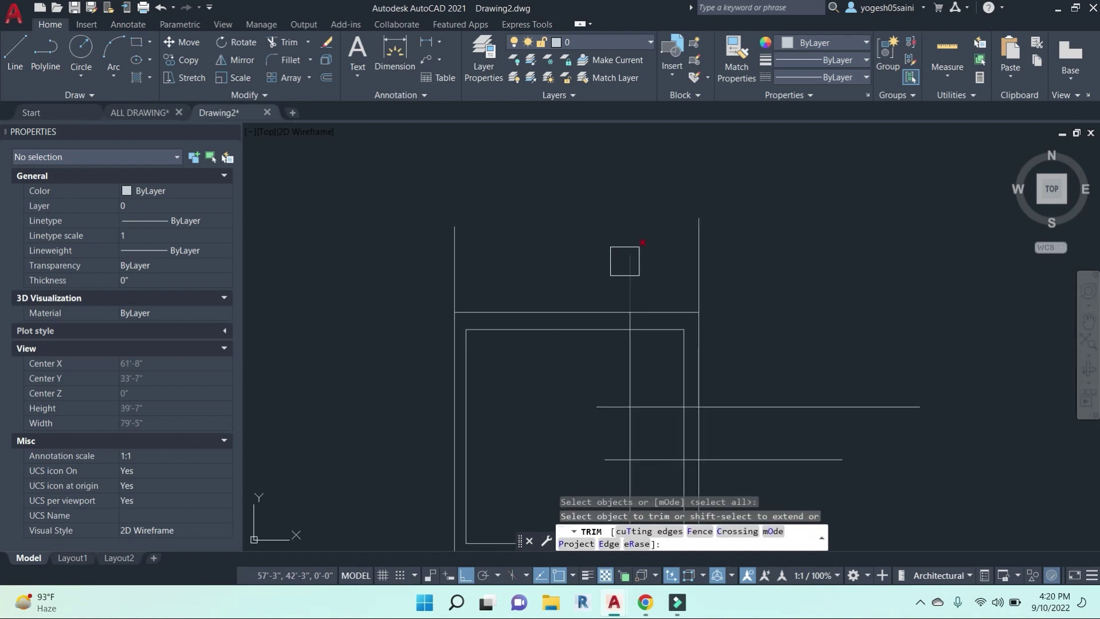
scroll(633, 326, "up", 3)
left_click(601, 291)
scroll(658, 321, "down", 2)
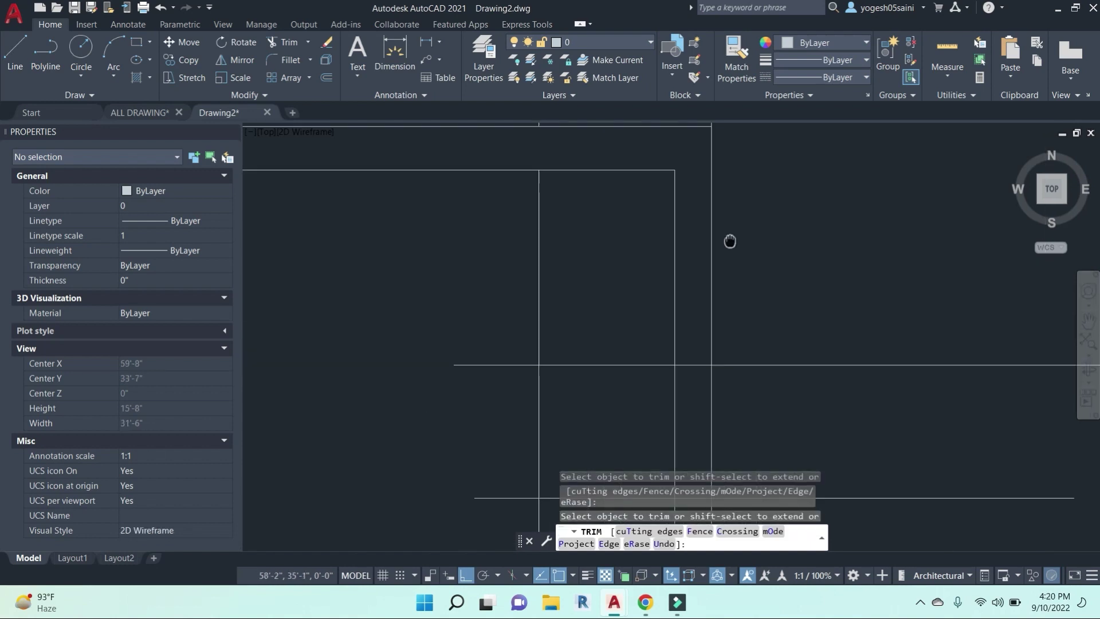
Trim both horizontal lines between the inner and outer right edges of the scaled nested square, and end the Trim command.
left_click(720, 355)
scroll(680, 398, "down", 2)
scroll(668, 309, "up", 4)
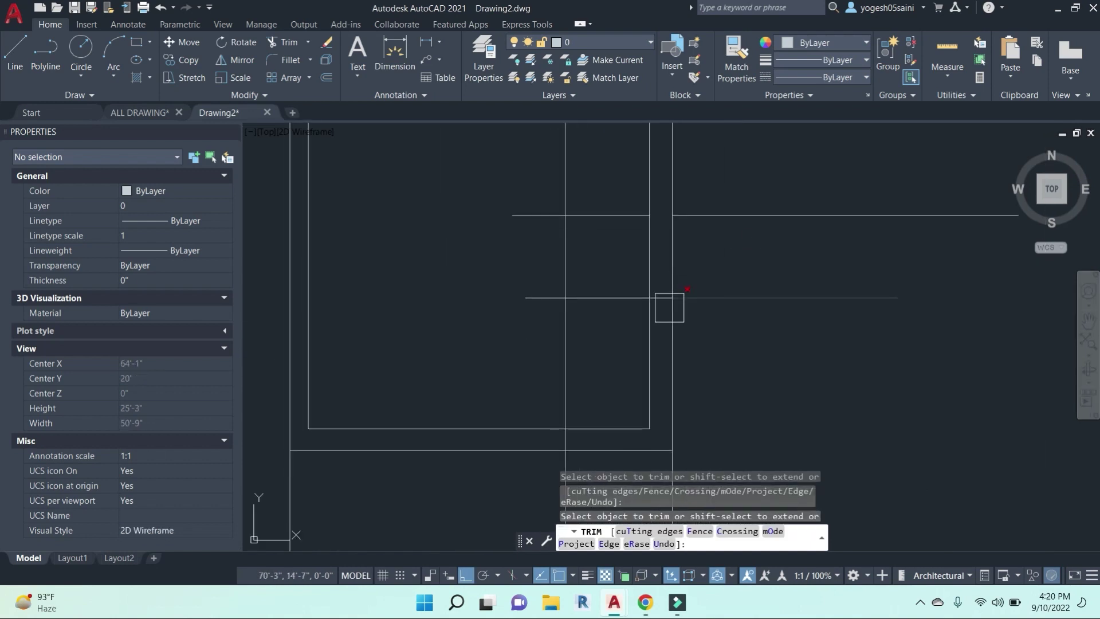
scroll(775, 366, "down", 5)
left_click(727, 319)
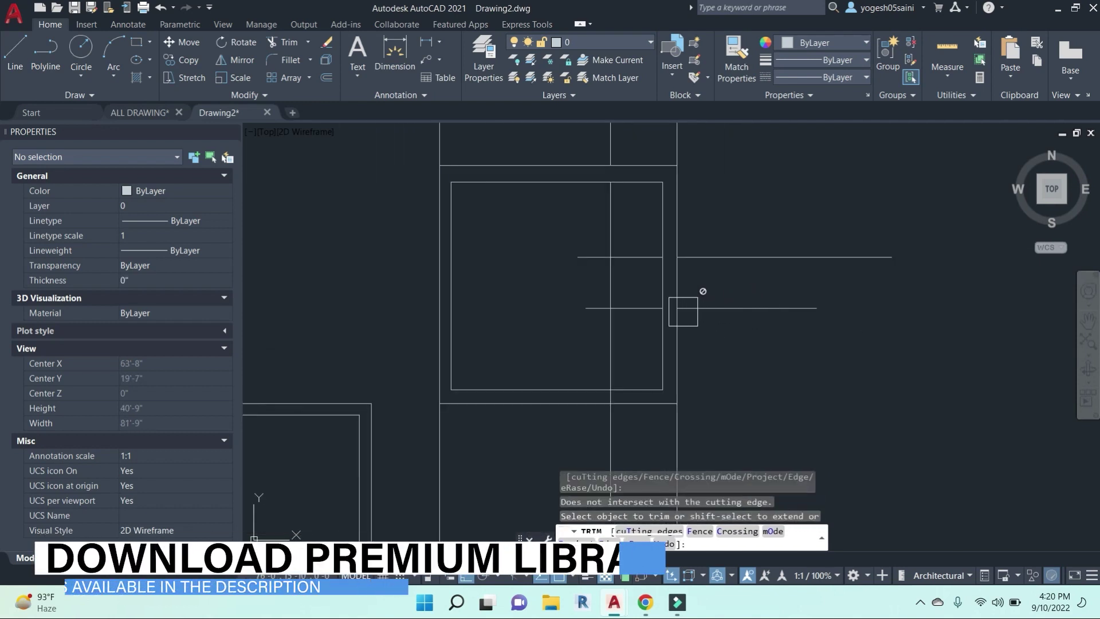
scroll(676, 310, "up", 4)
key("Escape")
key("Escape")
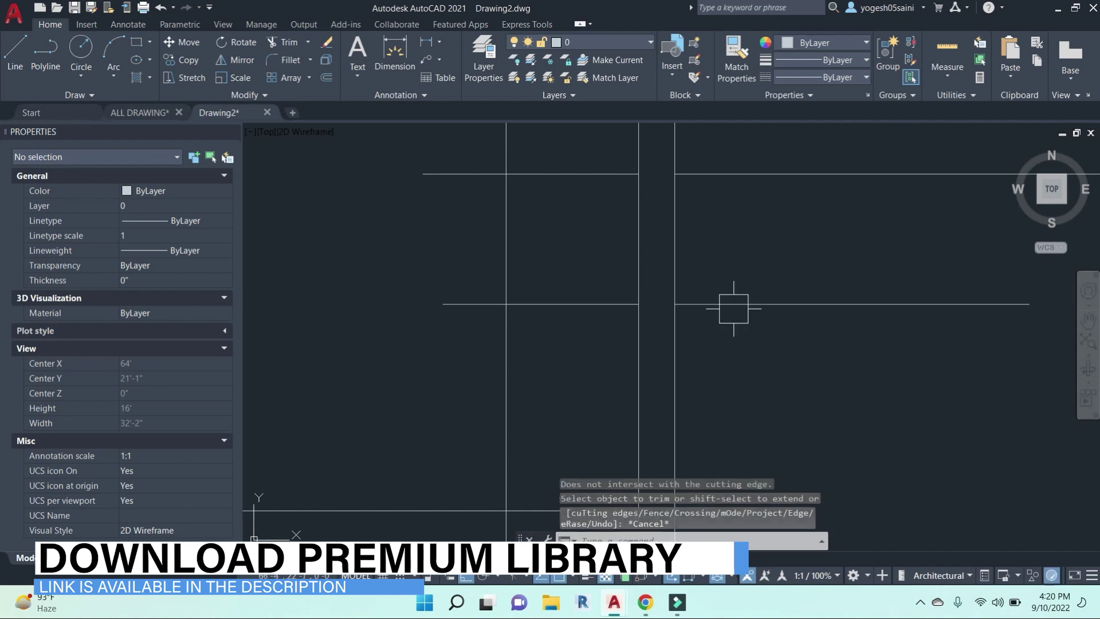
Erase the leftover horizontal line pieces outside the right edge of the scaled nested square.
left_click(732, 305)
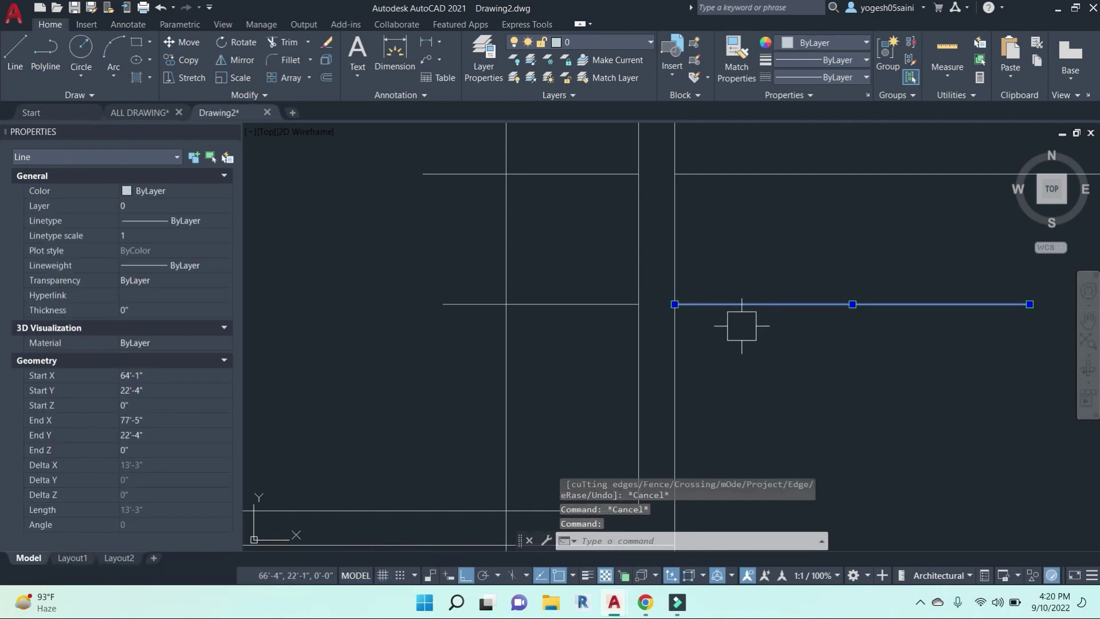
key("Return")
scroll(741, 322, "down", 3)
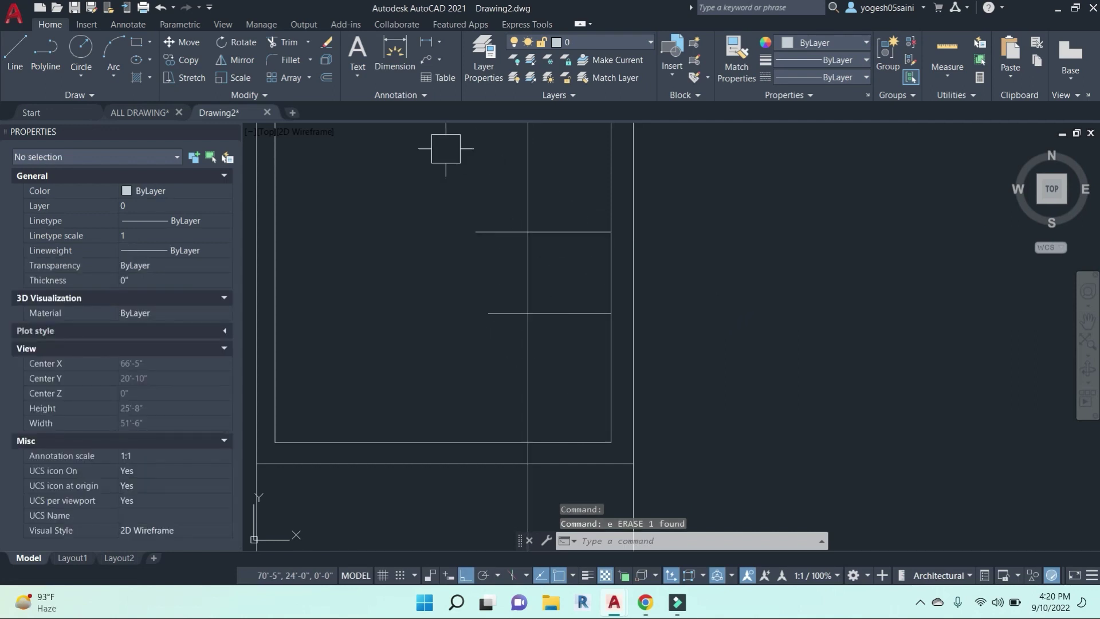
Trim the two short horizontal lines back to the vertical line, removing their parts between it and the inner square's right edge.
left_click(284, 42)
key("Return")
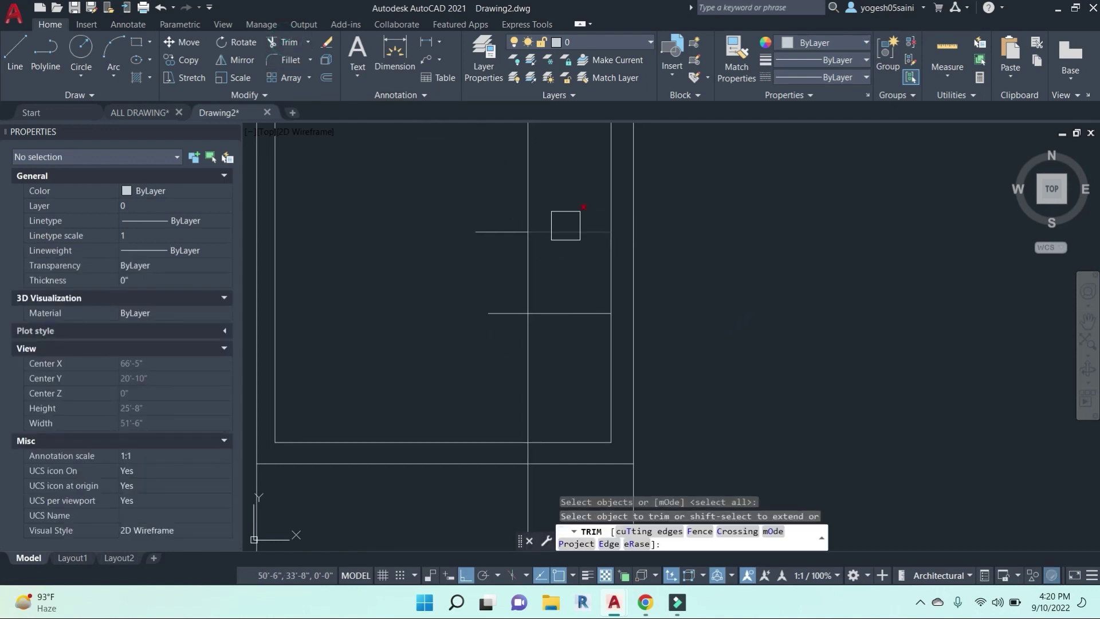
left_click(566, 226)
left_click(566, 313)
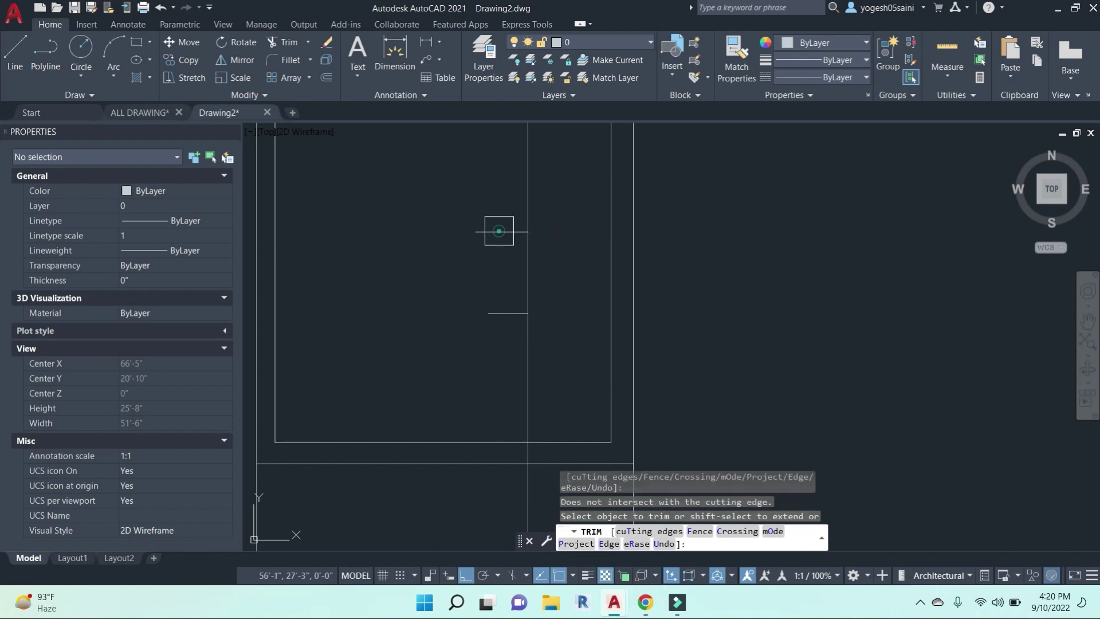
scroll(489, 331, "down", 1)
left_click(598, 304)
key("Escape")
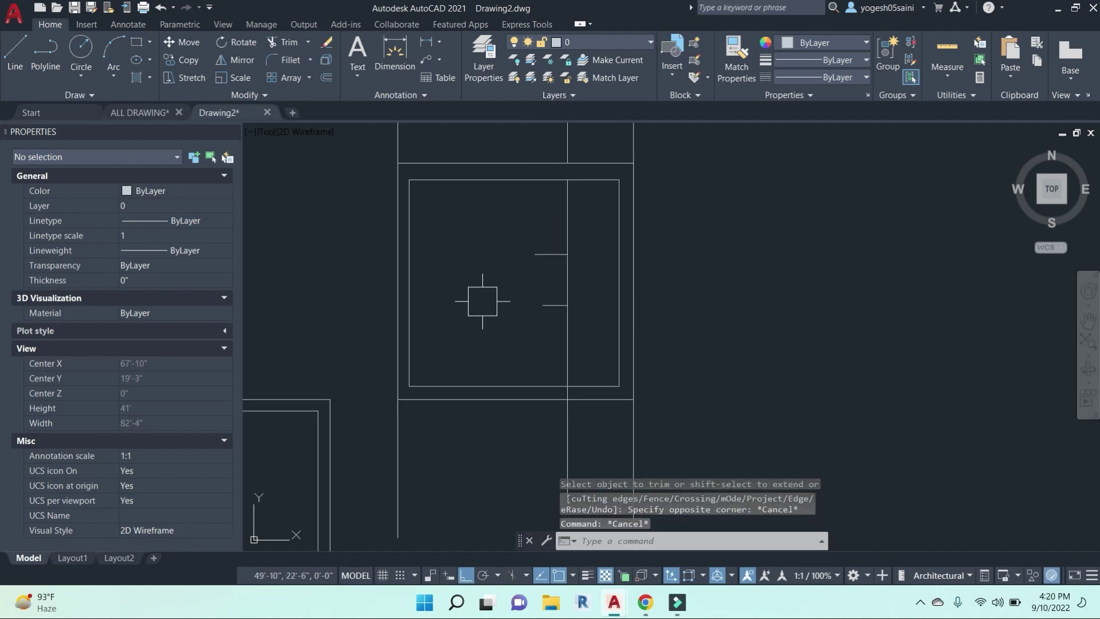
scroll(517, 313, "down", 1)
key("Escape")
scroll(601, 272, "down", 2)
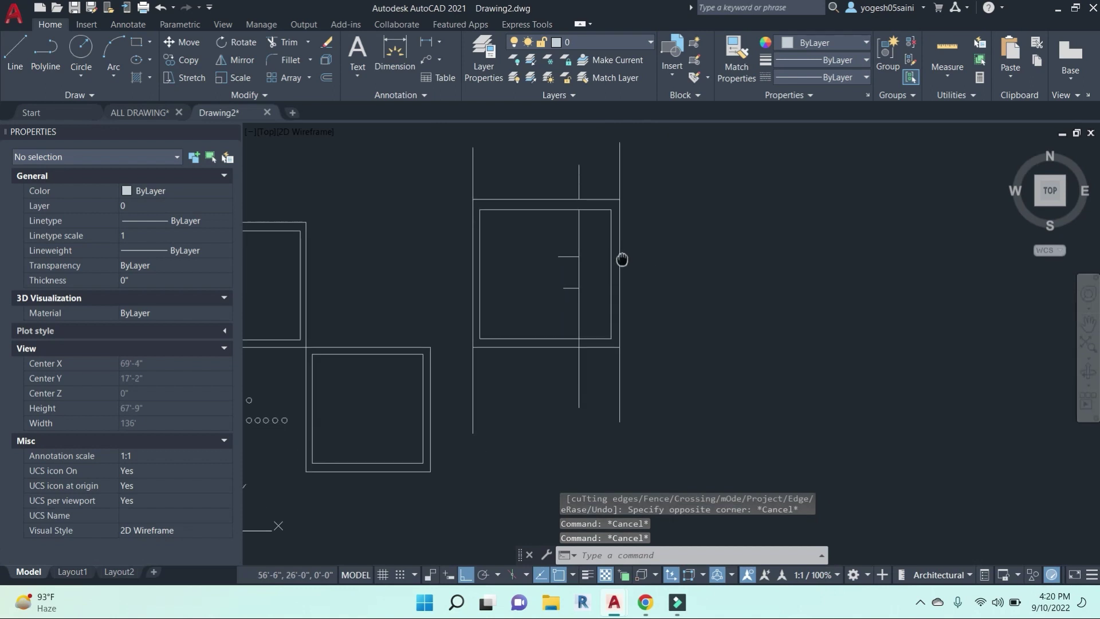
key("Escape")
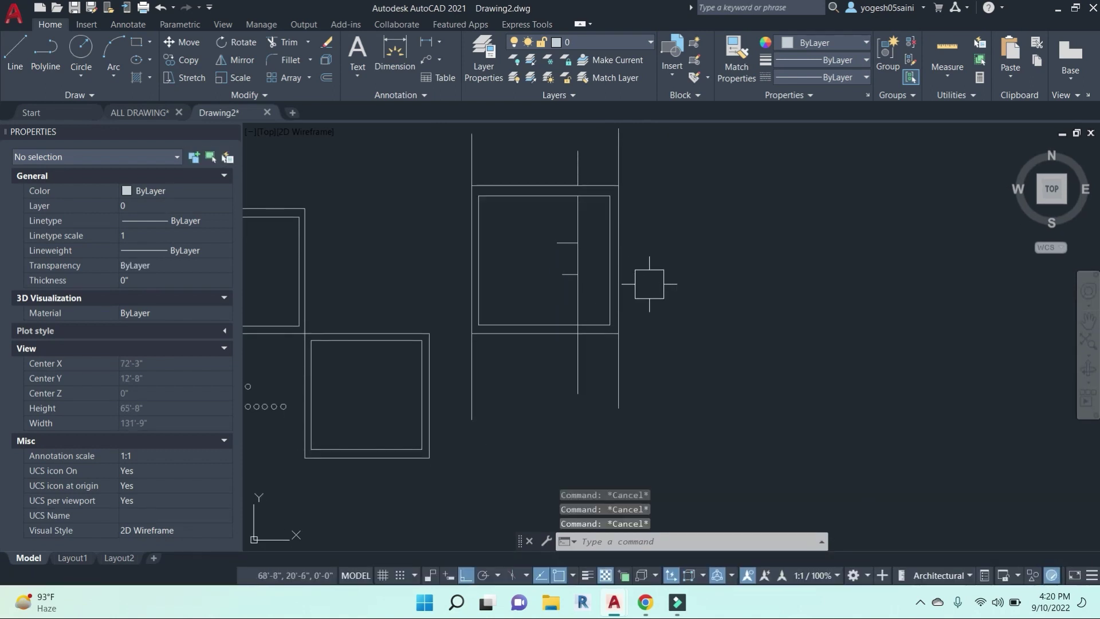
Draw a long horizontal line across both nested squares, just above the upper short line and overshooting on both sides.
type("1")
key("Return")
left_click(687, 240)
key("Escape")
key("Escape")
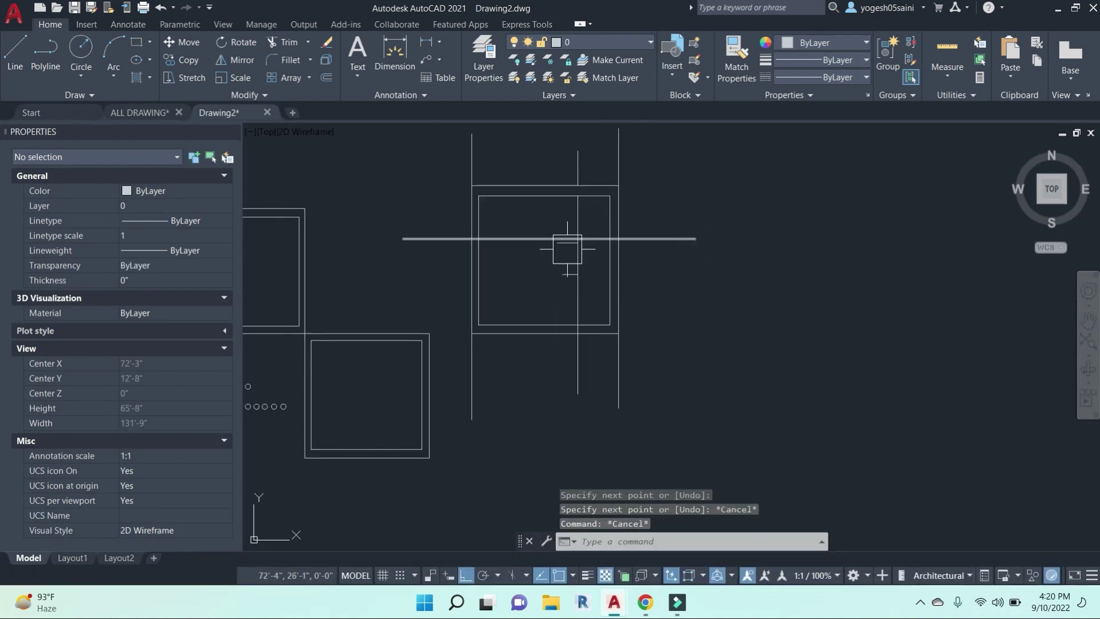
Trim the part of the long horizontal line inside the inner square, using that square as the cutting edge.
middle_click_drag(549, 238, 598, 265)
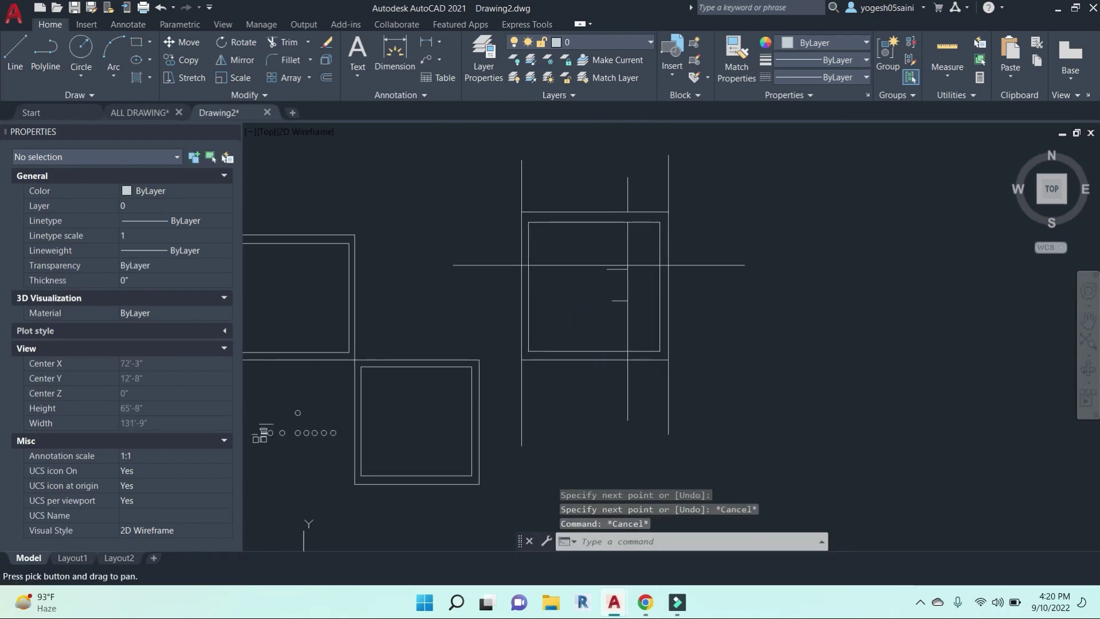
left_click(282, 43)
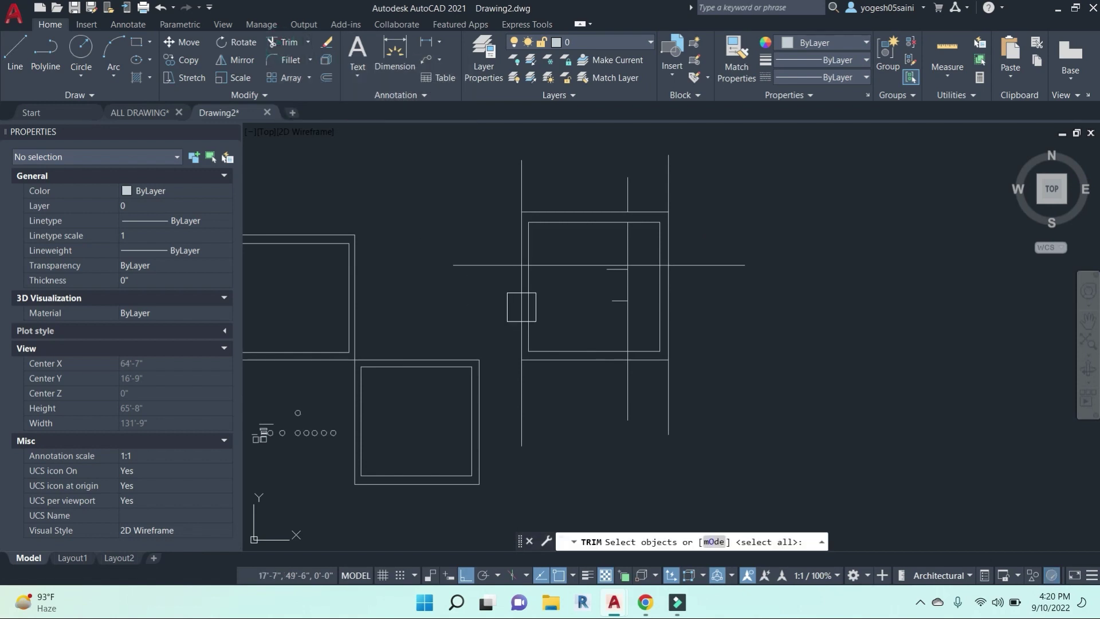
scroll(527, 308, "up", 2)
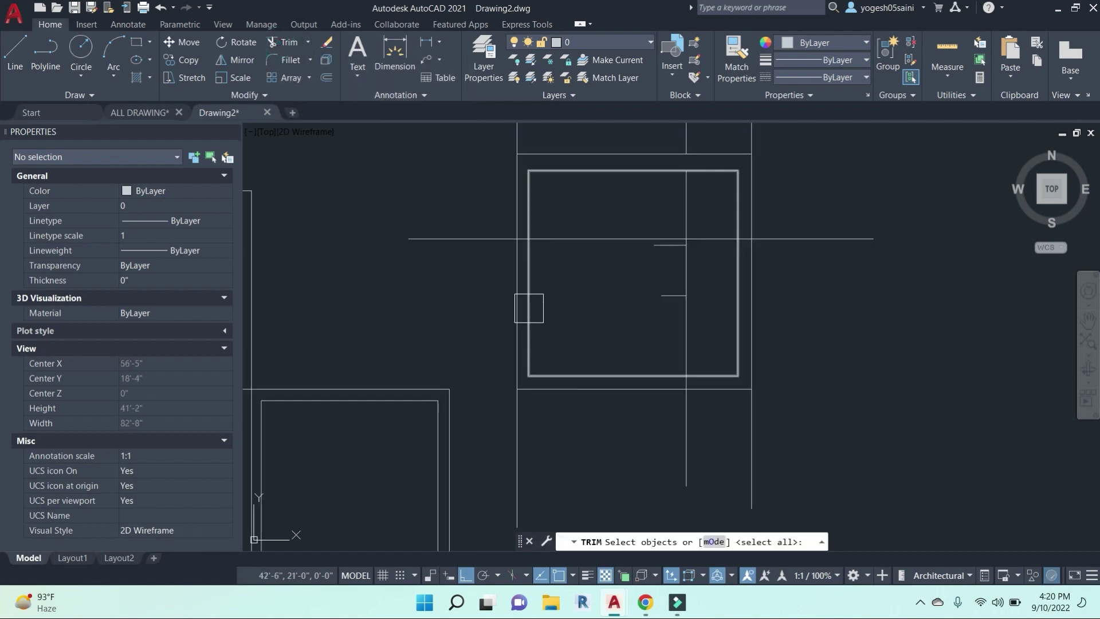
left_click(736, 261)
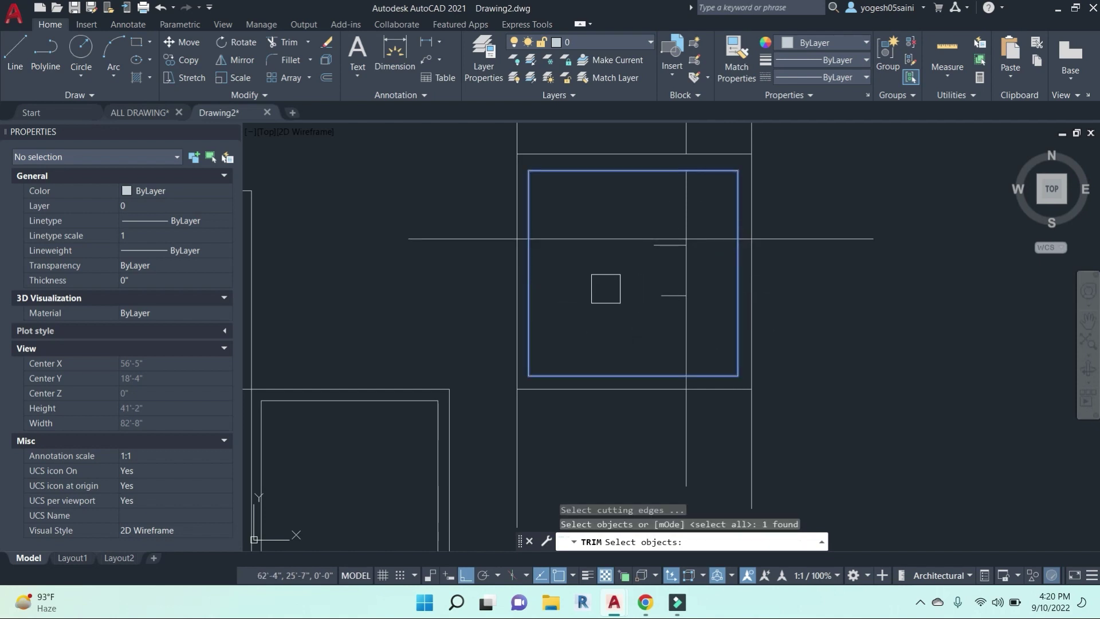
key("Return")
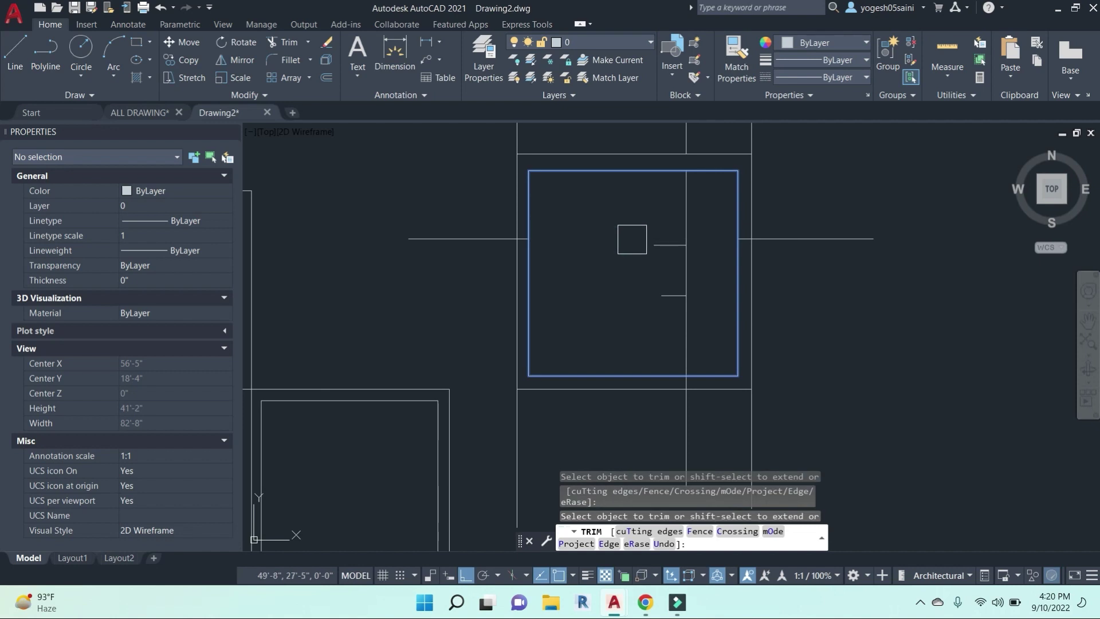
left_click(536, 226)
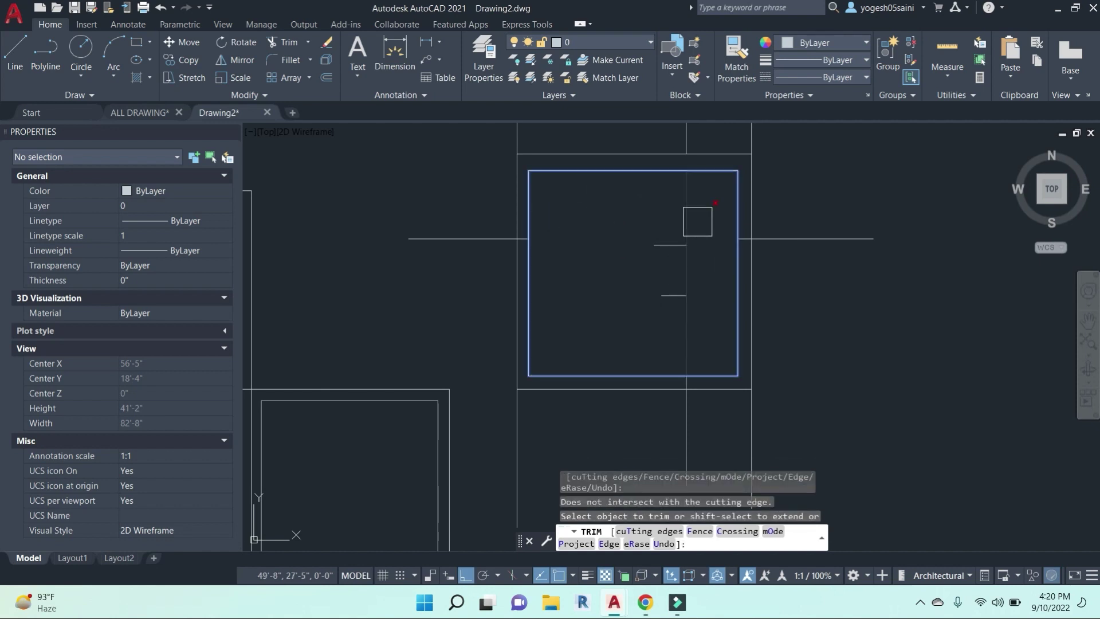
key("Escape")
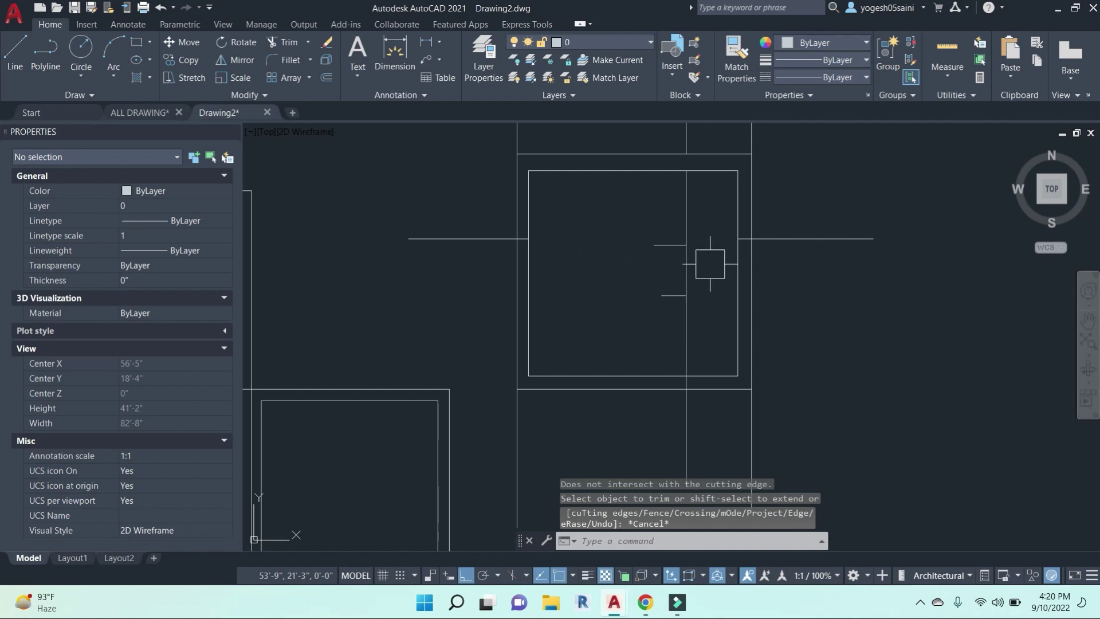
key("Escape")
key("Escape")
key("Escape")
middle_click_drag(848, 306, 784, 313)
left_click(308, 42)
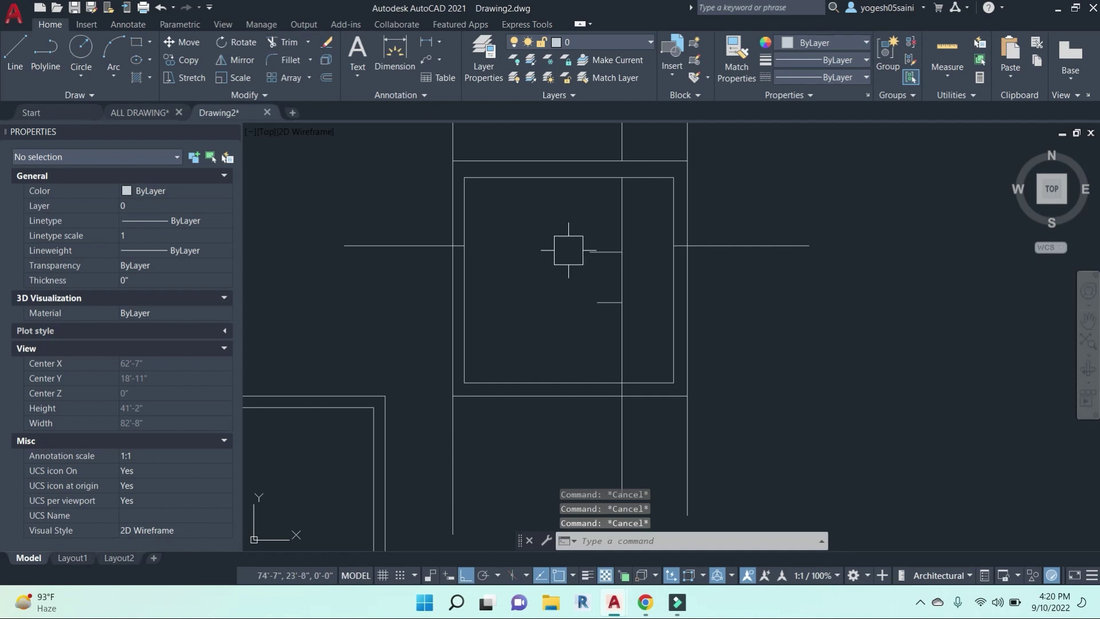
mouse_move(568, 250)
middle_mouse_down()
mouse_move(576, 275)
mouse_move(589, 270)
middle_mouse_up()
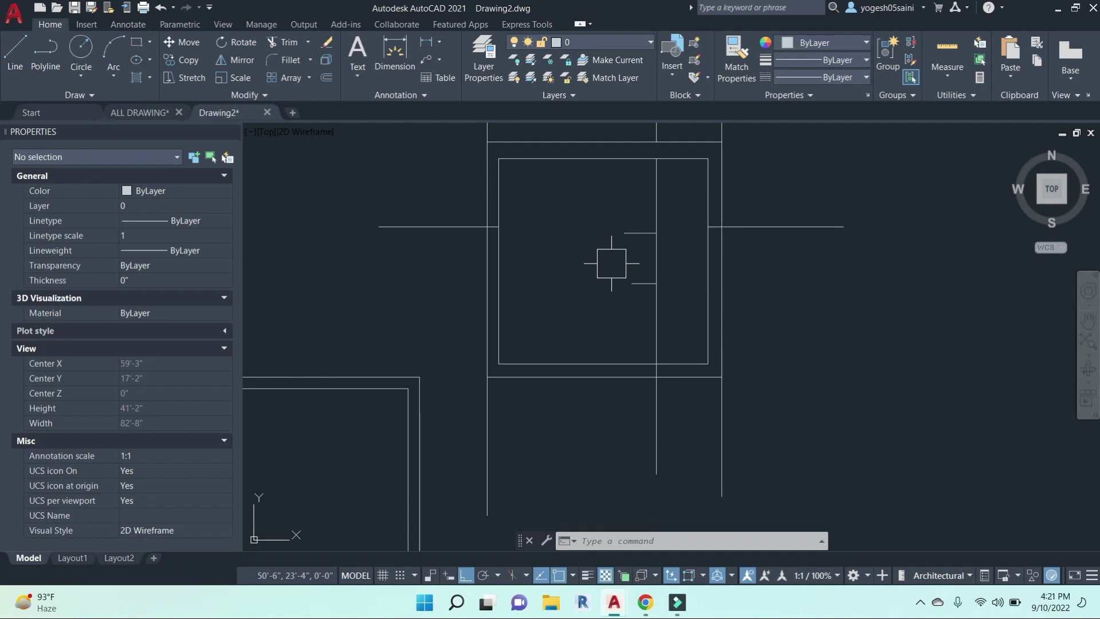
key("Escape")
key("Escape")
key("Escape")
Extend the trimmed horizontal line back across the squares, using the outer square as the boundary edge.
type("ex")
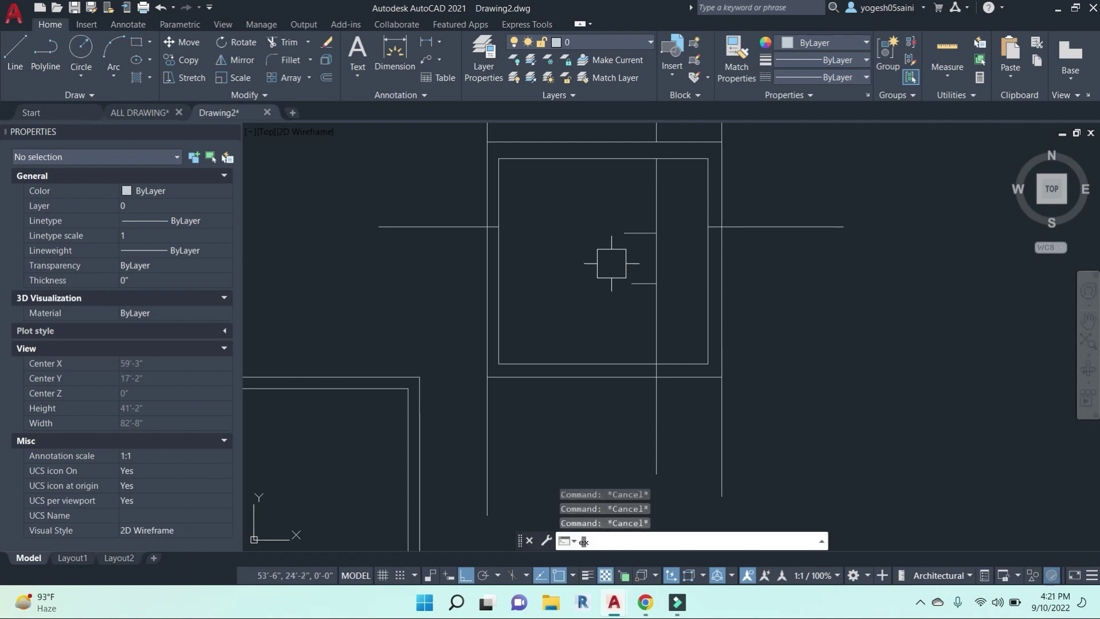
key("Return")
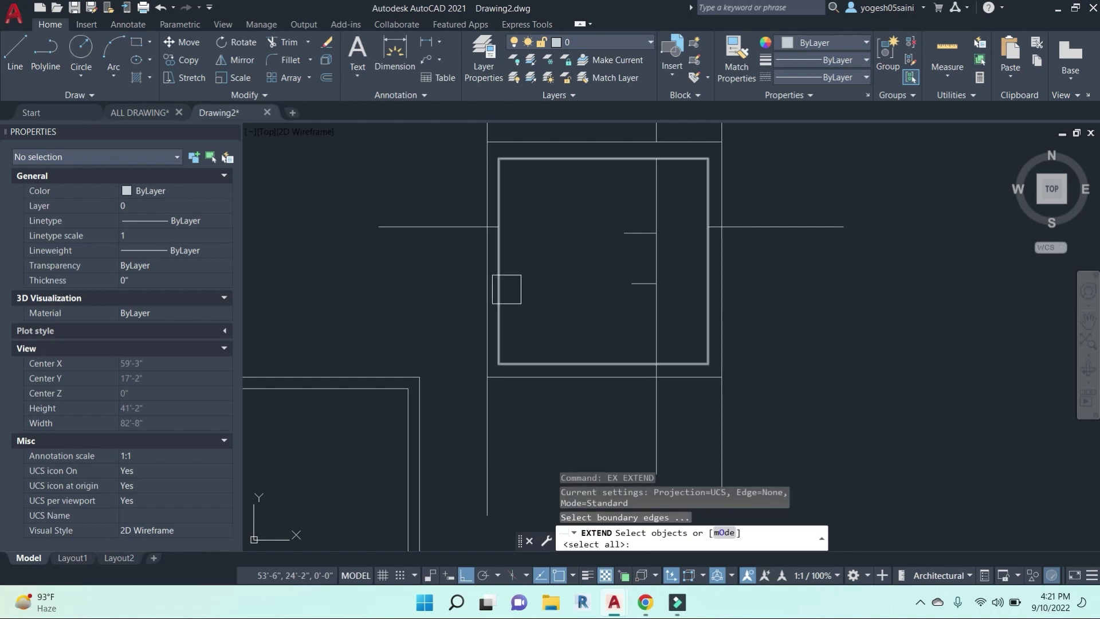
left_click(473, 252)
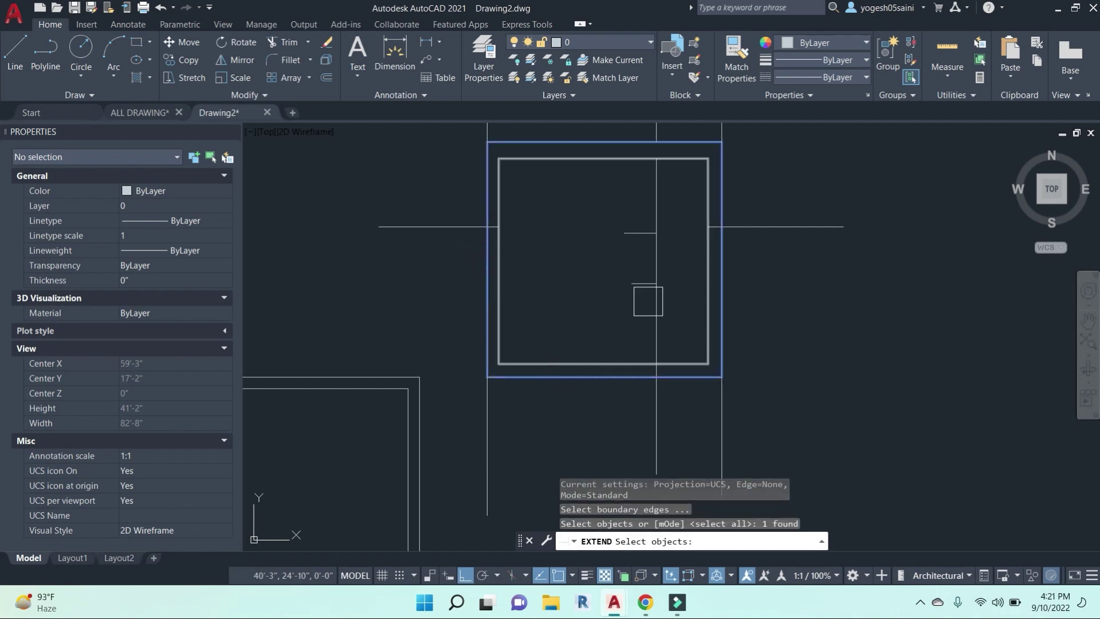
key("Return")
left_click(646, 300)
left_click(742, 227)
left_click(636, 235)
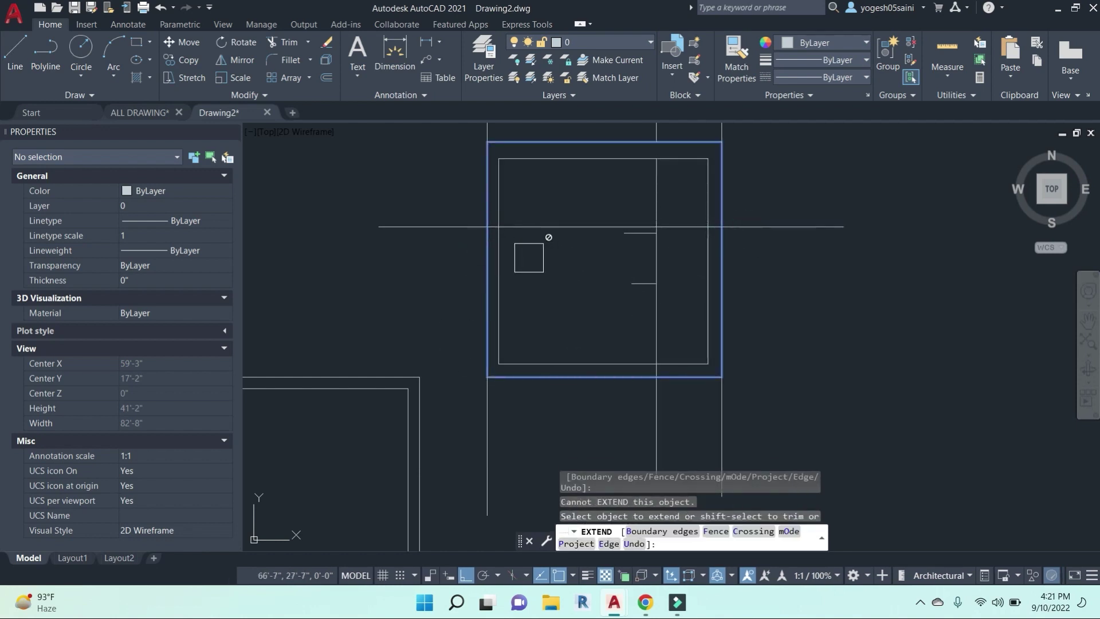
key("Escape")
key("Escape")
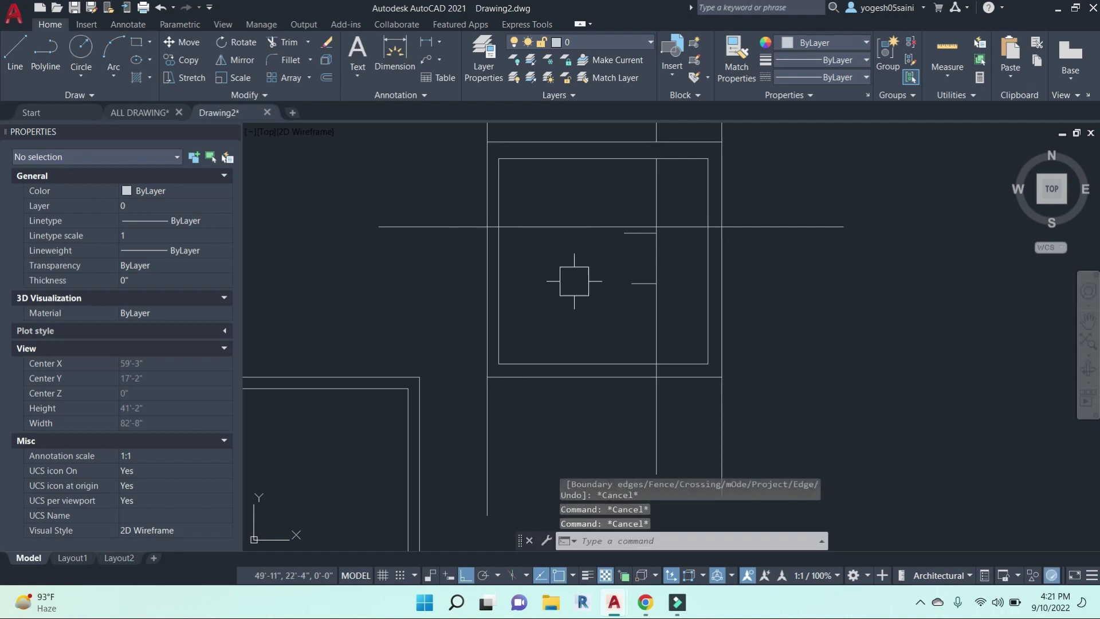
type("ex")
key("Return")
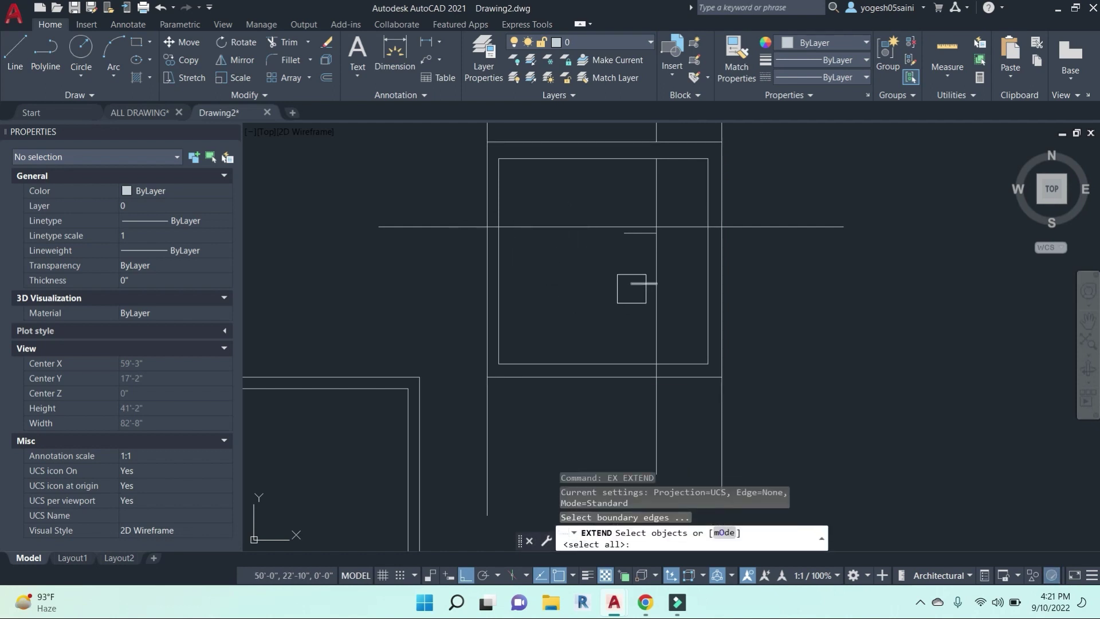
key("Return")
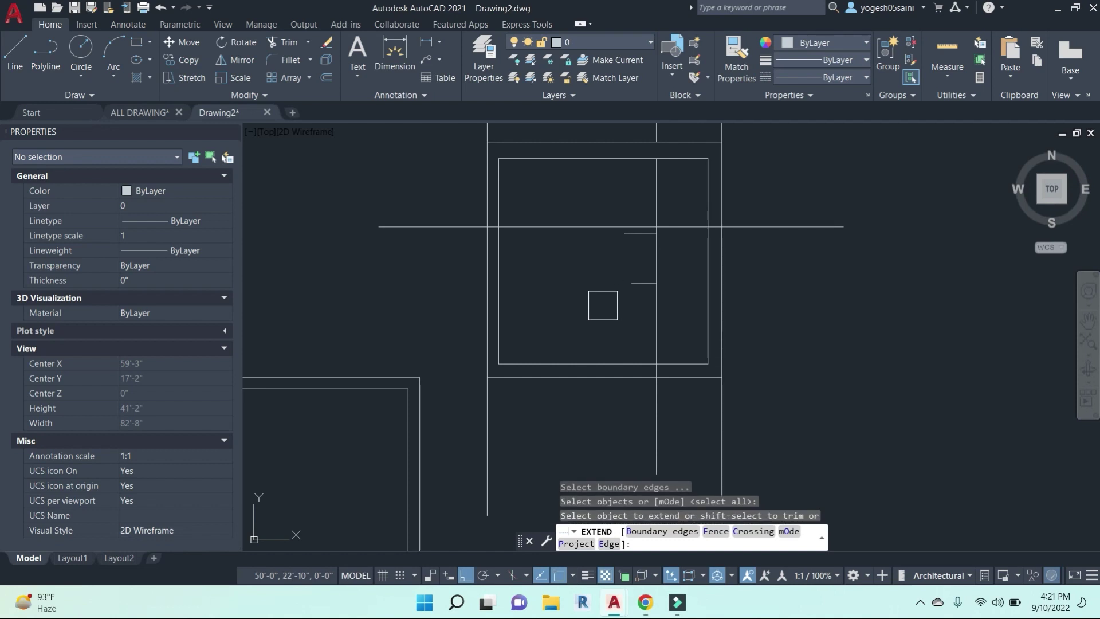
key("Escape")
key("Escape")
Extend the lower short horizontal line to the inner square's left edge, using all objects as boundaries.
type("ex")
key("Return")
key("Return")
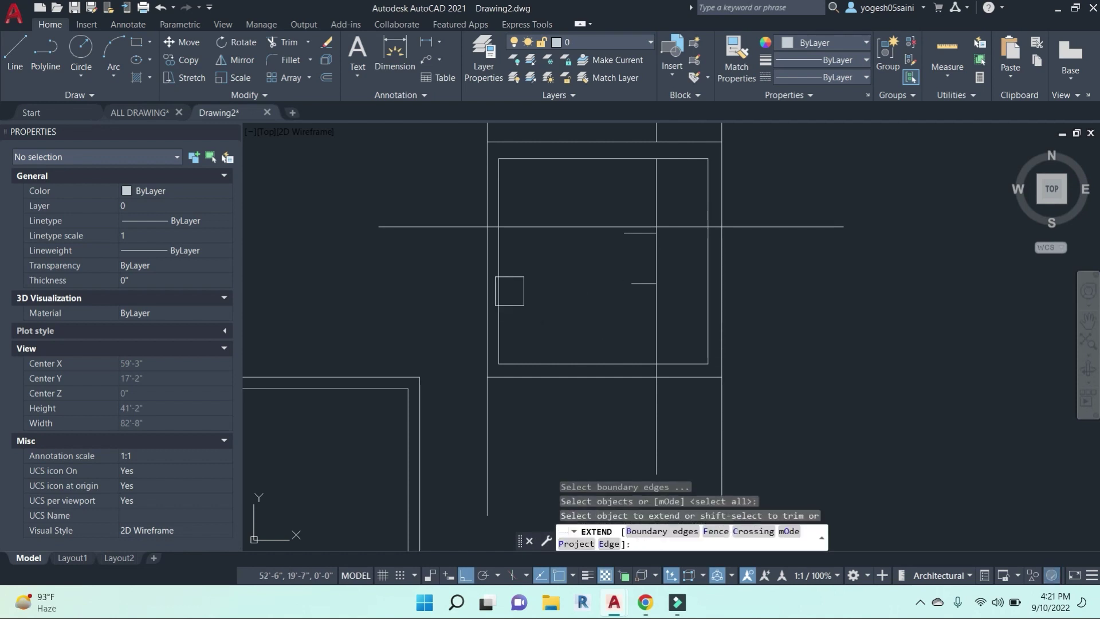
left_click(509, 291)
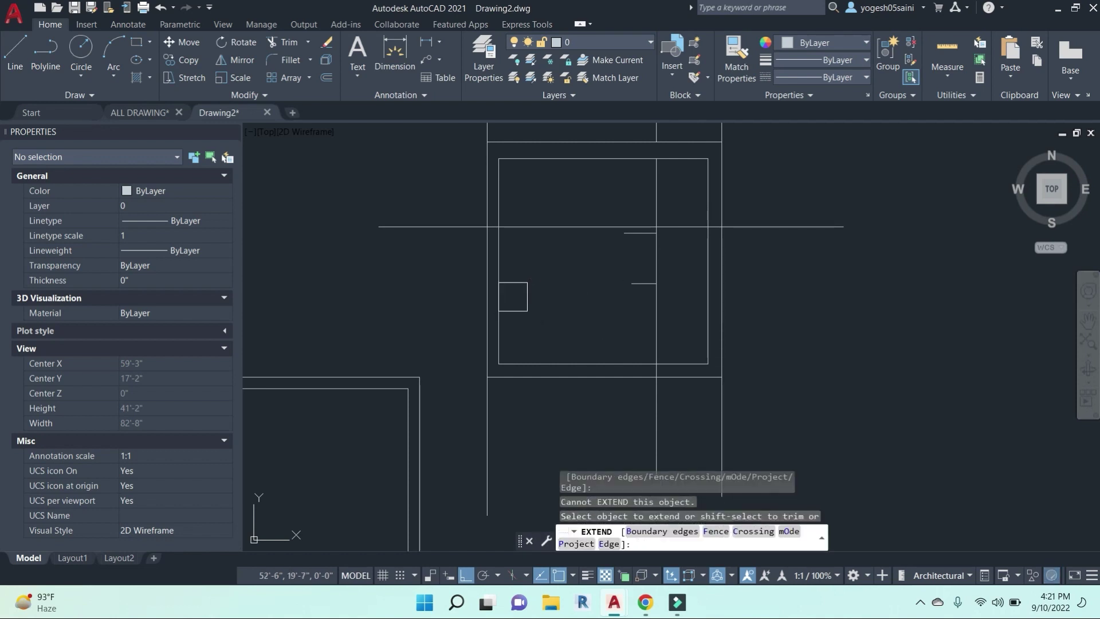
left_click(621, 283)
key("Escape")
key("Escape")
key("Escape")
scroll(624, 247, "up", 2)
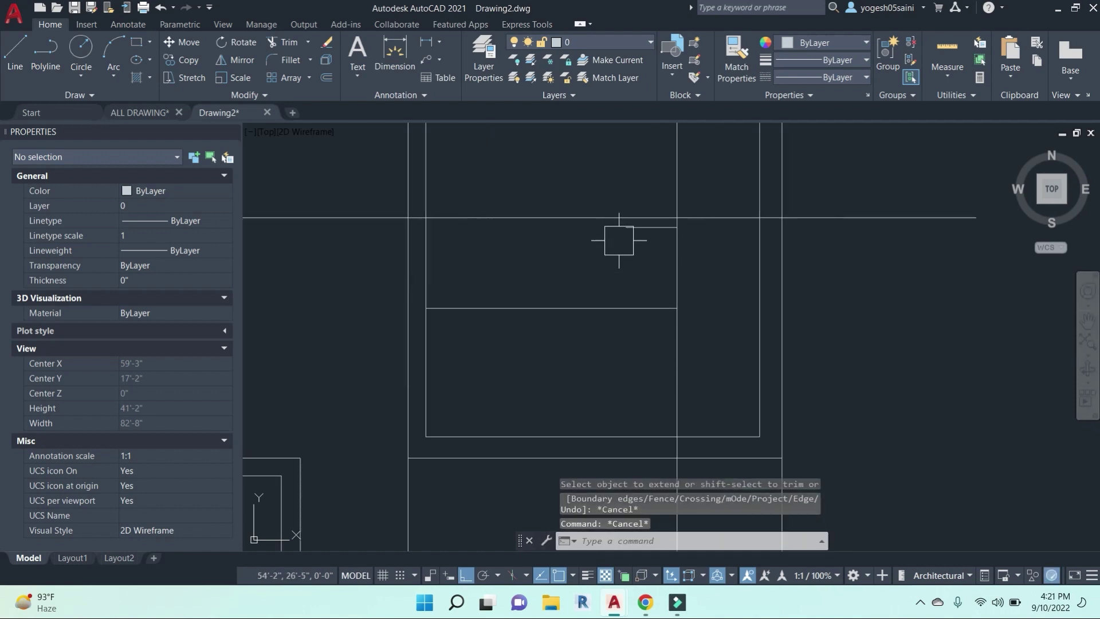
Extend the upper short horizontal line to the outer square's left edge, selecting only the outer square as boundary.
type("ex")
key("Return")
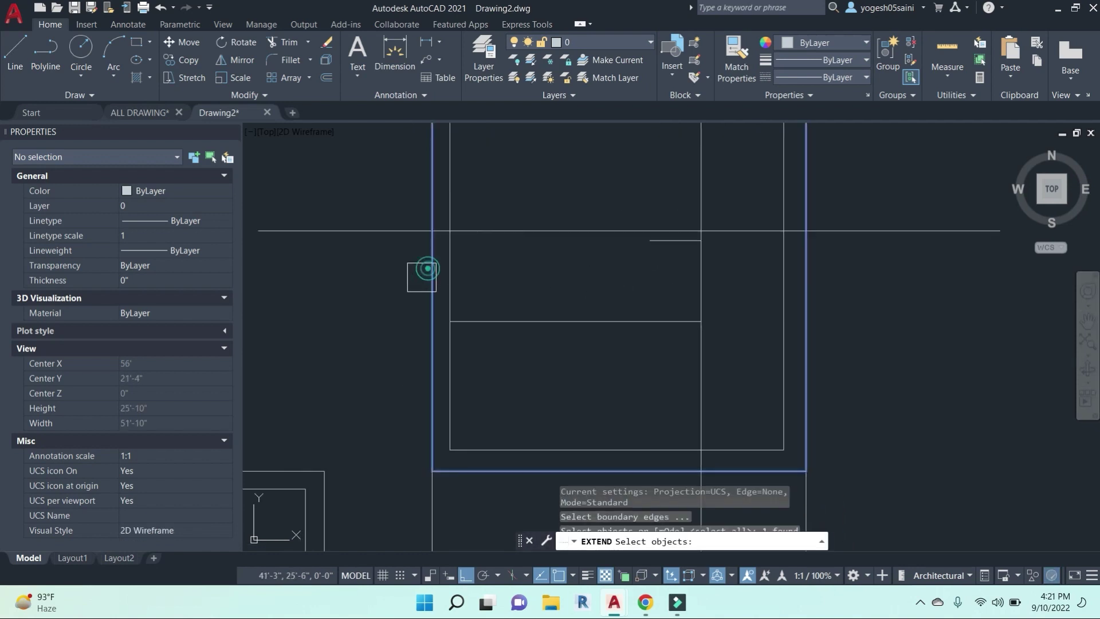
left_click(431, 270)
key("Return")
left_click(650, 248)
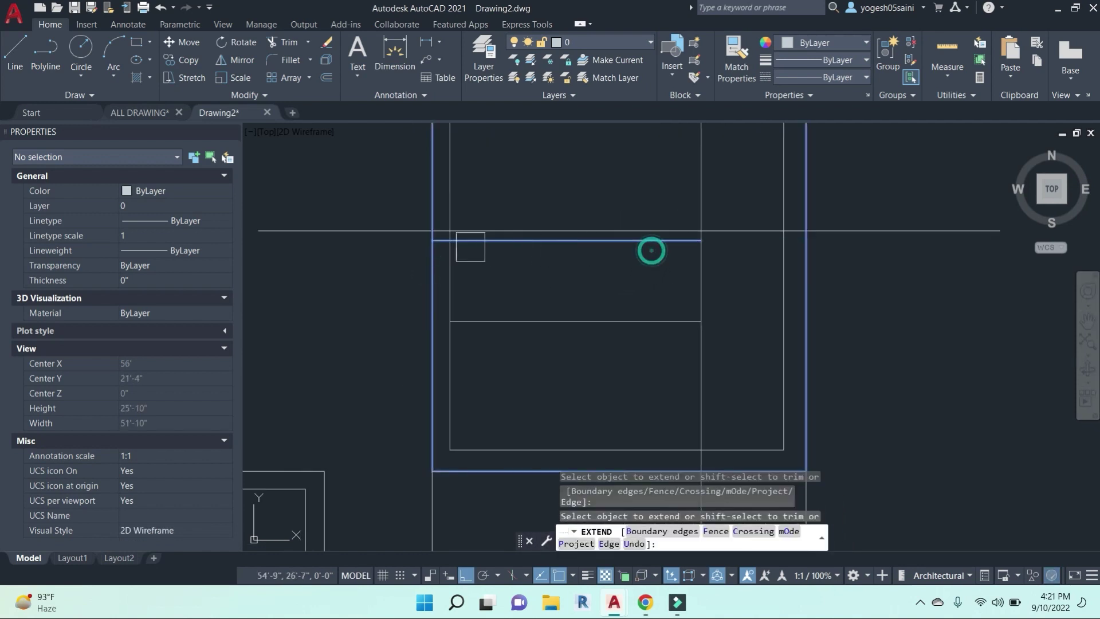
left_click(431, 248)
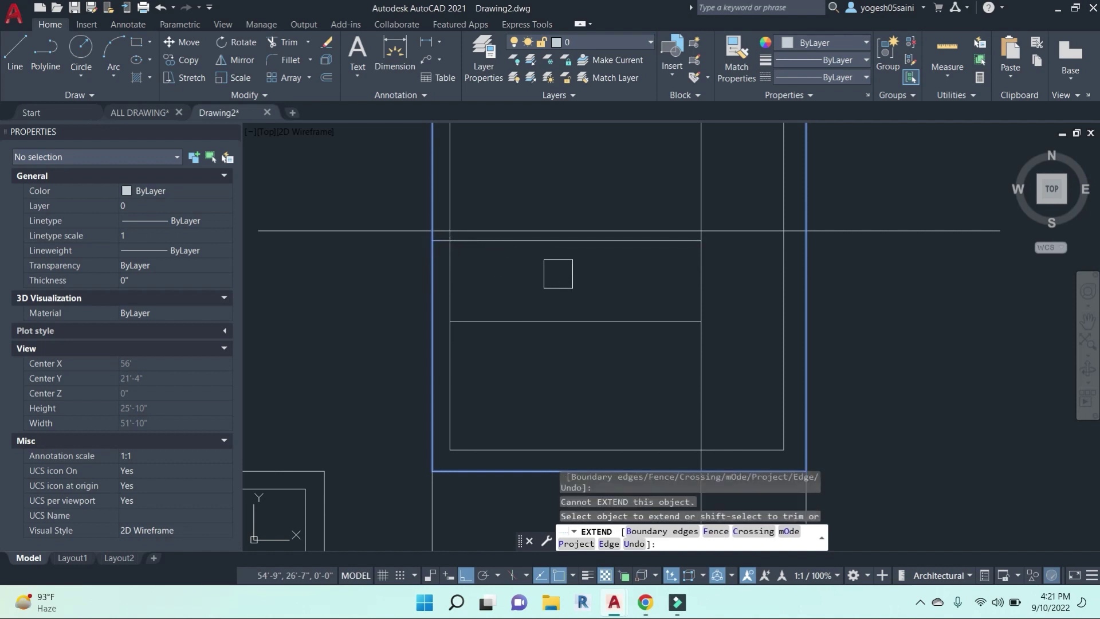
key("Escape")
key("Escape")
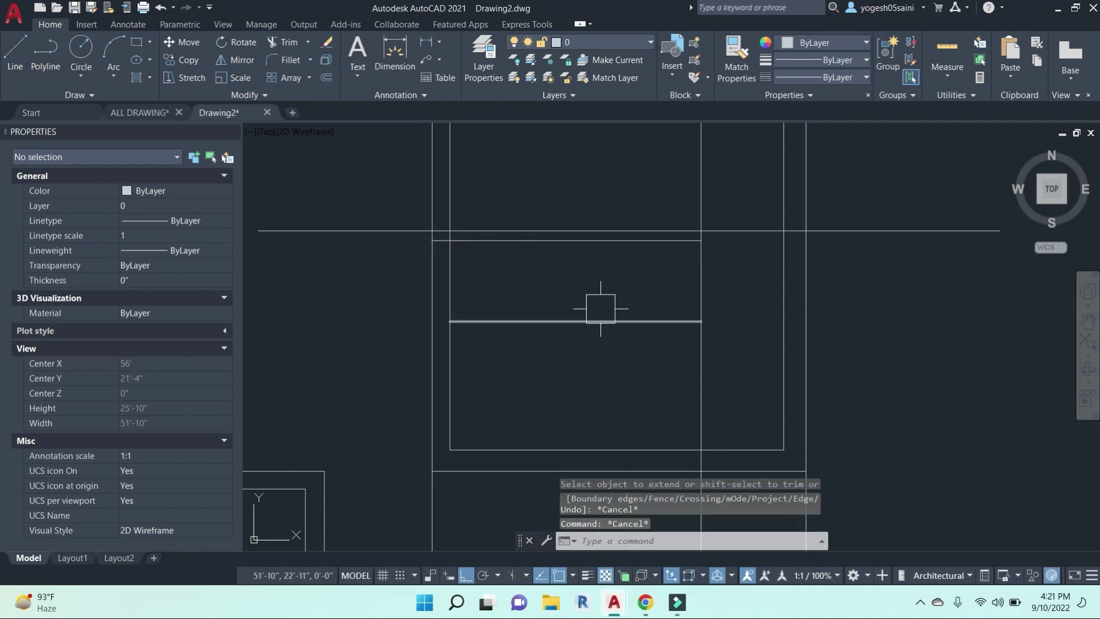
Use the Trim command's extend option to lengthen the lower horizontal line to the outer square's left edge.
type("tr")
key("Return")
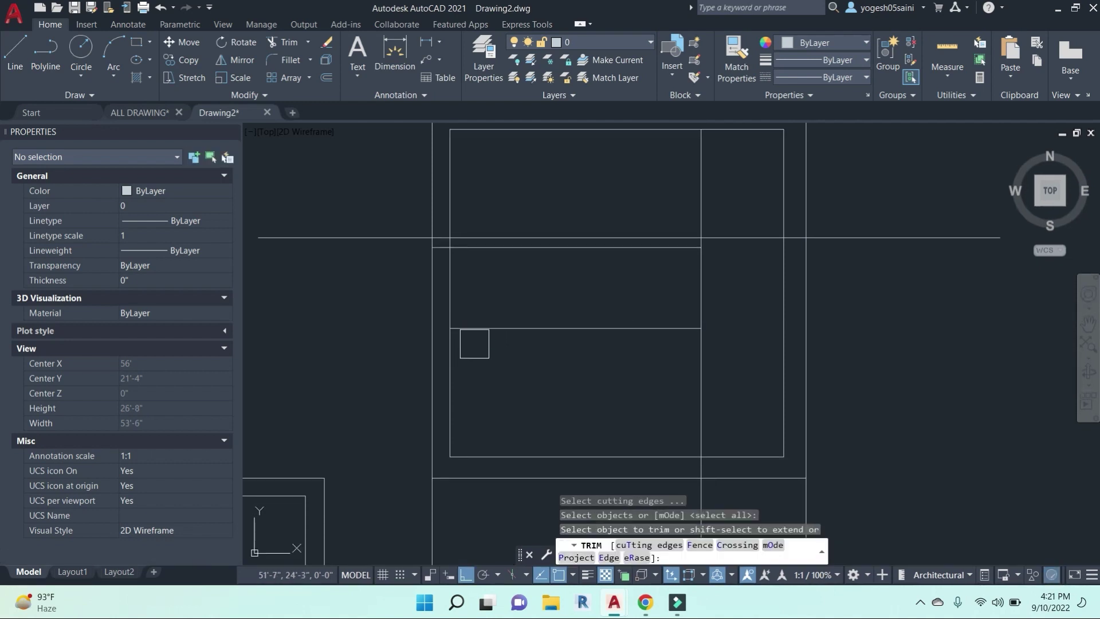
left_click(476, 330)
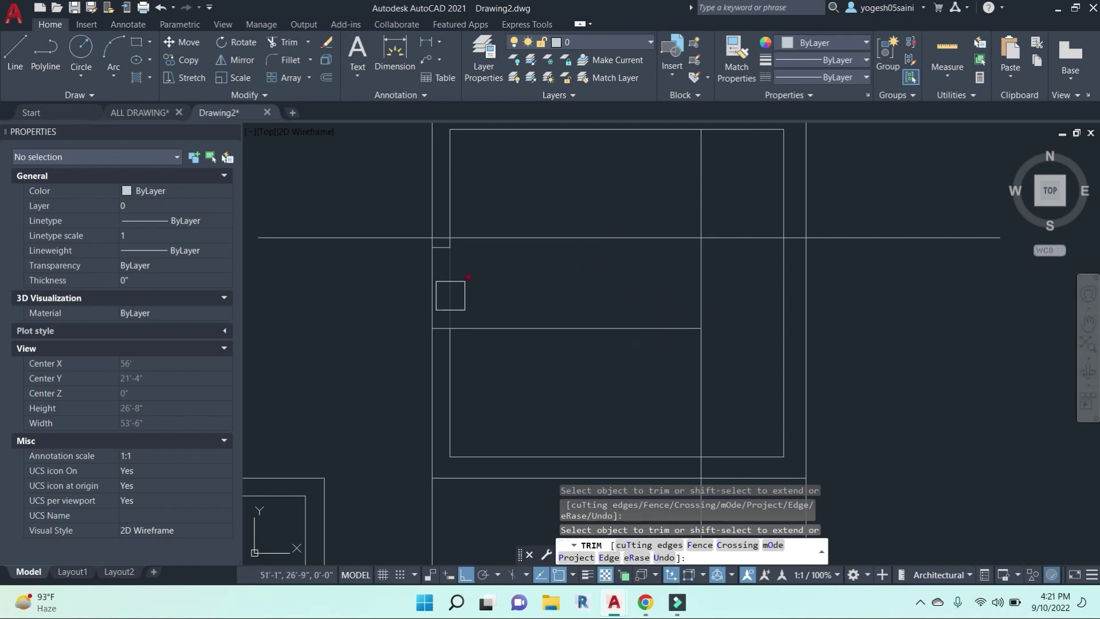
left_click(428, 259, "shift")
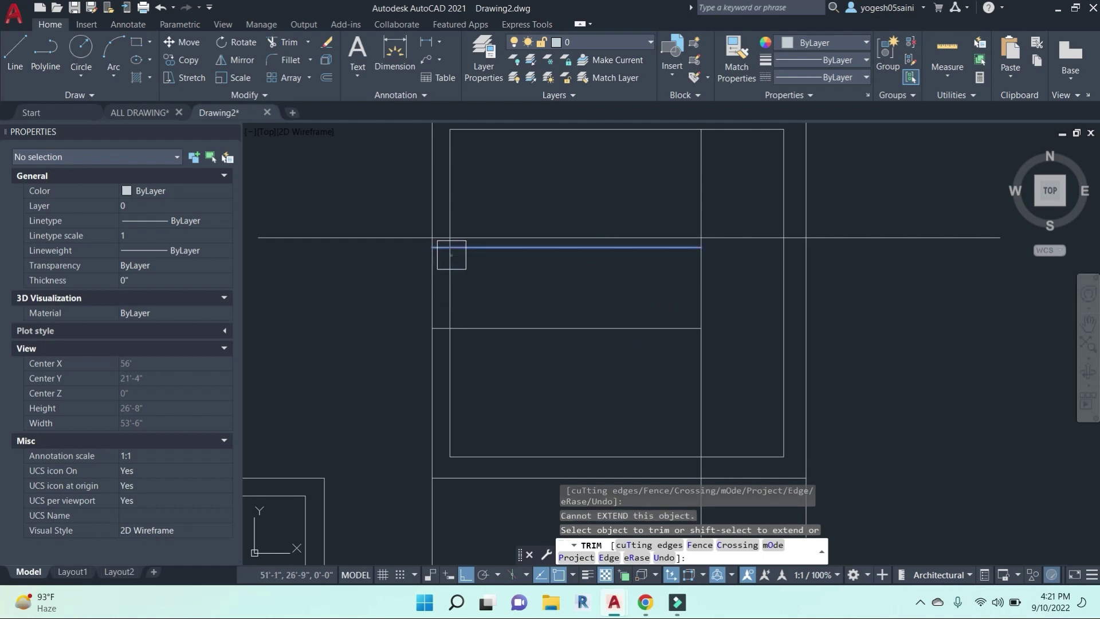
left_click(451, 254, "shift")
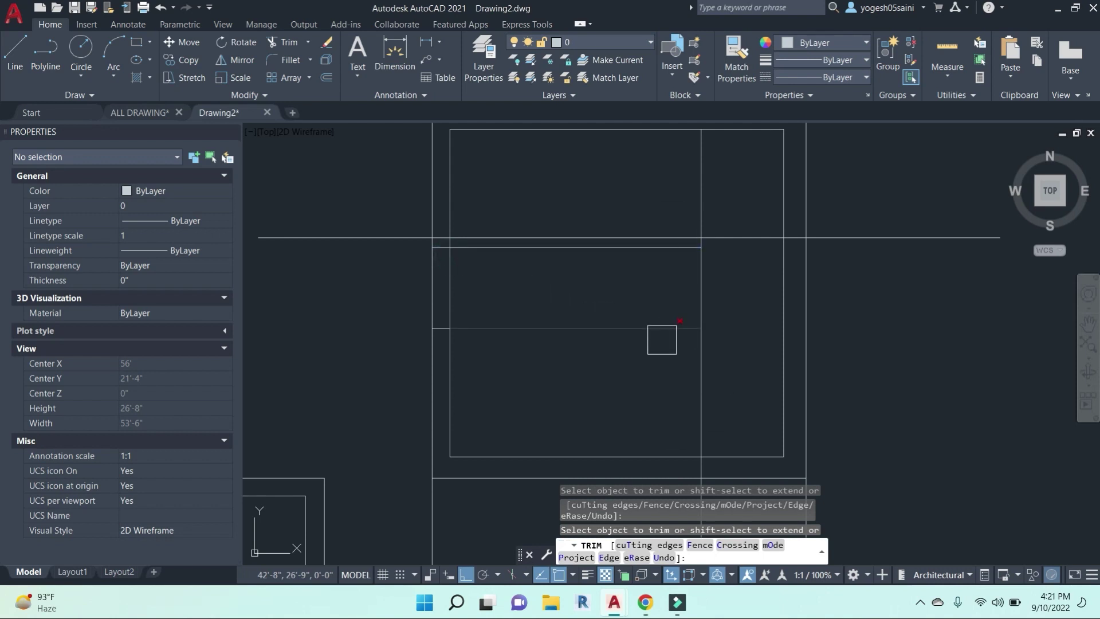
scroll(679, 321, "down", 3)
scroll(761, 359, "up", 2)
key("Escape")
key("Escape")
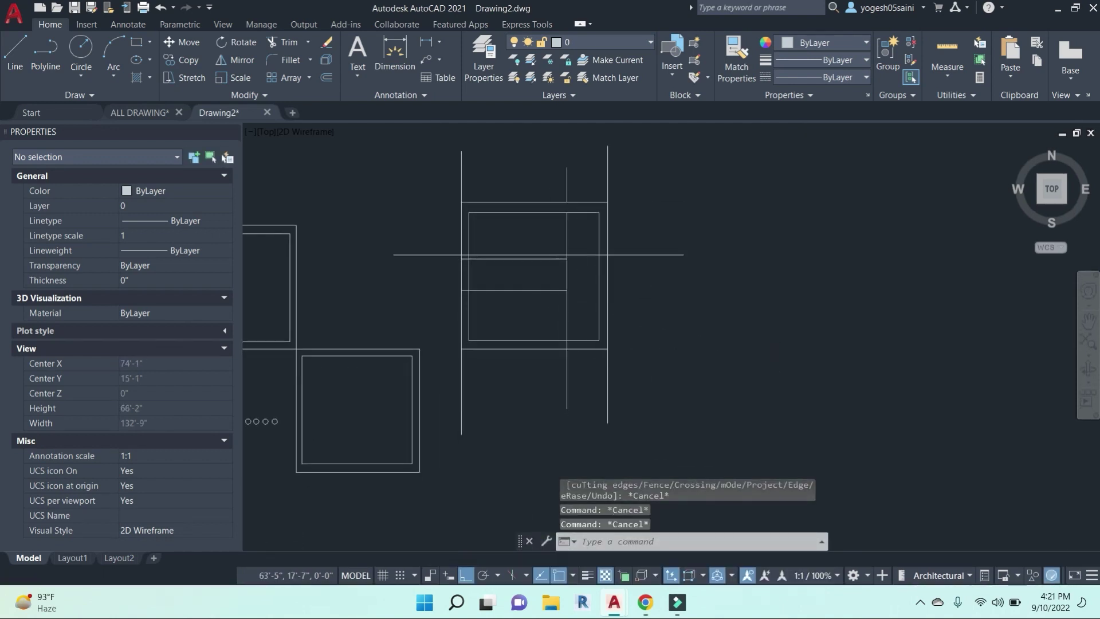
scroll(704, 351, "down", 2)
scroll(658, 369, "up", 1)
middle_click_drag(524, 360, 798, 304)
scroll(580, 262, "up", 4)
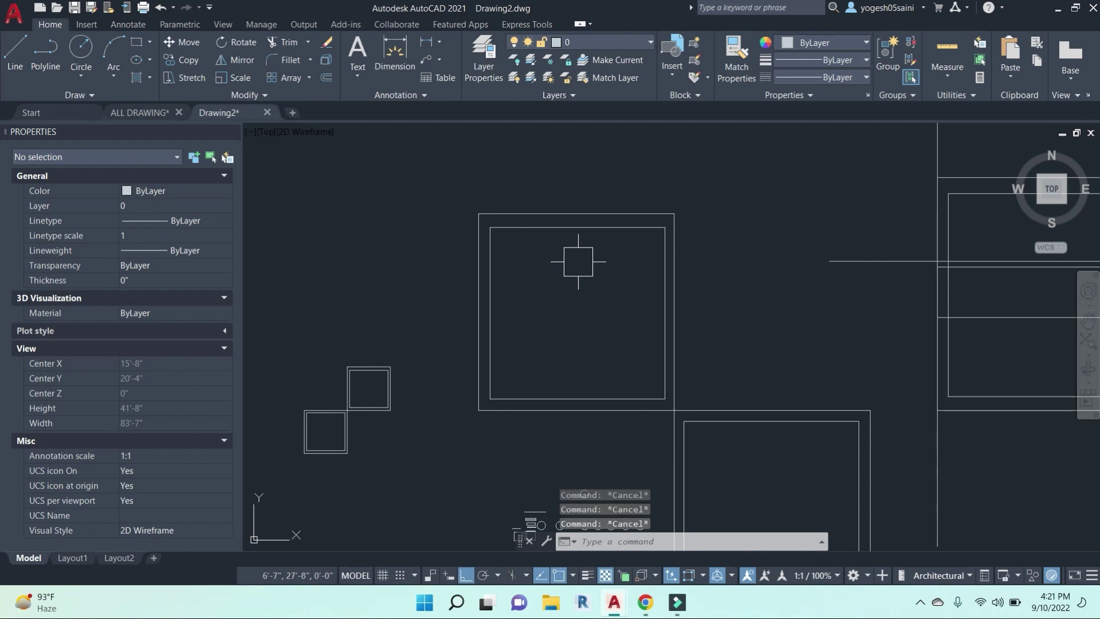
Fillet the inner square's upper-right corner with a 2" radius.
type("F")
key("Return")
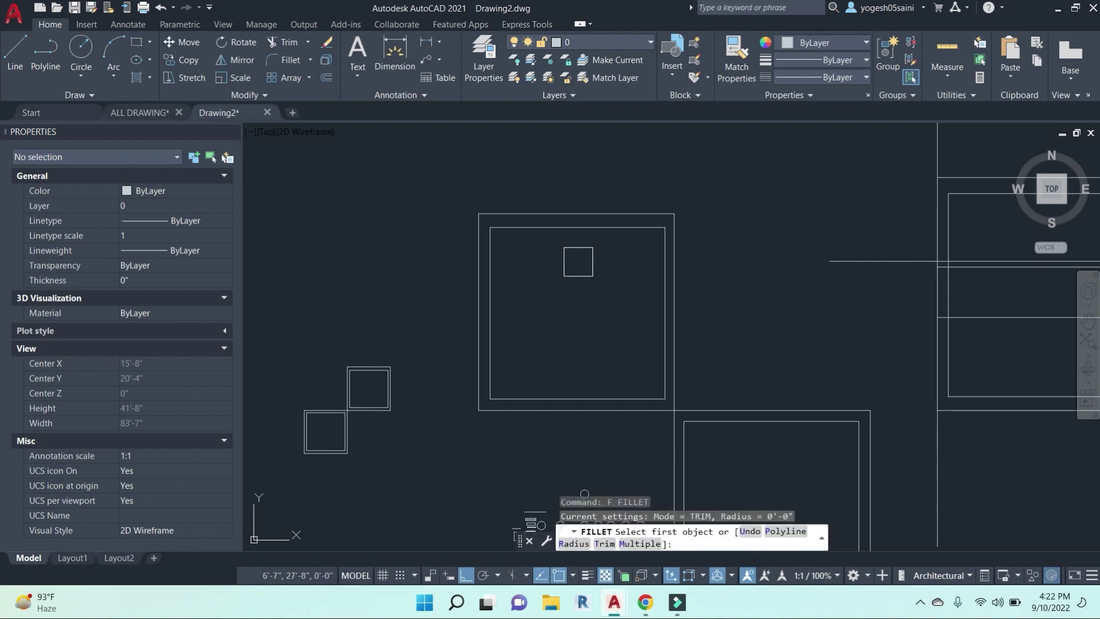
left_click(574, 543)
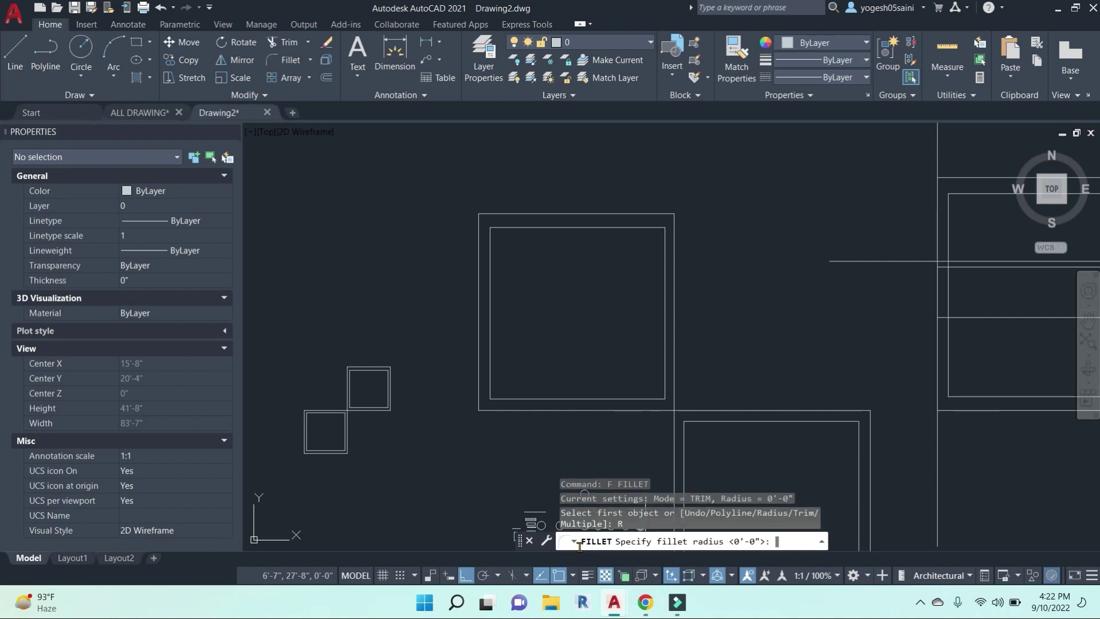
key("Return")
left_click(638, 236)
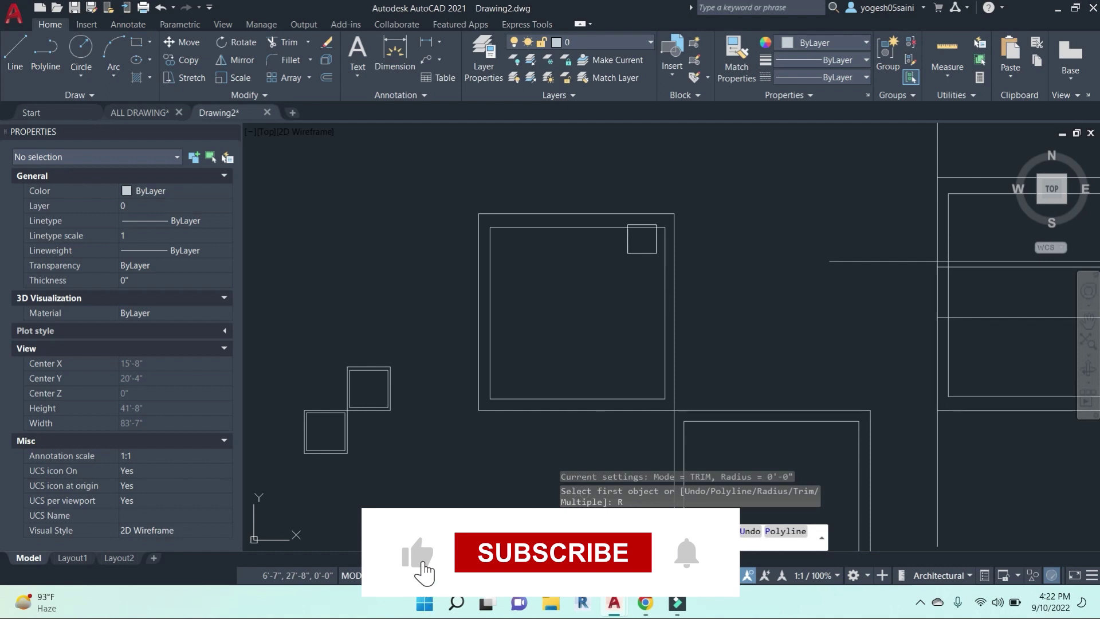
left_click(663, 261)
scroll(659, 235, "up", 6)
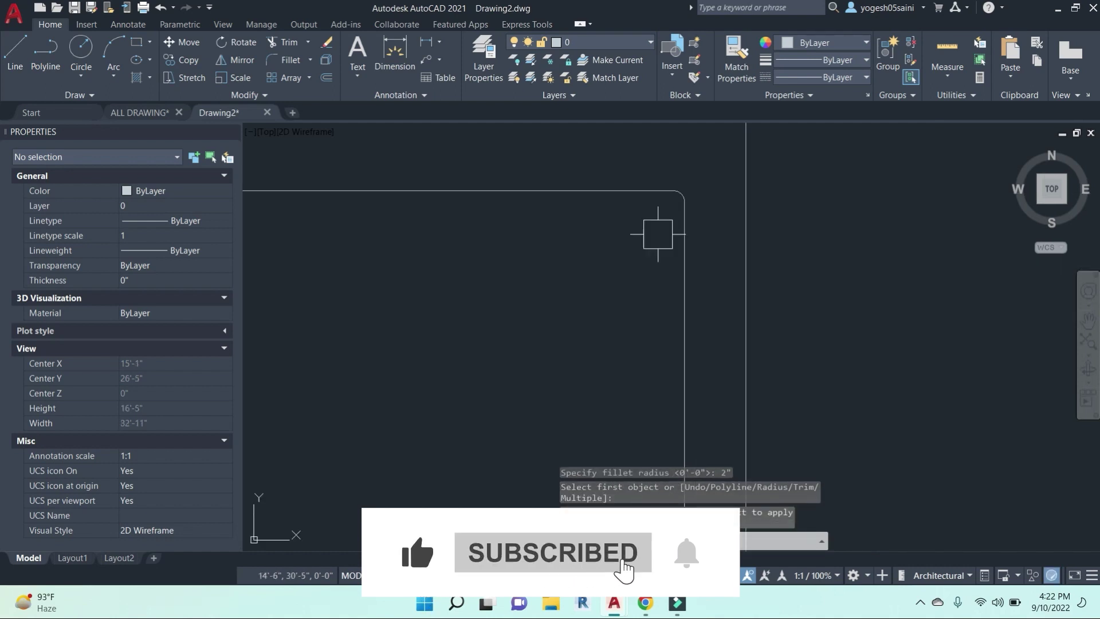
scroll(675, 255, "down", 2)
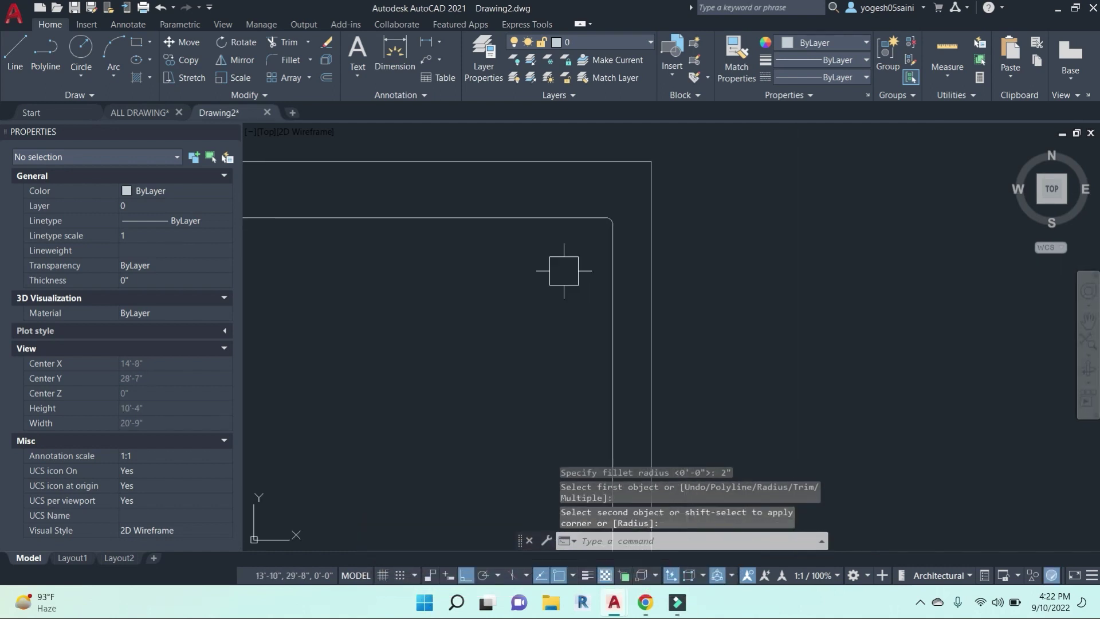
Fillet the outer square's upper-right corner, trying a radius of 1'.
key("Escape")
key("Escape")
type("f")
key("Return")
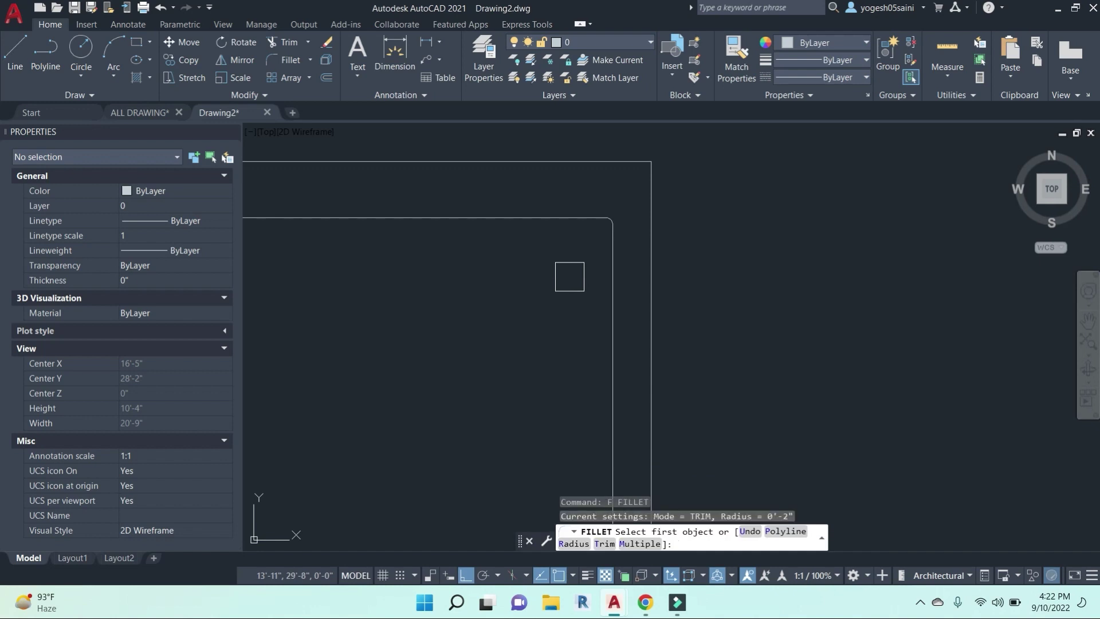
type("1'")
key("Return")
left_click(521, 161)
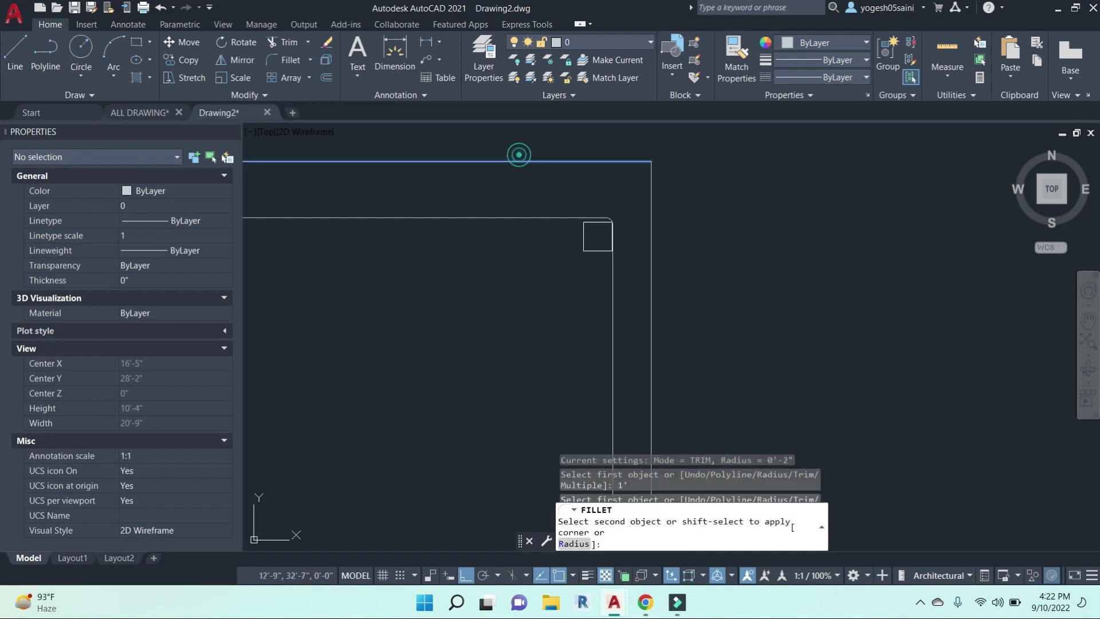
left_click(656, 270)
scroll(655, 158, "up", 4)
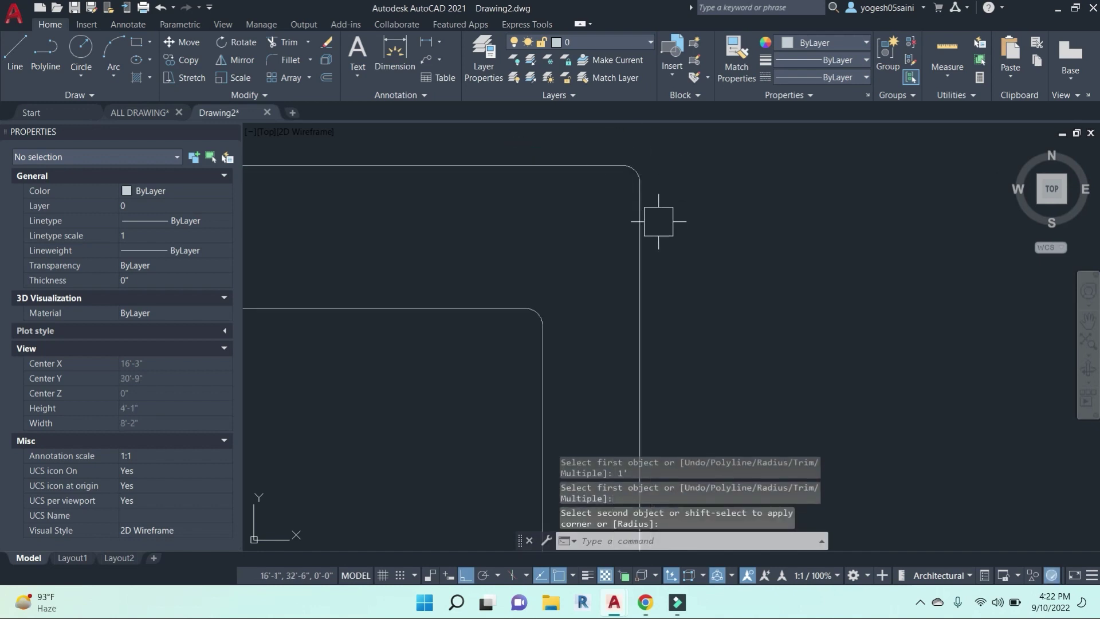
scroll(608, 166, "up", 2)
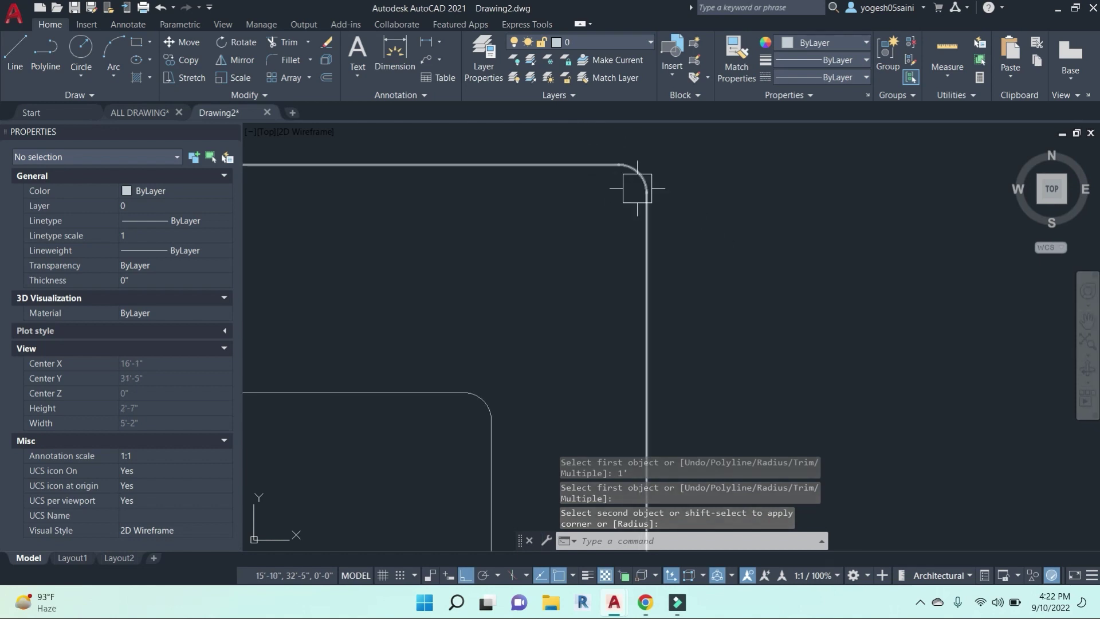
Try to fillet the outer square's upper-right corner again with a 5' radius.
key("Escape")
left_click(652, 165)
key("Escape")
key("Escape")
type("f")
key("Return")
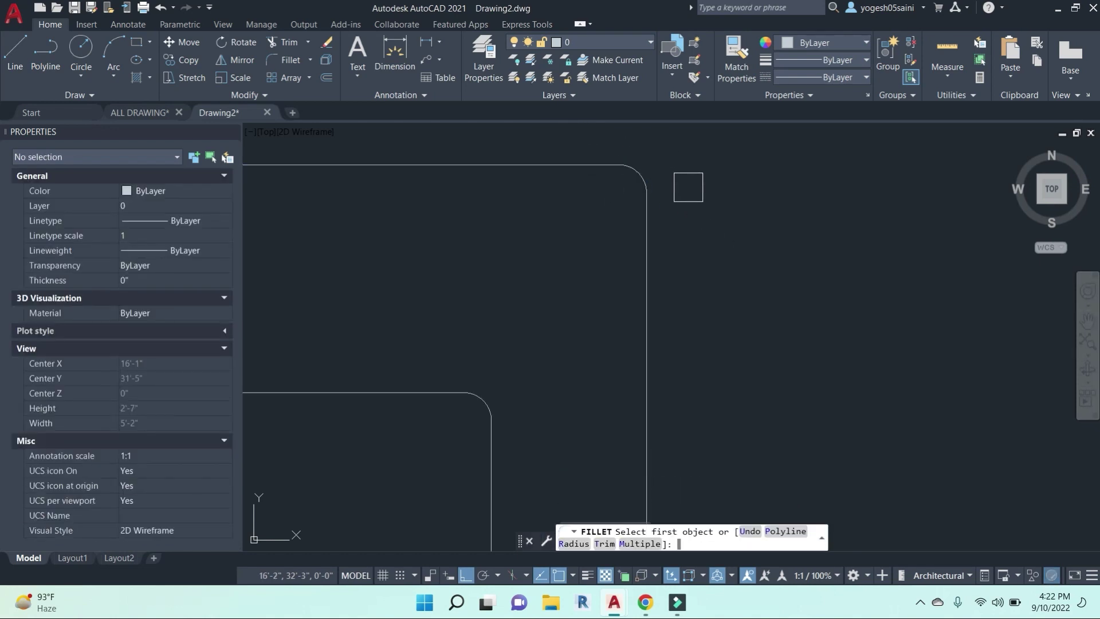
scroll(711, 229, "down", 6)
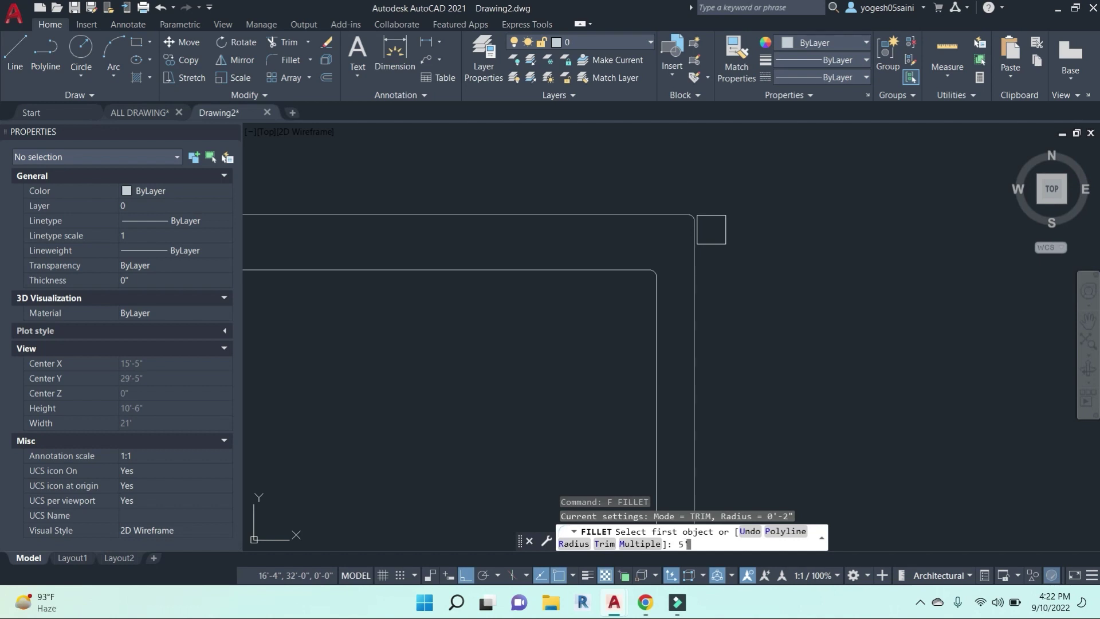
type("5'")
key("Return")
left_click(495, 212)
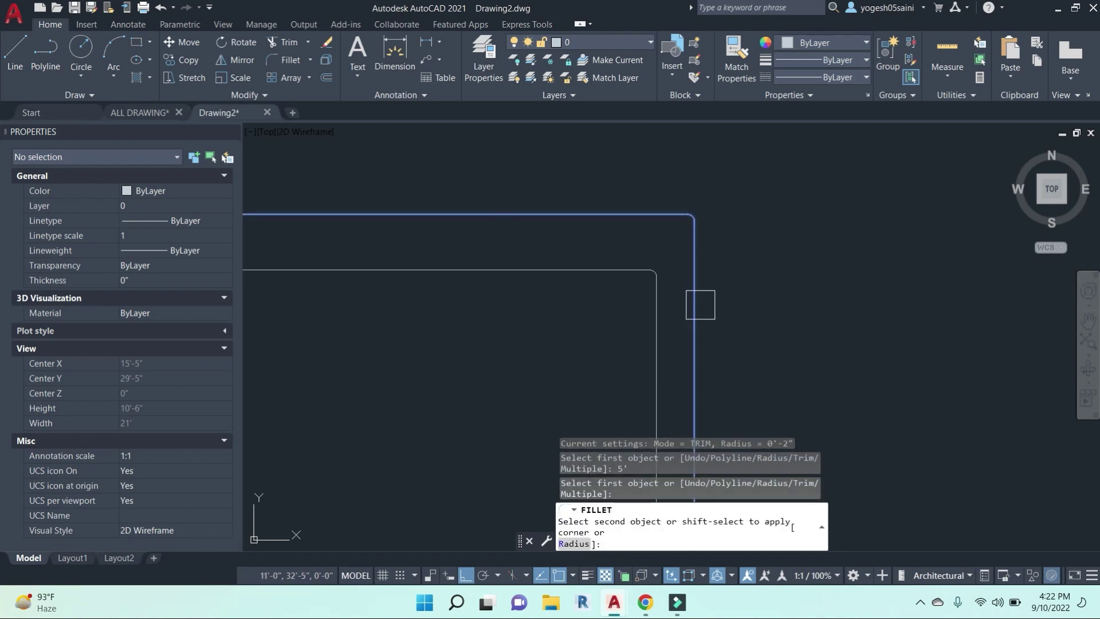
key("Escape")
key("Escape")
key("Escape")
scroll(705, 303, "down", 4)
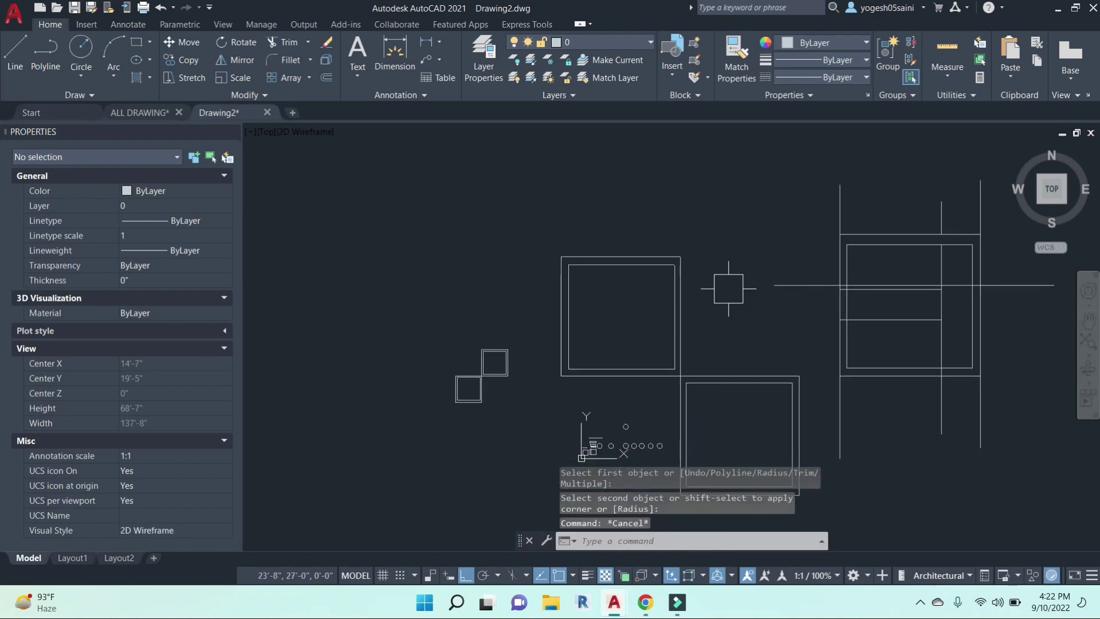
Try a 3' fillet between the outer square's top and right edges.
type("f")
key("Return")
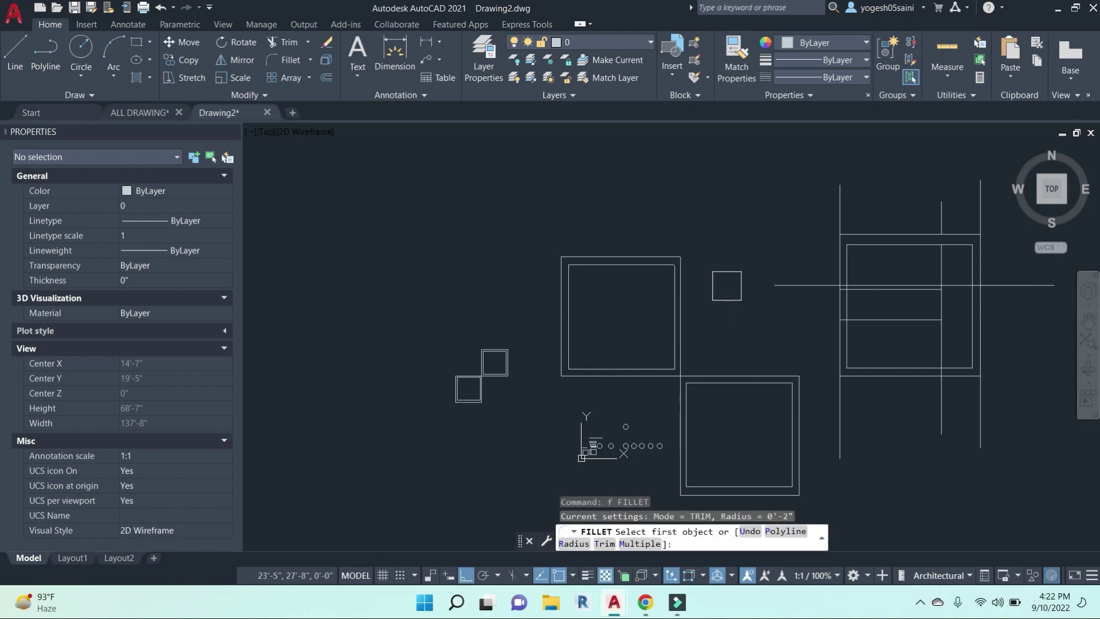
type("3")
key("Return")
left_click(625, 257)
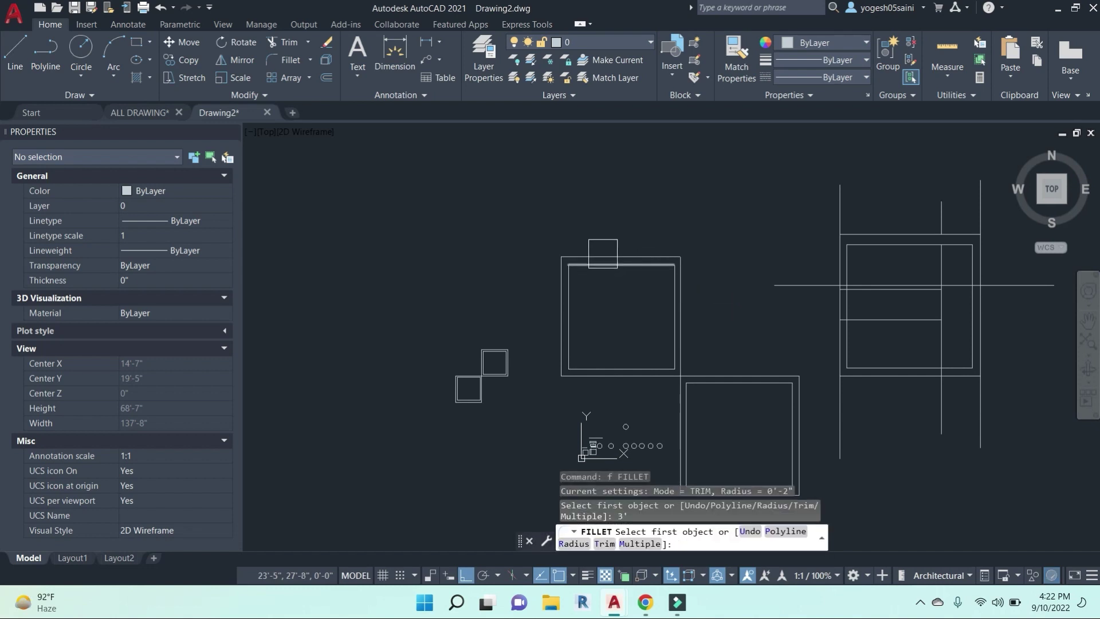
left_click(682, 296)
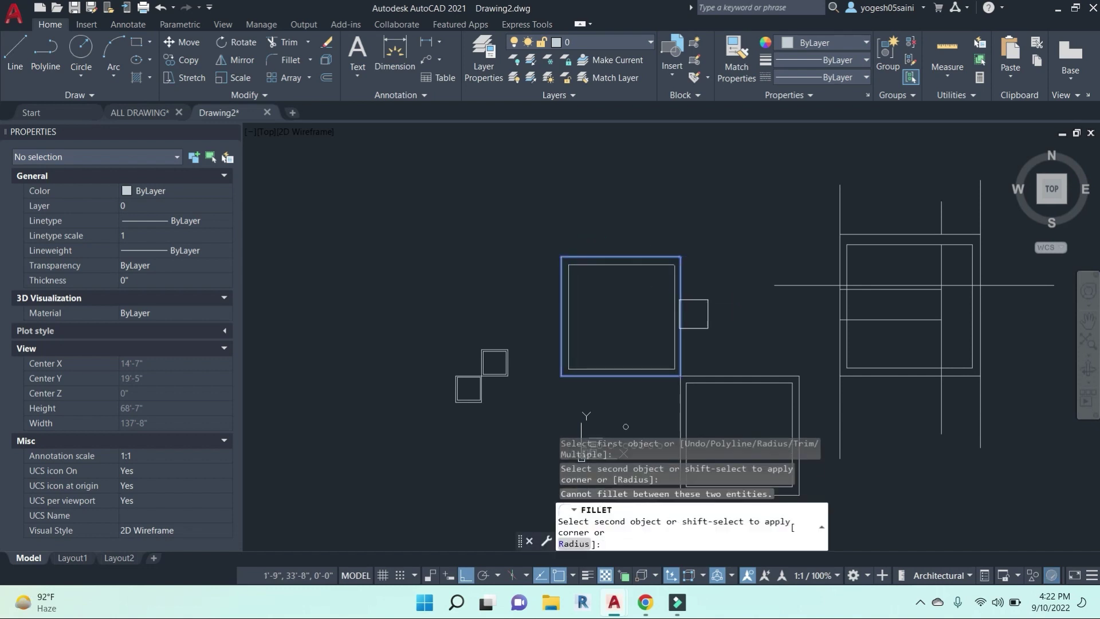
key("Escape")
scroll(695, 315, "up", 5)
scroll(717, 316, "down", 3)
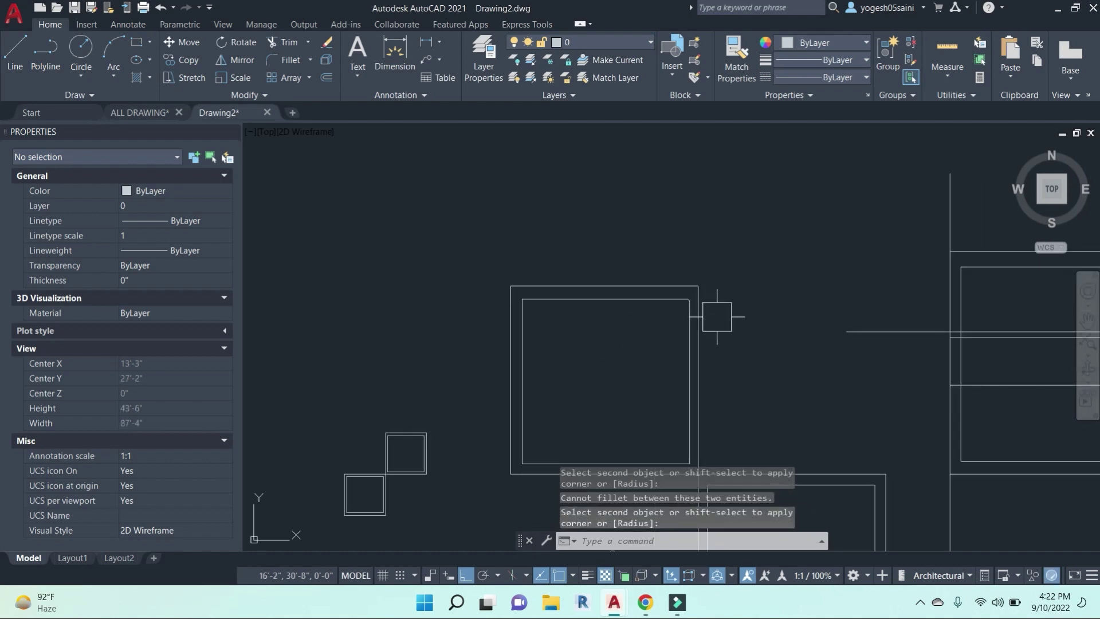
scroll(717, 316, "down", 2)
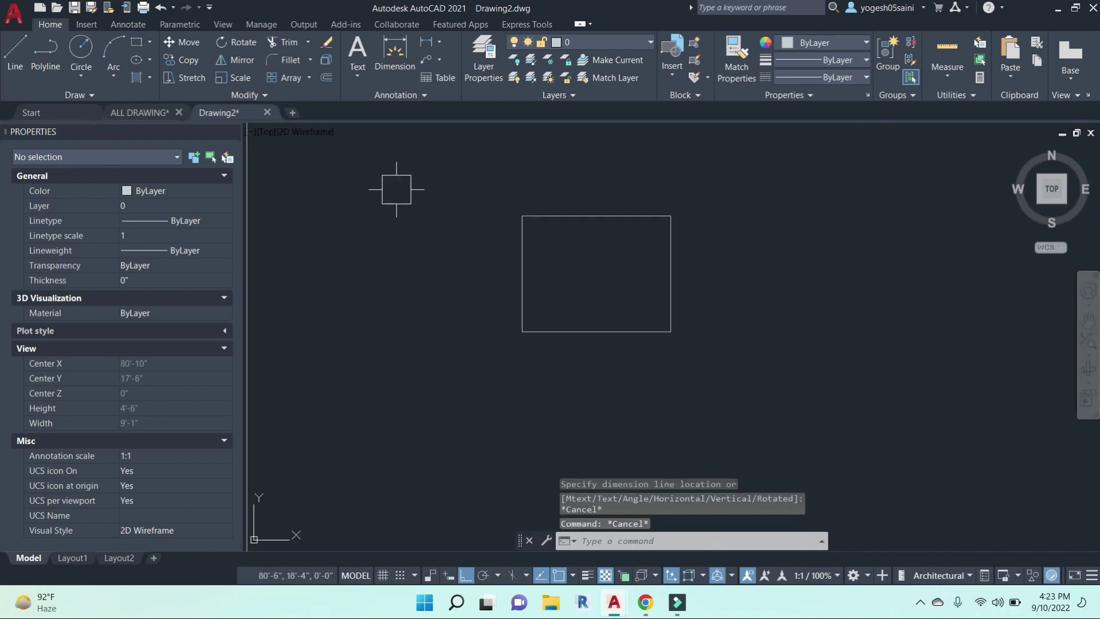
Try to chamfer the small rectangle's upper-left corner without setting any chamfer distances.
key("Escape")
key("Escape")
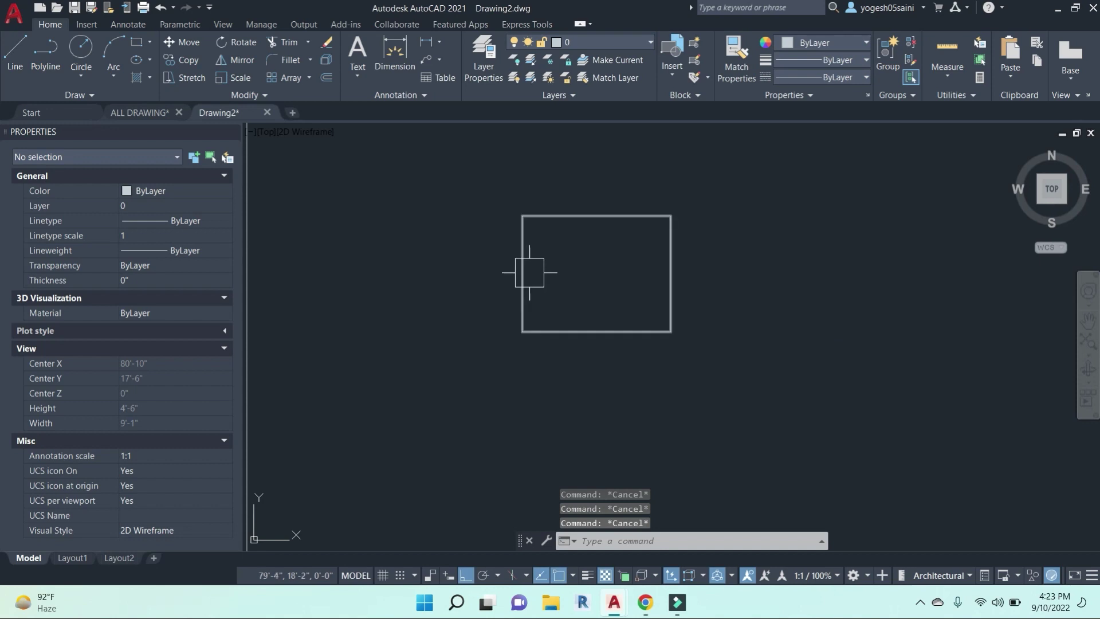
type("CH")
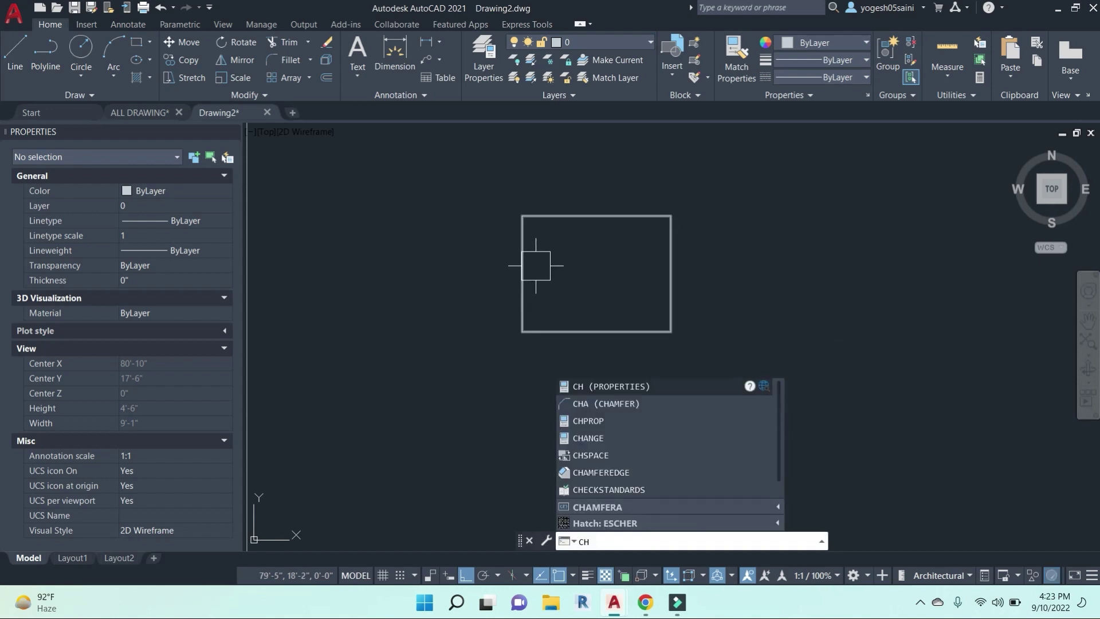
type("a")
key("Return")
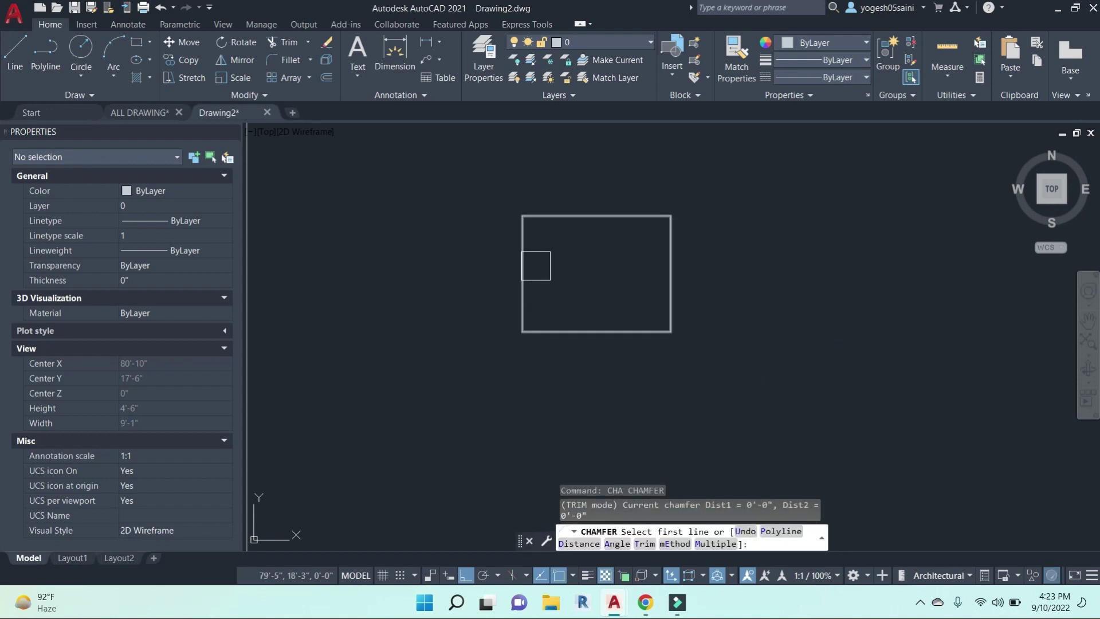
scroll(543, 257, "up", 4)
left_click(541, 197)
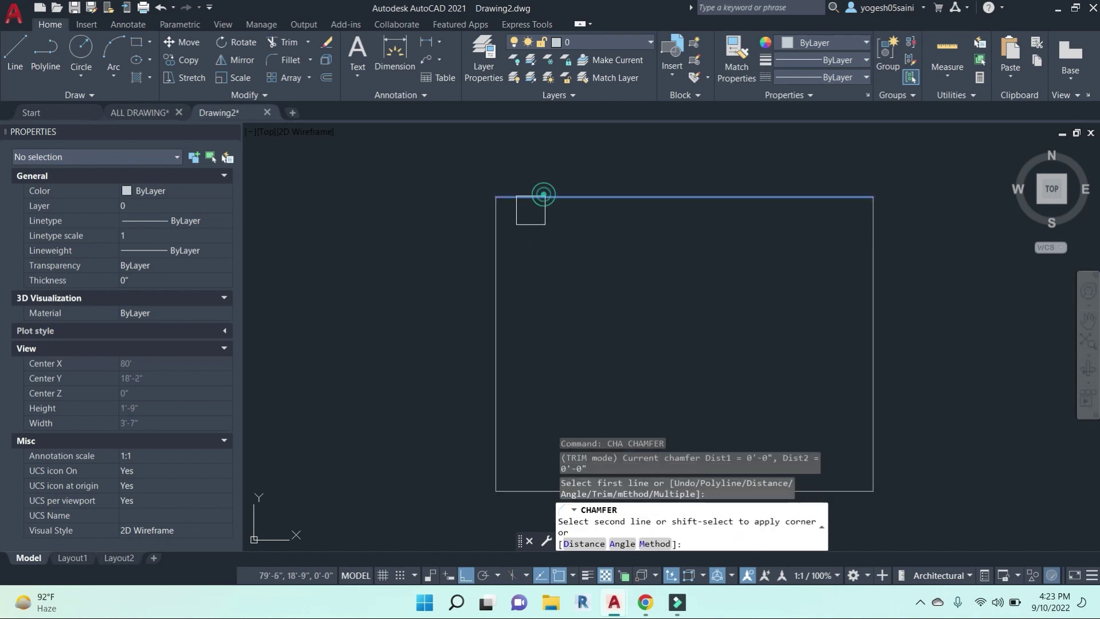
scroll(497, 241, "up", 3)
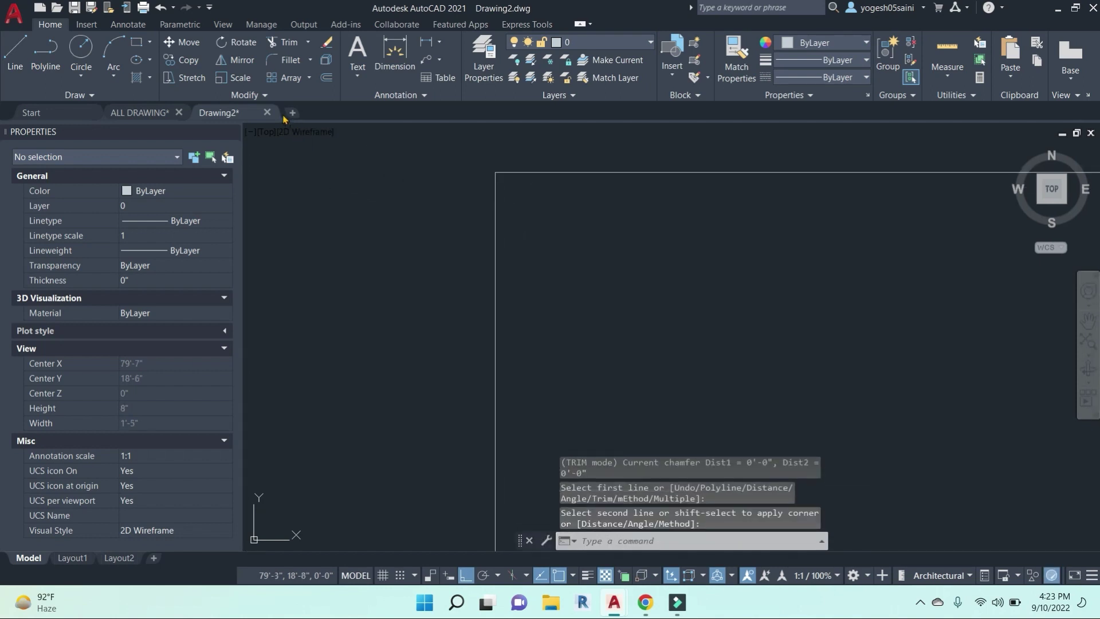
key("Escape")
key("Return")
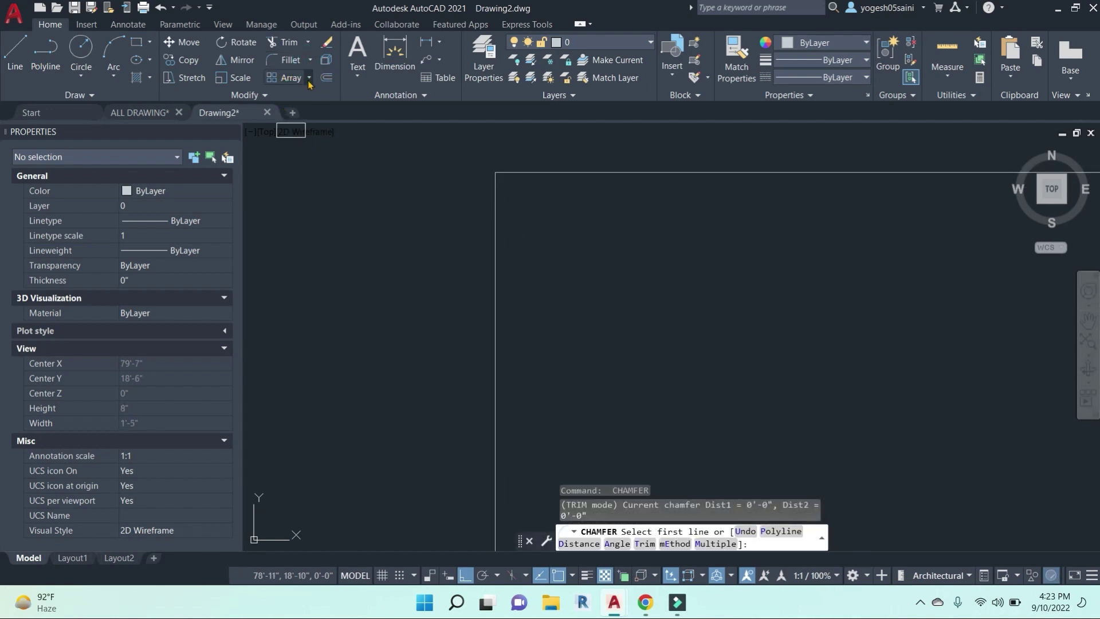
left_click(309, 61)
left_click(286, 113)
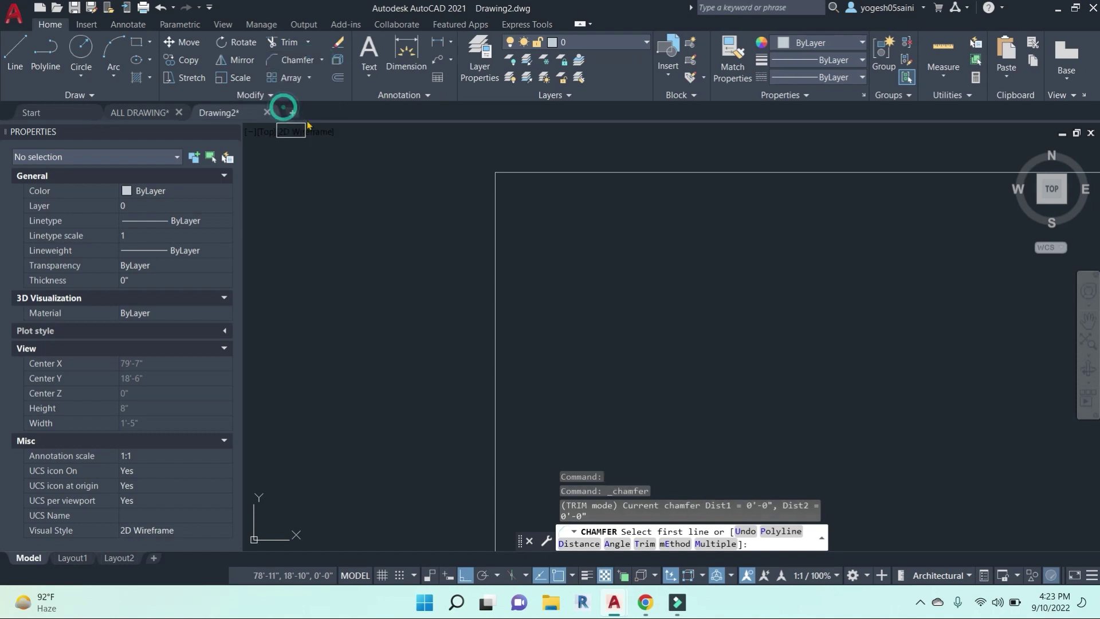
key("Escape")
key("Escape")
Chamfer the small rectangle's upper-left corner with first and second distances of 6".
type("cha")
key("Return")
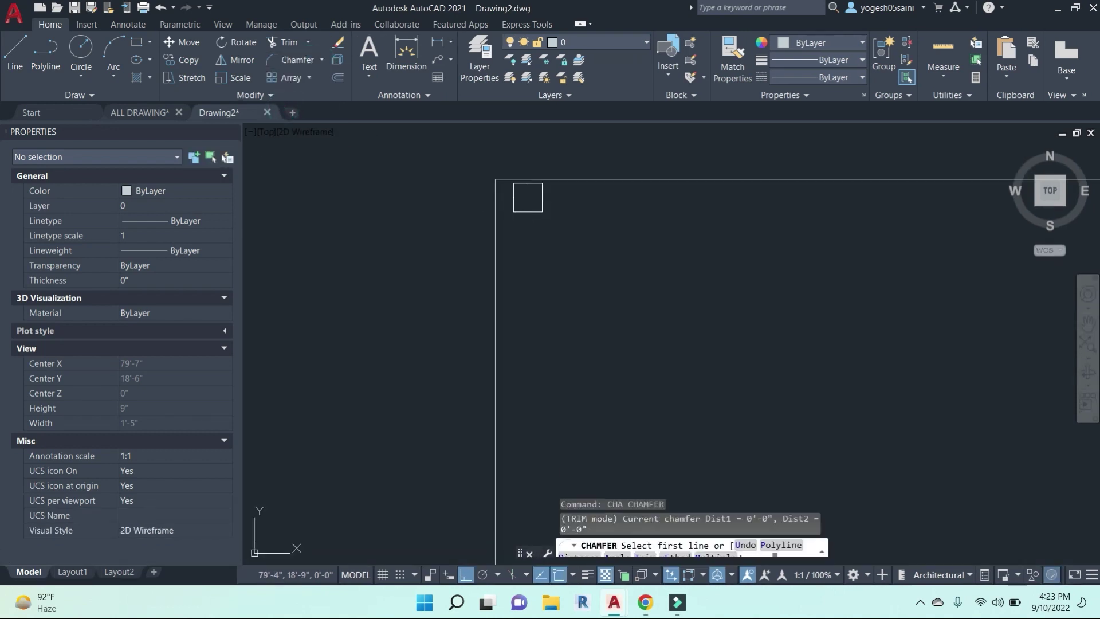
left_click(584, 559)
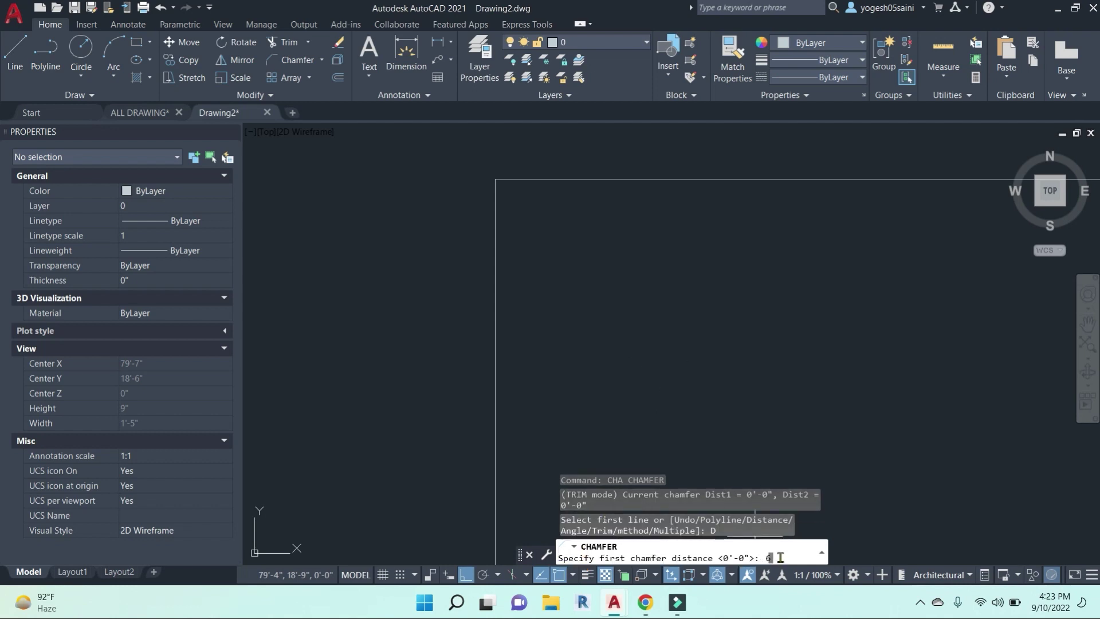
type("6\"")
key("Return")
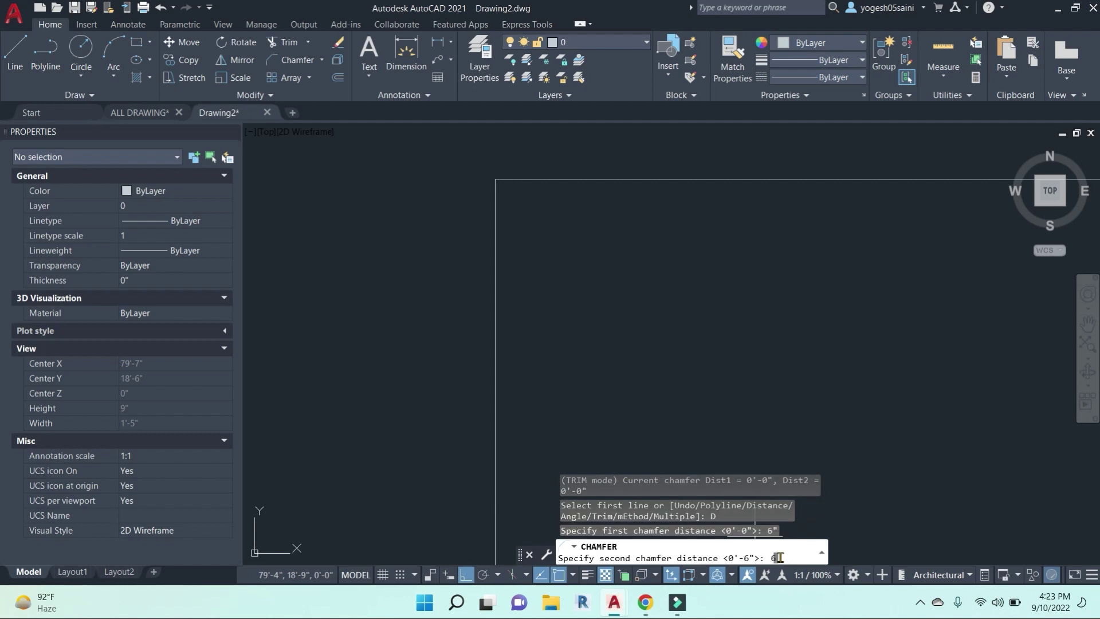
type("6\"")
key("Return")
left_click(864, 181)
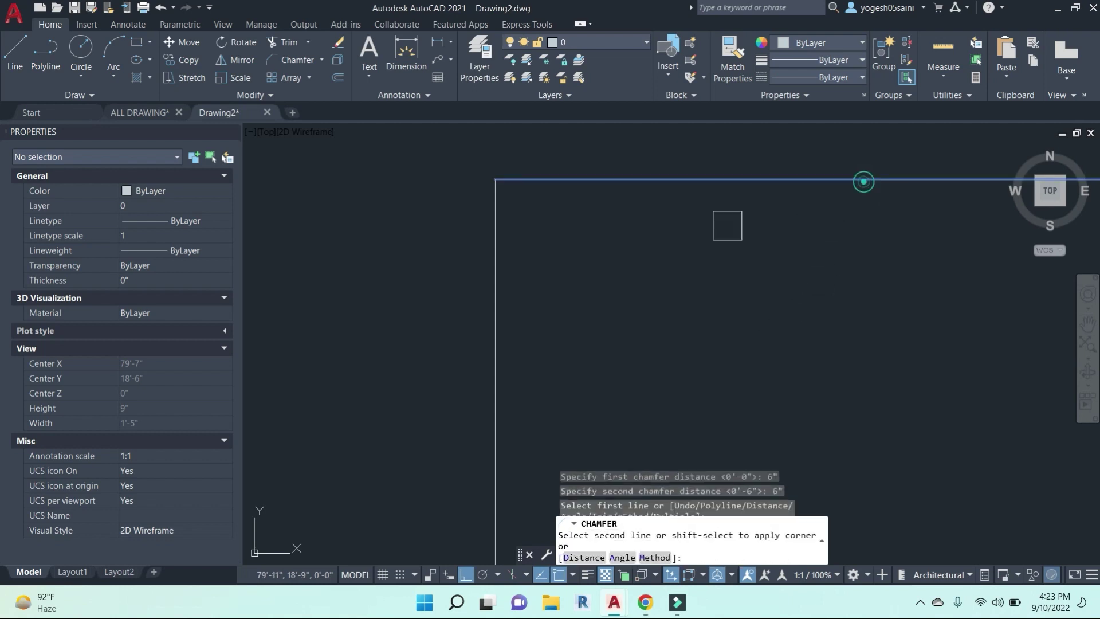
left_click(499, 331)
scroll(554, 384, "down", 5)
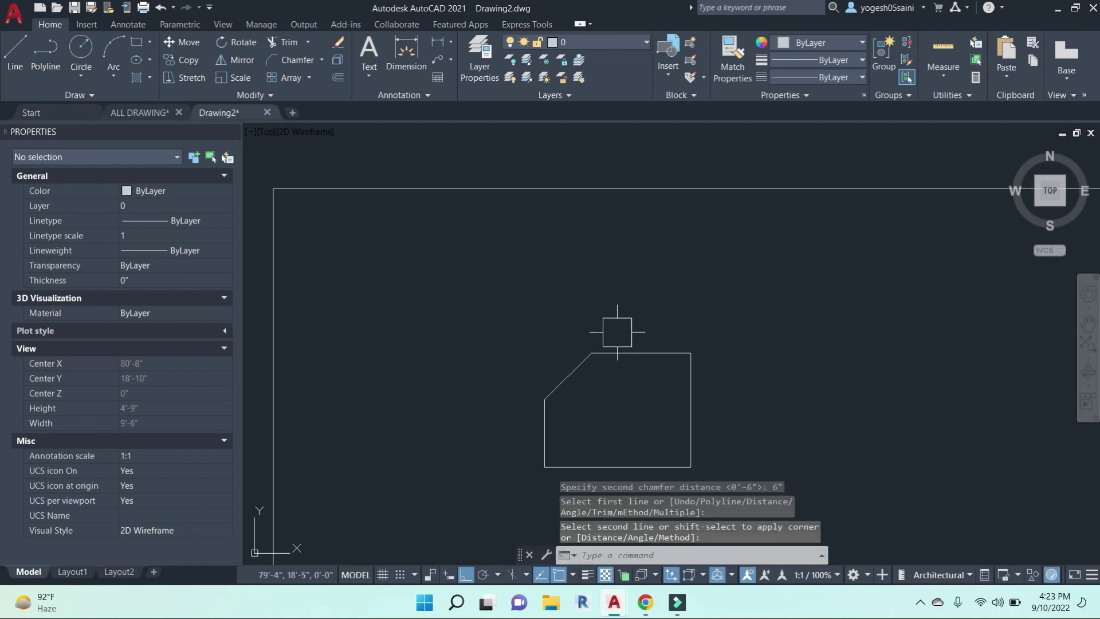
middle_click_drag(530, 407, 499, 284)
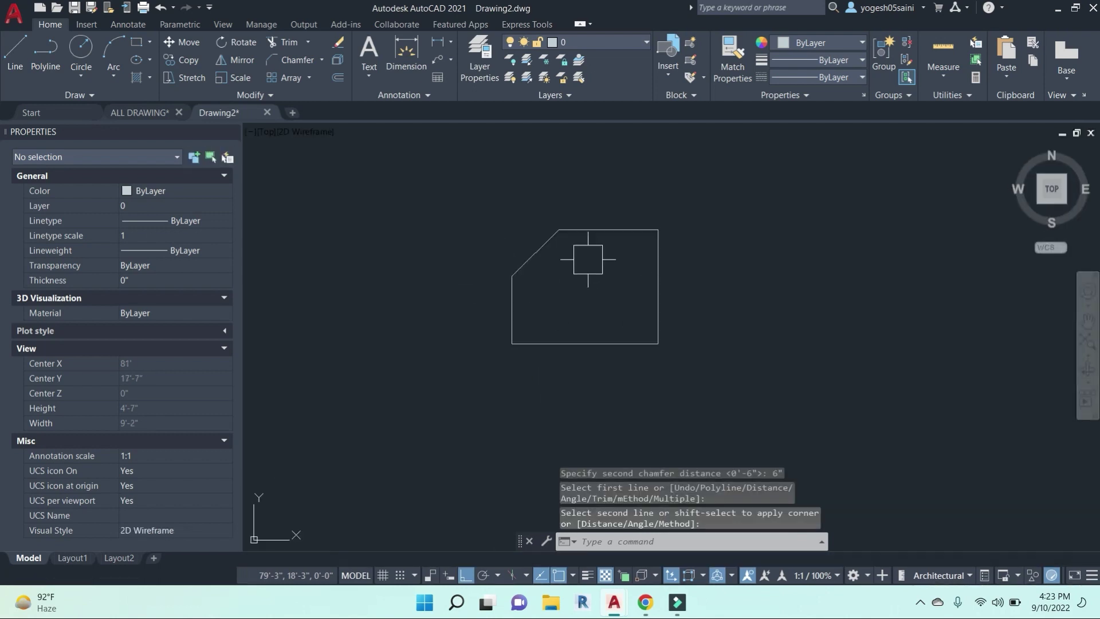
key("Escape")
key("Escape")
key("Escape")
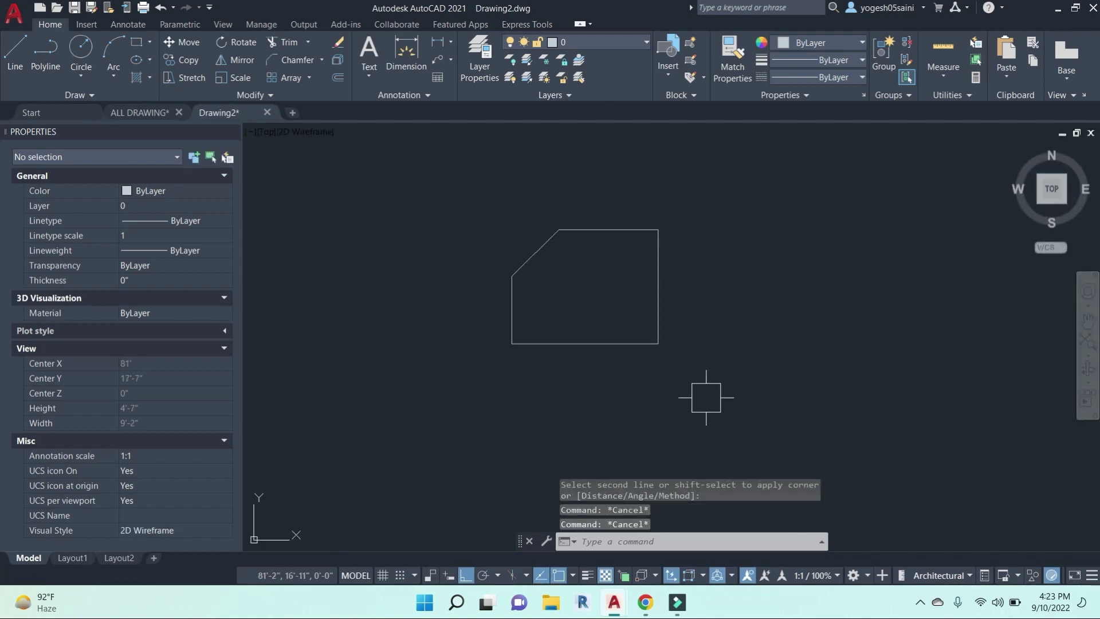
left_click(705, 395)
left_click(380, 137)
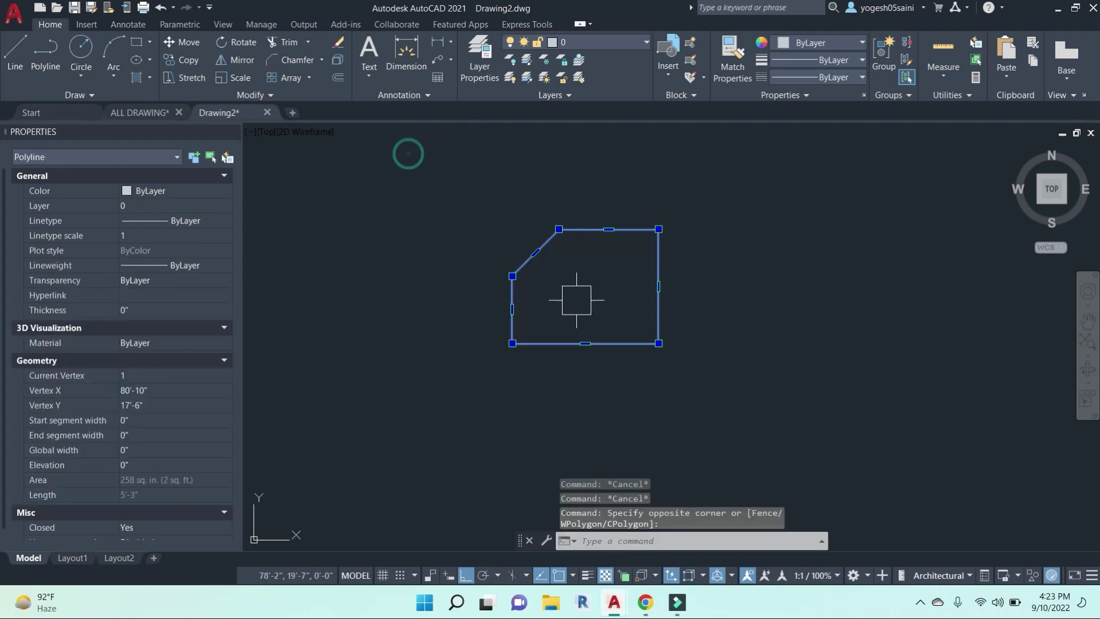
scroll(572, 294, "down", 1)
middle_click_drag(674, 294, 633, 276)
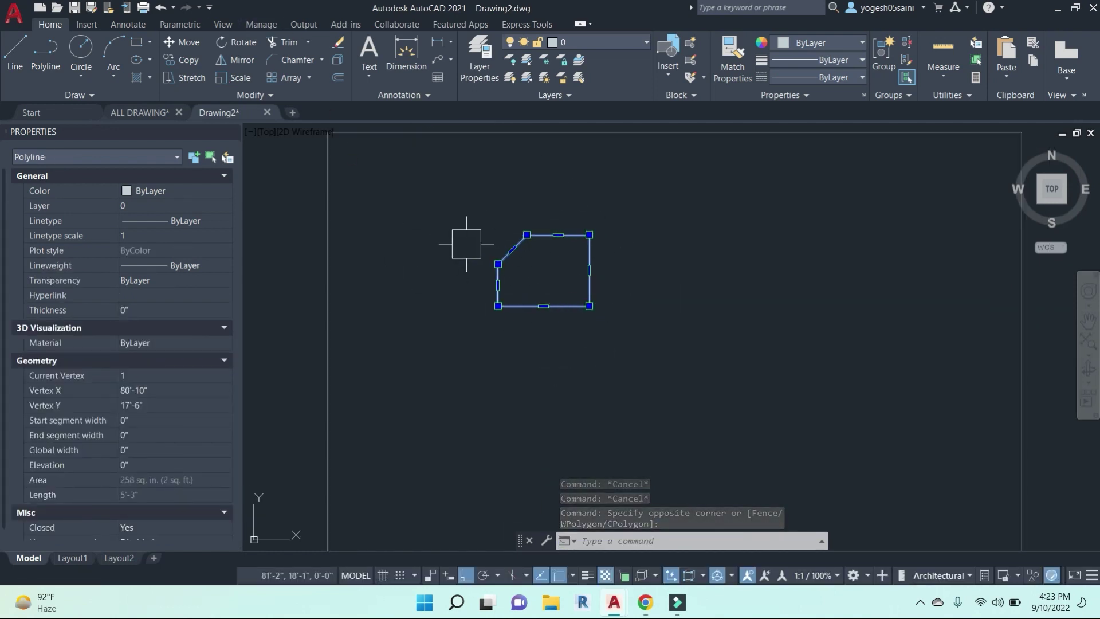
left_click(309, 77)
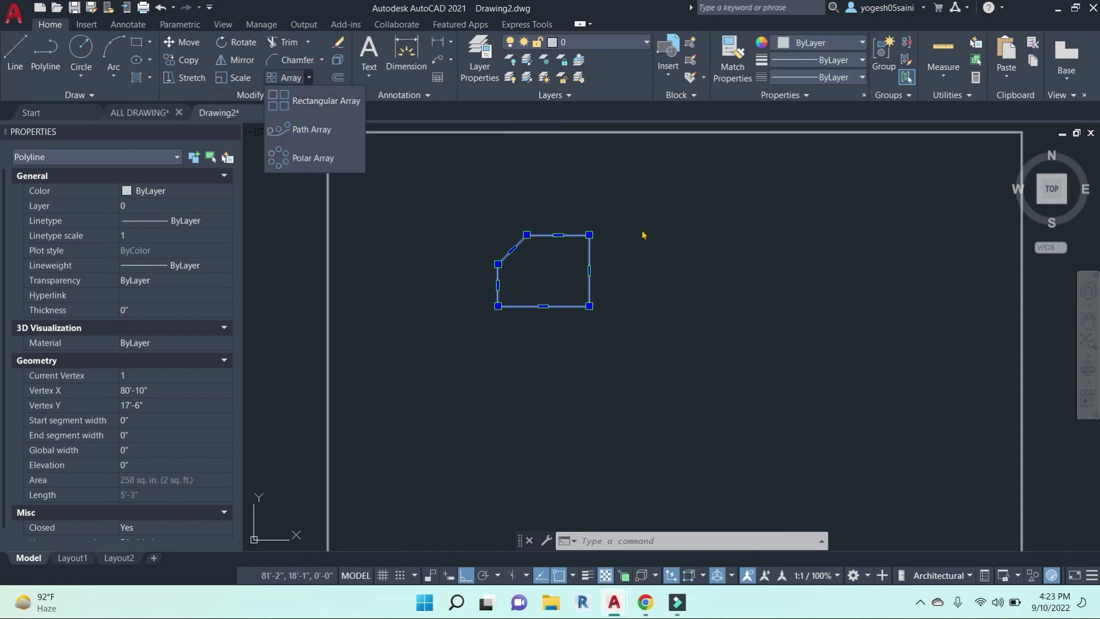
key("Escape")
key("Escape")
scroll(616, 298, "down", 2)
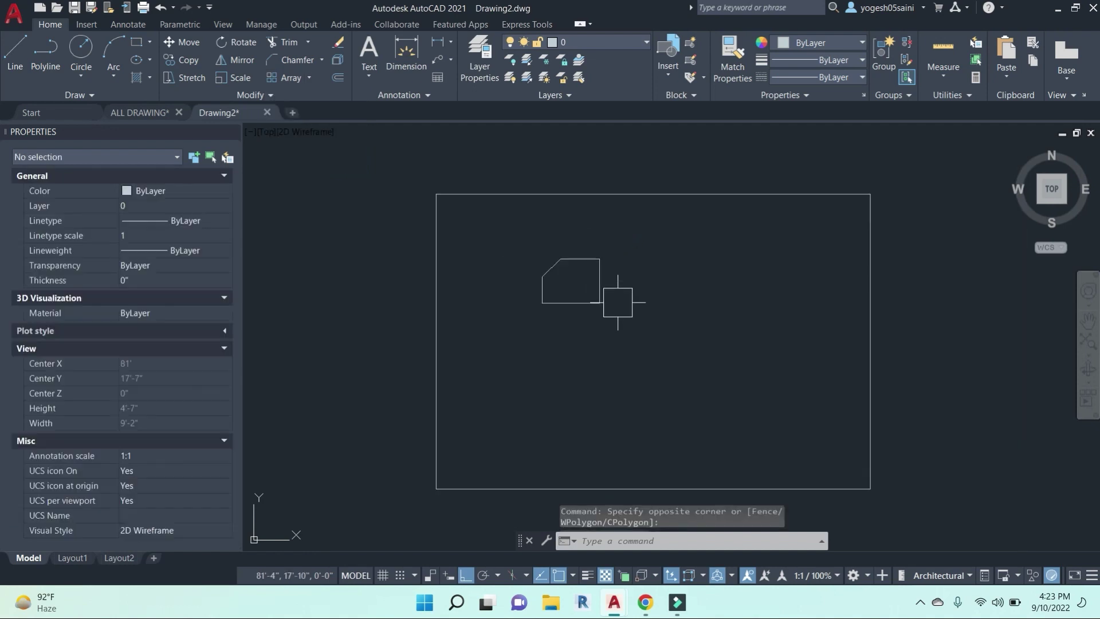
left_click(629, 335)
left_click(523, 239)
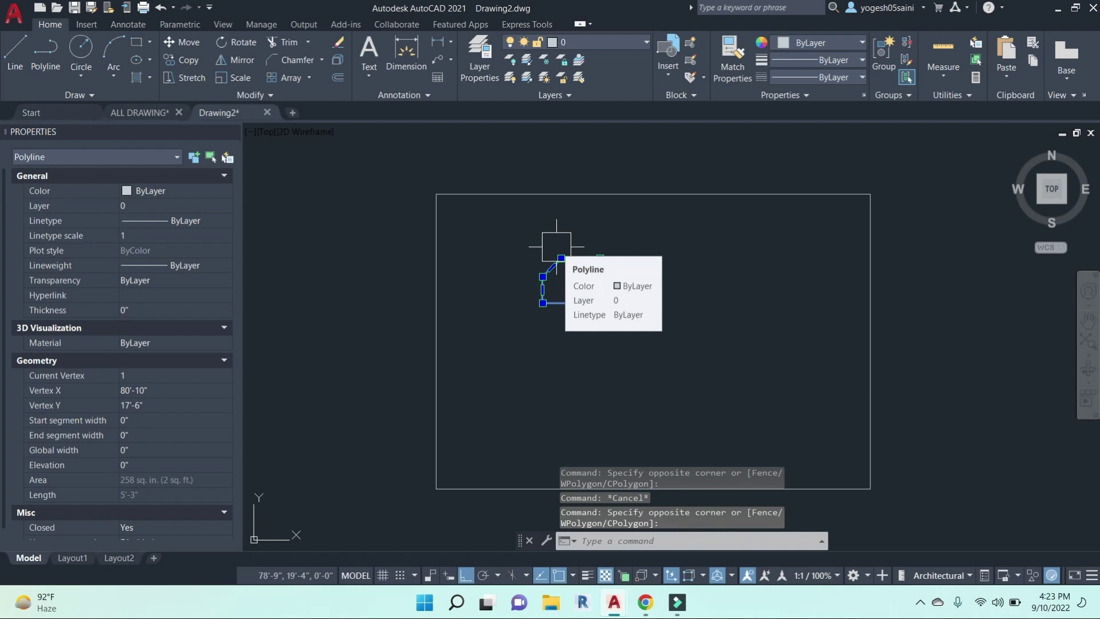
key("Escape")
key("Escape")
Start a rectangular array of the chamfered rectangle.
left_click(667, 331)
left_click(519, 233)
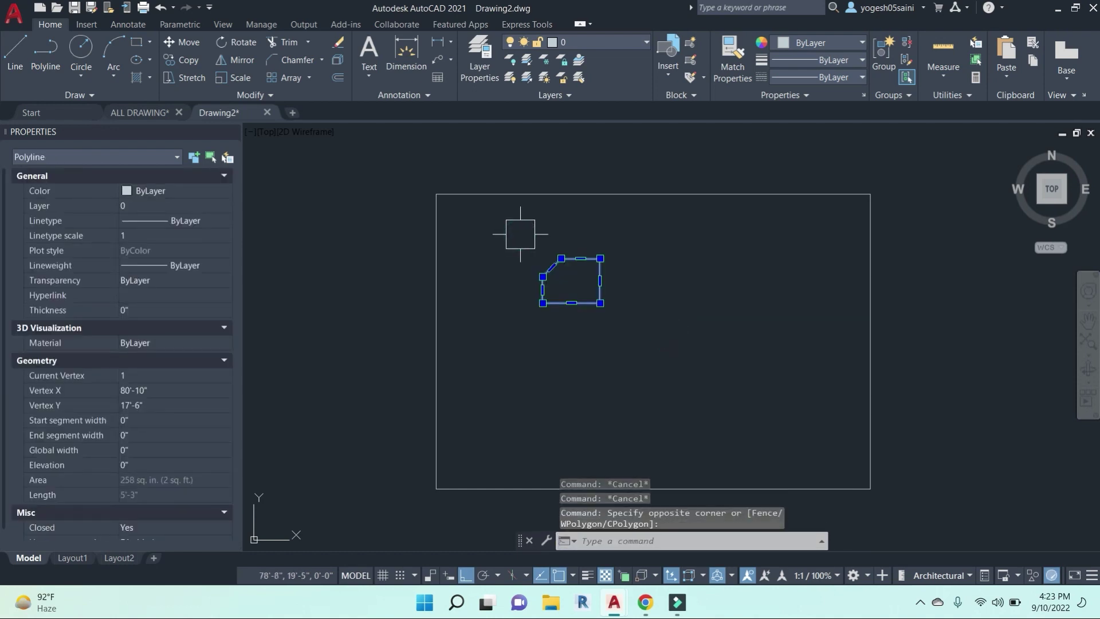
type("AR")
key("Return")
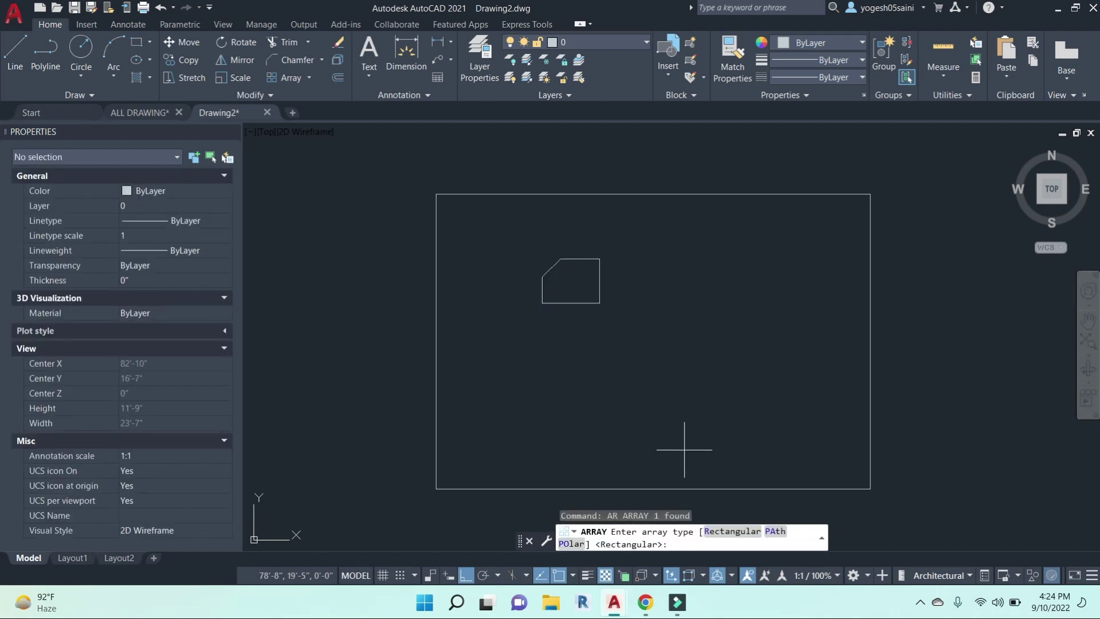
left_click(731, 531)
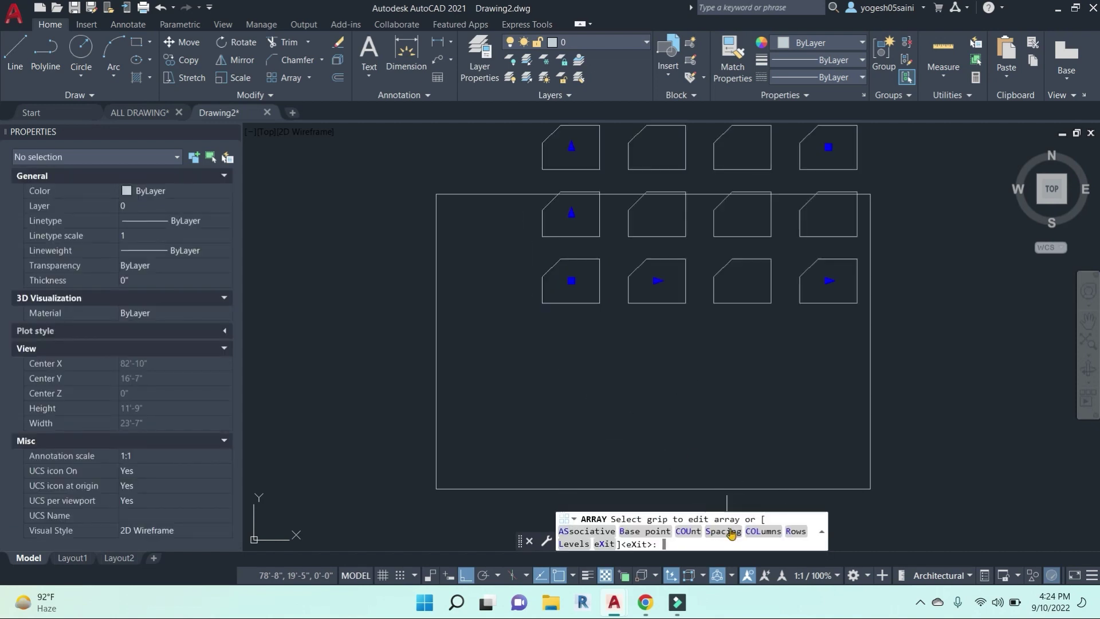
Reverse the array's row direction so it runs downward, with 7 rows.
scroll(636, 332, "down", 4)
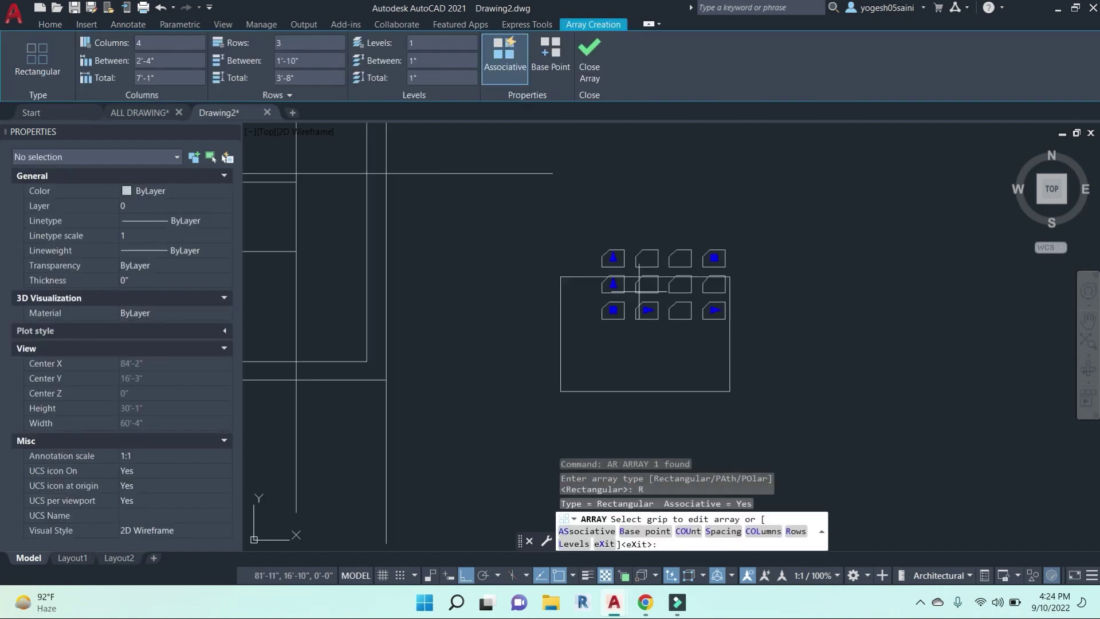
left_click(613, 258)
middle_click_drag(608, 385, 591, 265)
left_click(611, 365)
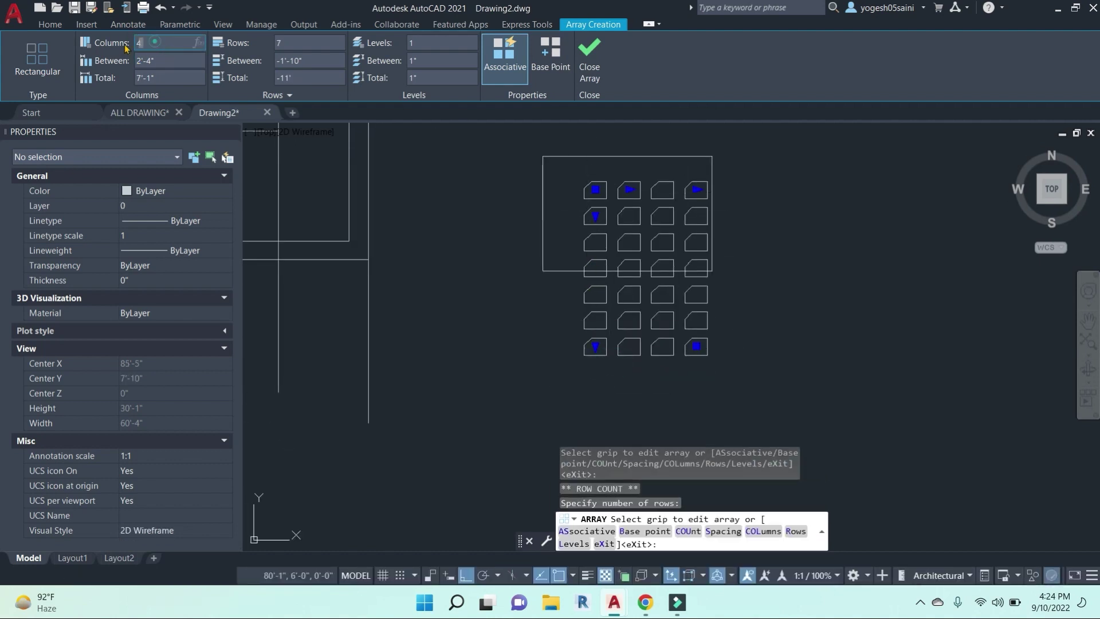
Set the rectangular array to 6 columns and 2 rows and finish it.
type("6")
key("Return")
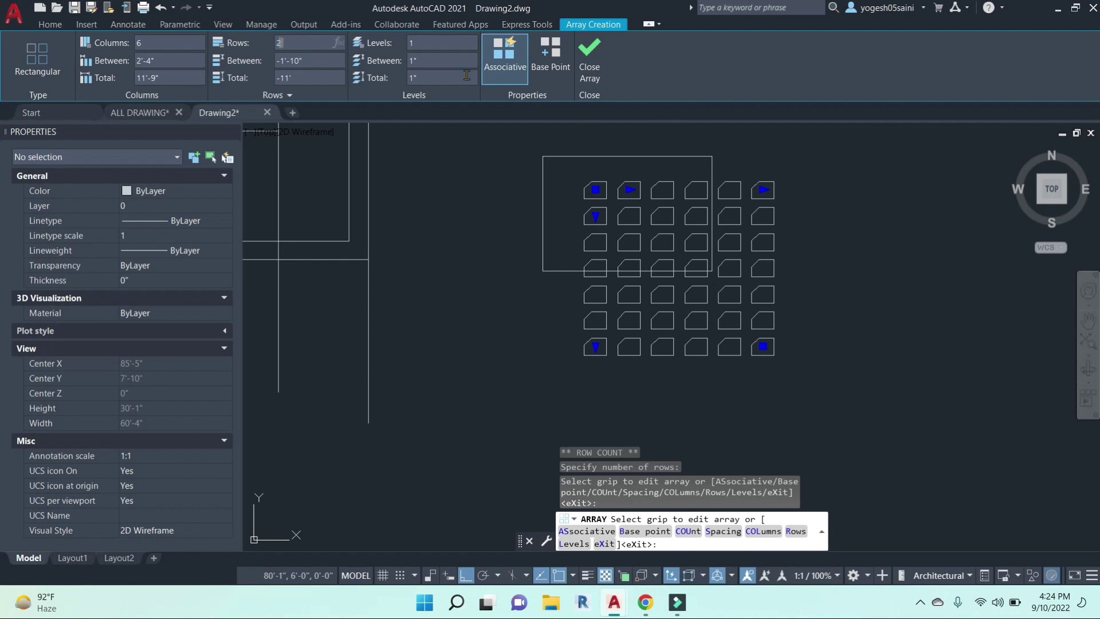
key("Return")
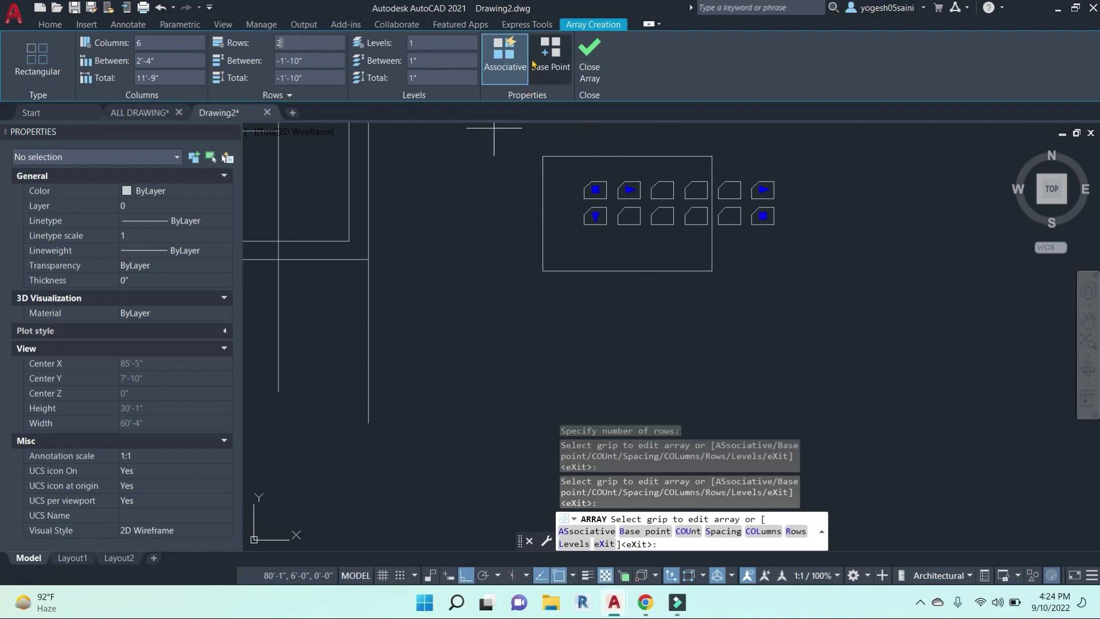
key("Escape")
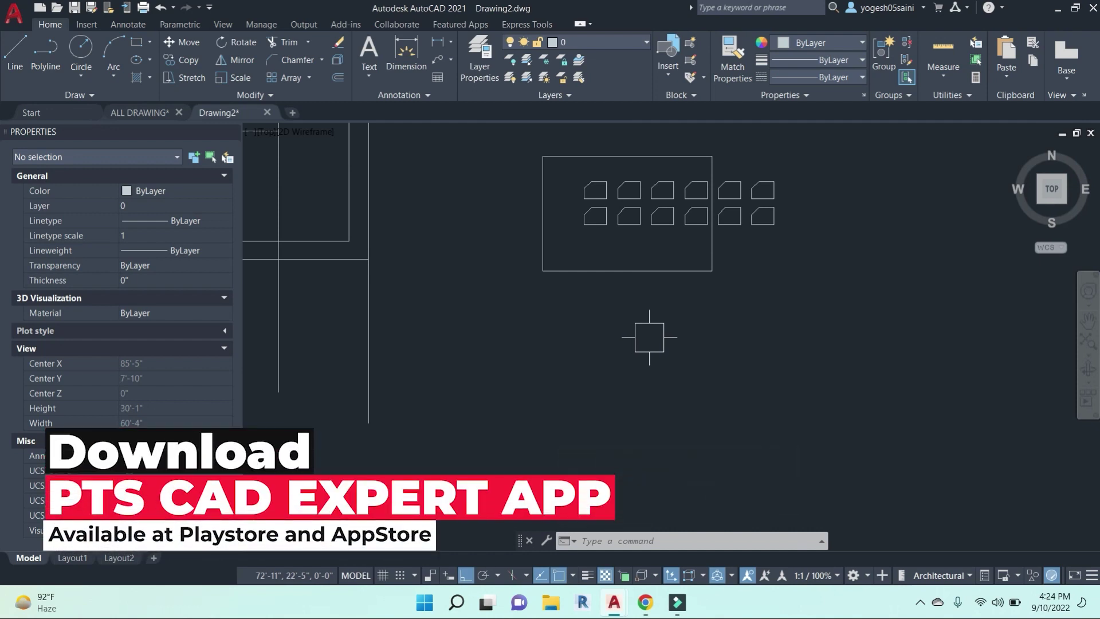
middle_click_drag(505, 227, 491, 241)
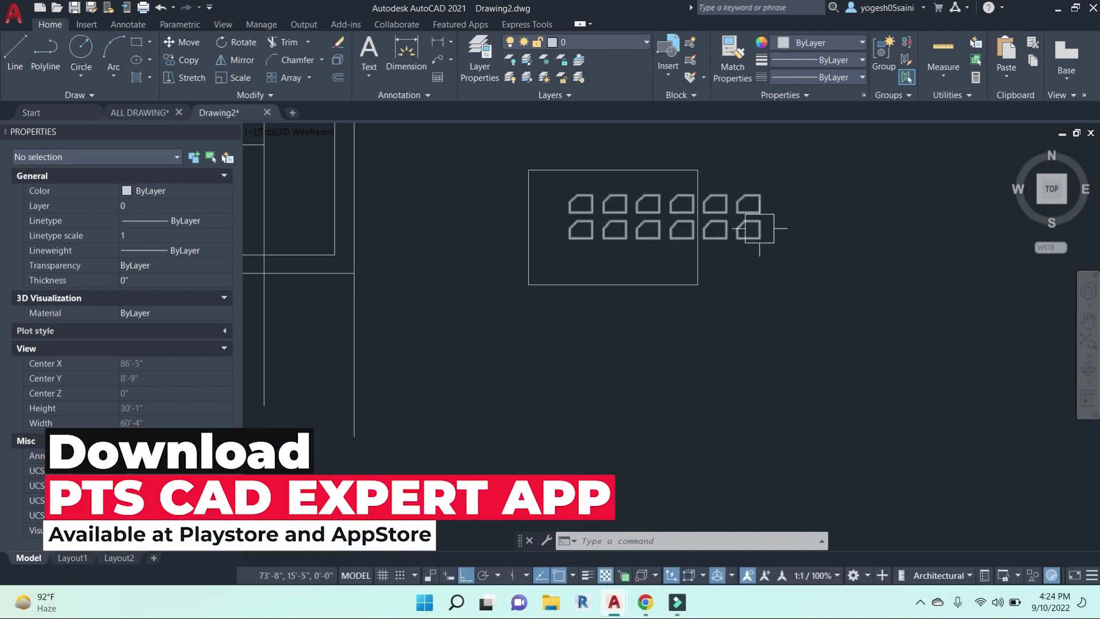
middle_click_drag(759, 228, 736, 242)
left_click(309, 77)
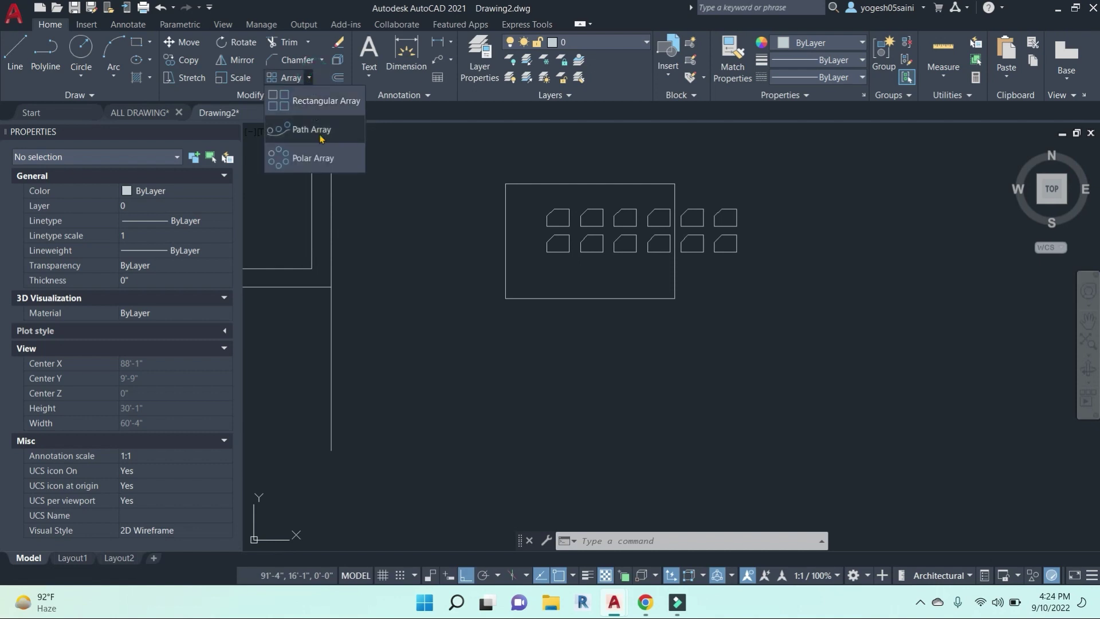
key("Escape")
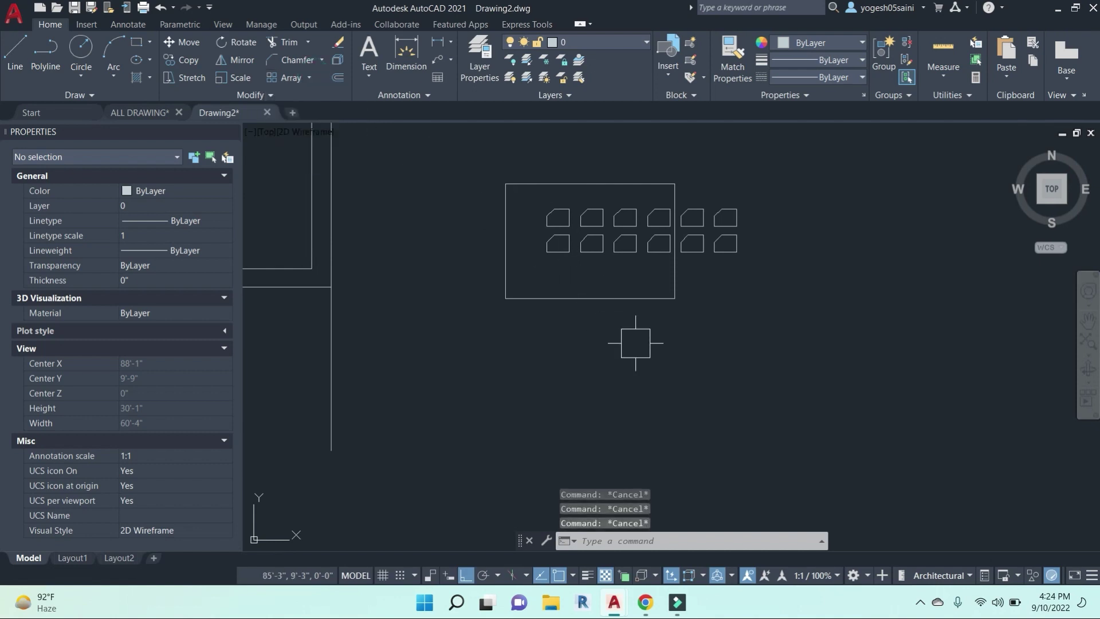
Draw a long horizontal line in the empty space below the large rectangle and the array.
type("l")
key("Return")
left_click(524, 363)
left_click(934, 385)
key("Escape")
key("Escape")
key("Escape")
middle_click_drag(860, 420, 848, 415)
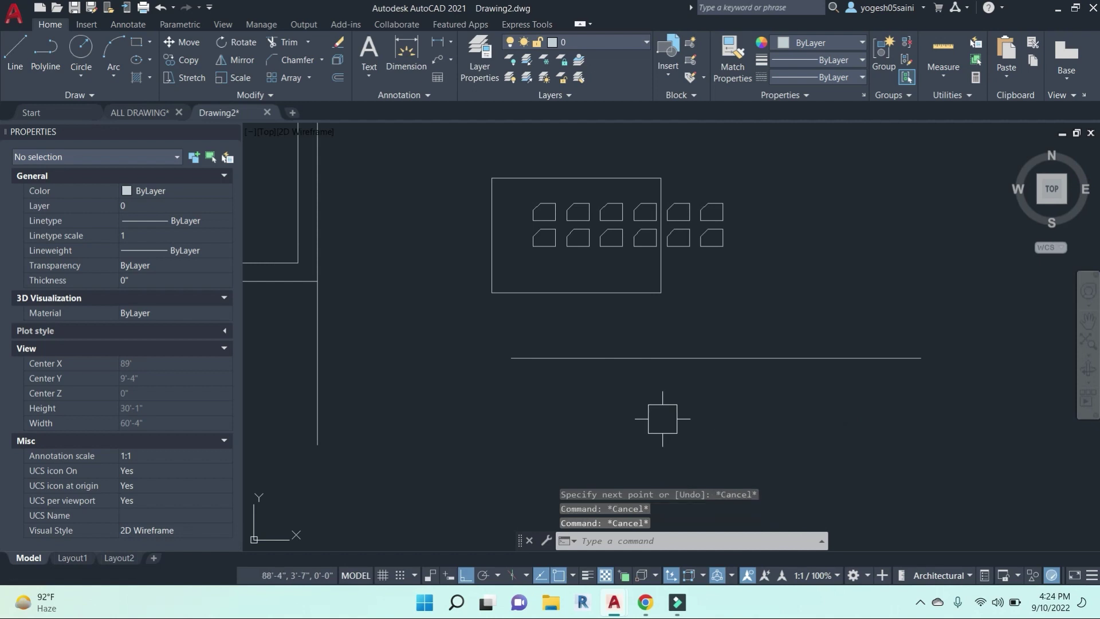
type("c")
key("Return")
key("Escape")
Draw a small circle of about 1" radius centred on the new line near its left end.
scroll(516, 372, "up", 2)
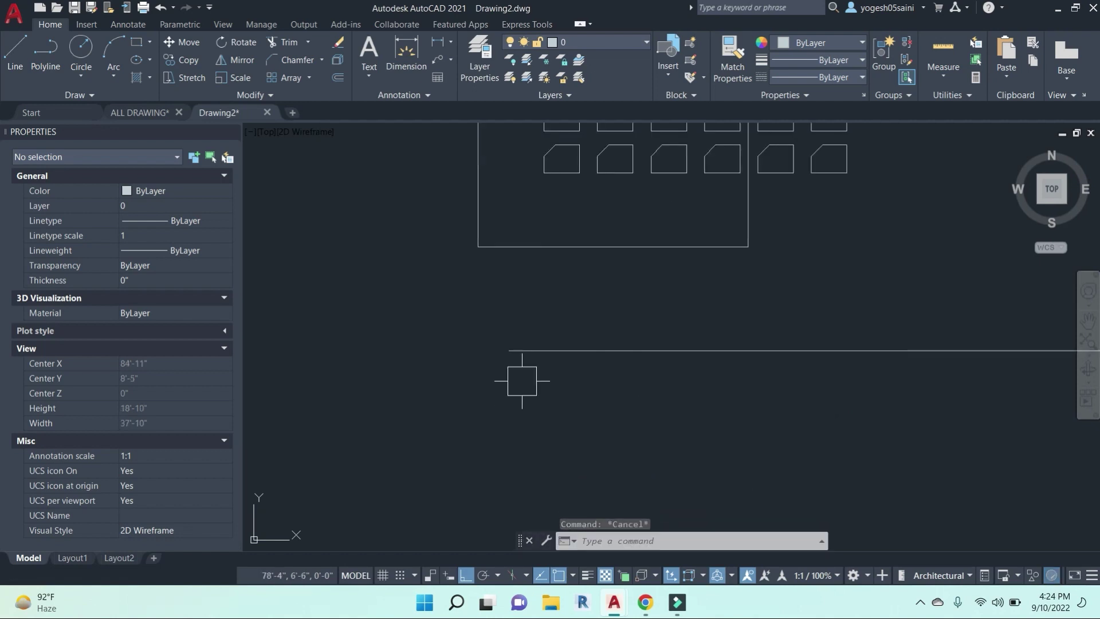
type("c")
key("Return")
scroll(530, 355, "up", 3)
left_click(551, 332)
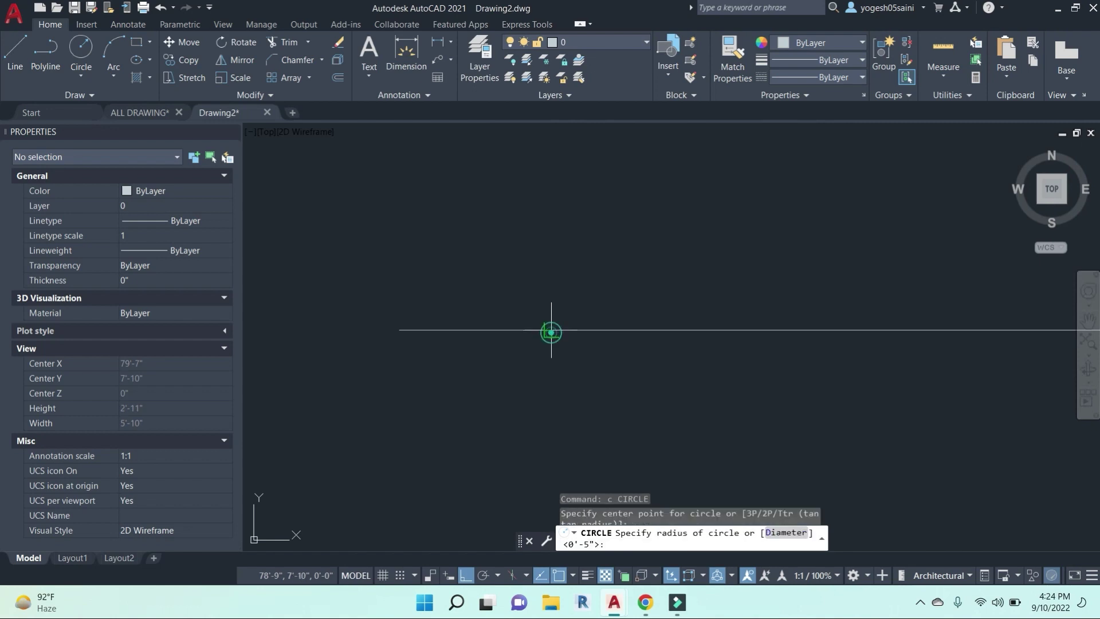
left_click(563, 324)
scroll(553, 307, "down", 2)
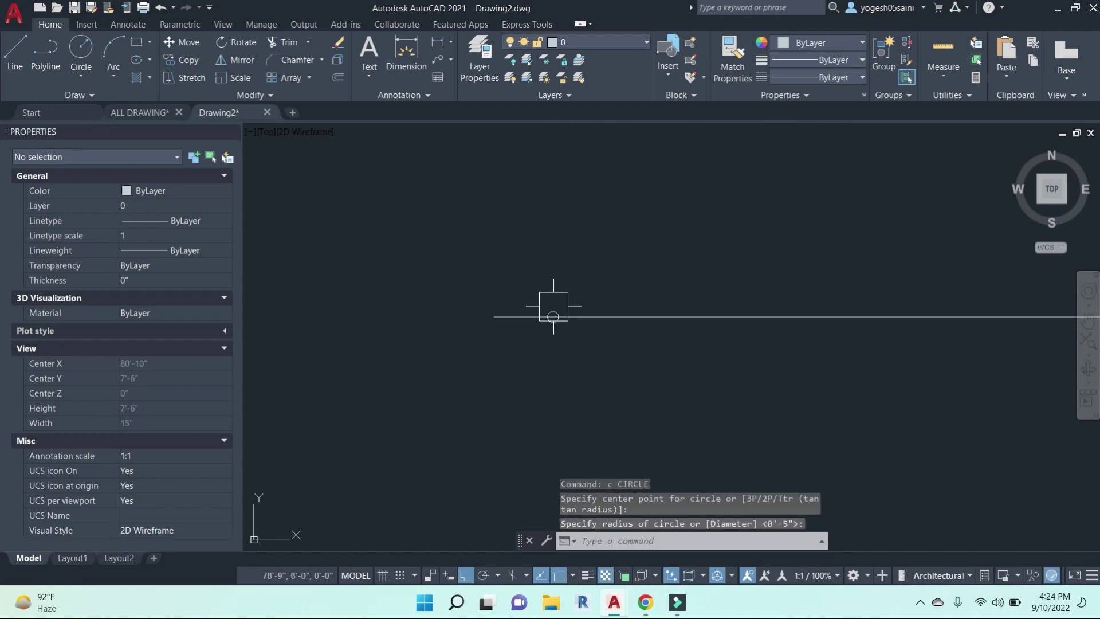
left_click(553, 307)
left_click(553, 316)
scroll(562, 290, "down", 2)
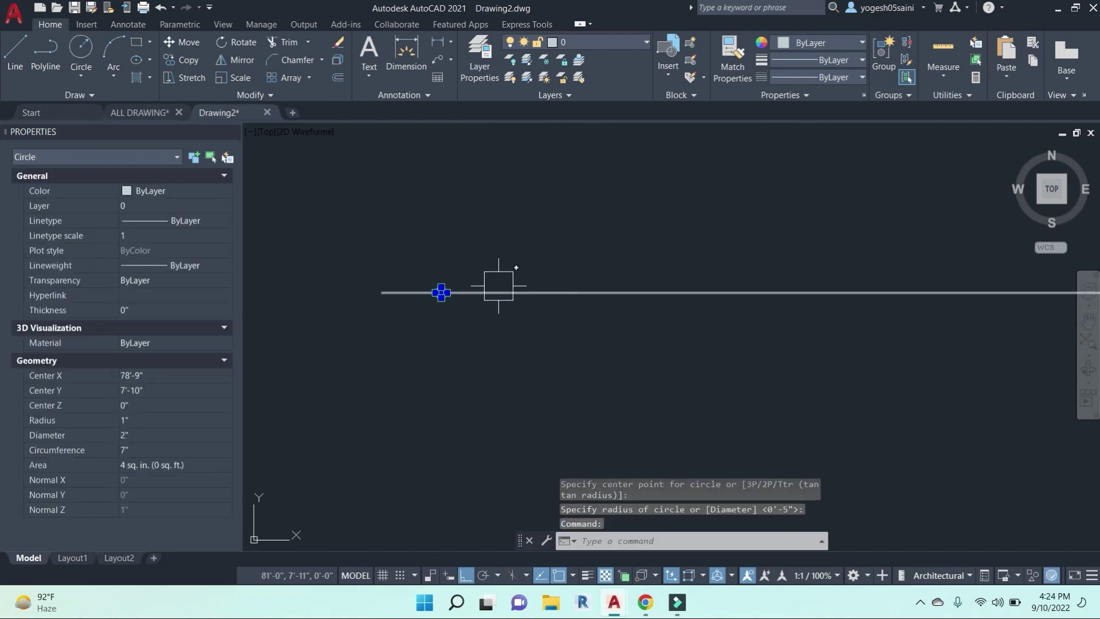
scroll(458, 343, "down", 2)
middle_click_drag(584, 368, 550, 368)
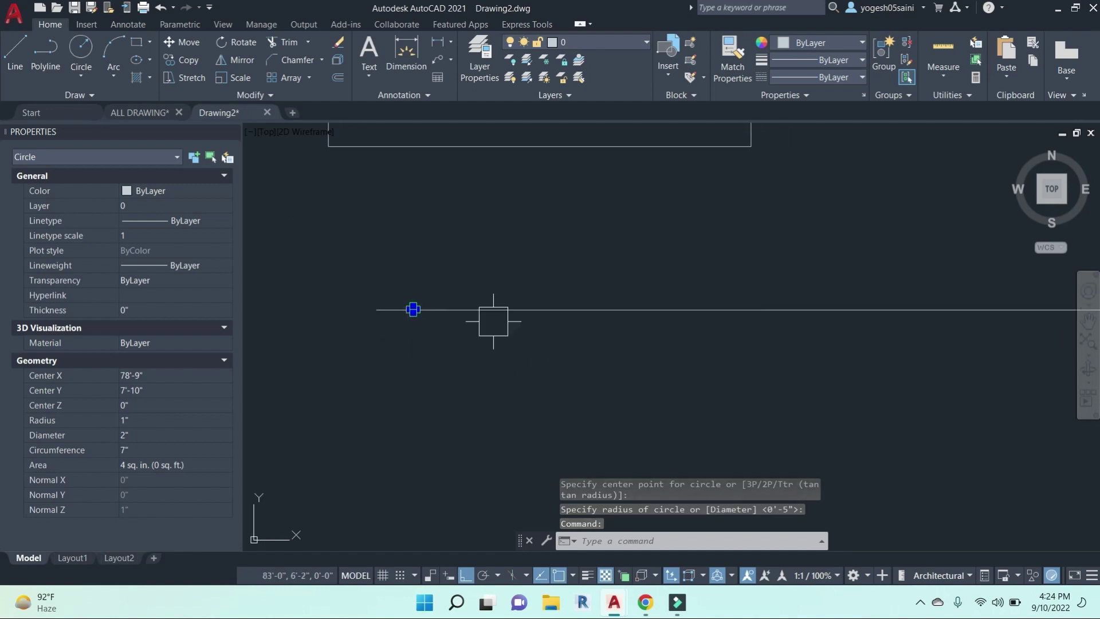
key("Escape")
Create a path array of the small circle using the horizontal line as the path curve.
scroll(451, 312, "up", 1)
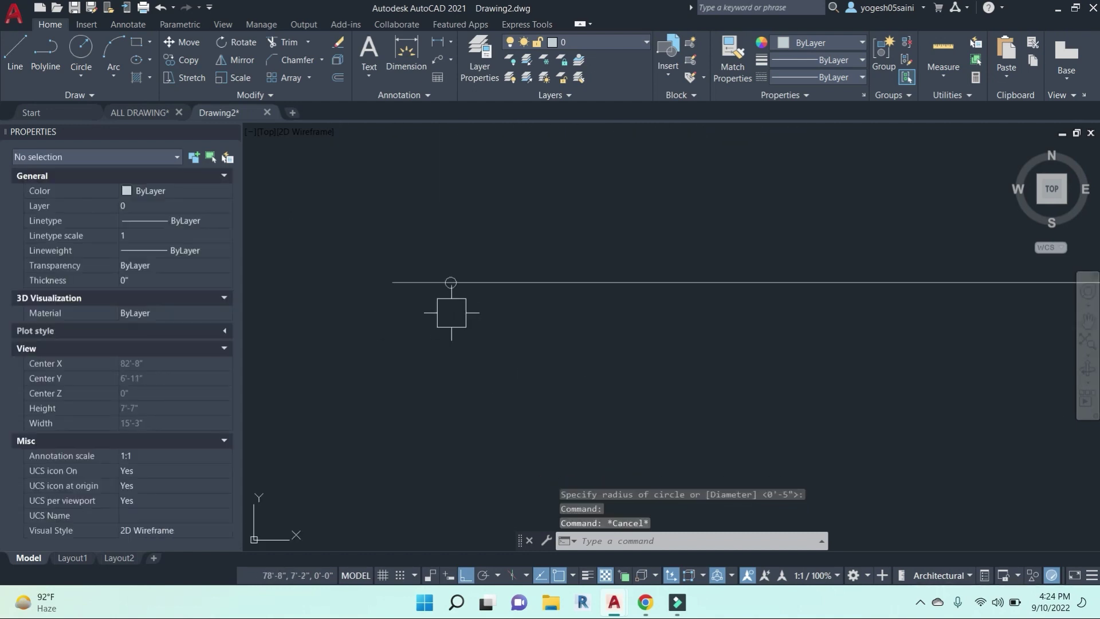
left_click(451, 288)
middle_click_drag(553, 361, 532, 357)
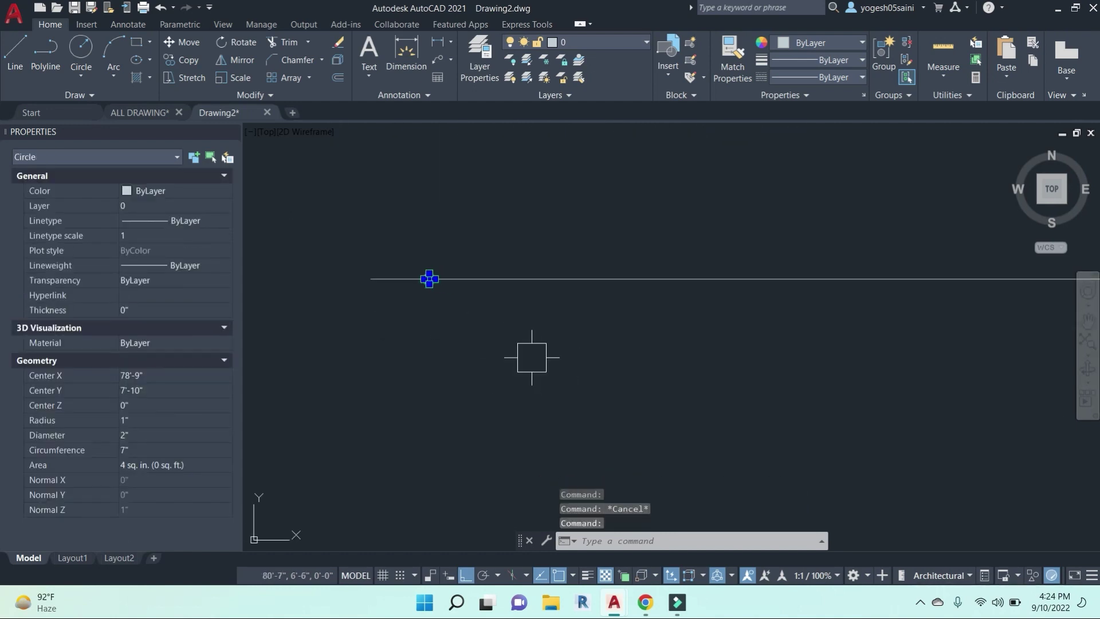
type("ar")
key("Return")
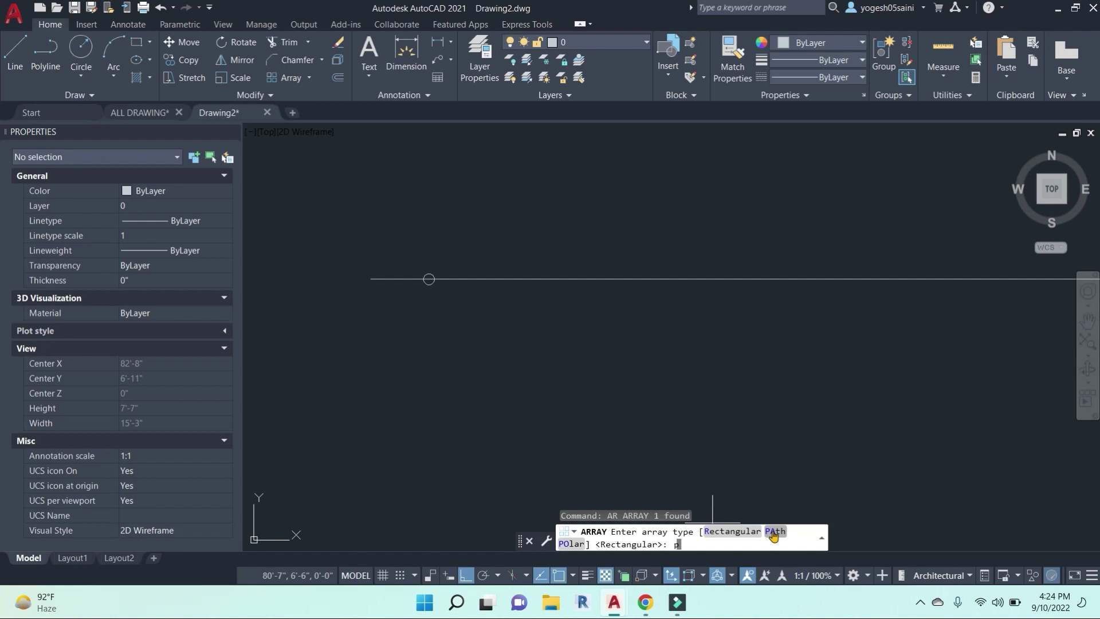
key("Return")
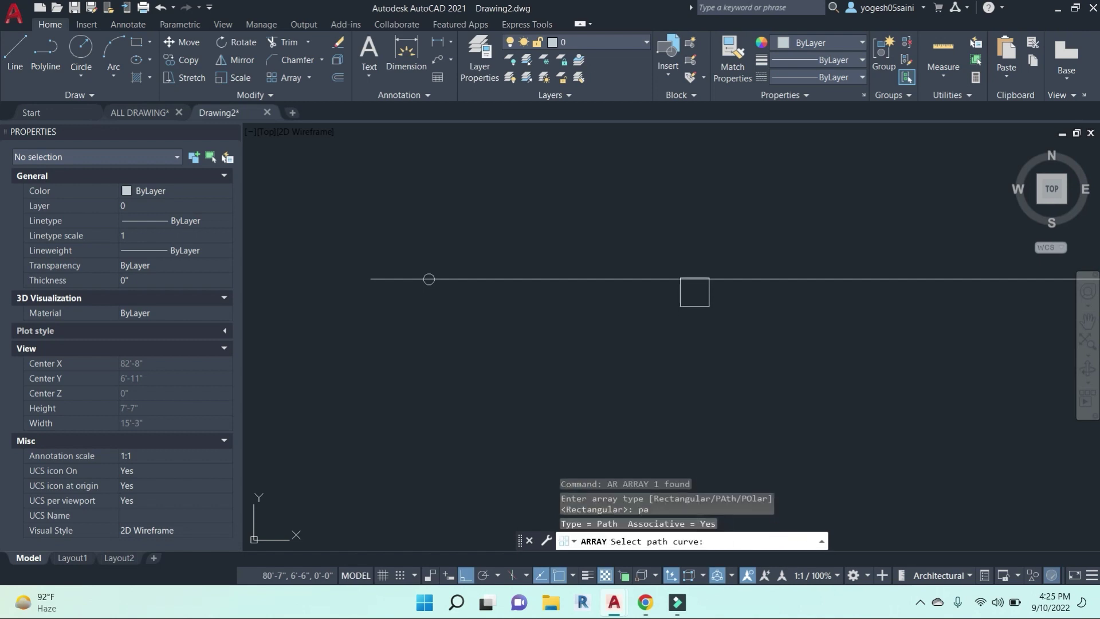
left_click(695, 292)
Set the path array to 50 items spaced 7" apart and finish the array.
scroll(668, 361, "down", 2)
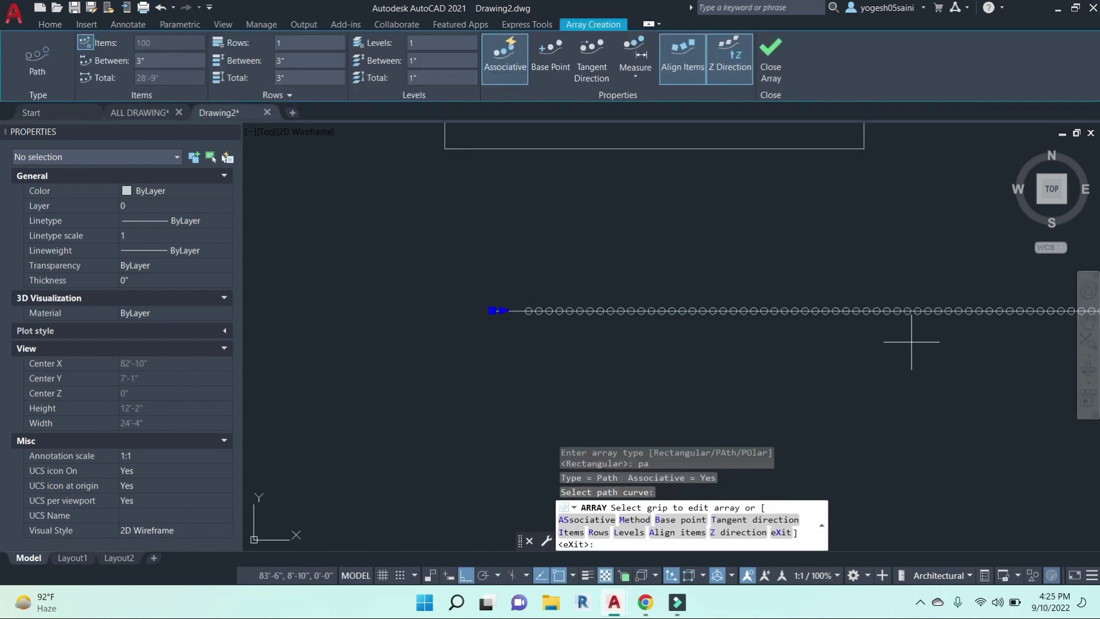
scroll(839, 286, "down", 2)
left_click(155, 61)
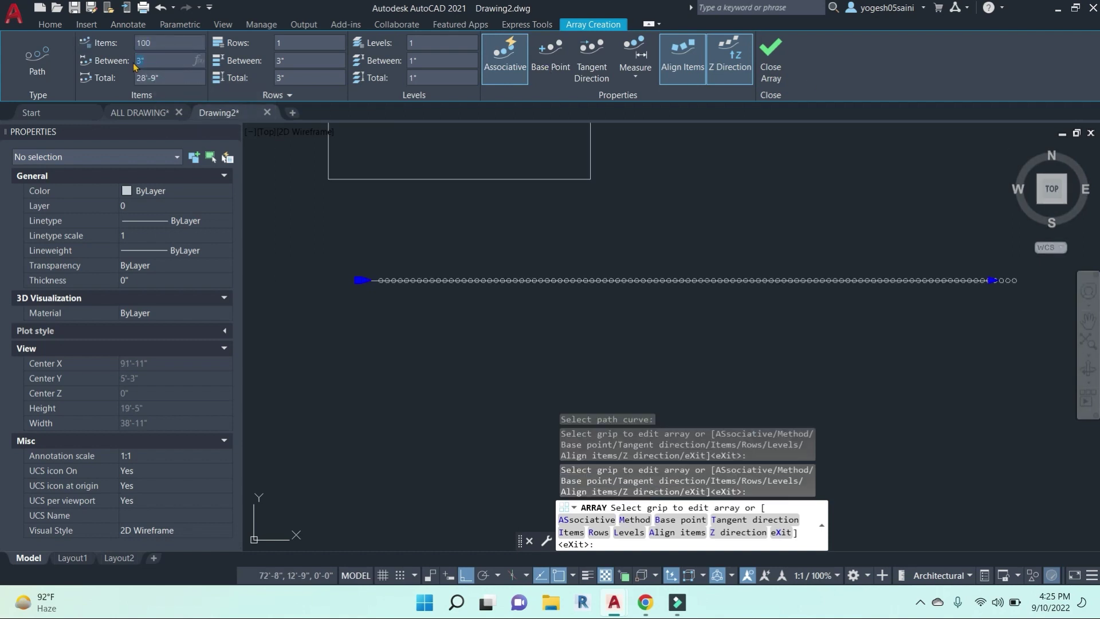
key("Escape")
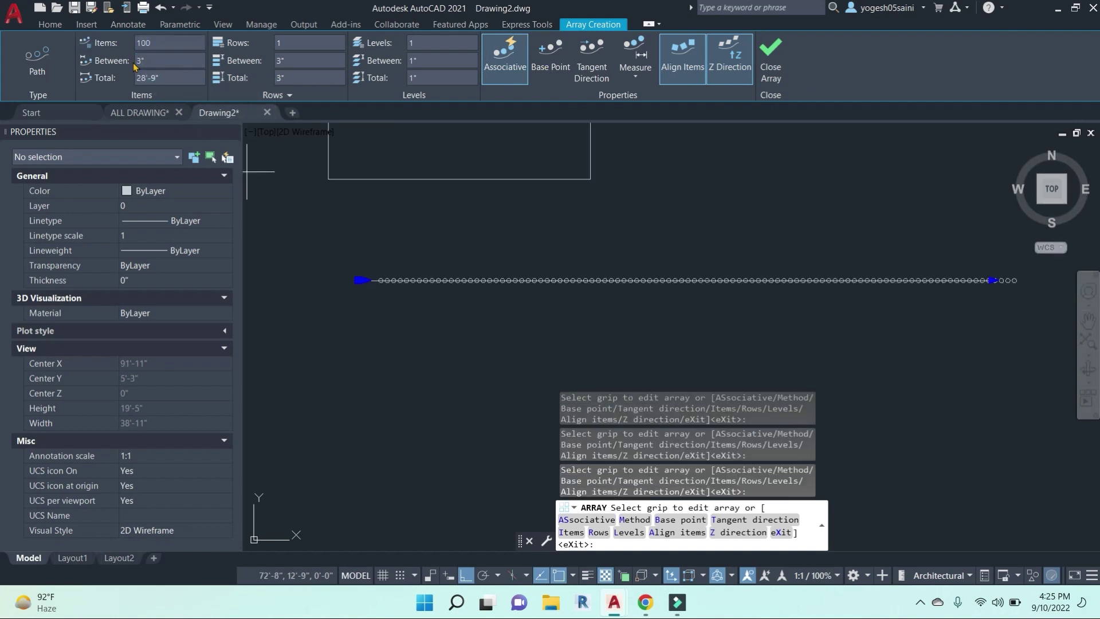
left_click(310, 58)
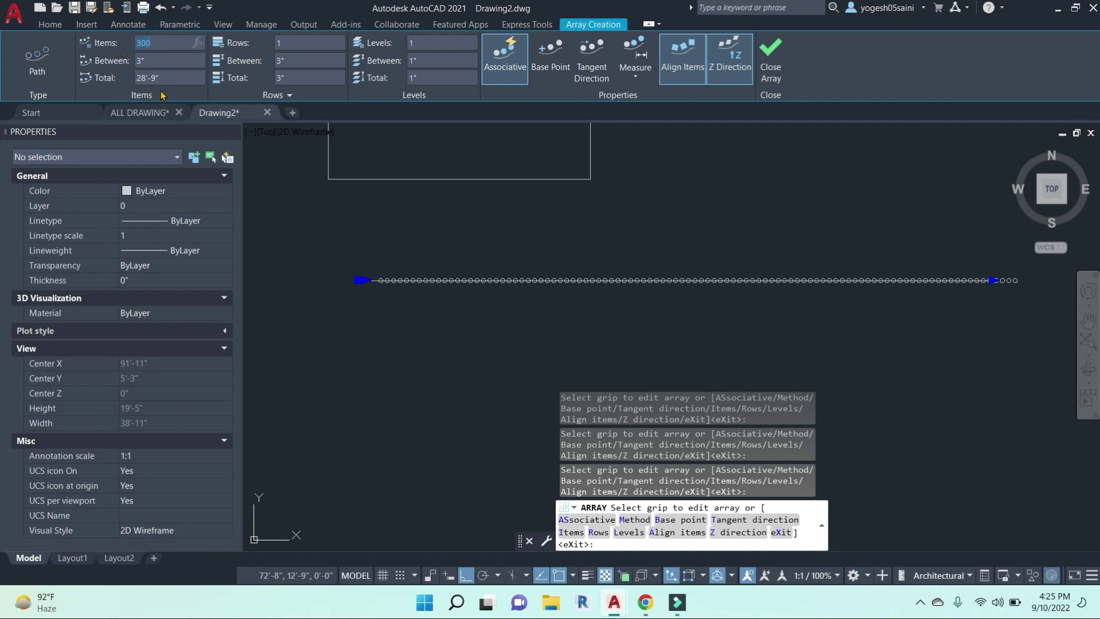
left_click(293, 43)
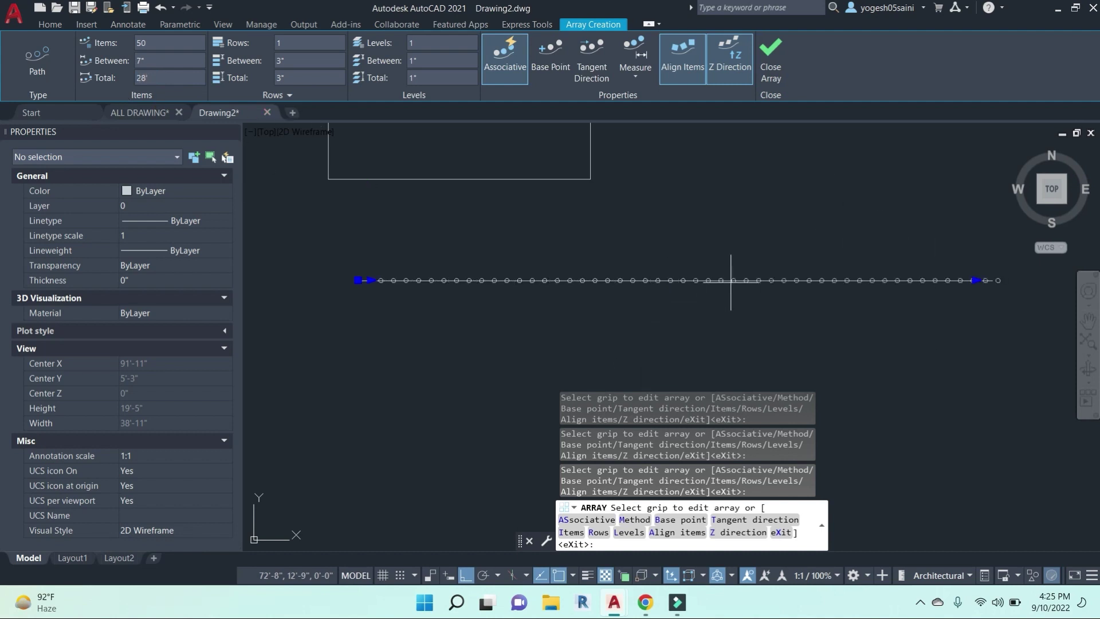
left_click(770, 57)
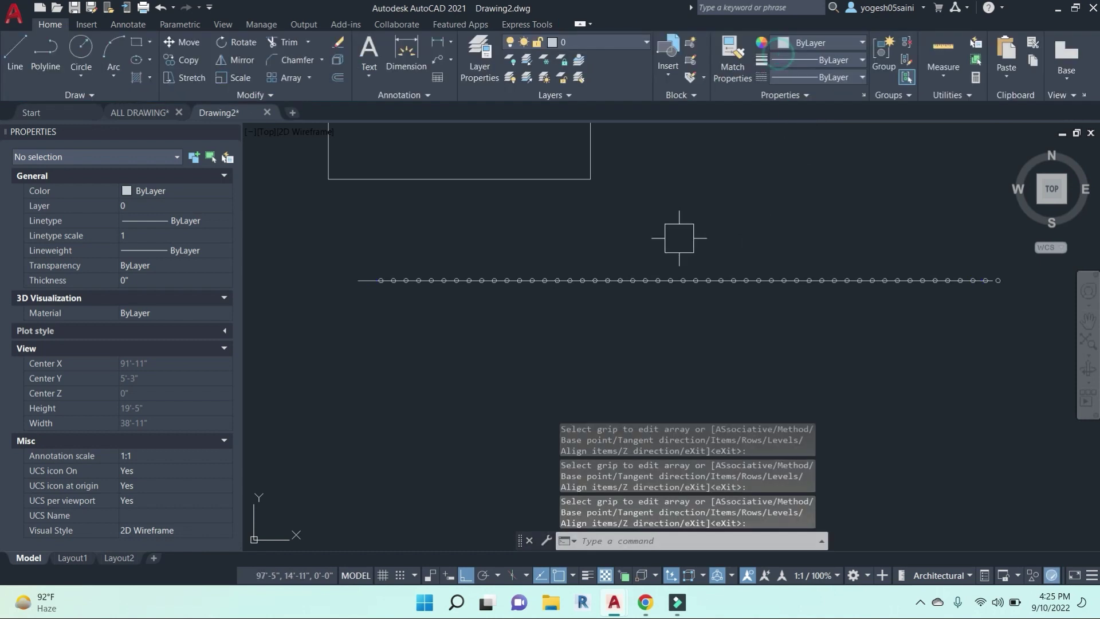
Draw a large circle in the empty space to the right of the path array.
scroll(628, 254, "down", 4)
scroll(709, 329, "down", 2)
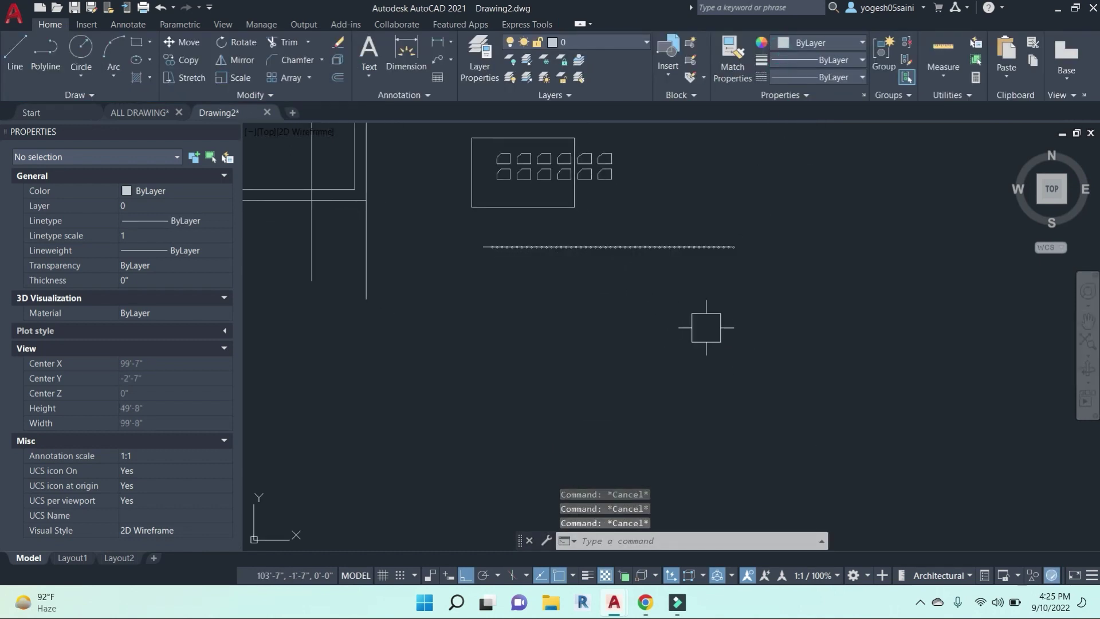
type("c")
key("Return")
scroll(651, 356, "down", 2)
left_click(757, 306)
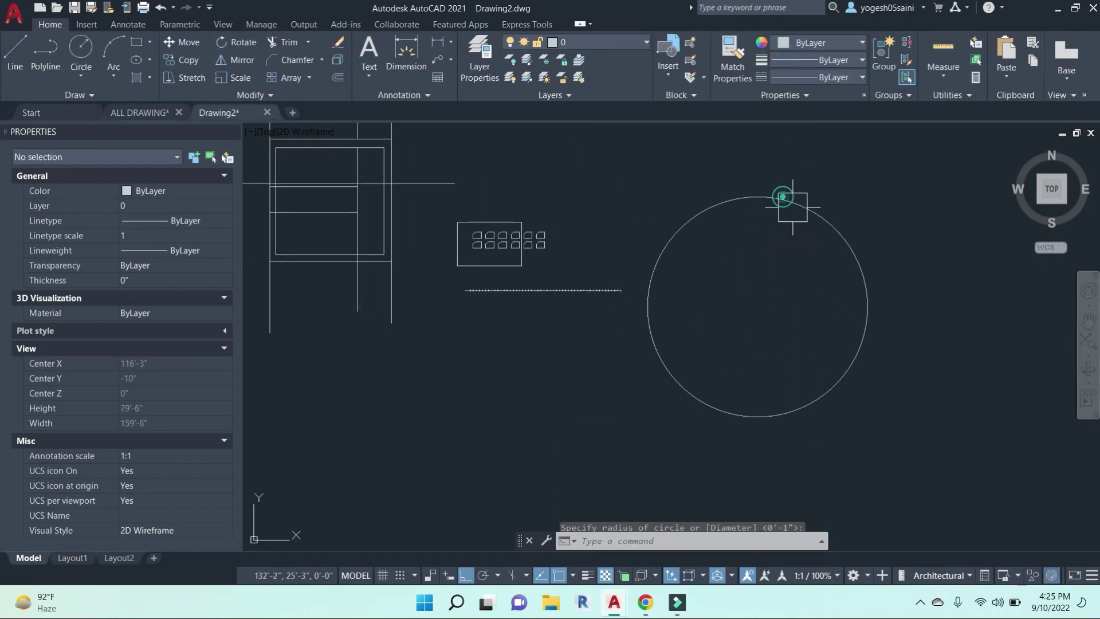
left_click(781, 197)
key("Escape")
key("Escape")
middle_click_drag(800, 282, 771, 273)
left_click(310, 77)
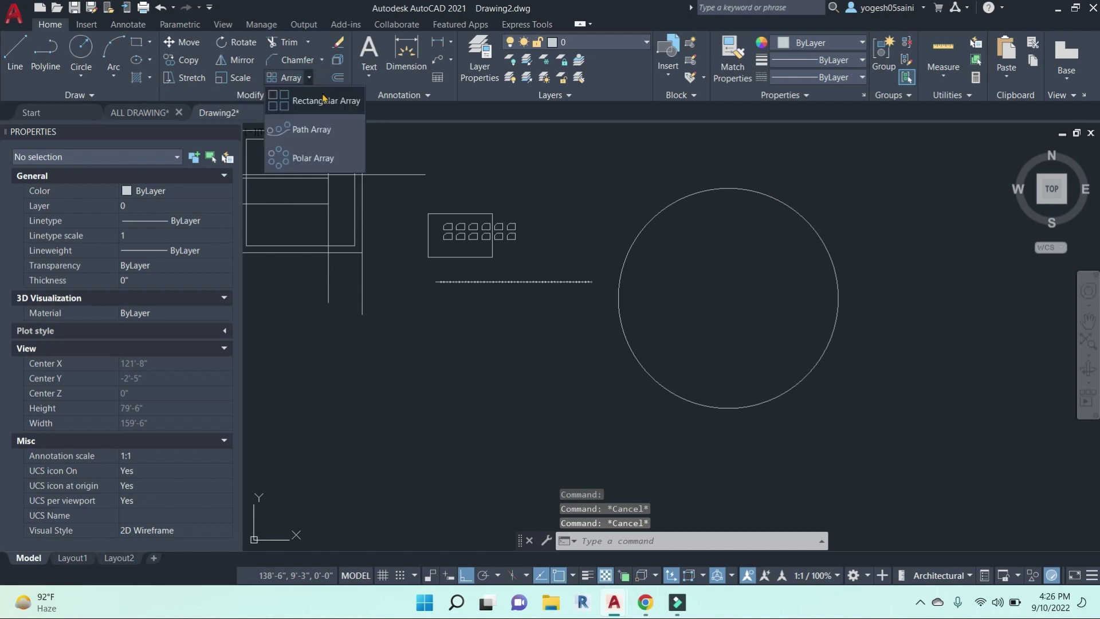
left_click(312, 158)
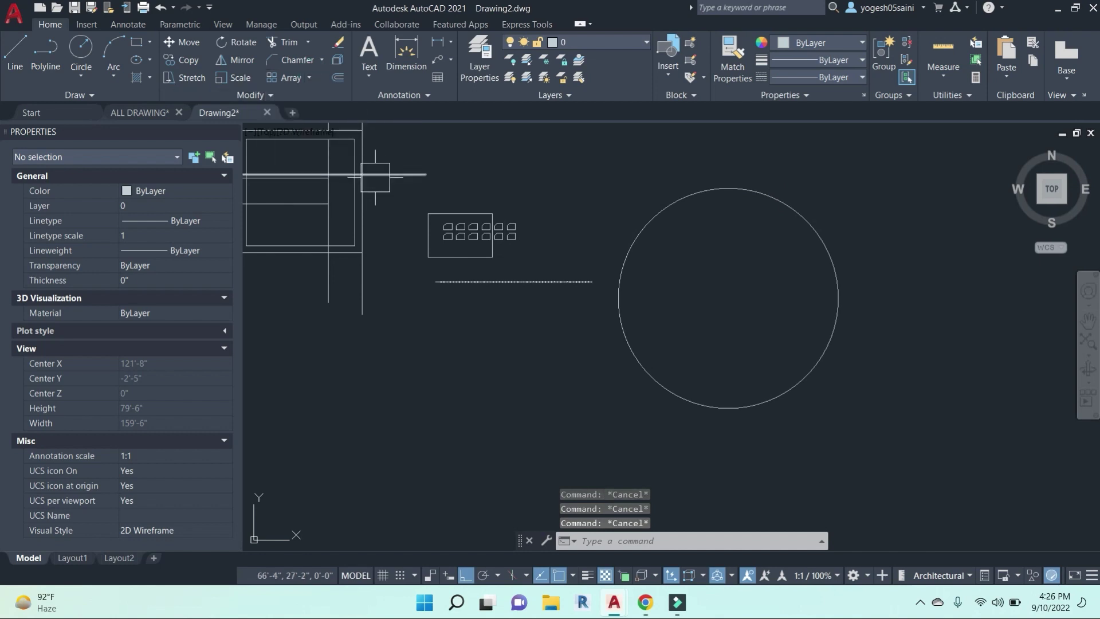
Draw a small circle just above the top of the large circle, centred on its vertical axis.
type("c")
key("Return")
middle_click_drag(741, 164, 731, 193)
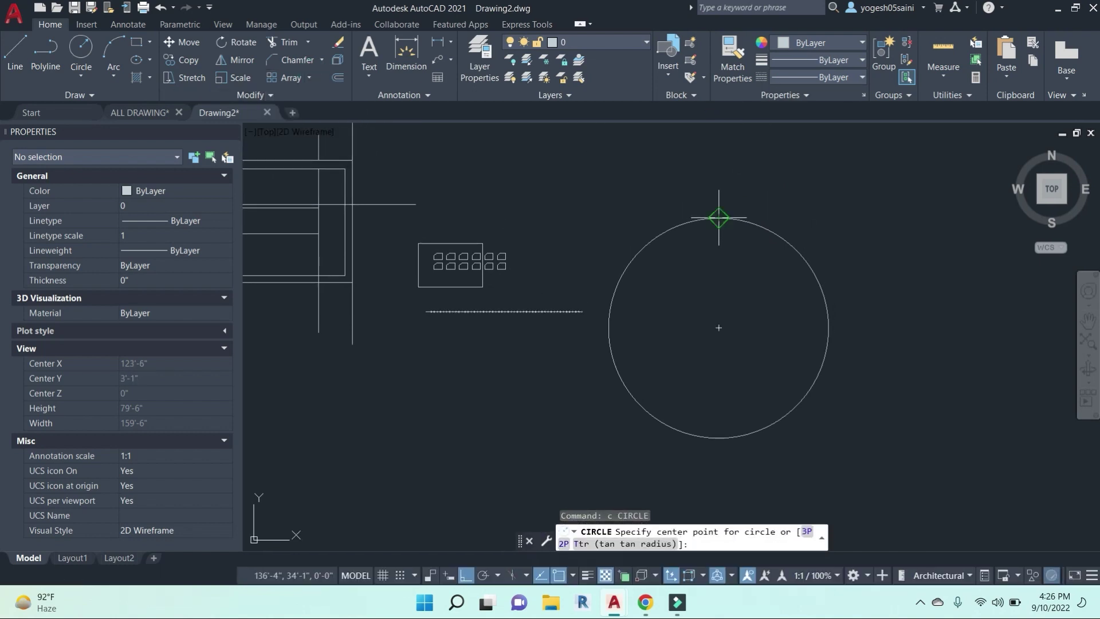
scroll(717, 206, "up", 4)
left_click(720, 207)
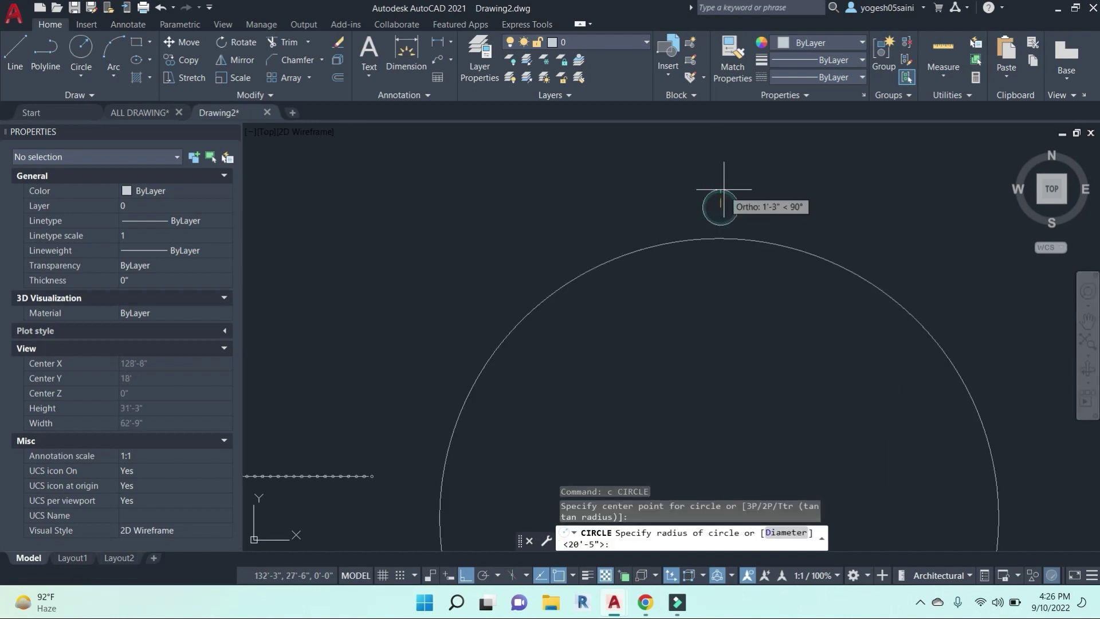
left_click(730, 221)
Draw a vertical line from the small circle's centre to above its top, continued by a short horizontal line to the left.
type("L")
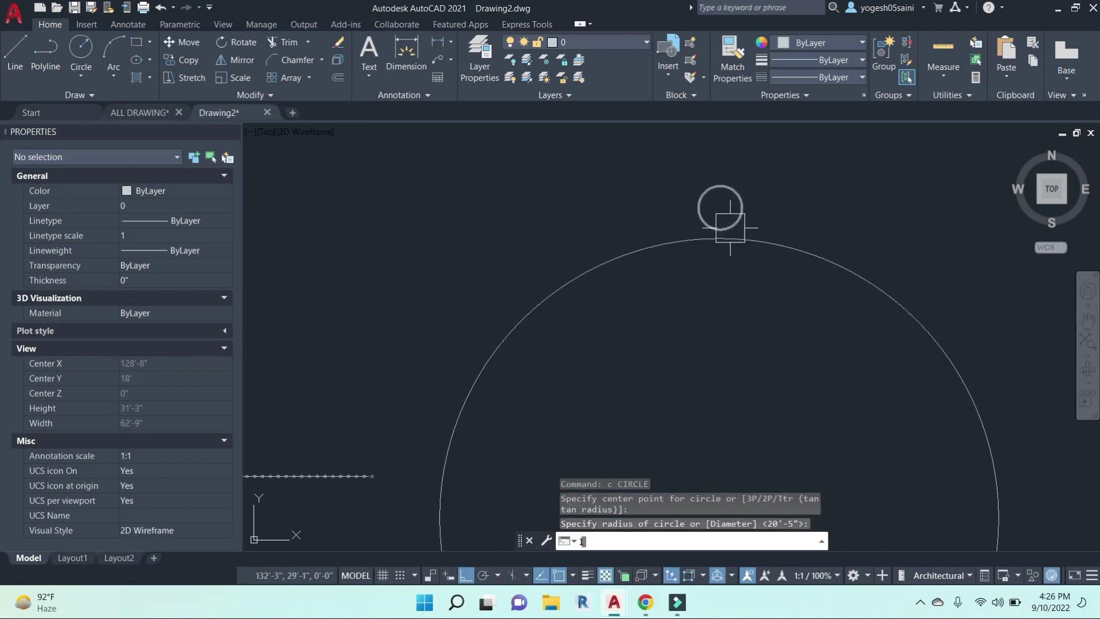
key("Return")
left_click(720, 207)
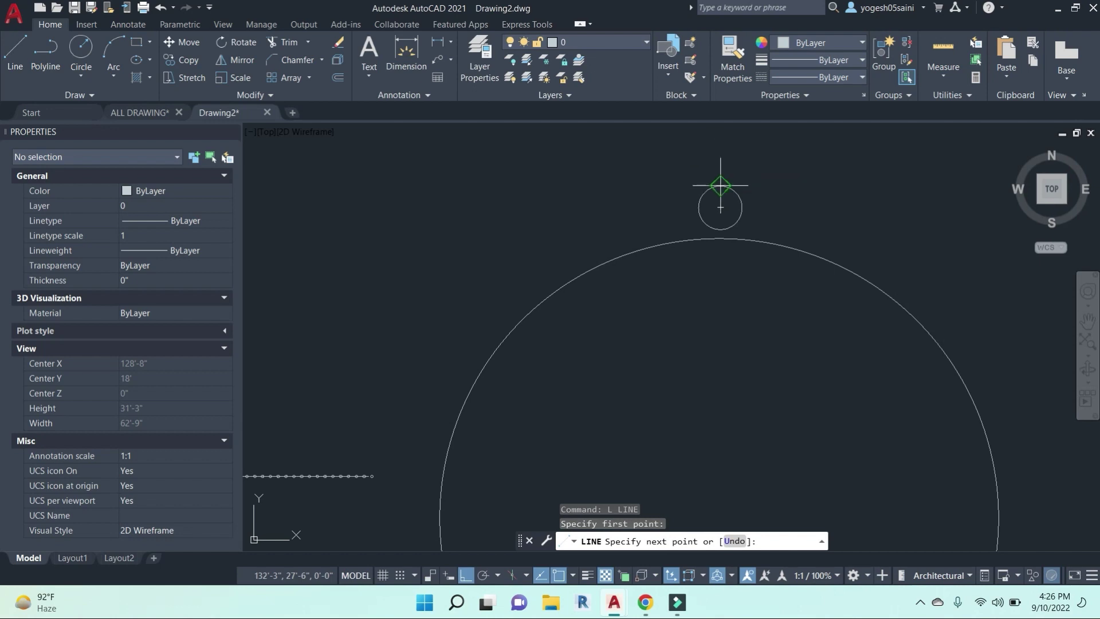
left_click(720, 165)
left_click(695, 163)
key("Escape")
Draw a vertical line from the small circle's left quadrant up to the short horizontal line.
key("Return")
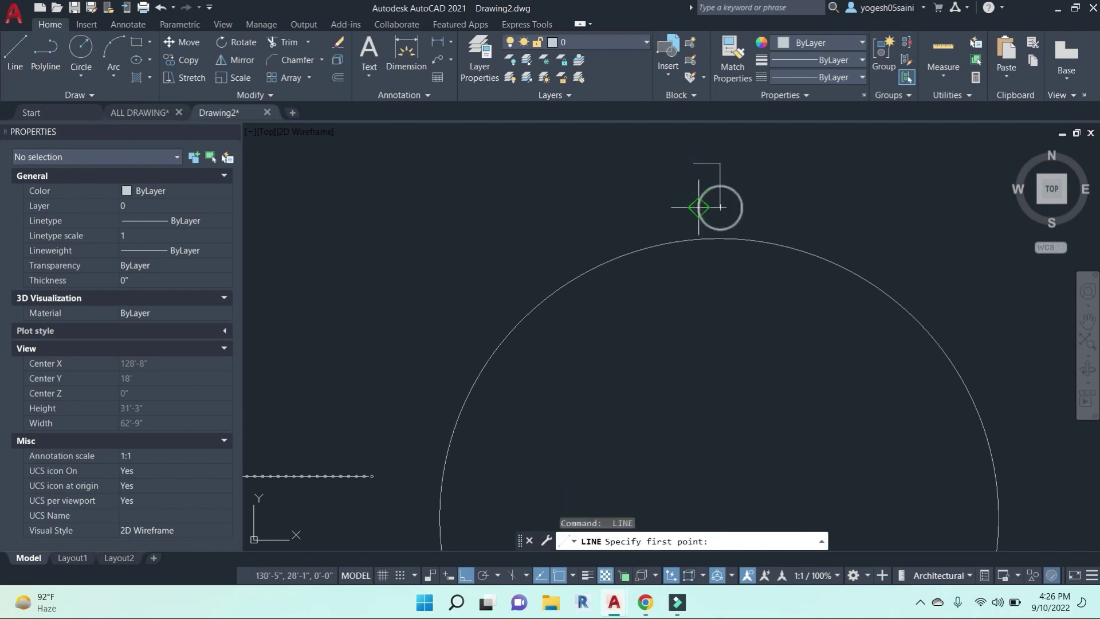
left_click(697, 201)
left_click(695, 163)
key("Escape")
key("Return")
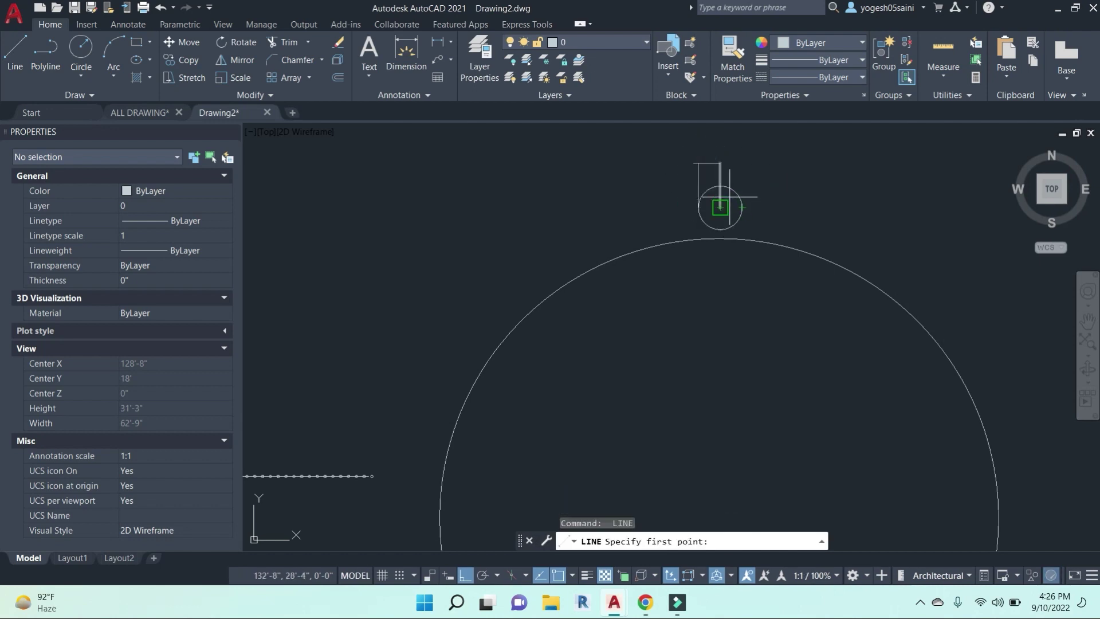
key("Escape")
Trim the end of the horizontal line that overhangs the left vertical line.
scroll(695, 169, "up", 4)
type("tr")
key("Return")
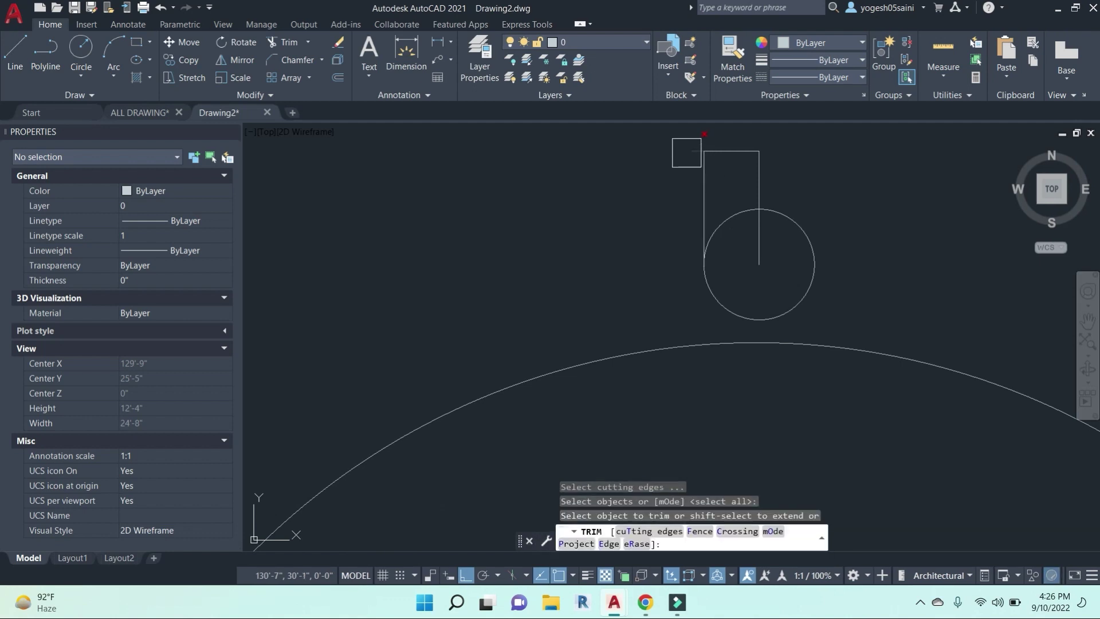
key("Escape")
key("Escape")
Mirror the three lines about the vertical axis through the small circle's centre, keeping the source lines.
left_click(756, 171)
left_click(643, 137)
middle_click_drag(783, 204, 714, 217)
type("m")
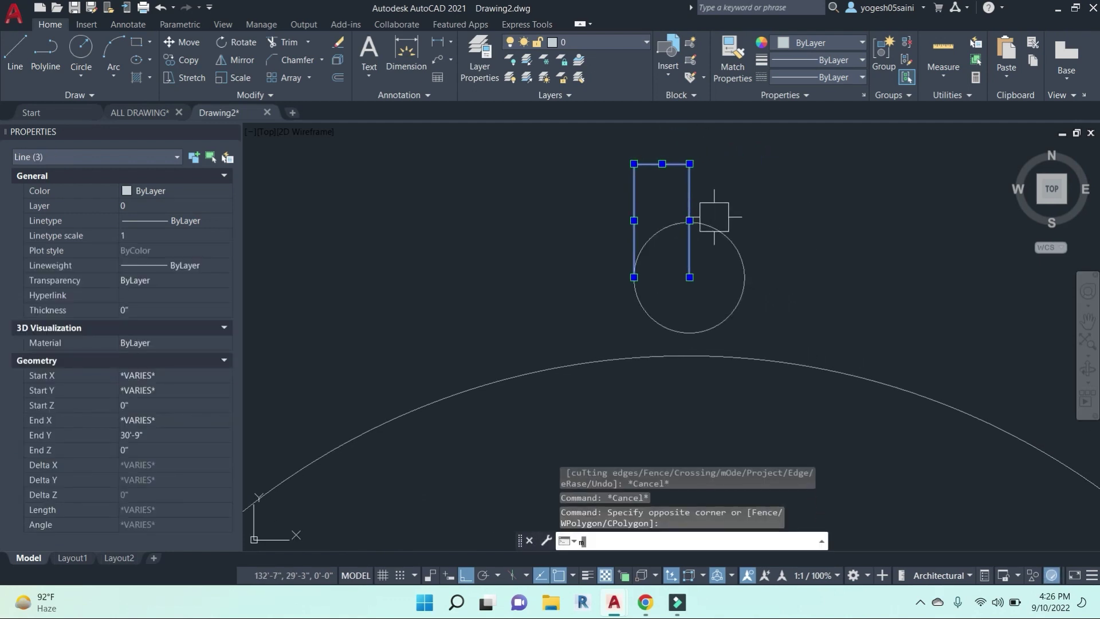
type("i")
key("Return")
left_click(689, 277)
left_click(693, 197)
key("Return")
scroll(761, 227, "down", 4)
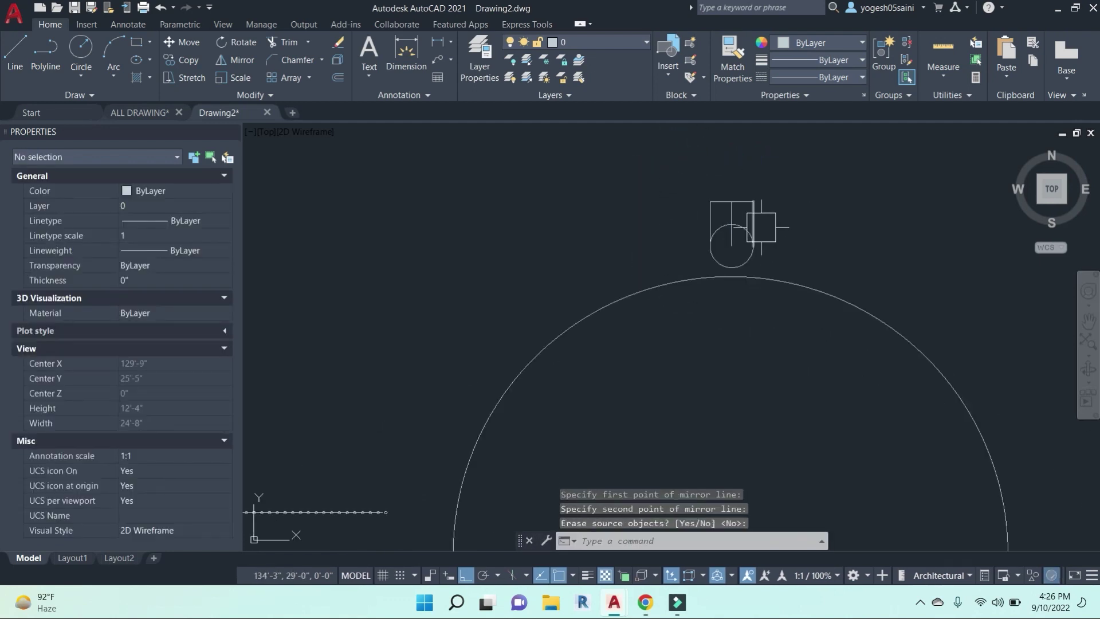
Stretch the top of the chair's backrest lines straight down, closer to the small circle.
key("Escape")
key("Escape")
key("Escape")
type("s")
key("Return")
left_click(810, 214)
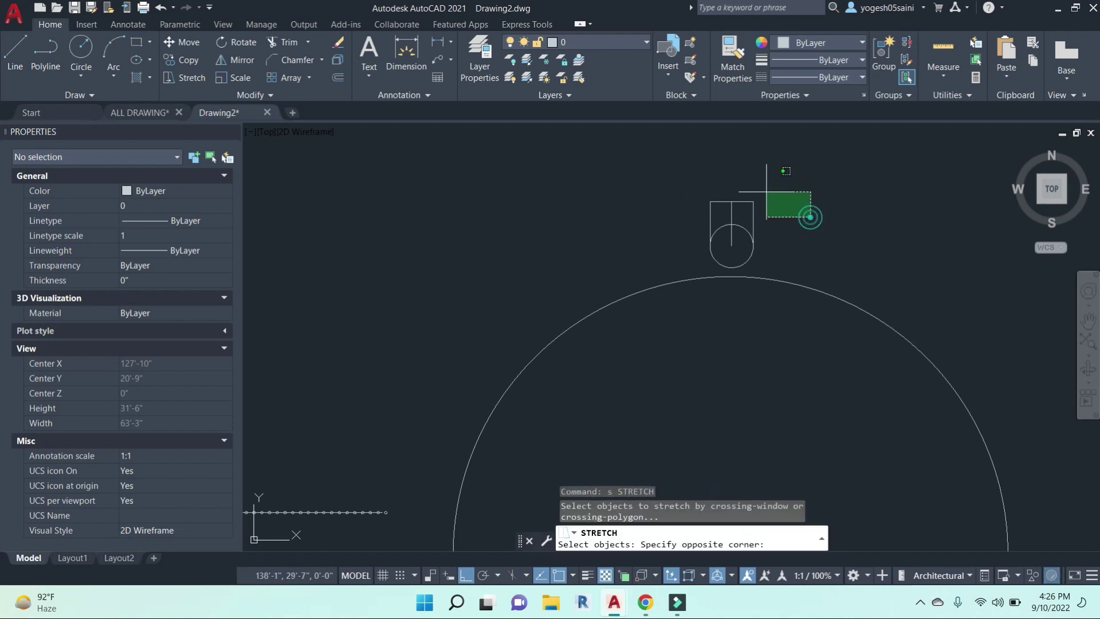
left_click(692, 172)
key("Return")
left_click(840, 186)
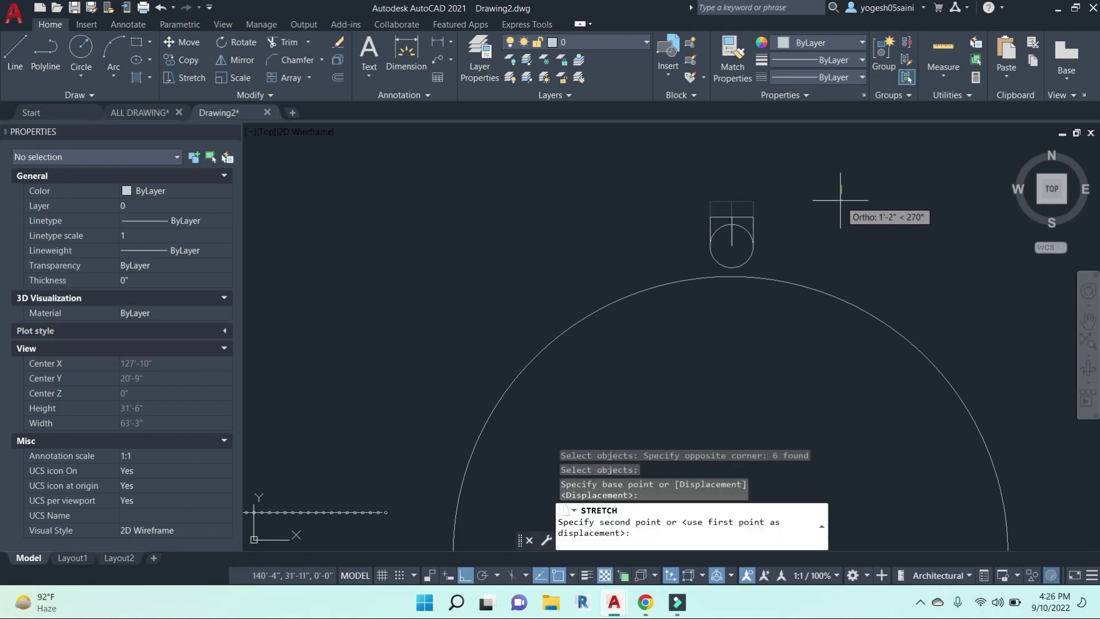
left_click(840, 200)
key("Escape")
key("Escape")
key("Escape")
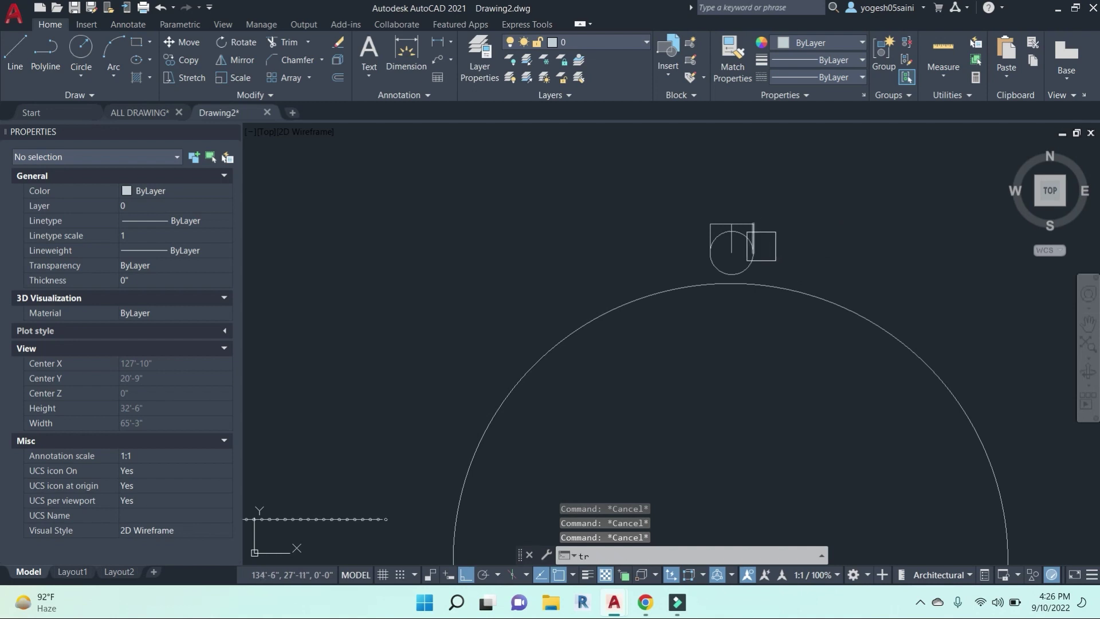
Trim the part of the middle vertical line that lies inside the small circle.
type("tr")
key("Return")
scroll(744, 250, "up", 5)
left_click(692, 217)
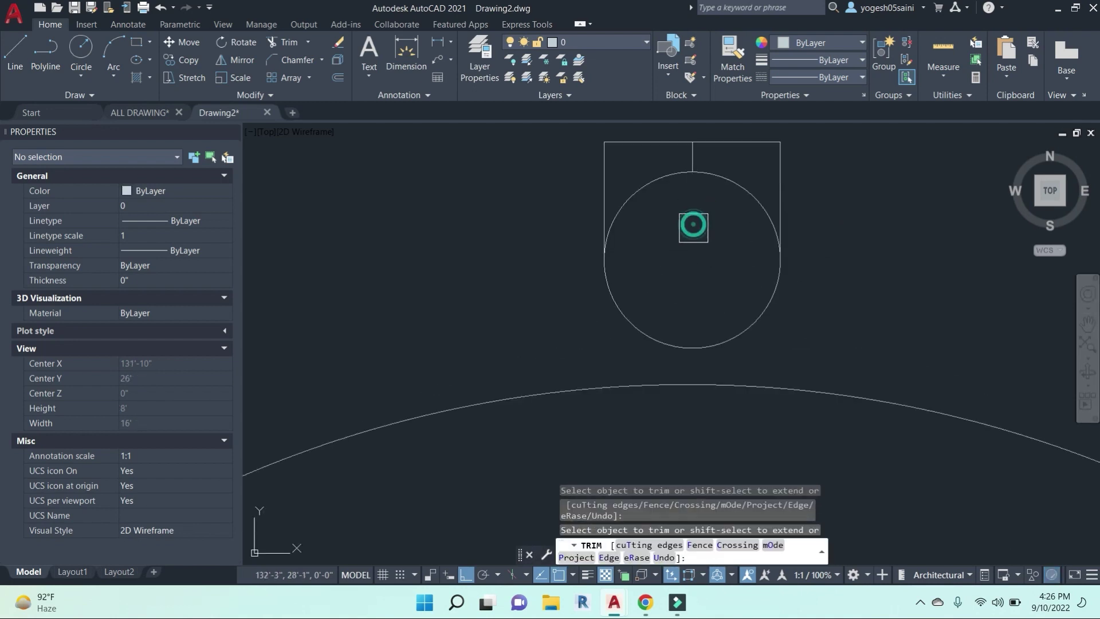
key("Escape")
key("Escape")
scroll(781, 245, "down", 2)
left_click(841, 289)
left_click(623, 157)
type("co")
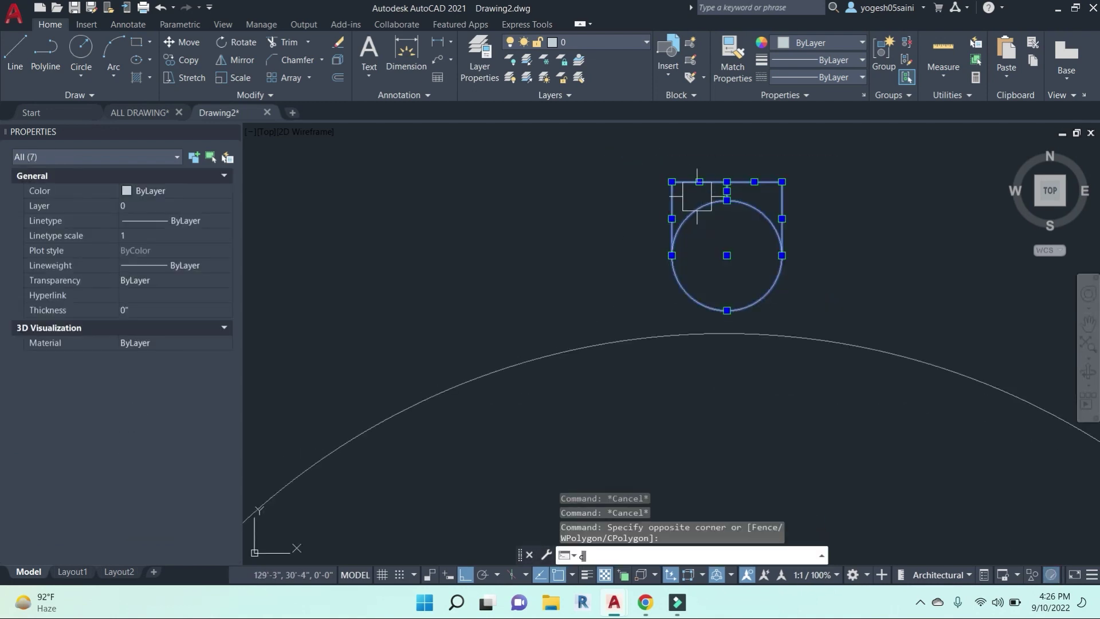
key("Return")
left_click(725, 258)
middle_click_drag(993, 341, 731, 265)
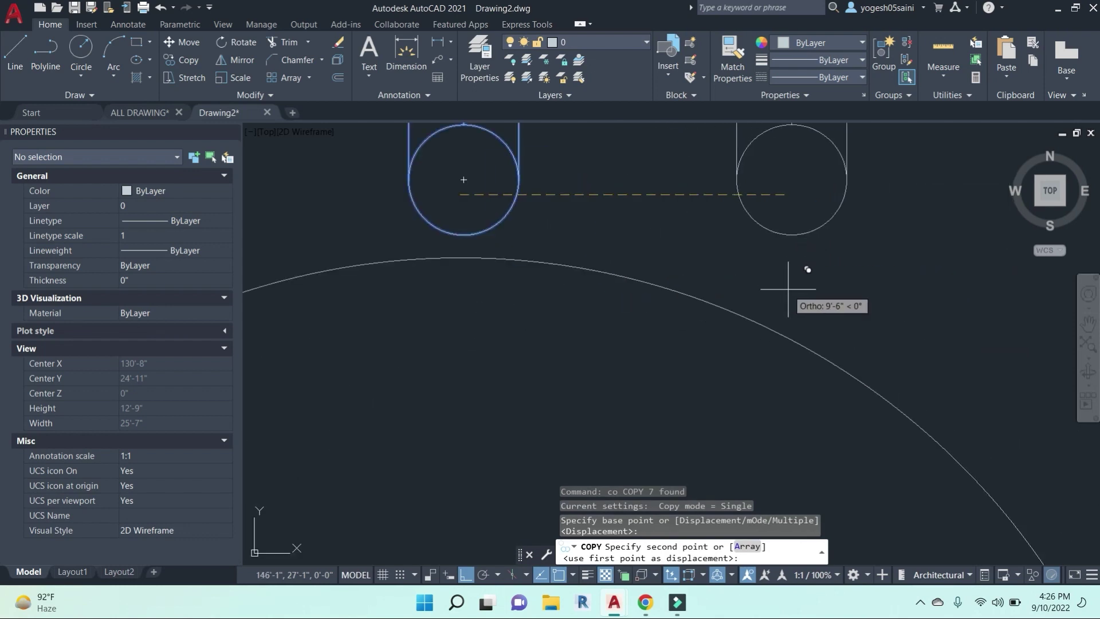
key("F8")
scroll(796, 292, "down", 5)
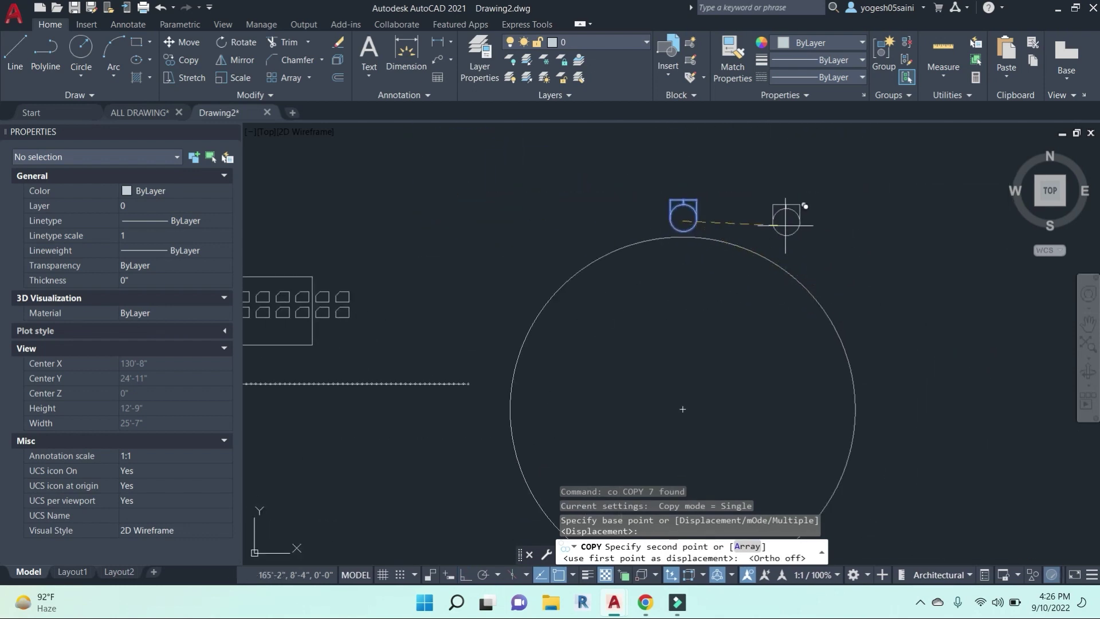
key("Escape")
Begin a block definition named chair from the small circle and its lines, with the base point at the circle's centre.
scroll(733, 229, "up", 3)
left_click(733, 227)
left_click(549, 155)
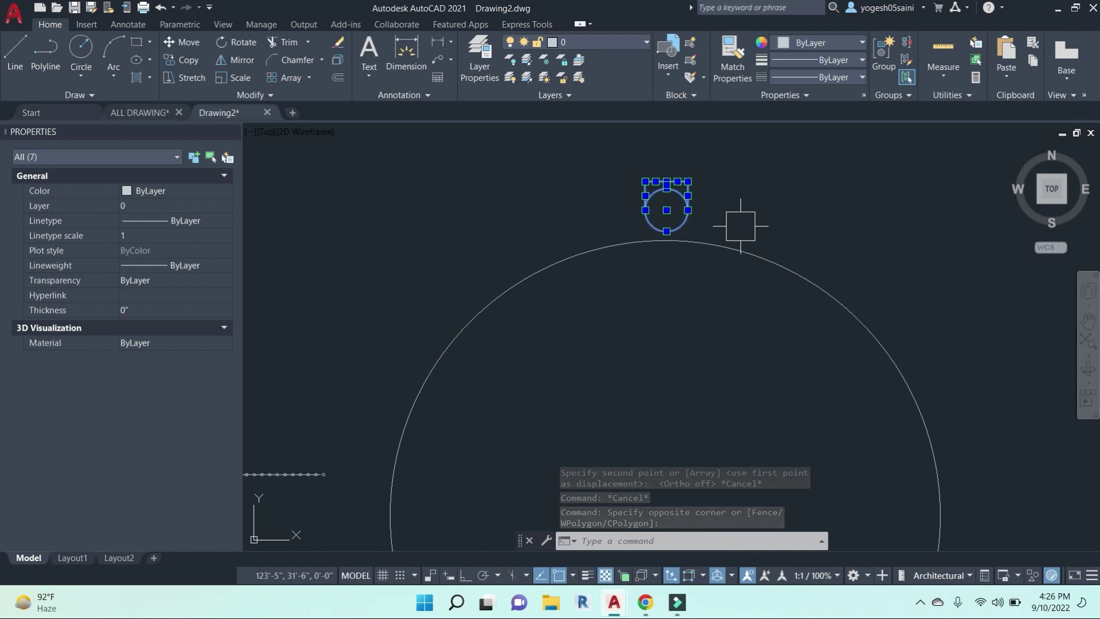
type("b")
key("Return")
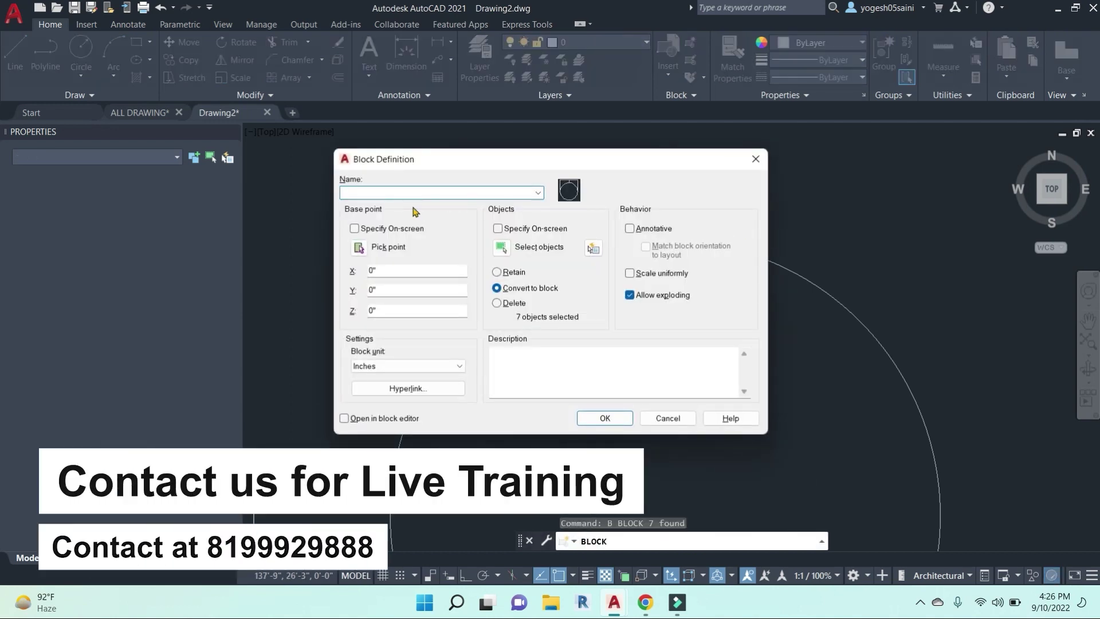
type("chair")
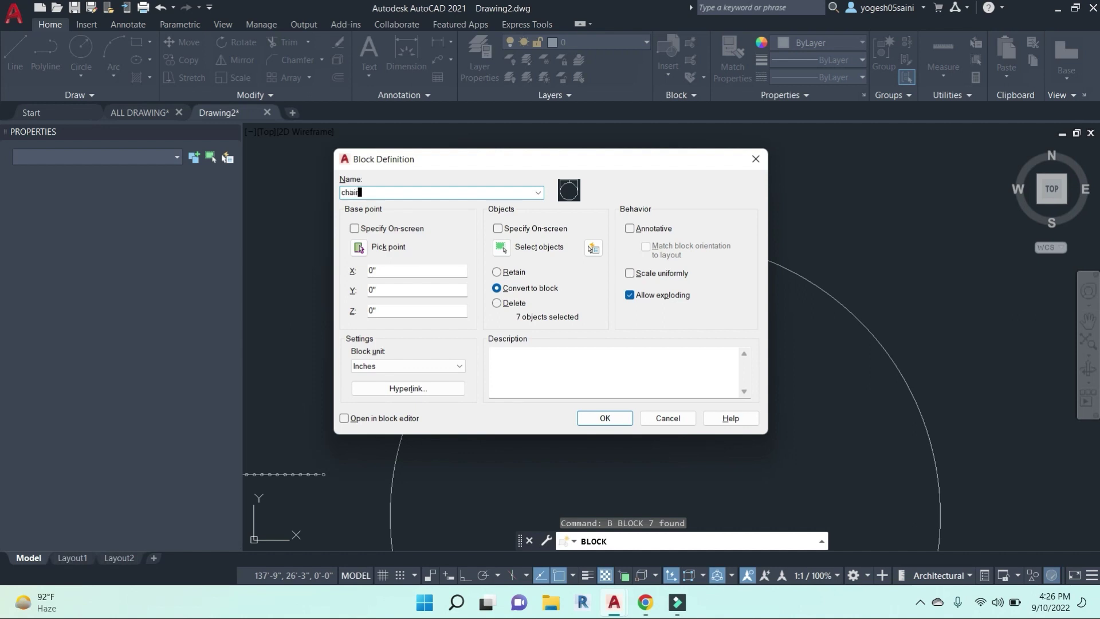
left_click(360, 247)
left_click(666, 210)
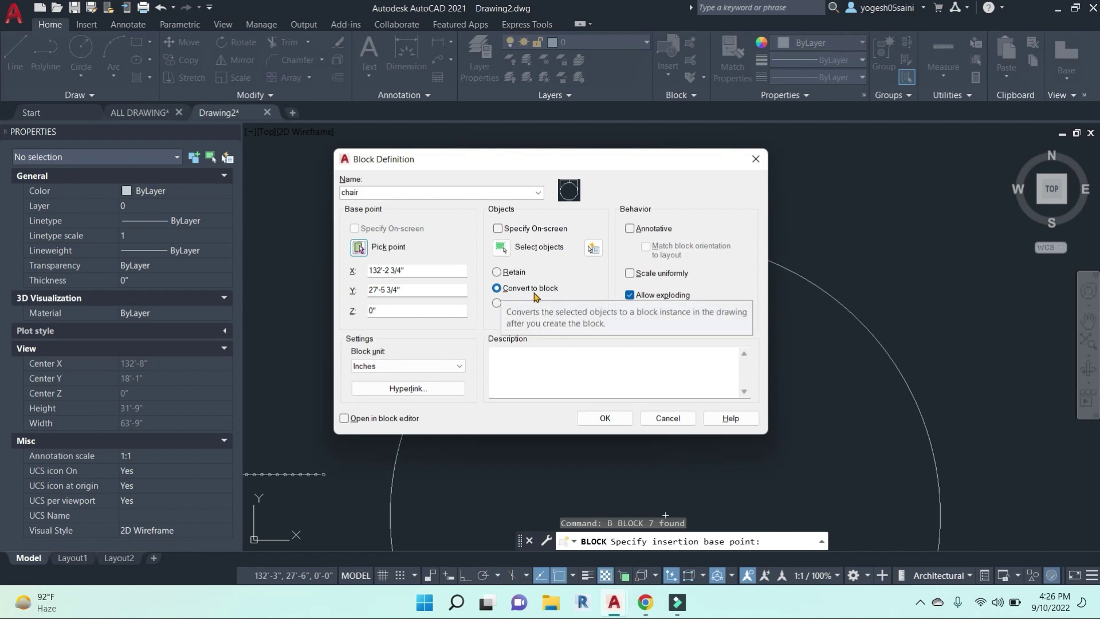
Reselect the small circle and its lines as the block's objects and create the block, converting them to a block instance.
left_click(502, 247)
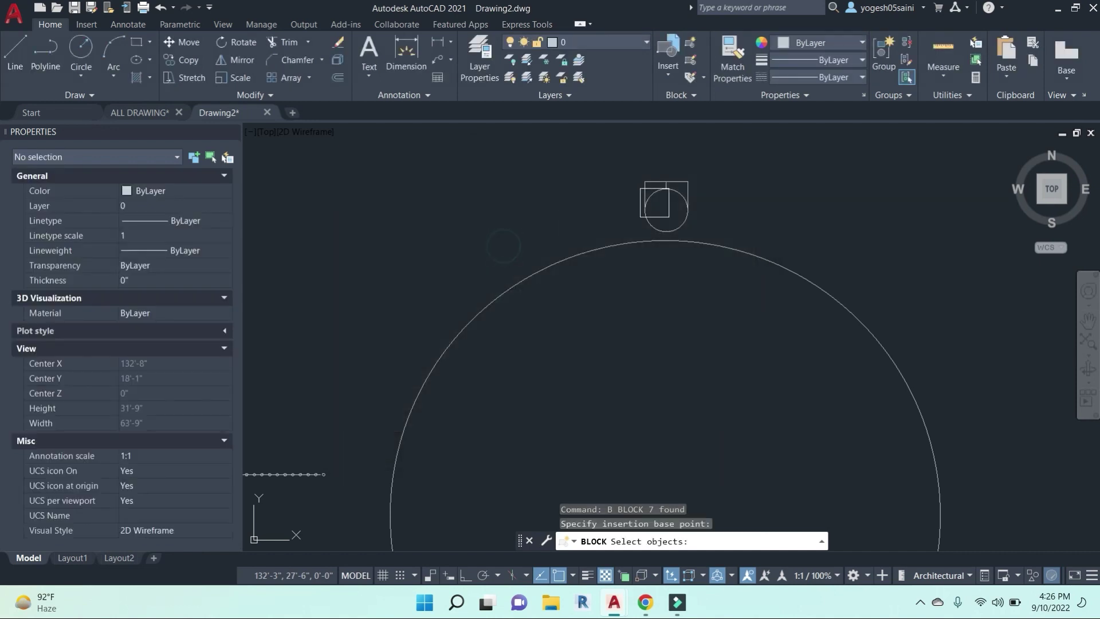
left_click(607, 147)
left_click(720, 319)
key("Return")
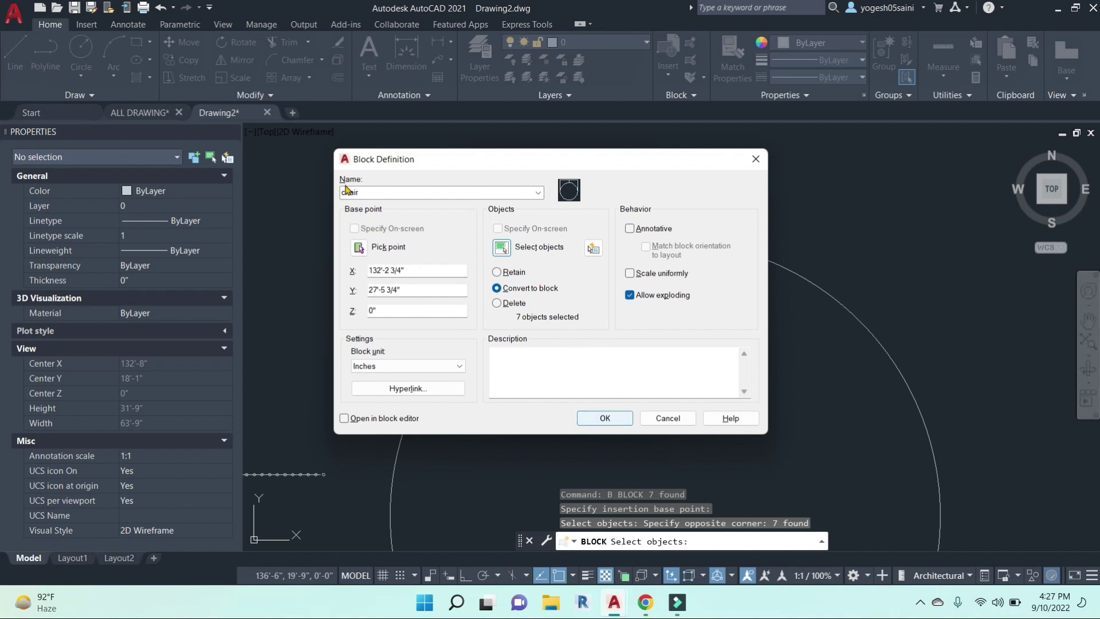
left_click(605, 417)
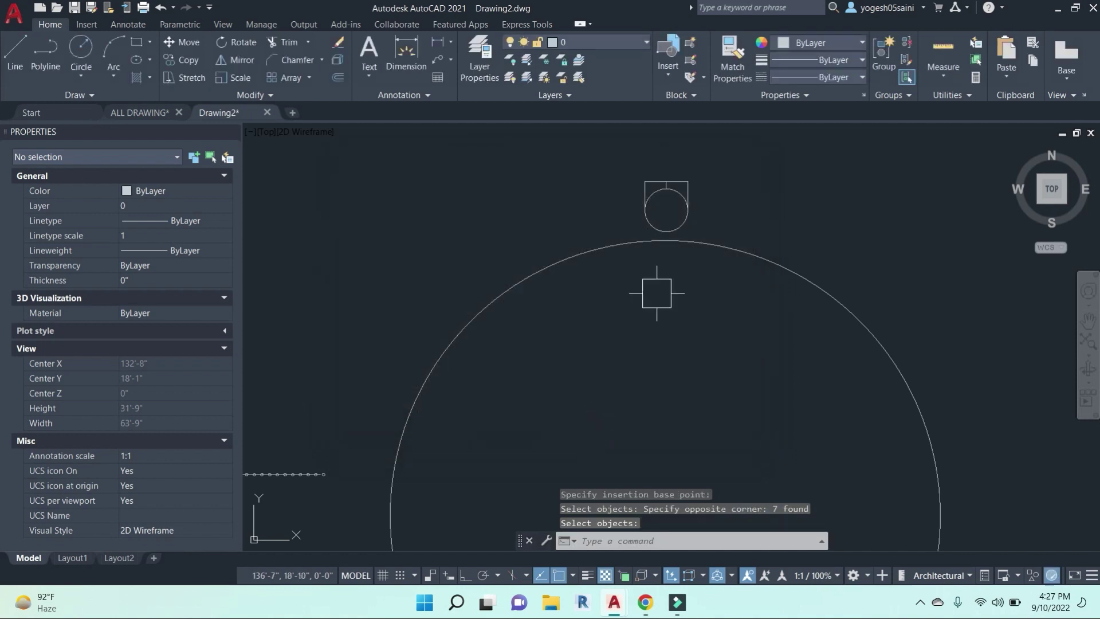
Create a polar array of the chair block around the large circle's centre.
left_click(686, 191)
scroll(688, 191, "up", 5)
scroll(663, 255, "down", 8)
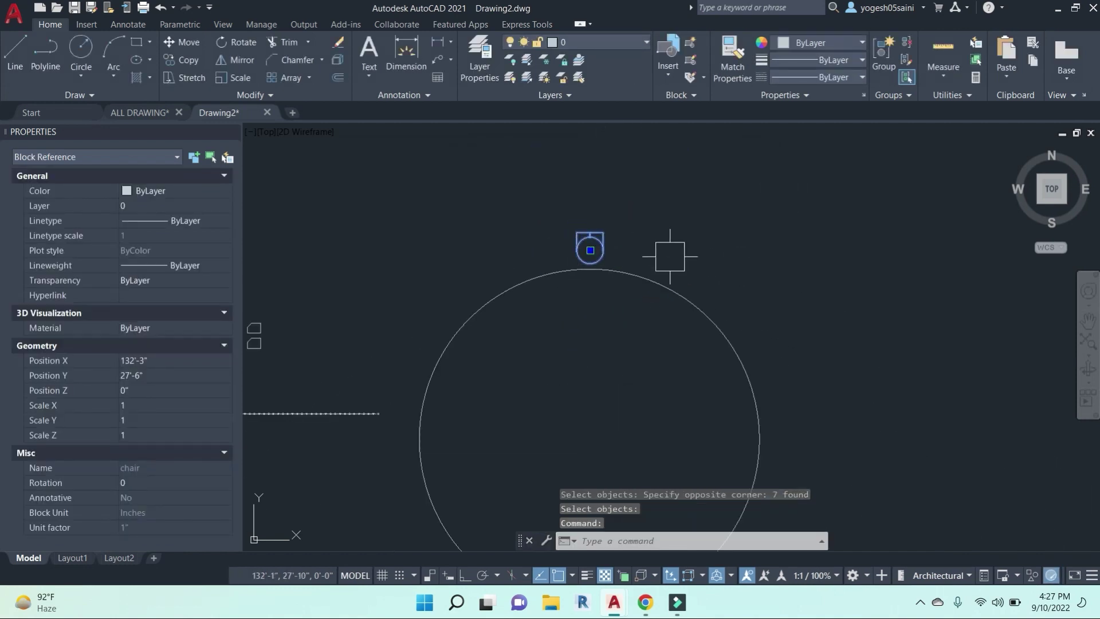
left_click(309, 77)
left_click(309, 158)
scroll(682, 241, "down", 3)
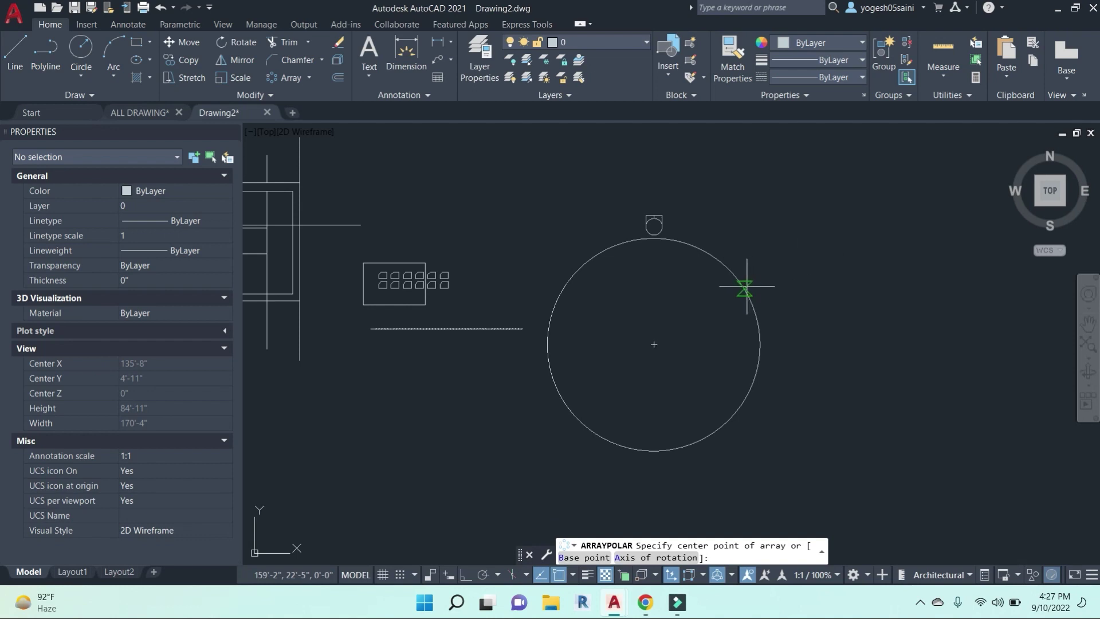
left_click(653, 344)
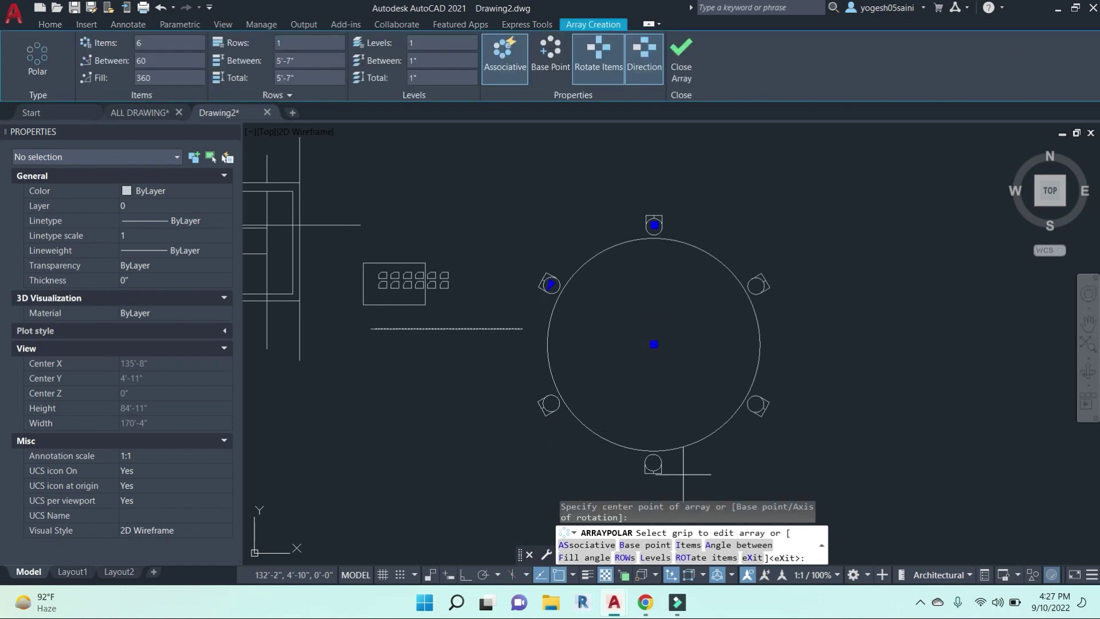
key("Escape")
Set the polar array of chairs to 12 items.
left_click(770, 268)
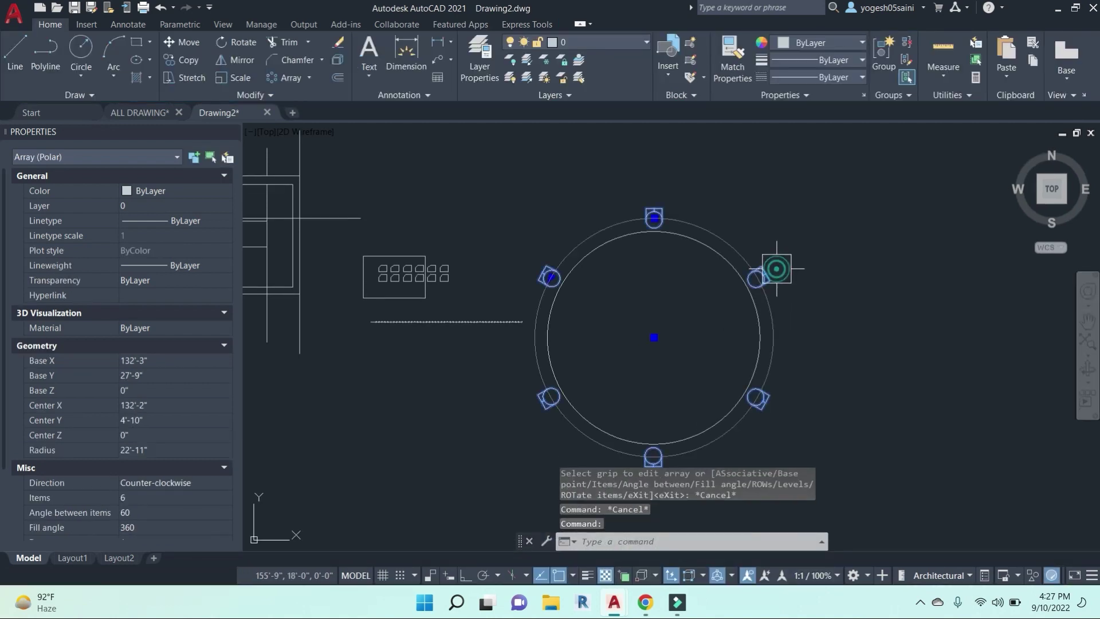
scroll(673, 364, "down", 2)
scroll(674, 341, "down", 2)
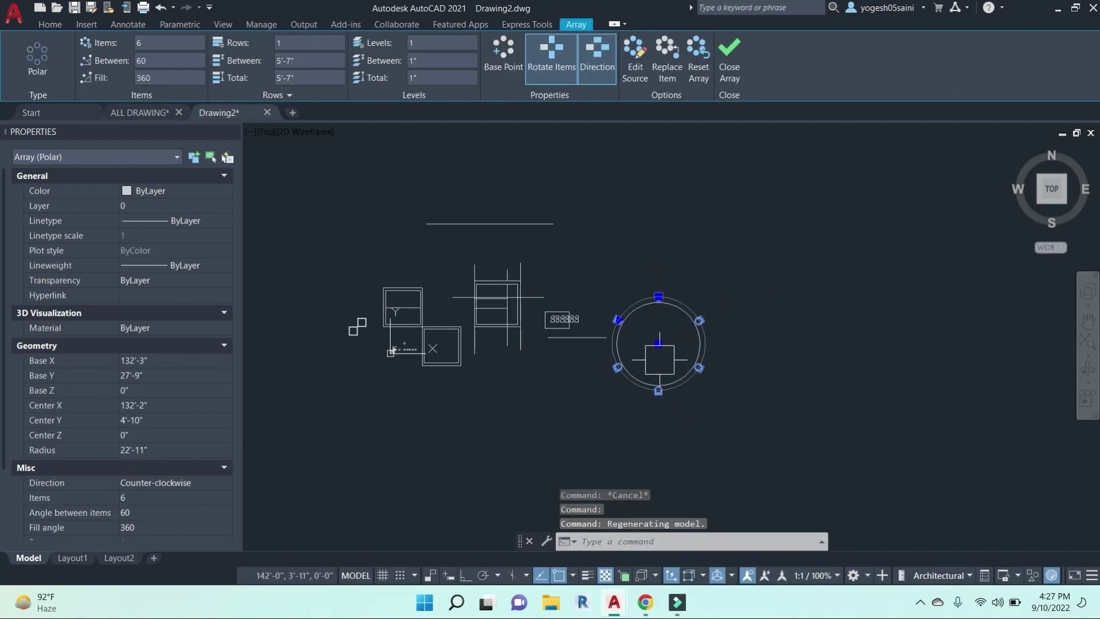
scroll(658, 361, "up", 2)
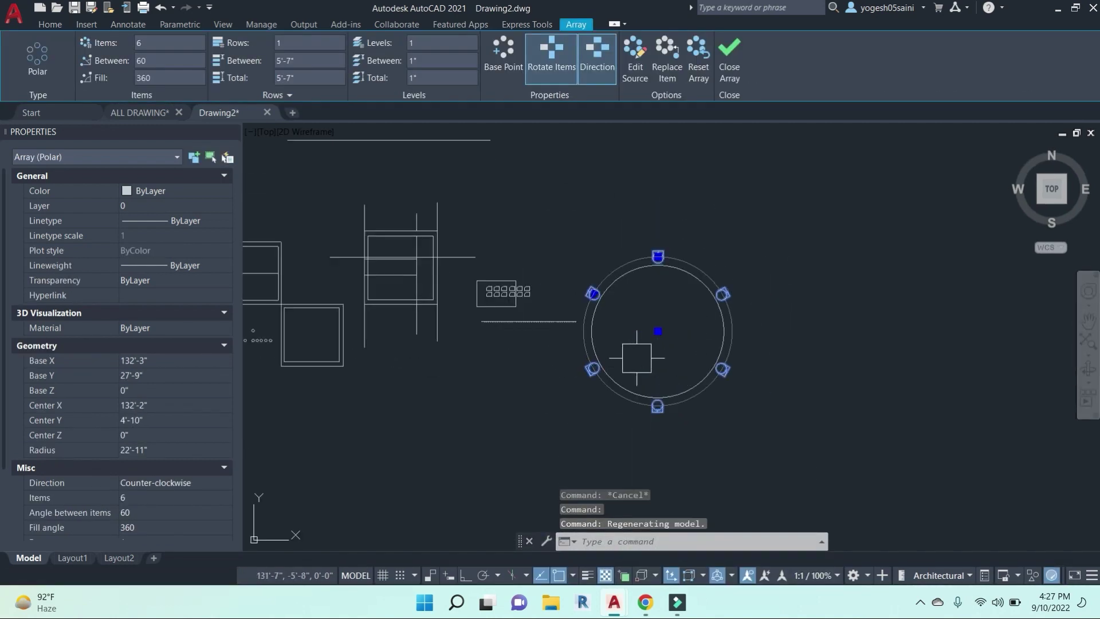
left_click(156, 42)
type("12")
key("Return")
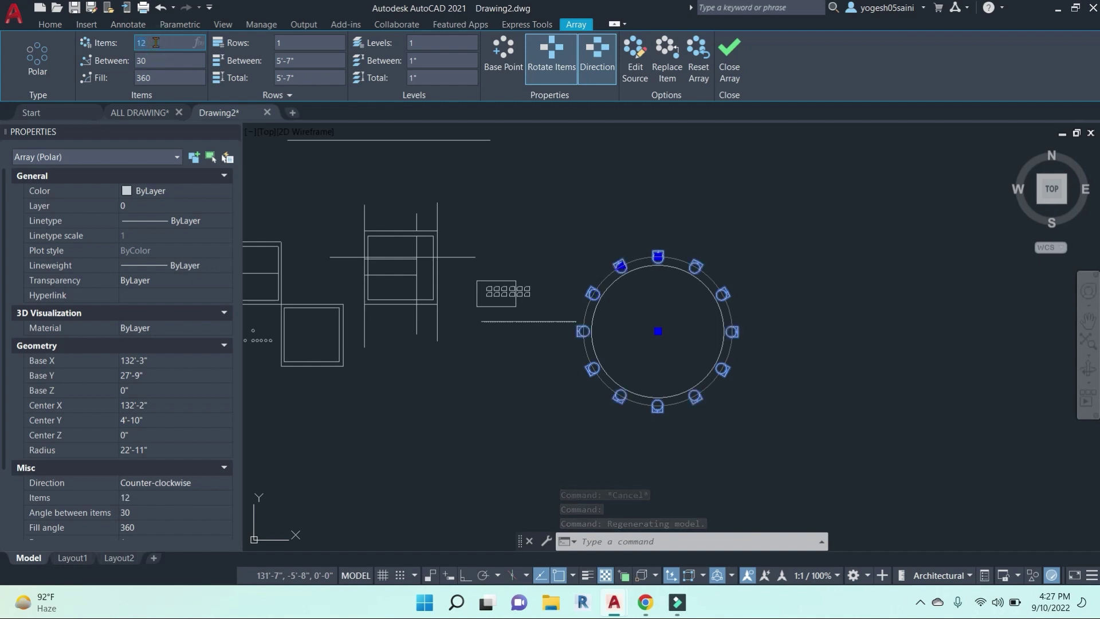
key("Escape")
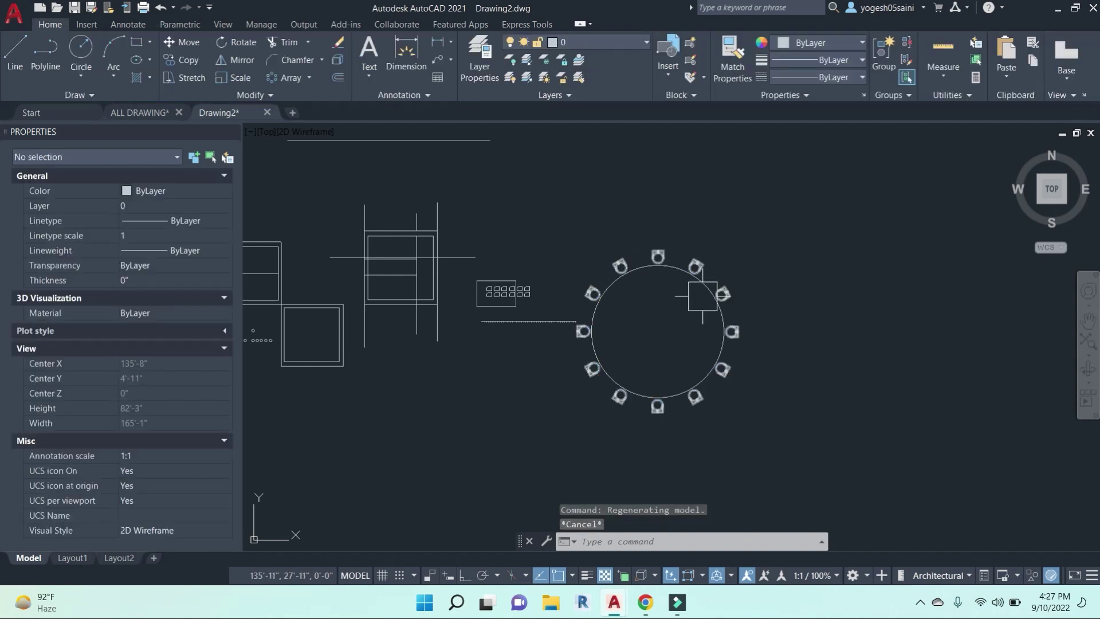
Erase the rectangular array of small chamfered shapes overlapping the rectangle.
left_click(338, 45)
scroll(511, 287, "up", 4)
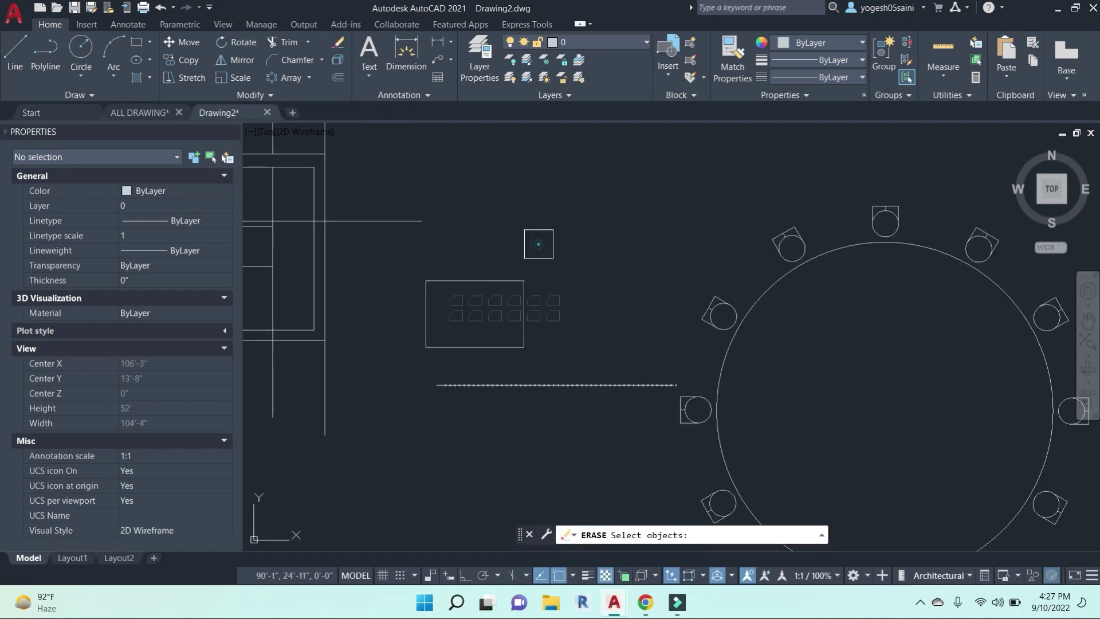
key("Return")
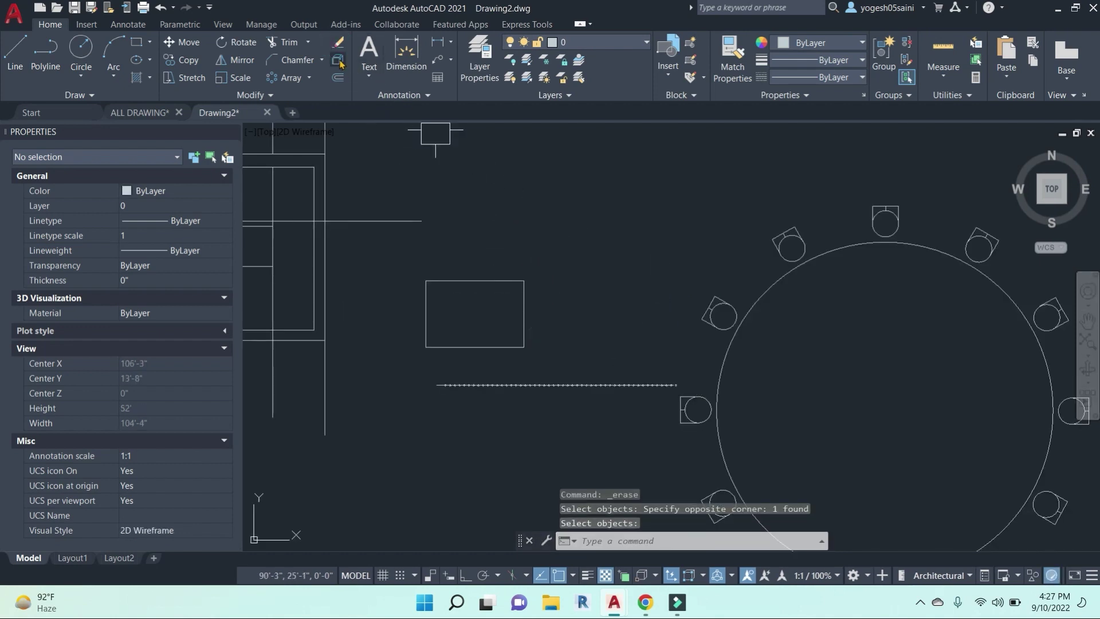
Explode the inner rectangle of the construction-line drawing into separate lines.
key("Escape")
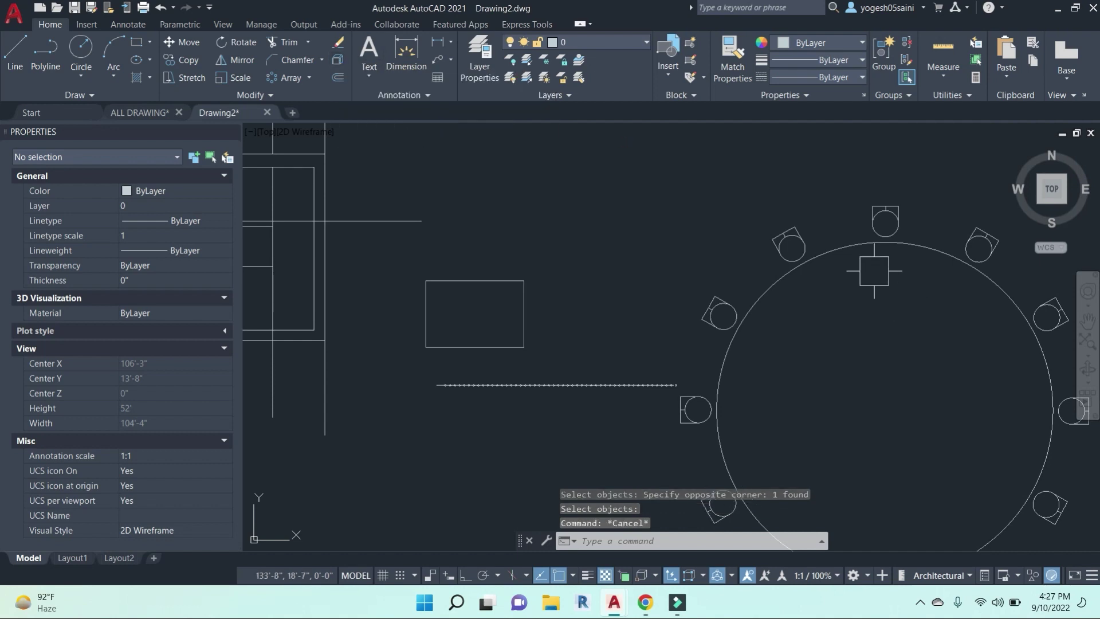
scroll(878, 256, "down", 3)
scroll(908, 277, "up", 3)
scroll(861, 271, "down", 2)
middle_click_drag(594, 308, 724, 322)
key("Escape")
key("Escape")
scroll(548, 201, "up", 4)
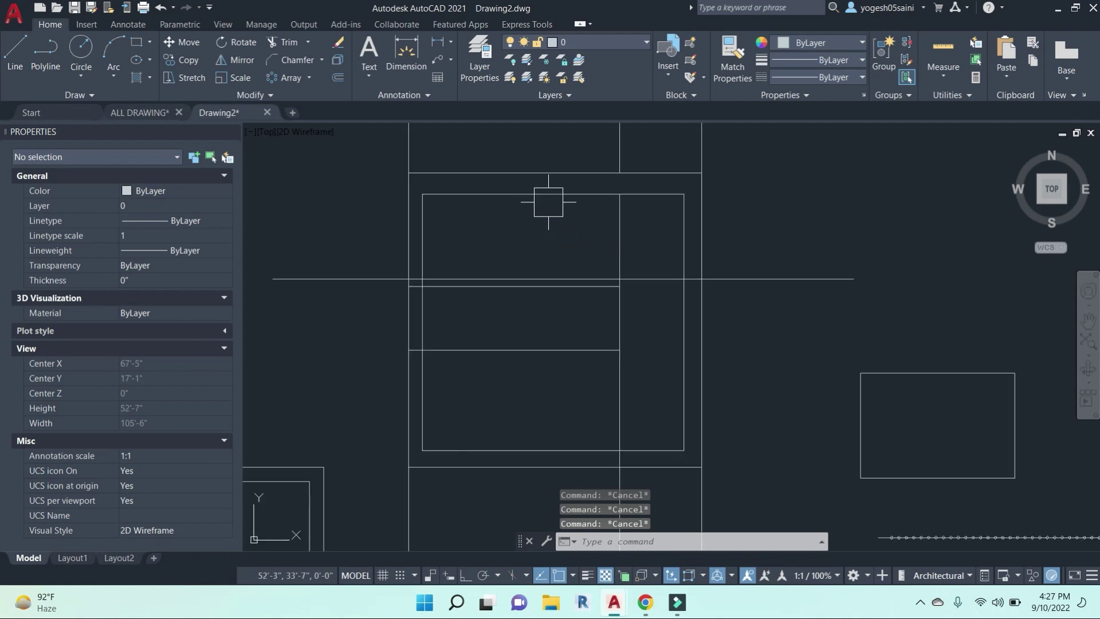
left_click(550, 196)
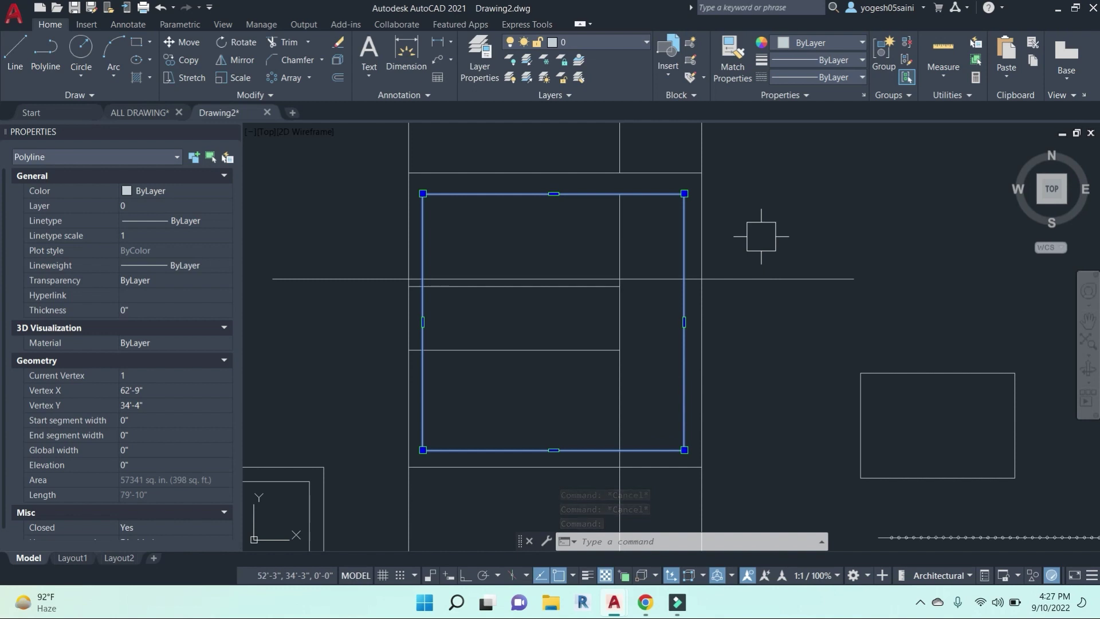
type("x")
key("Return")
Join the four separate edges of the inner rectangle into a single polyline and check it by selecting it.
left_click(680, 274)
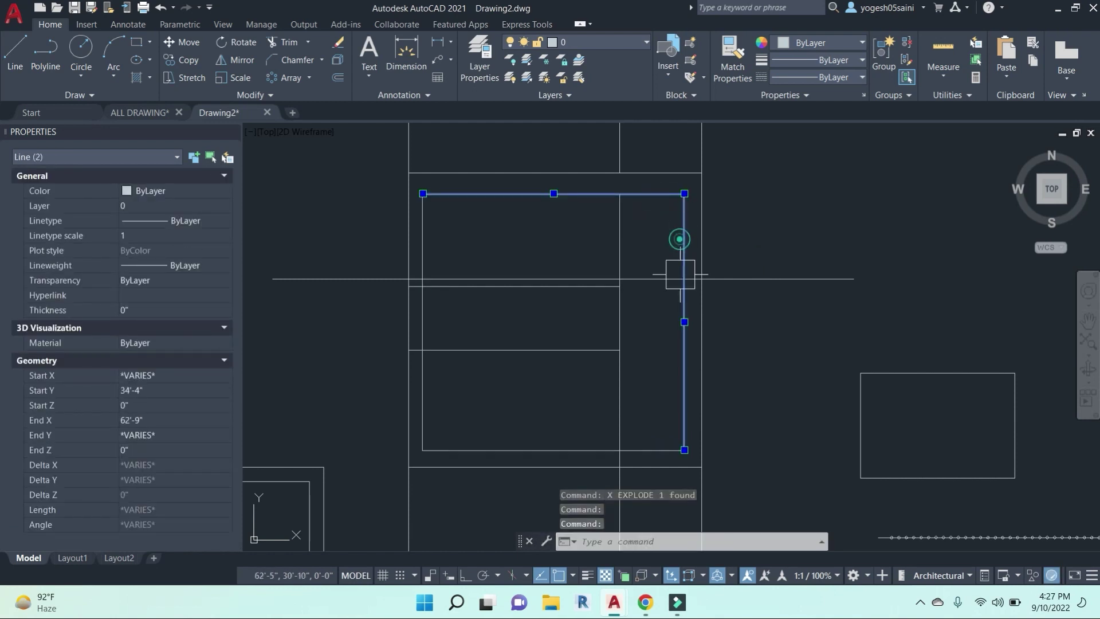
left_click(651, 448)
left_click(430, 405)
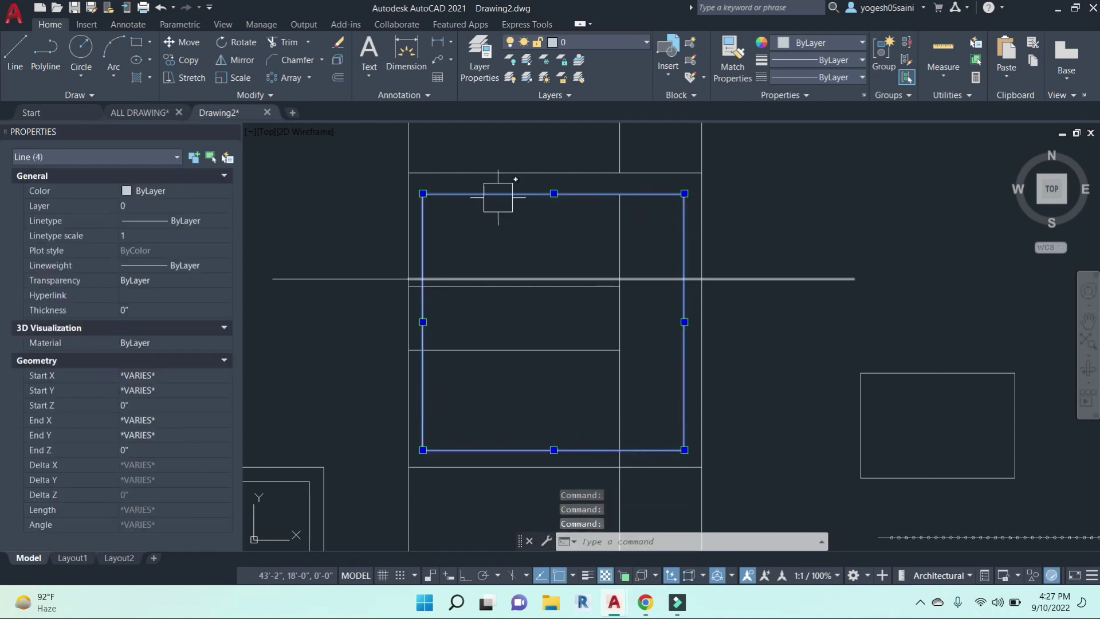
key("Return")
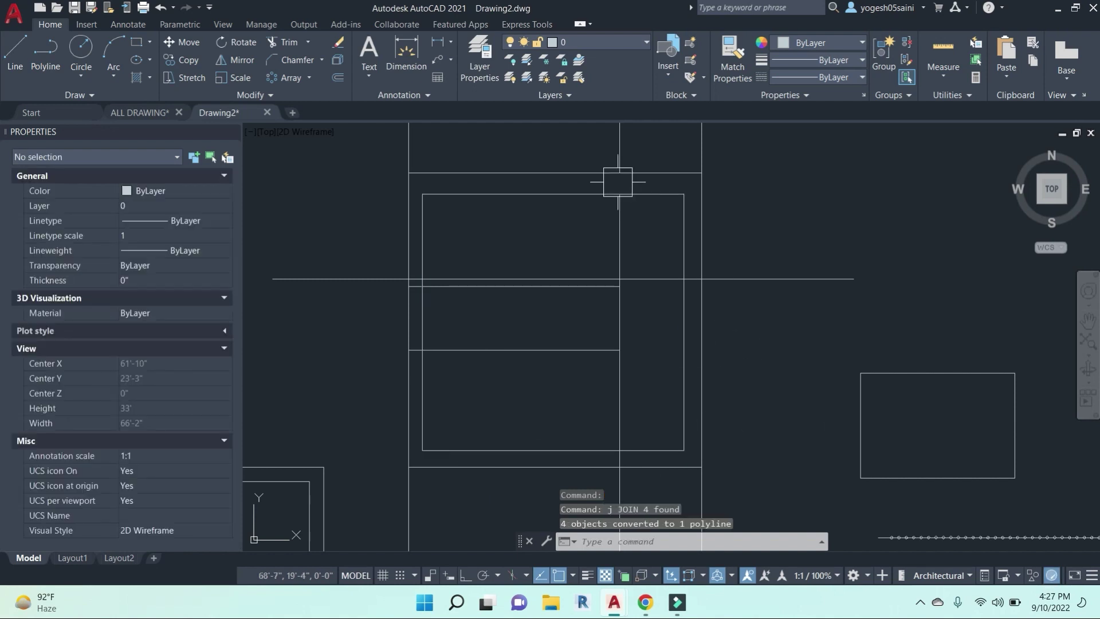
left_click(652, 193)
scroll(790, 423, "down", 5)
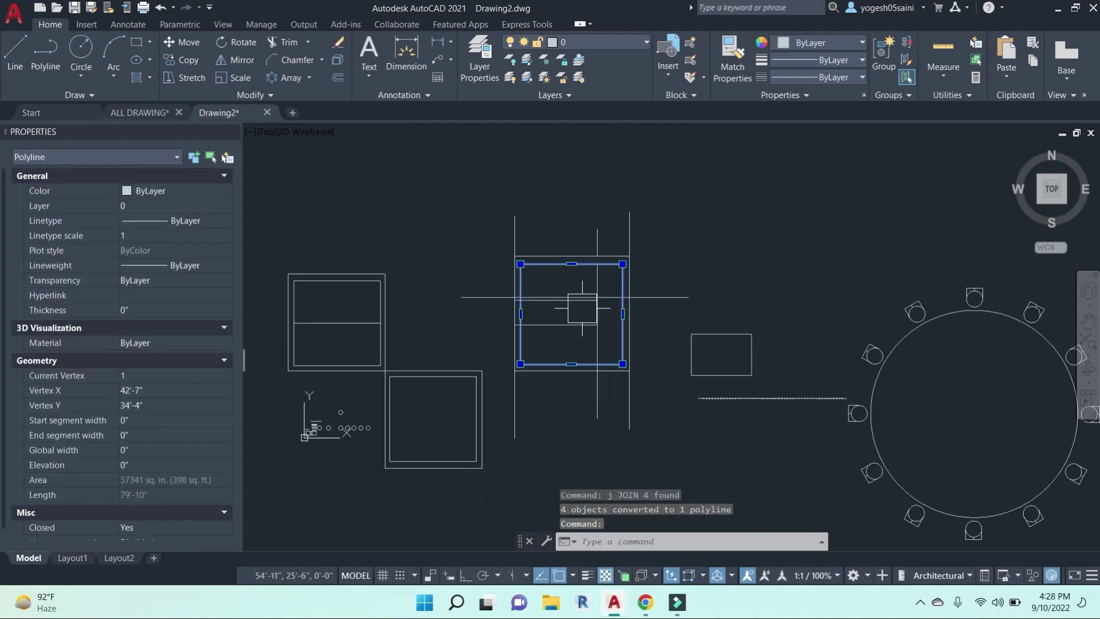
key("Escape")
key("Escape")
middle_click_drag(723, 359, 689, 350)
key("Escape")
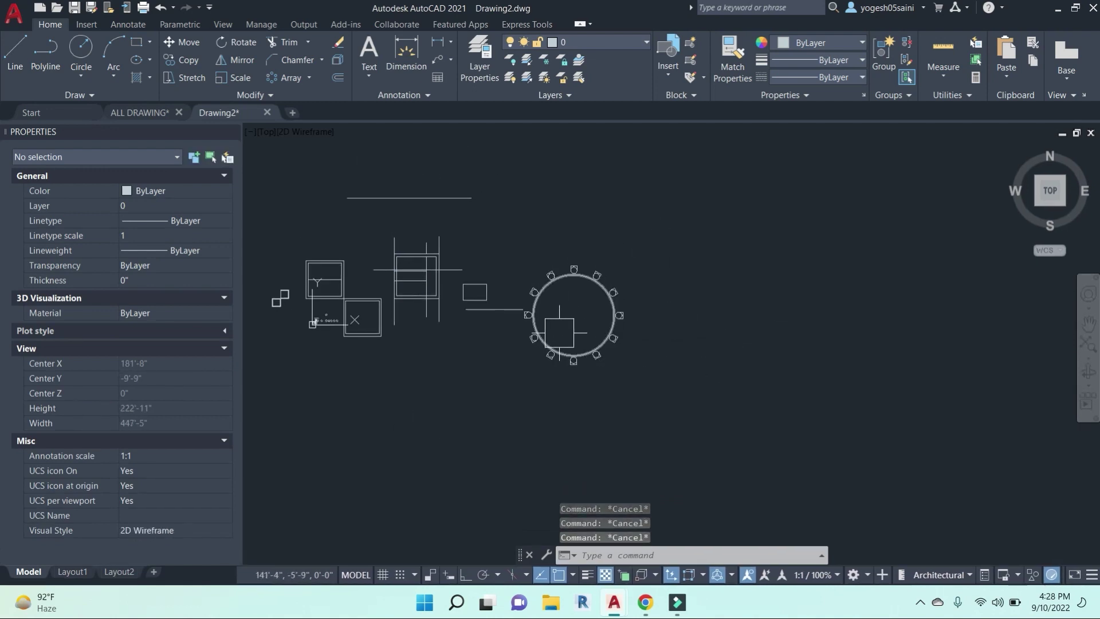
scroll(560, 331, "up", 2)
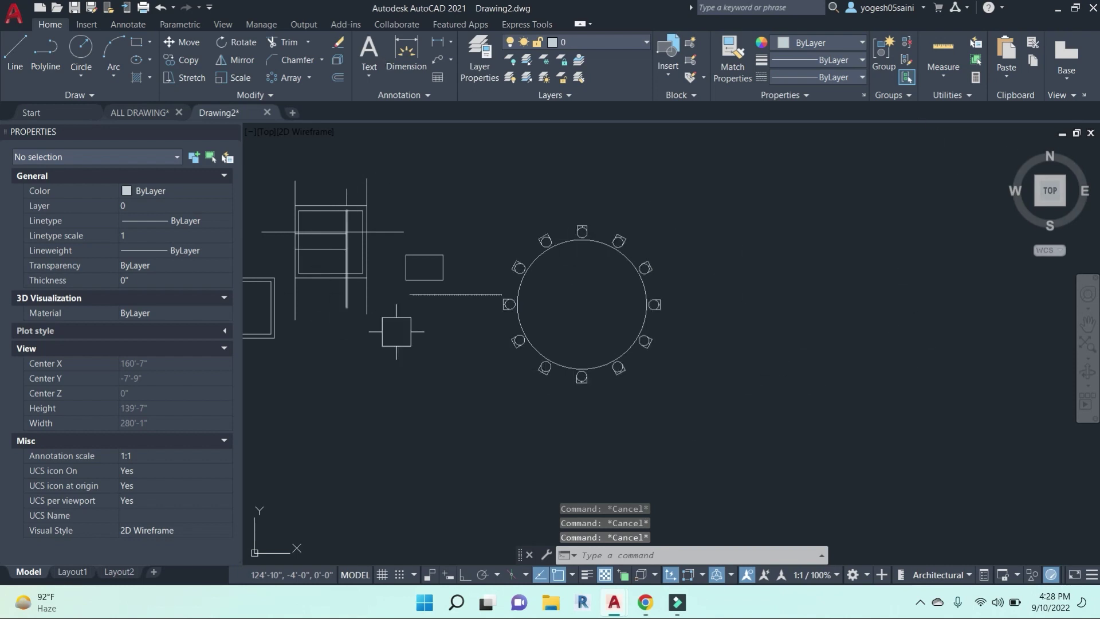
middle_click_drag(532, 294, 572, 301)
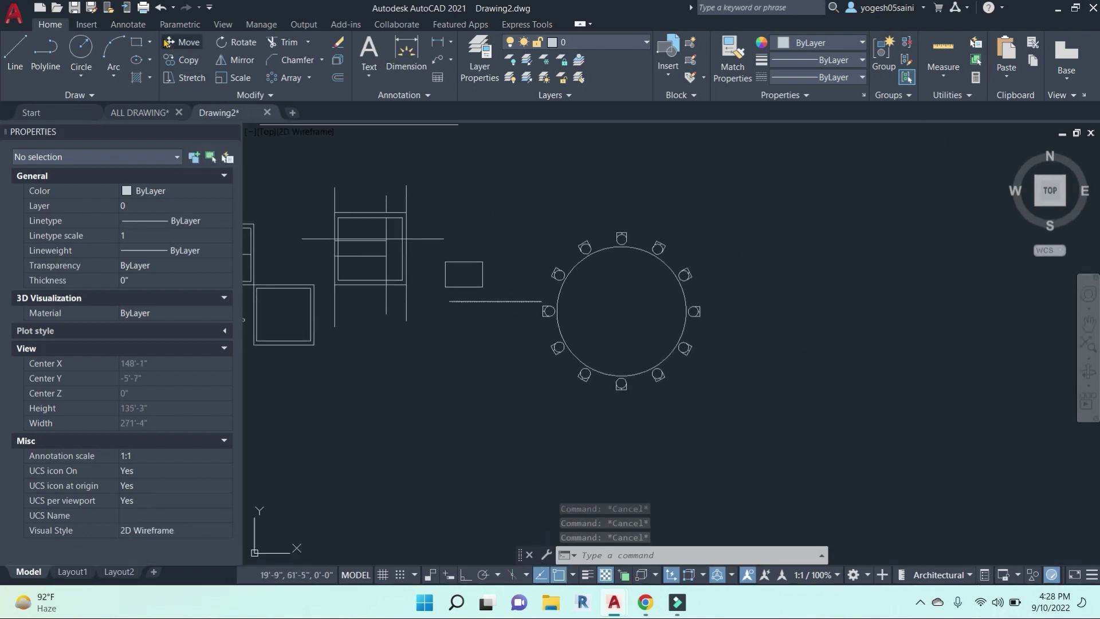
left_click(130, 27)
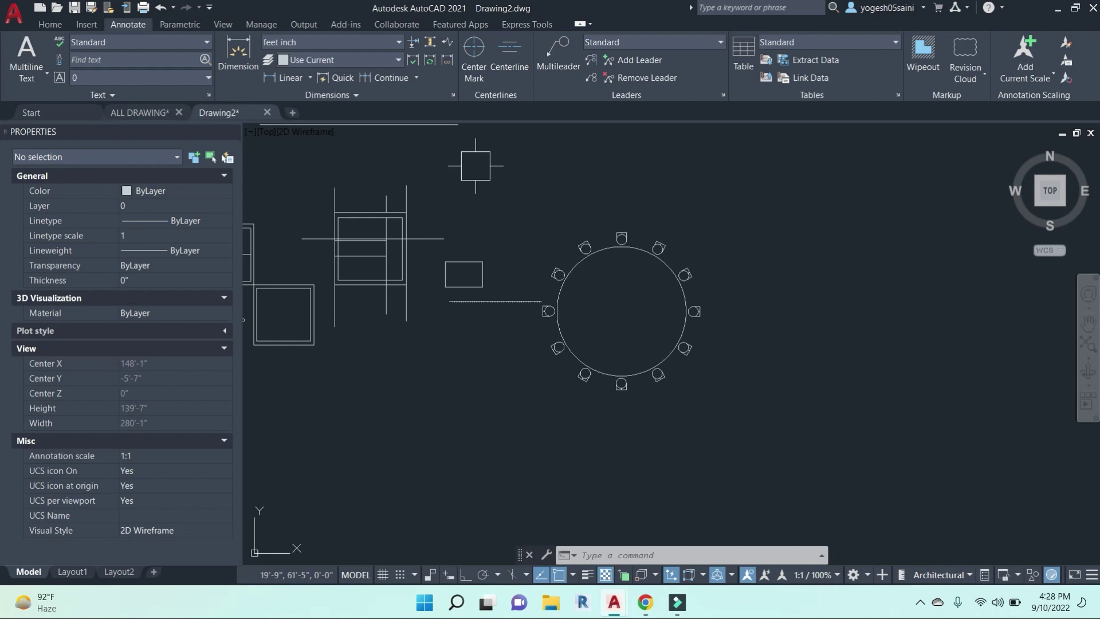
left_click(311, 75)
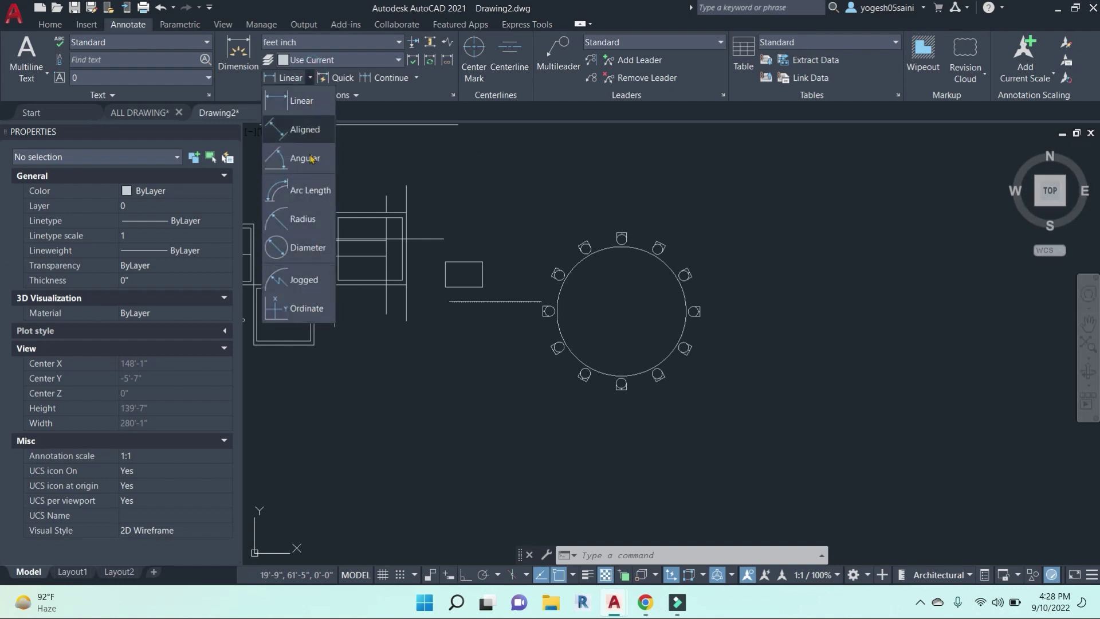
key("F1")
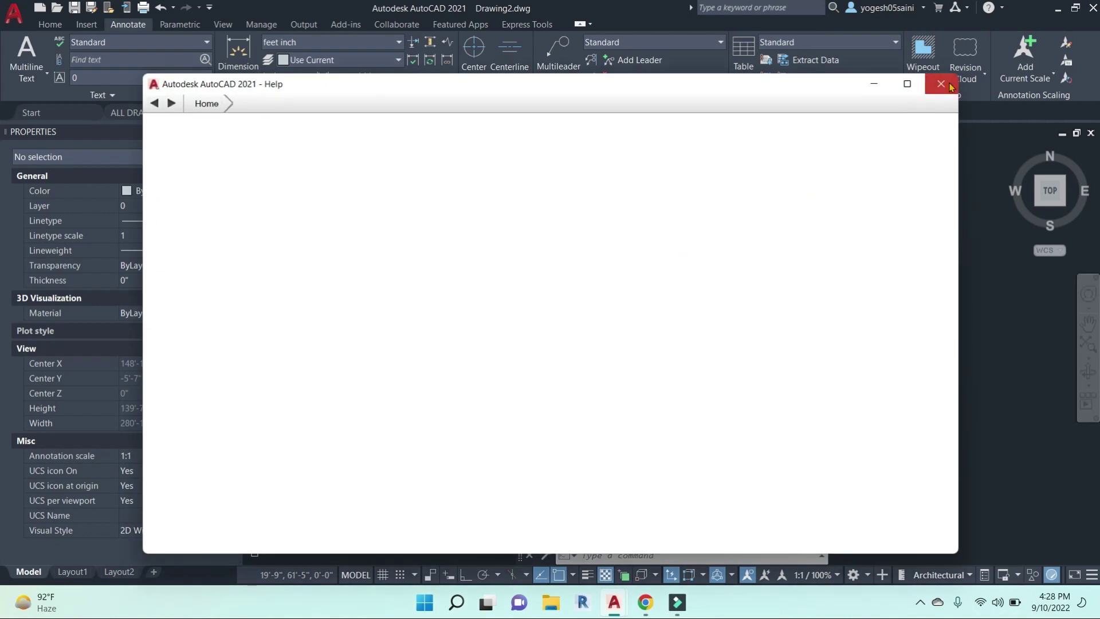
left_click(942, 84)
key("Escape")
key("Escape")
Add a center mark to the large circle surrounded by chairs.
left_click(666, 265)
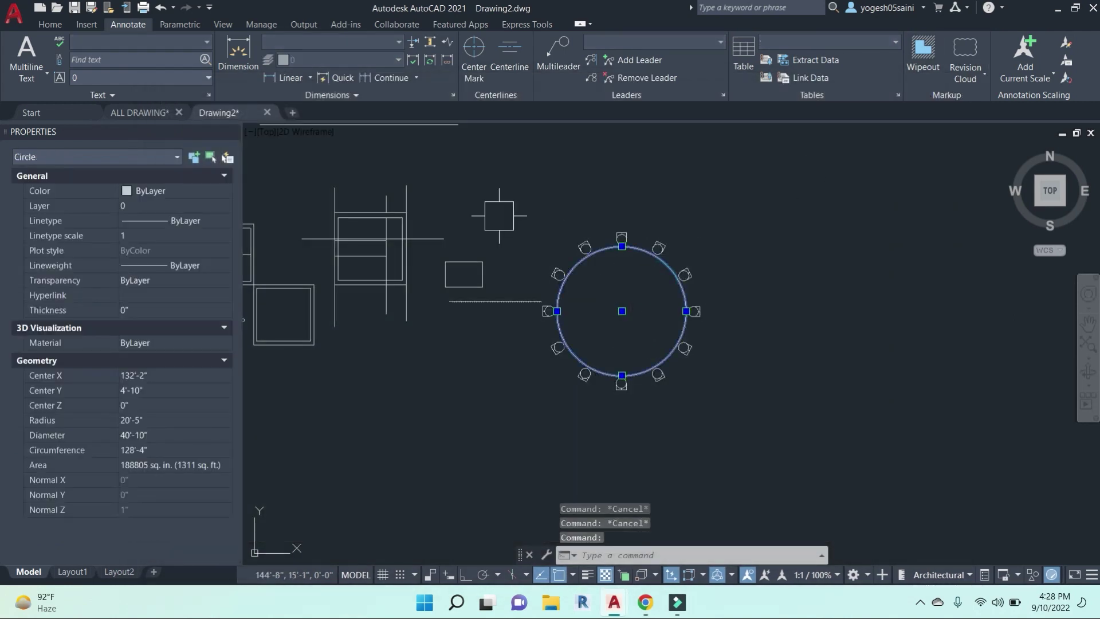
left_click(473, 51)
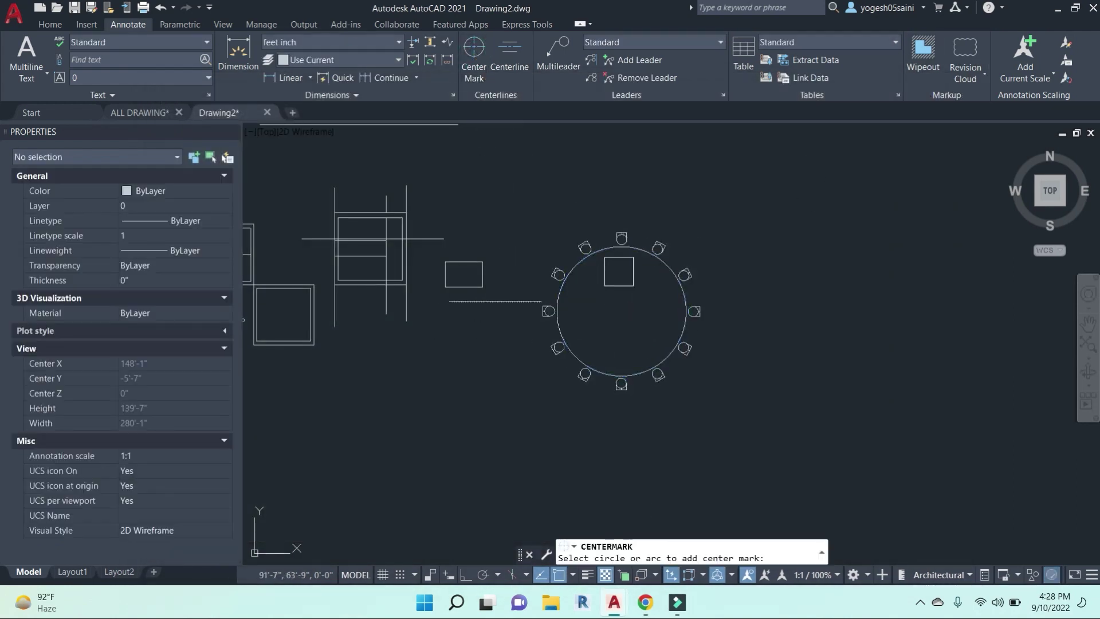
left_click(656, 276)
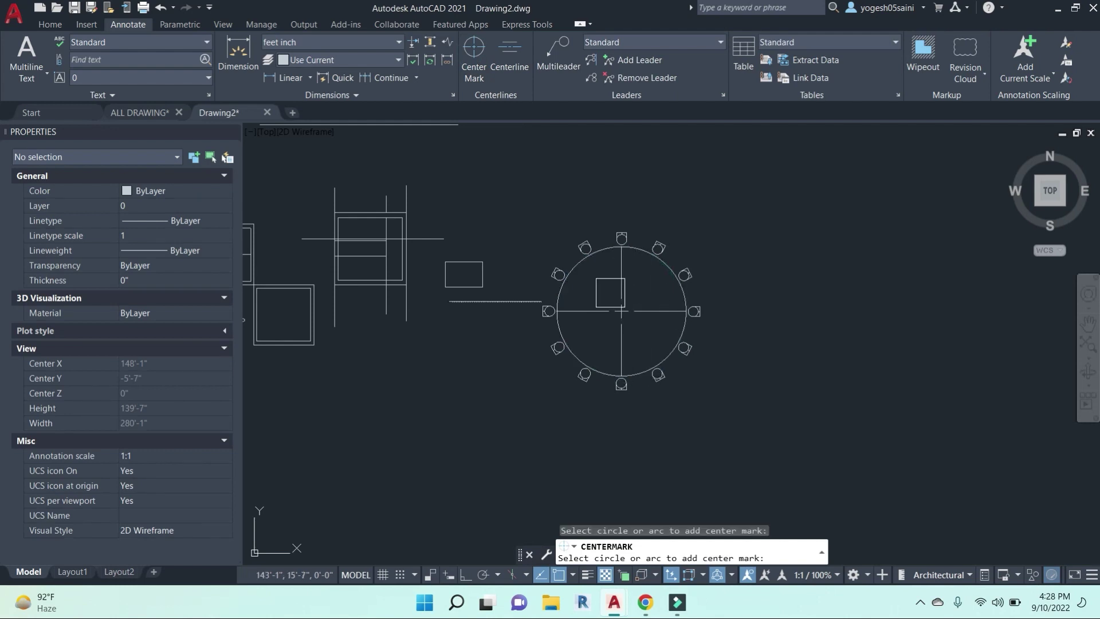
scroll(633, 340, "up", 2)
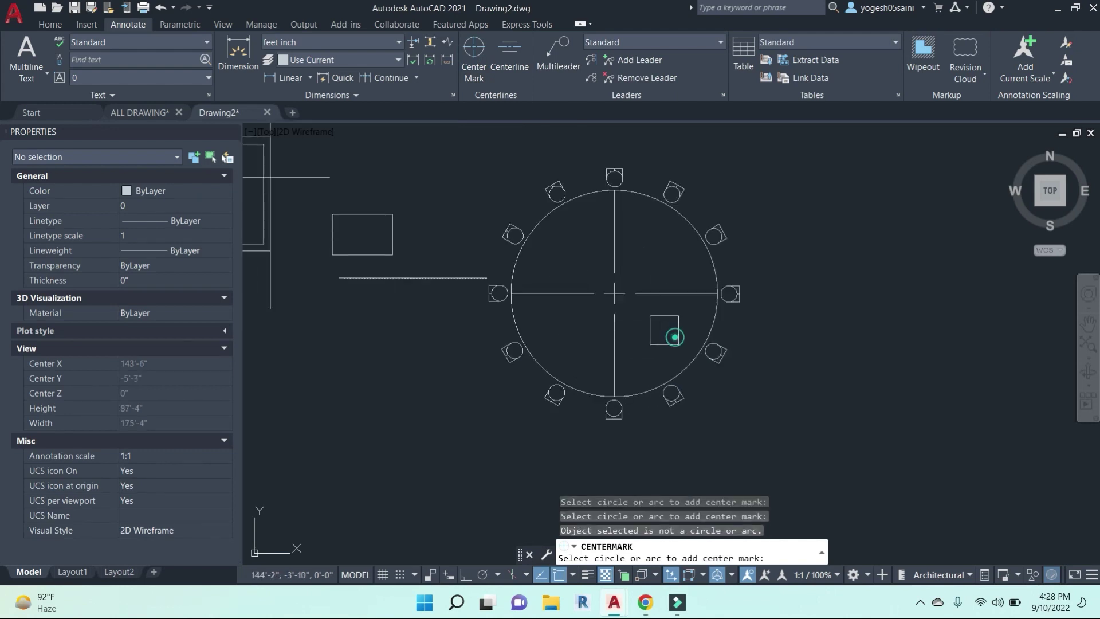
key("Escape")
left_click(646, 322)
left_click(595, 275)
key("Escape")
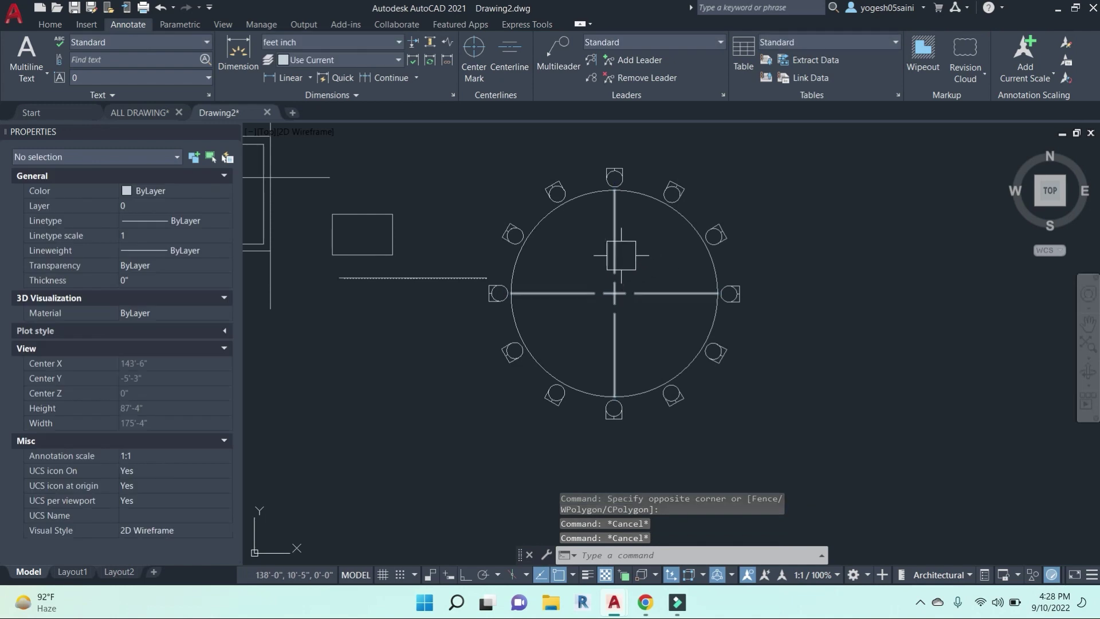
left_click(615, 249)
key("Escape")
Turn on ortho mode and draw two parallel horizontal lines, one above the other, east of the circle of chairs.
scroll(381, 321, "down", 2)
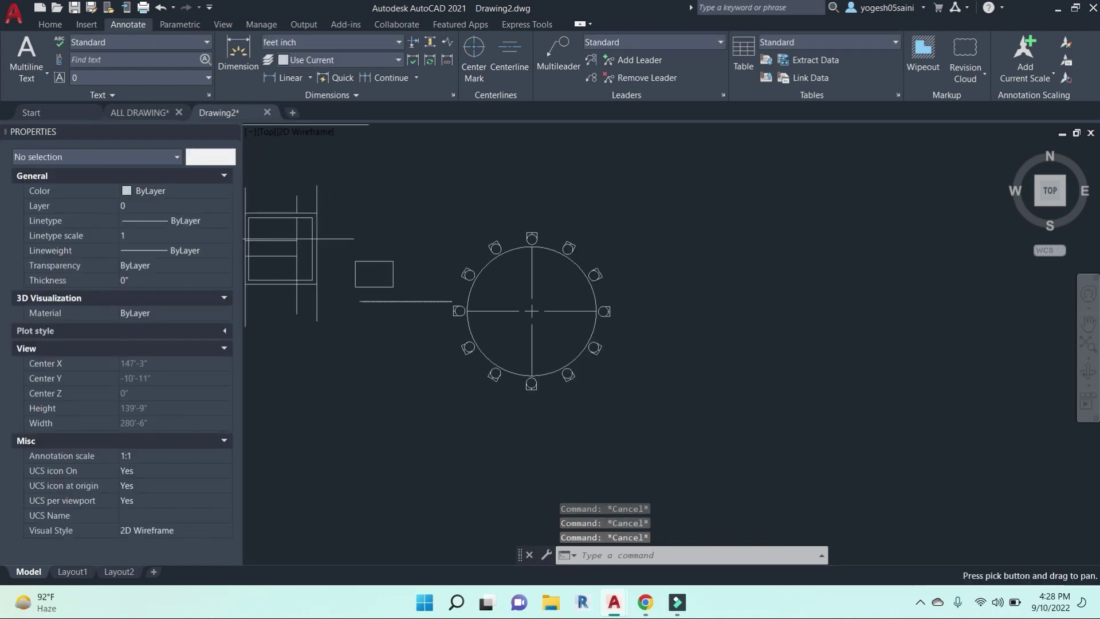
type("l")
key("Return")
left_click(664, 237)
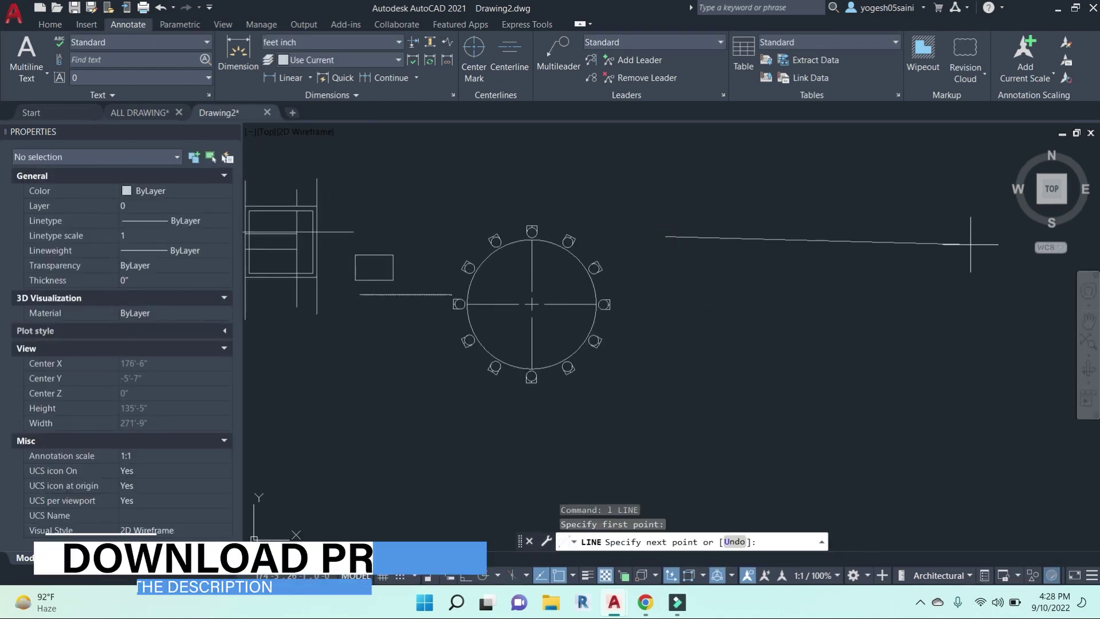
key("F8")
left_click(932, 246)
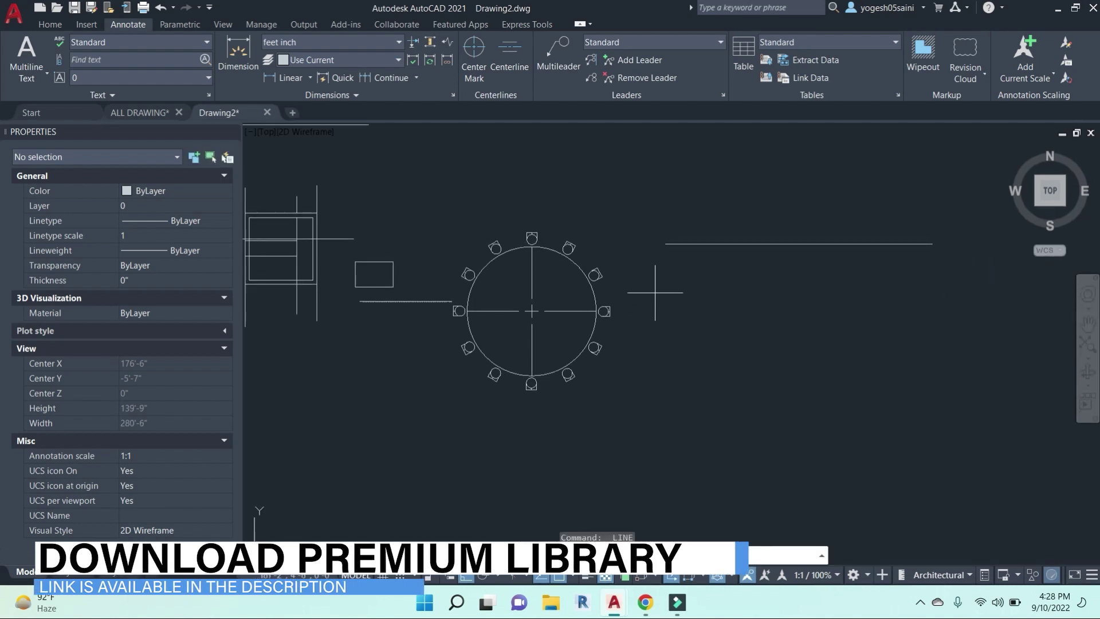
key("Escape")
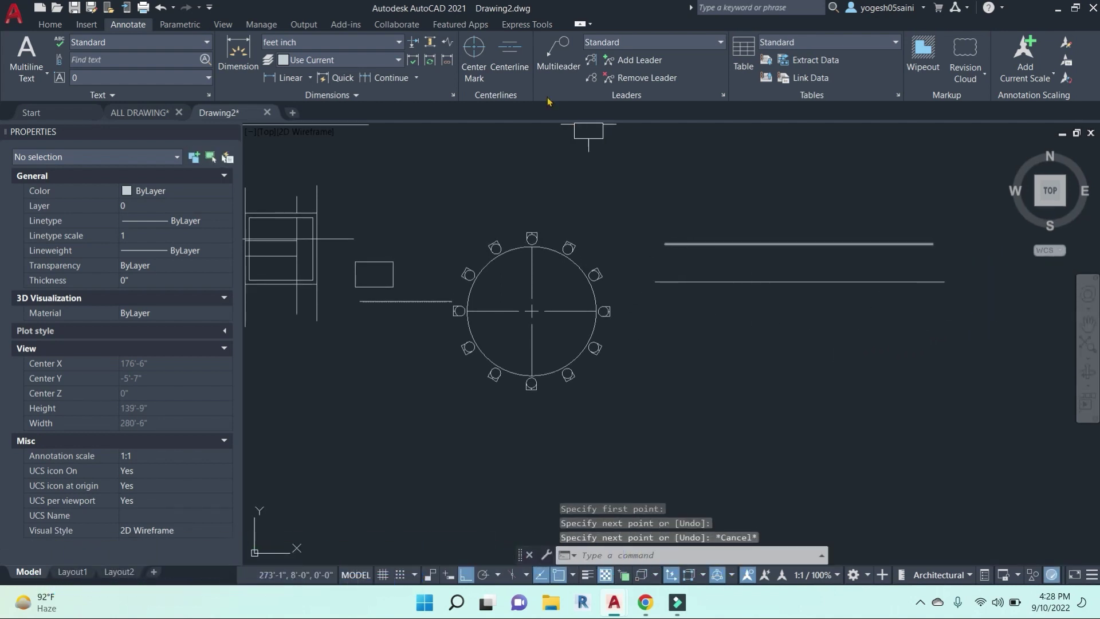
Add a centerline between the two parallel horizontal lines and inspect it.
left_click(510, 56)
left_click(811, 243)
left_click(808, 281)
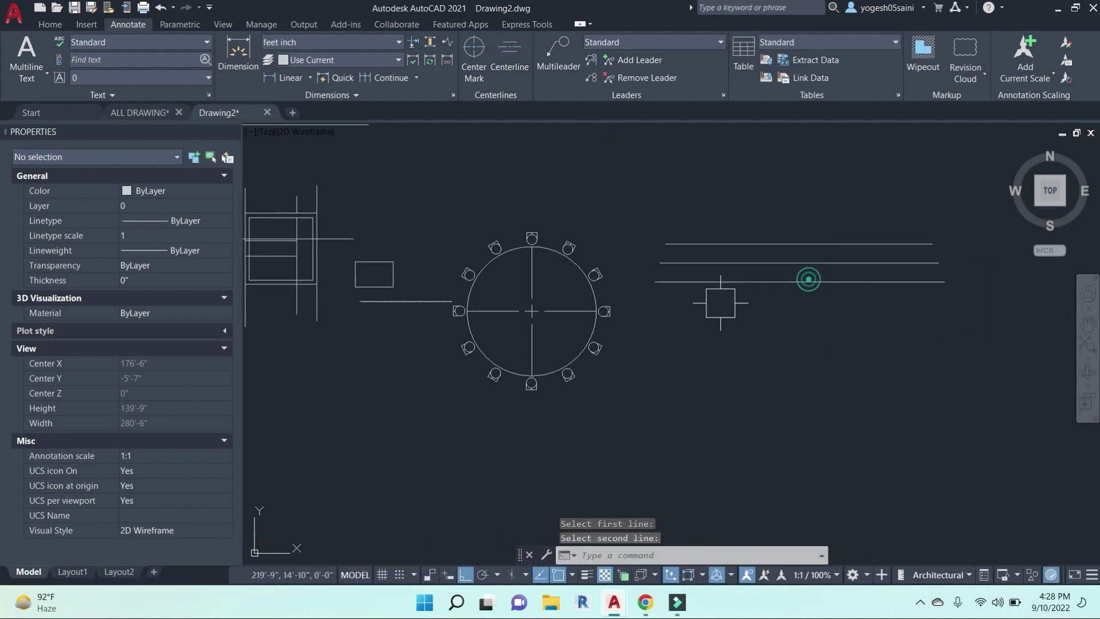
left_click(825, 262)
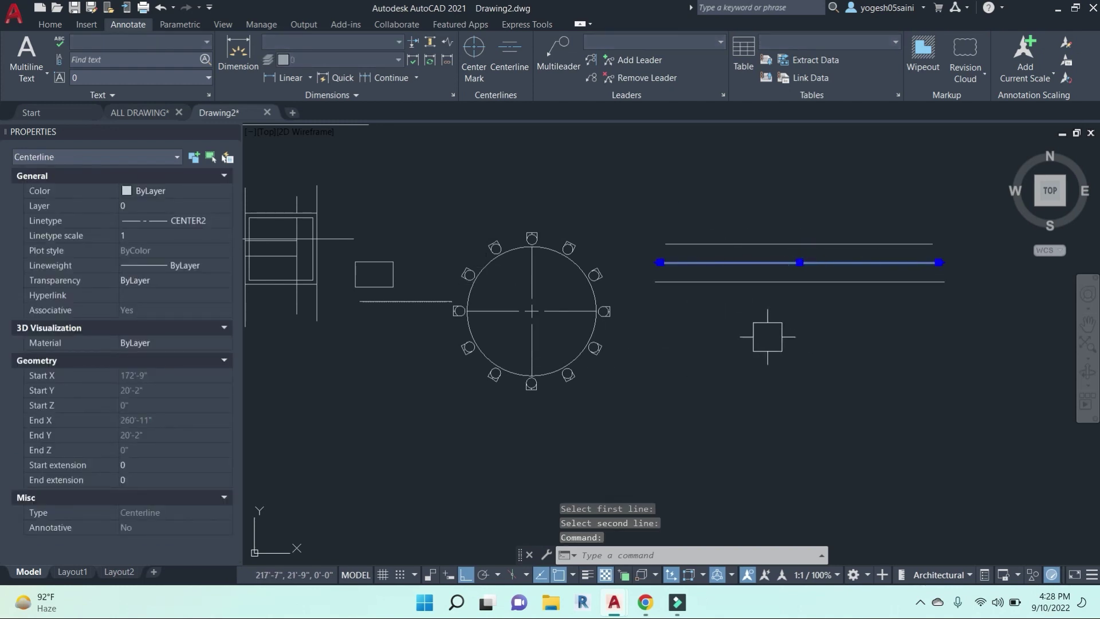
key("Escape")
Add a linear dimension above the top edge of the upper double-outlined square's outer outline.
middle_click_drag(343, 286, 496, 314)
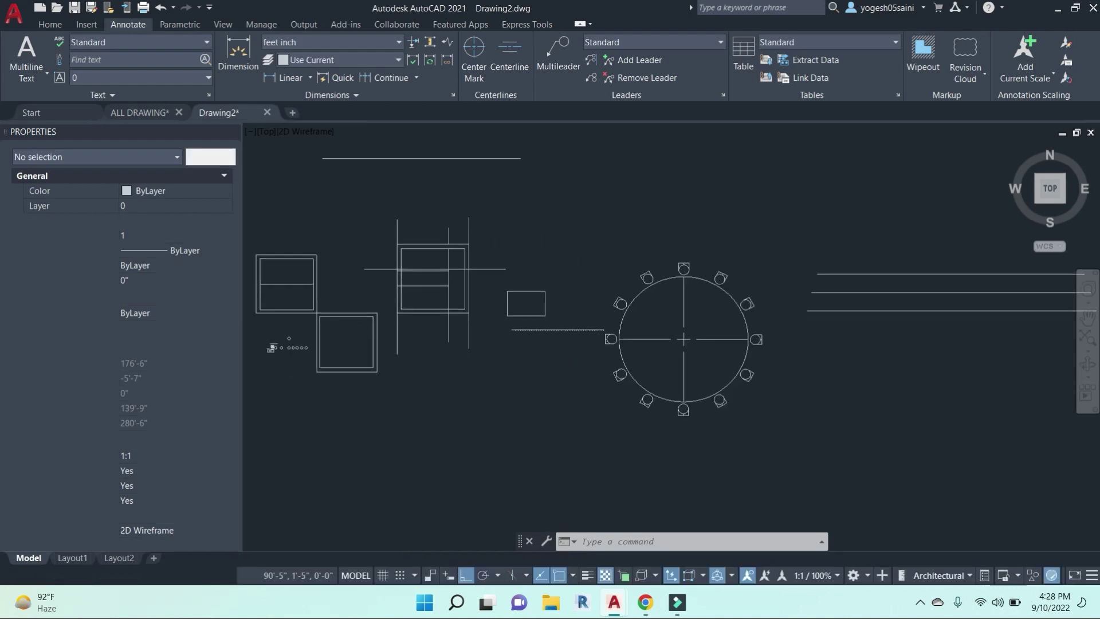
left_click(309, 77)
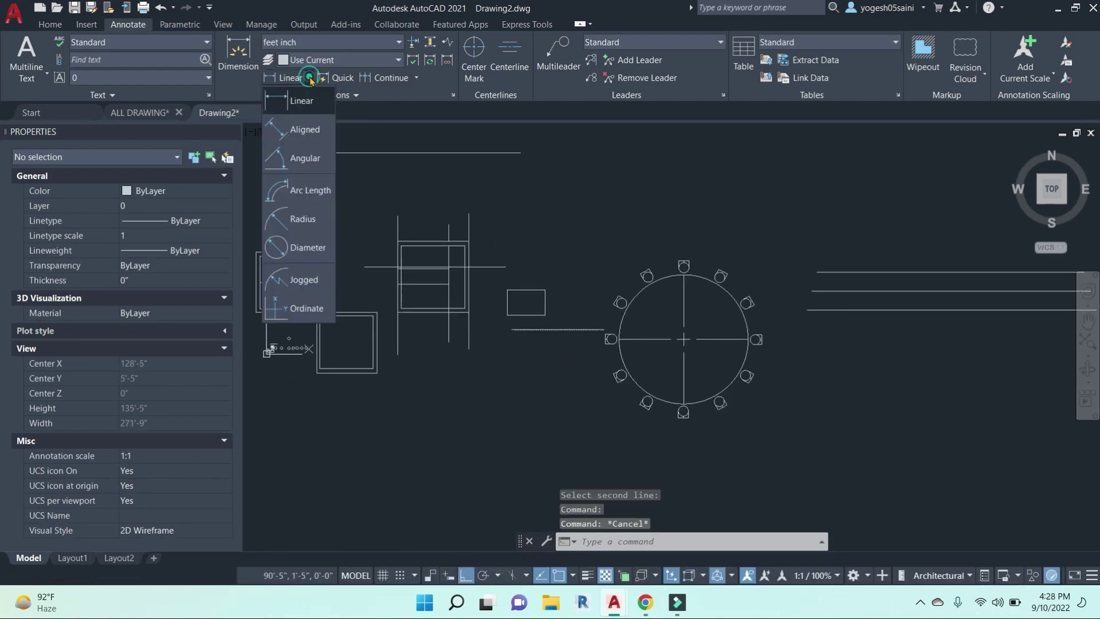
left_click(287, 102)
scroll(566, 318, "up", 4)
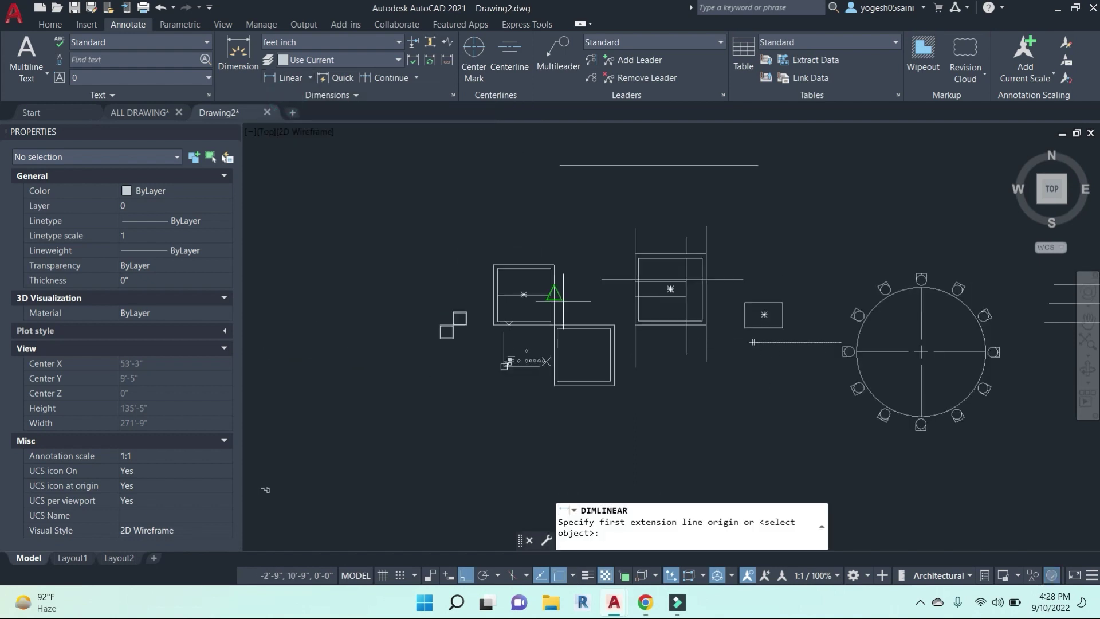
left_click(475, 248)
left_click(628, 248)
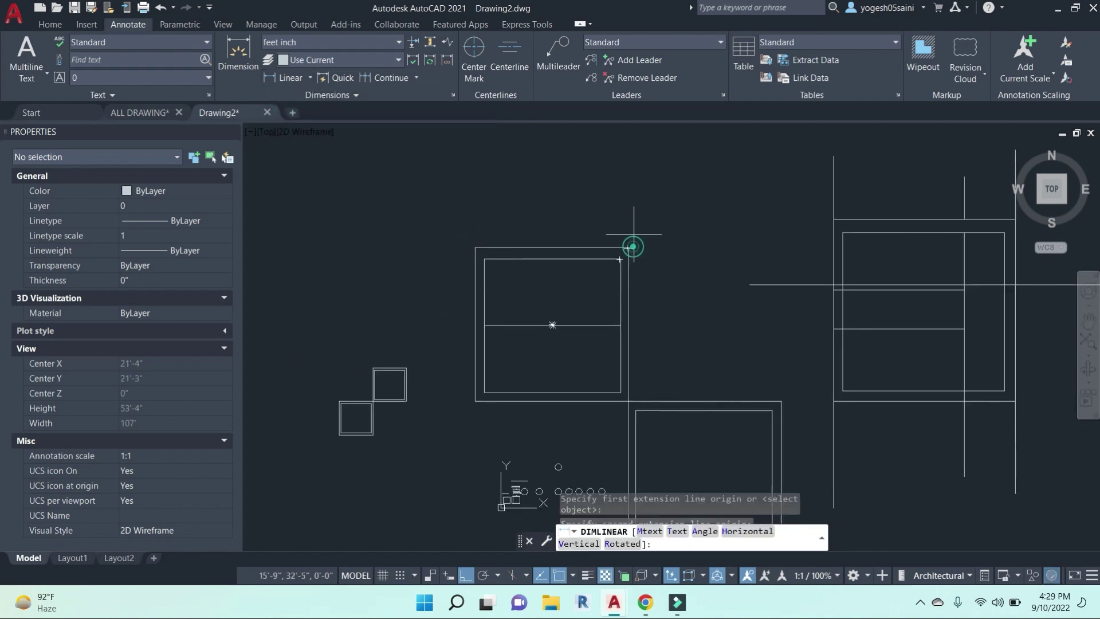
scroll(558, 226, "up", 2)
scroll(532, 222, "down", 2)
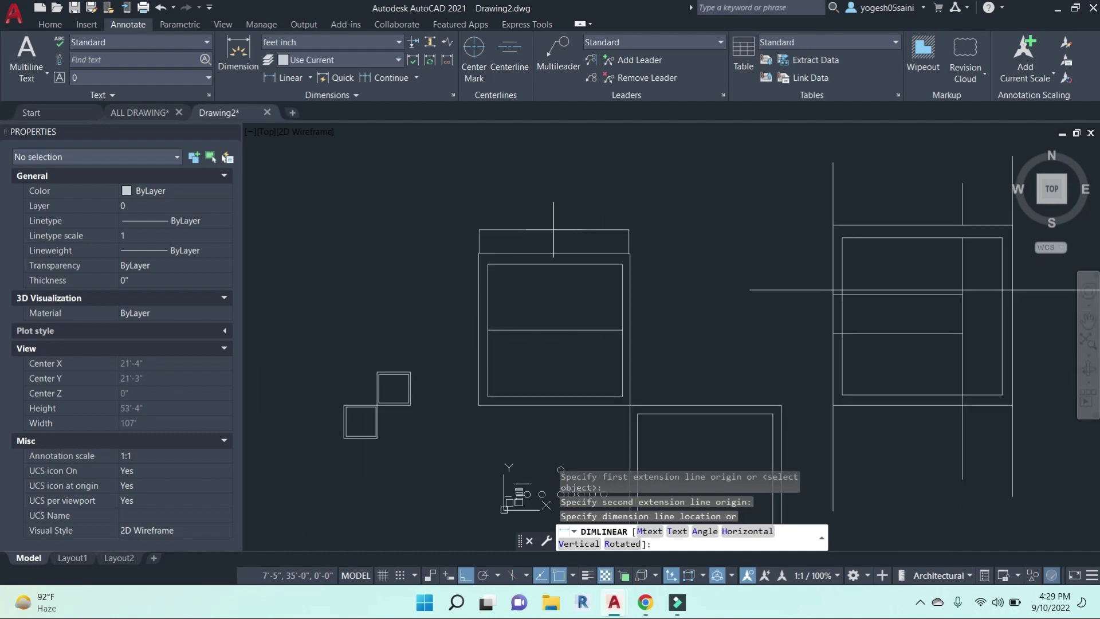
scroll(530, 227, "up", 6)
left_click(520, 228)
scroll(660, 241, "up", 3)
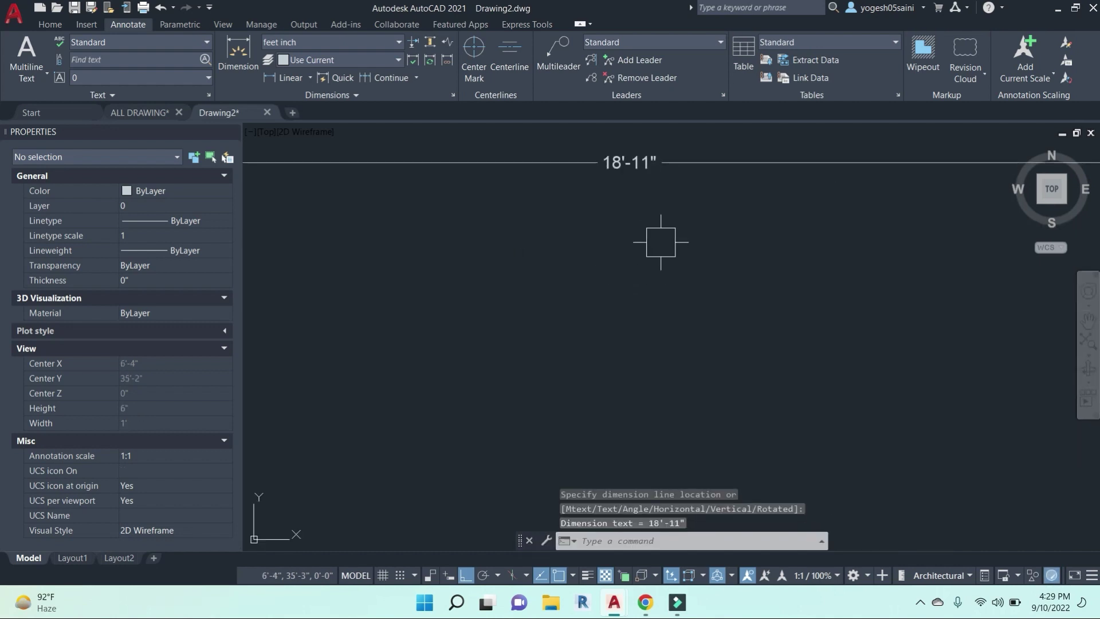
Draw a 3' horizontal line just below the square's dimension line.
scroll(659, 237, "down", 8)
scroll(504, 223, "up", 13)
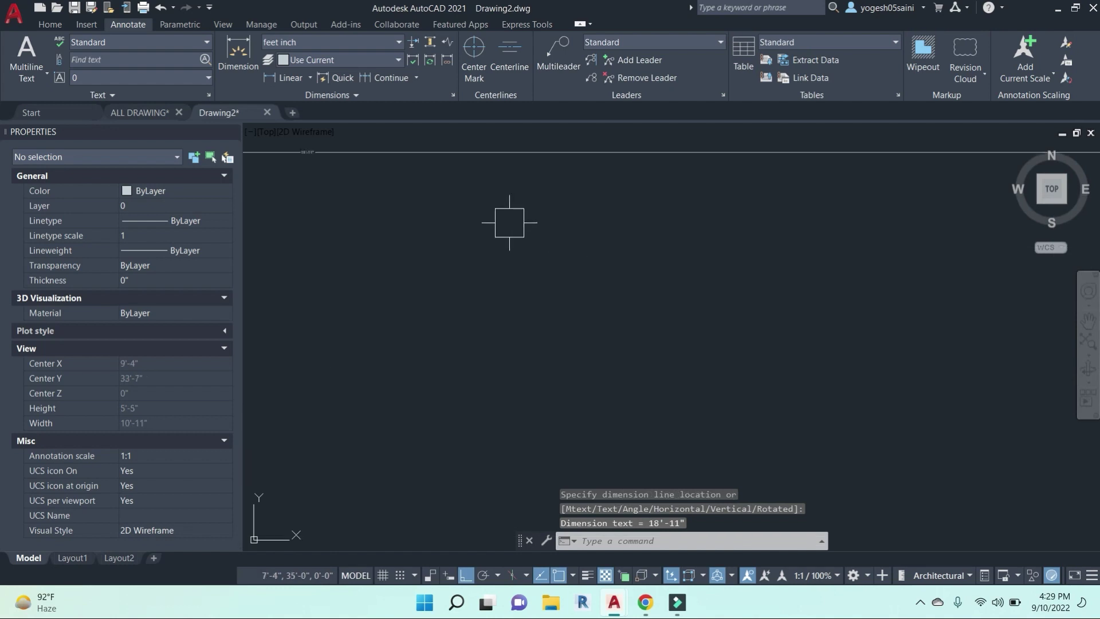
key("Escape")
key("Escape")
type("l")
key("Return")
left_click(422, 262)
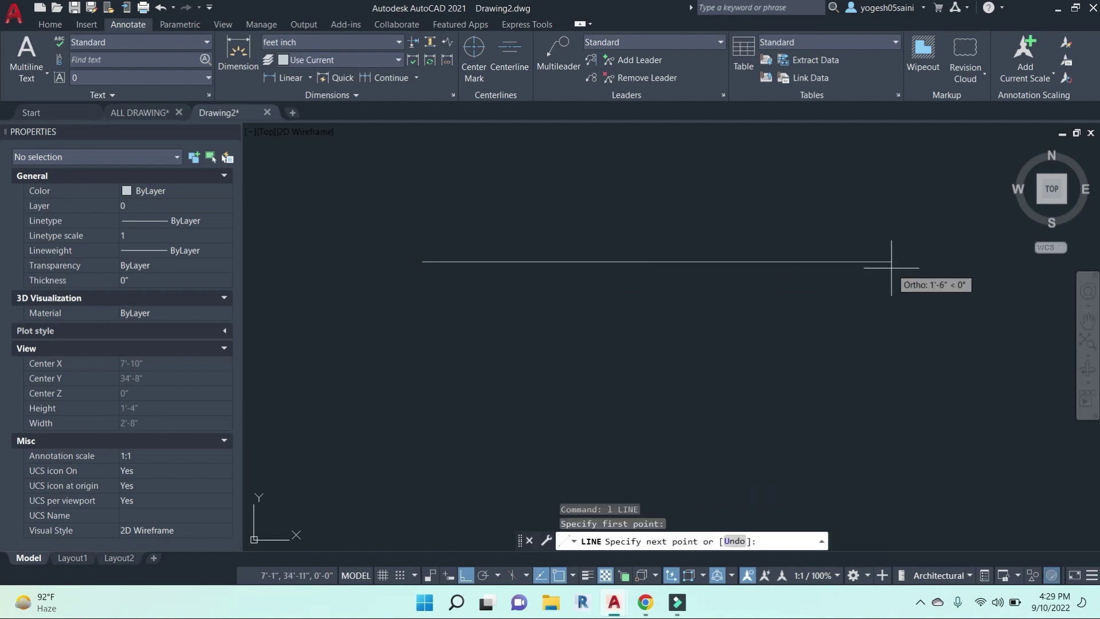
type("3")
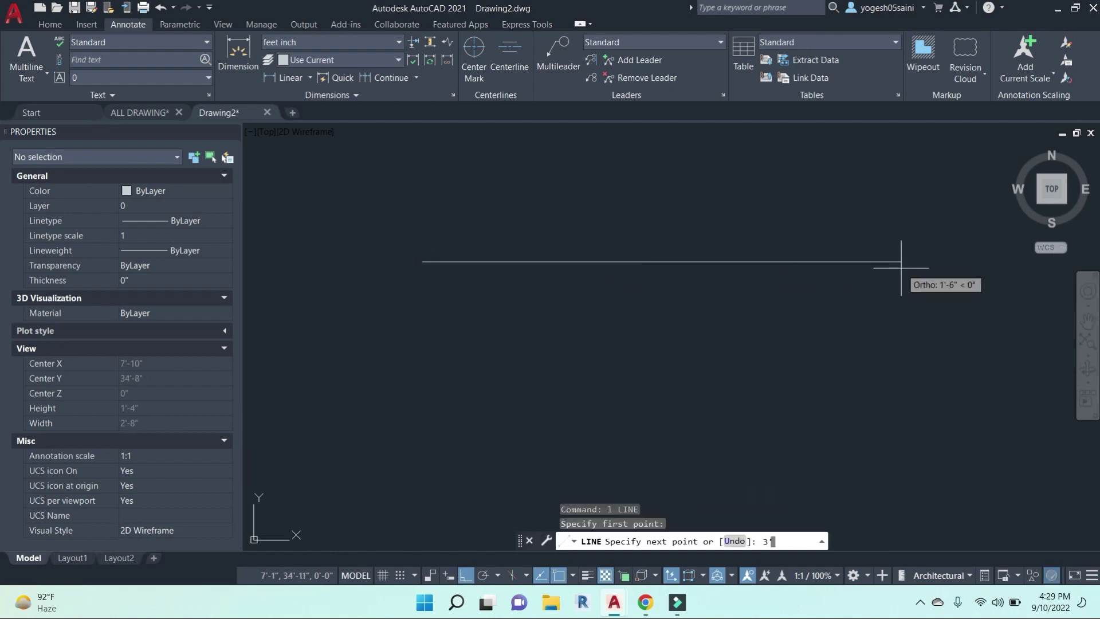
type("'")
key("Return")
key("Escape")
Add a linear dimension below the 3' horizontal line by selecting the line as the object.
scroll(653, 401, "down", 3)
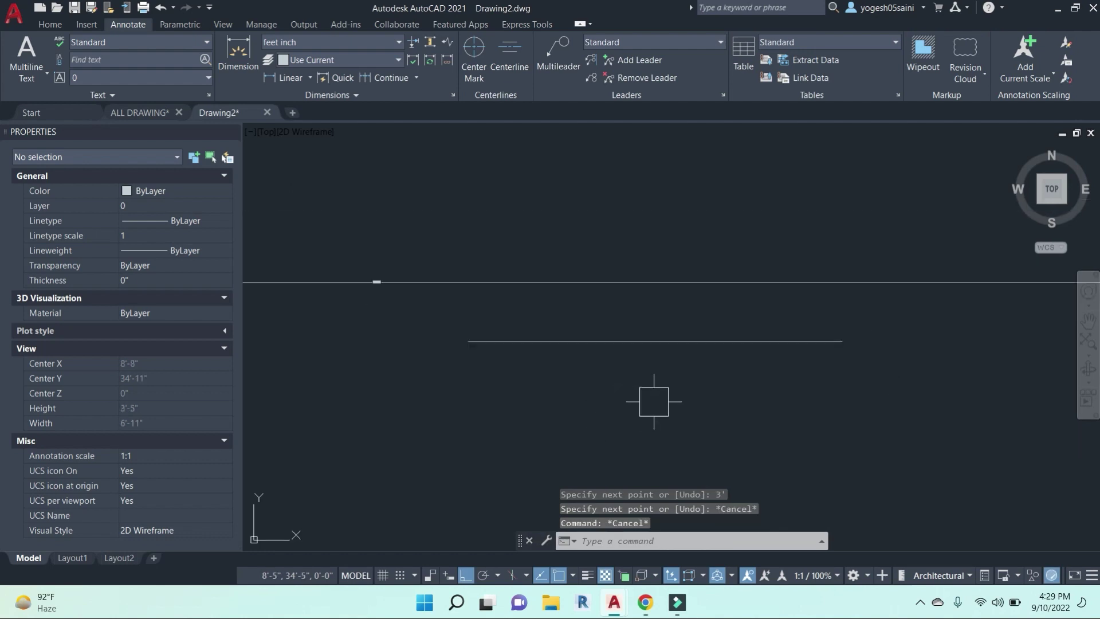
type("dli")
key("Return")
key("Return")
left_click(669, 342)
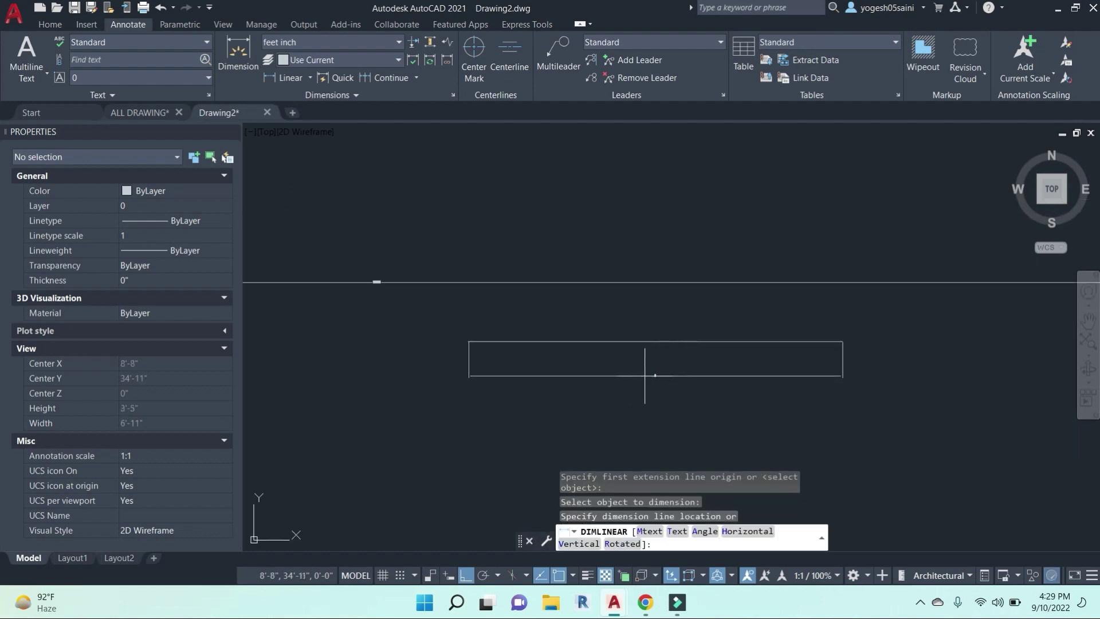
scroll(664, 353, "up", 3)
left_click(658, 351)
scroll(668, 355, "down", 2)
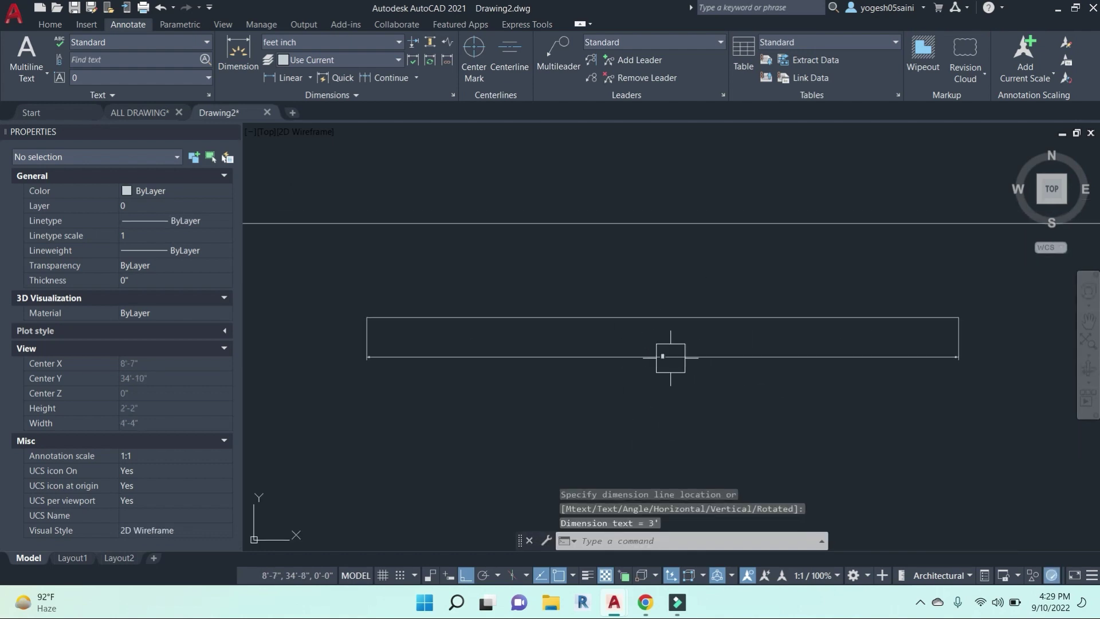
scroll(653, 343, "up", 4)
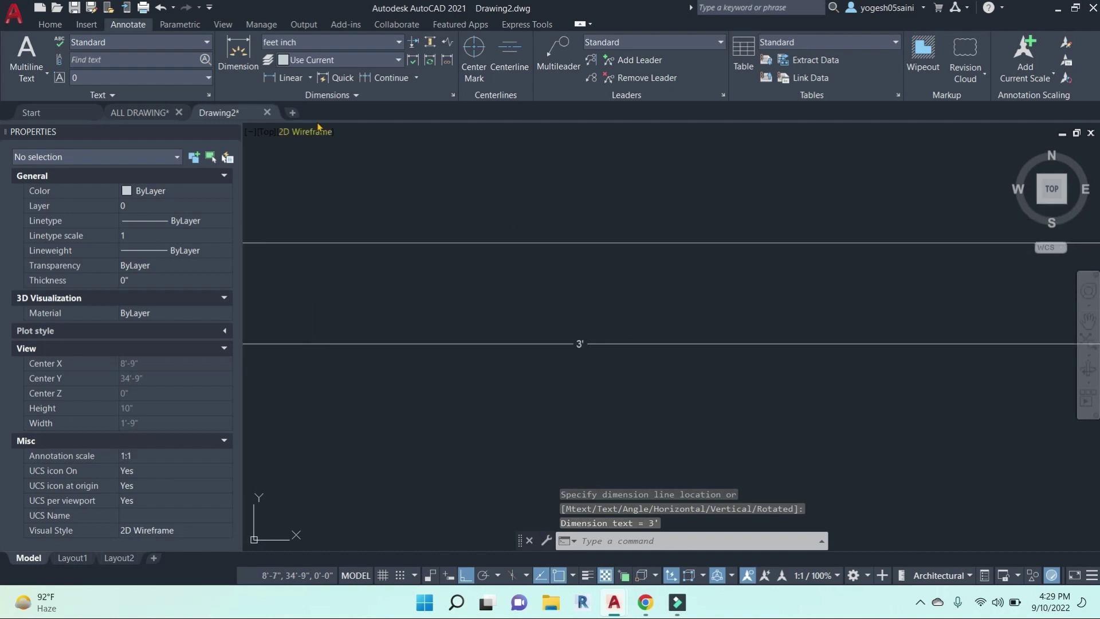
Draw a 1' horizontal line just above the 3' line.
key("Escape")
key("Escape")
type("l")
key("Return")
left_click(448, 183)
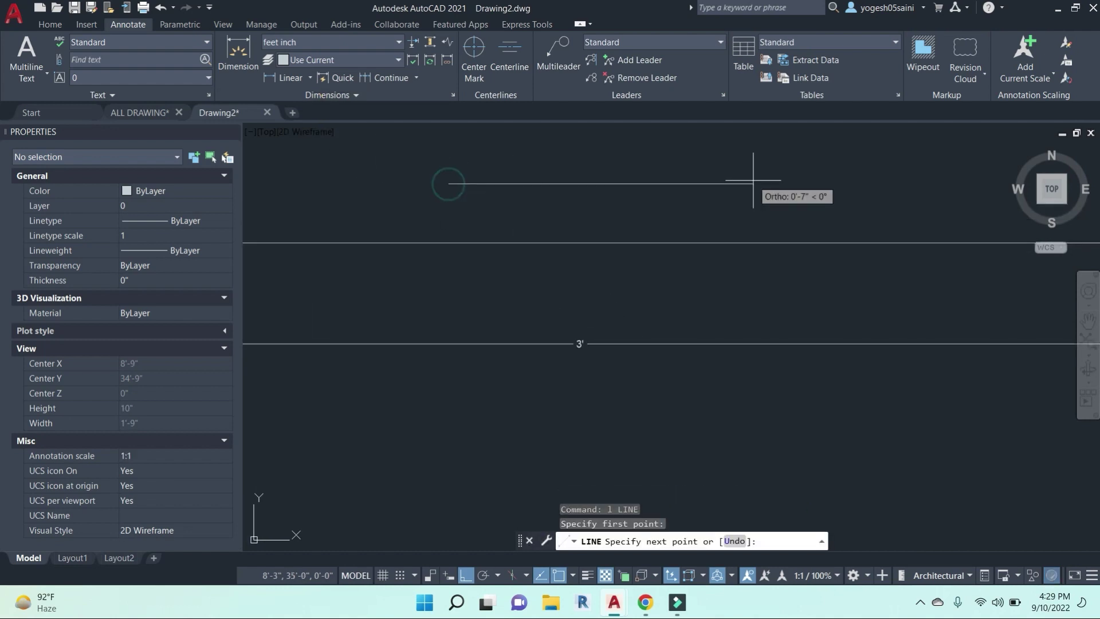
type("1'")
key("Return")
key("Escape")
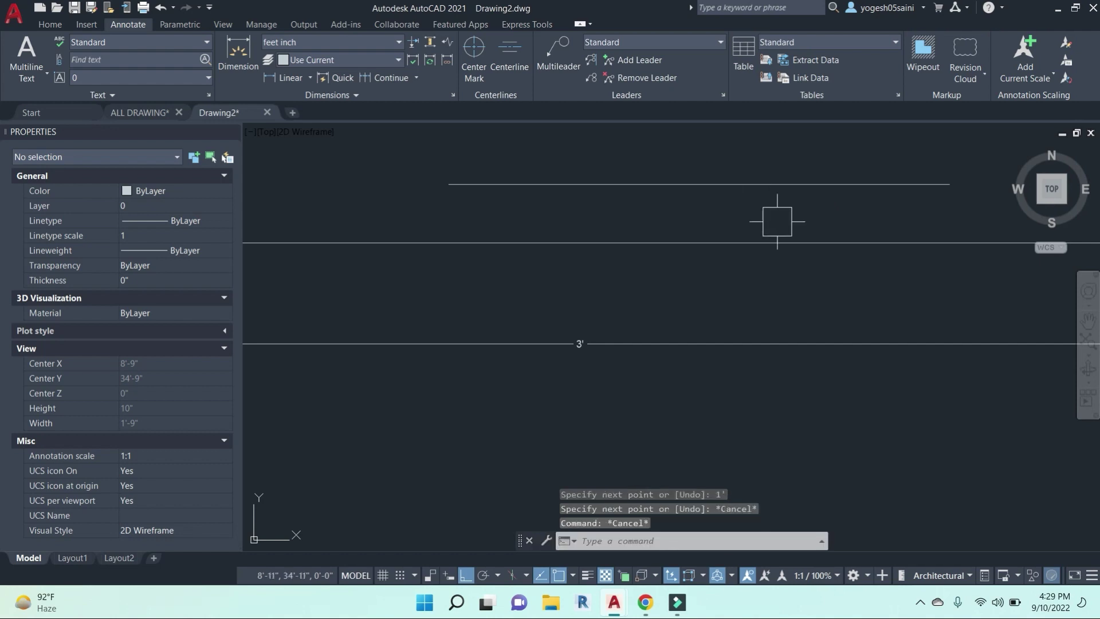
Add a linear dimension to the 1' line, placed between it and the 3' line.
type("dli")
key("Return")
key("Return")
left_click(690, 184)
middle_click_drag(668, 179, 636, 188)
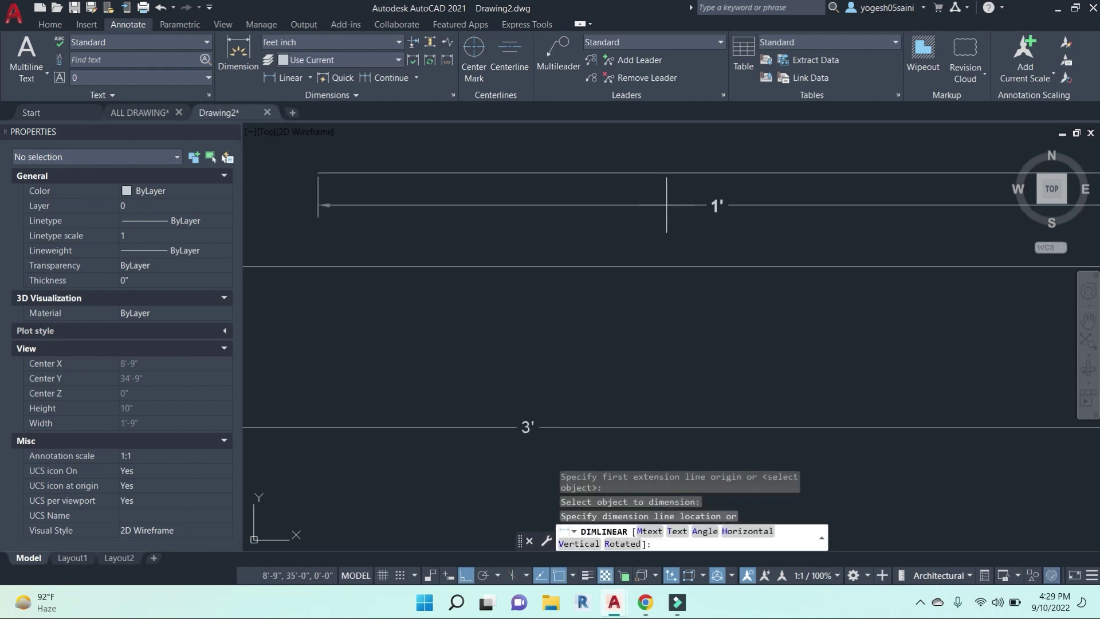
left_click(658, 212)
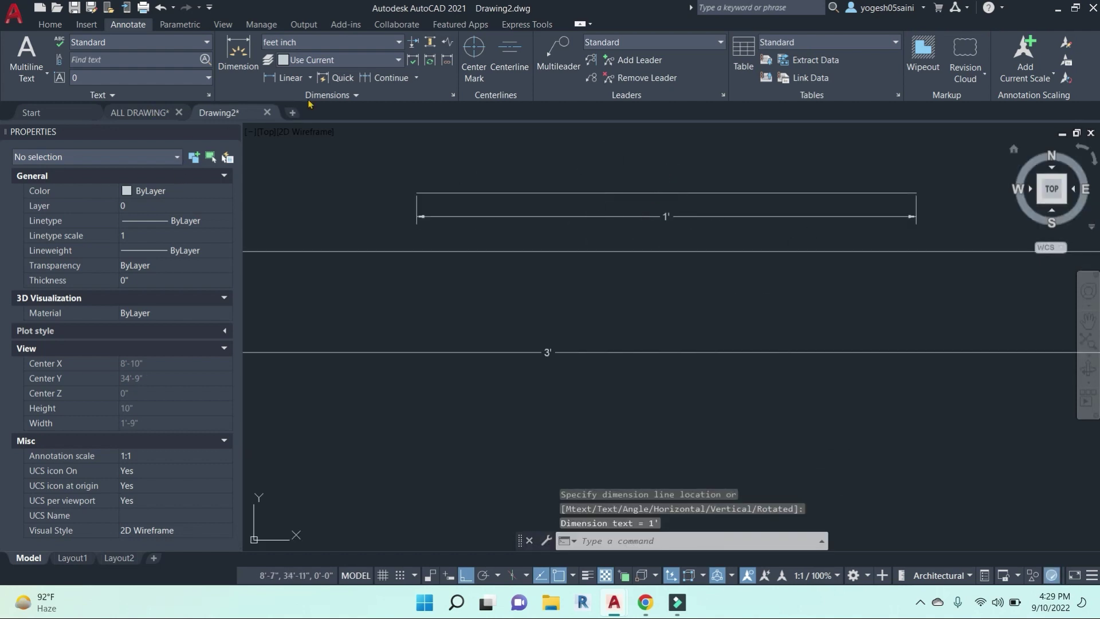
key("Escape")
key("Escape")
key("Escape")
With ortho mode off, draw a sloping line about 7" long below the 3' line's dimension, running down to the southwest.
type("l")
key("Return")
scroll(550, 321, "down", 4)
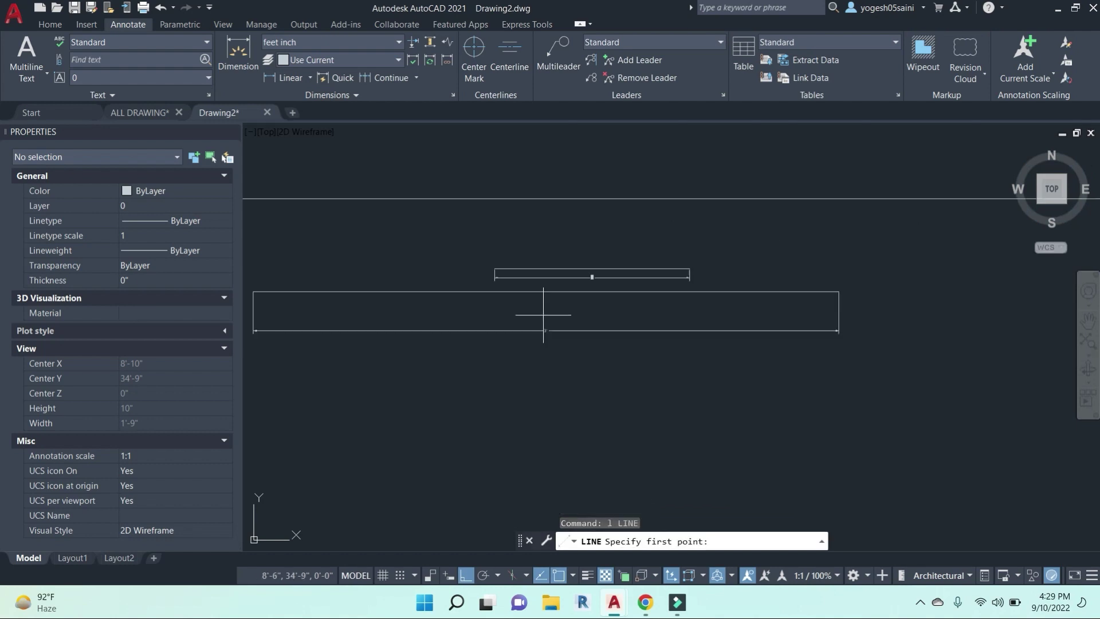
middle_click_drag(641, 333, 622, 218)
left_click(690, 250)
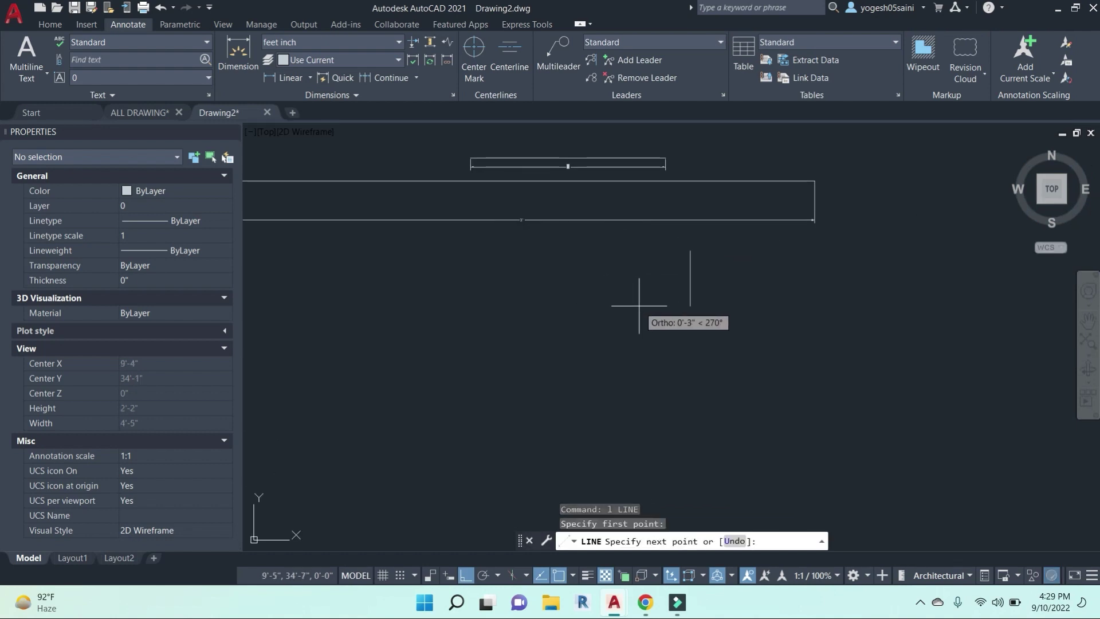
key("F8")
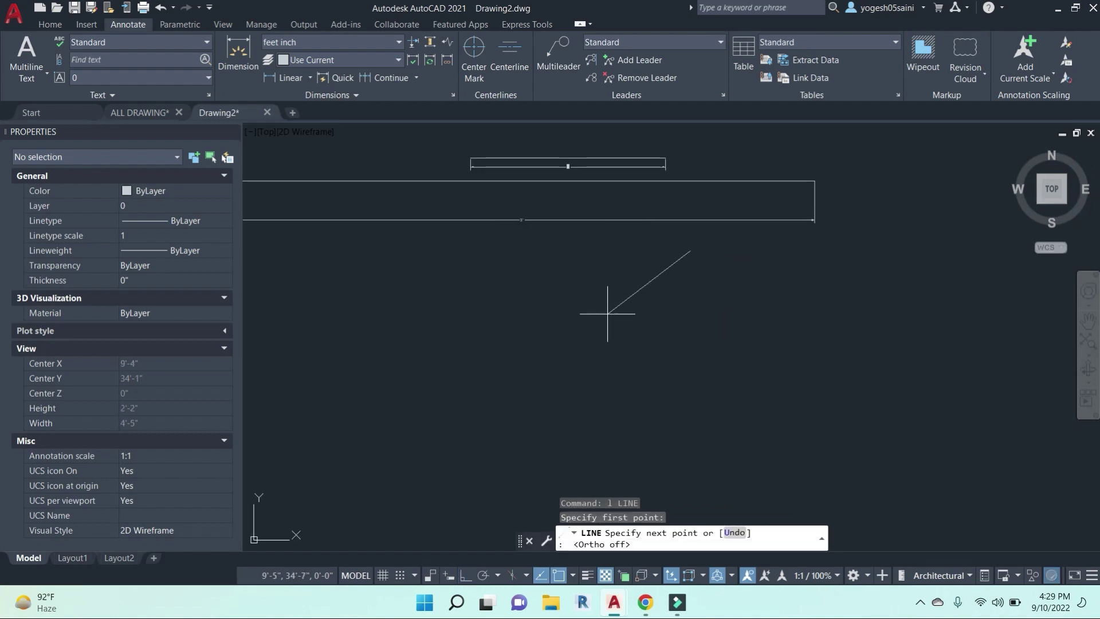
scroll(673, 264, "up", 2)
left_click(482, 386)
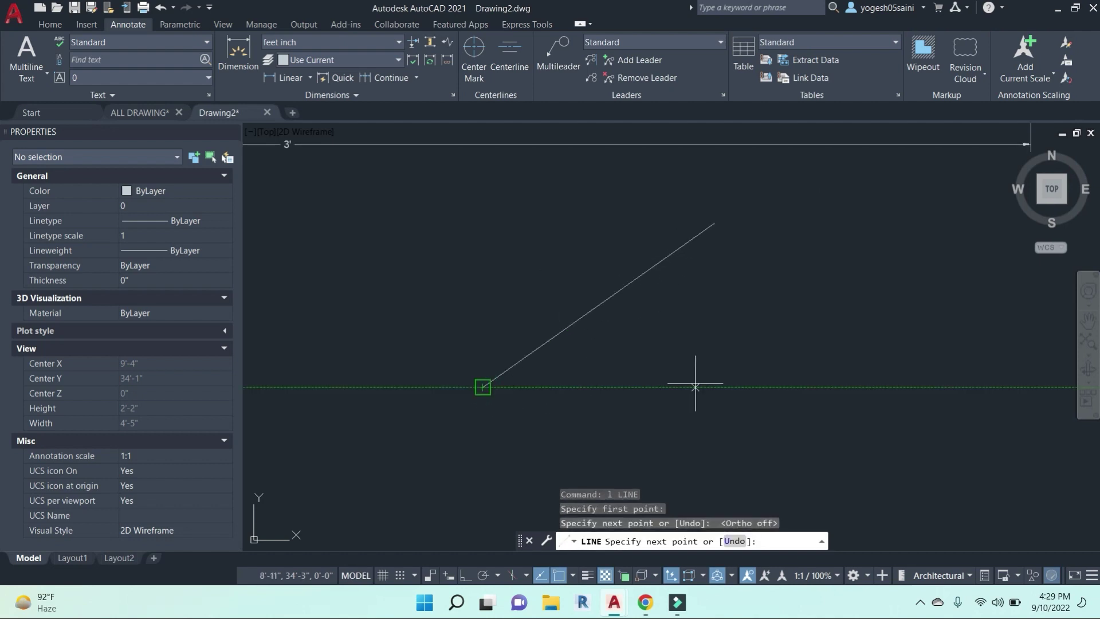
key("Escape")
key("Escape")
key("Escape")
key("Escape")
Add a horizontal linear dimension above the sloping line by selecting the line as the object.
type("dli")
key("Return")
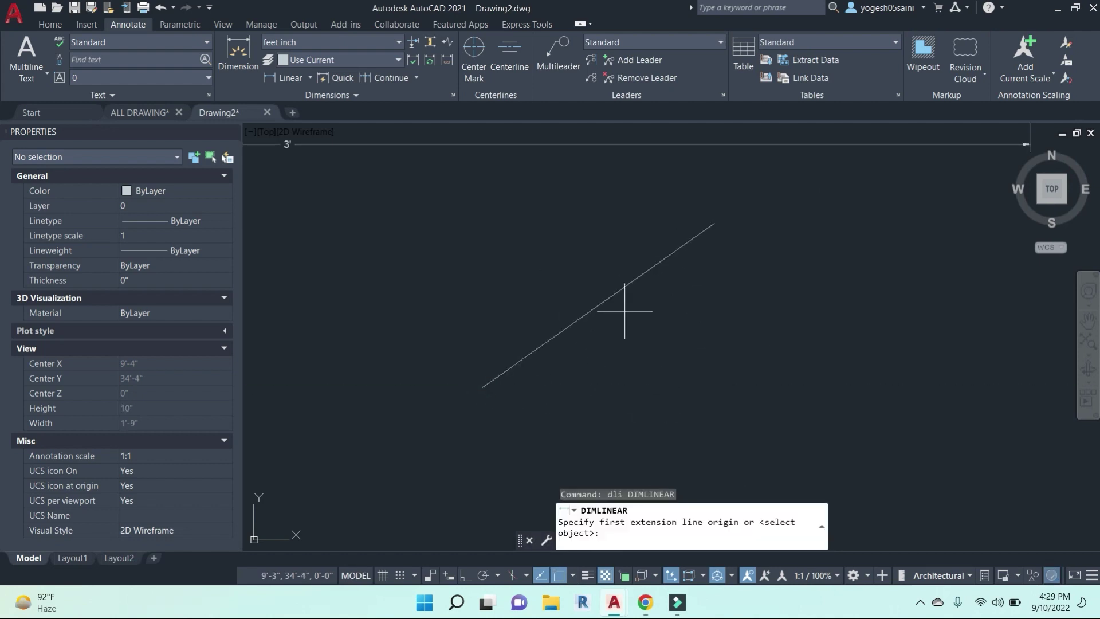
key("Return")
left_click(604, 300)
left_click(635, 190)
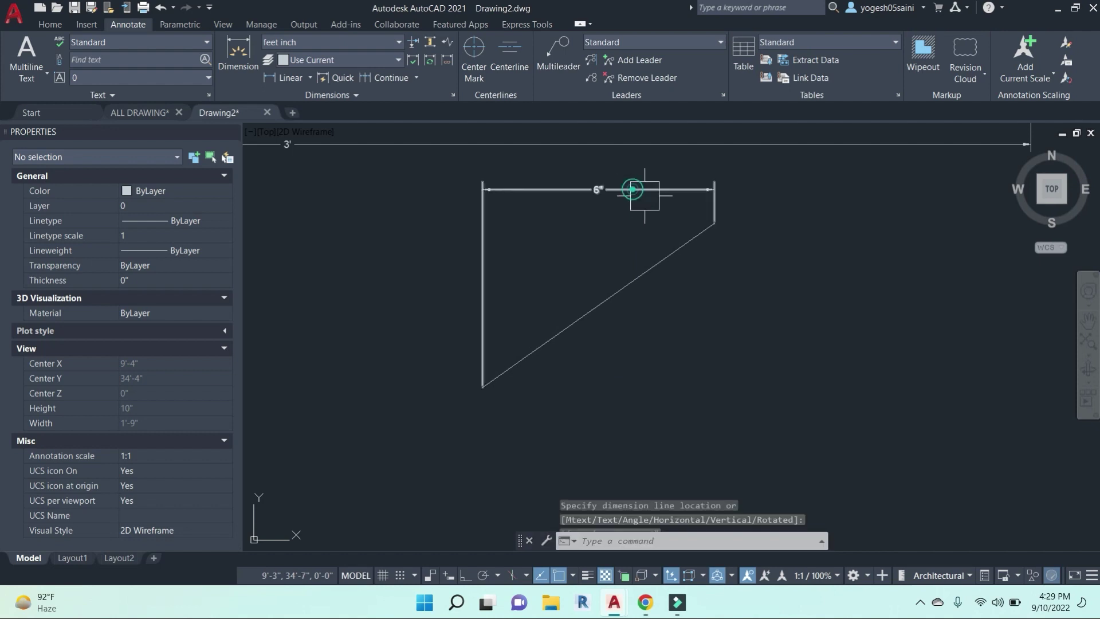
Add a vertical linear dimension between the sloping line's two endpoints, placed to the east of the line.
key("Return")
left_click(714, 226)
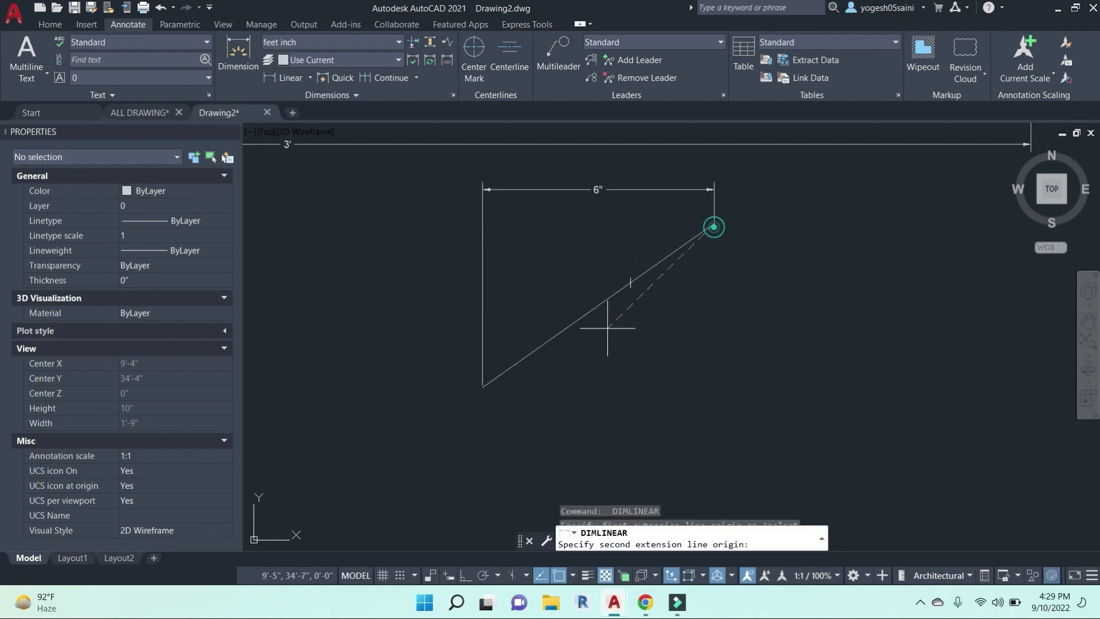
left_click(483, 387)
left_click(777, 302)
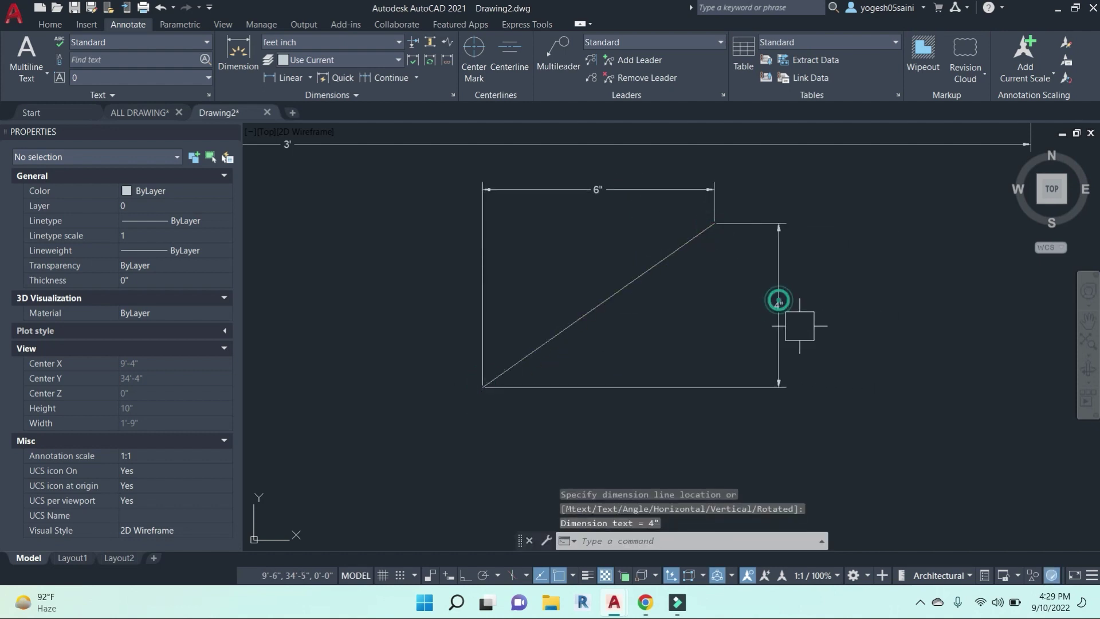
key("Escape")
key("Escape")
key("Escape")
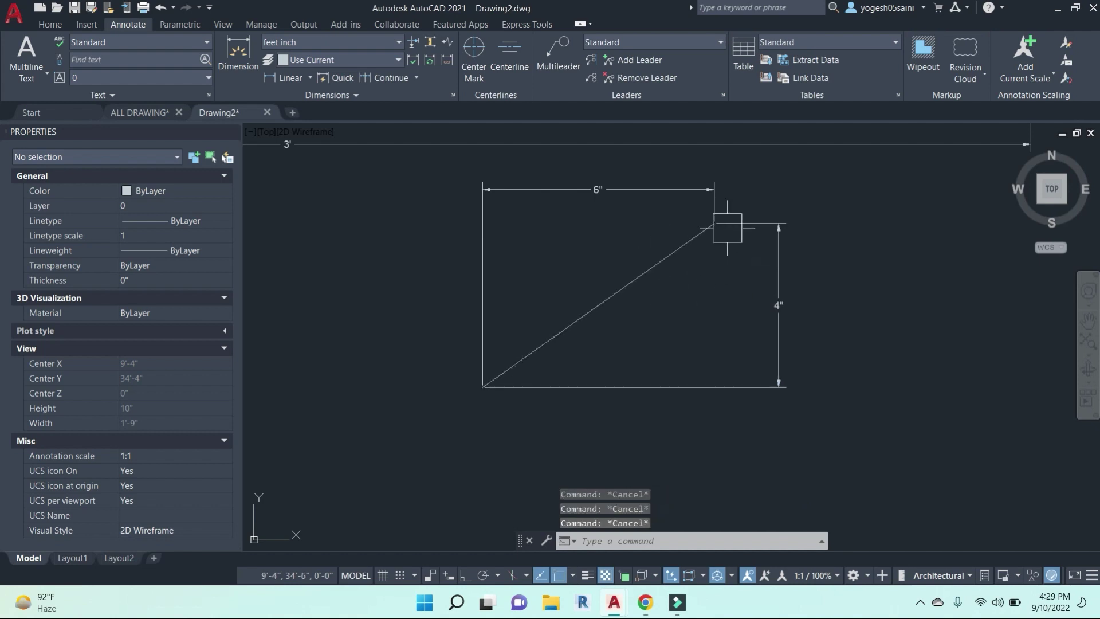
Add an aligned dimension between the sloping line's two endpoints, placed parallel on its upper side.
left_click(310, 79)
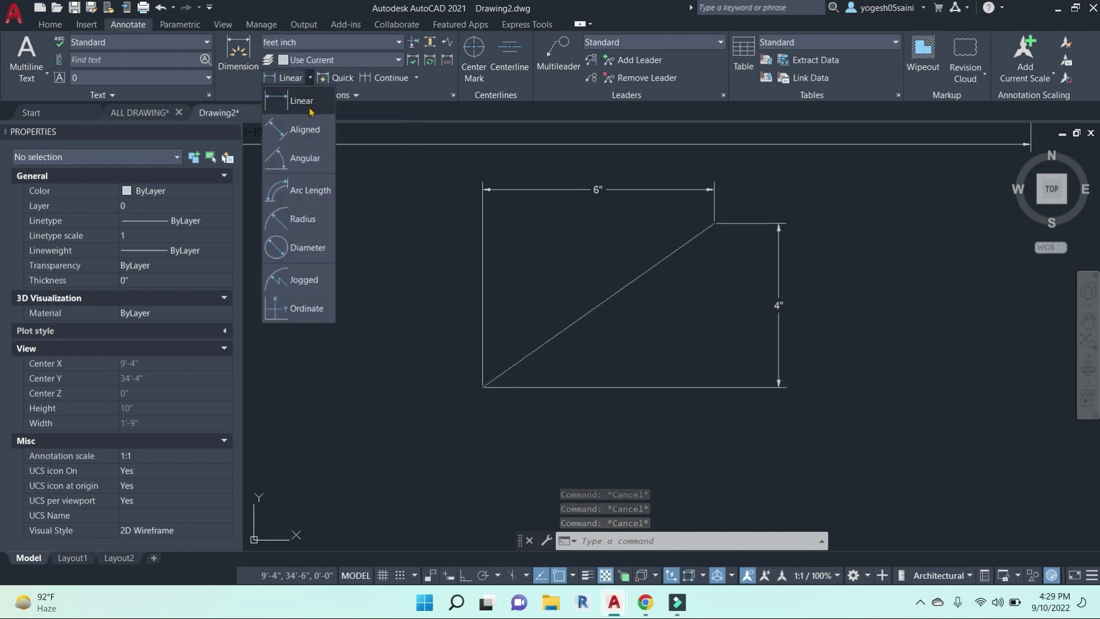
left_click(304, 130)
left_click(715, 224)
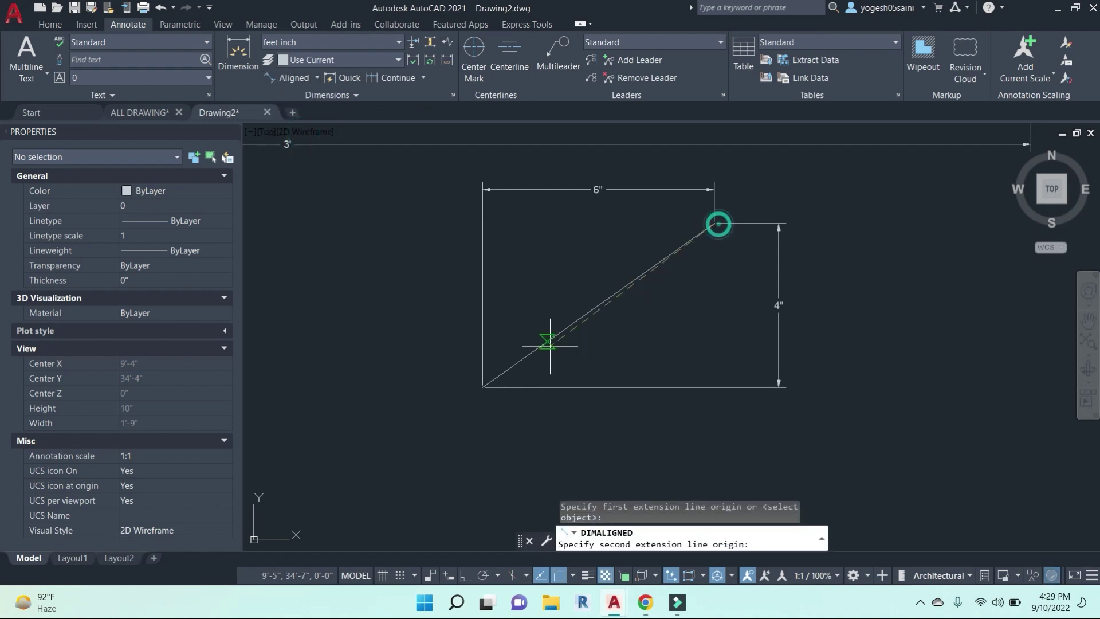
left_click(485, 386)
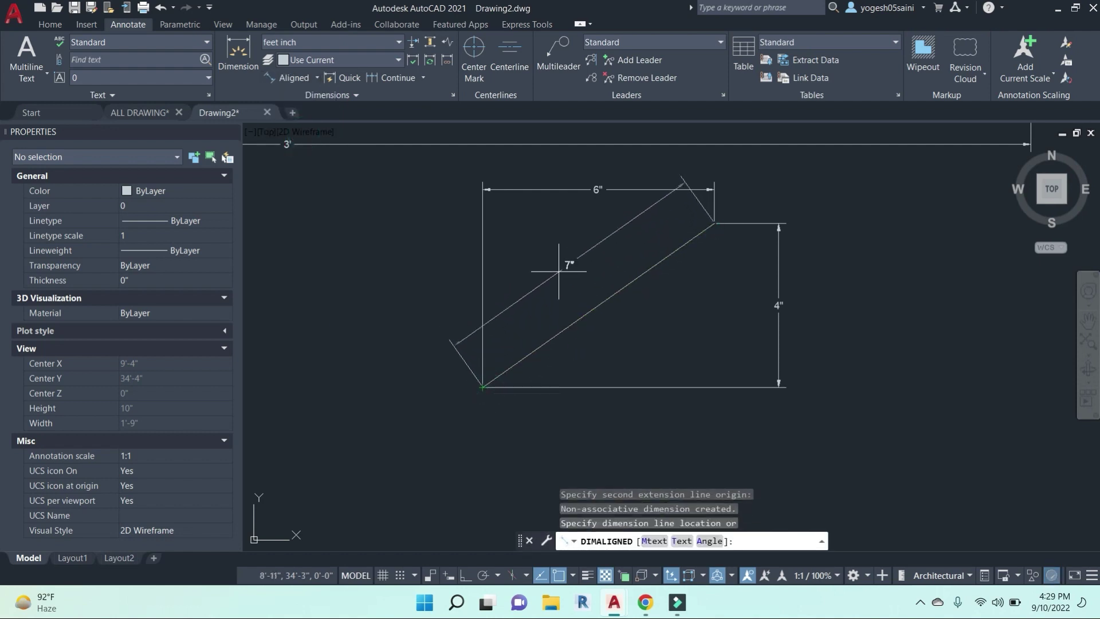
left_click(560, 270)
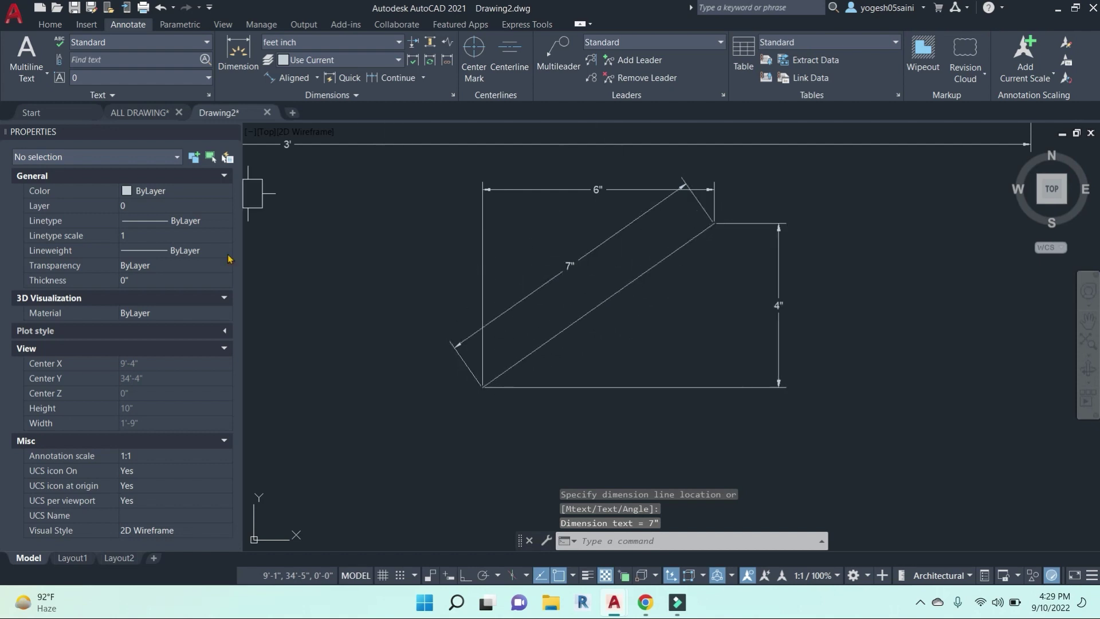
left_click(315, 79)
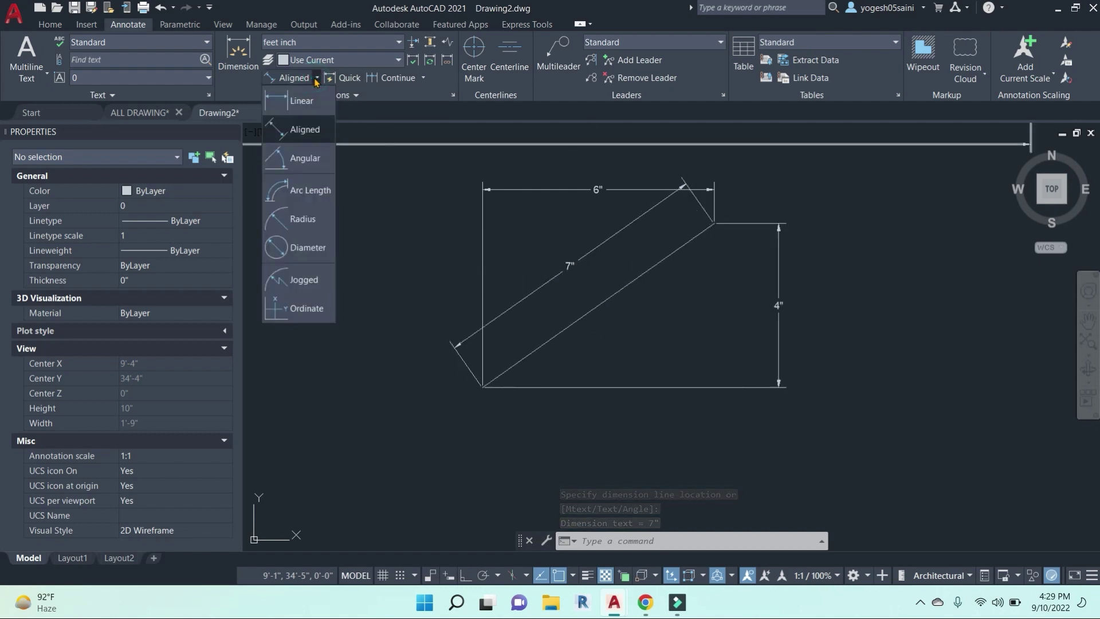
key("Escape")
key("Escape")
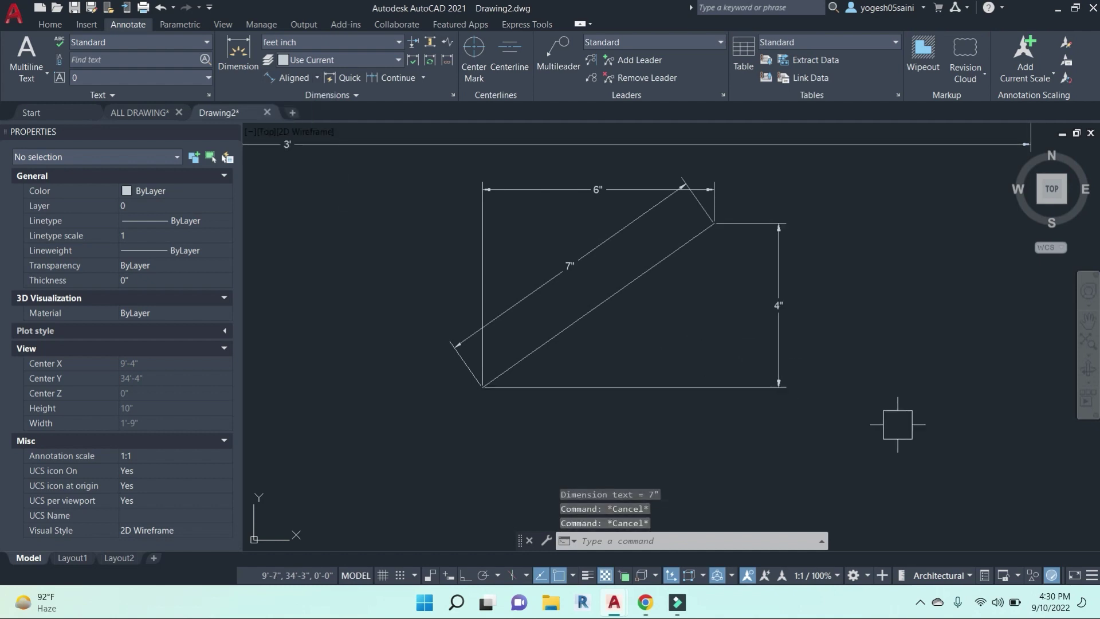
Erase the vertical, horizontal and aligned dimensions of the sloping line.
left_click(901, 395)
left_click(736, 290)
type("e")
key("Return")
left_click(632, 246)
left_click(437, 164)
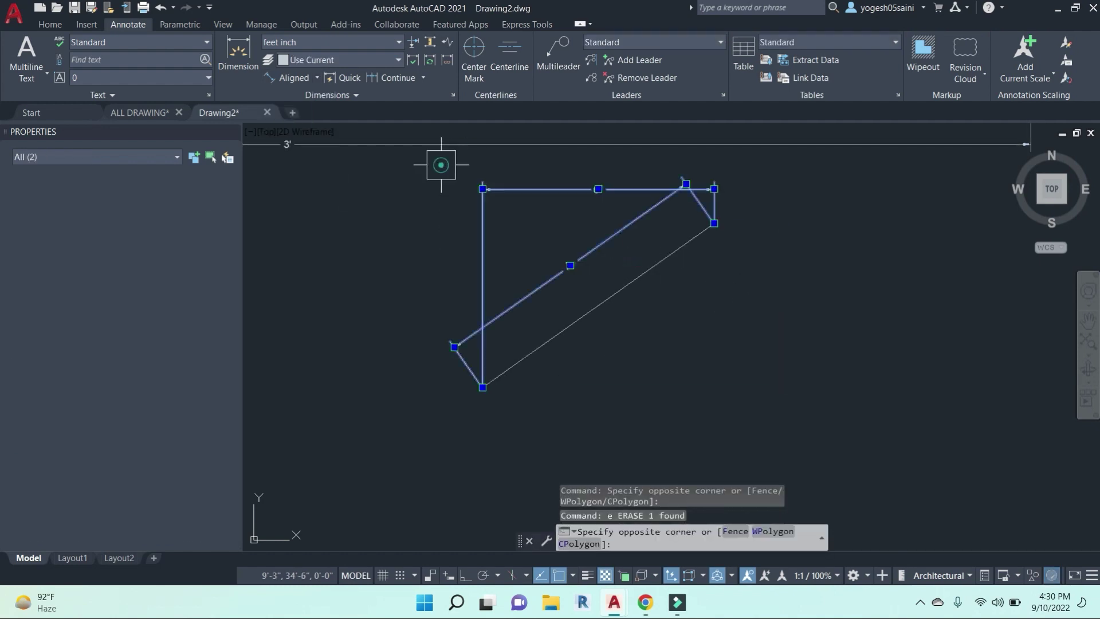
key("Delete")
Draw a horizontal line eastward from the sloping line's lower endpoint, extending past its upper end.
type("l")
key("Return")
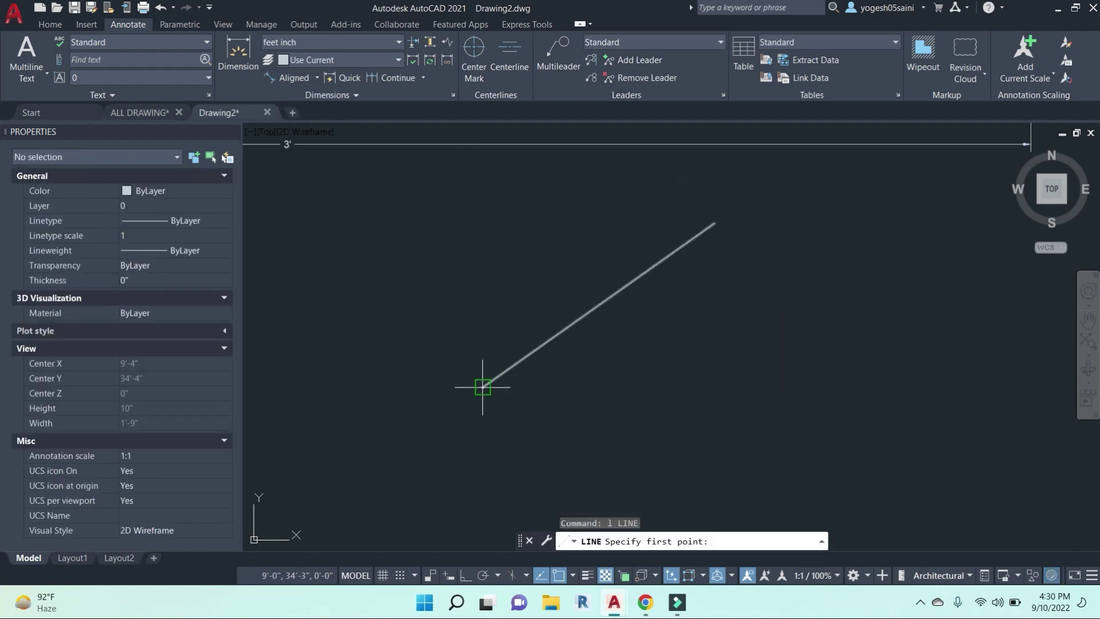
left_click(483, 386)
left_click(893, 385)
key("Escape")
key("Escape")
key("Escape")
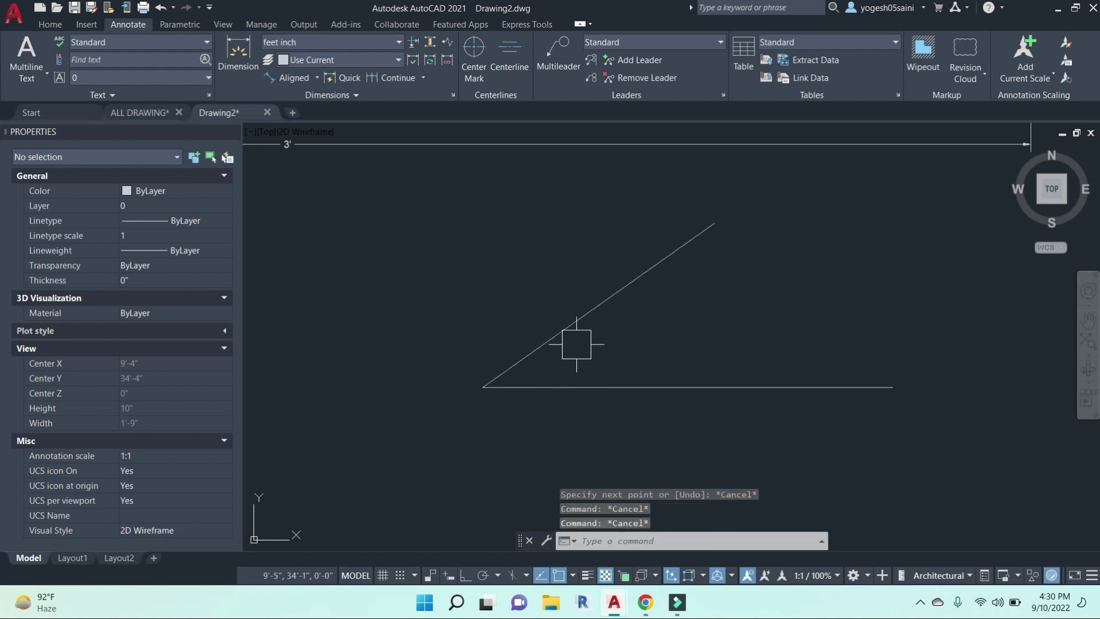
Draw a vertical line upward from the shared lower endpoint of the sloping and horizontal lines.
type("l")
key("Return")
left_click(483, 386)
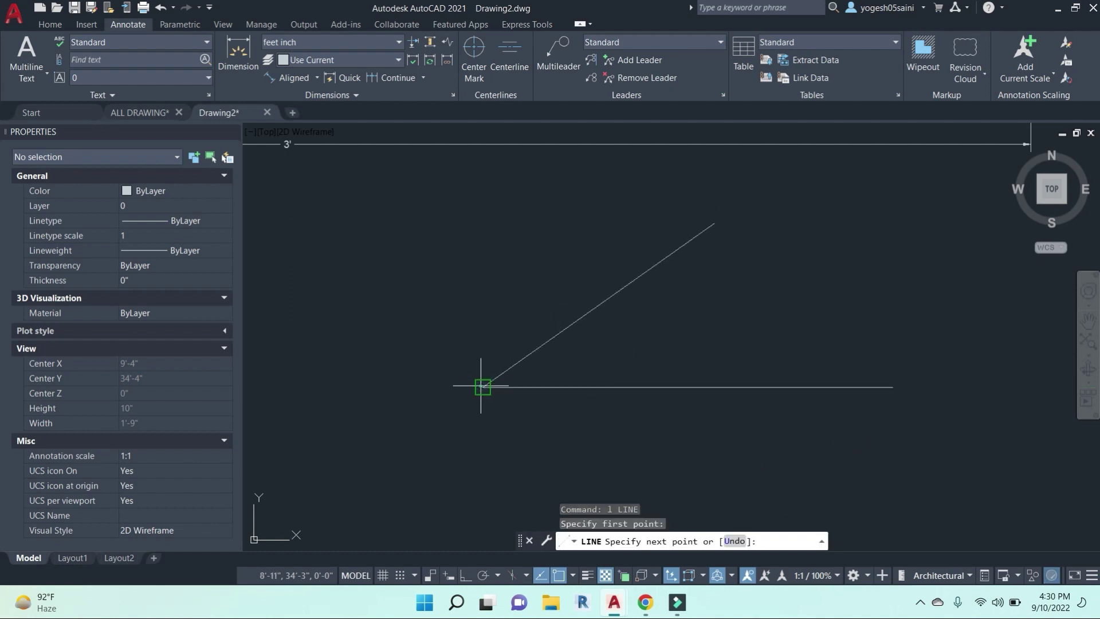
left_click(483, 180)
key("Escape")
Draw a steeper sloping line from the shared vertex, between the vertical line and the first sloping line.
key("Return")
left_click(483, 386)
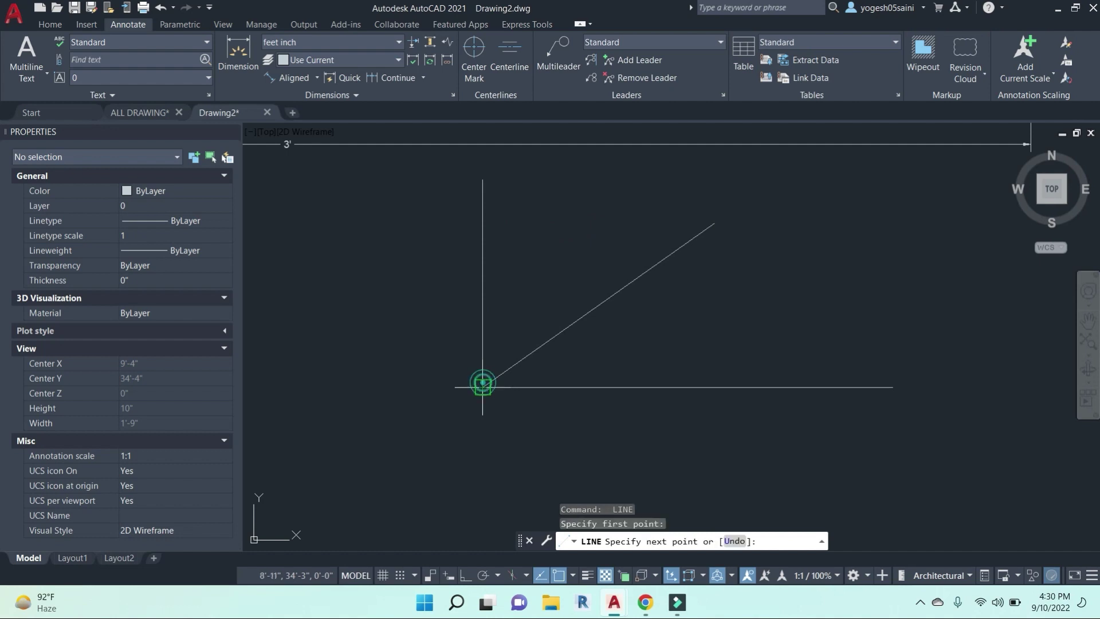
key("F8")
left_click(483, 387)
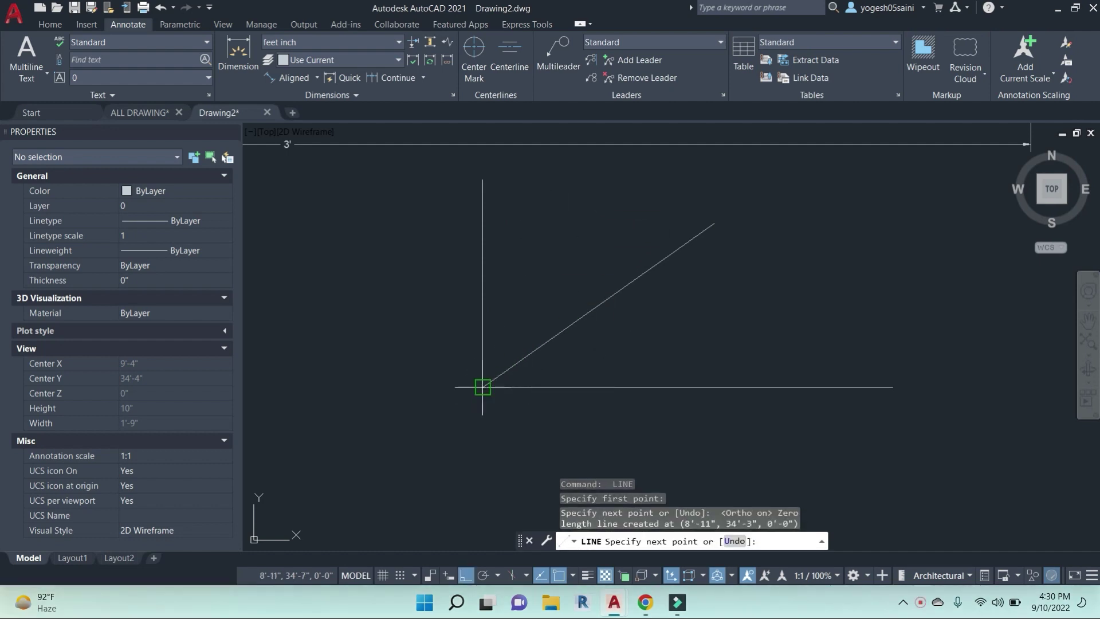
key("F8")
left_click(580, 190)
key("Escape")
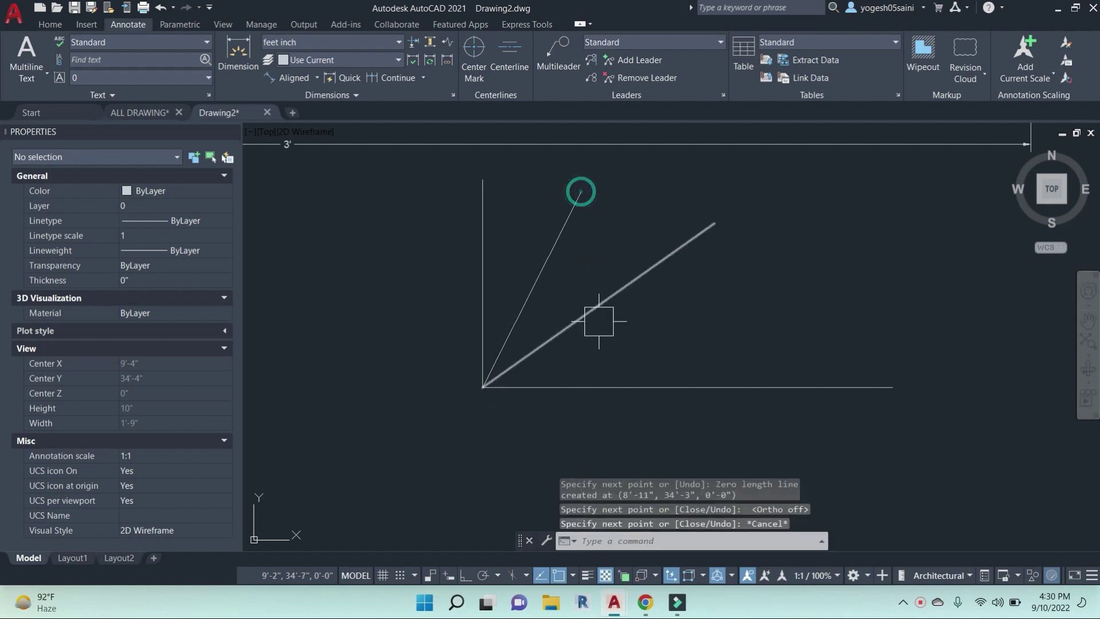
Add an angular dimension between the horizontal line and the shallower sloping line.
left_click(318, 78)
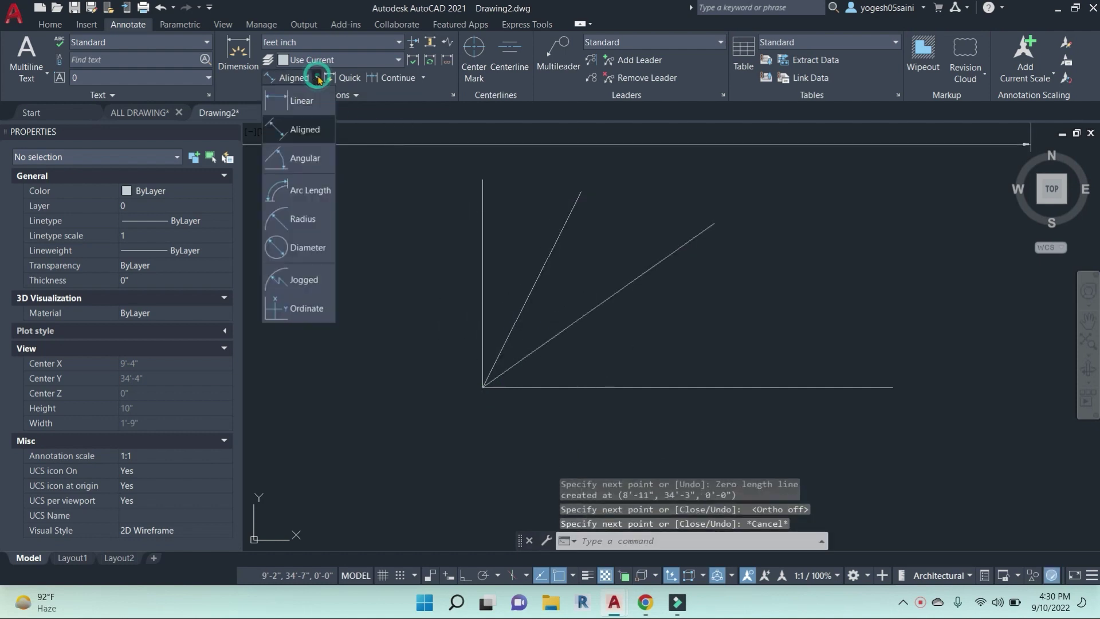
left_click(305, 158)
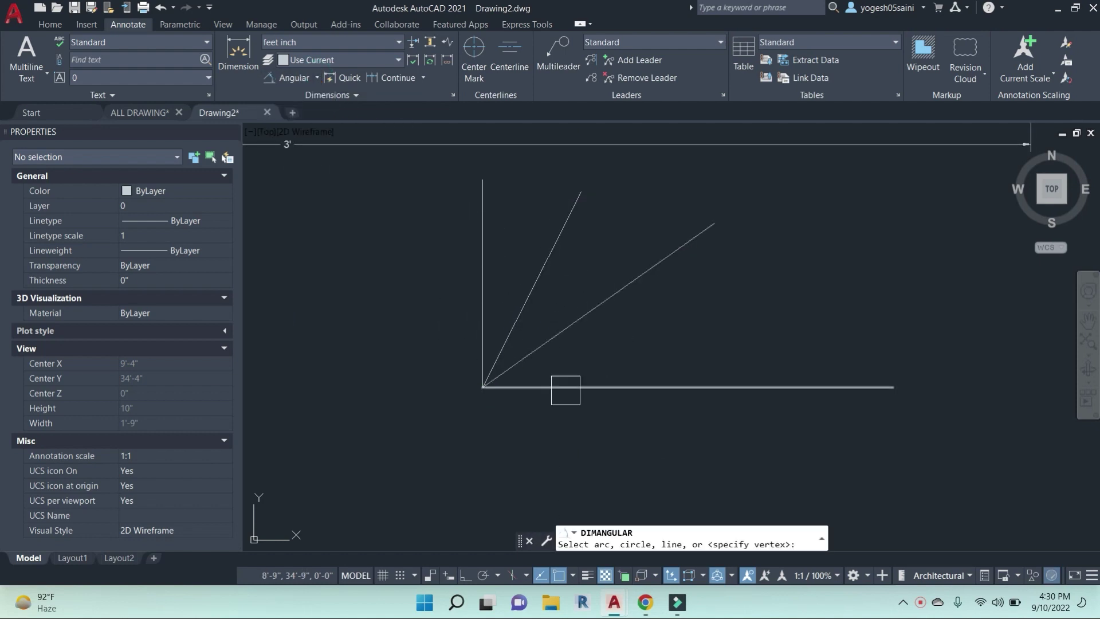
left_click(585, 388)
left_click(560, 328)
scroll(606, 363, "up", 2)
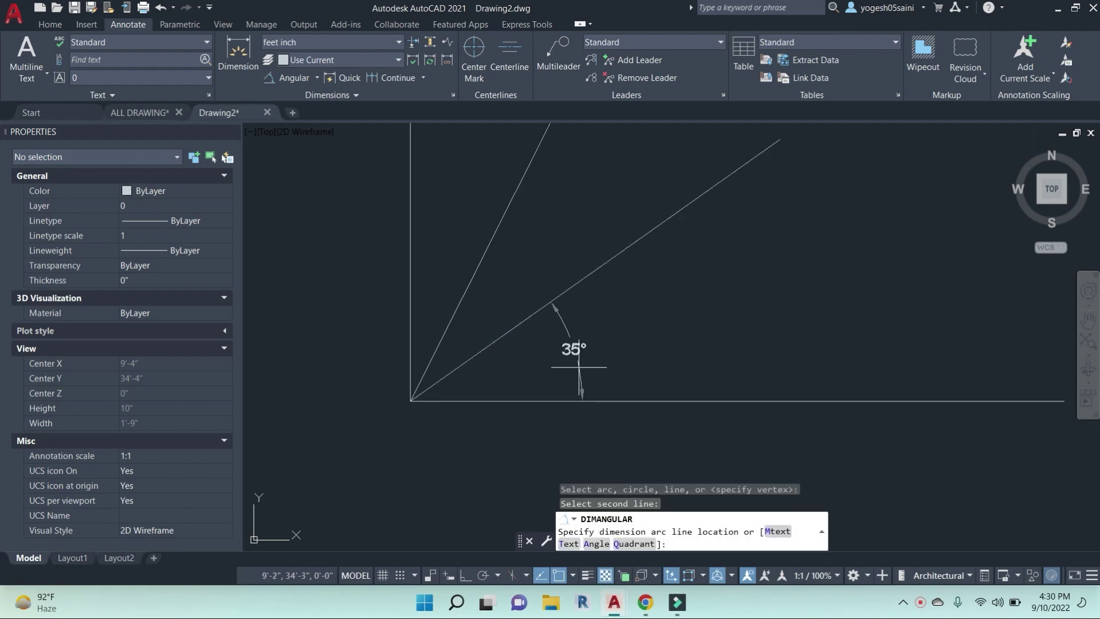
left_click(577, 368)
Add an angular dimension between the horizontal line and the steeper sloping line, placed inside the first angular dimension.
key("Return")
left_click(530, 400)
left_click(459, 308)
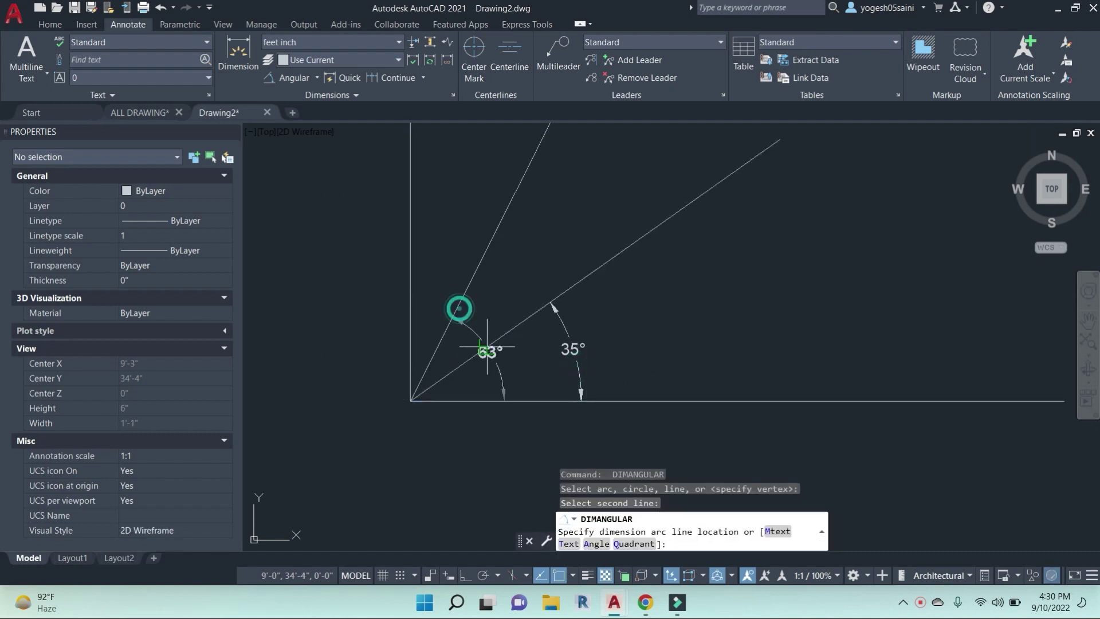
left_click(536, 370)
Add an angular dimension between the horizontal line and the vertical line, placed outside the existing angular dimensions.
key("Return")
left_click(499, 400)
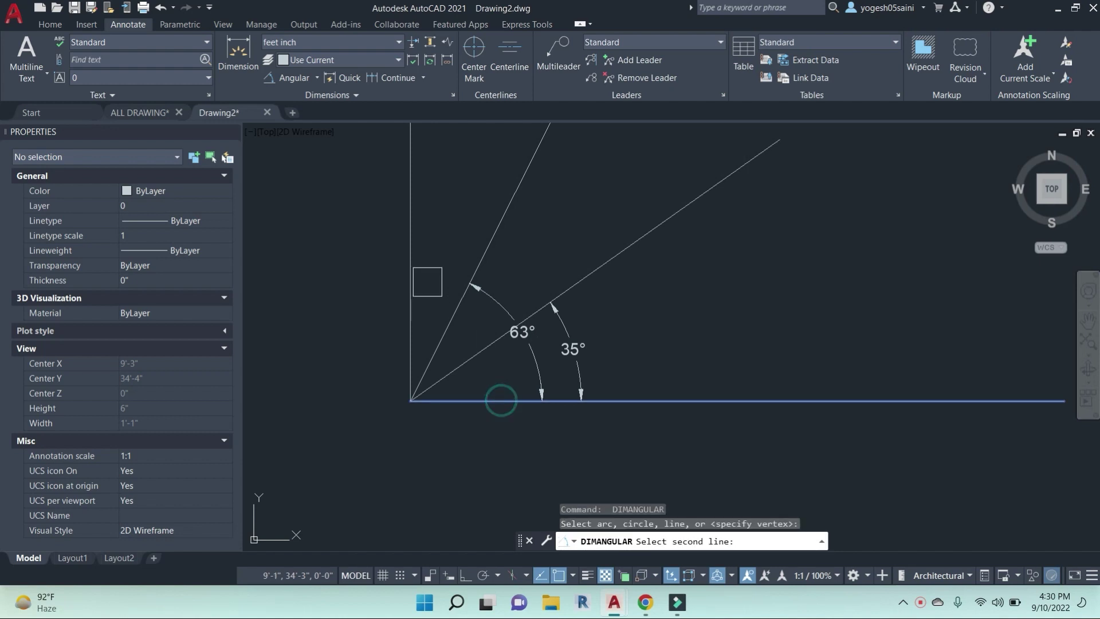
left_click(413, 264)
left_click(469, 200)
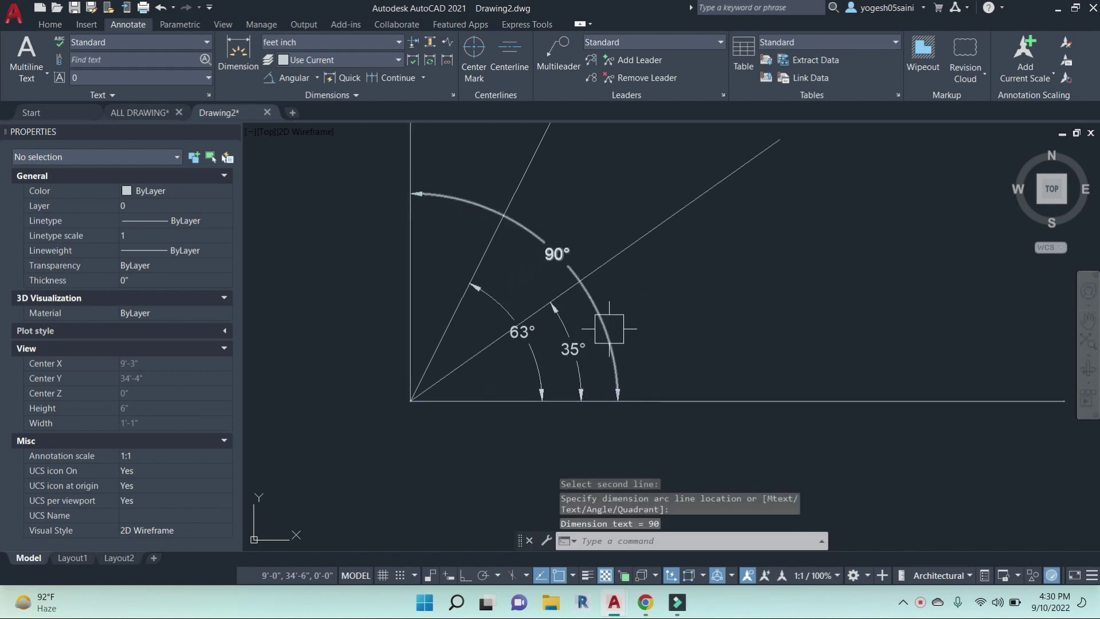
Add another angular dimension between the horizontal line and the steeper sloping line, placed beyond the right-angle dimension.
key("Return")
left_click(674, 400)
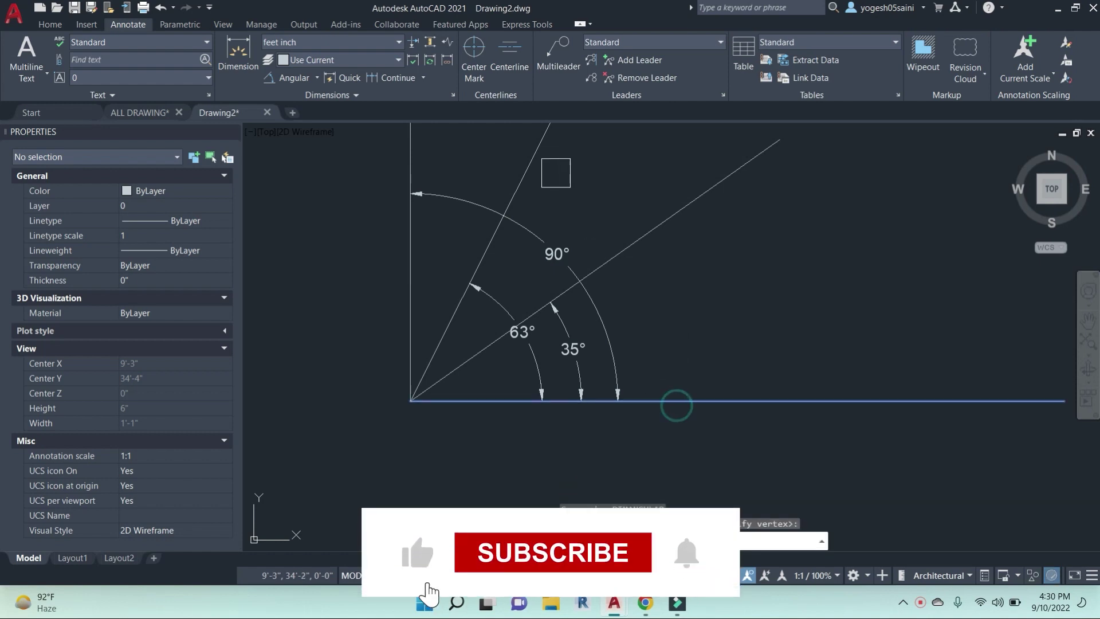
left_click(532, 169)
left_click(657, 324)
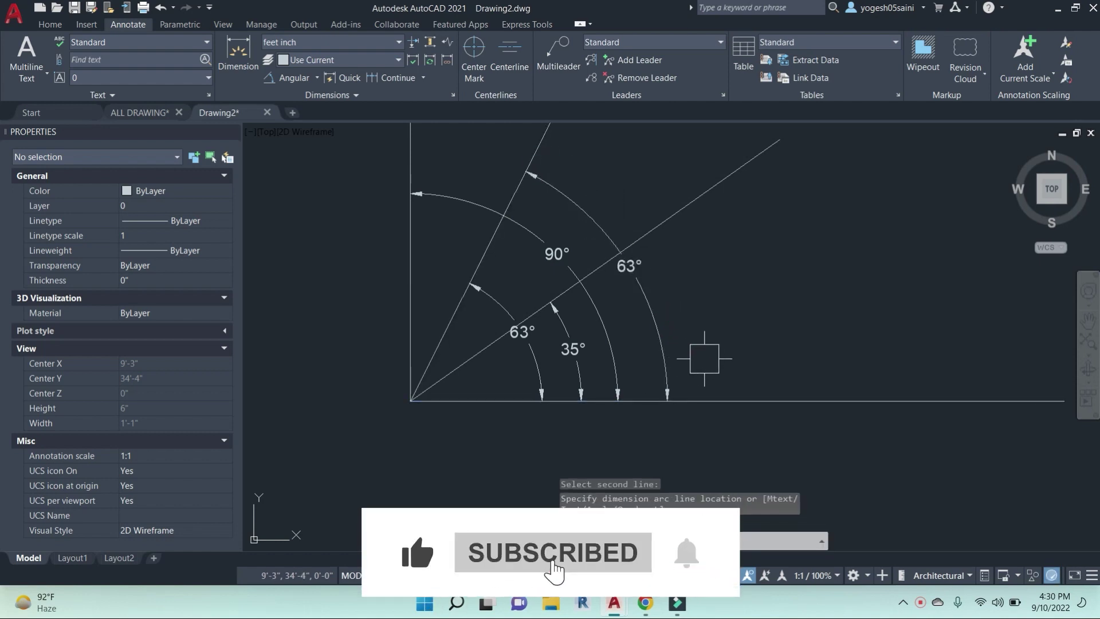
Add an angular dimension between the two sloping lines, placed near the upper end of the steeper line.
key("Return")
left_click(622, 250)
left_click(547, 143)
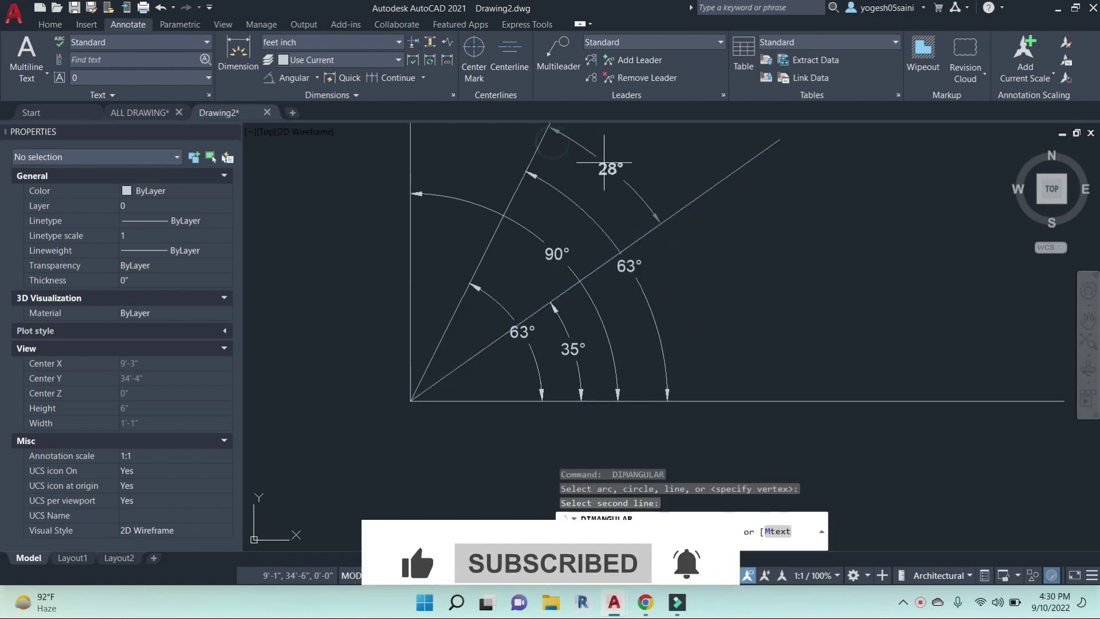
left_click(604, 168)
Add an angular dimension between the steeper sloping line and the vertical line, placed near their upper ends.
middle_click_drag(604, 168, 643, 238)
key("Return")
left_click(630, 196)
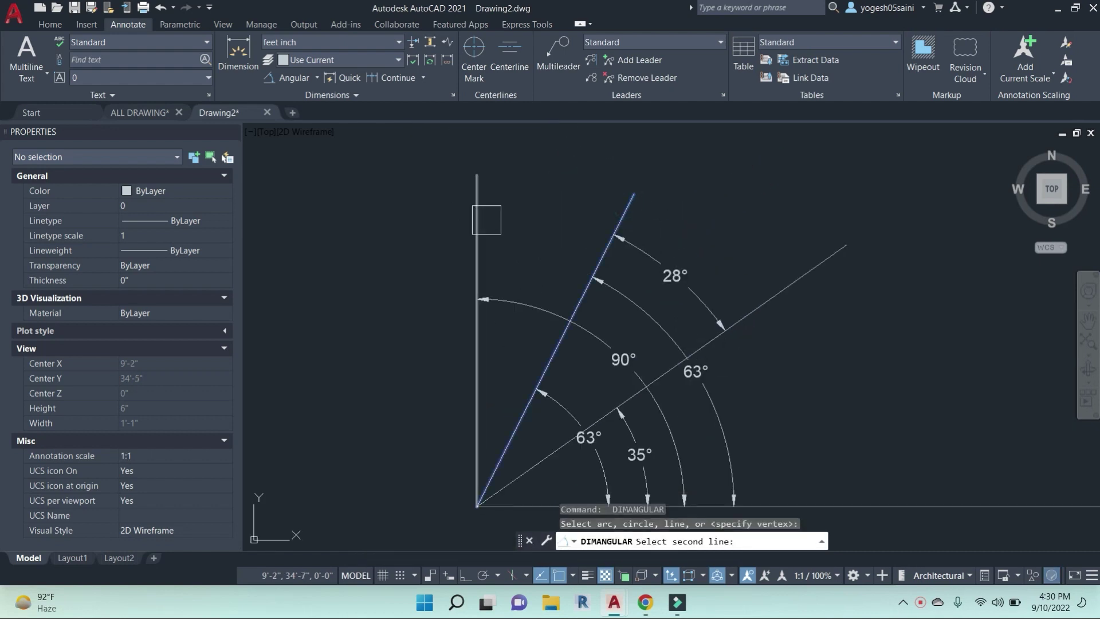
left_click(482, 221)
left_click(555, 214)
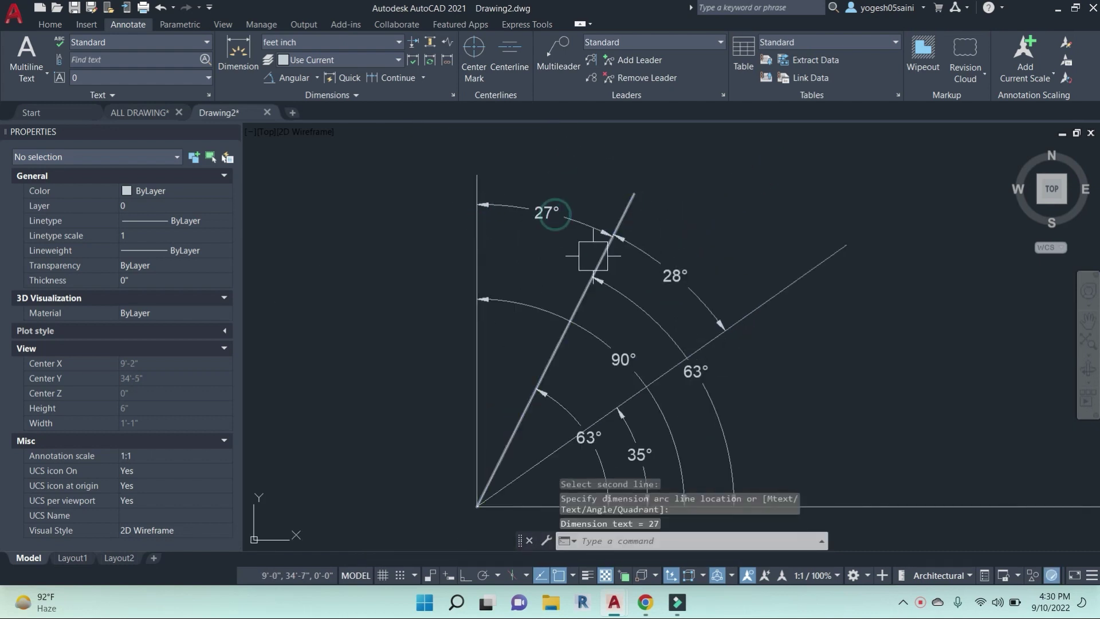
scroll(515, 227, "down", 2)
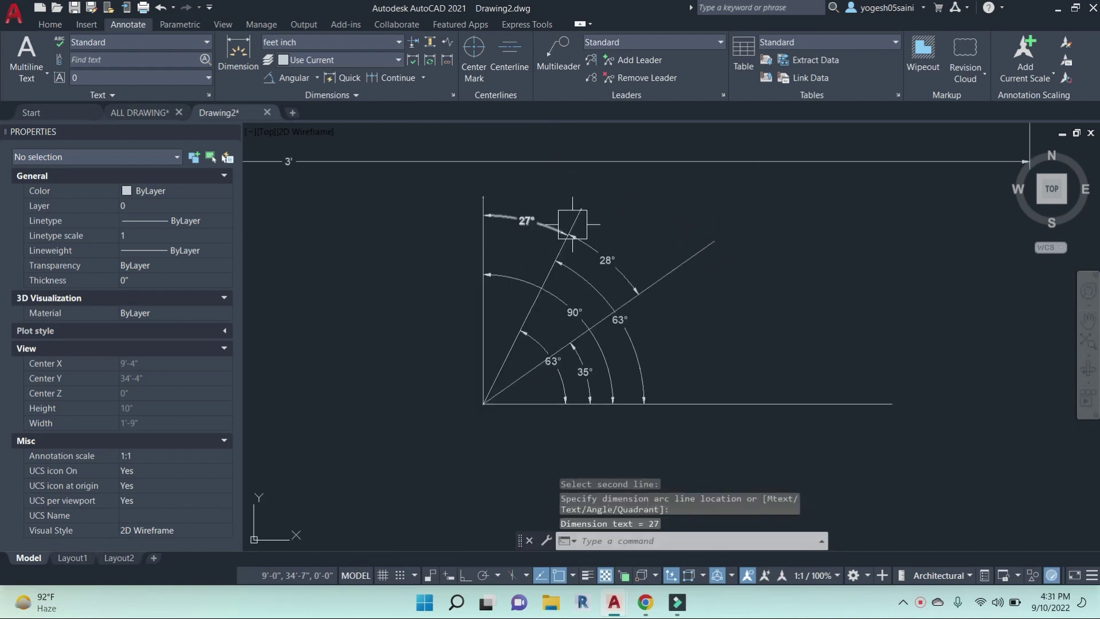
left_click(317, 77)
left_click(308, 190)
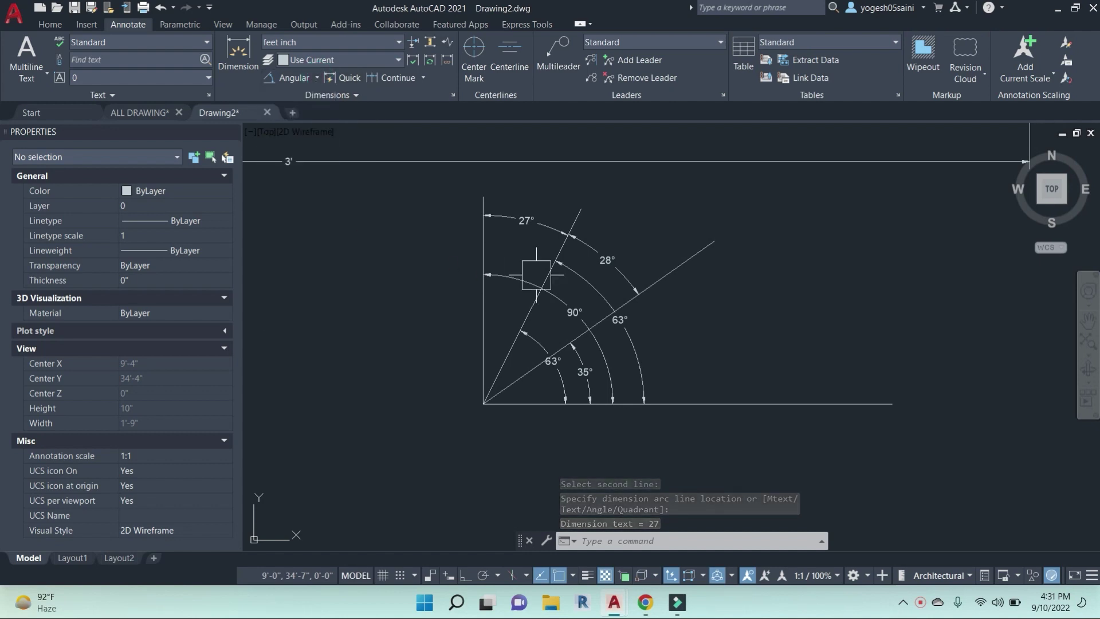
key("Escape")
key("Escape")
key("Escape")
Draw an upward-bulging arc with a radius of about 3" beside the dimensioned angles, using the Start, End, Direction method.
left_click(50, 25)
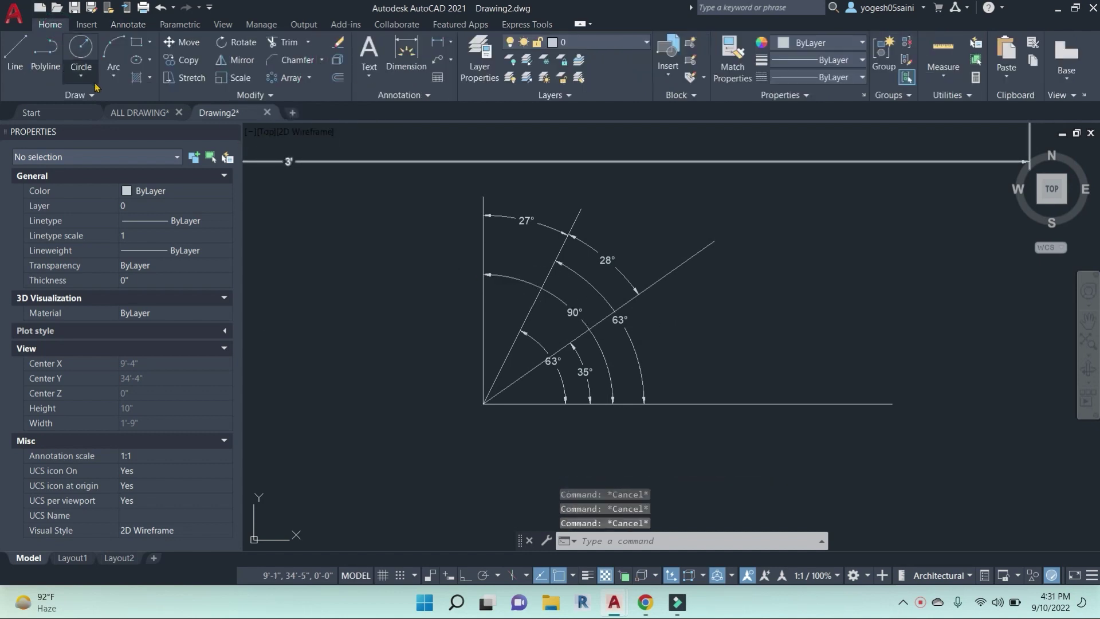
left_click(114, 77)
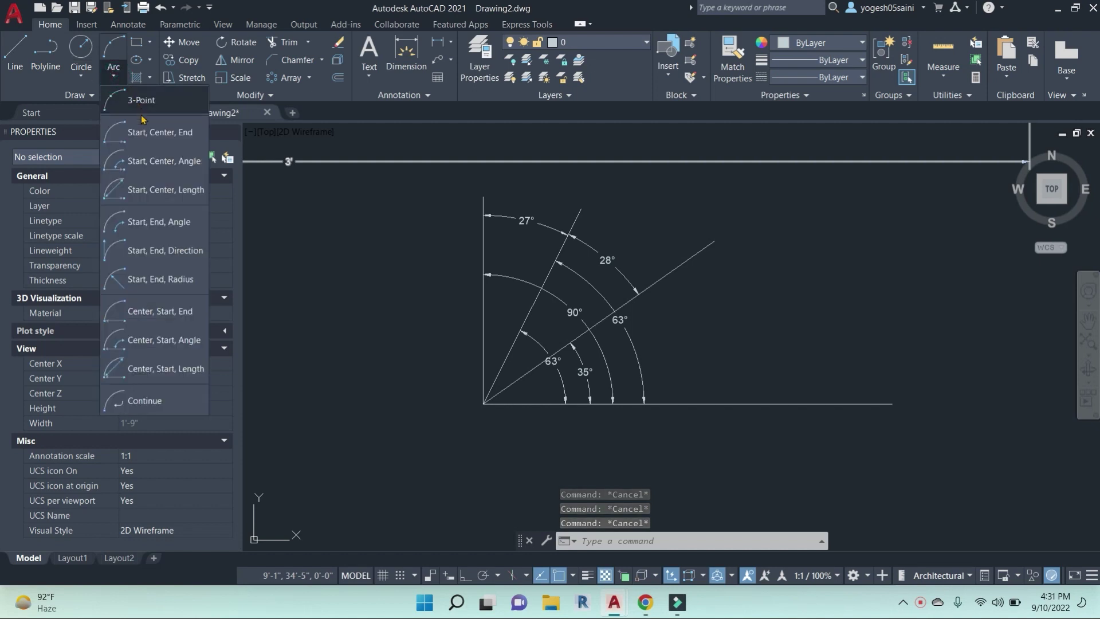
left_click(168, 251)
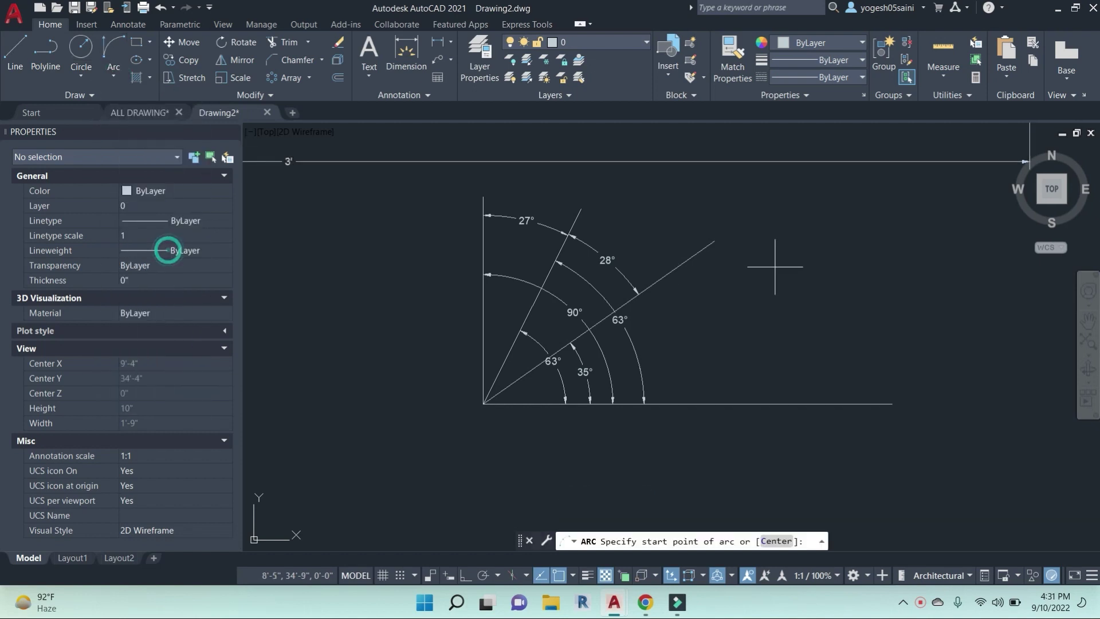
left_click(768, 283)
left_click(921, 286)
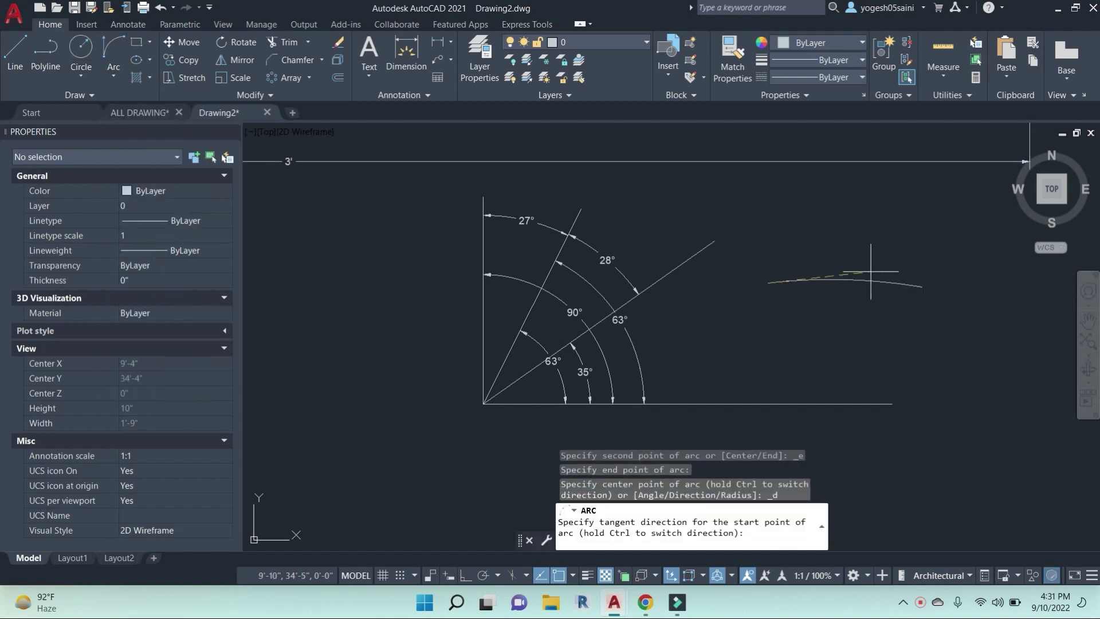
left_click(841, 242)
middle_click_drag(841, 235, 713, 255)
Add an arc length dimension to the new arc, placed just below it.
left_click(751, 280)
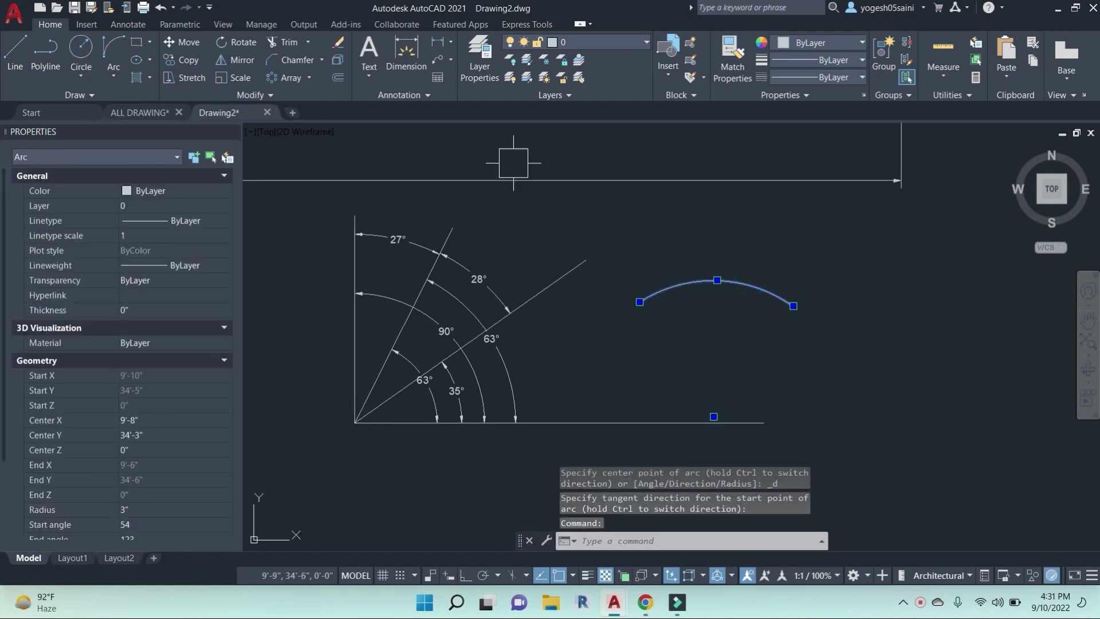
left_click(116, 81)
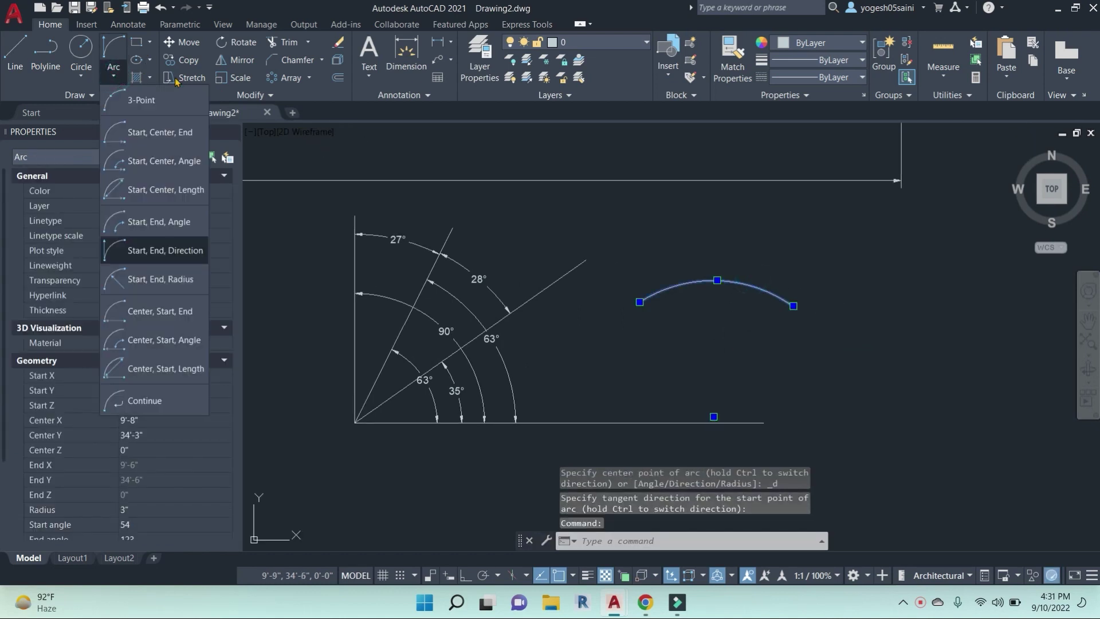
left_click(127, 25)
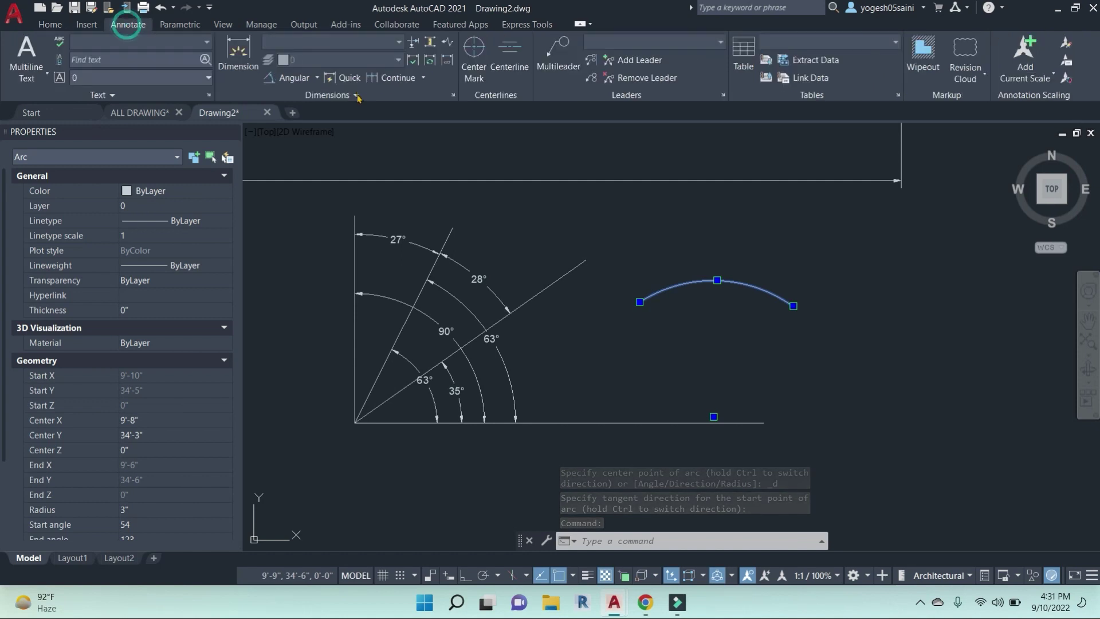
left_click(318, 78)
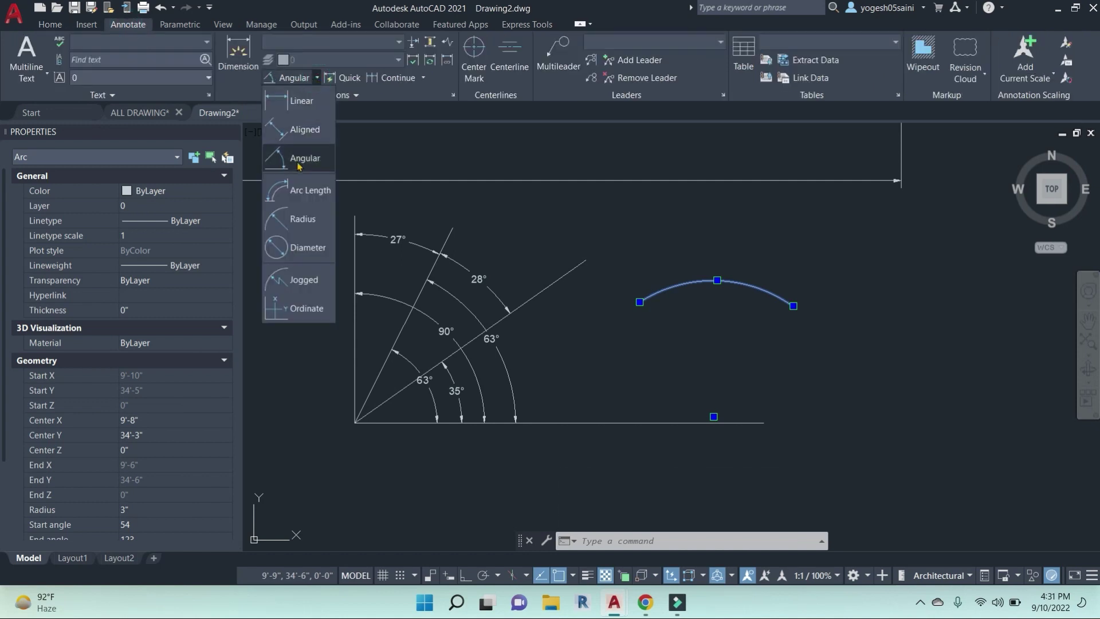
left_click(298, 182)
left_click(733, 286)
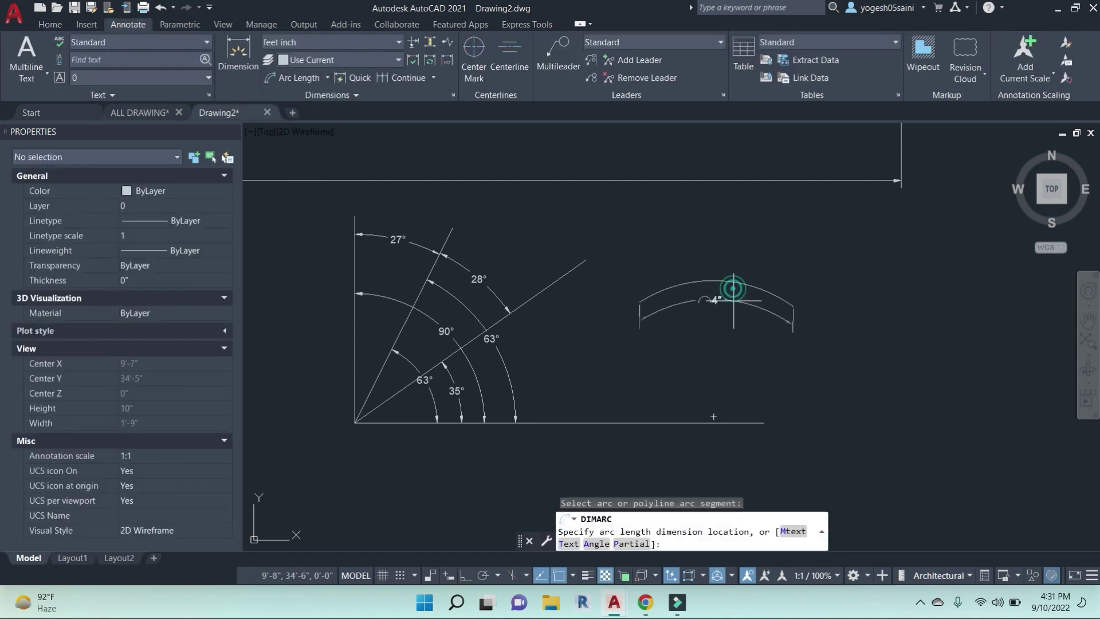
left_click(723, 309)
Add a second arc length dimension to the same arc, placed above it.
key("Return")
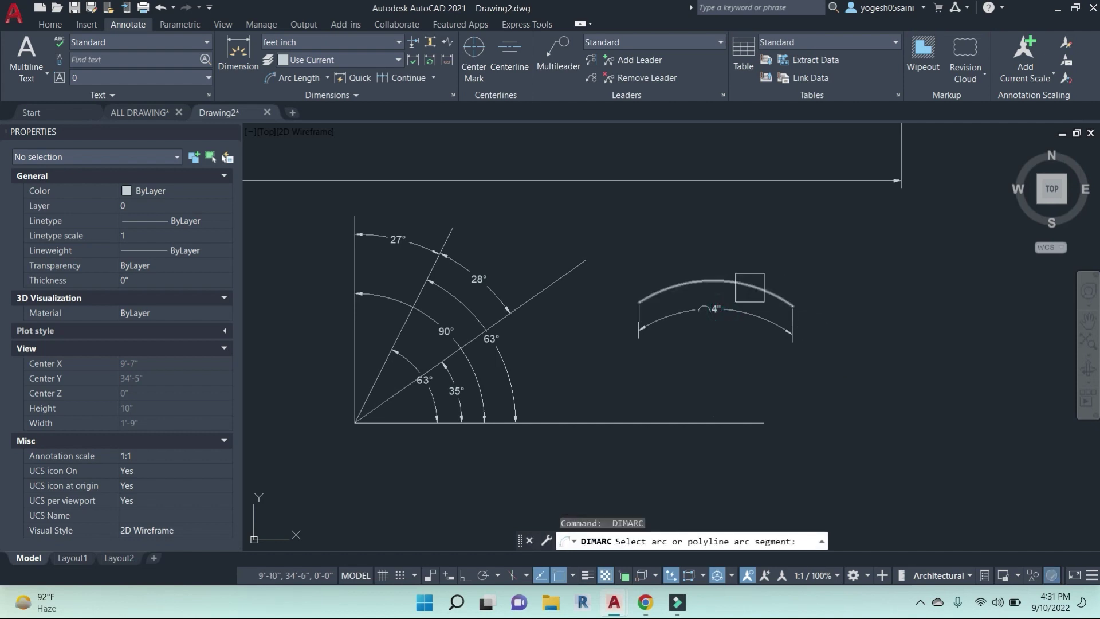
left_click(744, 286)
left_click(779, 261)
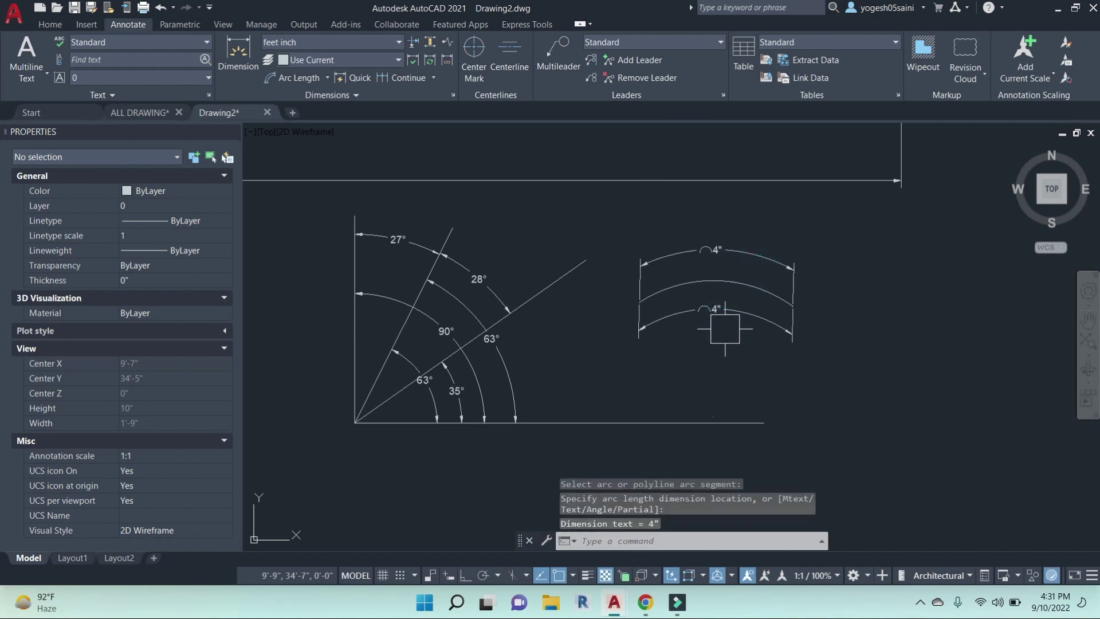
left_click(328, 78)
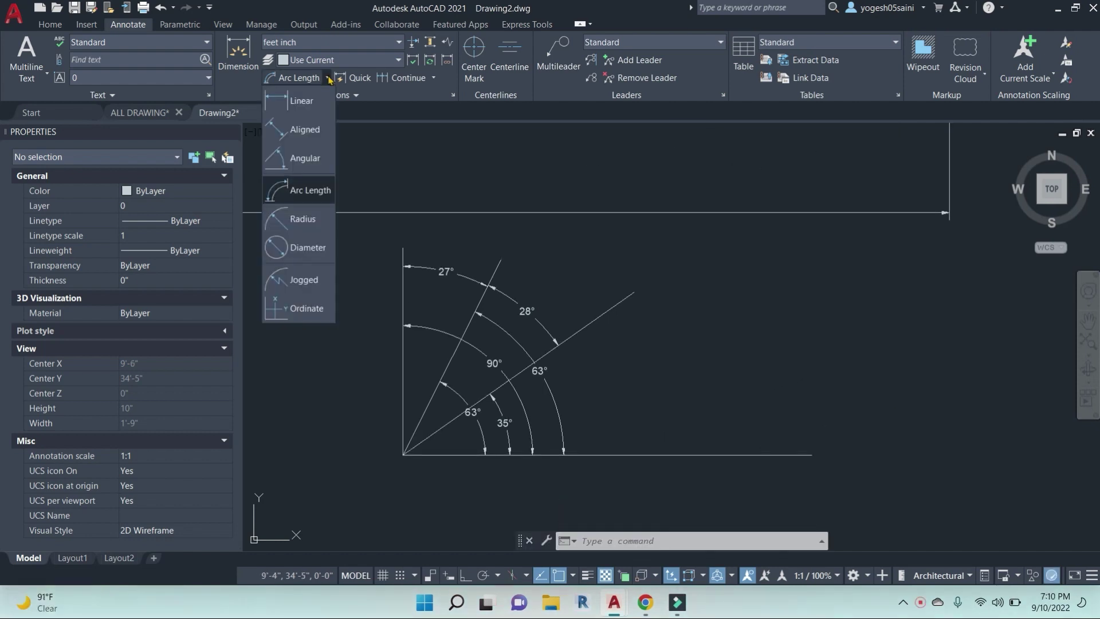
left_click(305, 228)
scroll(760, 366, "down", 3)
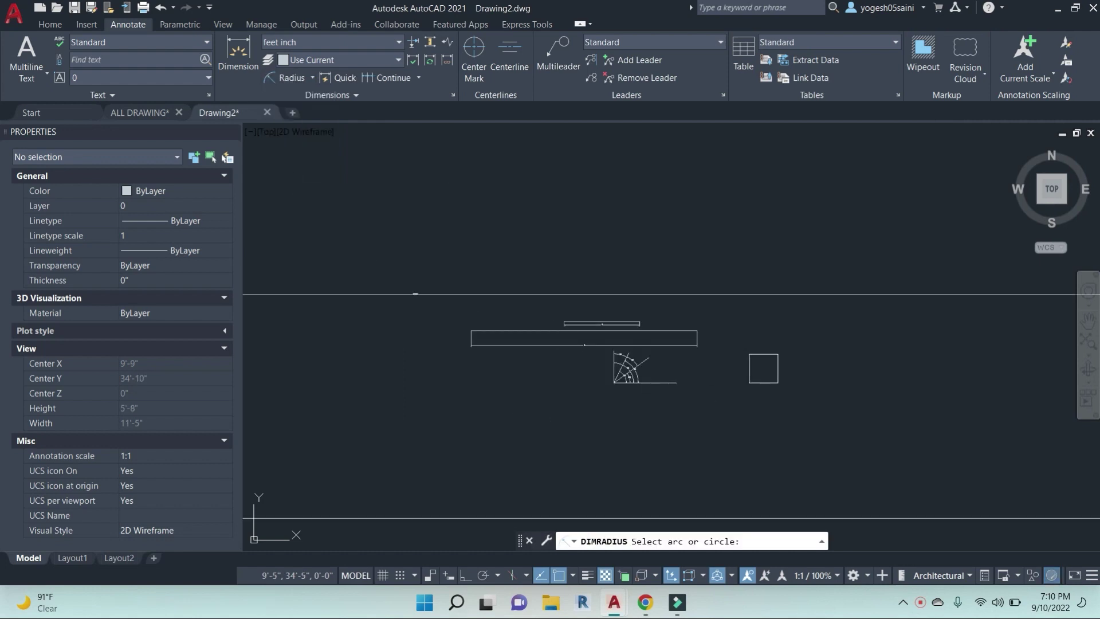
key("Escape")
key("Escape")
Draw a circle with a radius of about 10" in the empty area to the right of the dimensioned lines.
type("c")
key("Return")
scroll(675, 354, "up", 2)
left_click(724, 385)
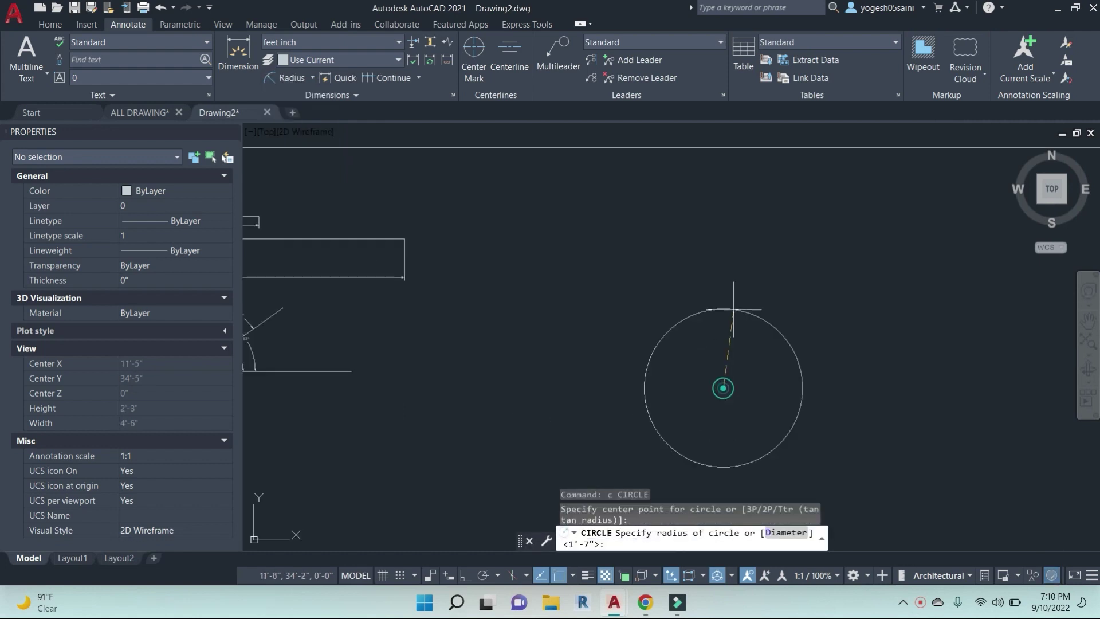
scroll(768, 238, "down", 1)
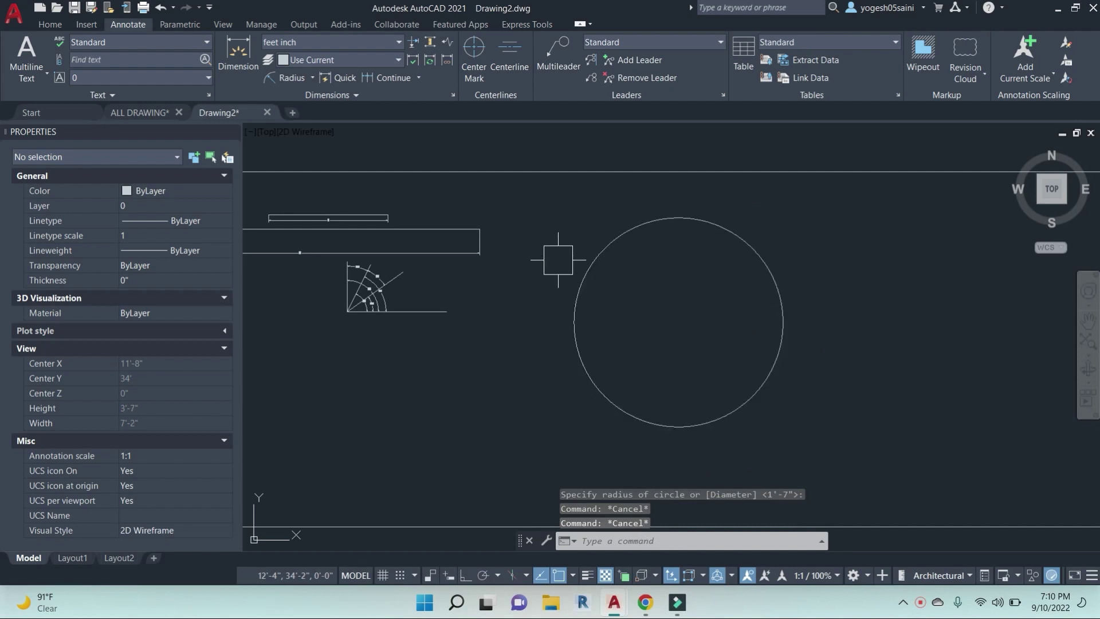
Add a radius dimension (DRA) to the circle's upper-left edge, with its text inside the circle.
type("dra")
key("Return")
left_click(590, 261)
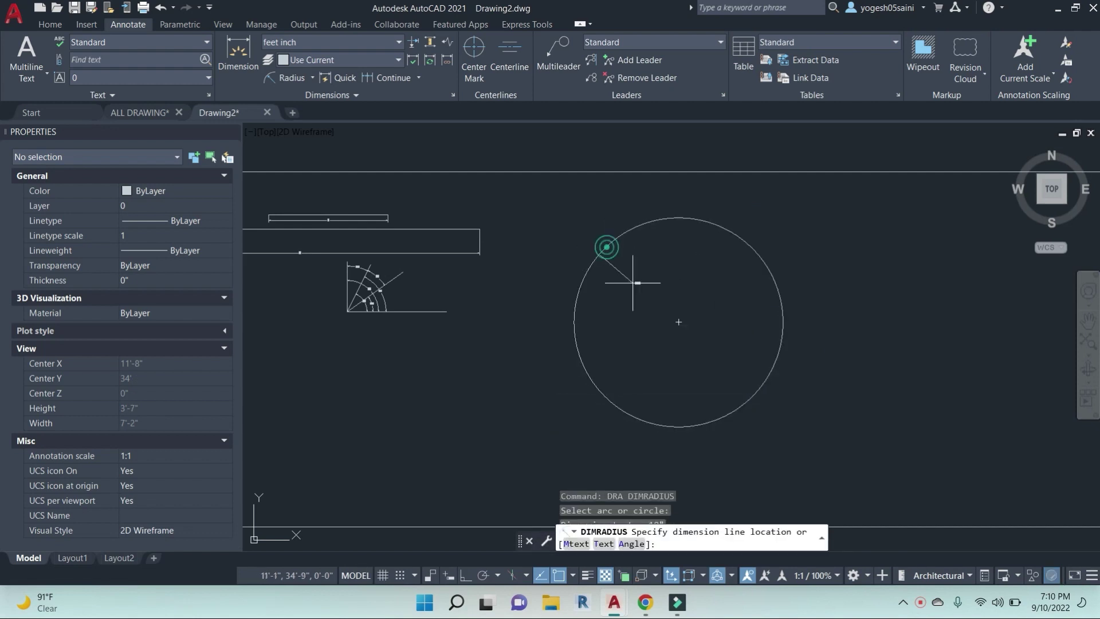
scroll(633, 282, "up", 5)
left_click(643, 270)
scroll(643, 270, "down", 5)
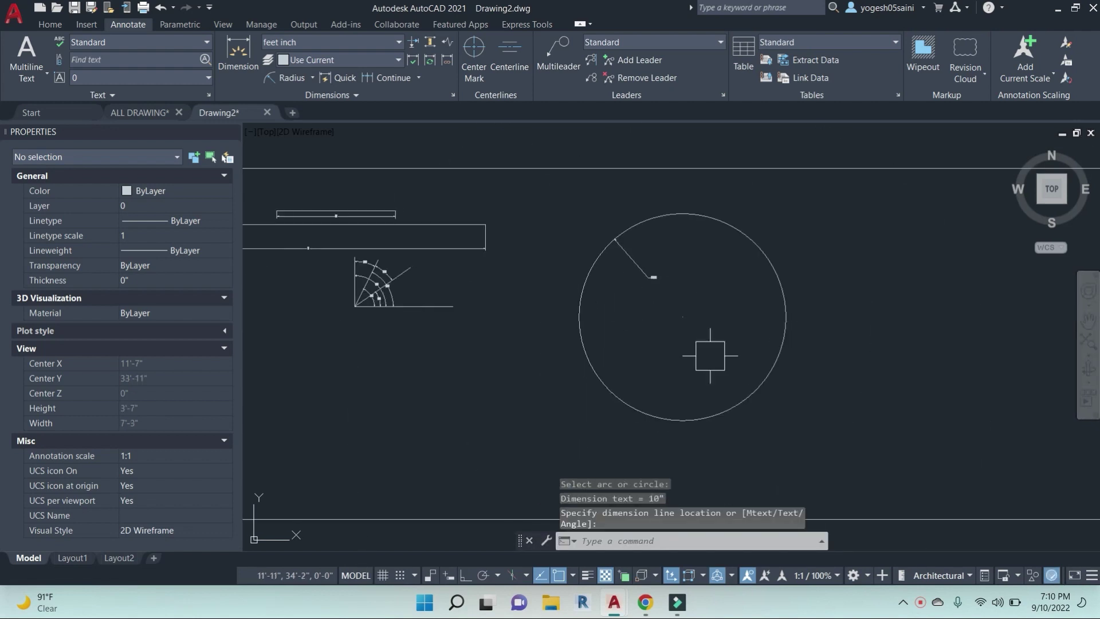
Add a diameter dimension to the circle's upper-right edge, with its text inside the circle.
middle_click_drag(710, 355, 669, 328)
left_click(313, 80)
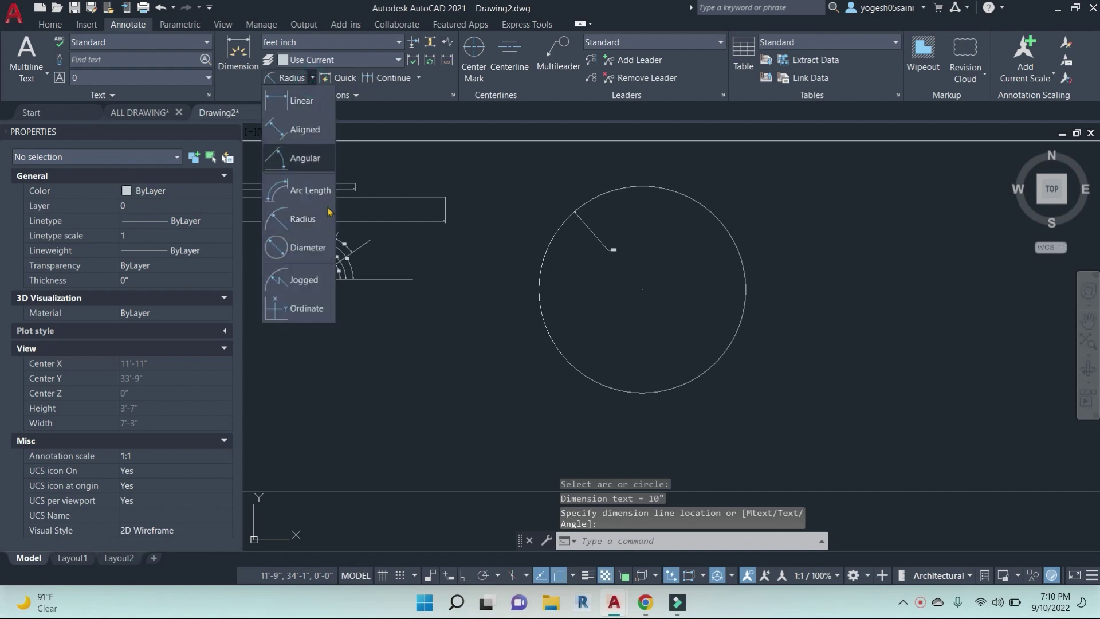
left_click(301, 247)
left_click(704, 231)
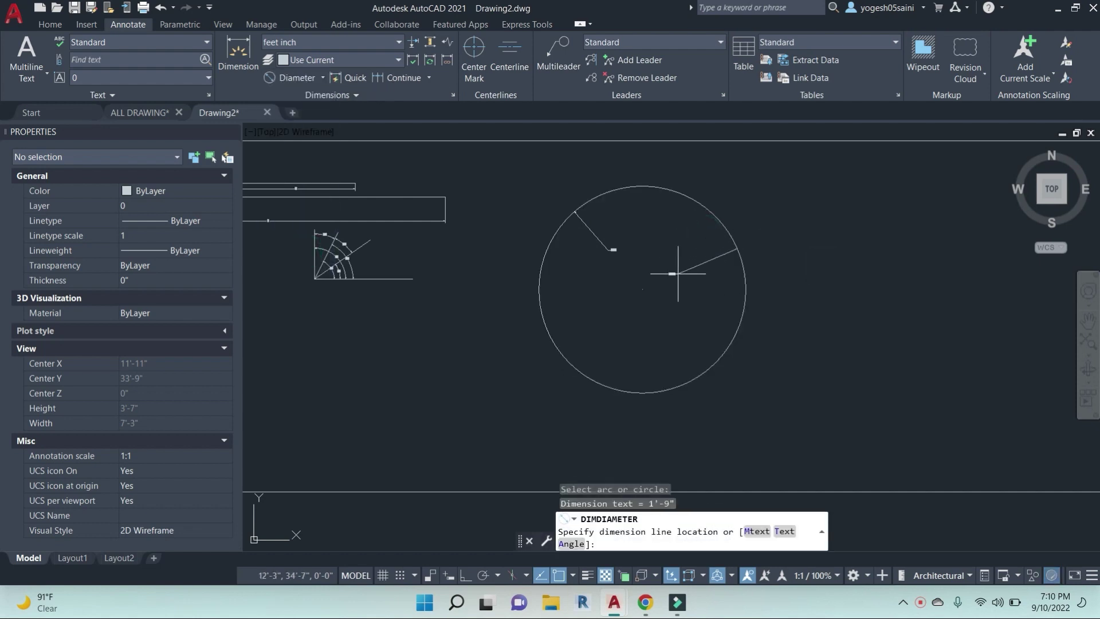
left_click(676, 273)
scroll(659, 274, "up", 4)
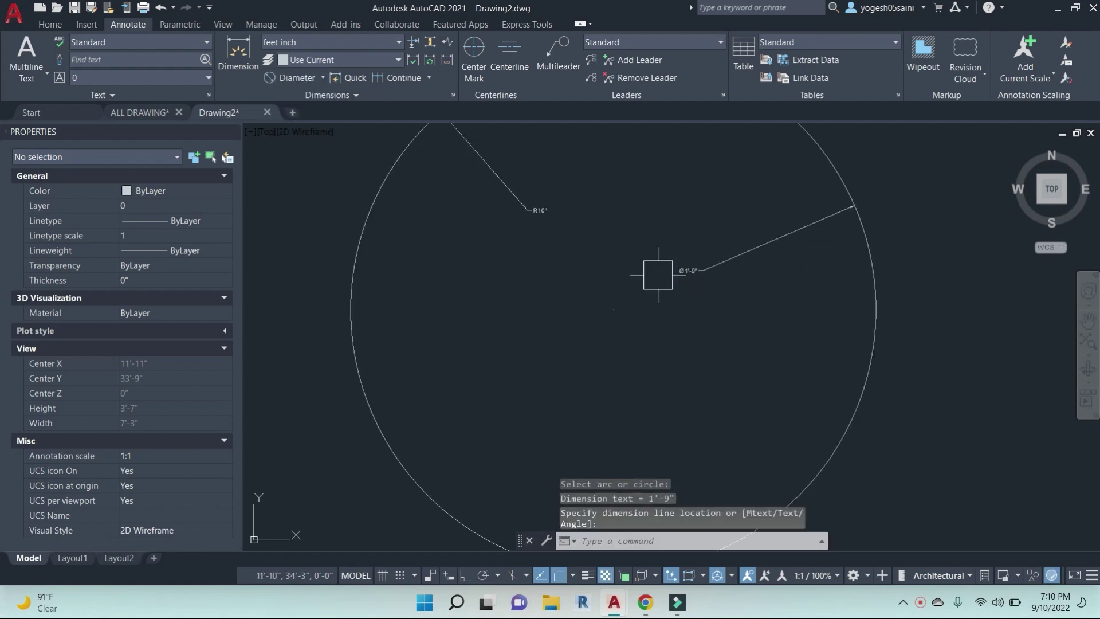
Add a jogged radius dimension to the circle's right edge, using the circle's center as the center location override.
left_click(323, 78)
left_click(303, 280)
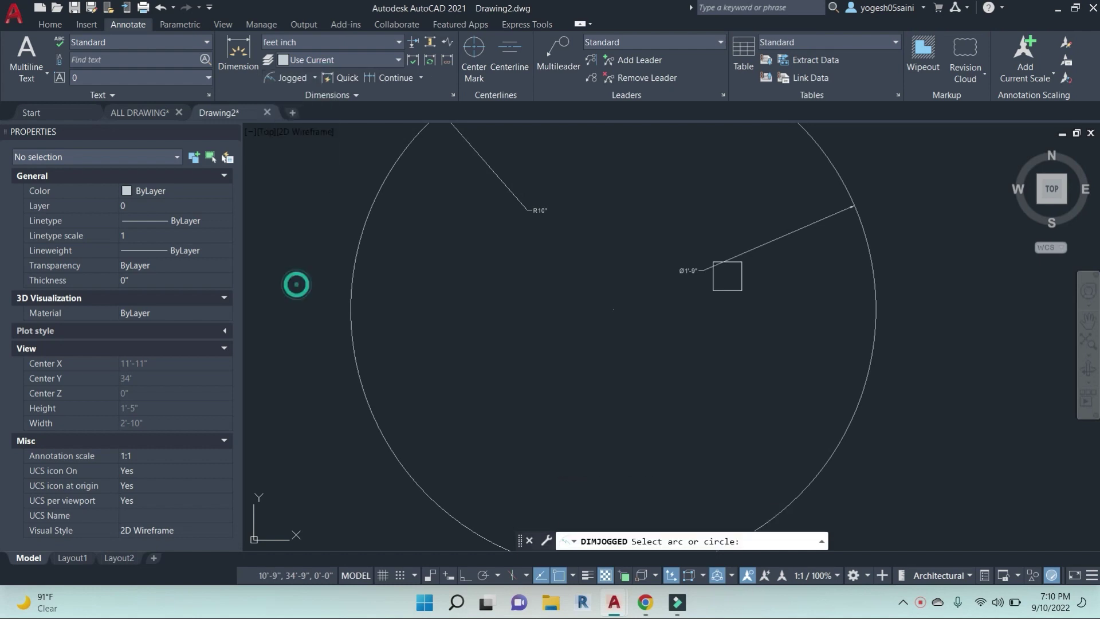
scroll(791, 287, "down", 4)
left_click(812, 292)
scroll(744, 300, "up", 5)
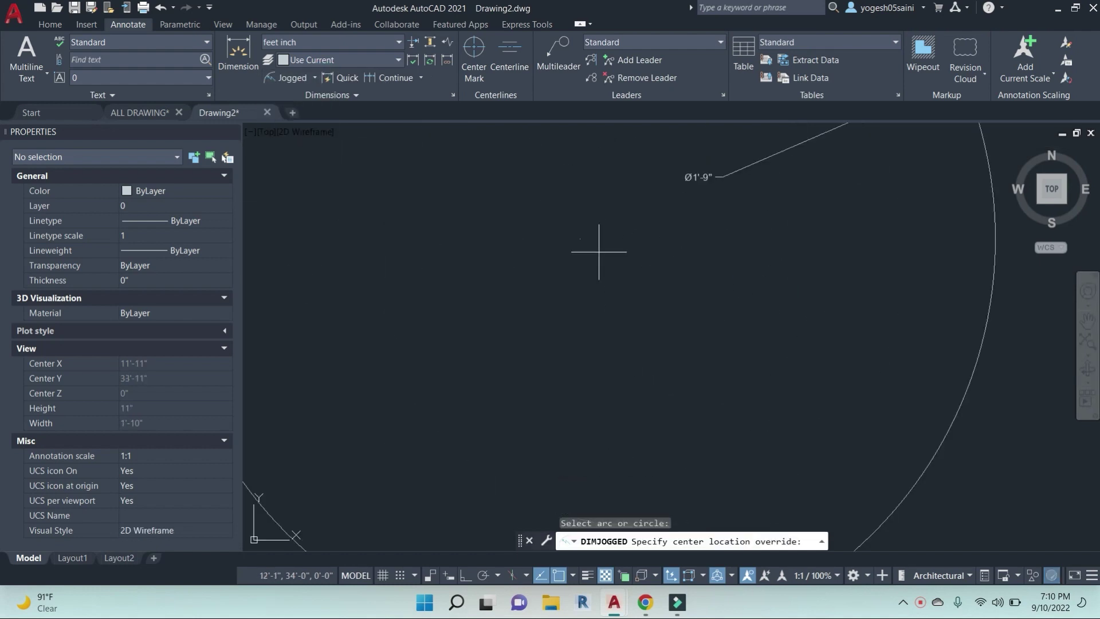
left_click(580, 237)
left_click(747, 261)
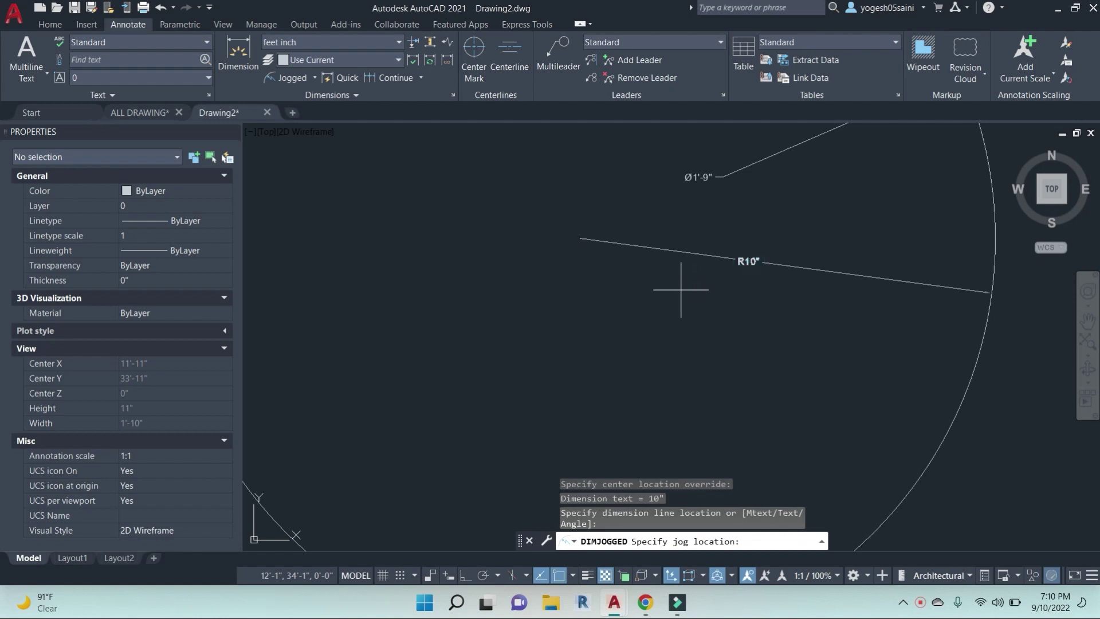
left_click(679, 266)
scroll(618, 270, "up", 2)
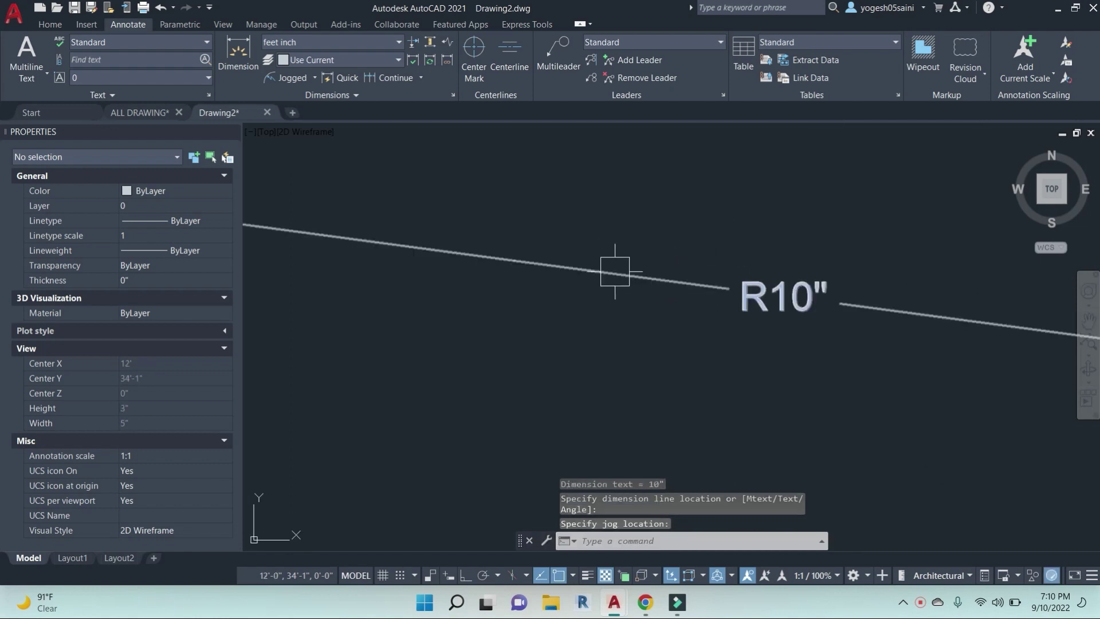
scroll(780, 429, "down", 4)
Add a jogged radius dimension to the circle with its center location override placed above and left of the circle, outside the rectangles.
key("Return")
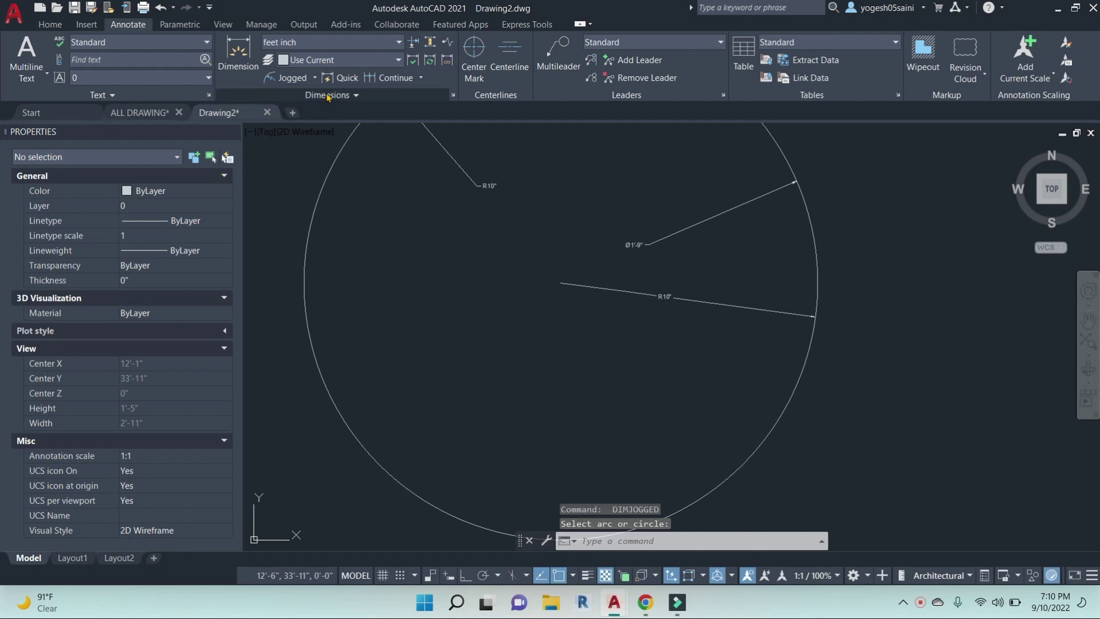
left_click(314, 77)
left_click(303, 280)
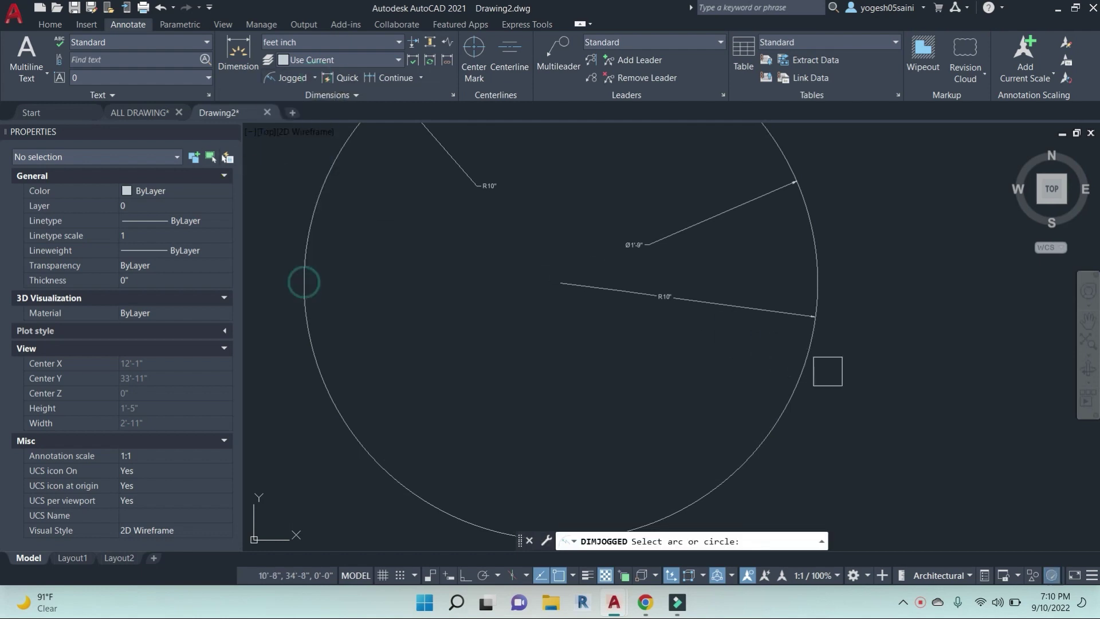
left_click(795, 381)
scroll(567, 289, "down", 8)
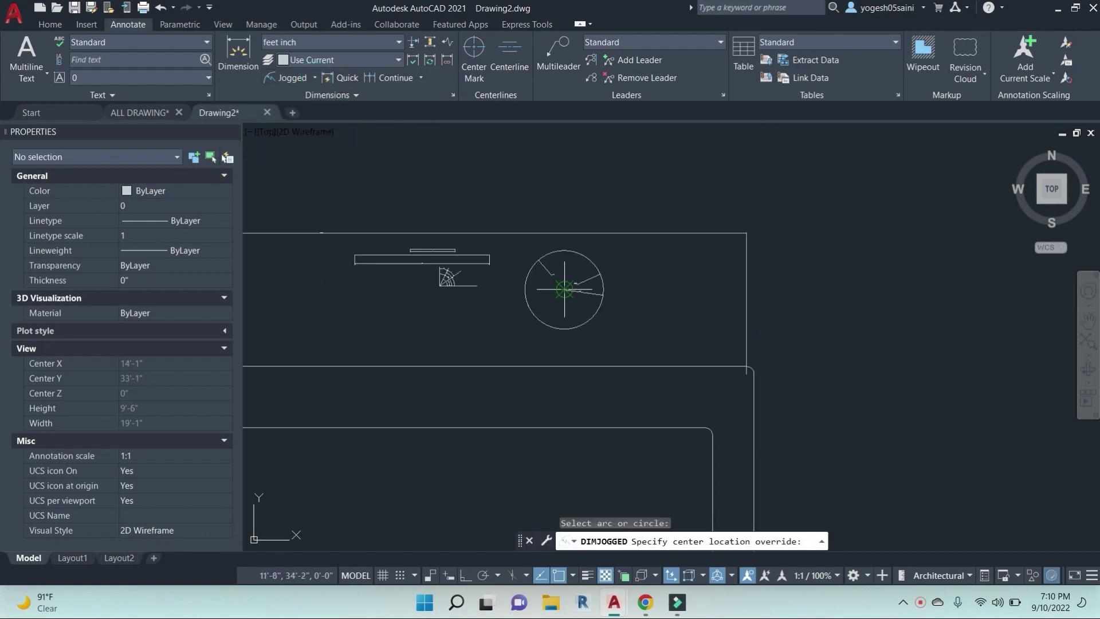
scroll(553, 293, "down", 4)
left_click(476, 198)
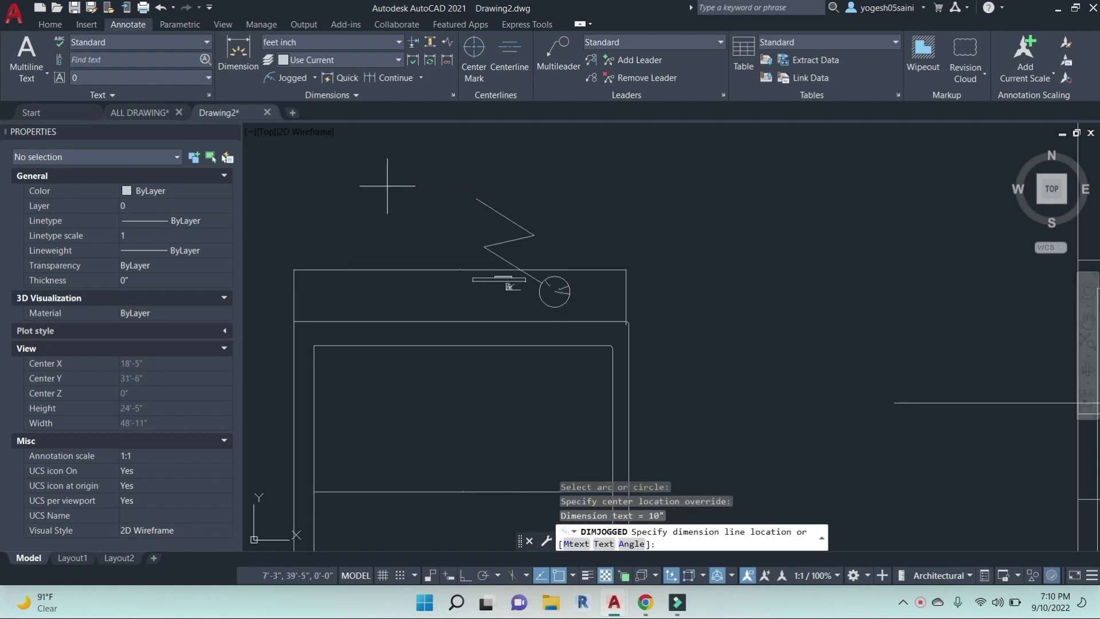
left_click(473, 215)
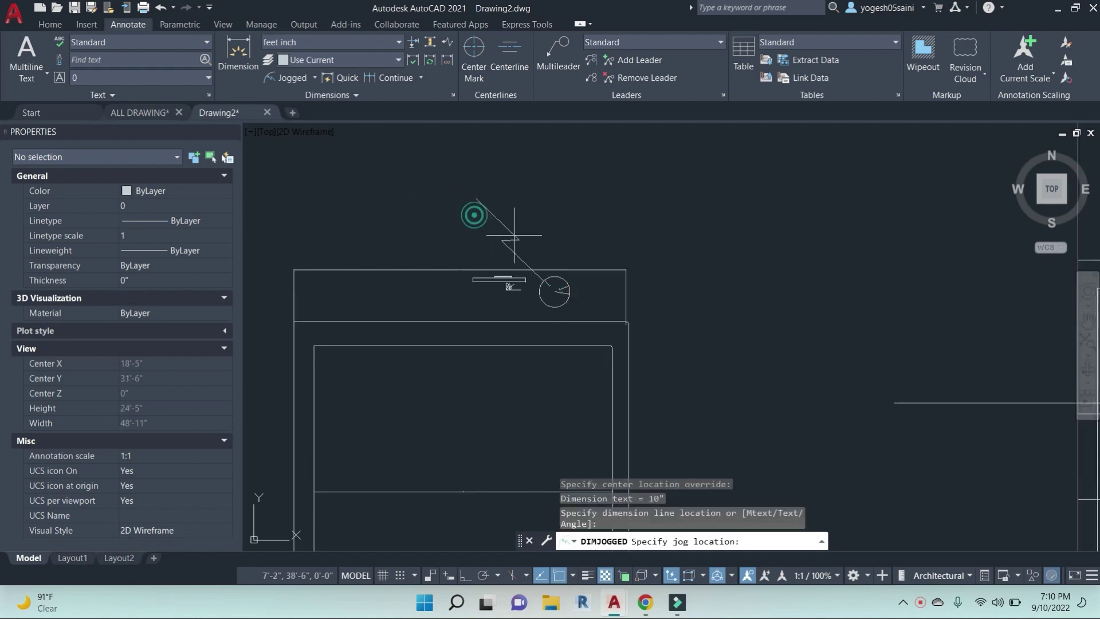
left_click(513, 223)
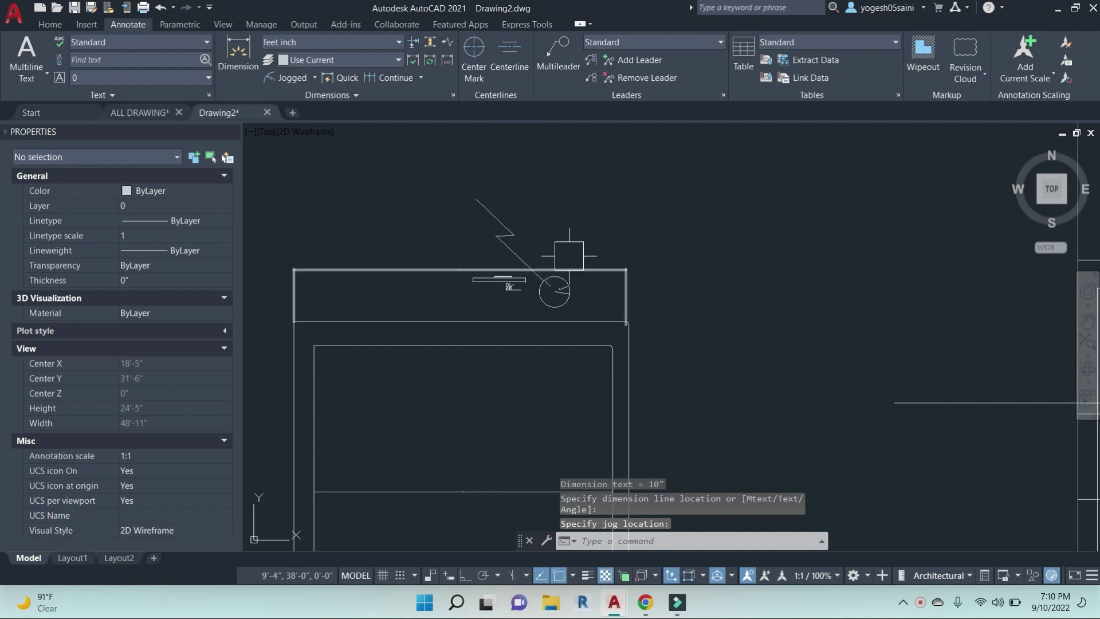
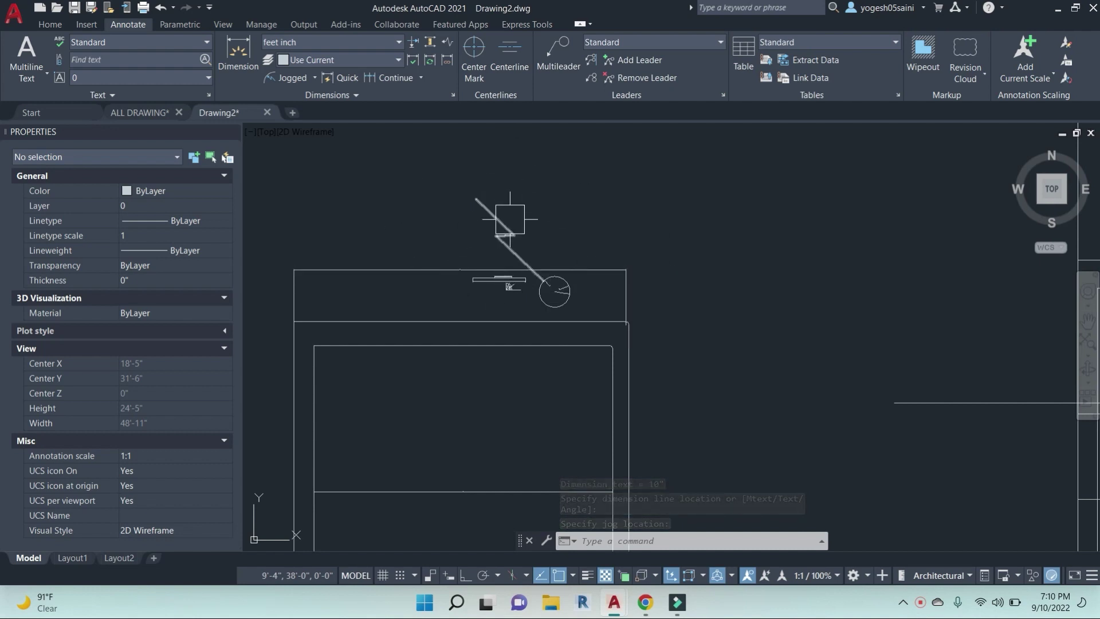
left_click(319, 77)
left_click(295, 308)
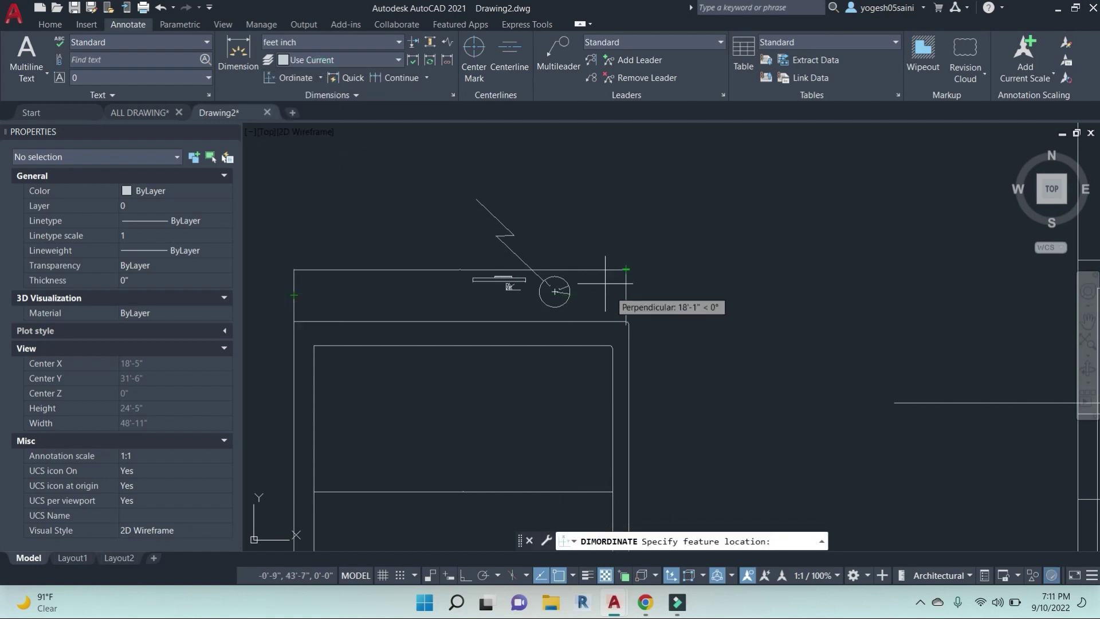
scroll(604, 283, "up", 5)
middle_click_drag(498, 287, 737, 373)
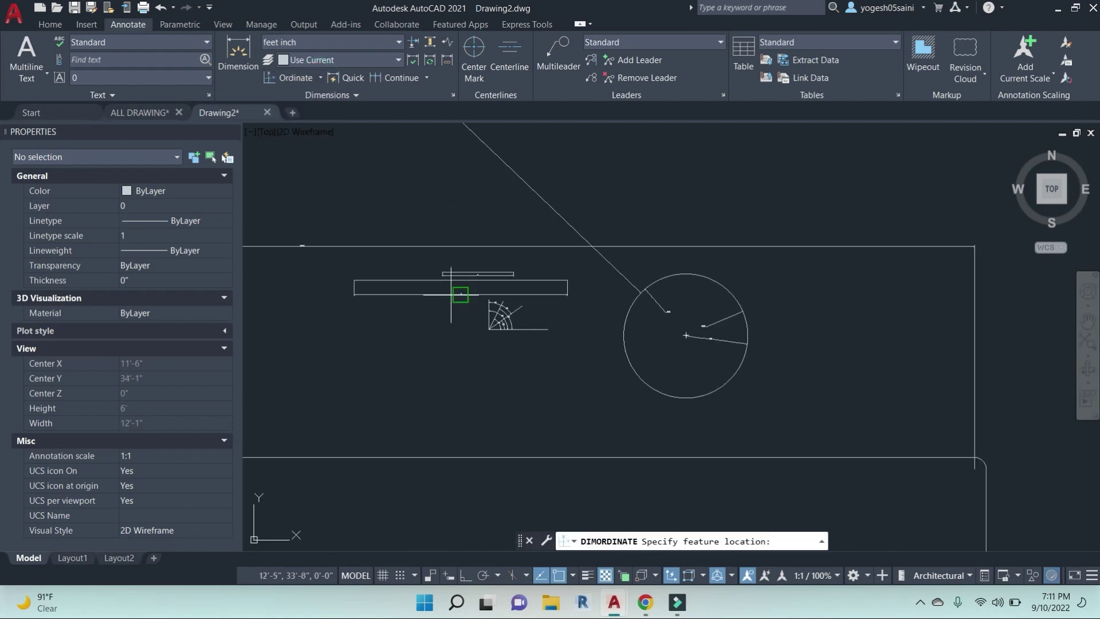
scroll(535, 299, "up", 2)
key("Escape")
Draw a single, slightly downward-sloping line in the empty area above and right of the dimensioned circle.
type("l")
key("Return")
scroll(813, 384, "down", 4)
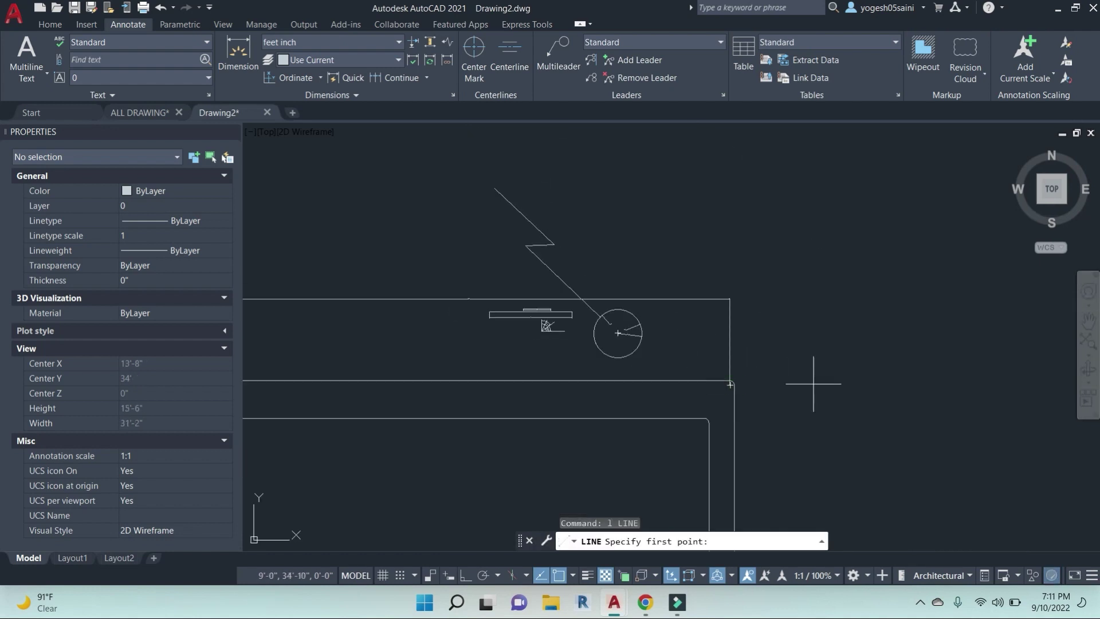
middle_click_drag(814, 384, 680, 418)
left_click(643, 265)
left_click(860, 274)
key("Escape")
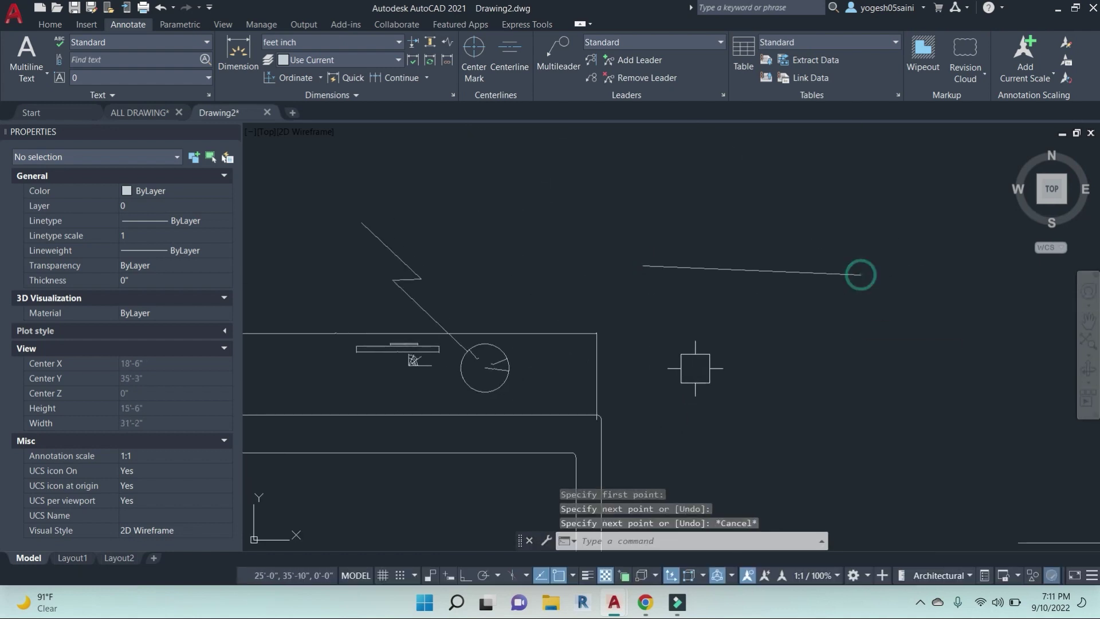
scroll(637, 244, "up", 4)
key("Escape")
key("Escape")
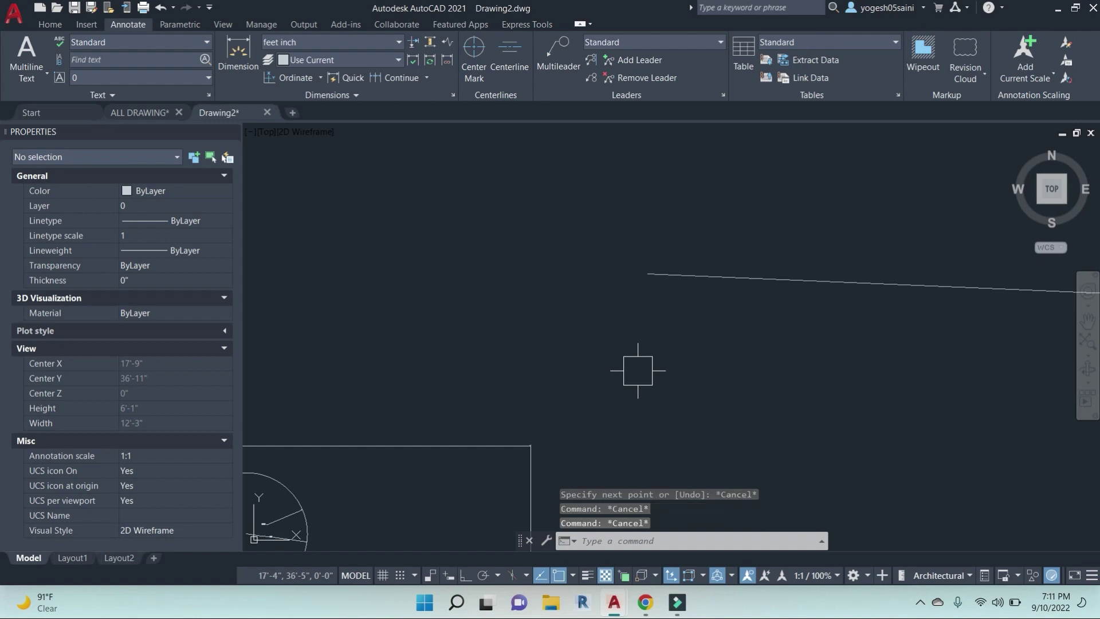
Place a point object just above and left of the sloping line's left end.
type("po")
key("Return")
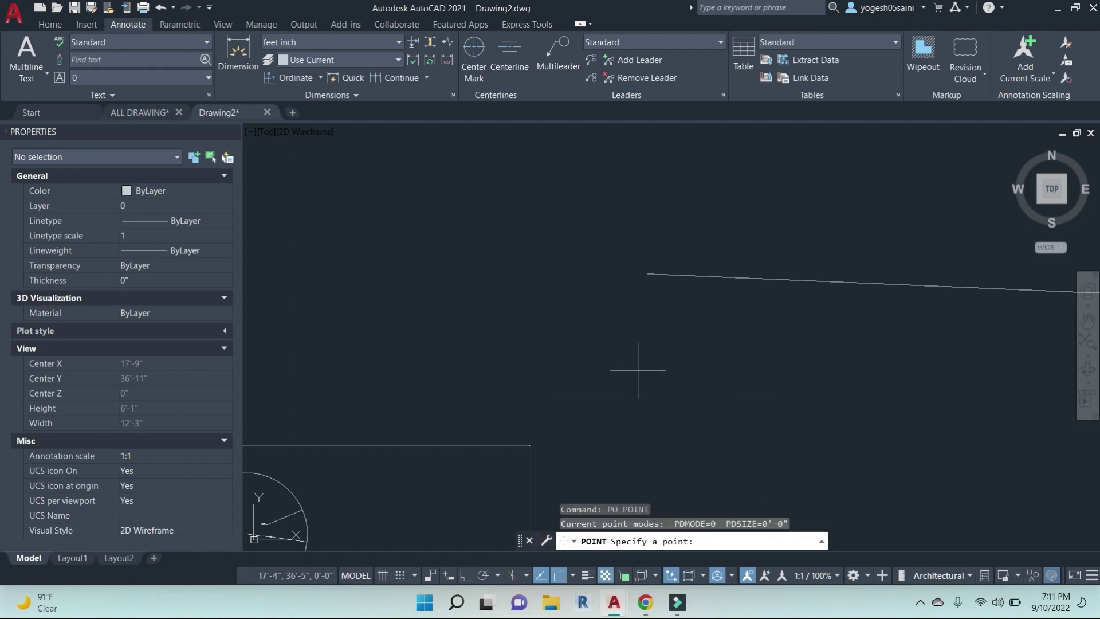
left_click(574, 235)
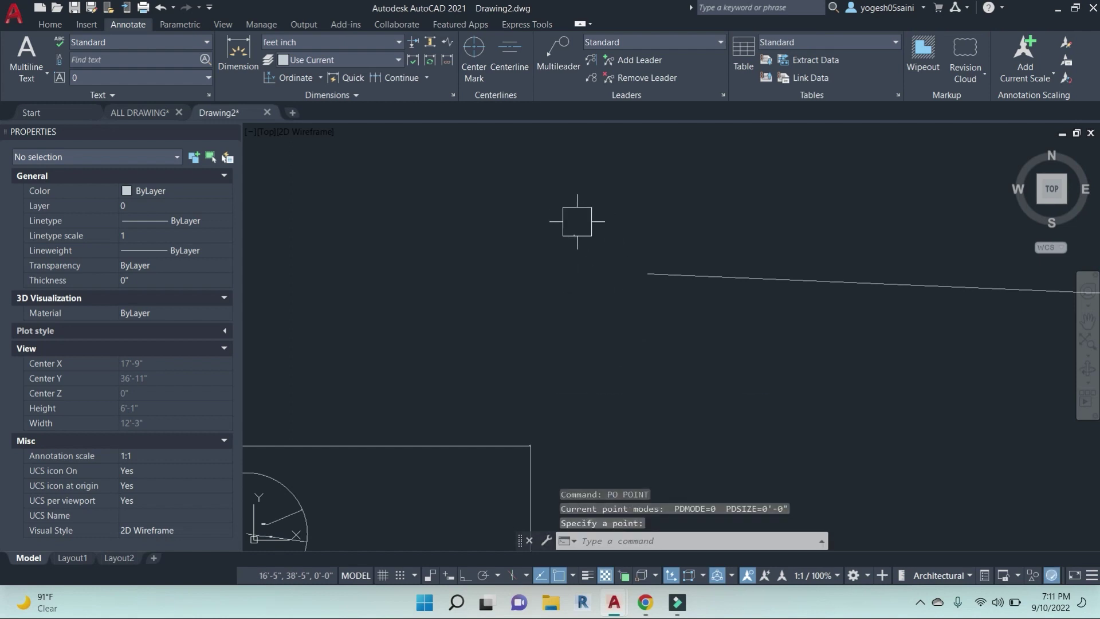
left_click(575, 230)
key("Escape")
key("Escape")
Set the point style to a circle with an X through it, sized relative to the screen.
type("ddpt")
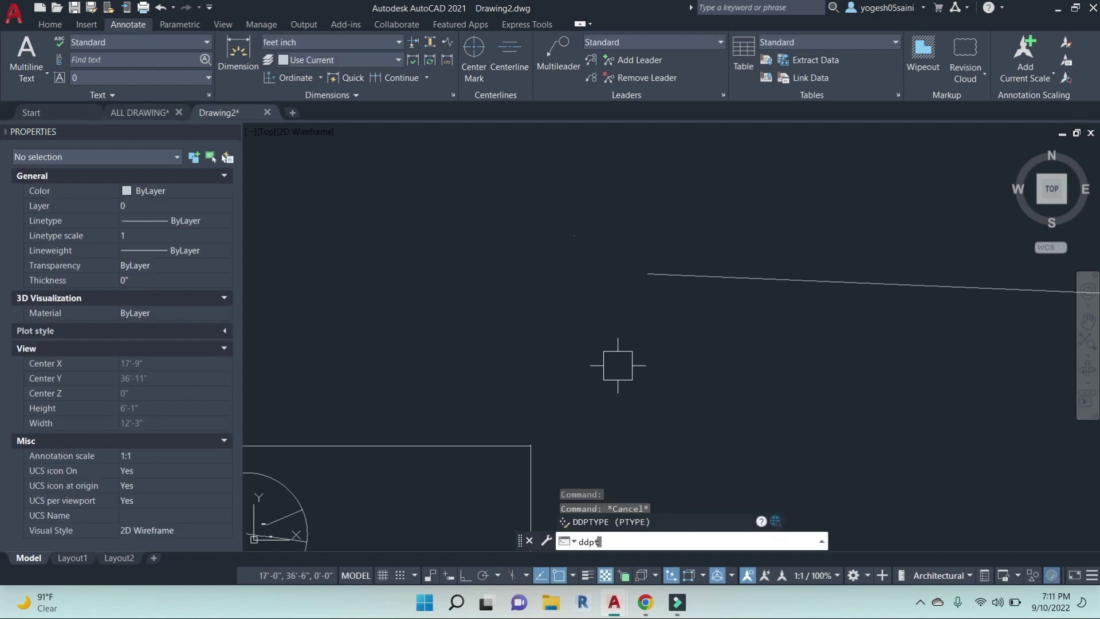
key("Return")
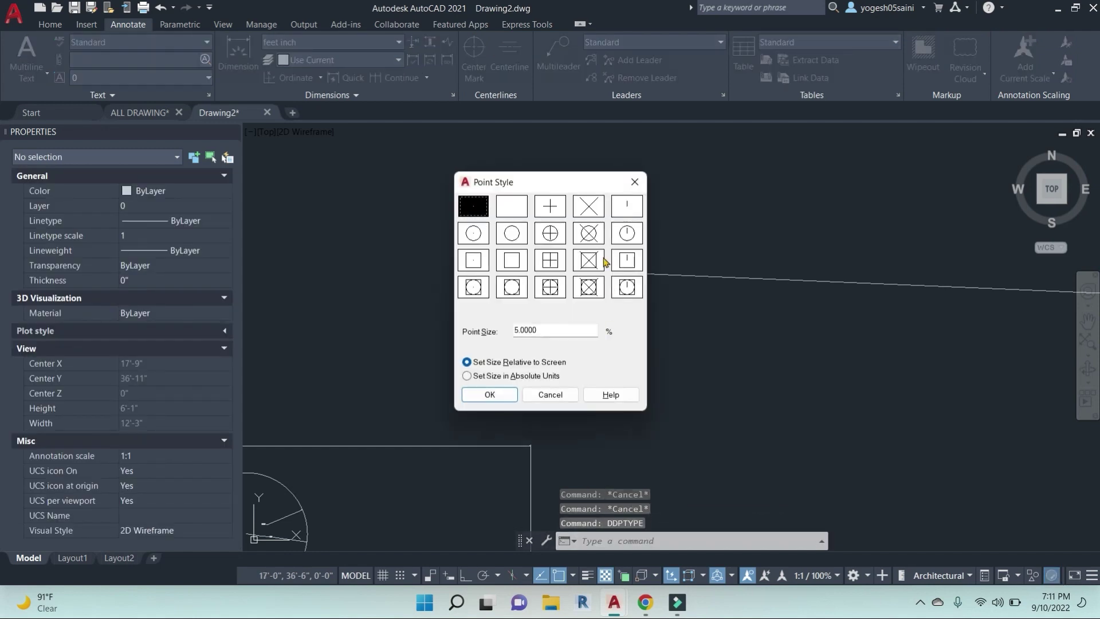
left_click(490, 395)
Place a second point slightly above and to the right of the first point.
scroll(576, 257, "up", 4)
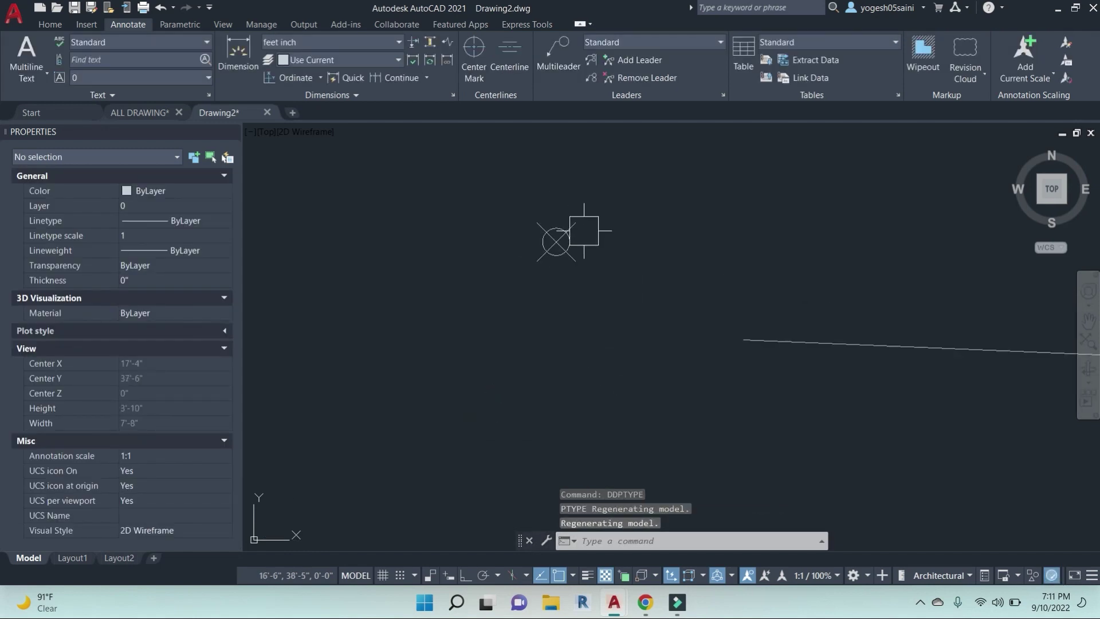
type("po")
key("Return")
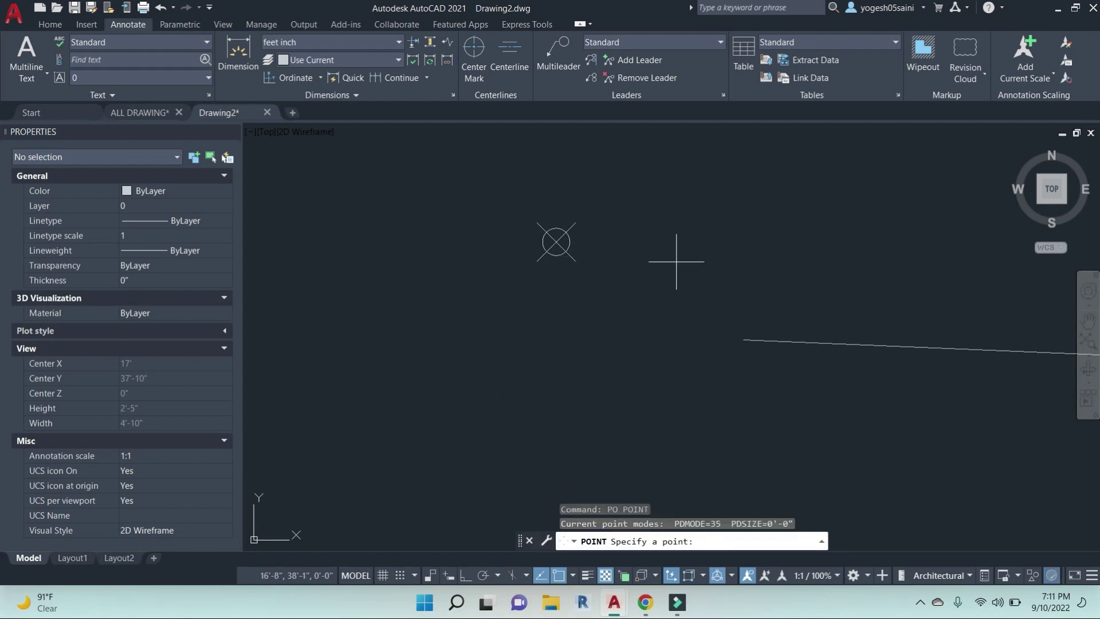
left_click(712, 209)
Add a Y ordinate dimension to the second point, with its leader running horizontally to the left.
middle_click_drag(749, 240, 718, 266)
scroll(693, 245, "up", 4)
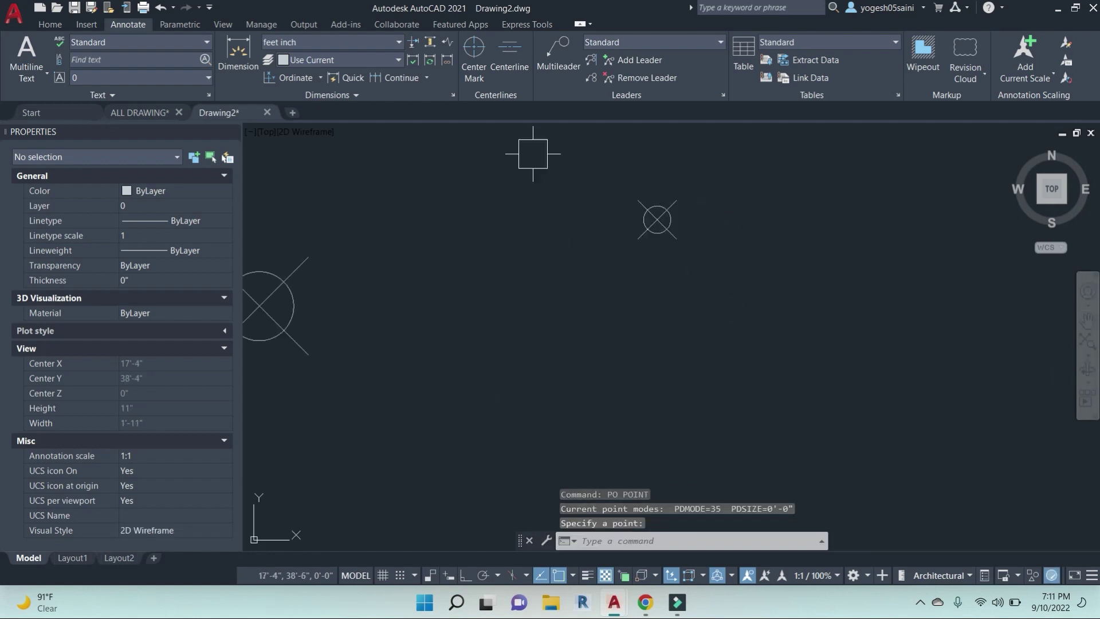
left_click(320, 77)
left_click(299, 312)
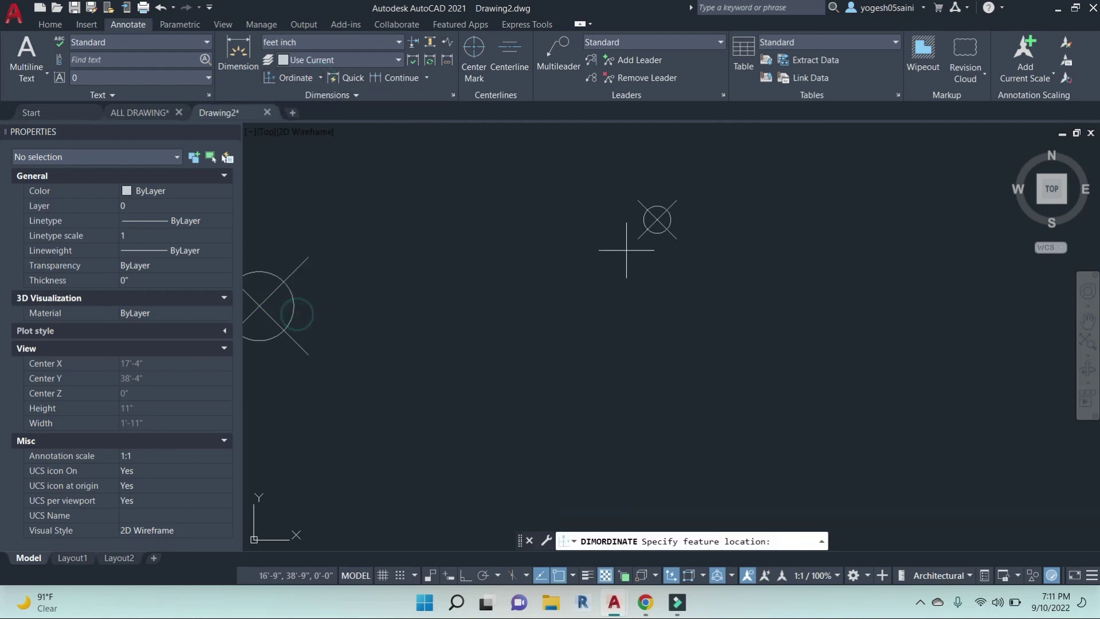
left_click(657, 219)
left_click(527, 219)
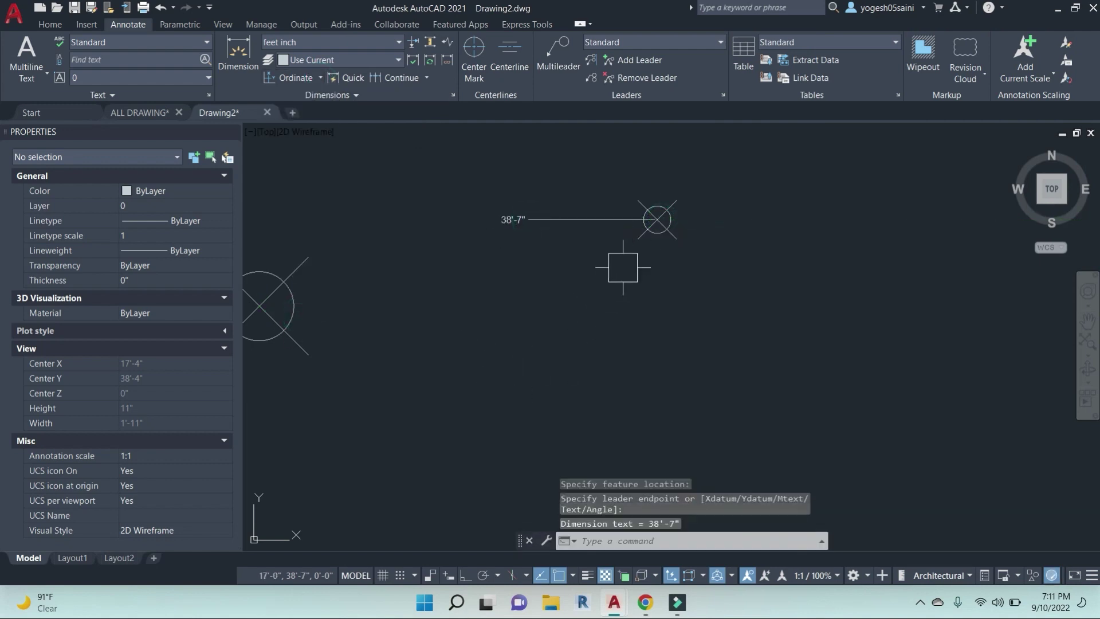
Add an X ordinate dimension to the same point, with its leader running upward.
key("Return")
left_click(657, 219)
left_click(664, 144)
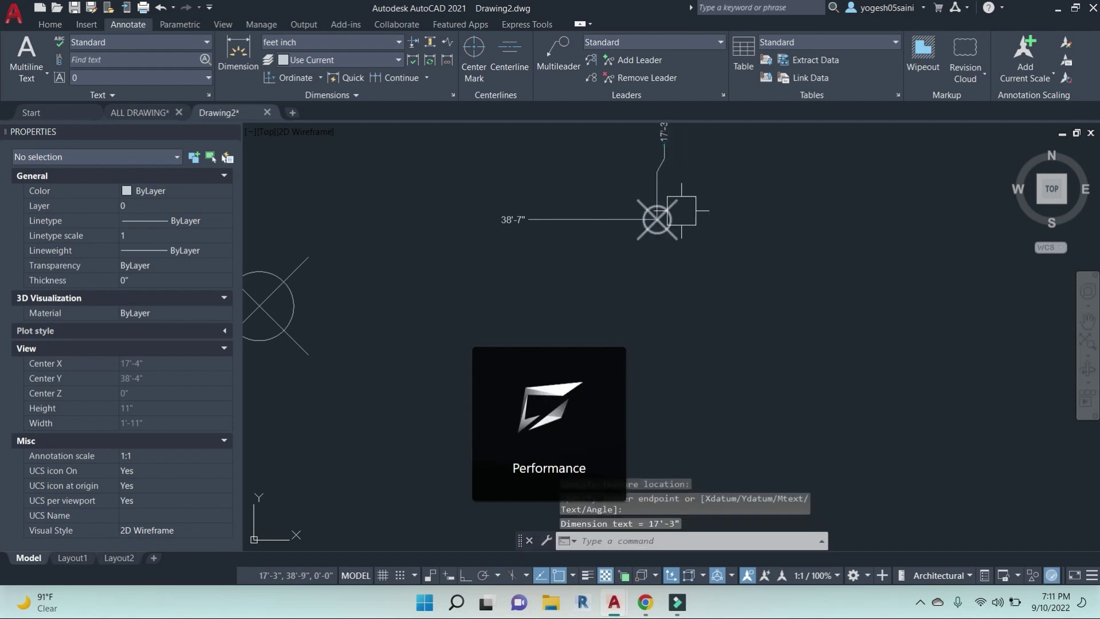
middle_click_drag(681, 210, 692, 257)
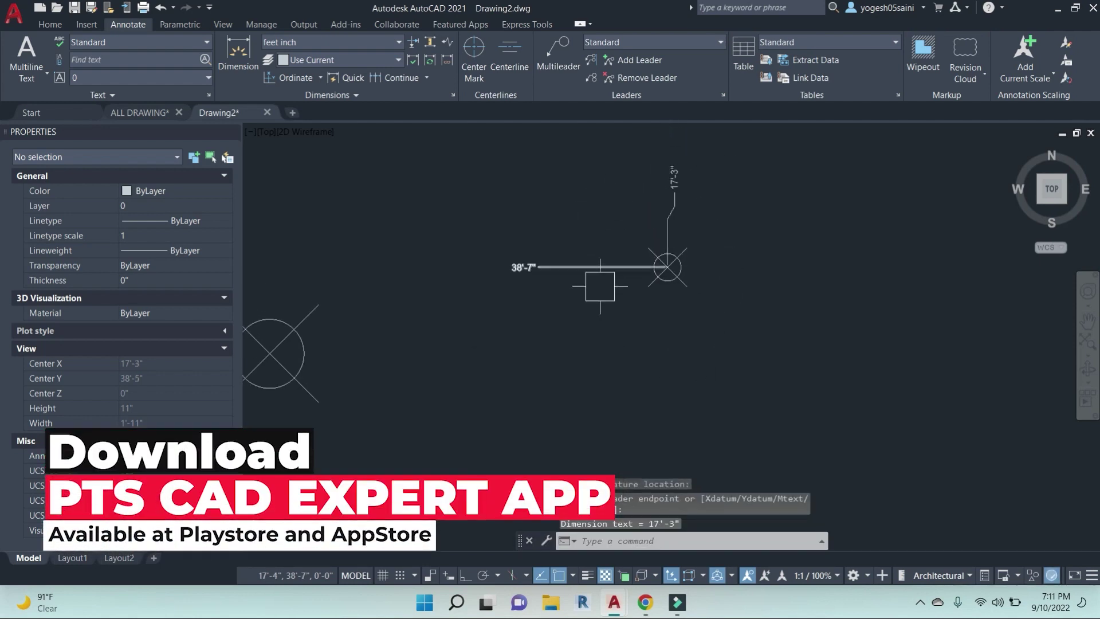
scroll(523, 204, "down", 4)
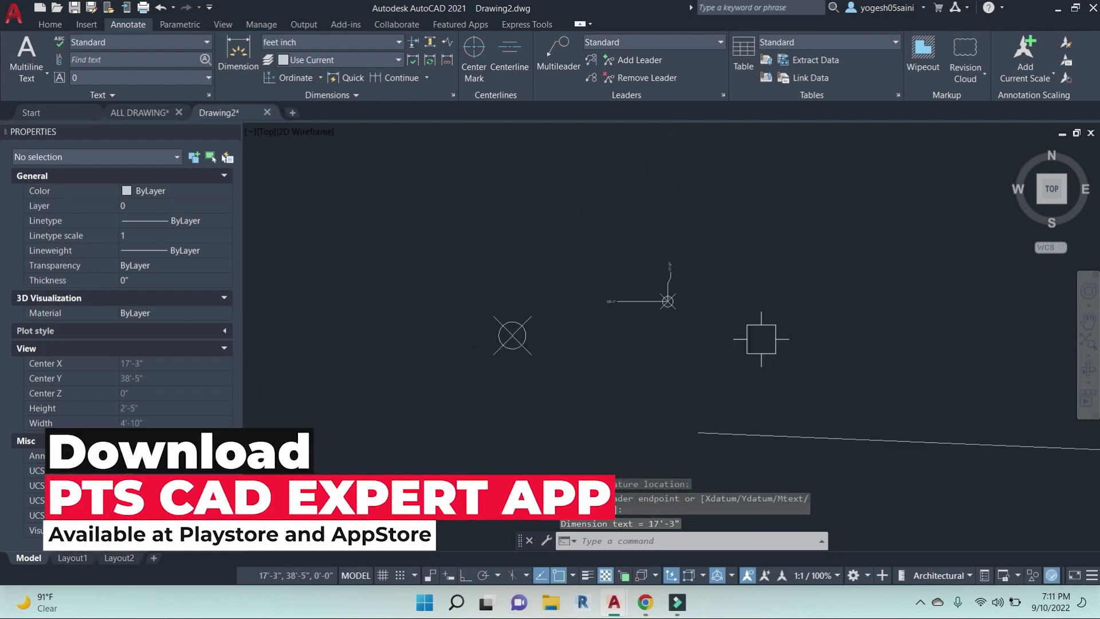
left_click(320, 78)
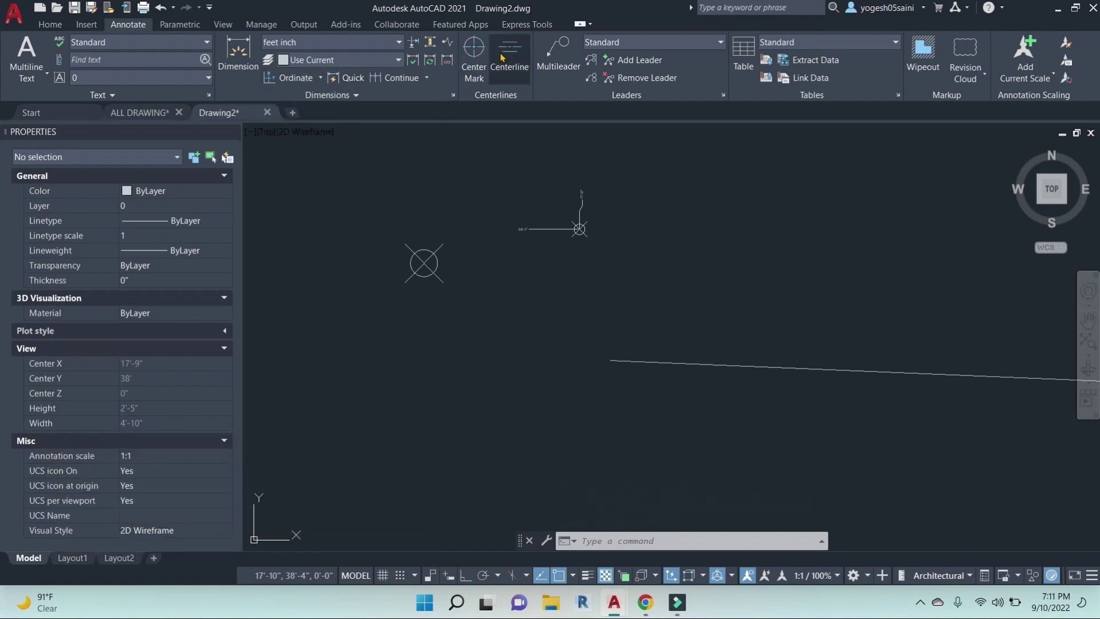
scroll(570, 280, "down", 8)
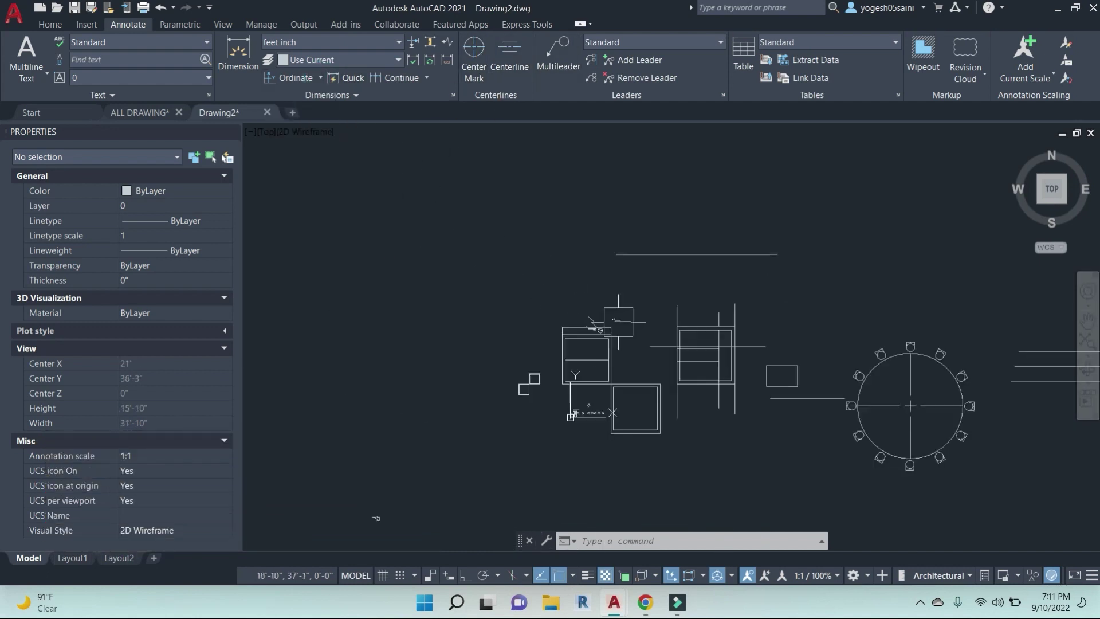
middle_click_drag(376, 518, 302, 501)
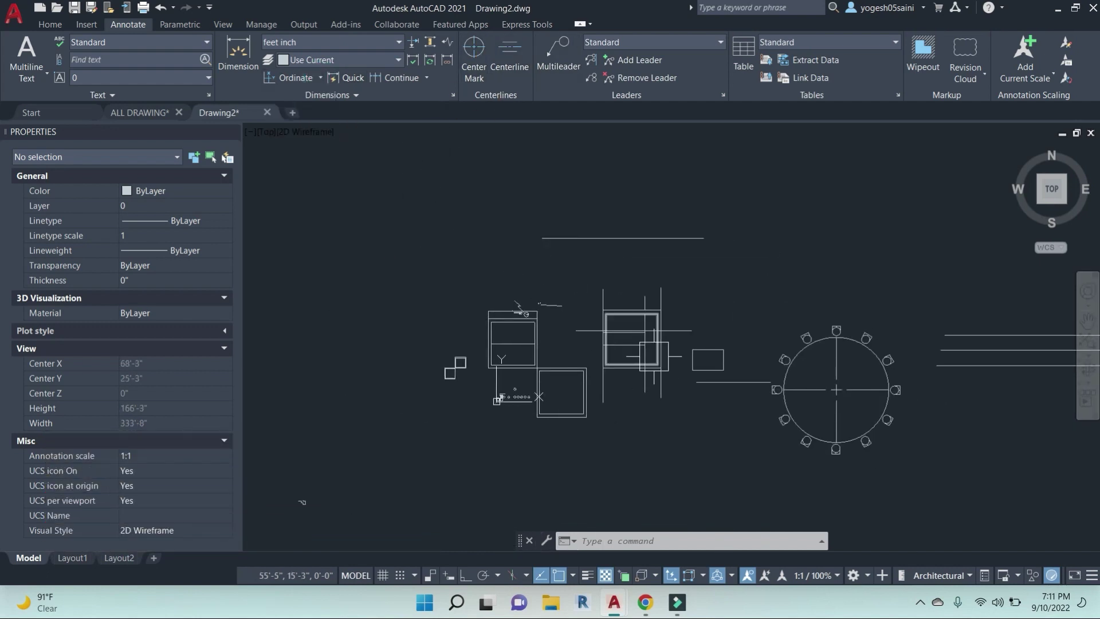
Switch to the ALL DRAWING file and move the outermost vertical dimension line farther left of the first floor plan.
left_click(154, 110)
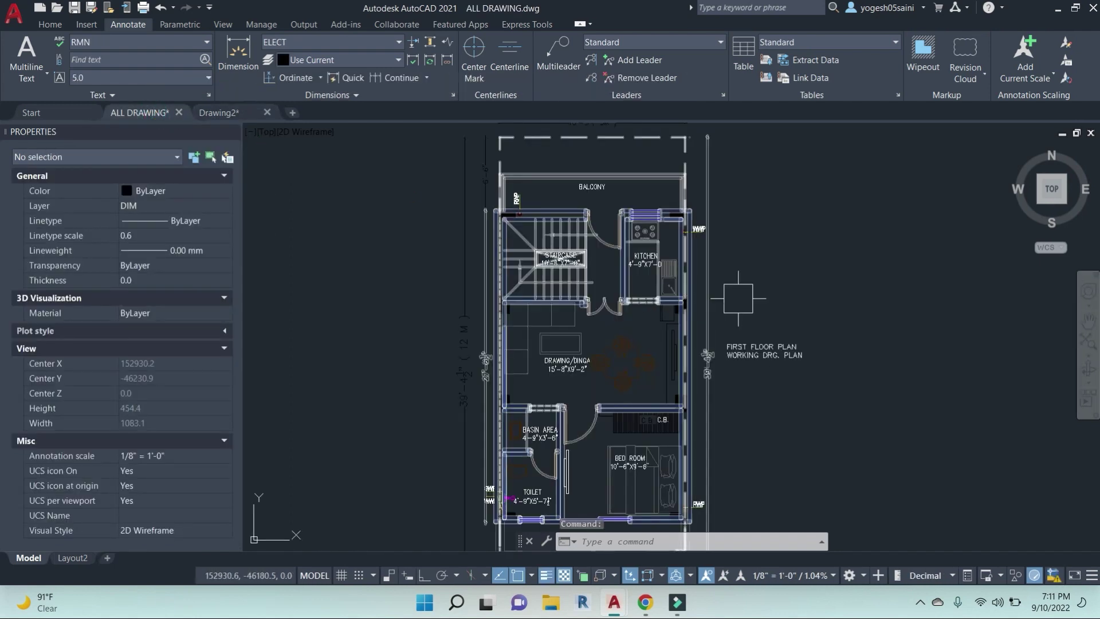
left_click(464, 191)
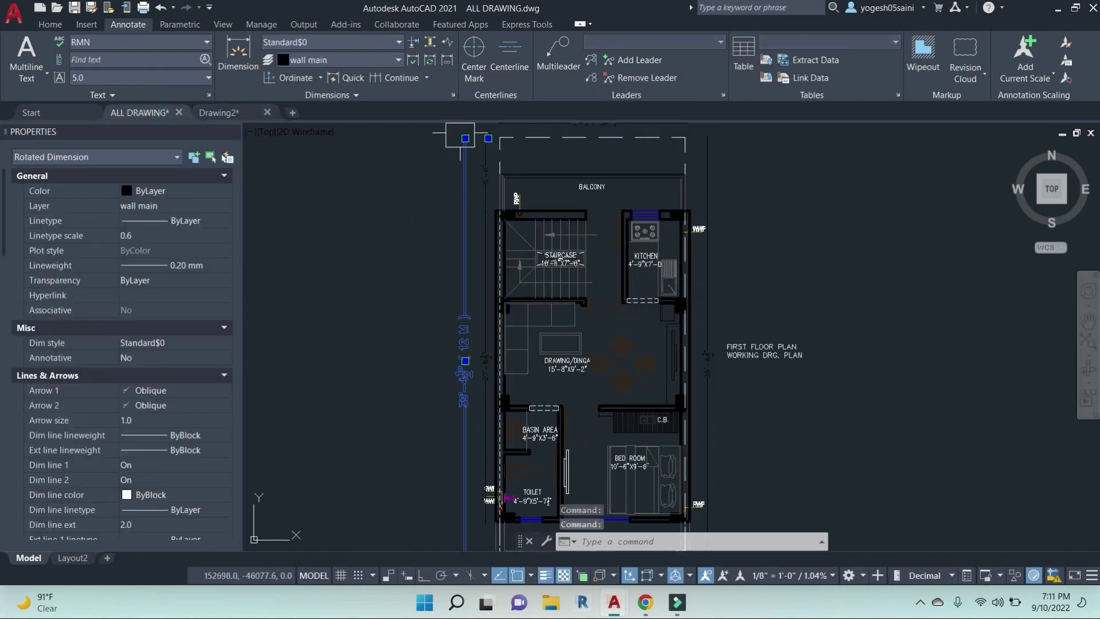
left_click(465, 138)
key("Escape")
key("Escape")
key("Escape")
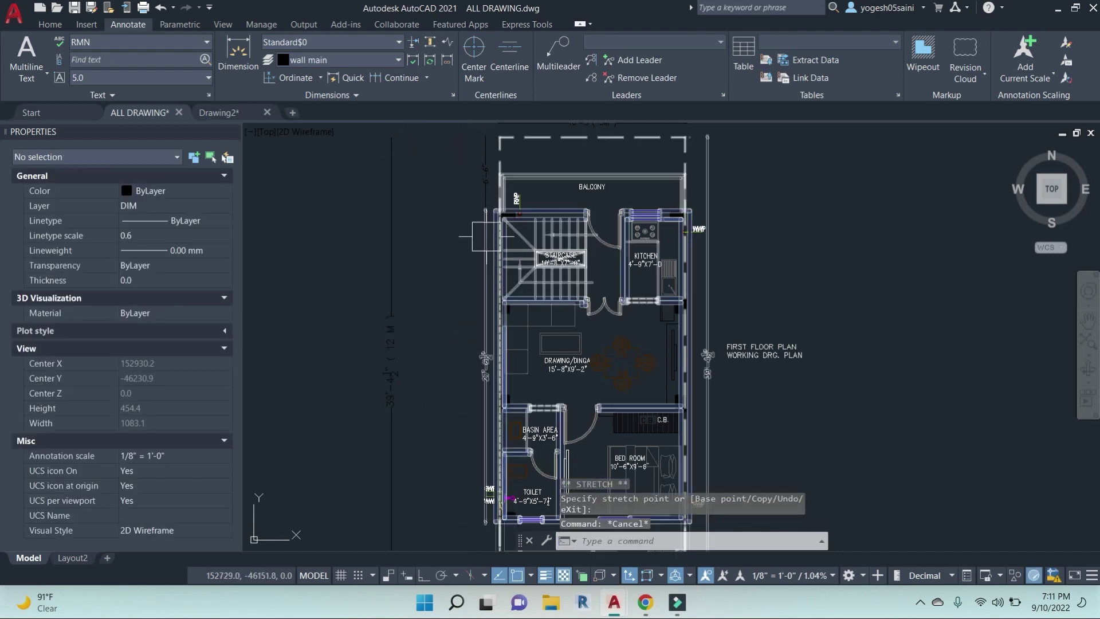
scroll(496, 235, "up", 3)
scroll(496, 234, "down", 4)
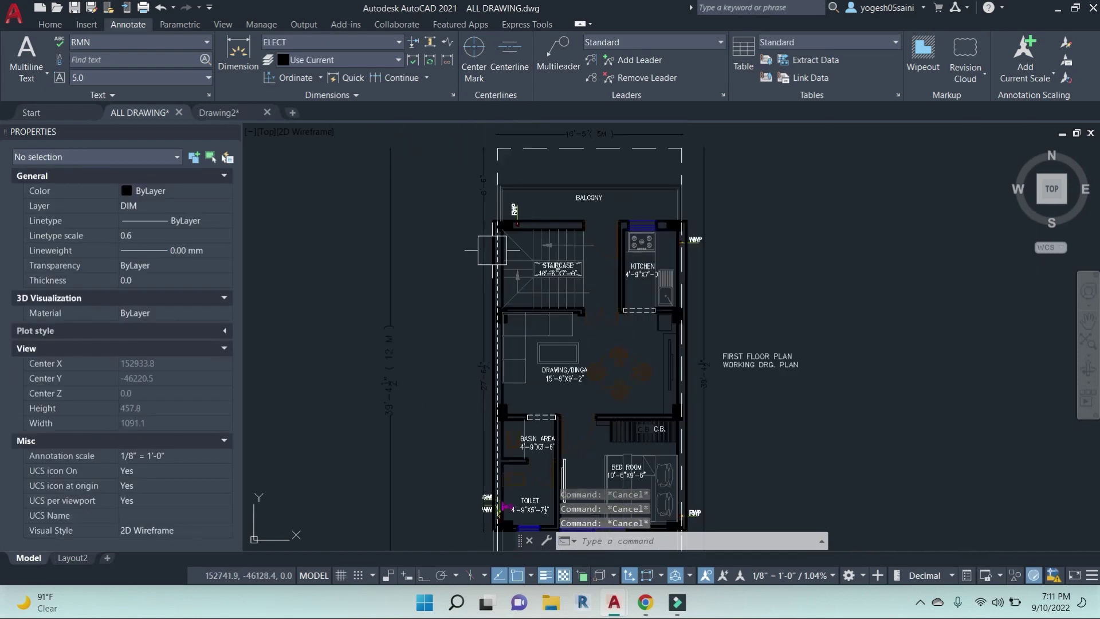
scroll(492, 250, "down", 2)
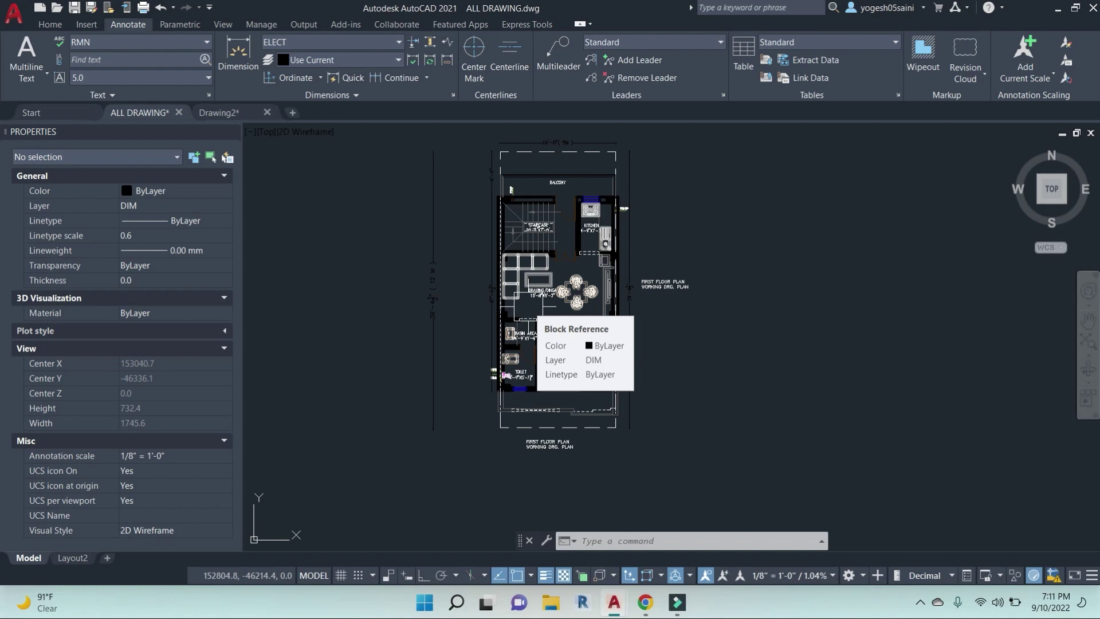
middle_click_drag(763, 367, 704, 364)
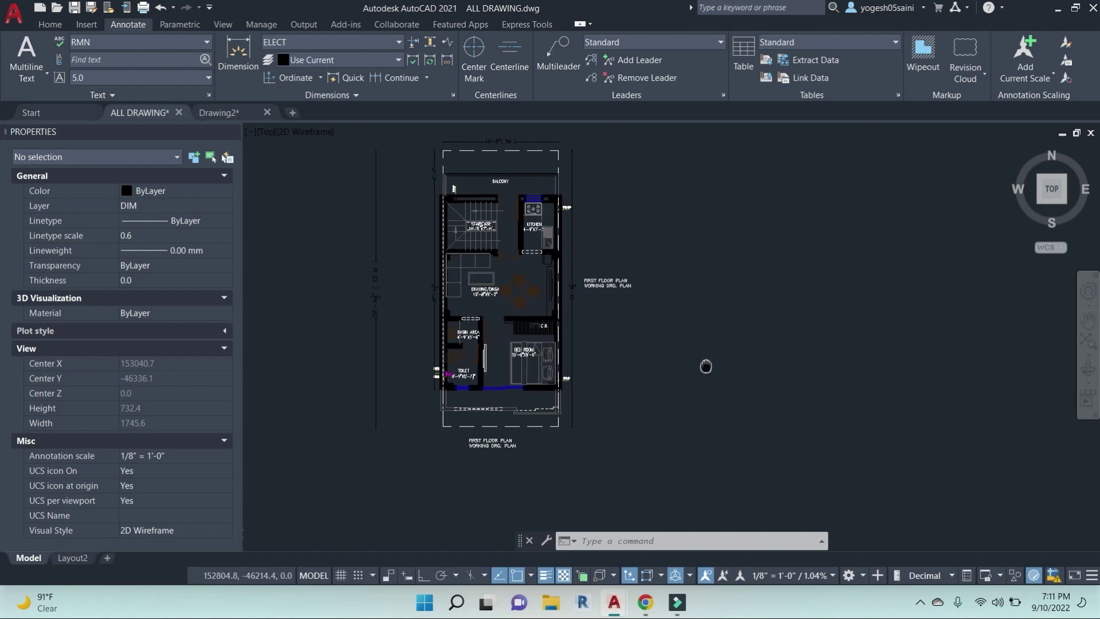
key("space")
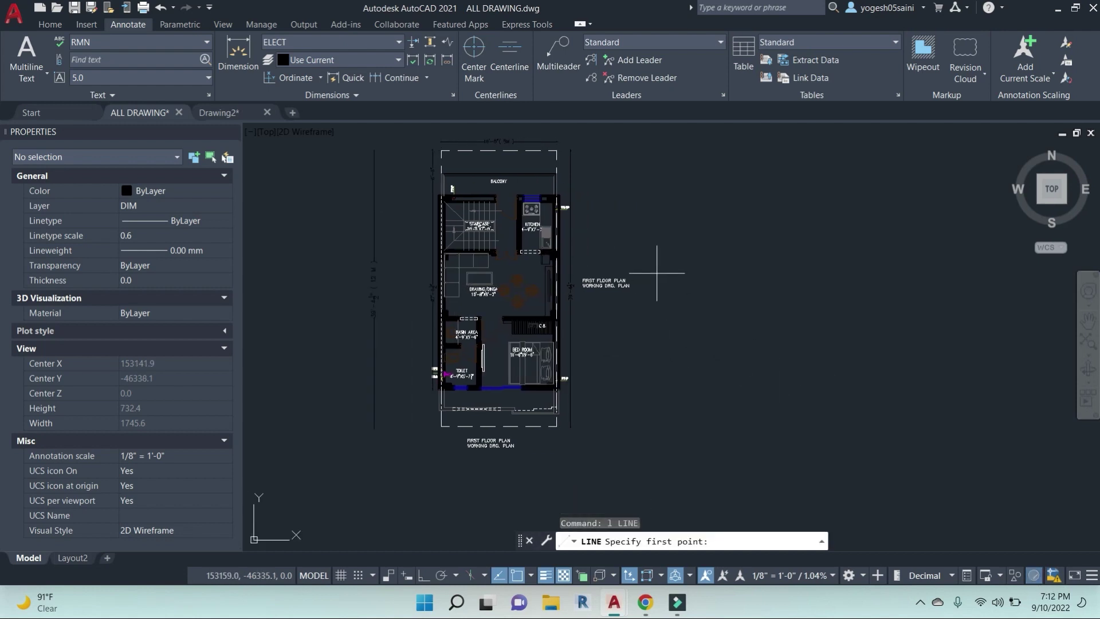
key("Escape")
key("Escape")
key("Escape")
Change the uniform background color of 2D model space to white and apply the display options.
type("ds")
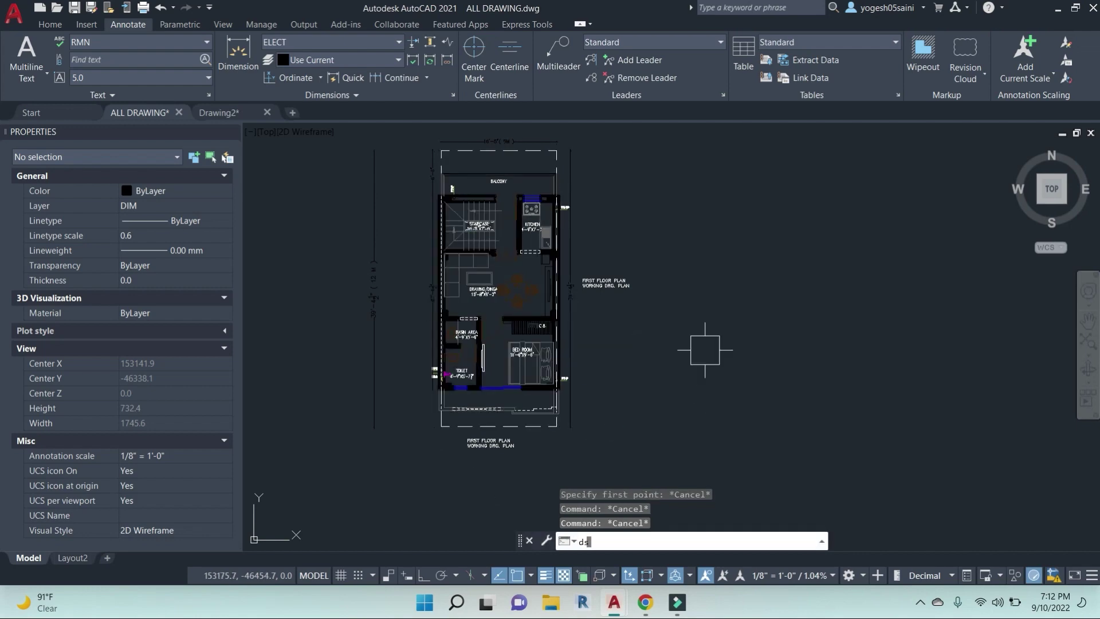
key("Return")
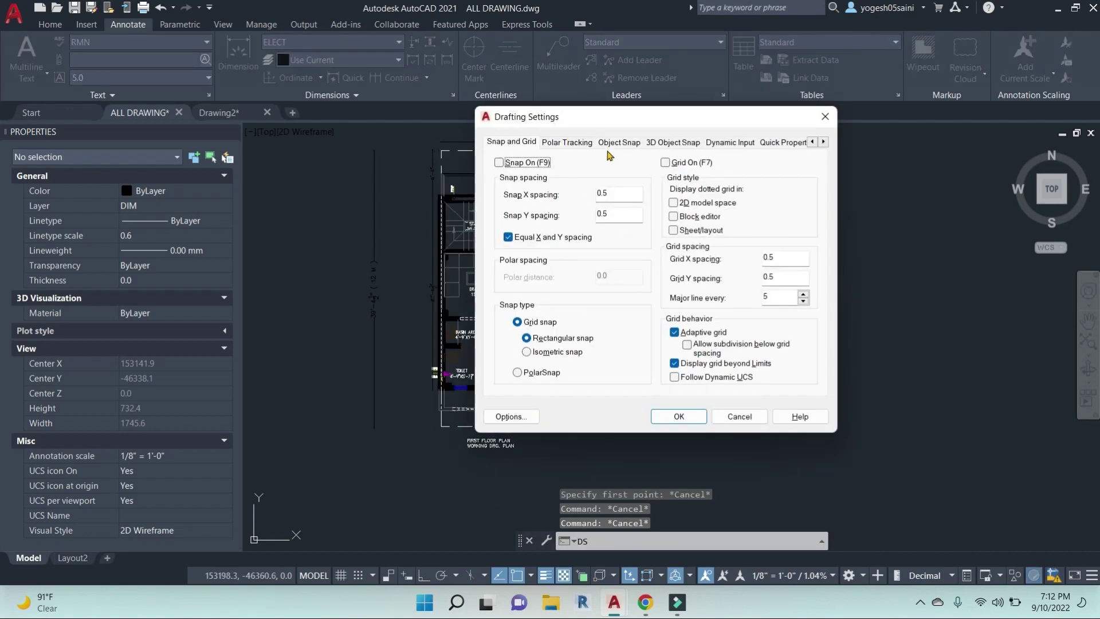
left_click(509, 417)
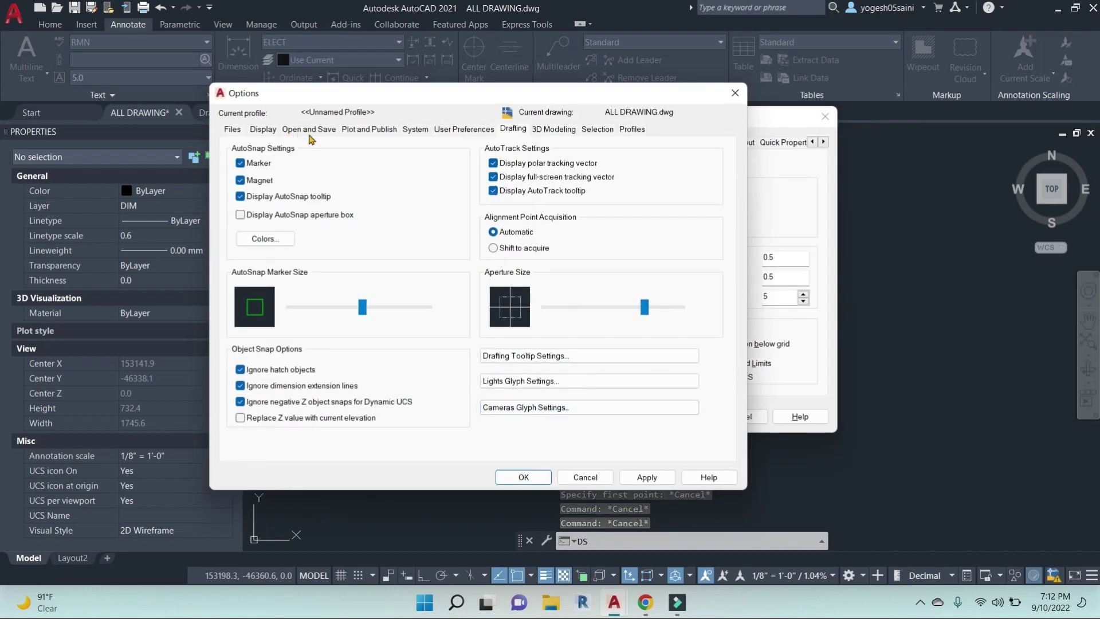
left_click(270, 129)
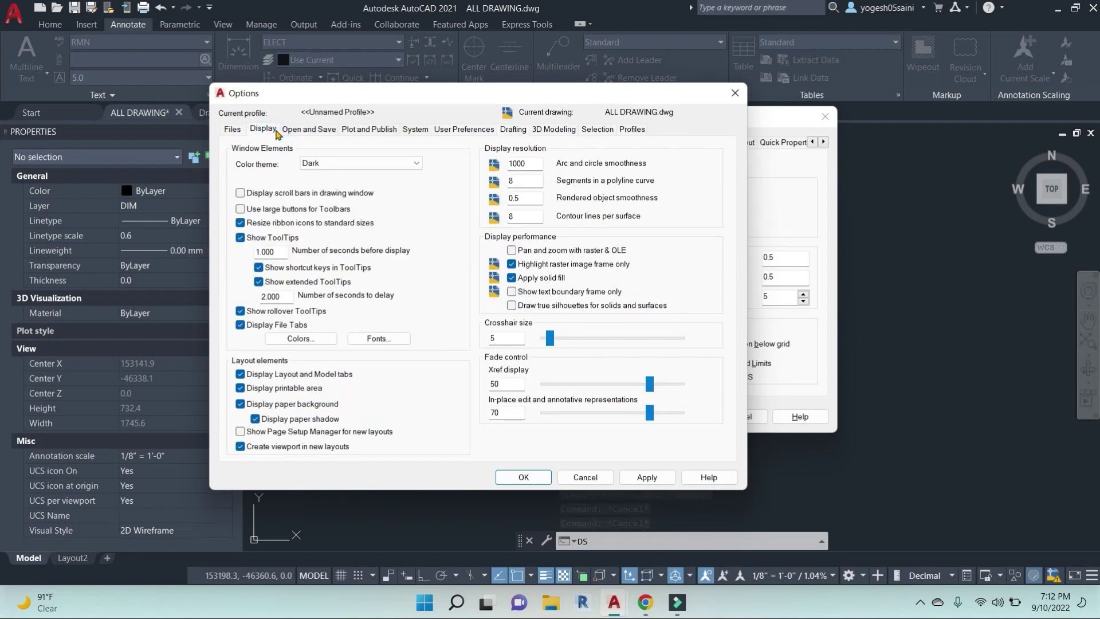
left_click(398, 166)
left_click(283, 205)
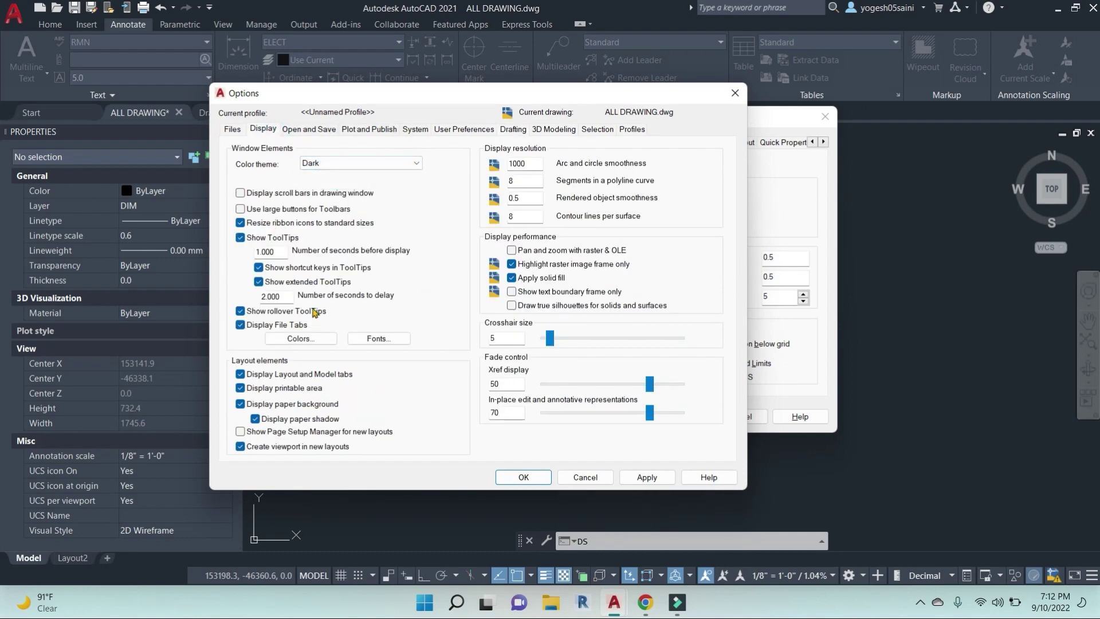
left_click(298, 338)
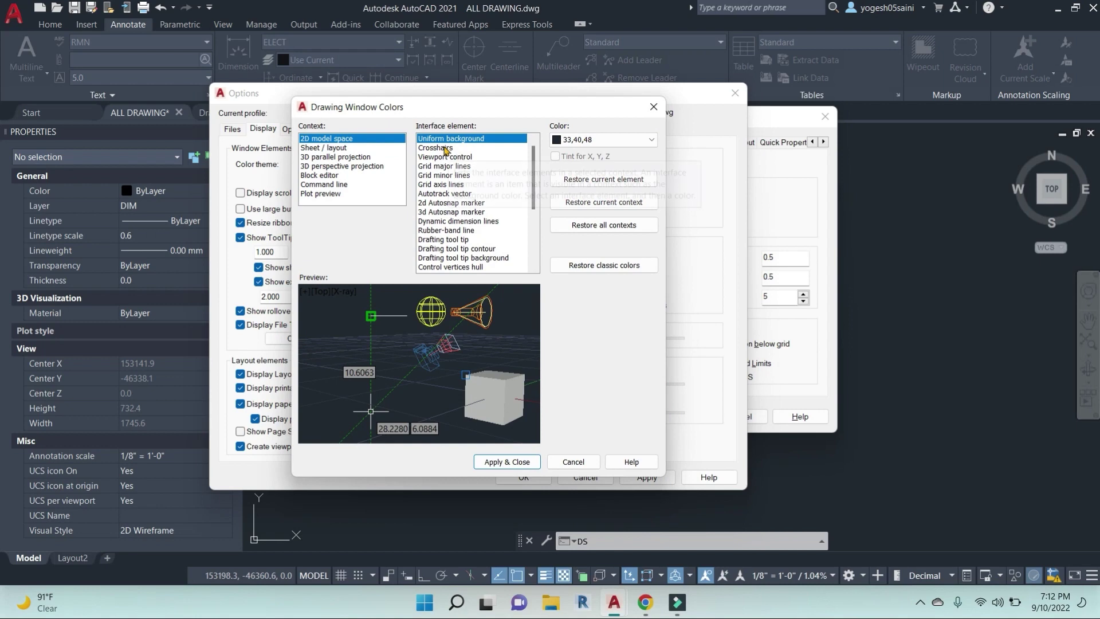
left_click(630, 140)
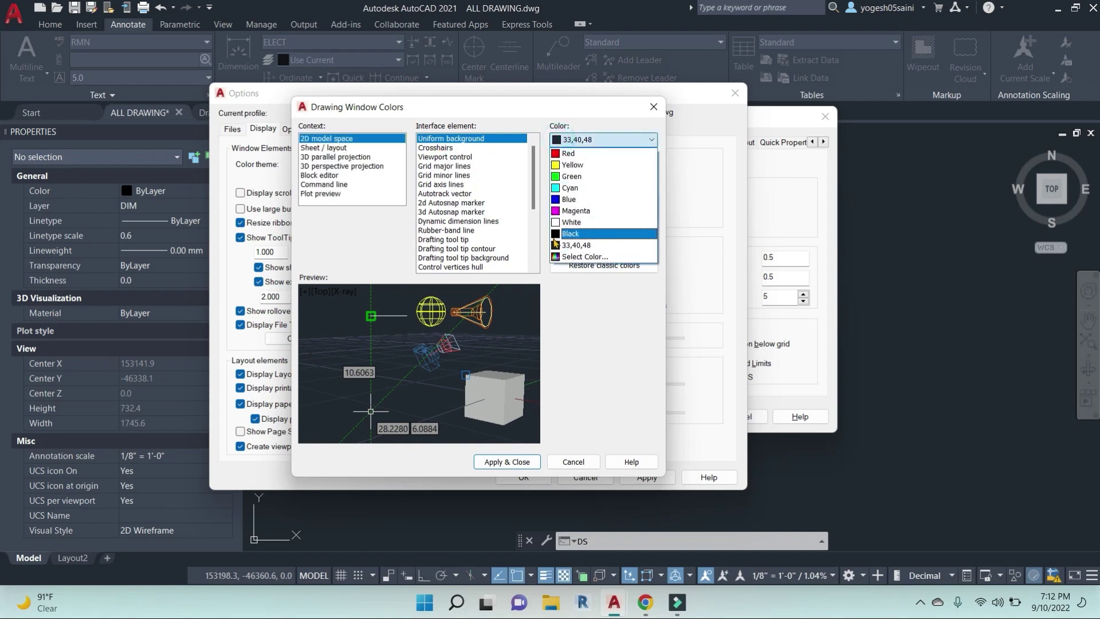
left_click(563, 219)
left_click(513, 461)
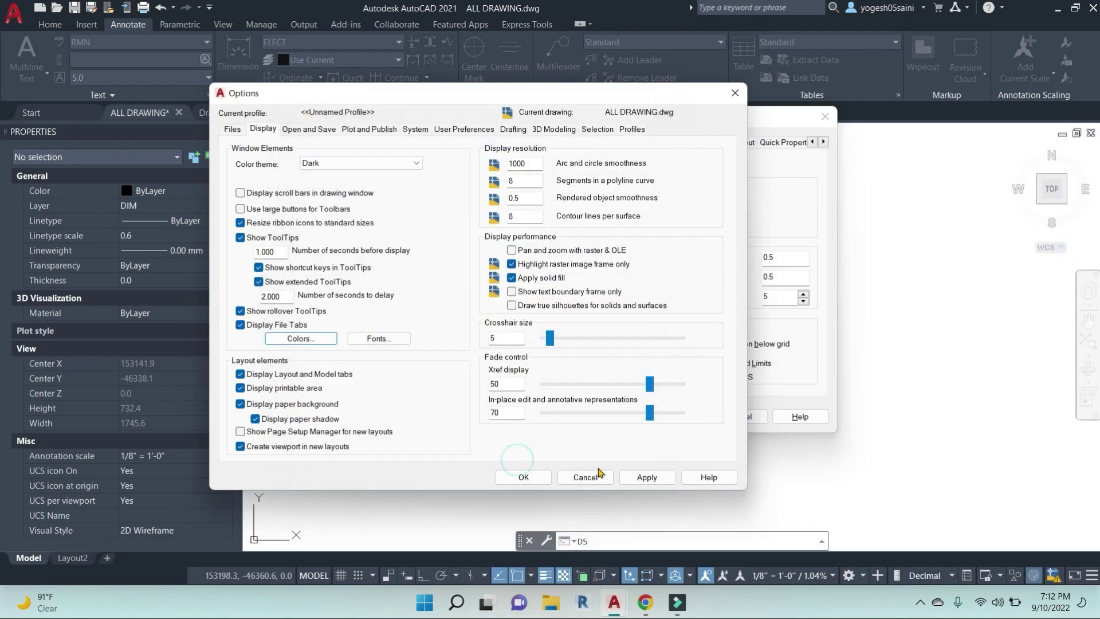
left_click(647, 477)
left_click(586, 476)
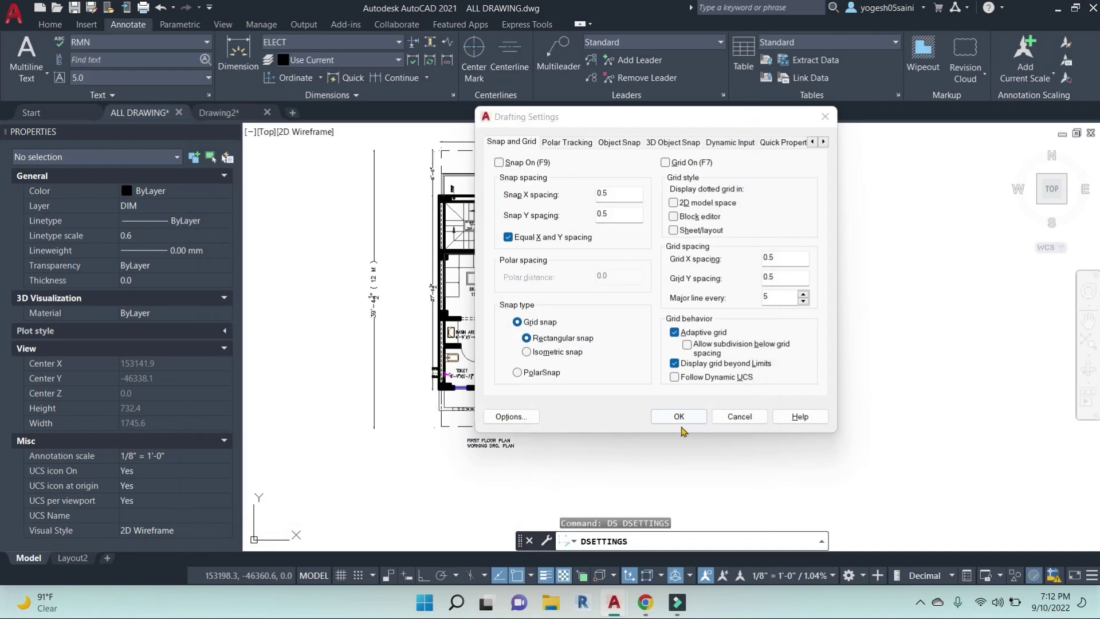
left_click(680, 418)
Add a vertical linear dimension outside the staircase's left wall, from its upper outer corner to the wall between staircase and drawing room.
scroll(493, 229, "up", 2)
scroll(492, 218, "down", 3)
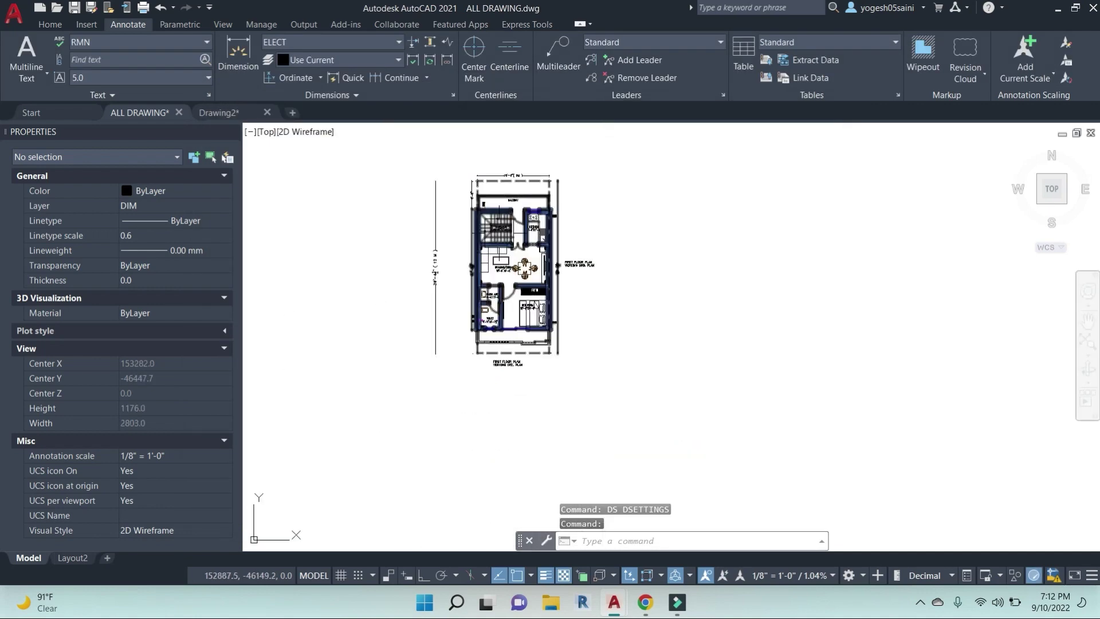
scroll(446, 275, "up", 6)
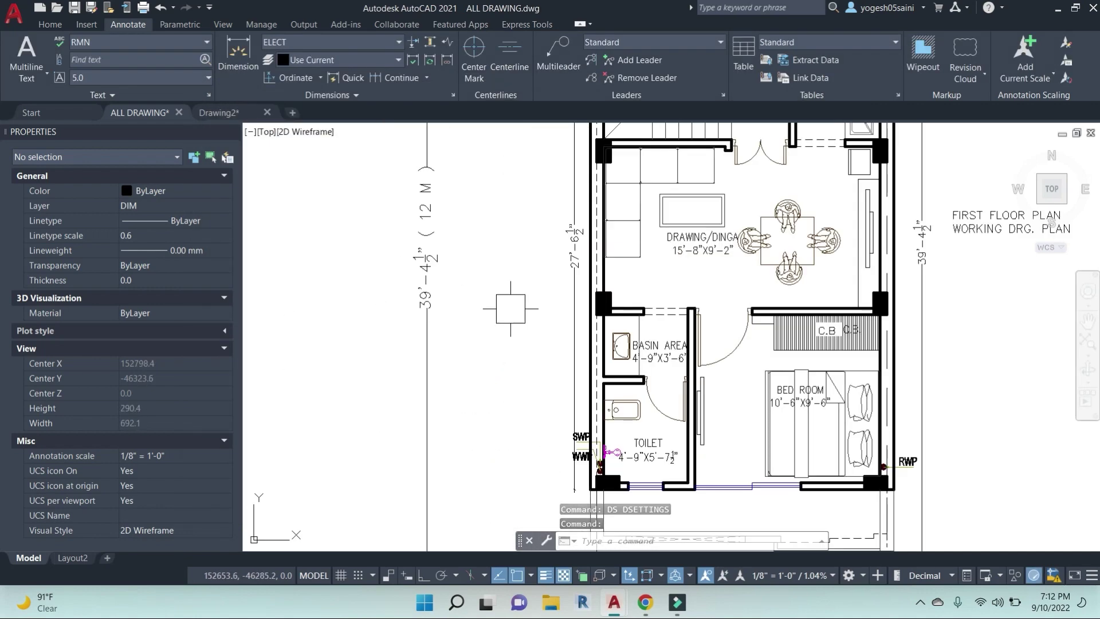
scroll(505, 297, "down", 4)
key("Escape")
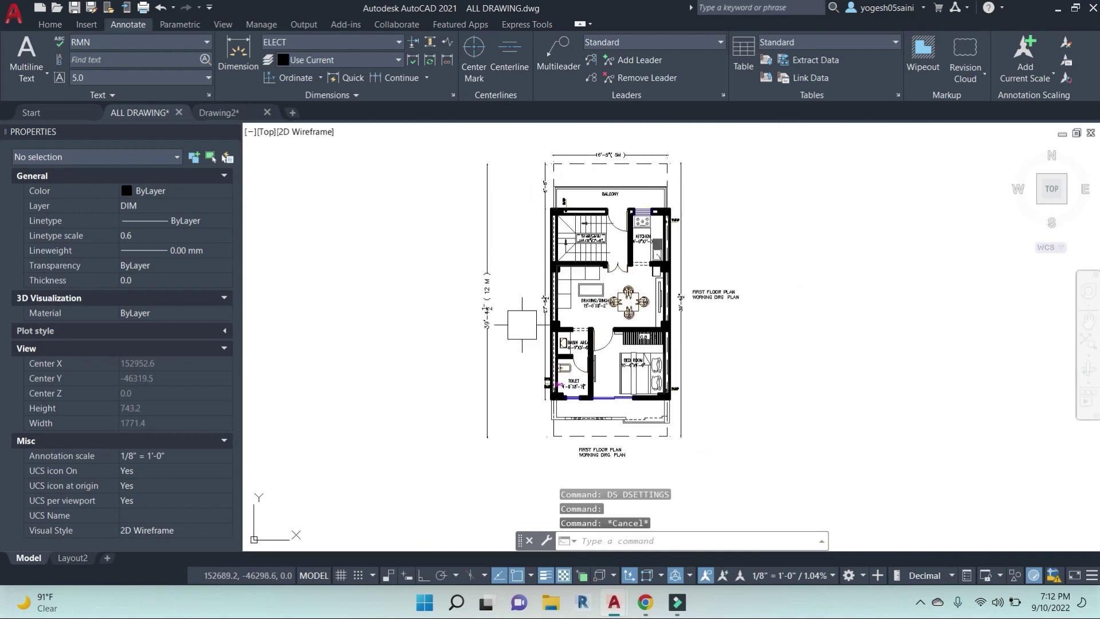
left_click(320, 78)
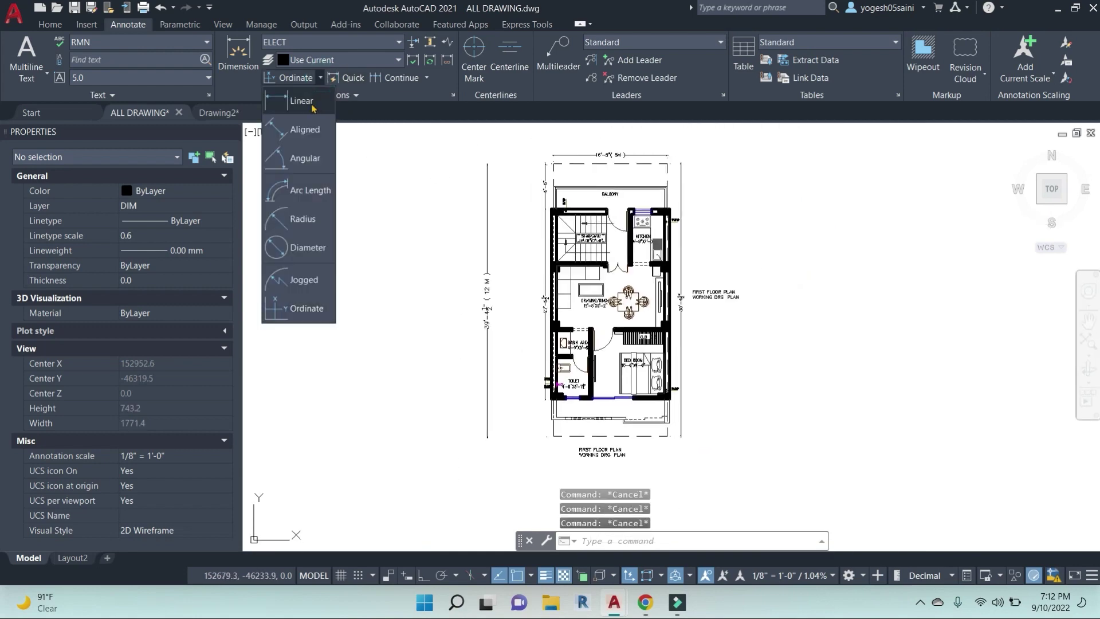
left_click(298, 102)
scroll(529, 218, "up", 6)
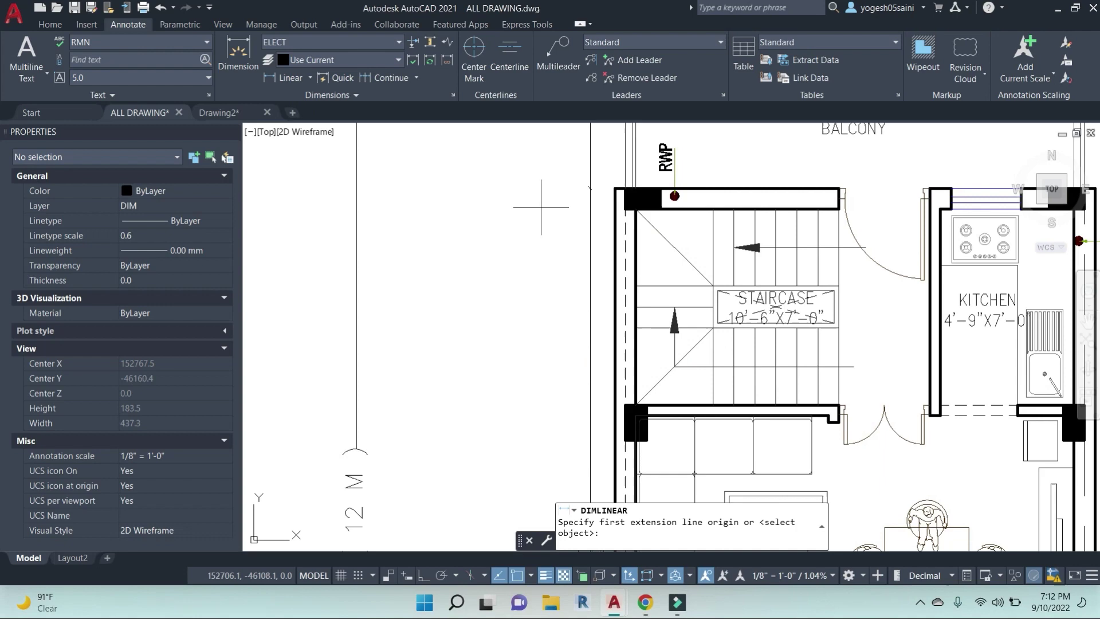
left_click(615, 187)
left_click(625, 405)
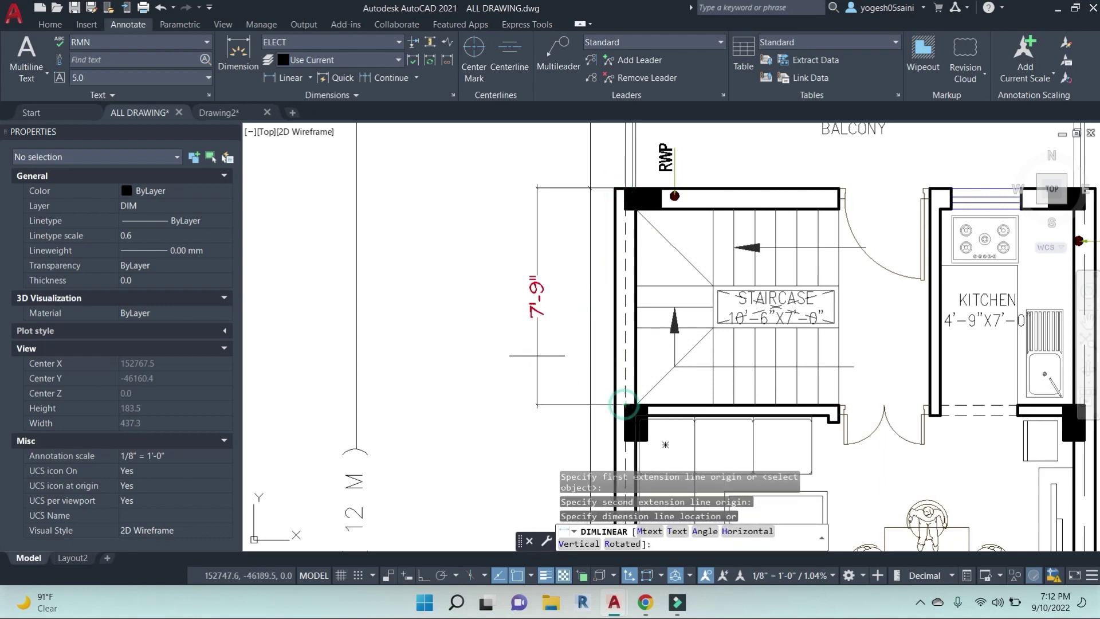
left_click(524, 320)
scroll(548, 377, "down", 2)
middle_click_drag(557, 271, 543, 234)
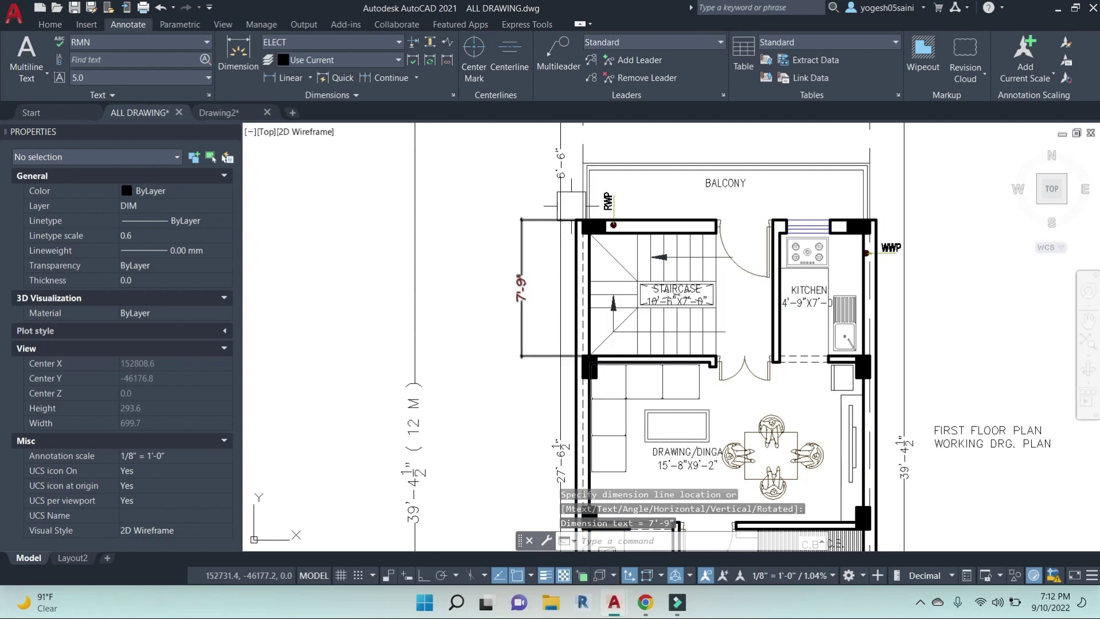
Add baseline dimensions from the staircase dimension to the drawing room's lower wall and to the toilet's bottom corner.
scroll(531, 219, "down", 2)
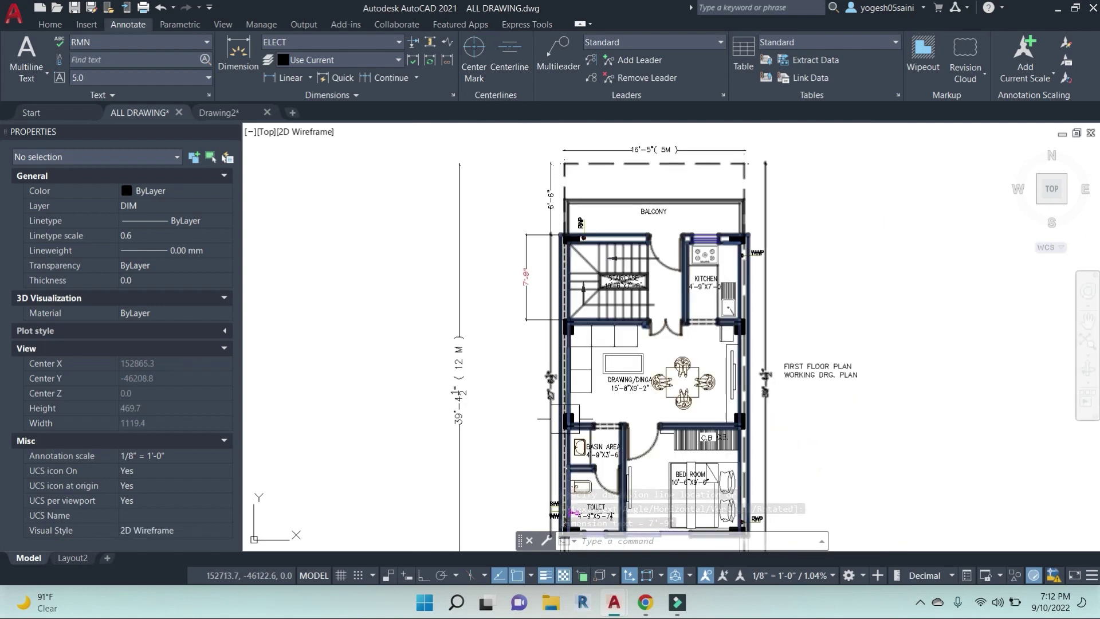
middle_click_drag(533, 373, 532, 285)
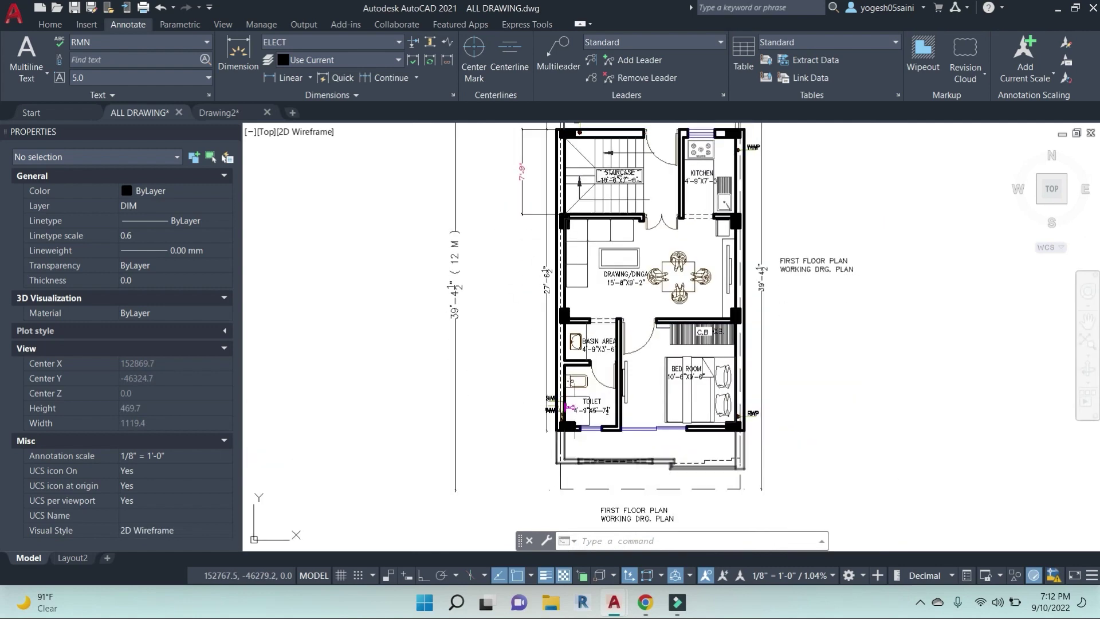
middle_click_drag(582, 336, 596, 372)
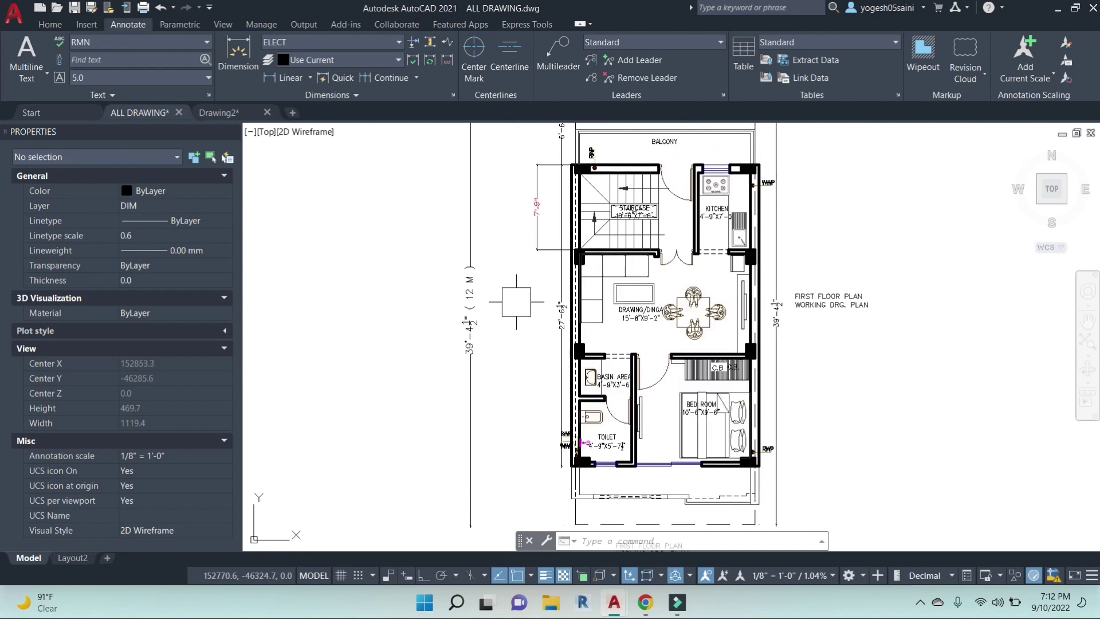
left_click(416, 79)
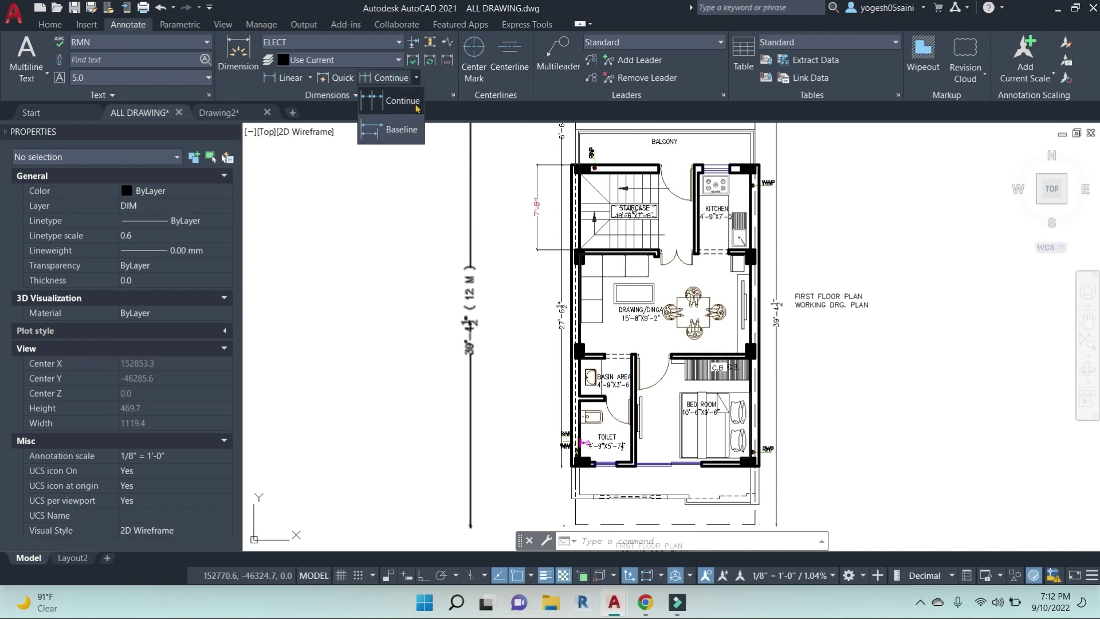
left_click(395, 142)
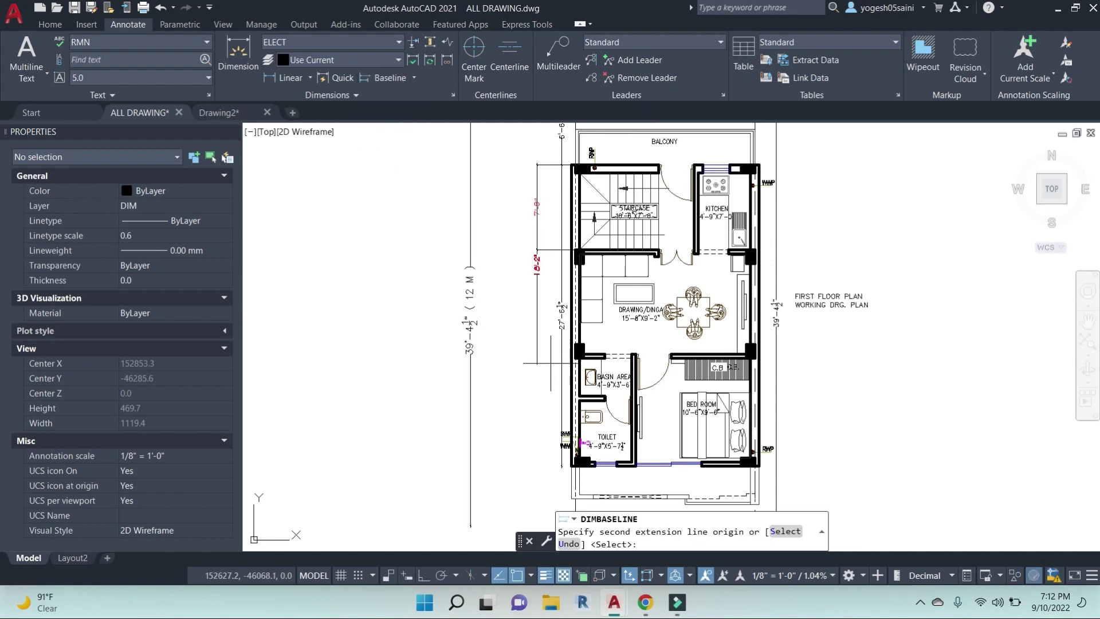
left_click(575, 357)
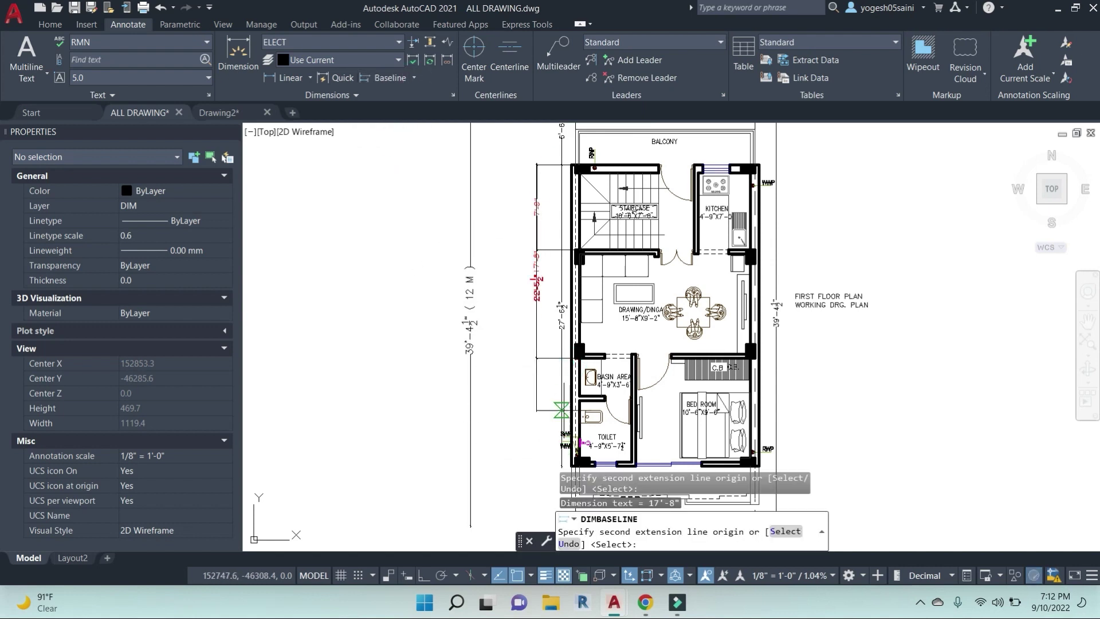
middle_click_drag(561, 410, 548, 375)
key("Escape")
key("Escape")
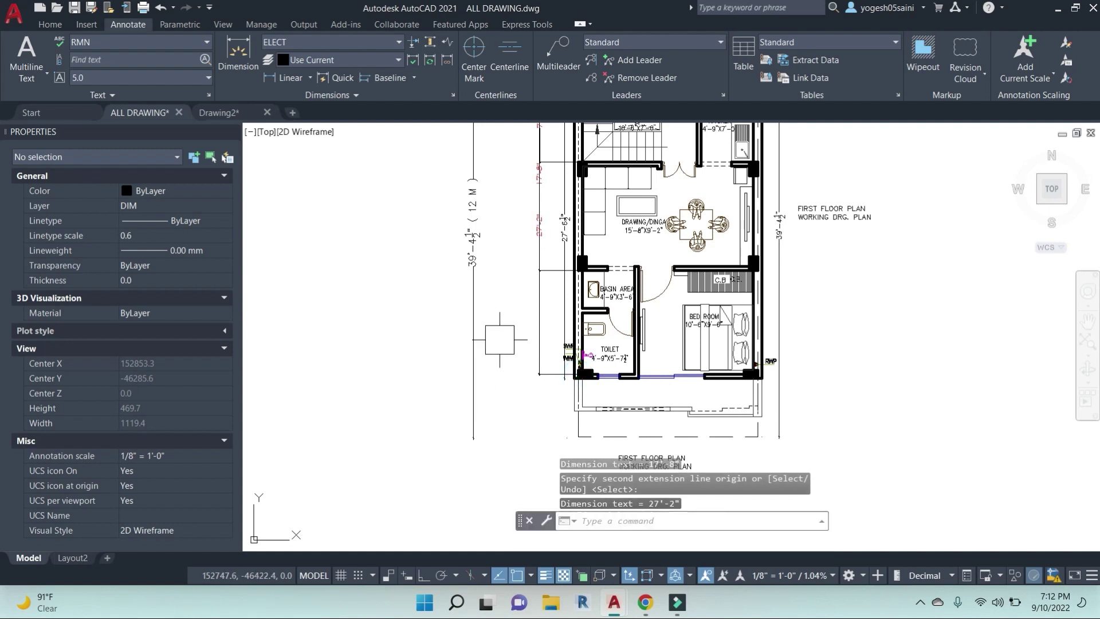
Move the dimension line of the longest baseline dimension farther left, away from the staircase dimension.
left_click(538, 303)
left_click(539, 370)
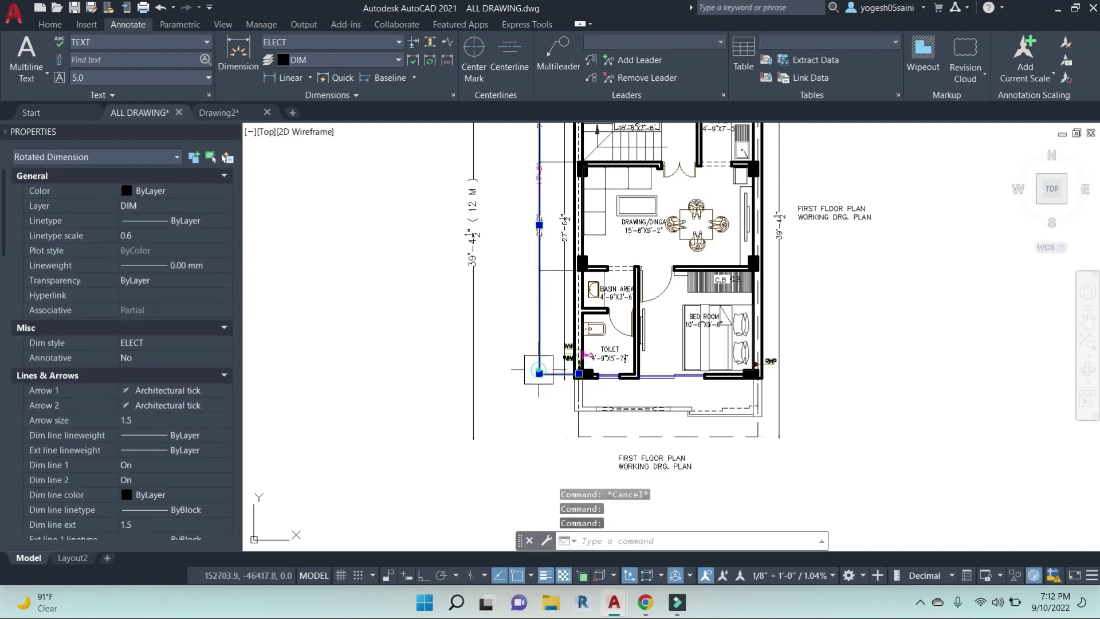
left_click(539, 373)
left_click(500, 375)
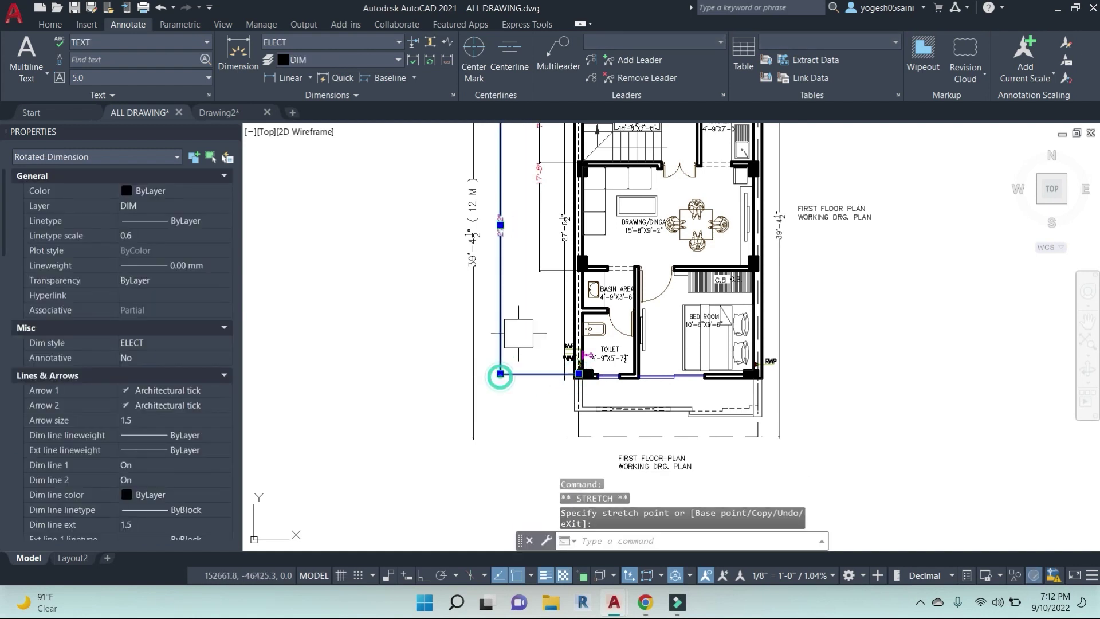
Move the drawing room baseline dimension line left, between the staircase dimension and the longest baseline dimension.
scroll(537, 268, "up", 2)
left_click(539, 269)
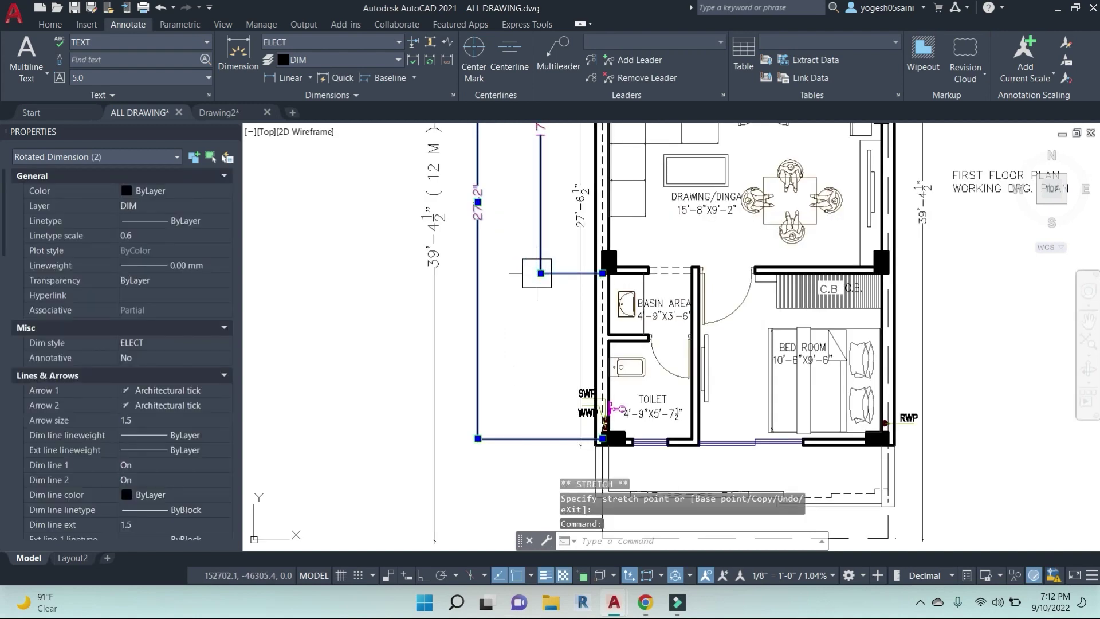
scroll(509, 270, "down", 4)
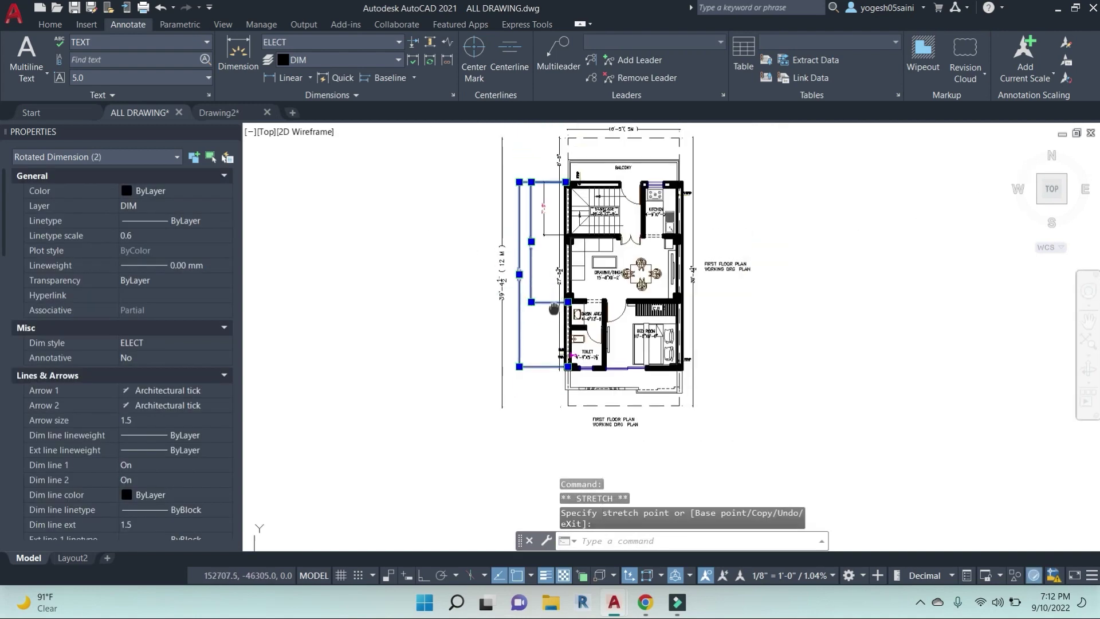
key("Escape")
key("Escape")
scroll(547, 203, "up", 2)
Highlight the three stacked dimensions left of the plan, from the longest to the shortest, and clear the selection.
left_click(504, 203)
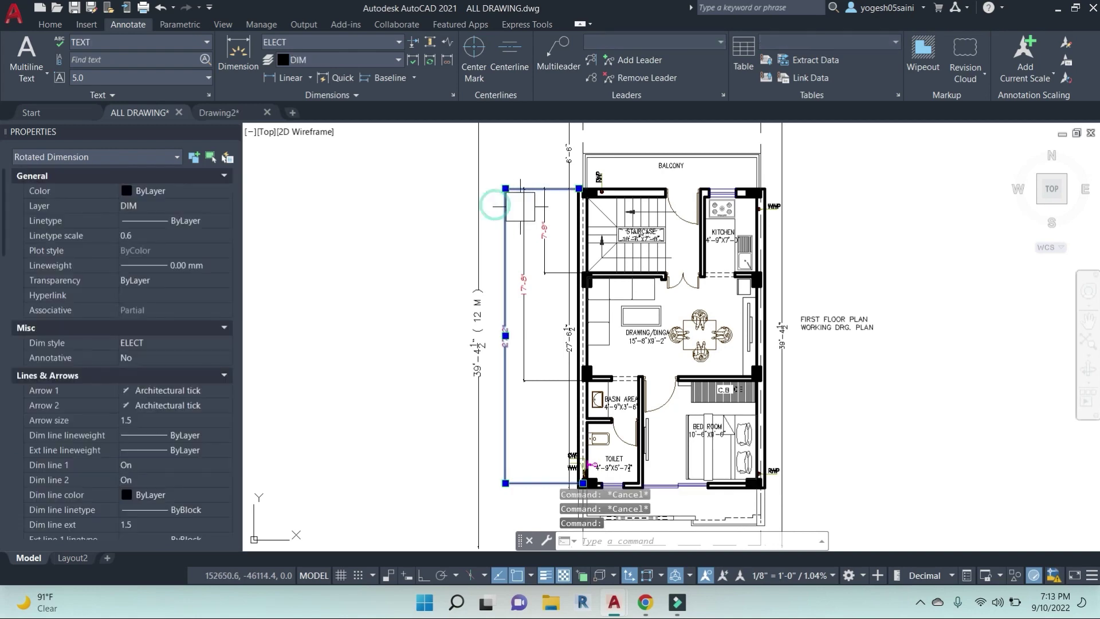
left_click(523, 213)
left_click(544, 220)
key("Escape")
scroll(476, 247, "down", 2)
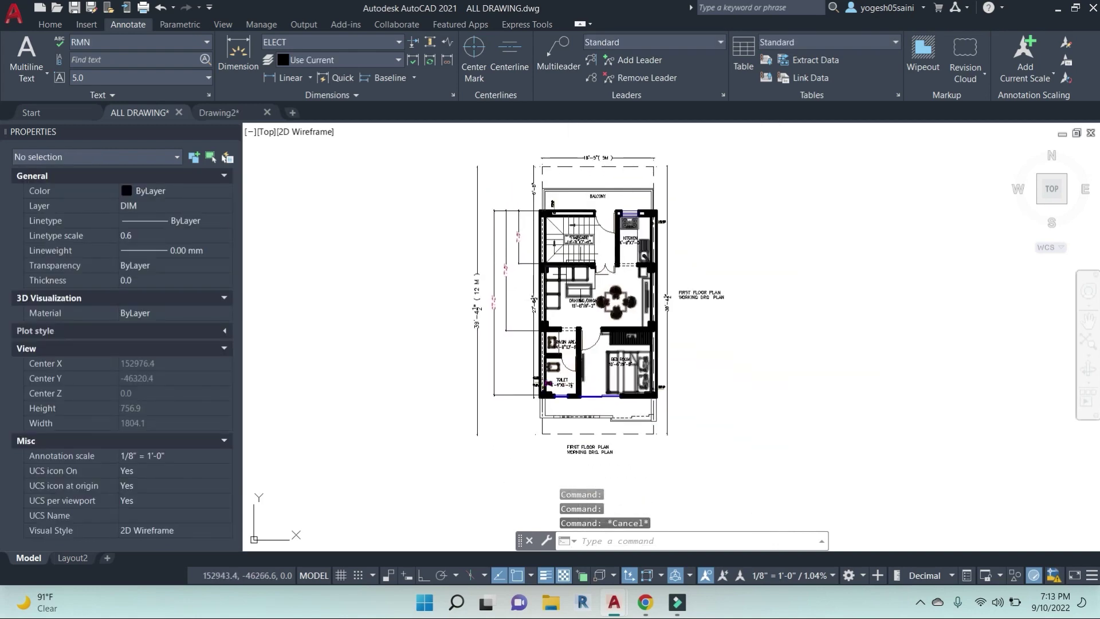
Move the FIRST FLOOR PLAN WORKING DRG. PLAN text beside the plan farther right to free space for dimensions.
left_click(724, 337)
left_click(696, 238)
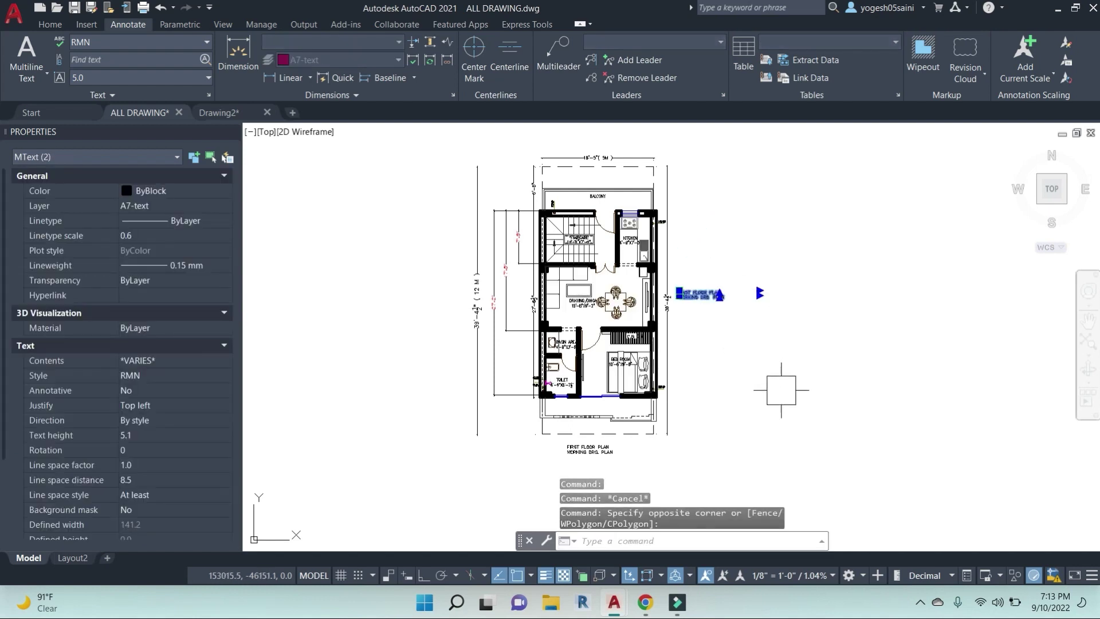
type("m")
key("Return")
left_click(775, 378)
left_click(817, 381)
key("Escape")
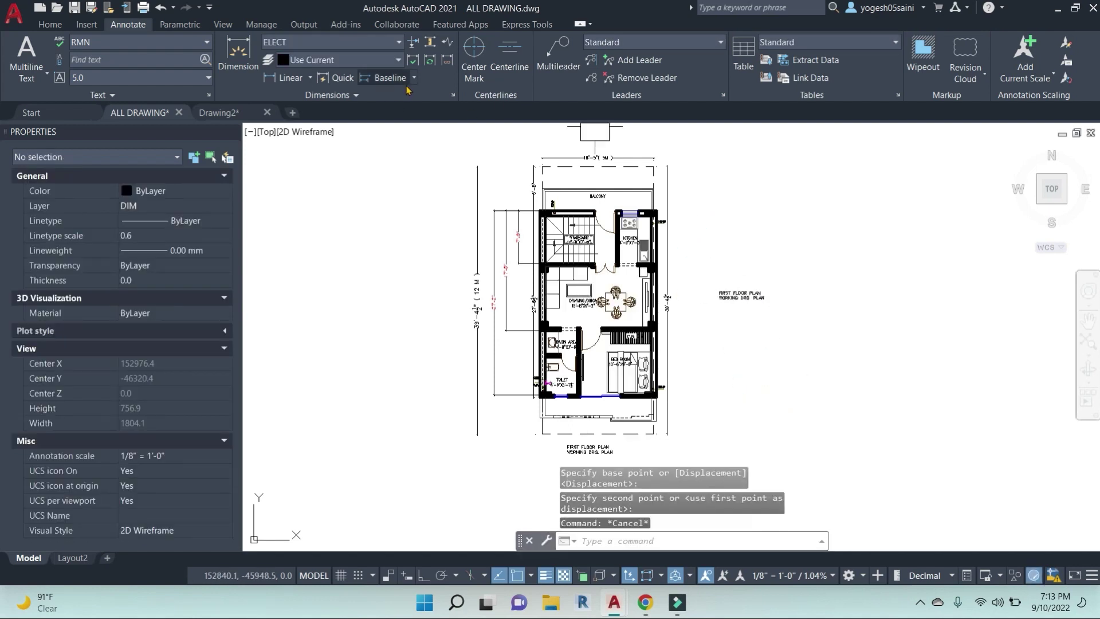
left_click(416, 77)
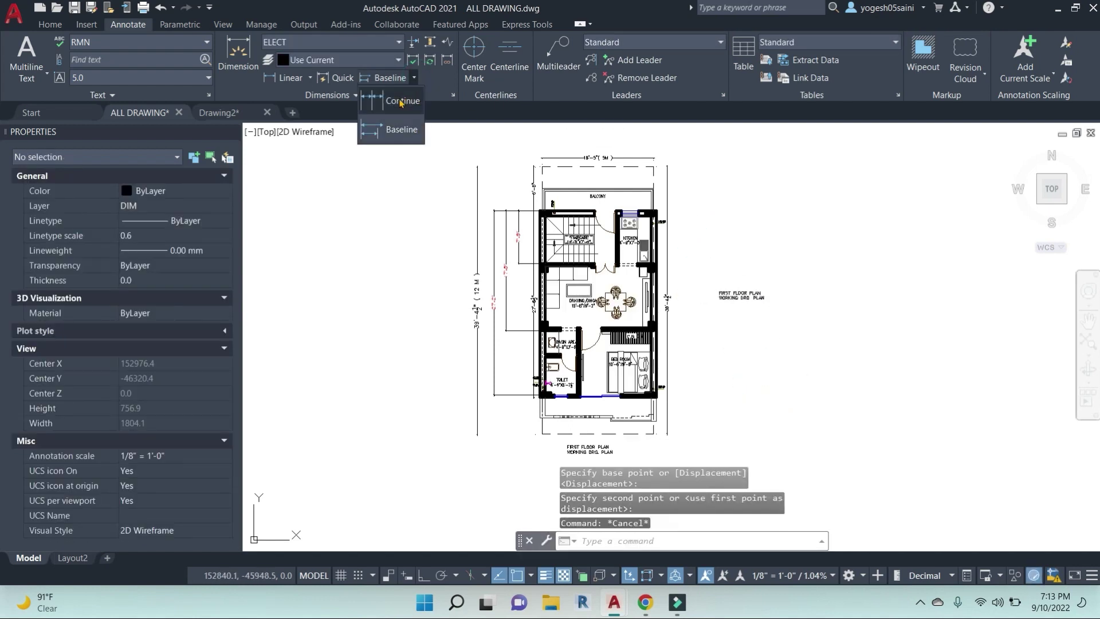
left_click(401, 102)
key("Escape")
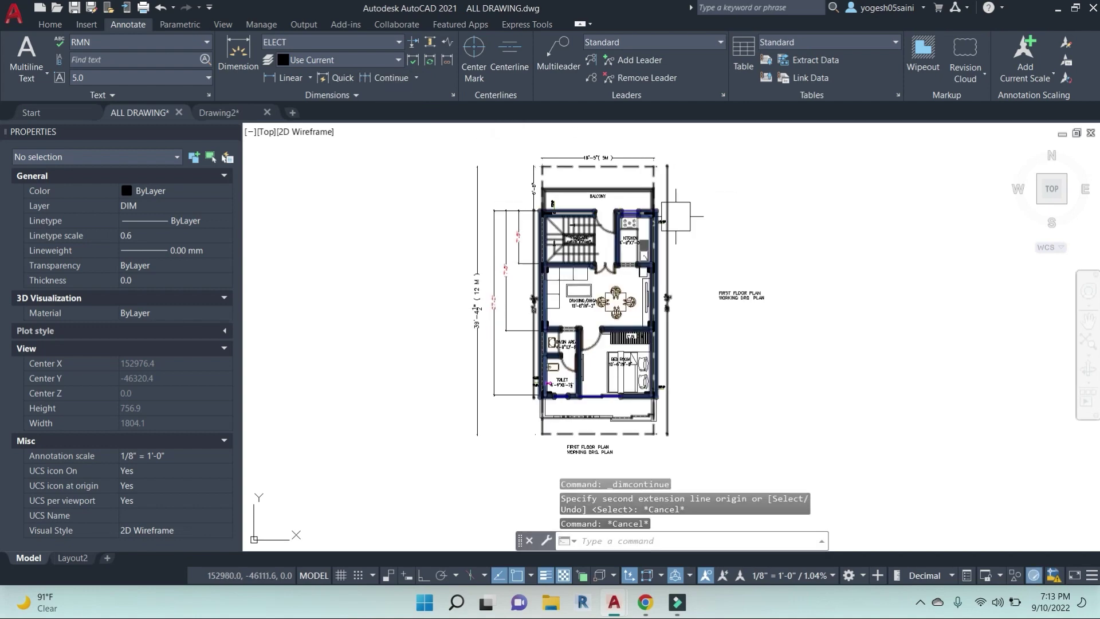
key("Escape")
Add a vertical linear dimension between the two columns along the kitchen's outer wall, placing its line outside the plan.
type("dli")
key("Return")
scroll(667, 205, "up", 6)
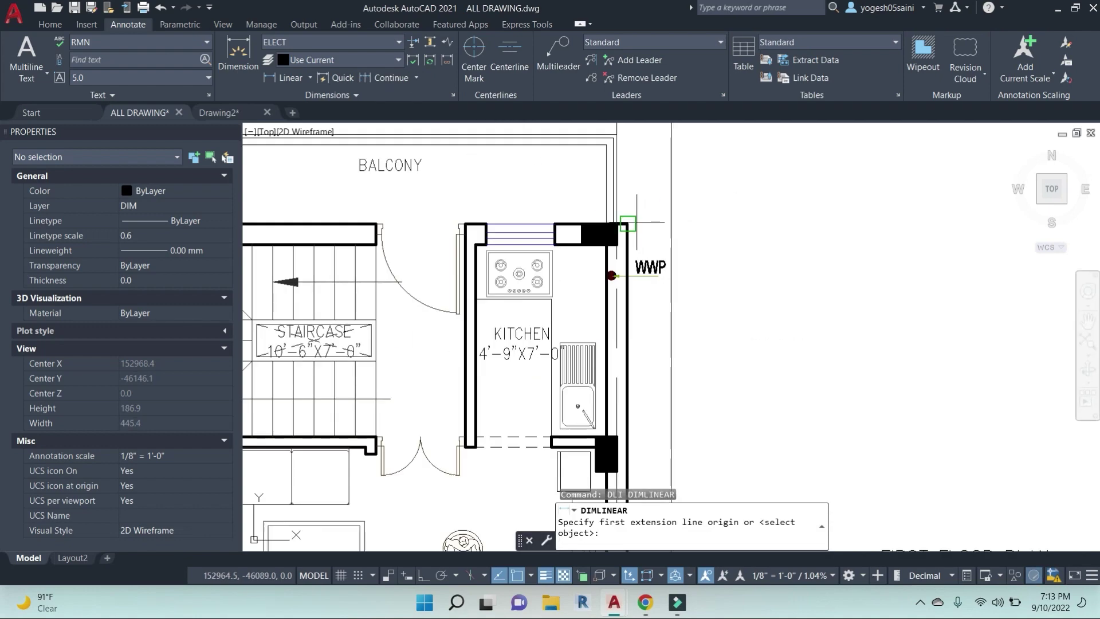
left_click(614, 232)
scroll(614, 233, "down", 5)
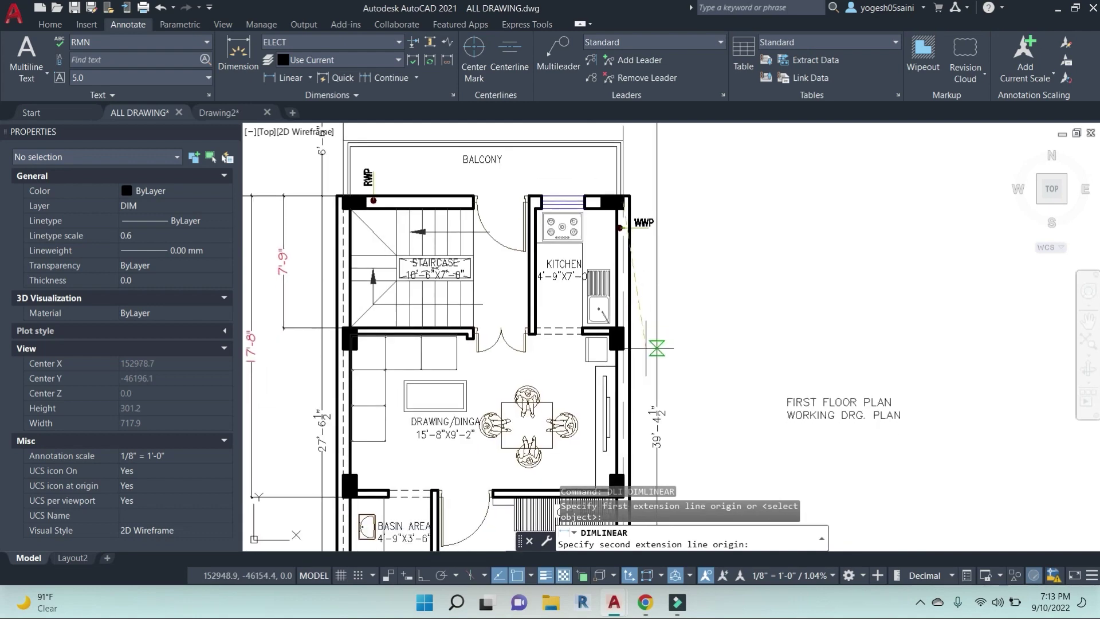
scroll(572, 321, "up", 4)
left_click(590, 325)
left_click(717, 258)
scroll(506, 236, "down", 4)
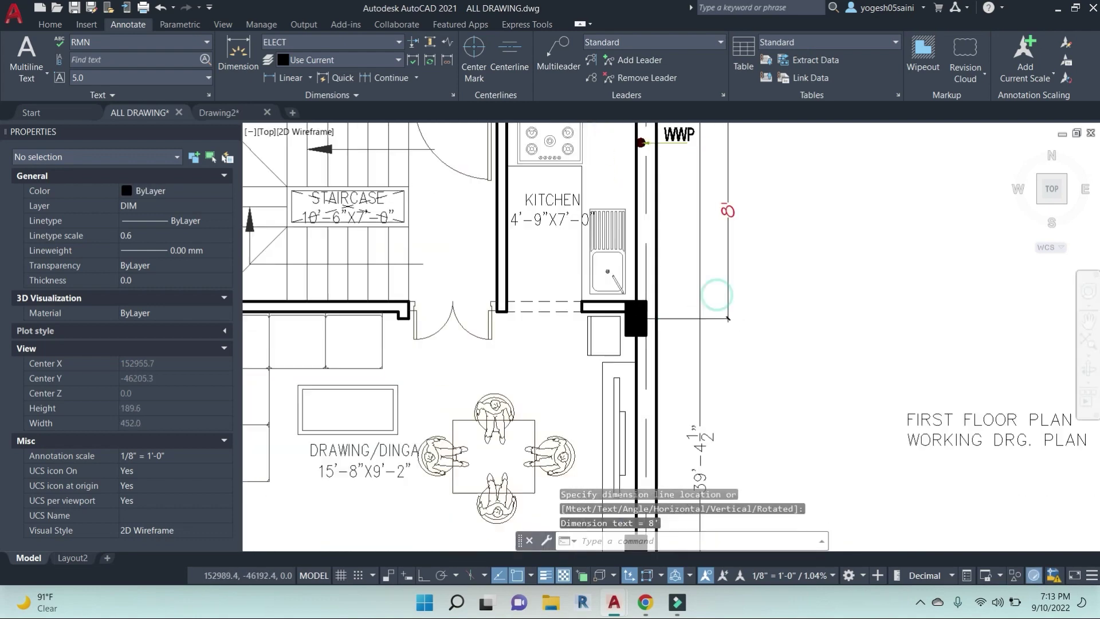
middle_click_drag(652, 285, 744, 295)
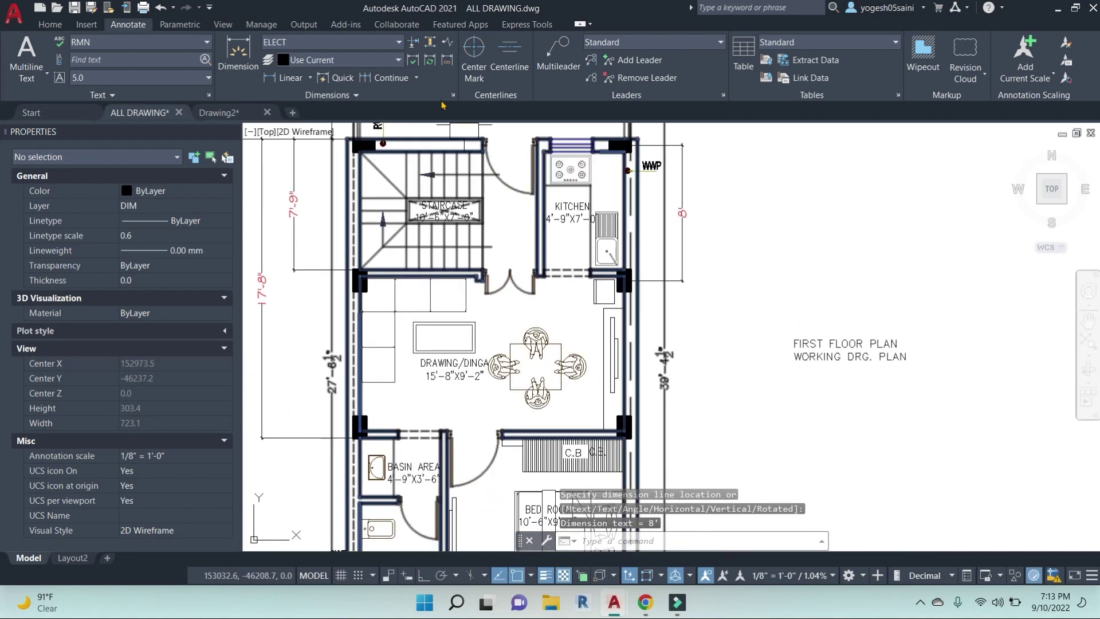
Continue the kitchen dimension down the outer wall to the drawing room column, the bedroom's corner column and the wall's outer corner.
left_click(408, 98)
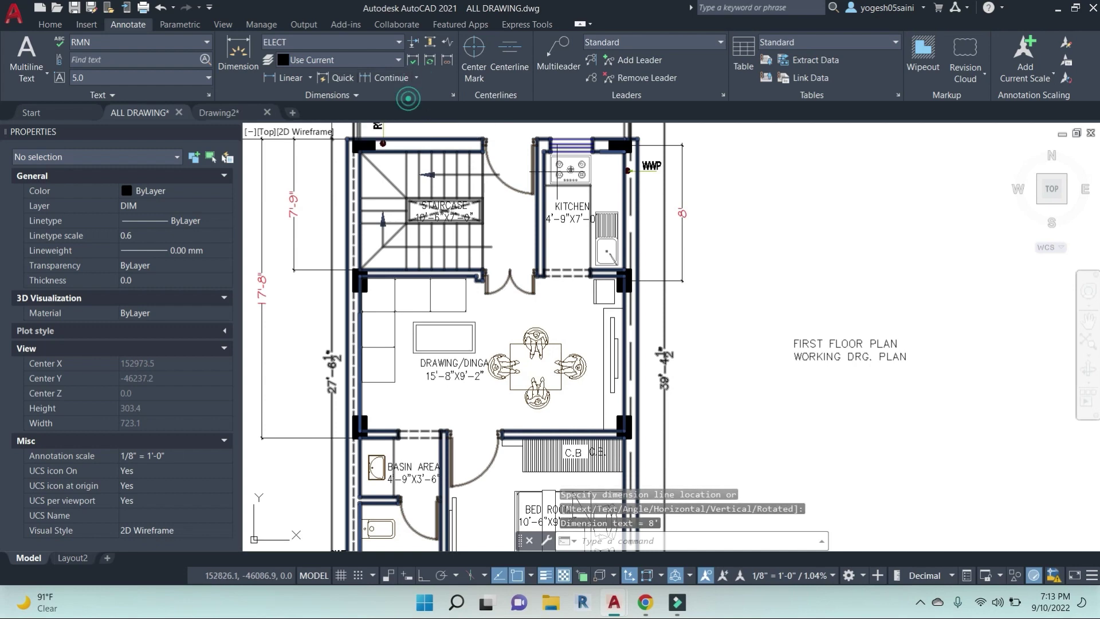
middle_click_drag(664, 269, 670, 86)
scroll(697, 326, "up", 4)
scroll(698, 325, "down", 5)
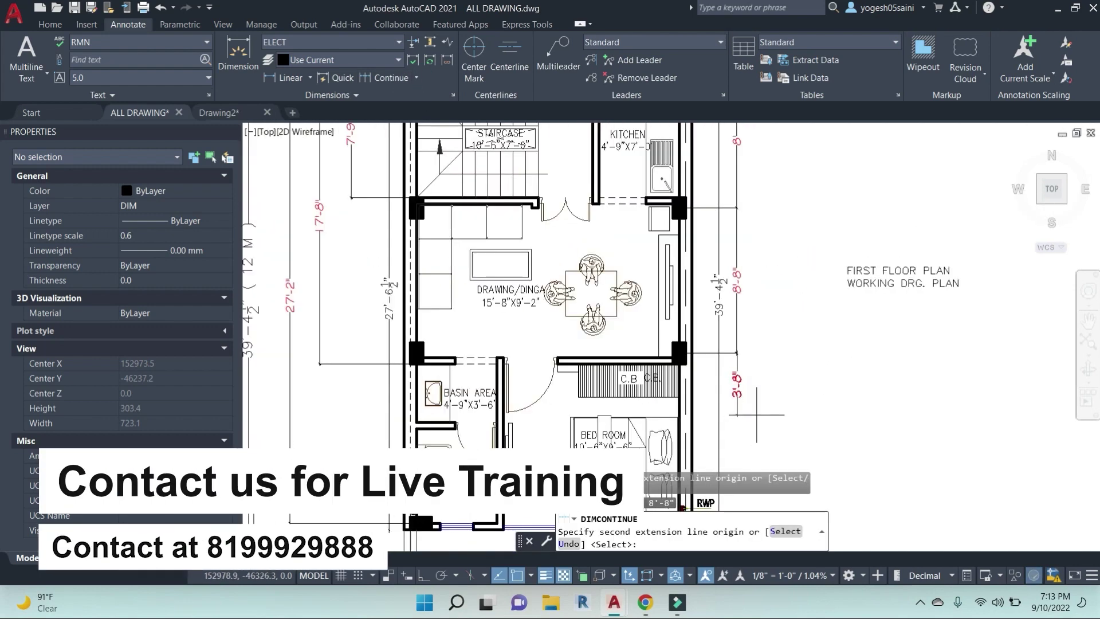
scroll(854, 346, "up", 8)
left_click(854, 346)
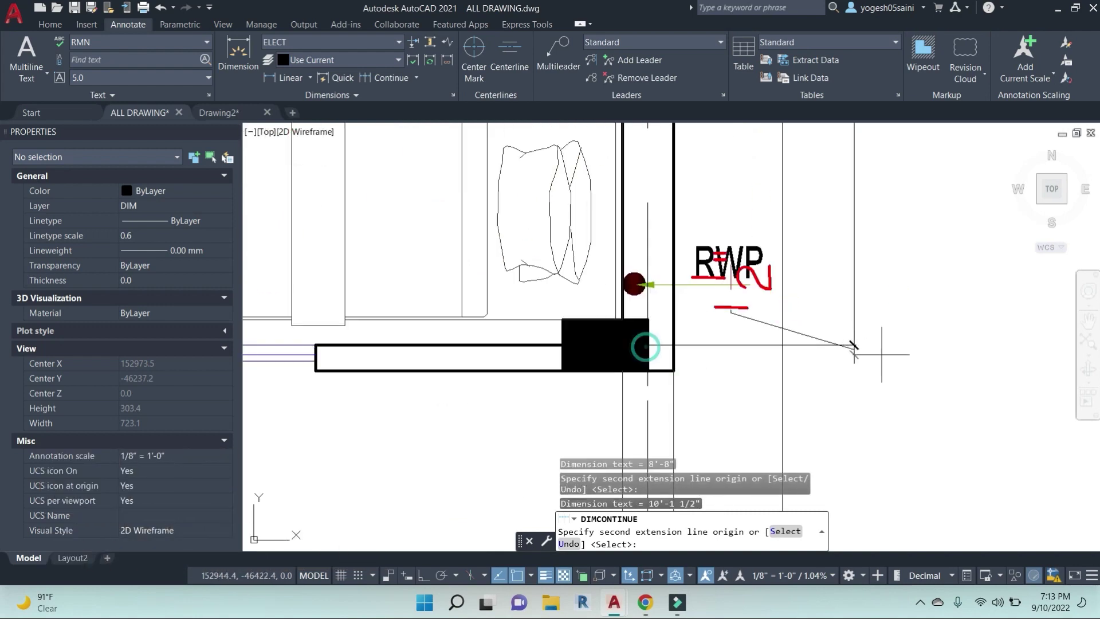
scroll(912, 396, "down", 2)
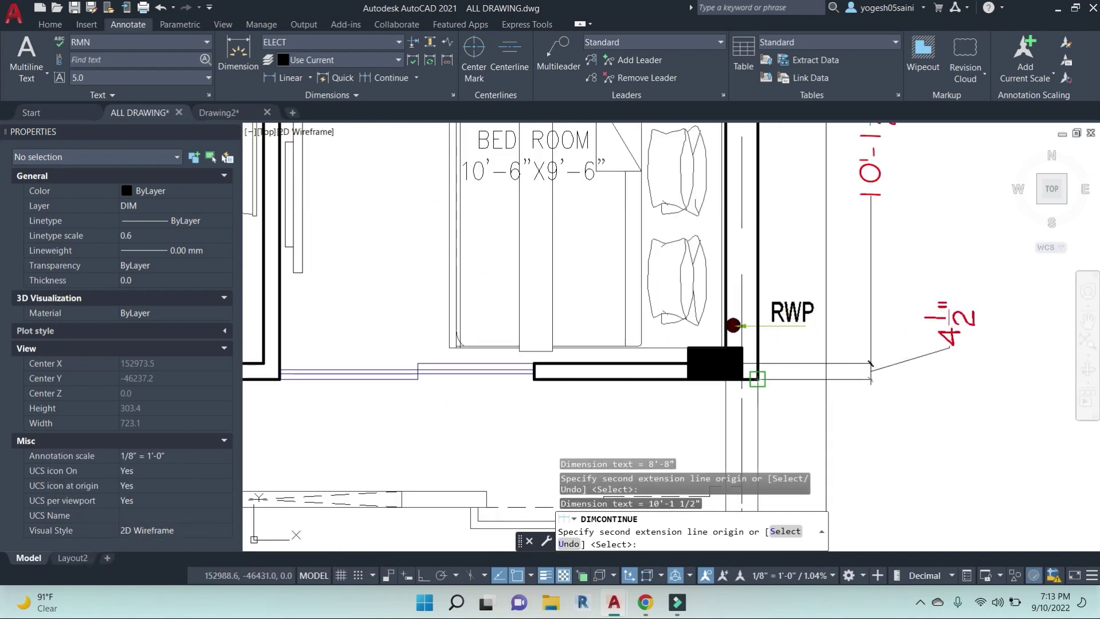
left_click(756, 378)
key("Escape")
scroll(951, 358, "down", 4)
middle_click_drag(951, 358, 916, 358)
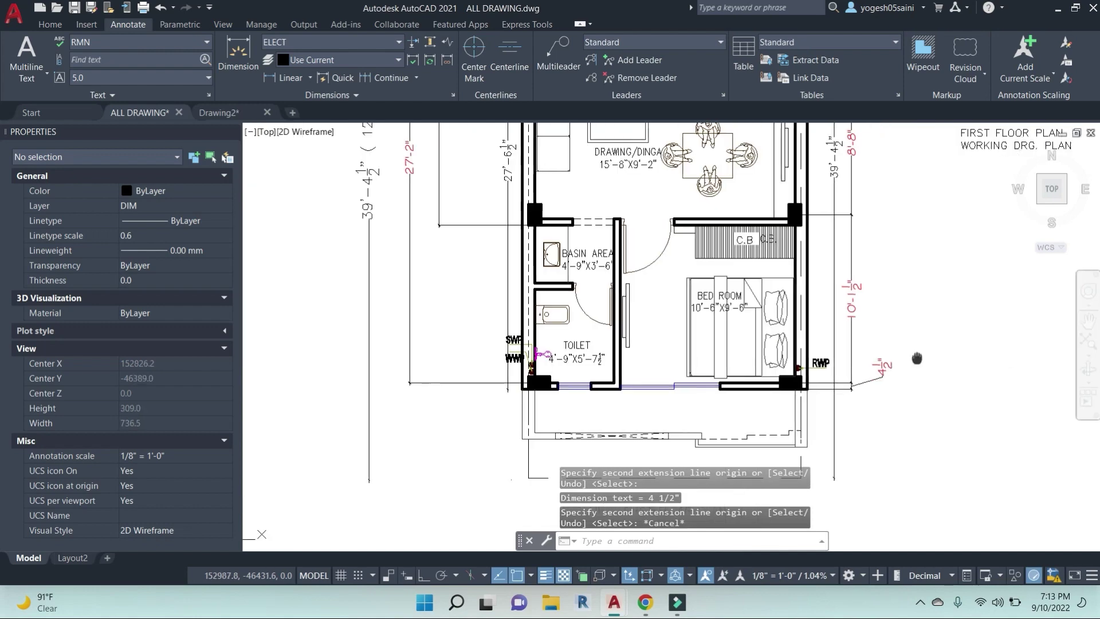
Examine the continued dimension chain beside the kitchen, drawing room and bedroom against the stacked baseline dimensions on the opposite side.
scroll(630, 372, "down", 4)
scroll(630, 343, "up", 4)
scroll(630, 344, "down", 1)
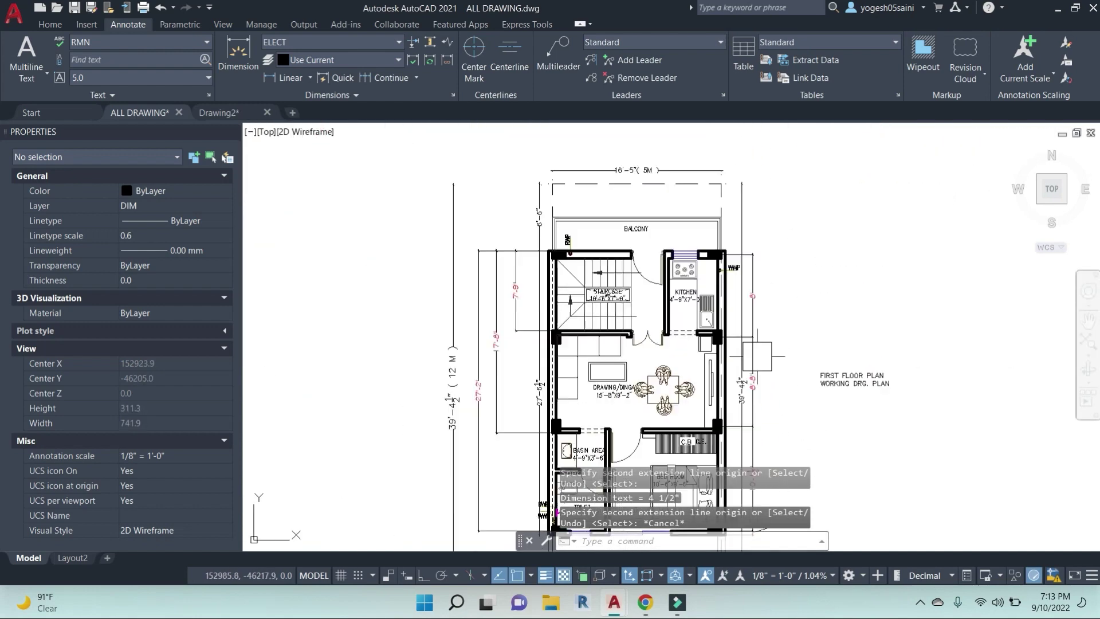
scroll(630, 344, "down", 1)
scroll(602, 286, "up", 1)
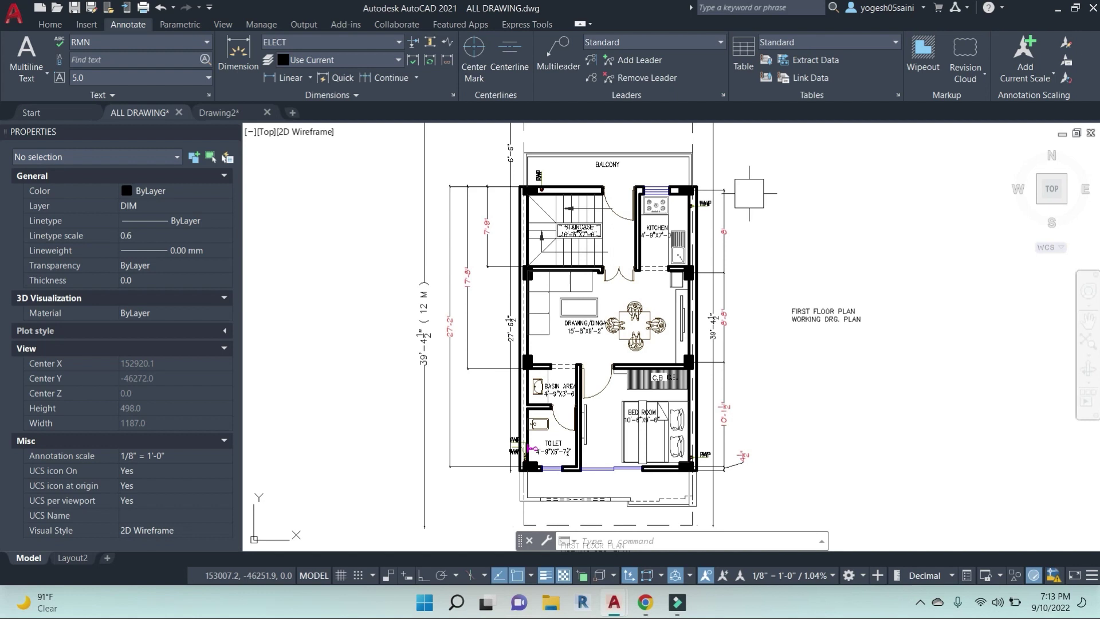
scroll(735, 253, "down", 2)
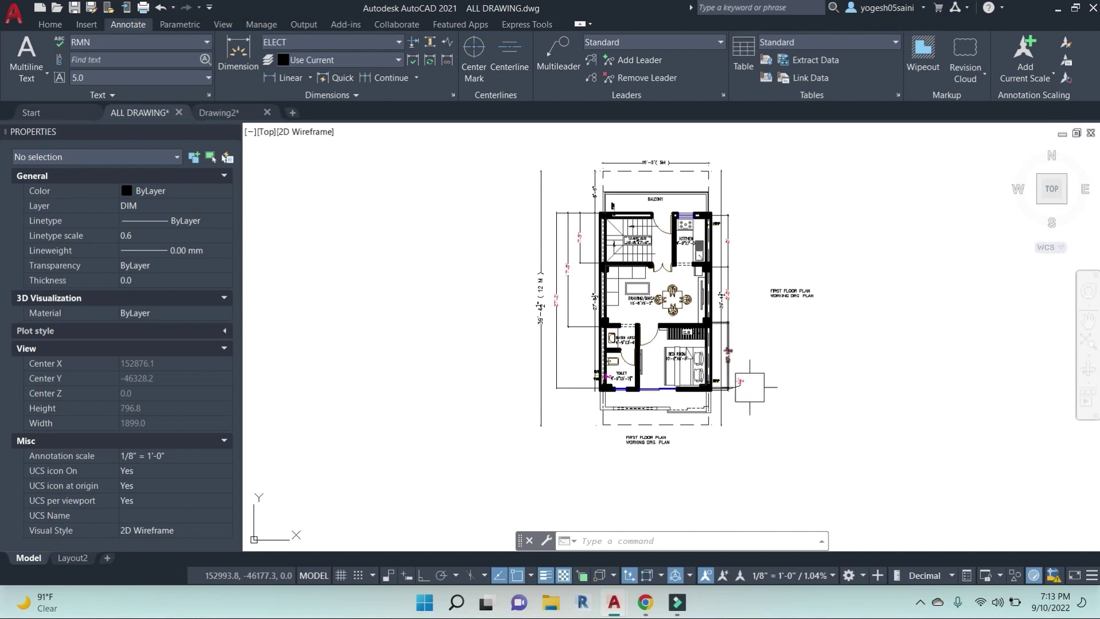
key("Escape")
key("Escape")
middle_click_drag(805, 408, 797, 407)
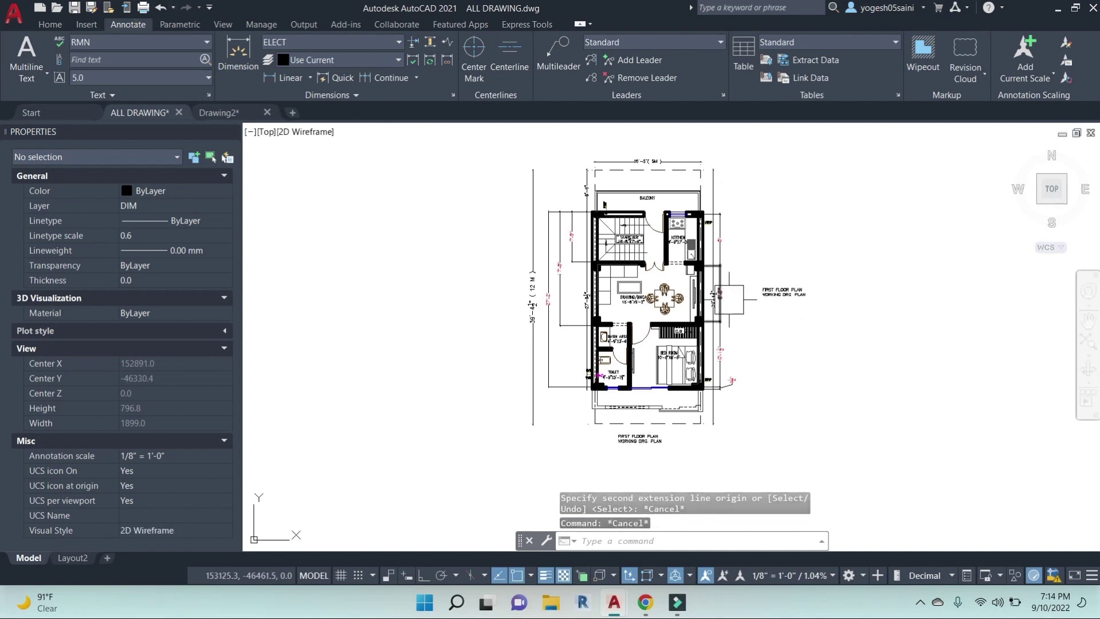
scroll(681, 277, "down", 2)
scroll(682, 277, "up", 5)
scroll(682, 277, "down", 1)
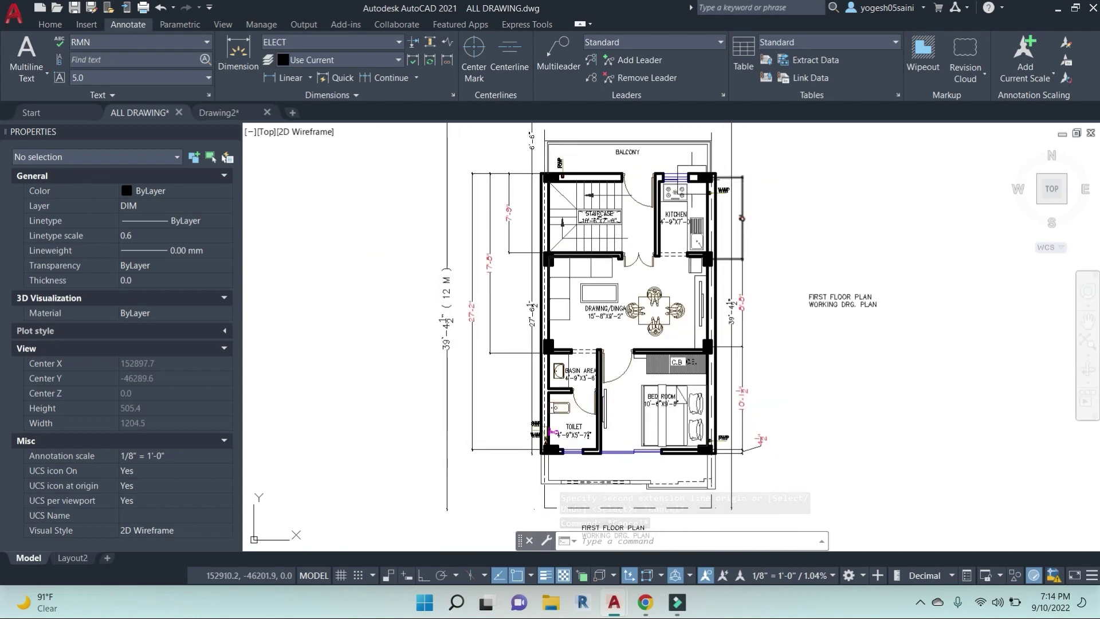
key("Escape")
key("Escape")
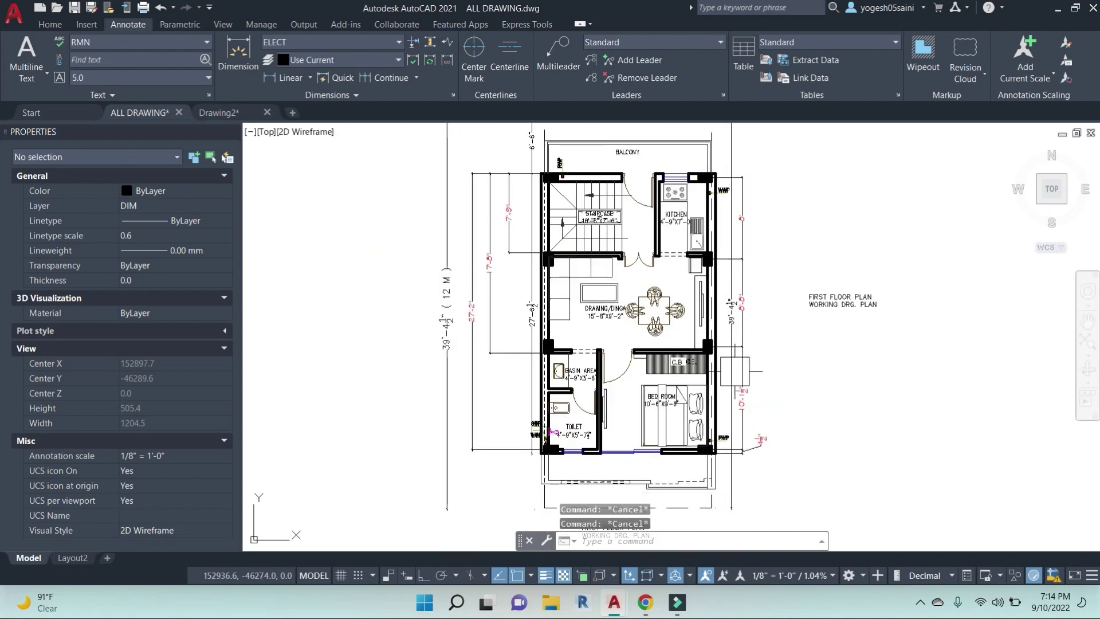
Explode the first floor plan block that contains the walls, windows and dimensions.
left_click(626, 452)
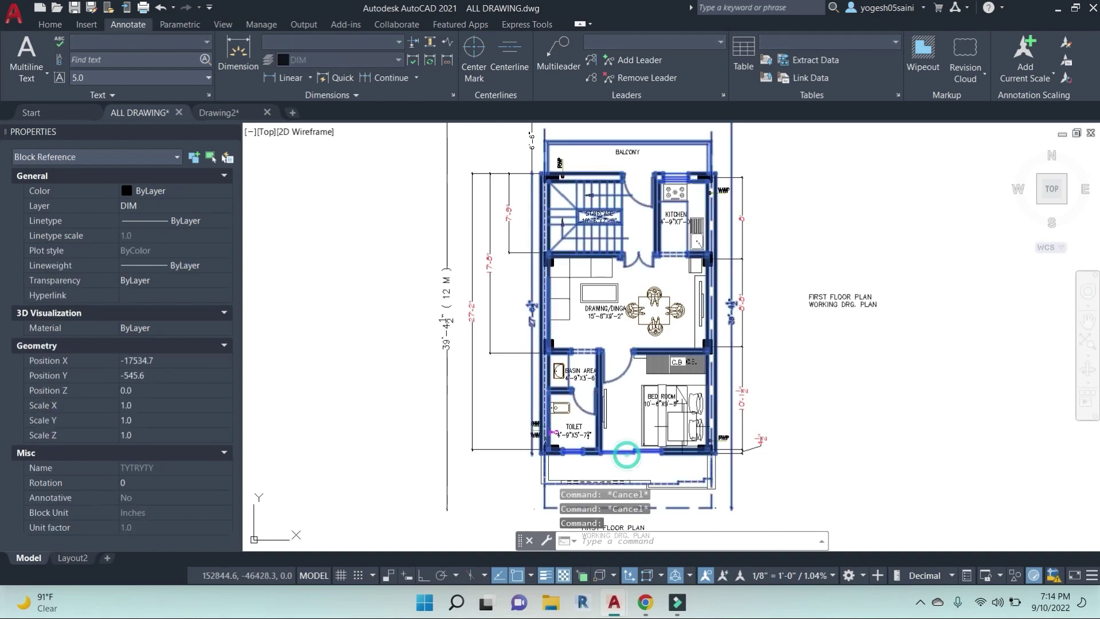
middle_click_drag(626, 452, 620, 415)
key("Escape")
left_click(620, 415)
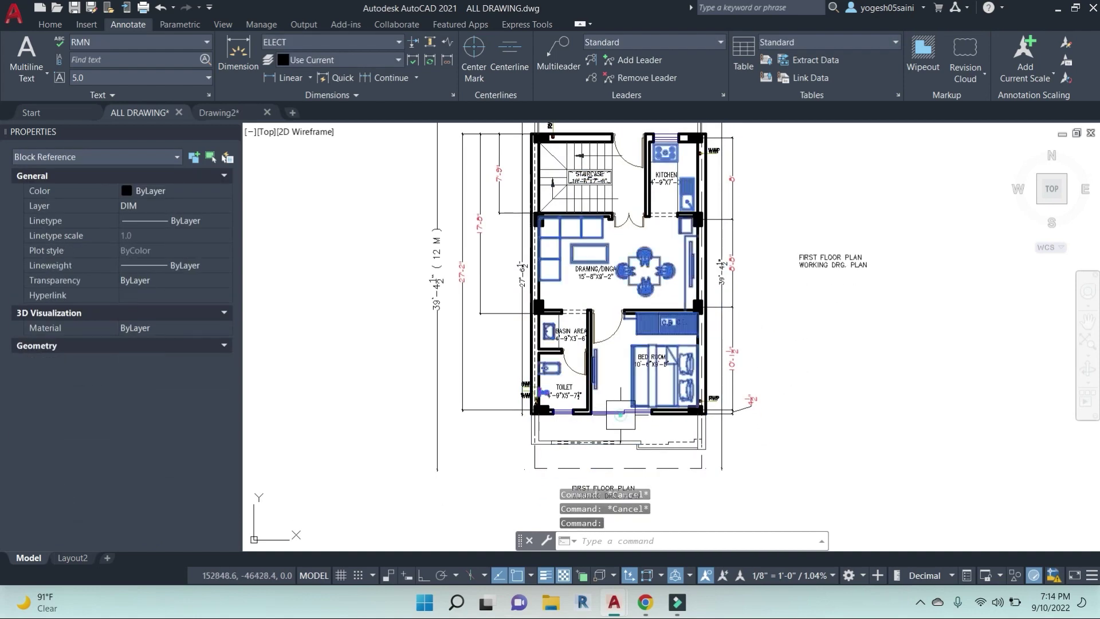
key("Escape")
left_click(620, 414)
type("x")
key("Return")
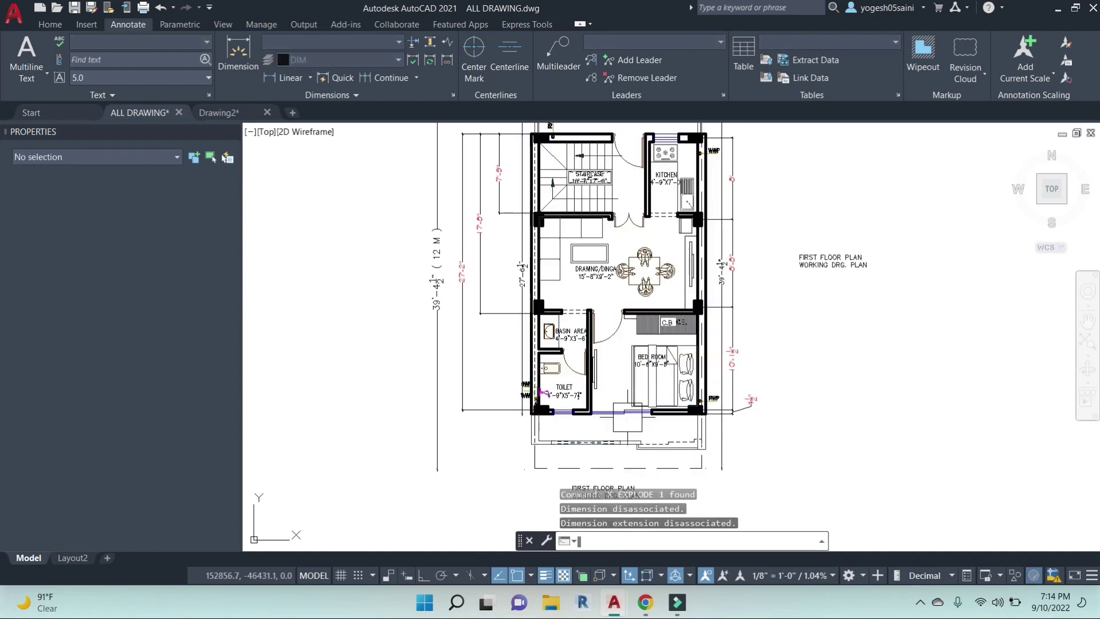
Select the middle blue window line in the bedroom's front wall and inspect its properties.
scroll(628, 416, "up", 2)
left_click(598, 413)
scroll(598, 407, "up", 4)
key("Escape")
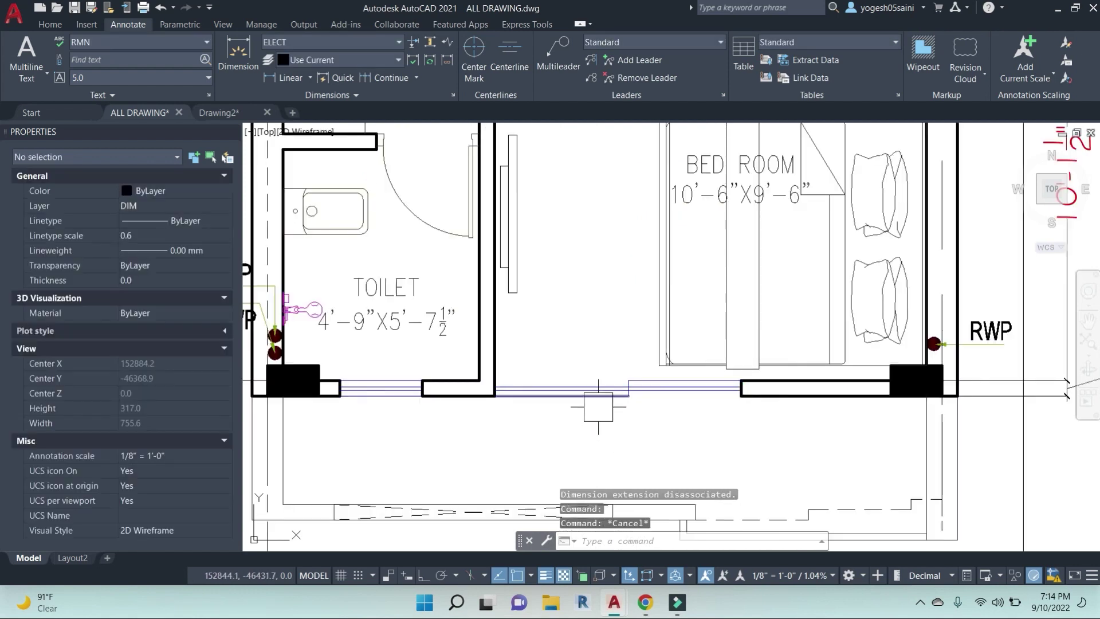
left_click(598, 407)
key("Escape")
left_click(573, 379)
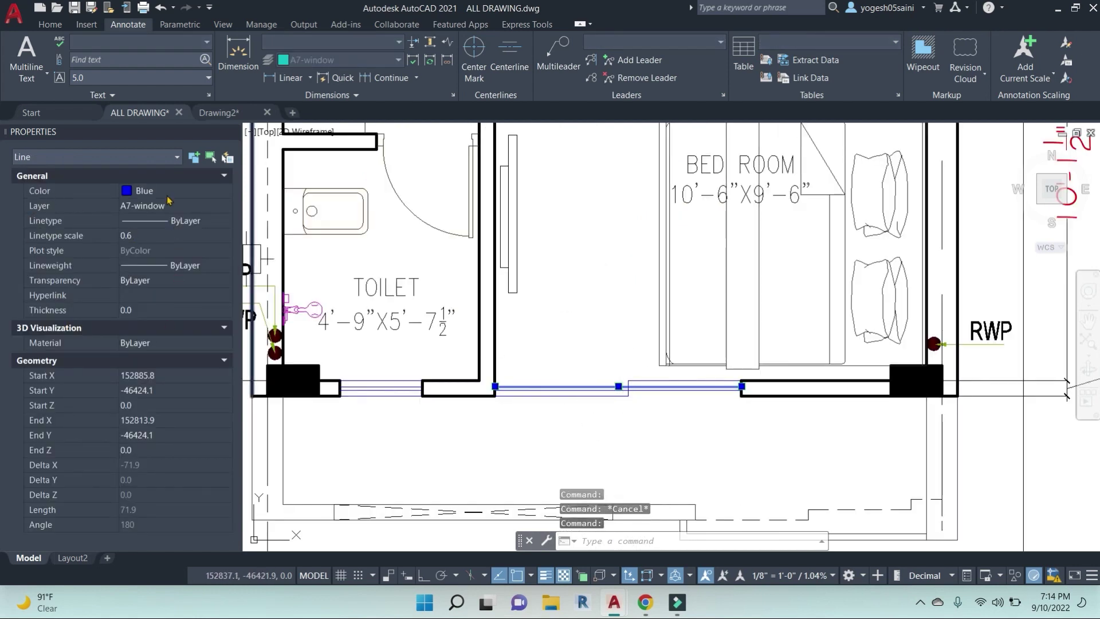
Close the Properties palette and reopen it with the PROPERTIES command.
left_click(232, 131)
type("p")
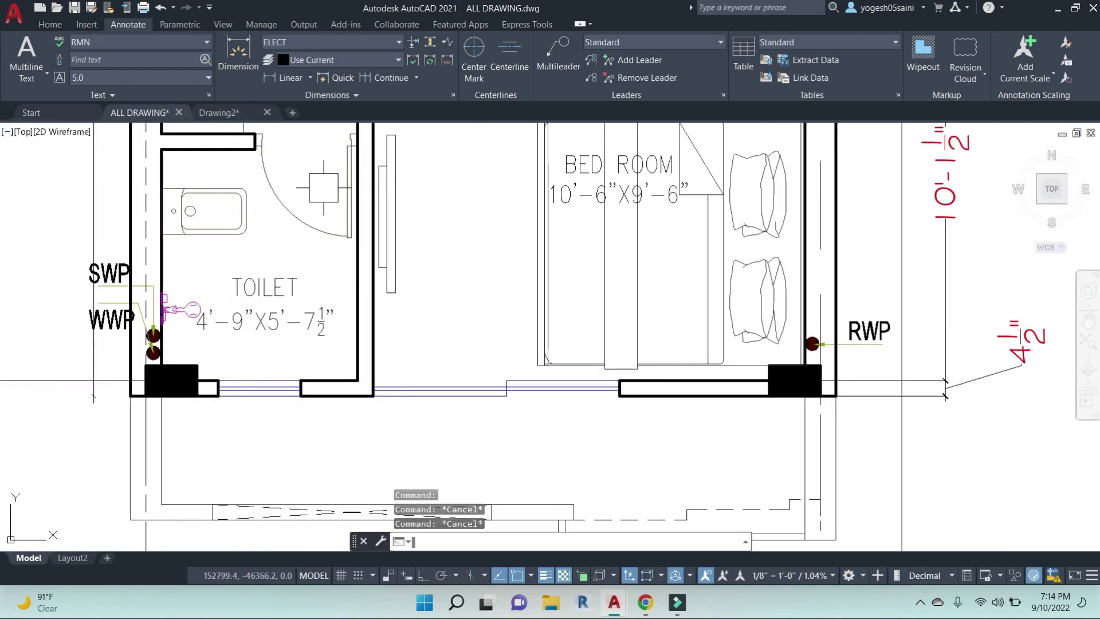
type("r")
key("Return")
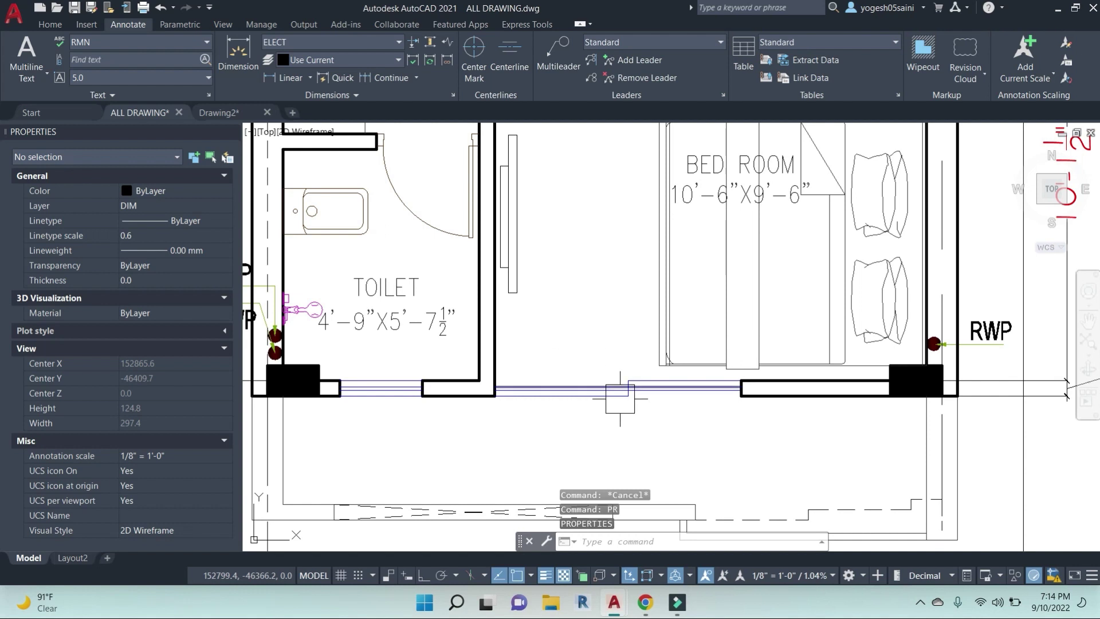
Examine the properties of the bedroom window line and of the furniture block in the first floor plan.
left_click(593, 388)
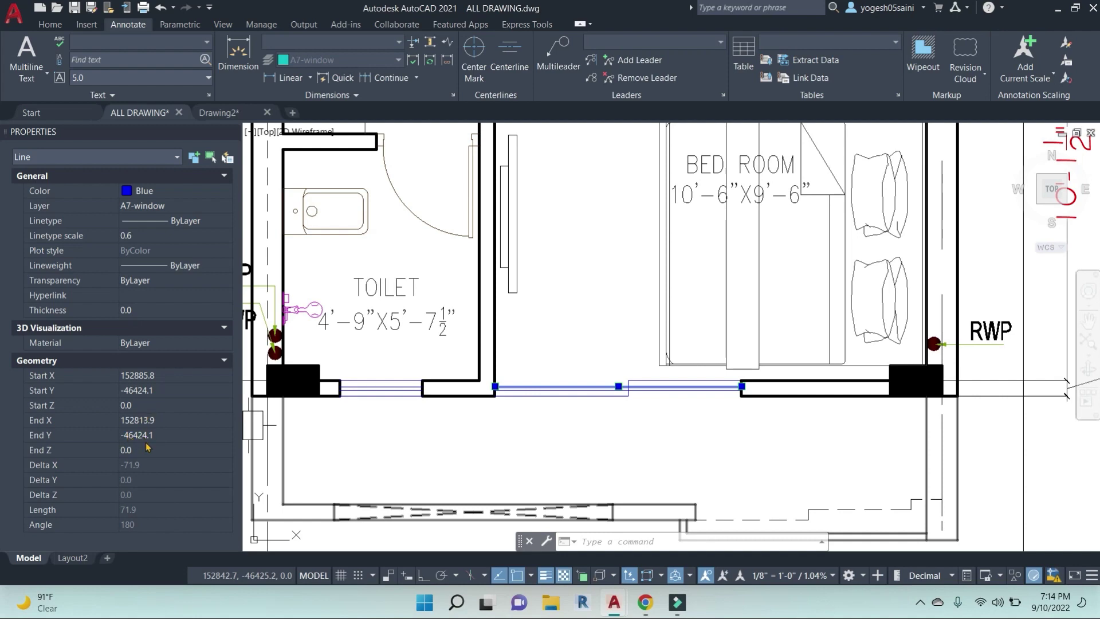
scroll(946, 413, "down", 6)
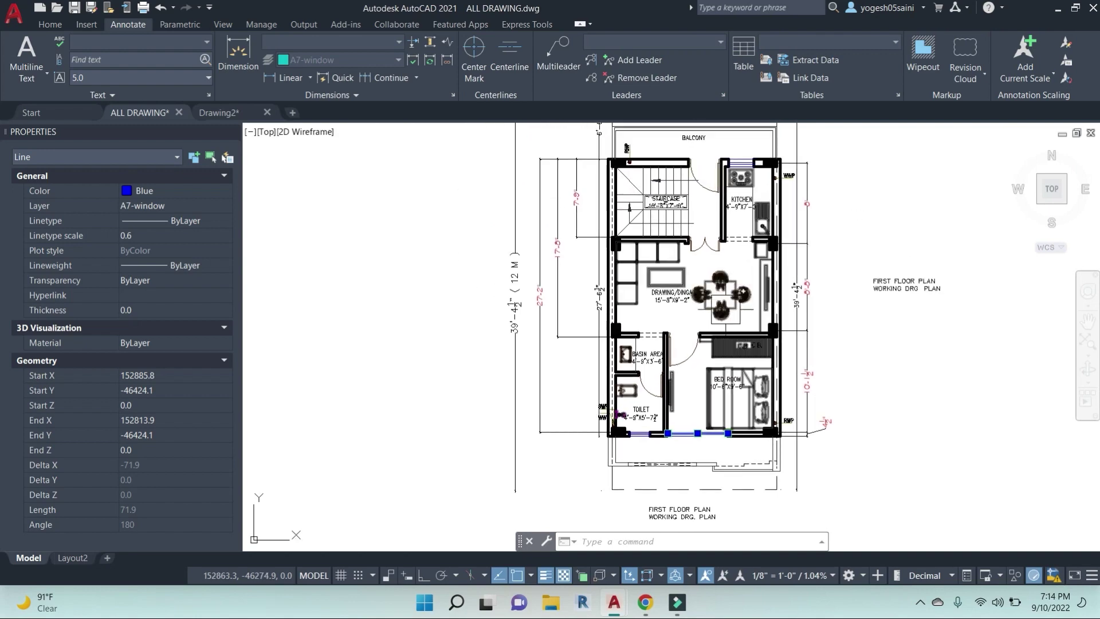
scroll(659, 246, "up", 4)
key("Escape")
left_click(747, 215)
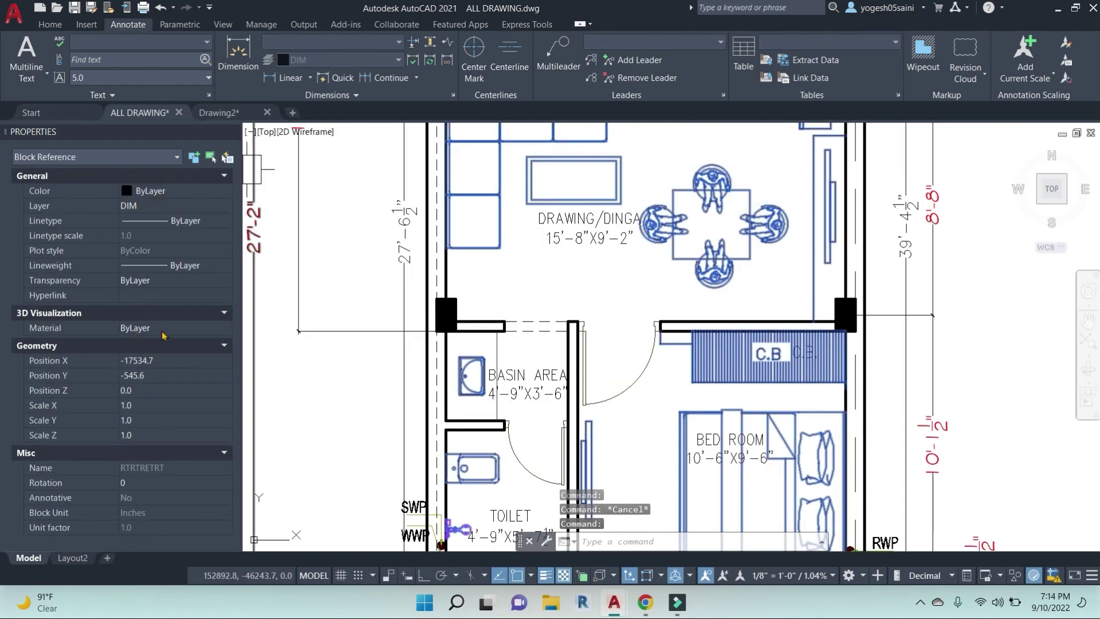
scroll(504, 317, "down", 4)
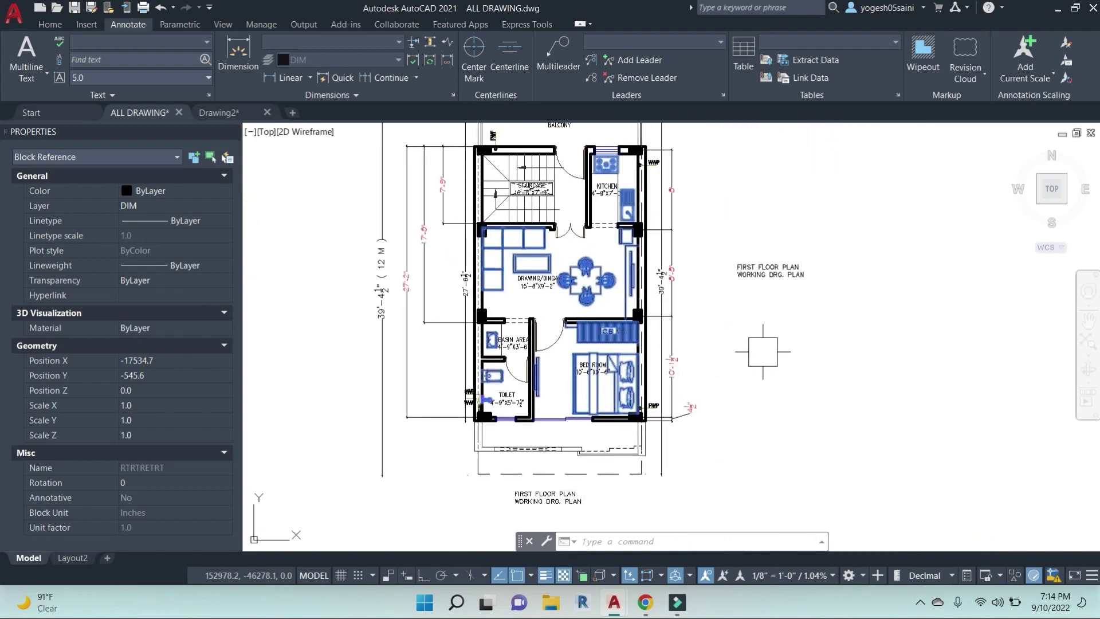
key("Escape")
key("Escape")
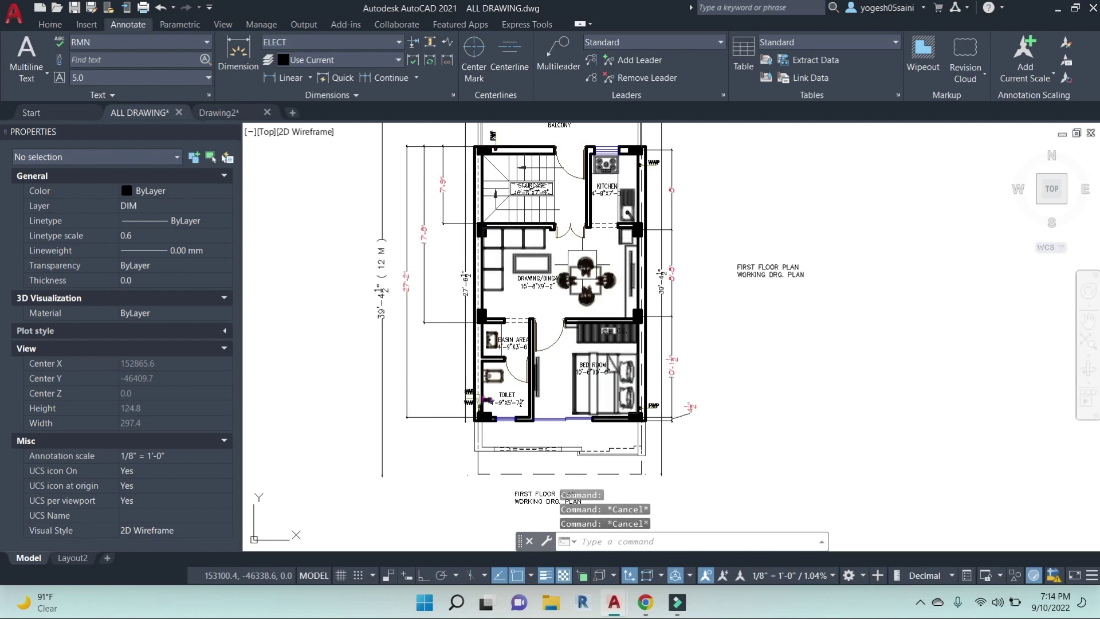
Explode the furniture block in the first floor plan into separate objects.
left_click(658, 270)
type("x")
key("Return")
scroll(593, 271, "up", 4)
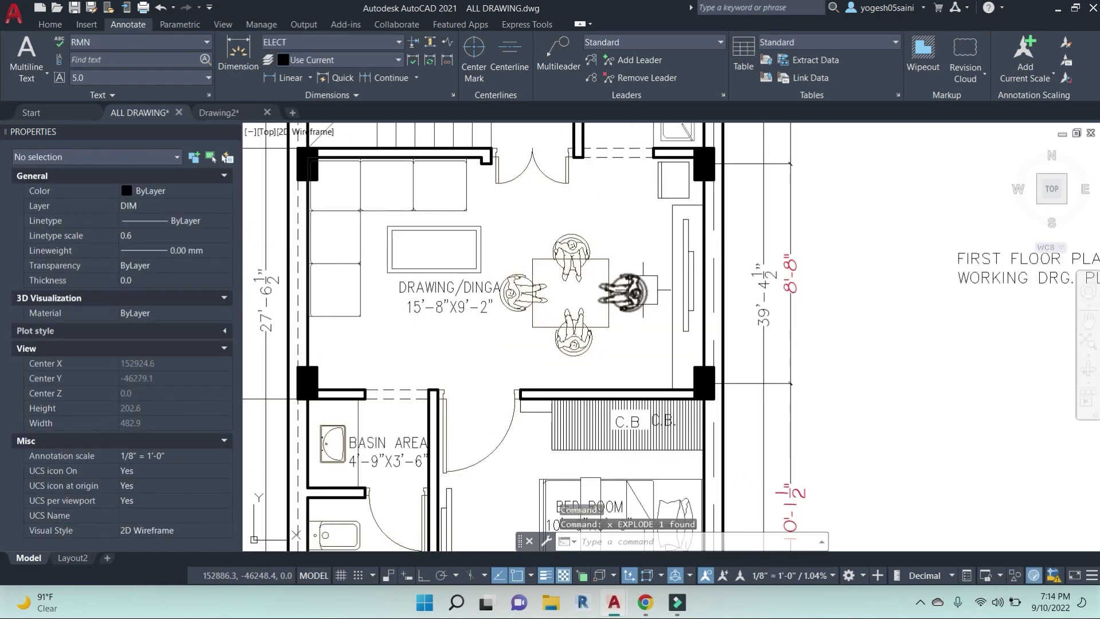
Examine the properties of the dining table polyline in the drawing/dining room with the PROPERTIES command.
left_click(646, 292)
key("Escape")
left_click(615, 241)
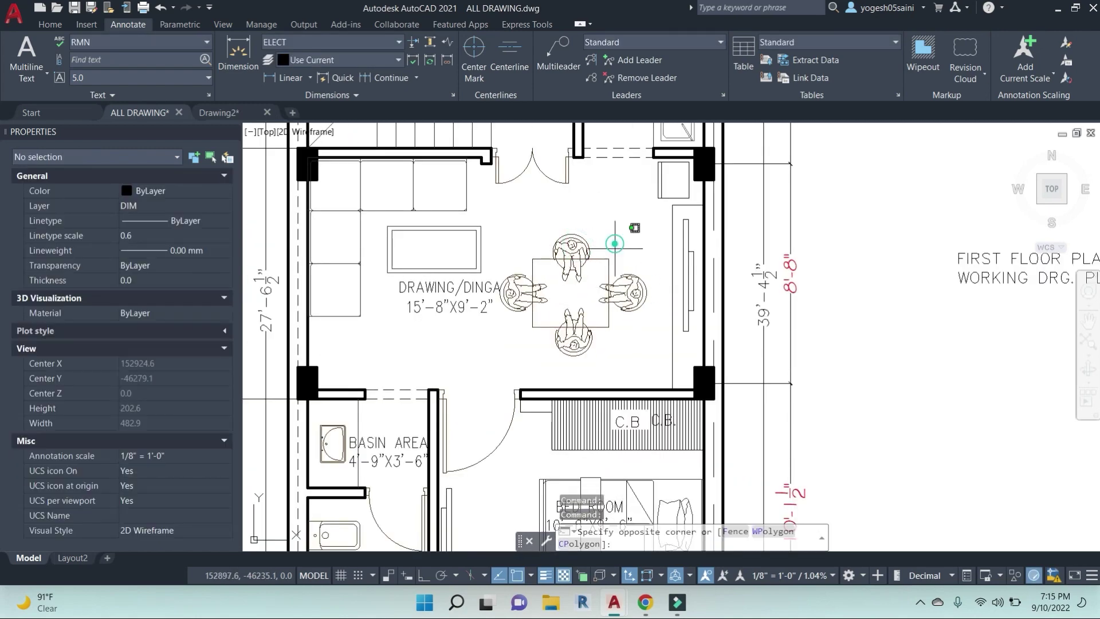
left_click(602, 264)
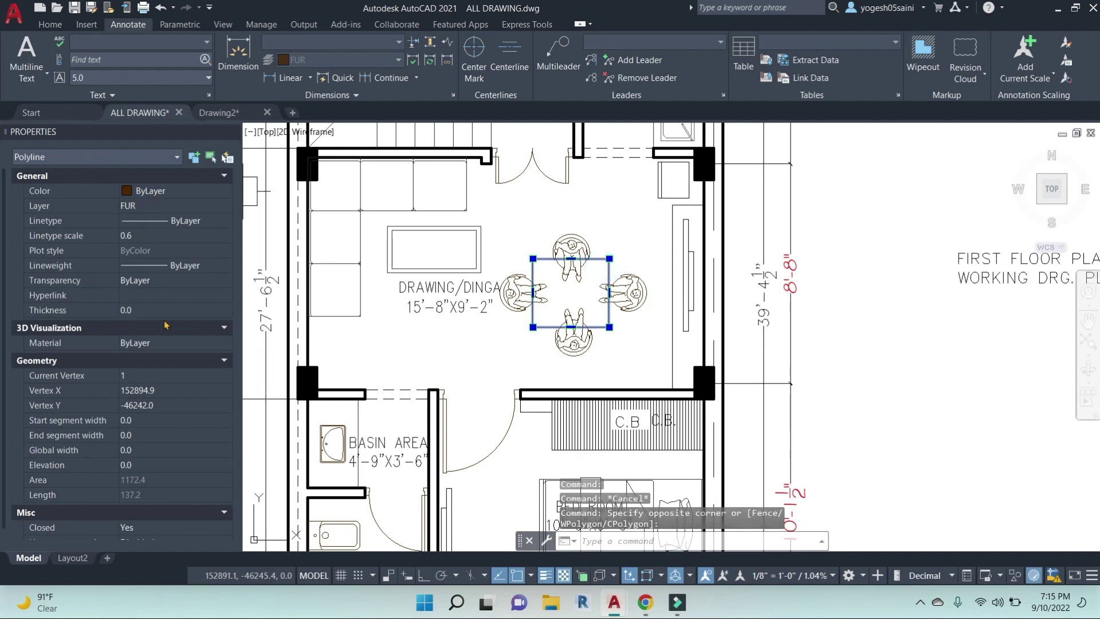
key("Escape")
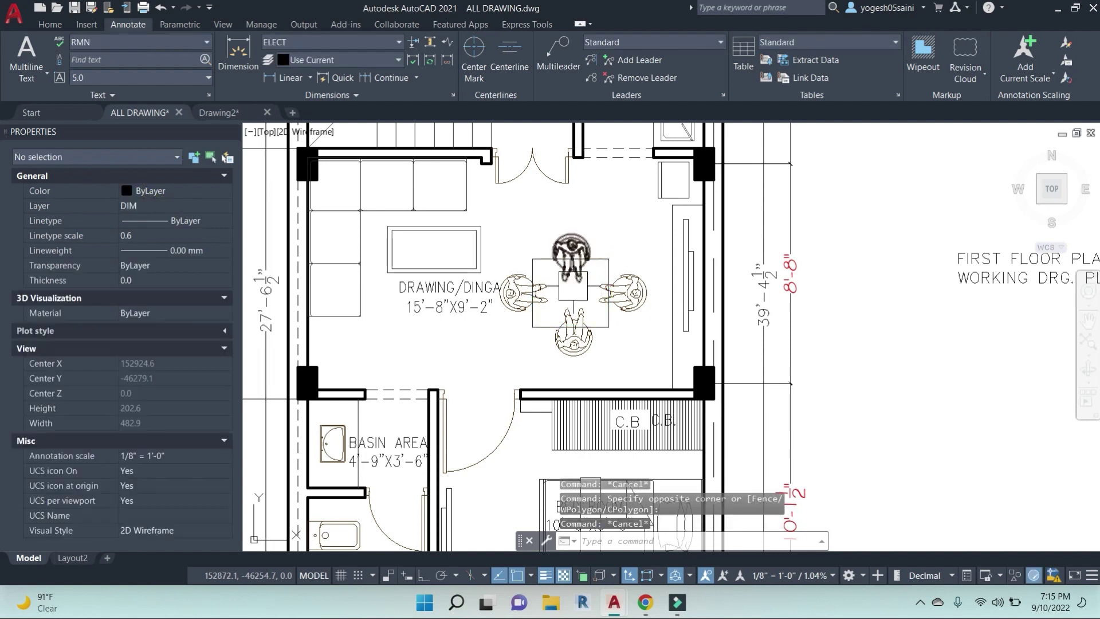
scroll(585, 287, "down", 2)
scroll(750, 285, "down", 3)
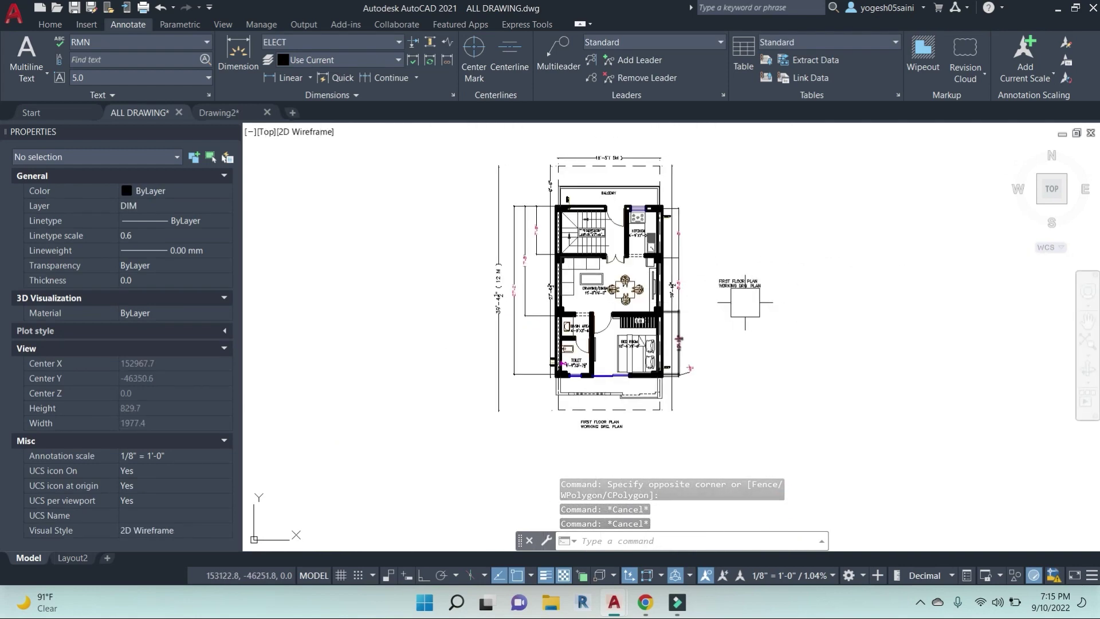
key("Escape")
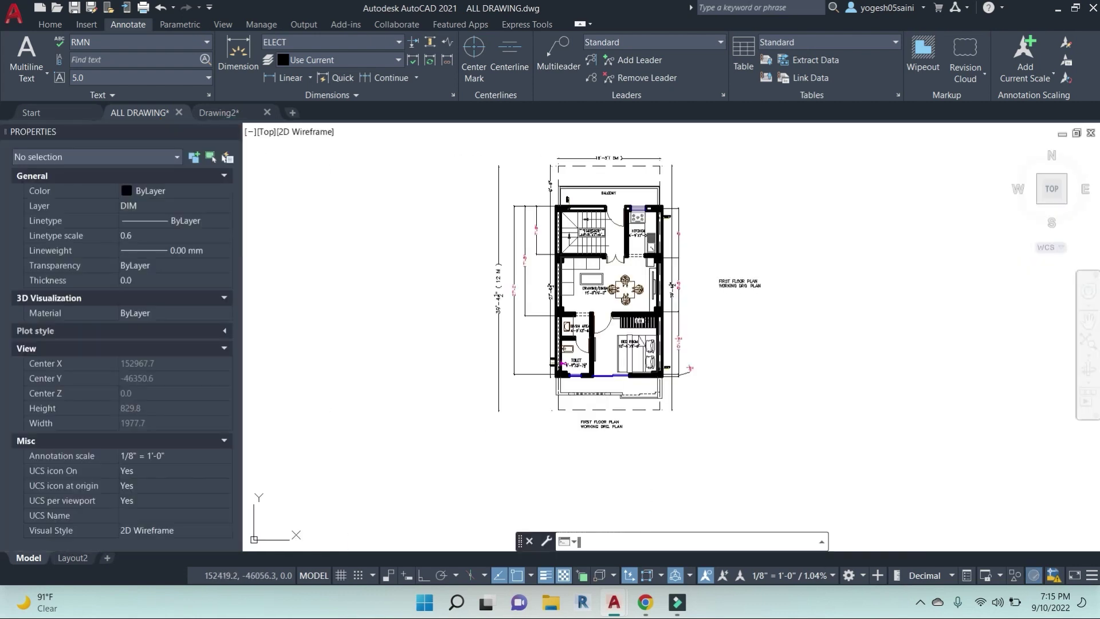
type("PR")
key("Return")
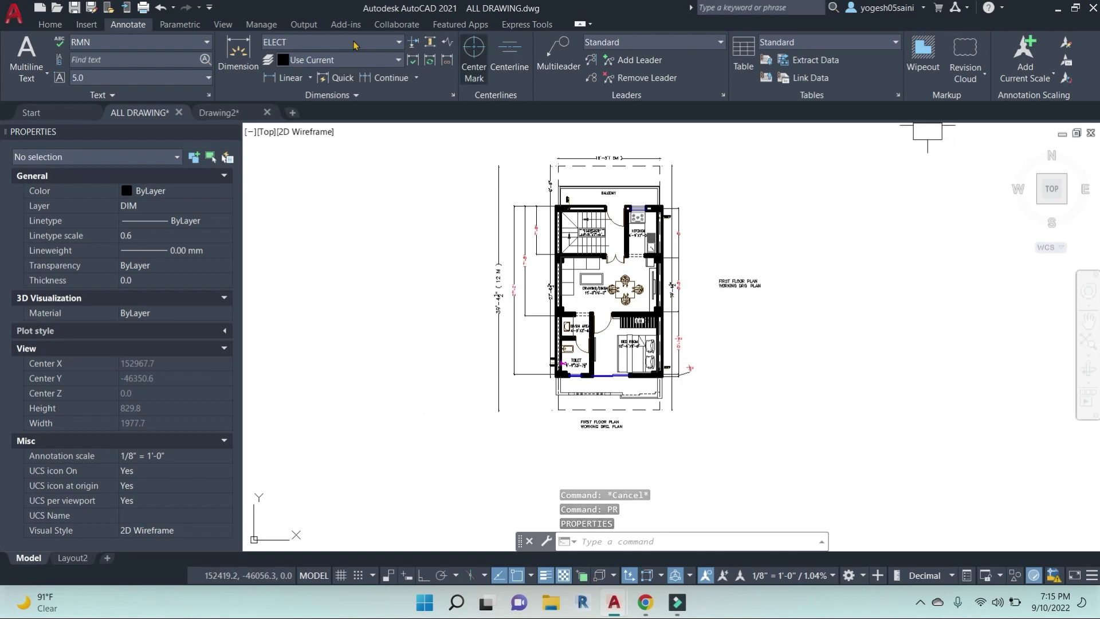
Change the colour of the dashed opening polyline between the kitchen and the dining room to red.
left_click(50, 24)
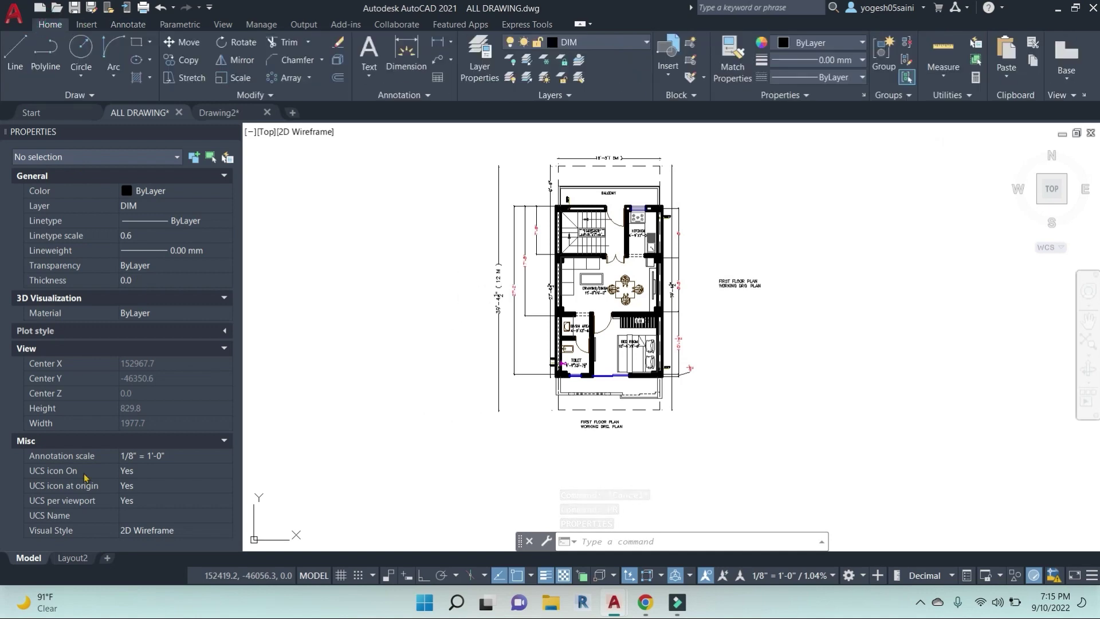
left_click(678, 230)
scroll(680, 223, "up", 4)
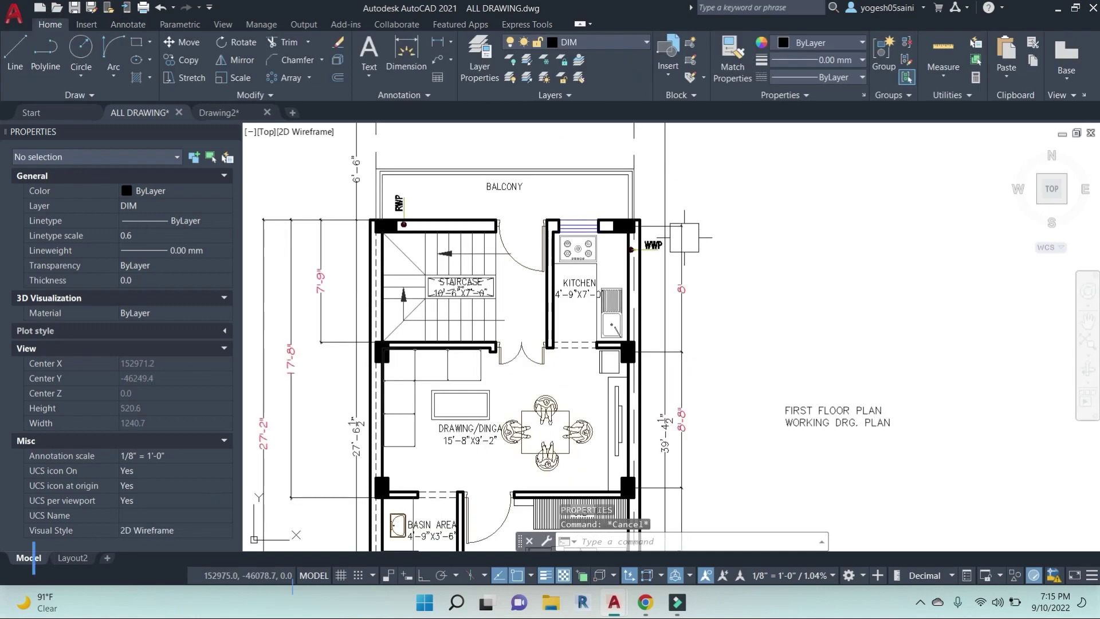
key("Escape")
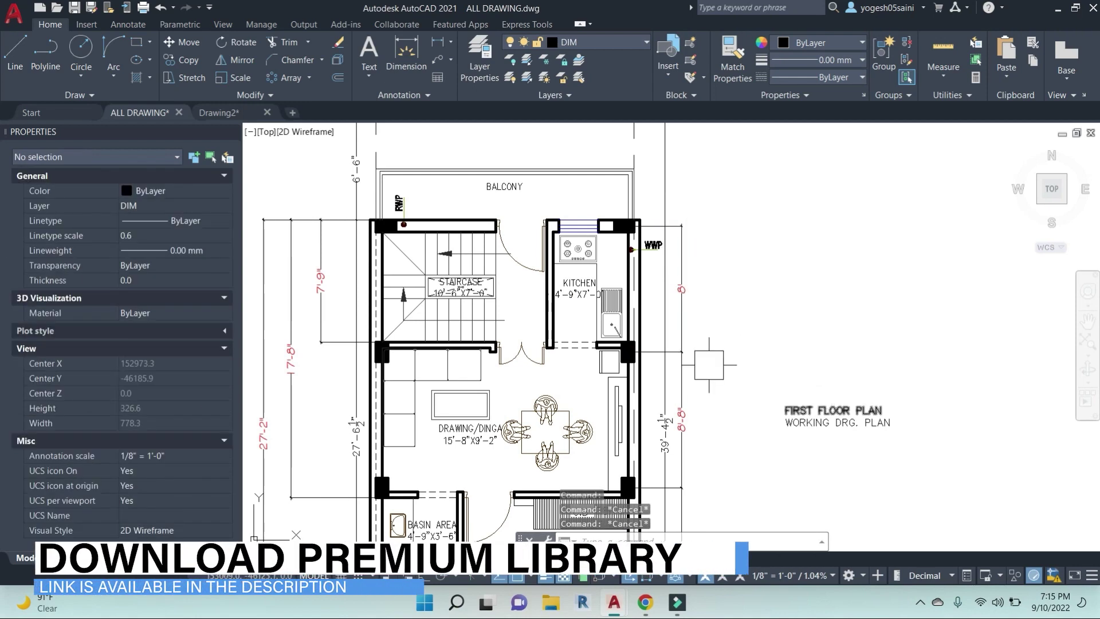
scroll(571, 344, "up", 4)
left_click(571, 340)
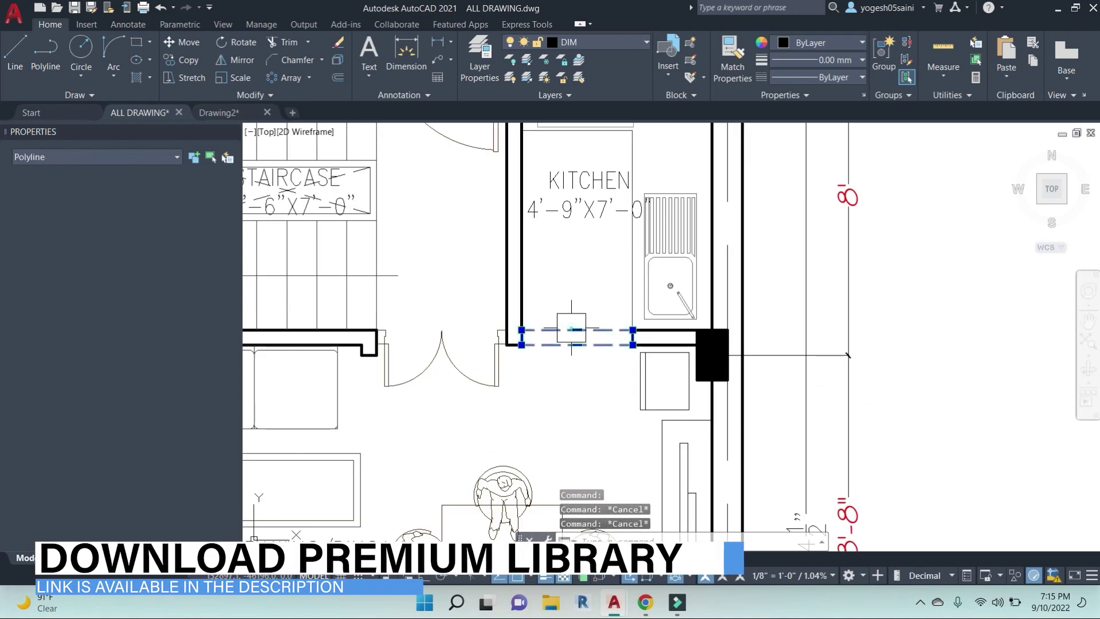
left_click(855, 42)
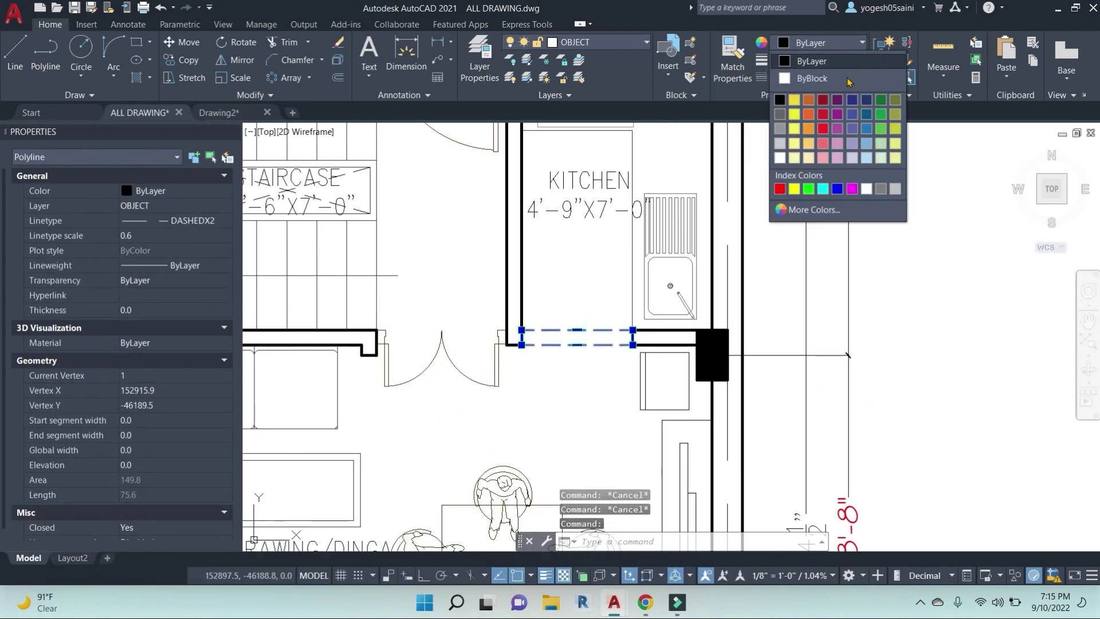
left_click(823, 114)
key("Escape")
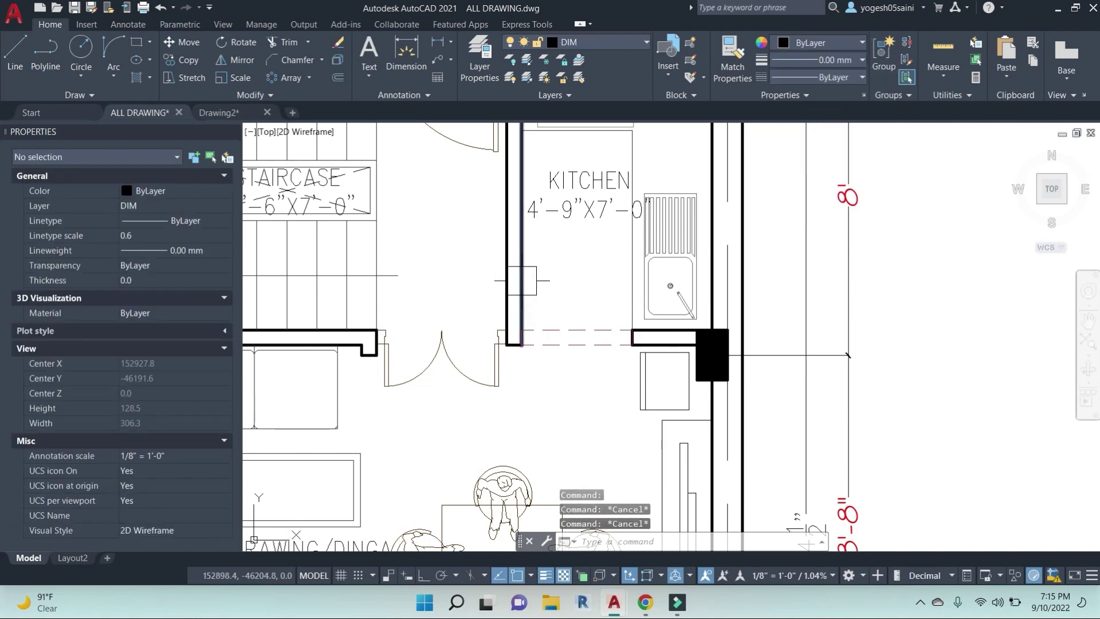
Set the colour of the double door block and the kitchen partition's inner wall line to yellow-green.
left_click(521, 284)
key("Escape")
left_click(452, 375)
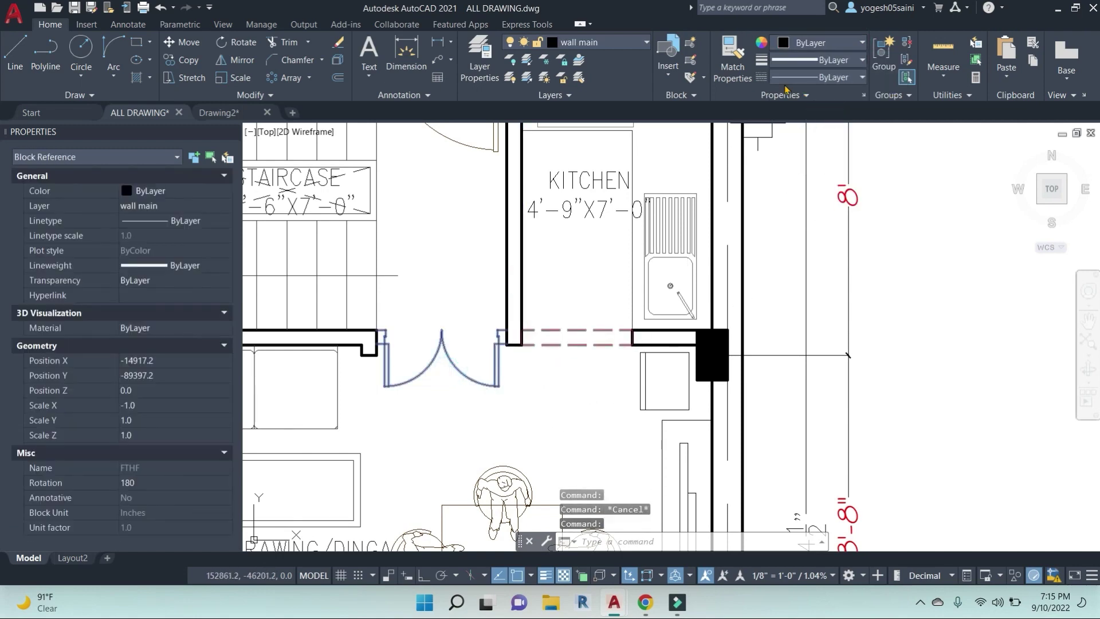
left_click(841, 43)
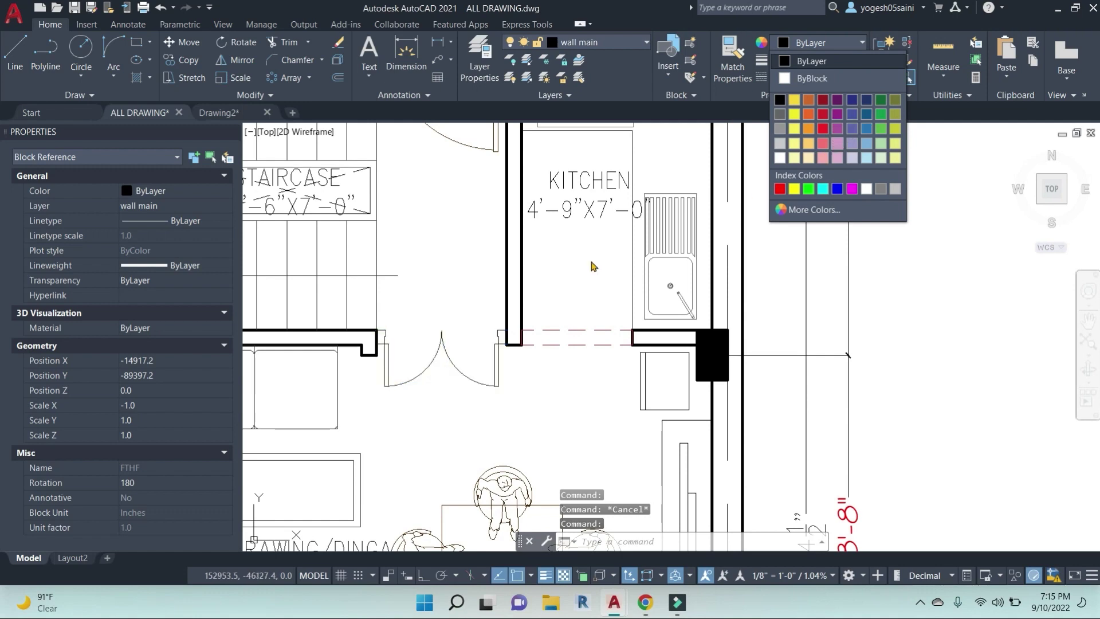
key("Escape")
left_click(517, 282)
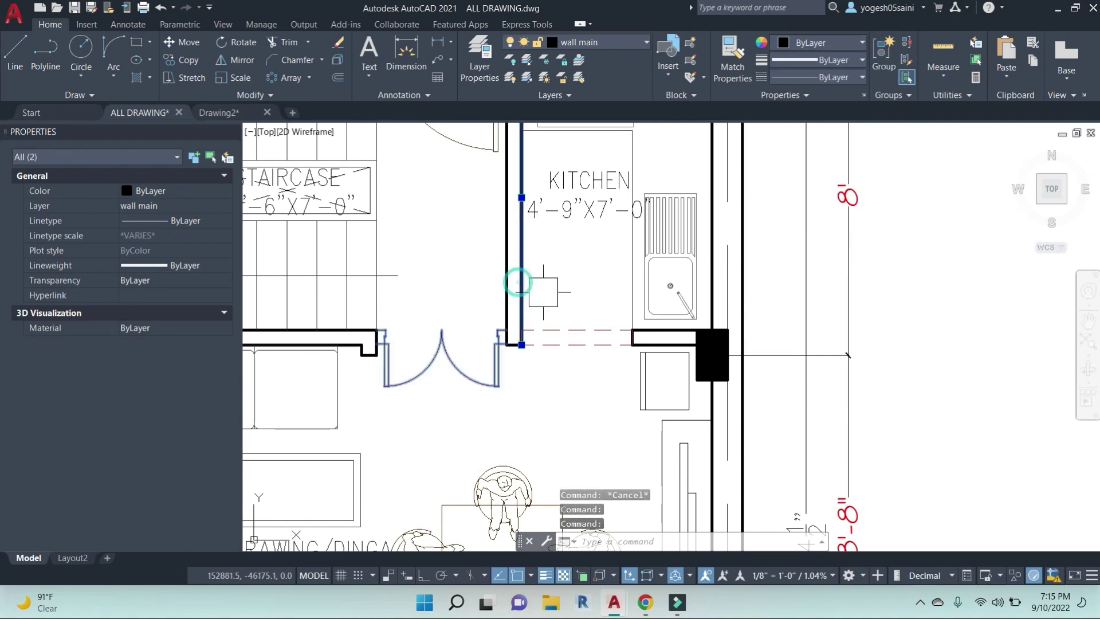
left_click(851, 46)
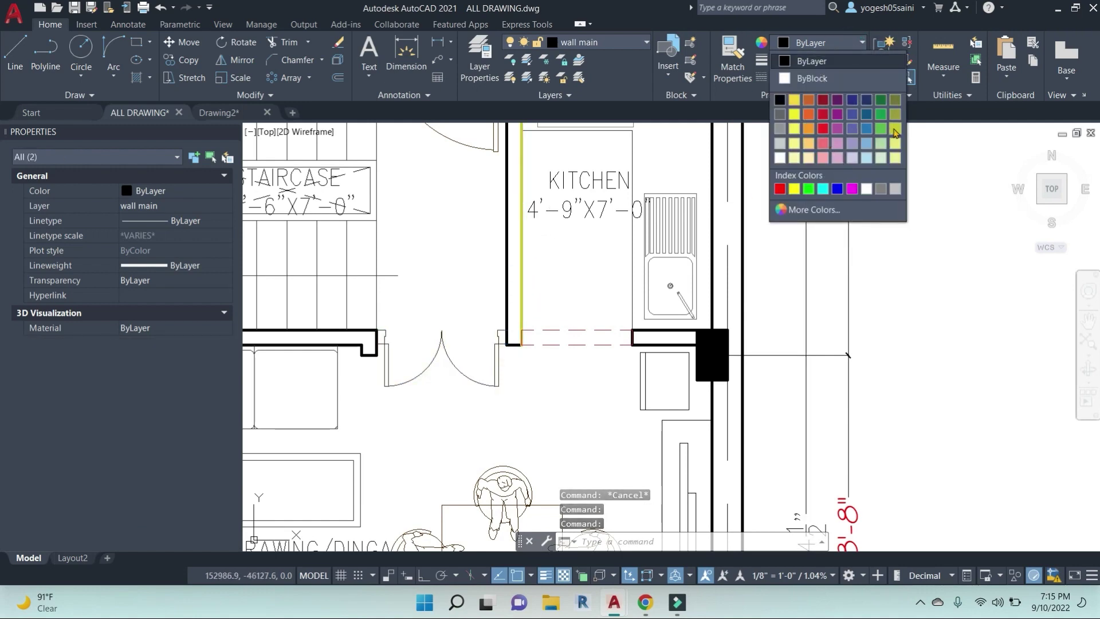
left_click(895, 99)
key("Escape")
key("Escape")
key("Escape")
scroll(571, 300, "down", 4)
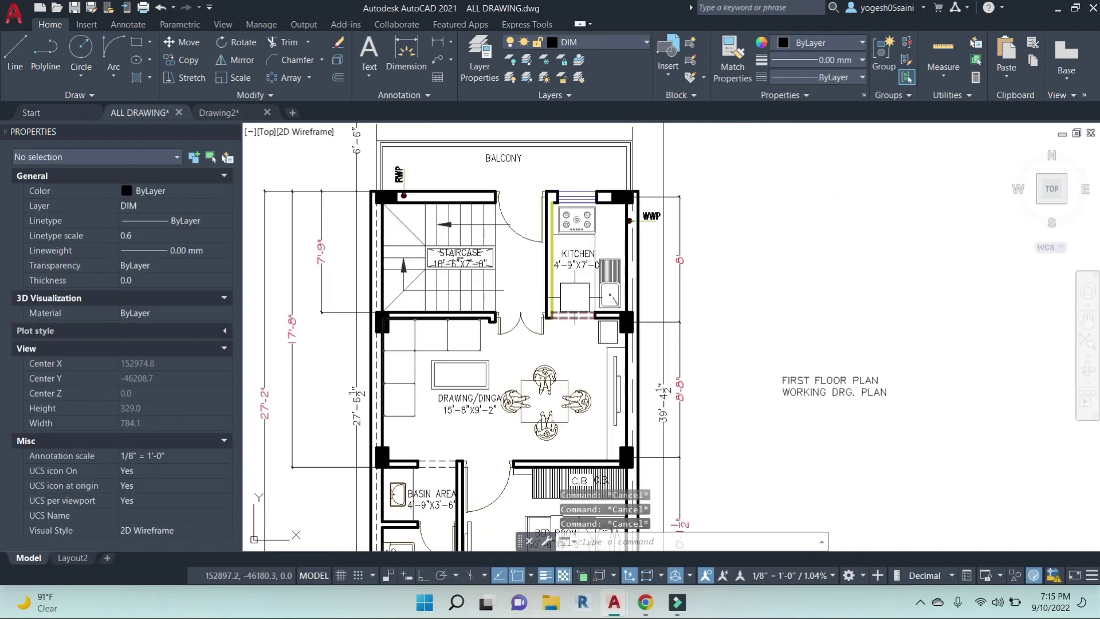
left_click(854, 59)
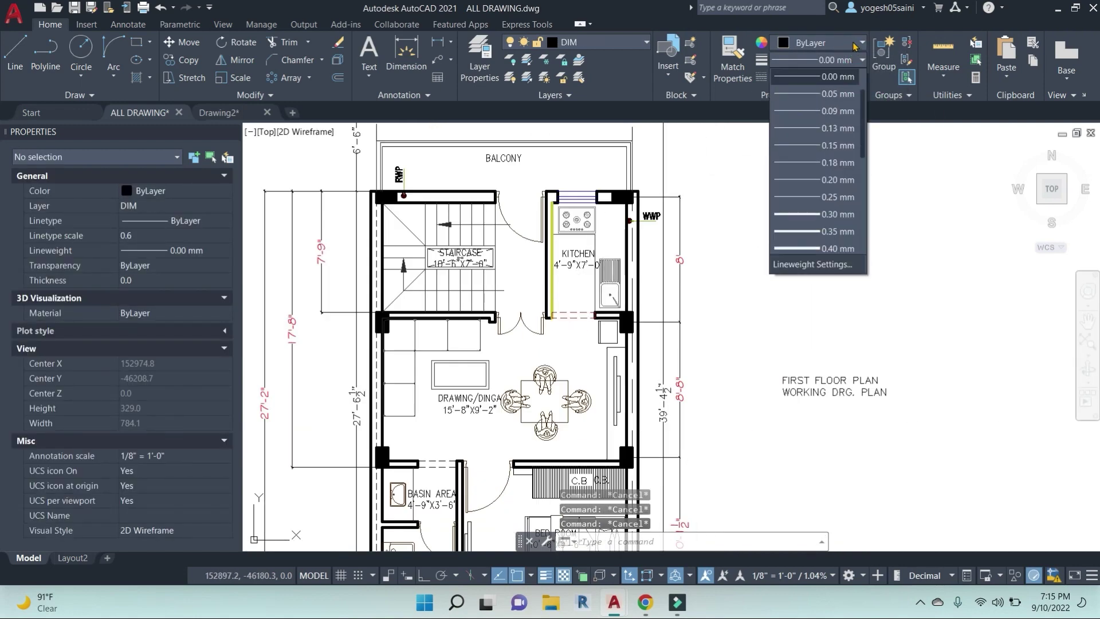
scroll(819, 229, "down", 1)
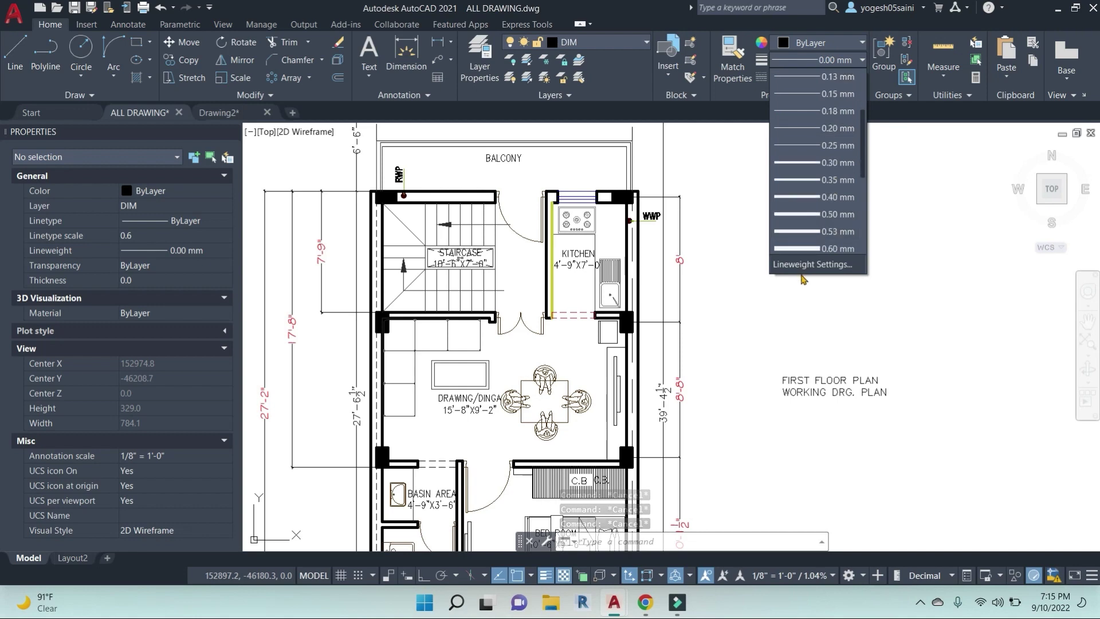
left_click(763, 294)
Match the properties of the red dashed kitchen opening onto both lines of the partition wall between kitchen and staircase.
scroll(540, 349, "up", 4)
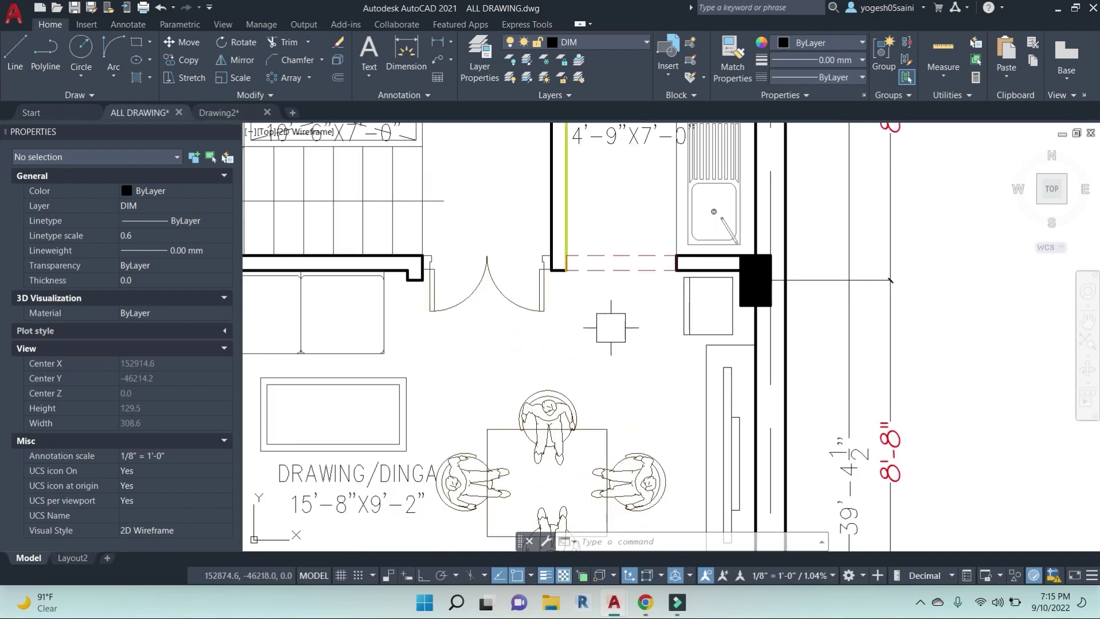
key("Escape")
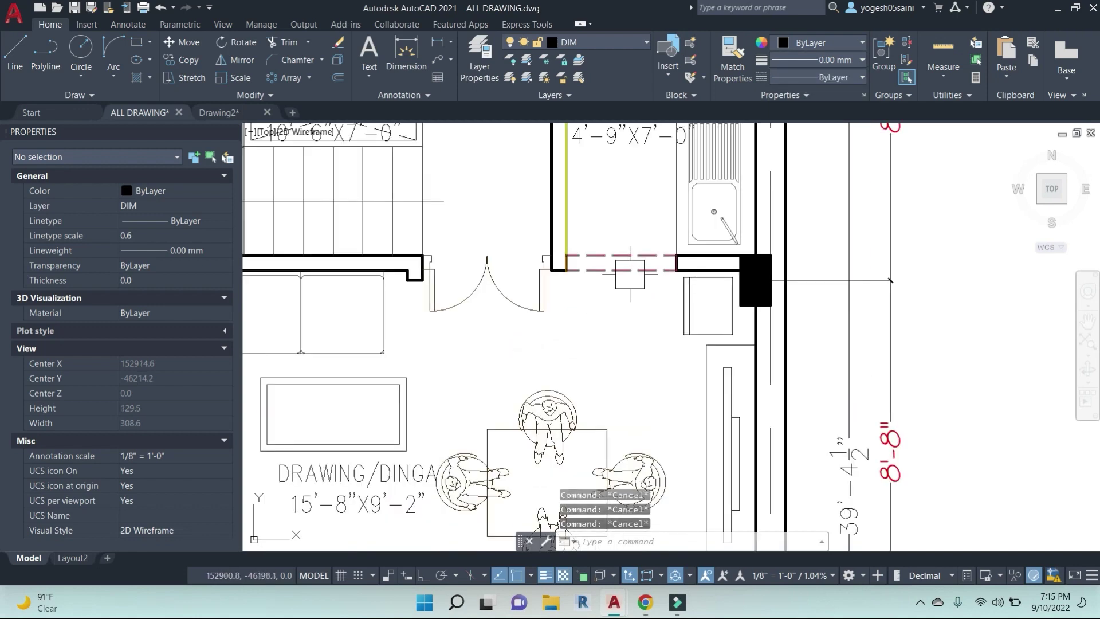
type("MA")
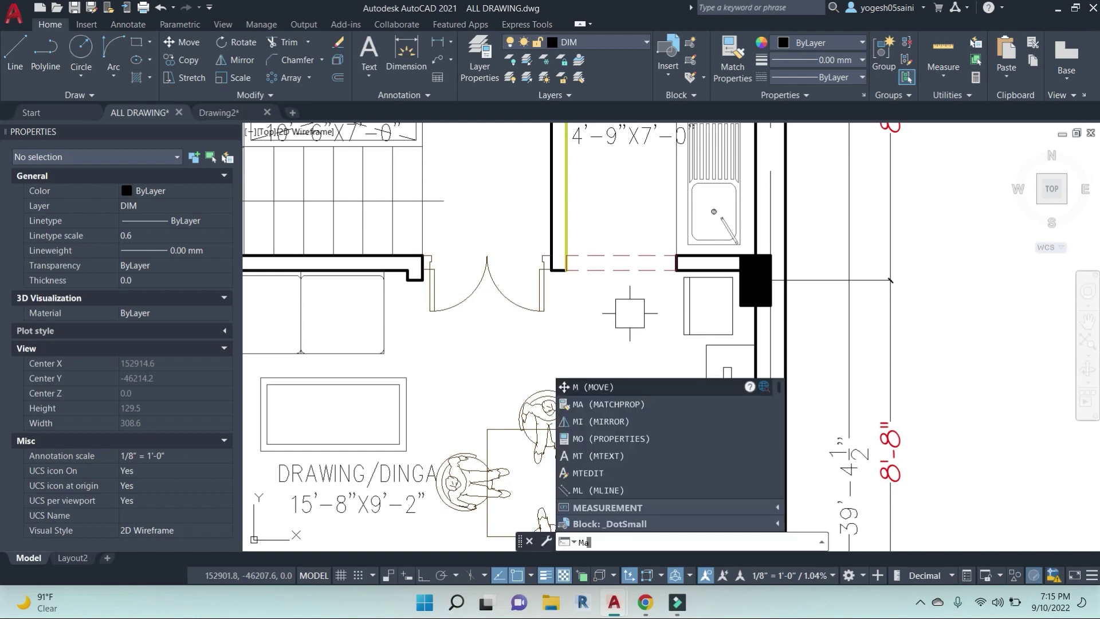
key("Return")
left_click(634, 264)
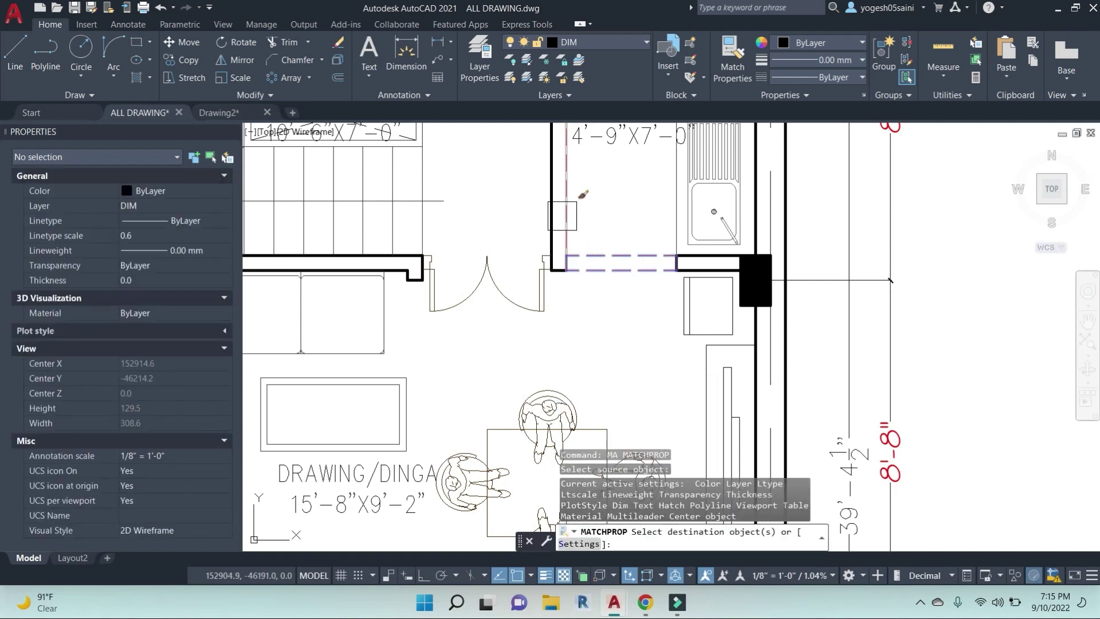
middle_click_drag(571, 235, 620, 338)
left_click(554, 286)
key("Escape")
key("Escape")
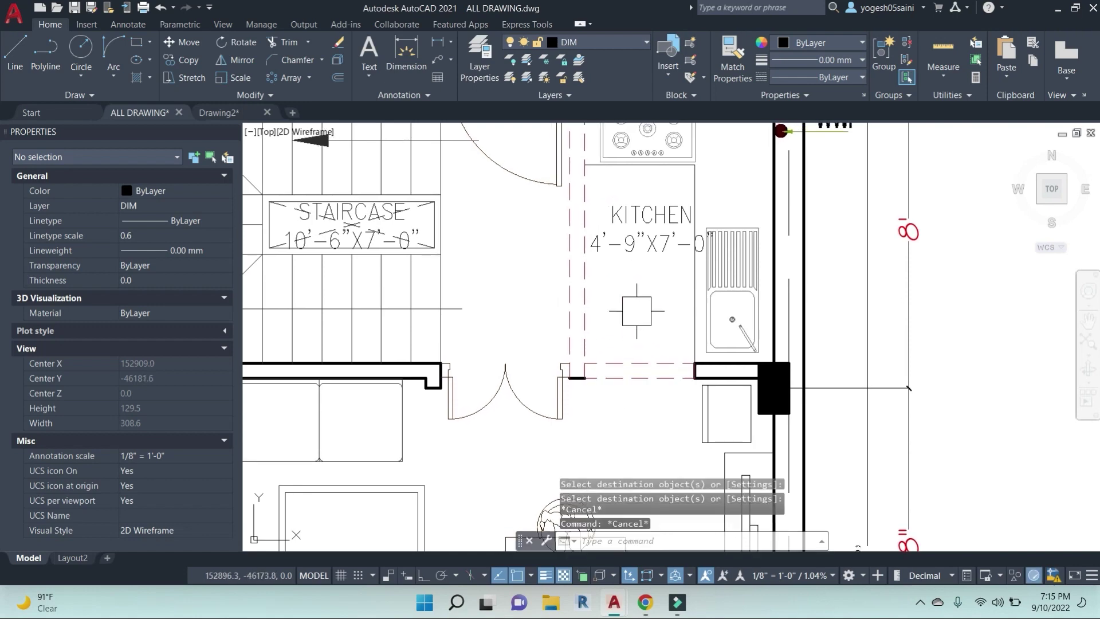
Match the thick outer wall line's properties onto both lines of the kitchen partition wall beside the staircase.
left_click(634, 309)
left_click(538, 284)
key("Escape")
type("ma")
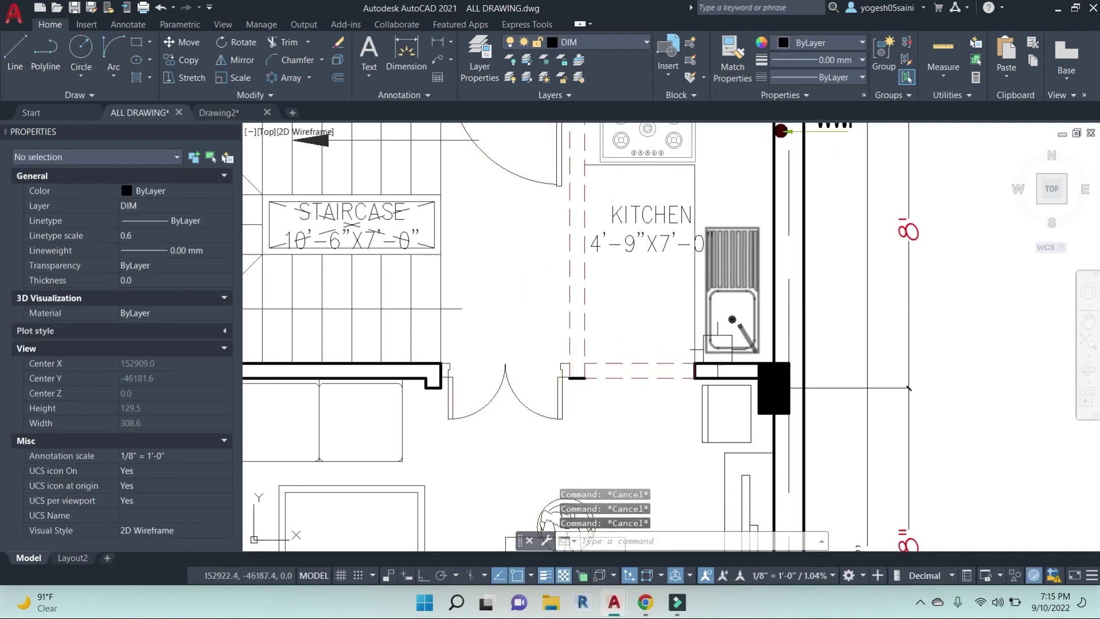
key("Return")
left_click(807, 224)
left_click(624, 282)
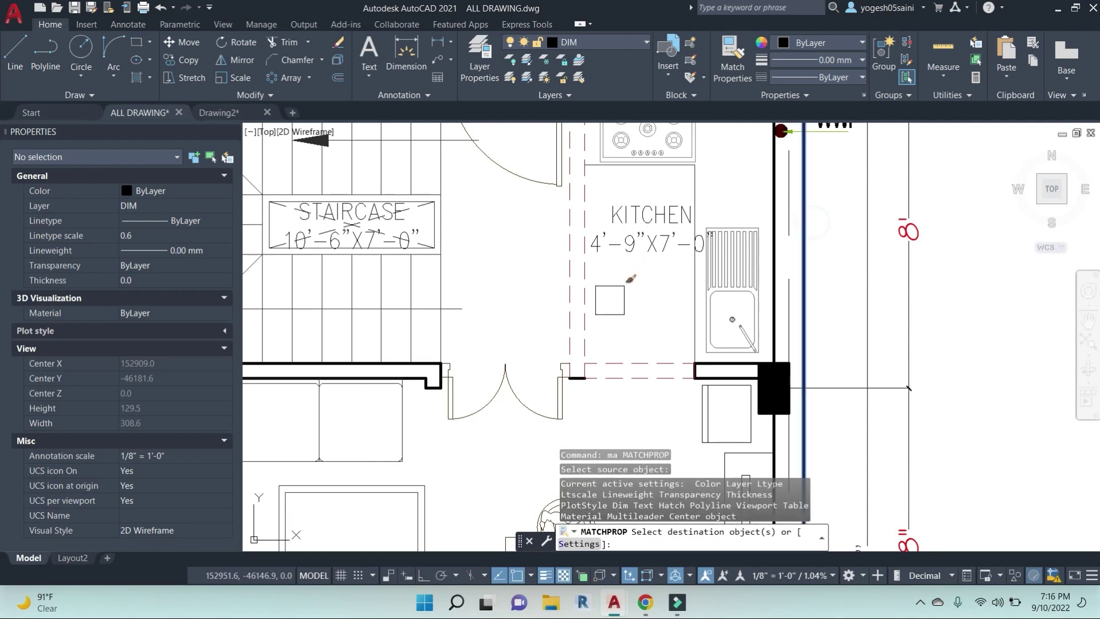
left_click(527, 270)
left_click(598, 364)
scroll(648, 323, "down", 6)
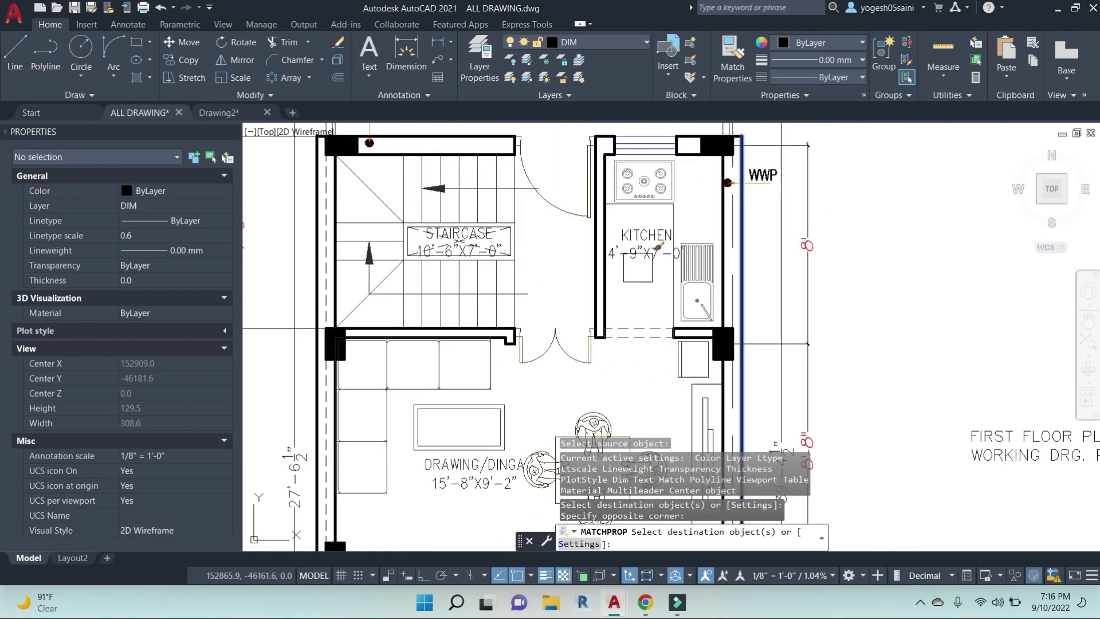
middle_click_drag(685, 303, 662, 249)
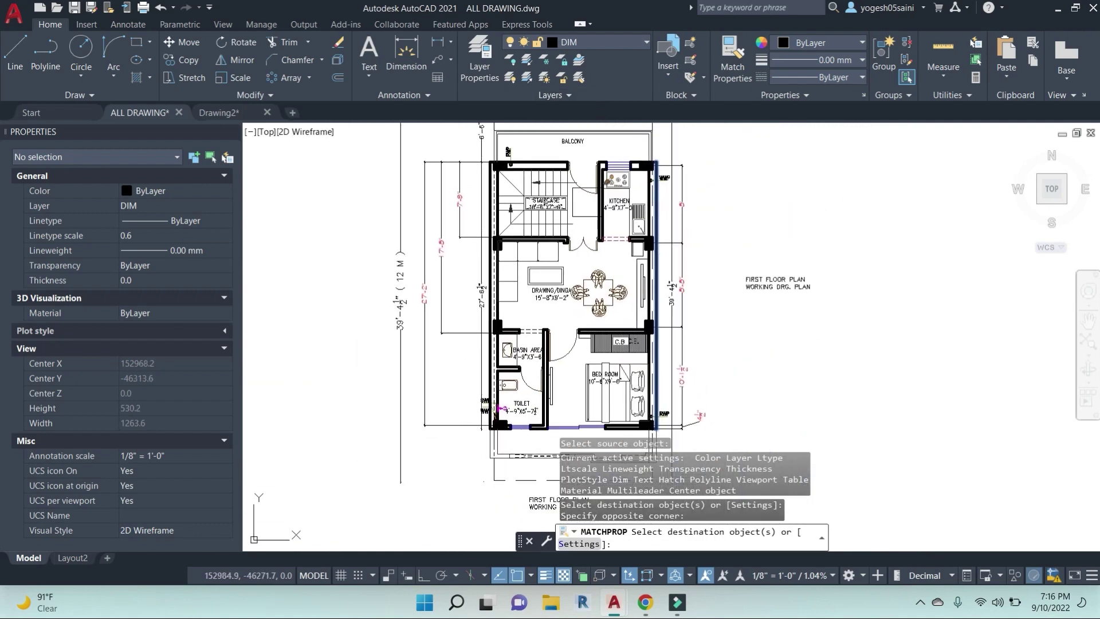
key("Escape")
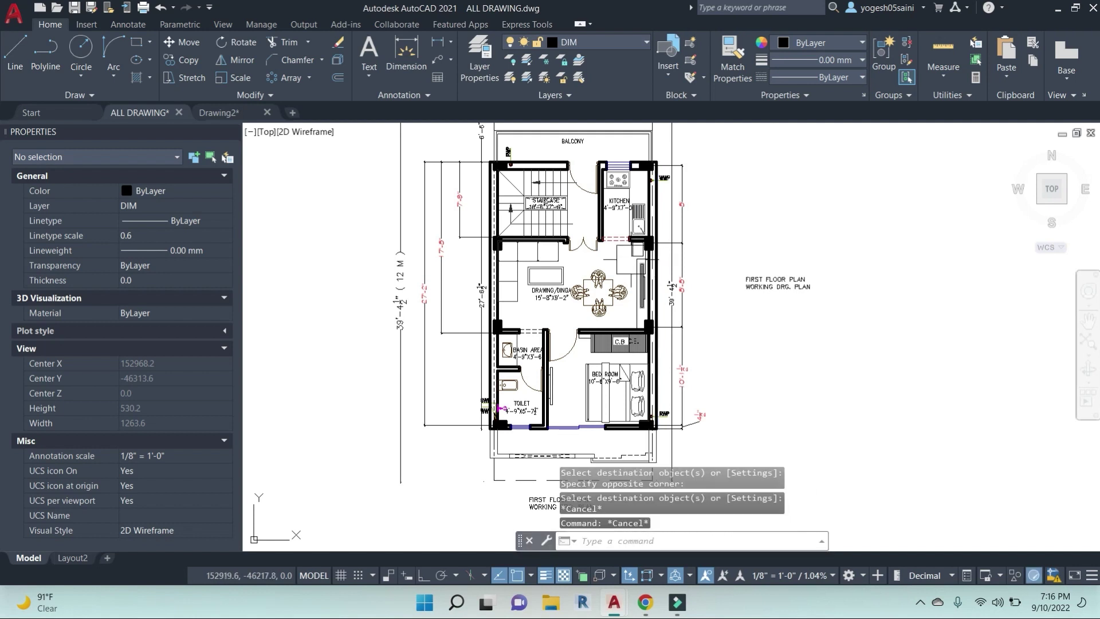
scroll(622, 252, "down", 2)
key("Escape")
key("Escape")
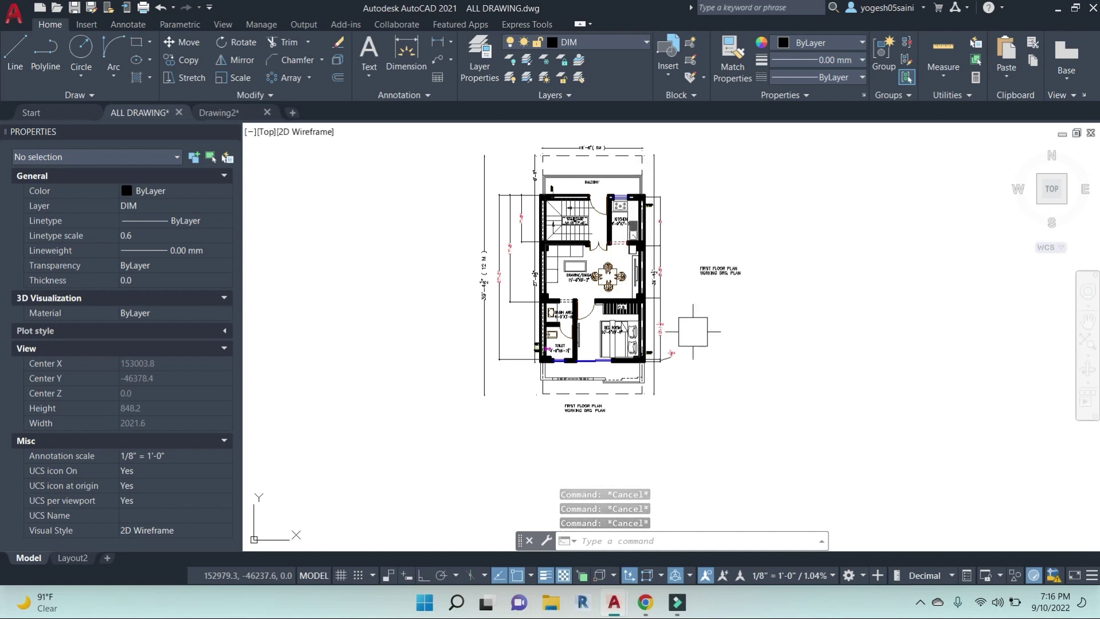
middle_click_drag(737, 324, 701, 349)
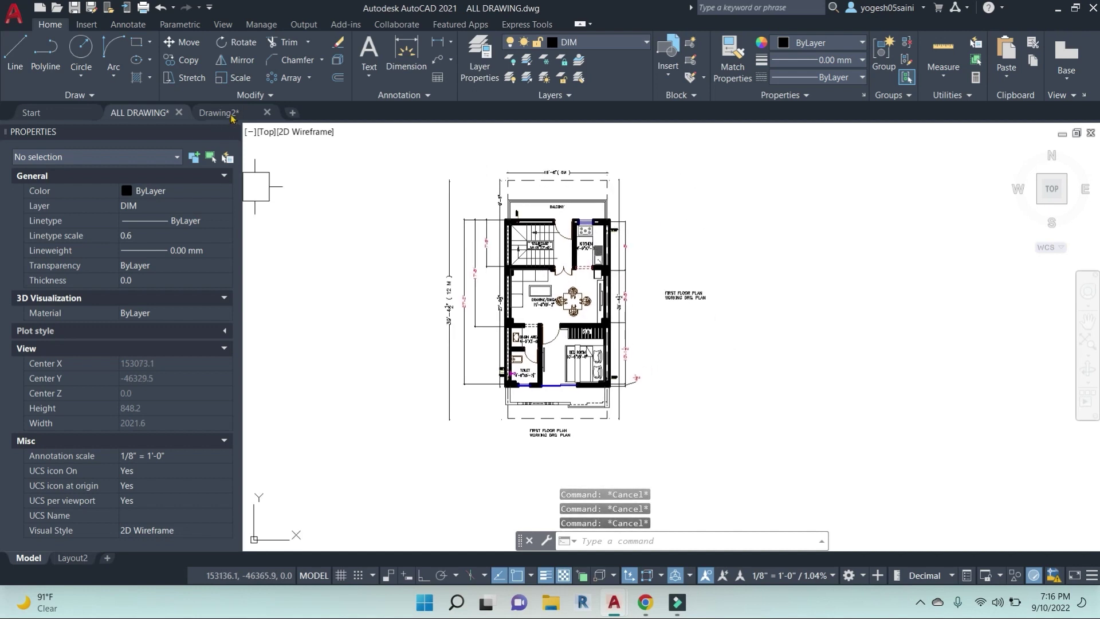
left_click(229, 113)
left_click(140, 113)
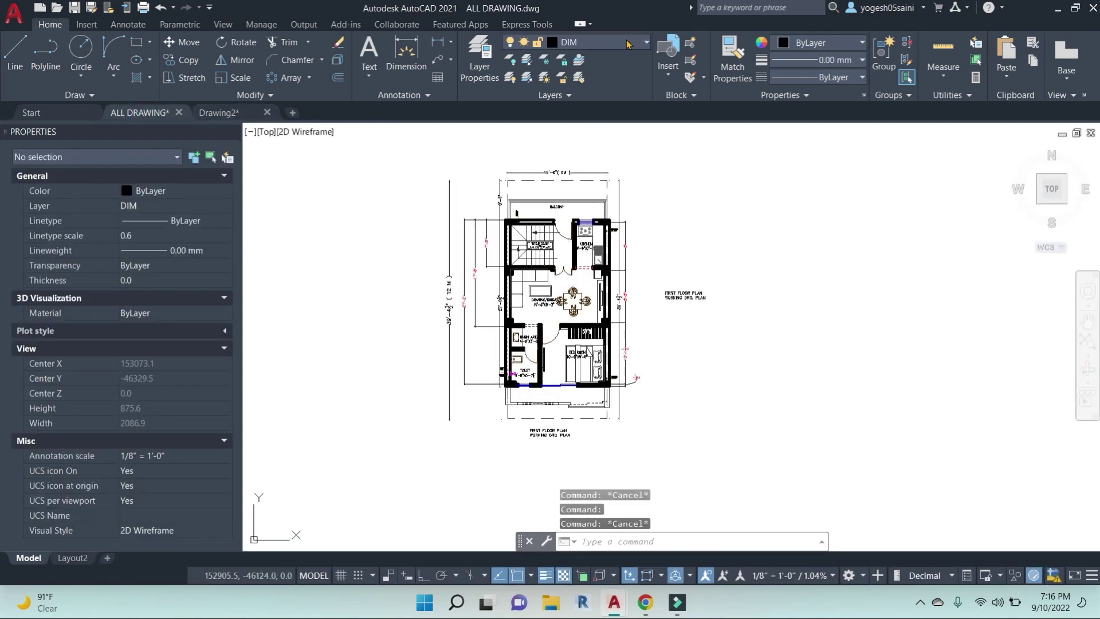
left_click(578, 43)
left_click(588, 49)
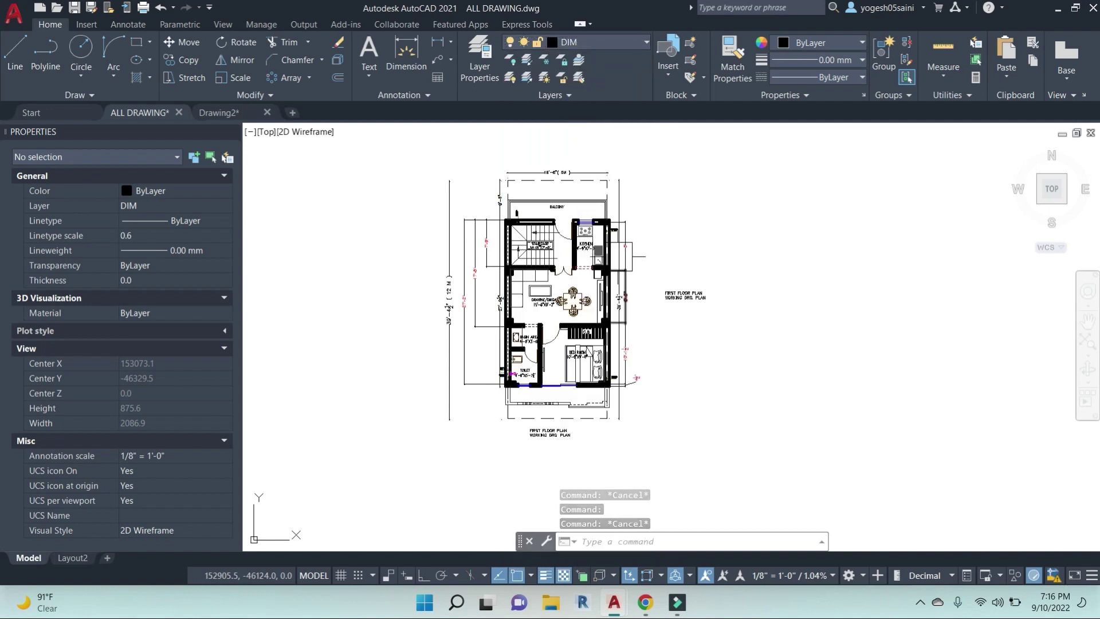
left_click(634, 239)
key("Escape")
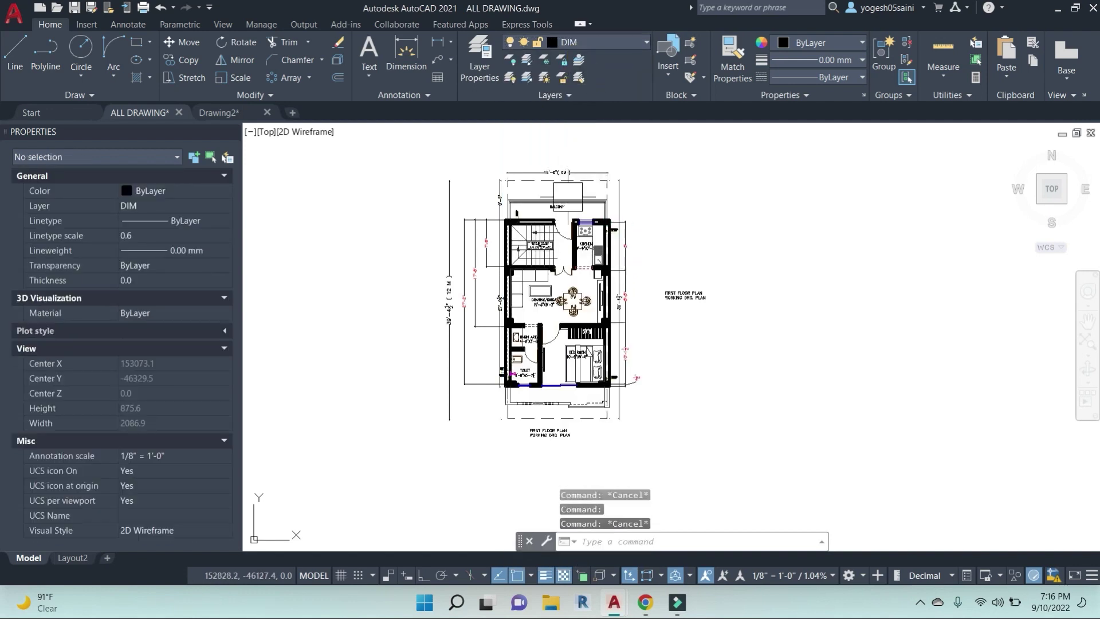
Check the layer of the BALCONY text and of the single door block between staircase and kitchen.
scroll(561, 208, "up", 6)
left_click(544, 204)
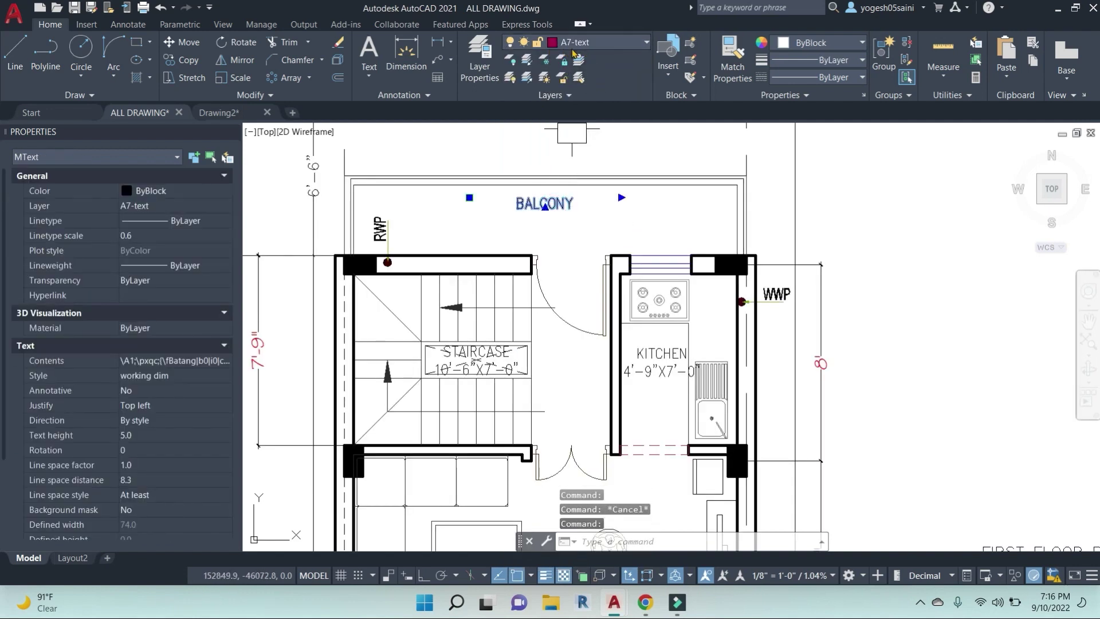
key("Escape")
left_click(578, 324)
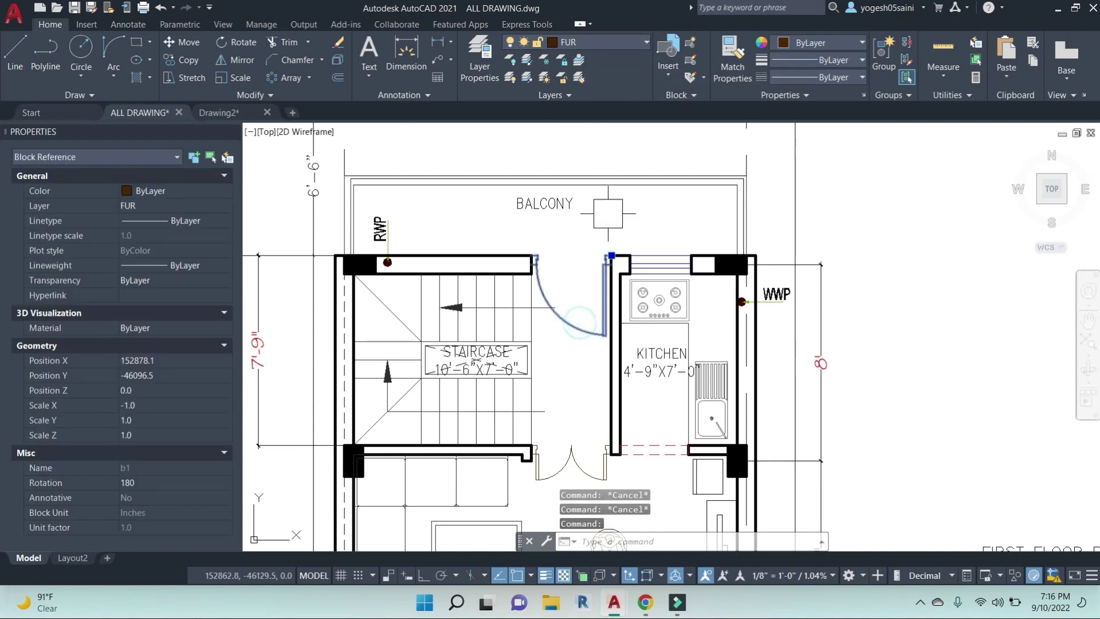
key("Escape")
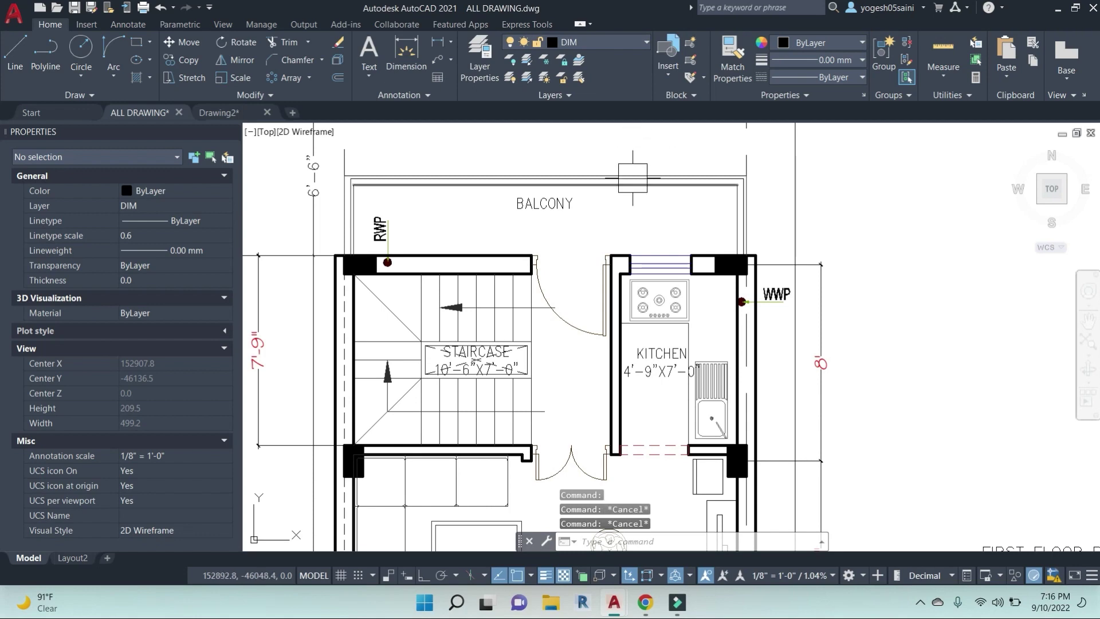
Set the uniform background colour of the 2D model space to black in the drawing window colour options.
scroll(514, 209, "down", 5)
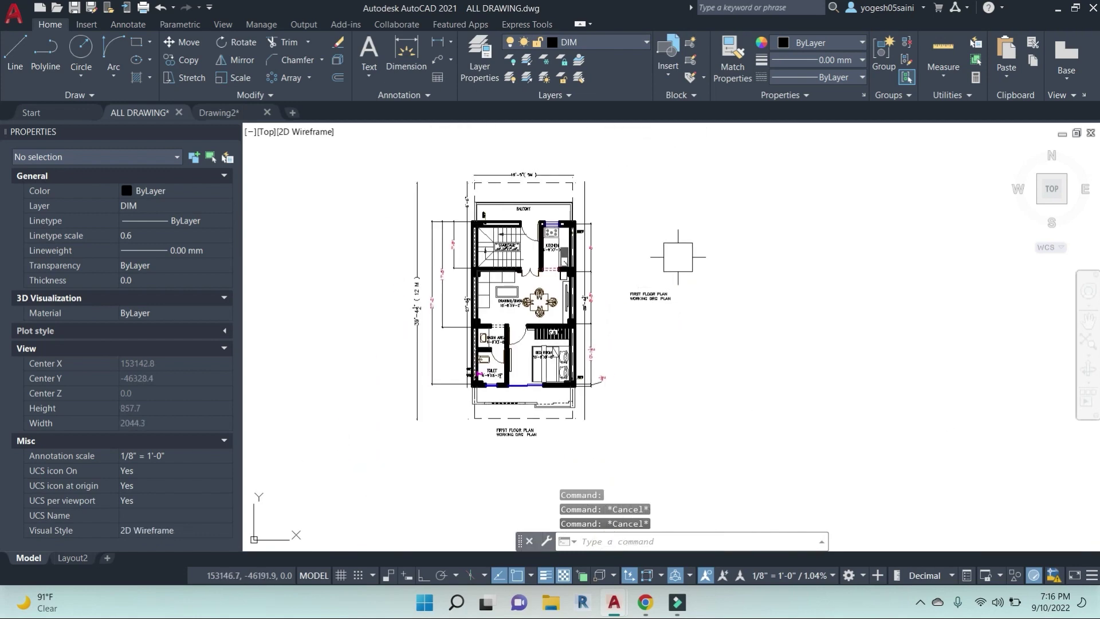
middle_click_drag(678, 257, 653, 255)
key("Escape")
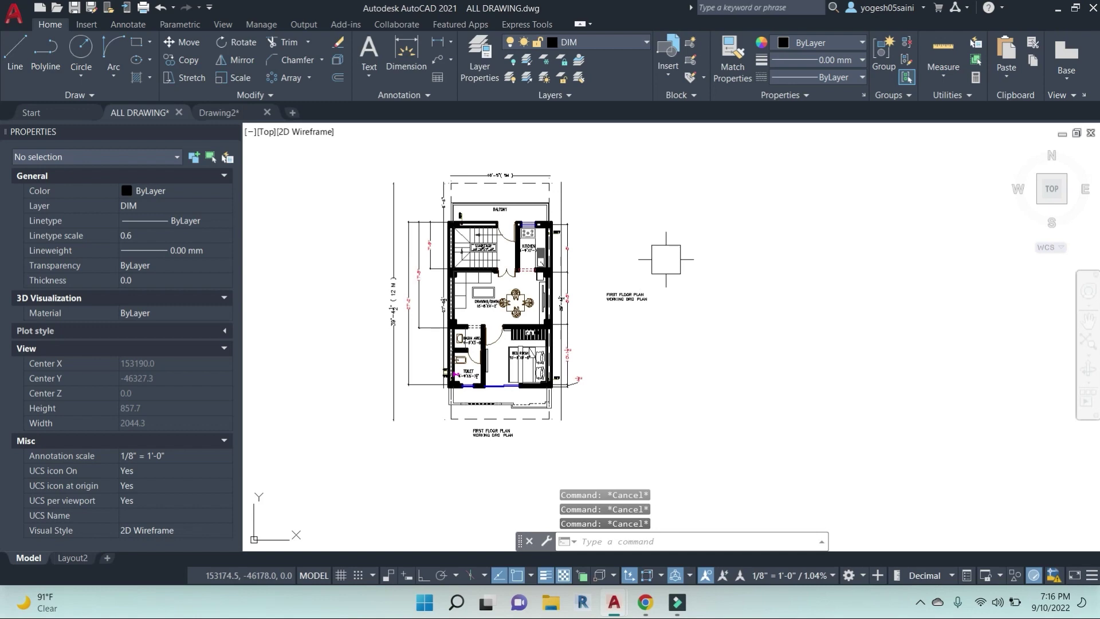
type("op")
key("Return")
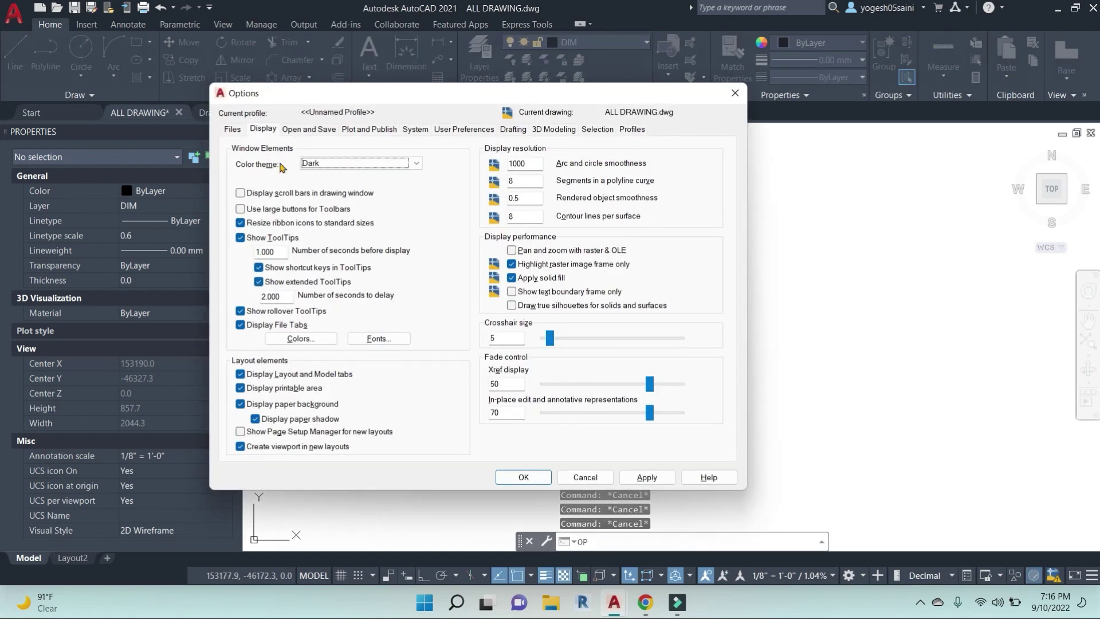
left_click(301, 338)
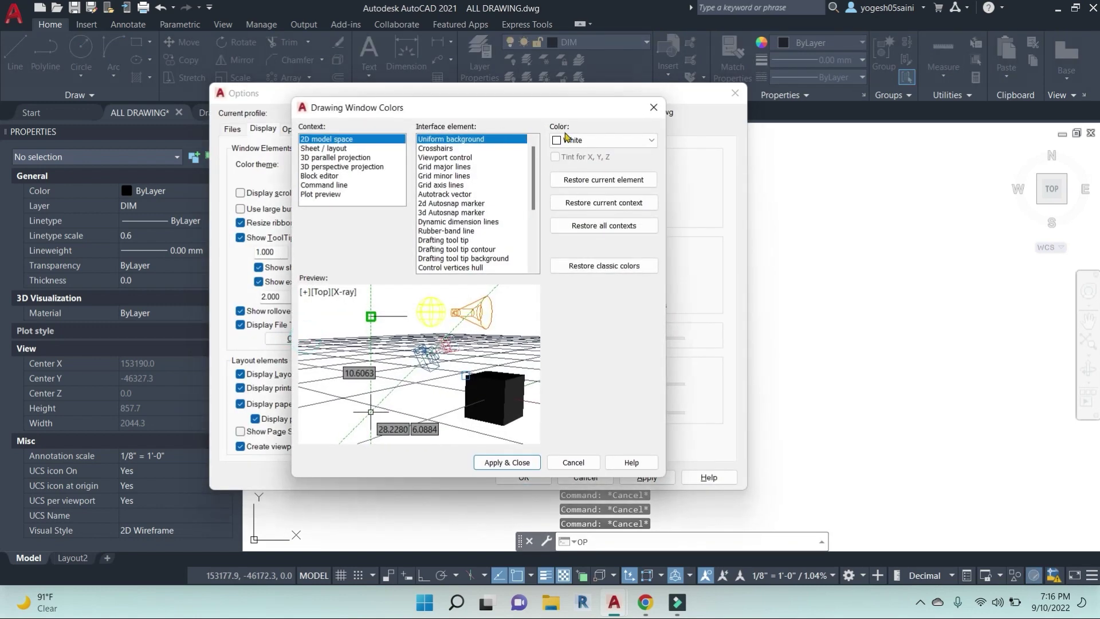
left_click(627, 141)
left_click(570, 234)
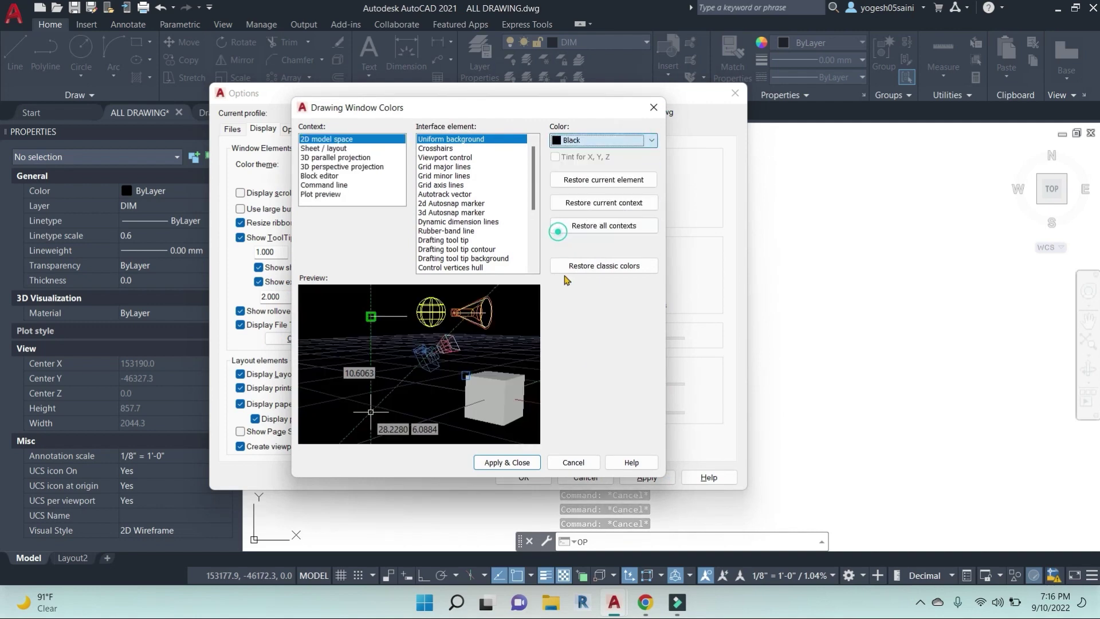
left_click(507, 462)
left_click(523, 477)
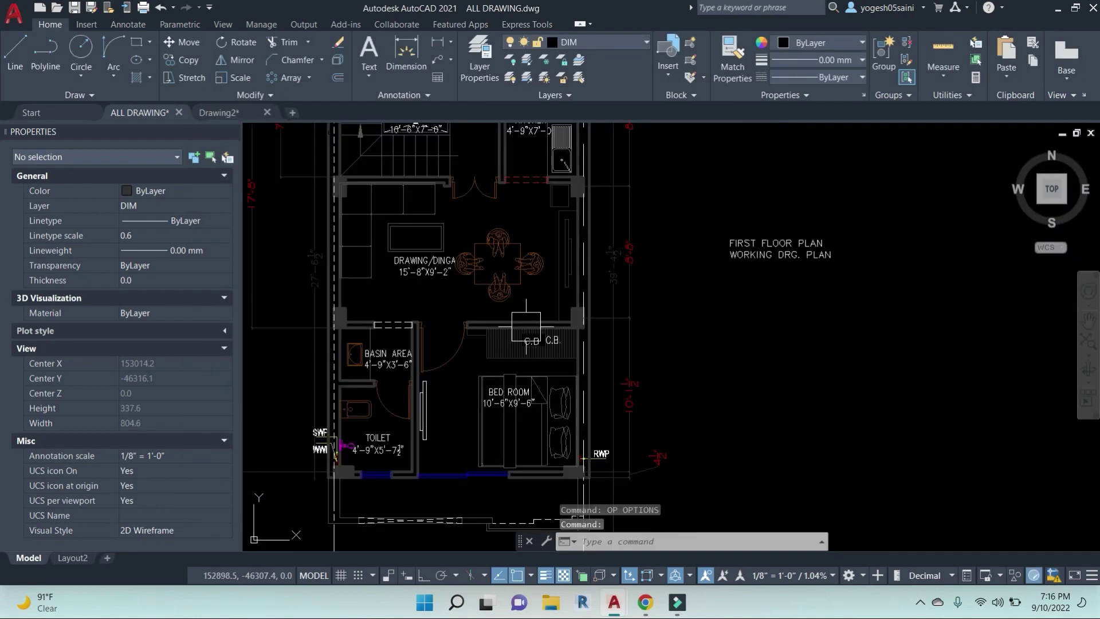
scroll(529, 196, "down", 2)
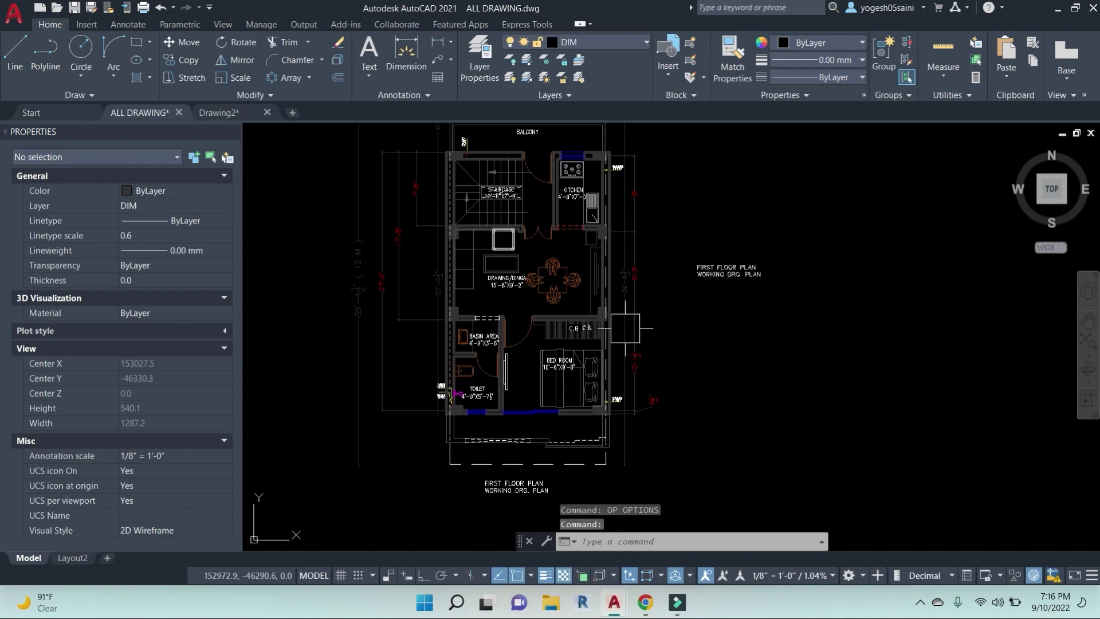
key("Escape")
key("Escape")
key("Escape")
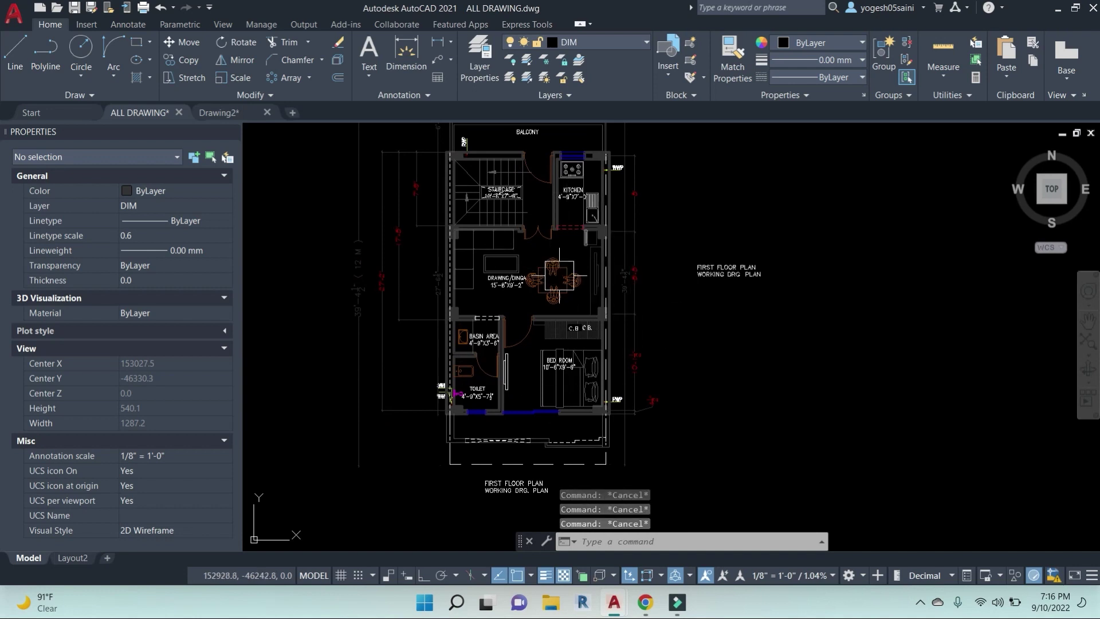
left_click(639, 43)
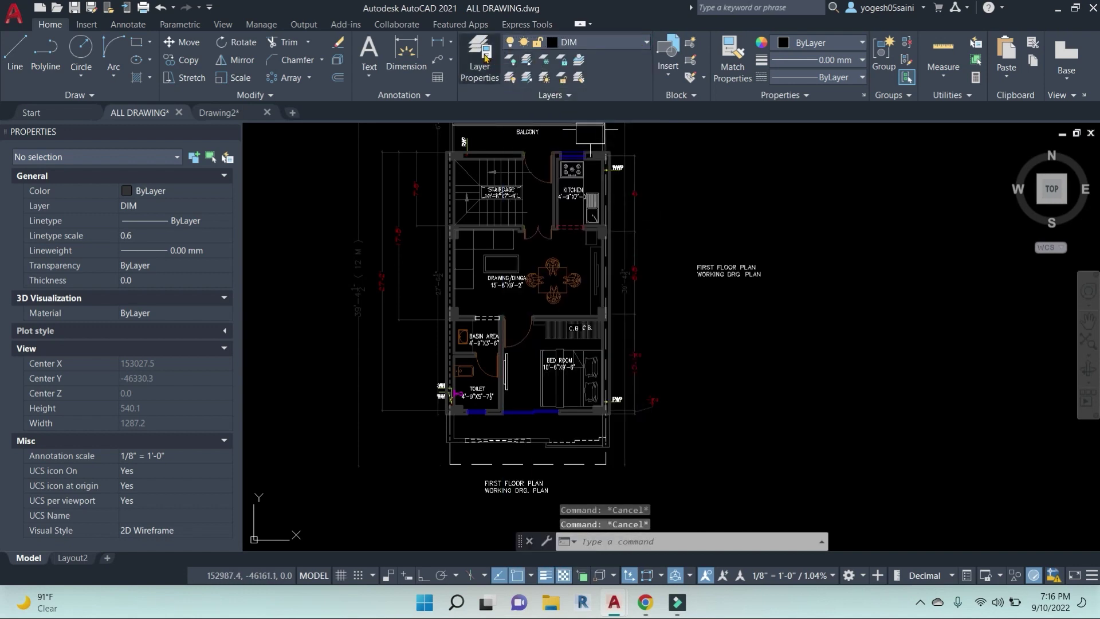
key("Escape")
Create a new layer named "PTS- FUR" in the Layer Properties Manager.
type("ka")
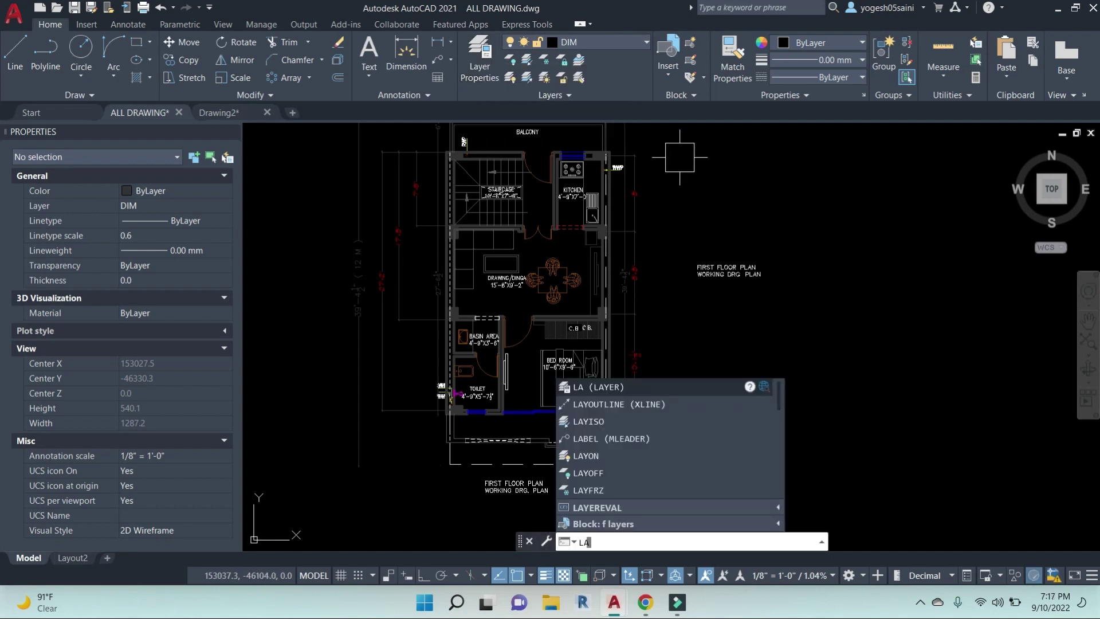
key("Return")
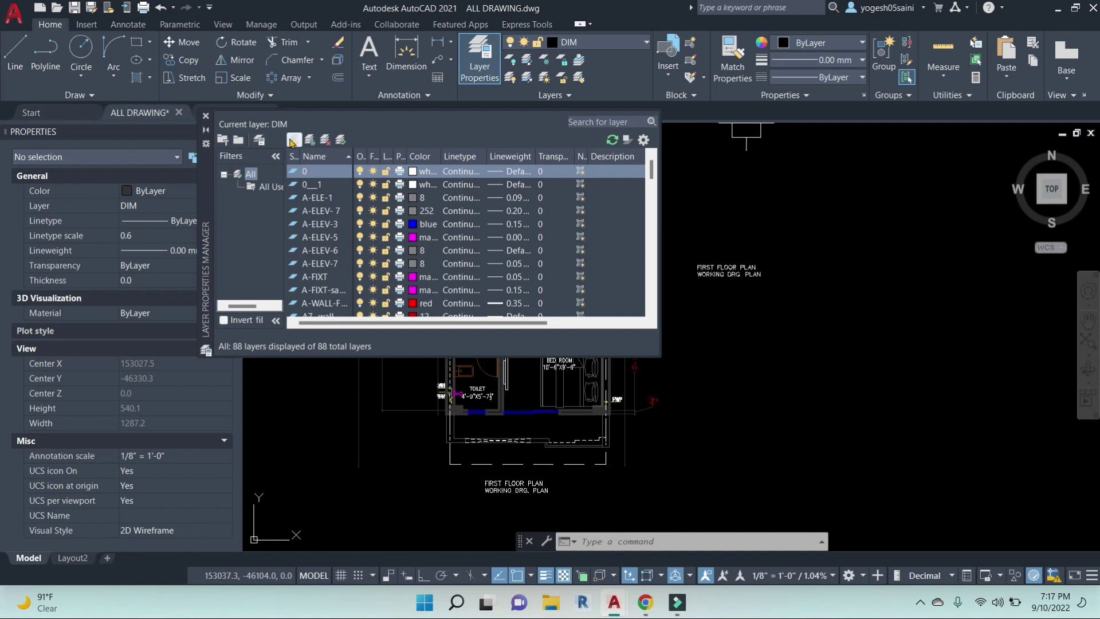
left_click(292, 141)
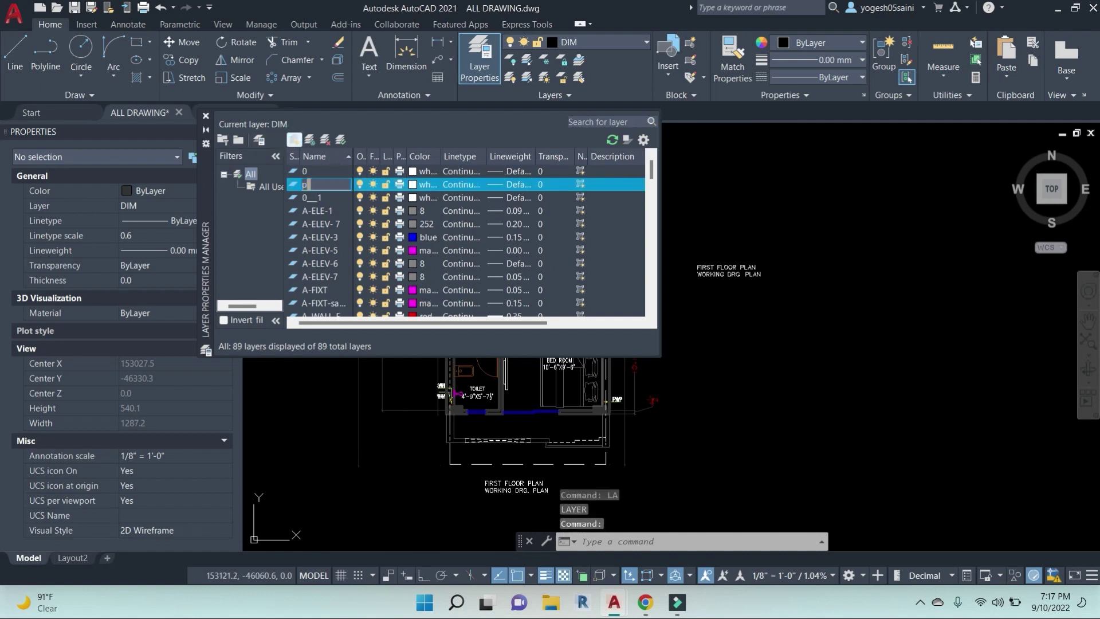
type("pts")
key("BackSpace")
key("BackSpace")
key("BackSpace")
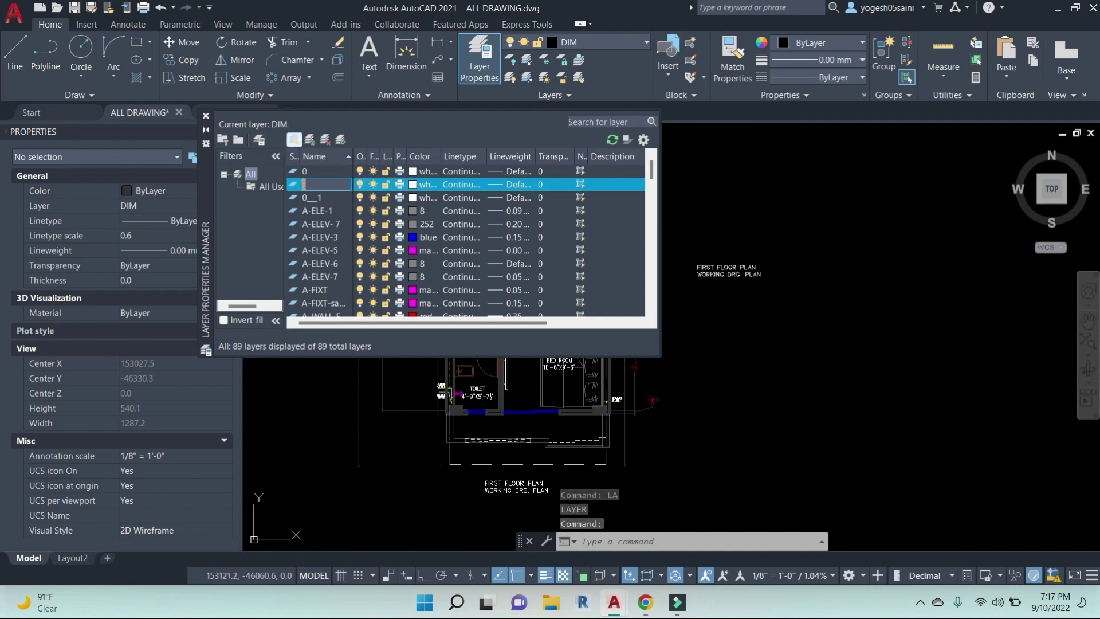
type("PTS")
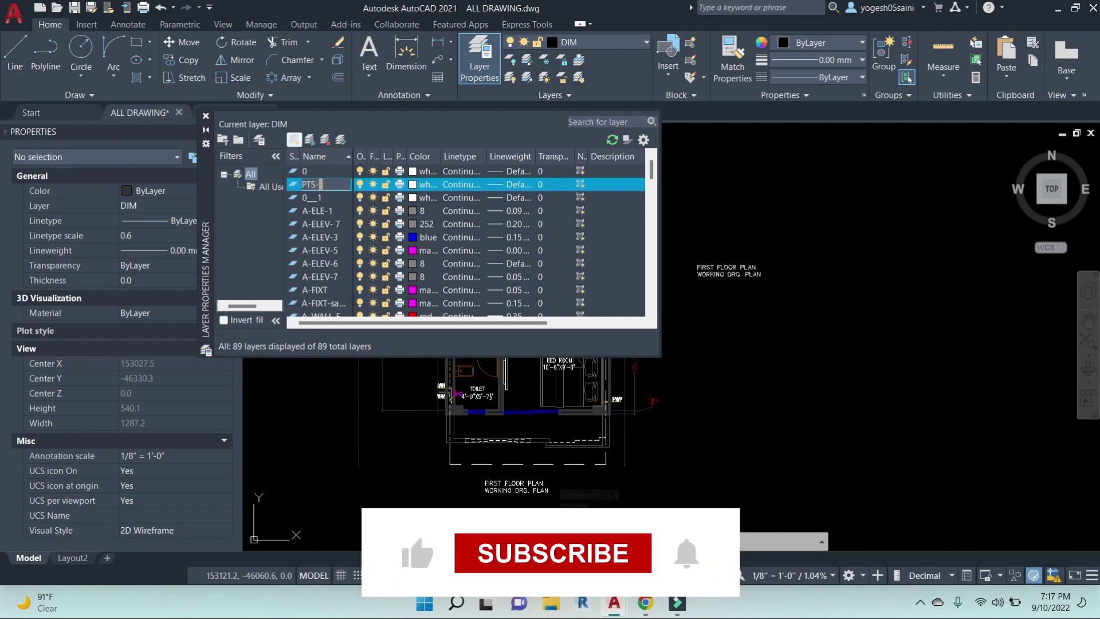
type("- FUR")
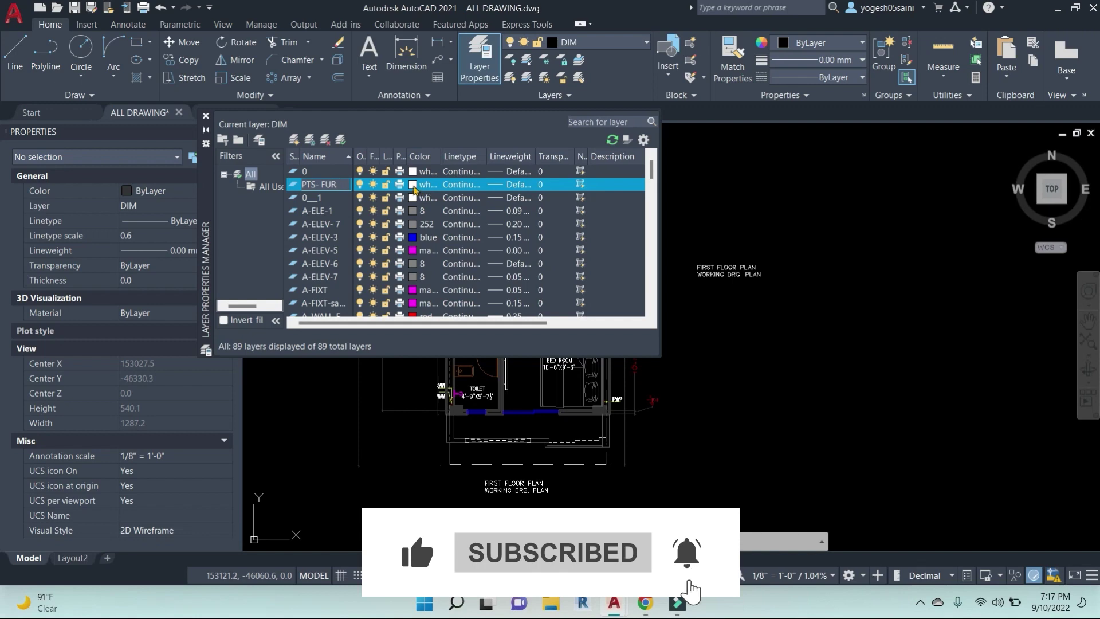
Give the PTS- FUR layer colour index 52 and a lineweight of 0.30 mm.
left_click(418, 184)
left_click(473, 241)
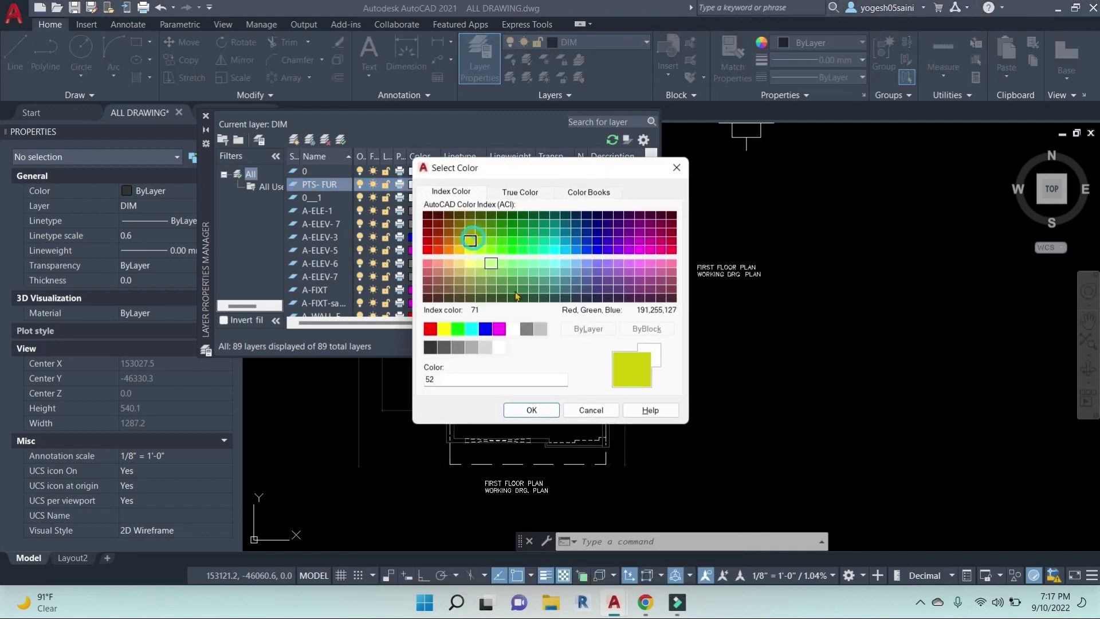
left_click(529, 410)
left_click(500, 184)
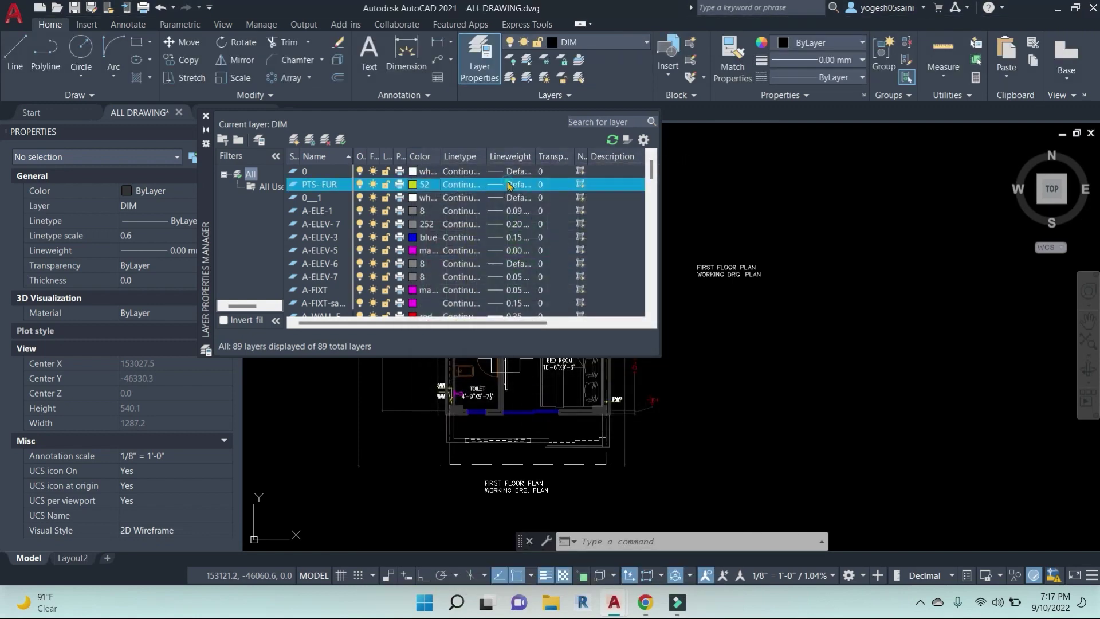
scroll(503, 280, "down", 1)
scroll(503, 280, "down", 2)
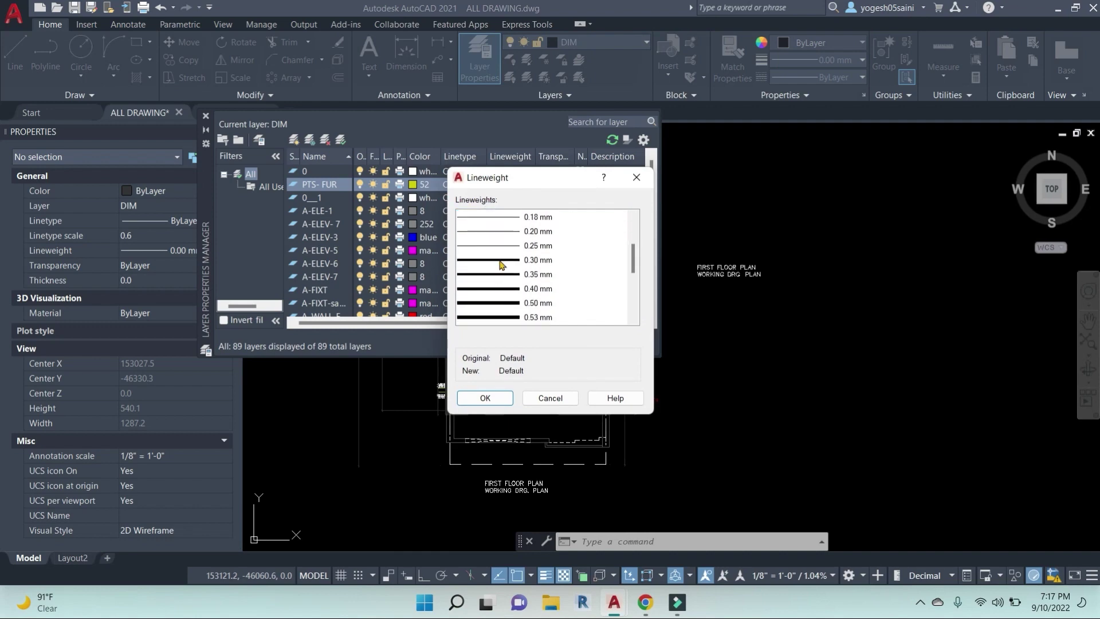
left_click(503, 257)
left_click(485, 397)
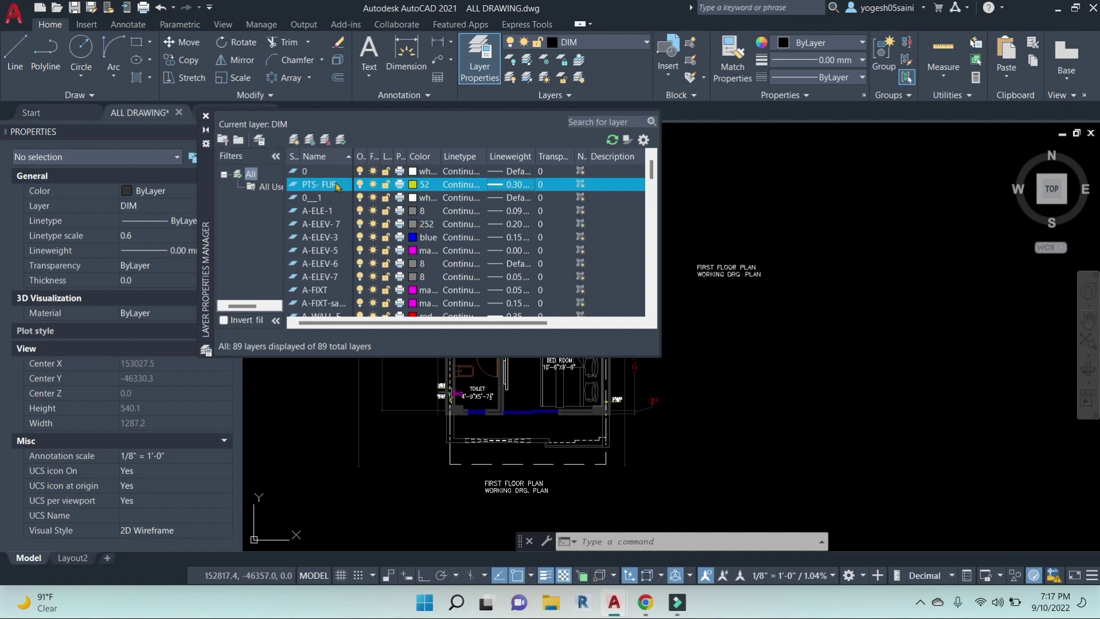
Create a second layer named "PTS-100 WALL" with the colour cyan and close the layer manager.
left_click(293, 141)
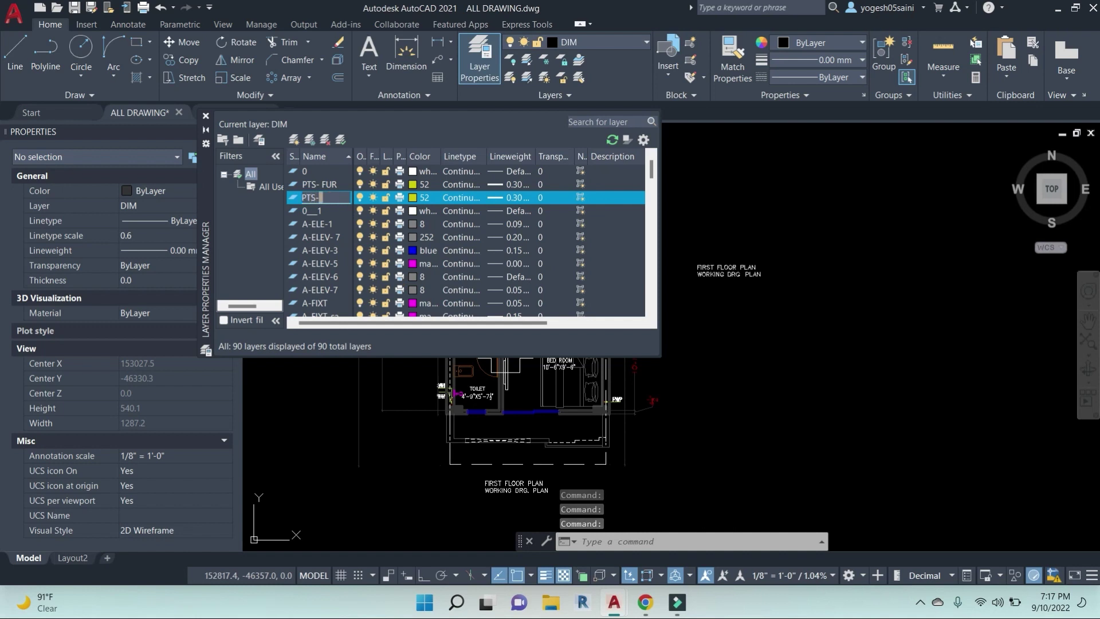
type("PTS-100 W")
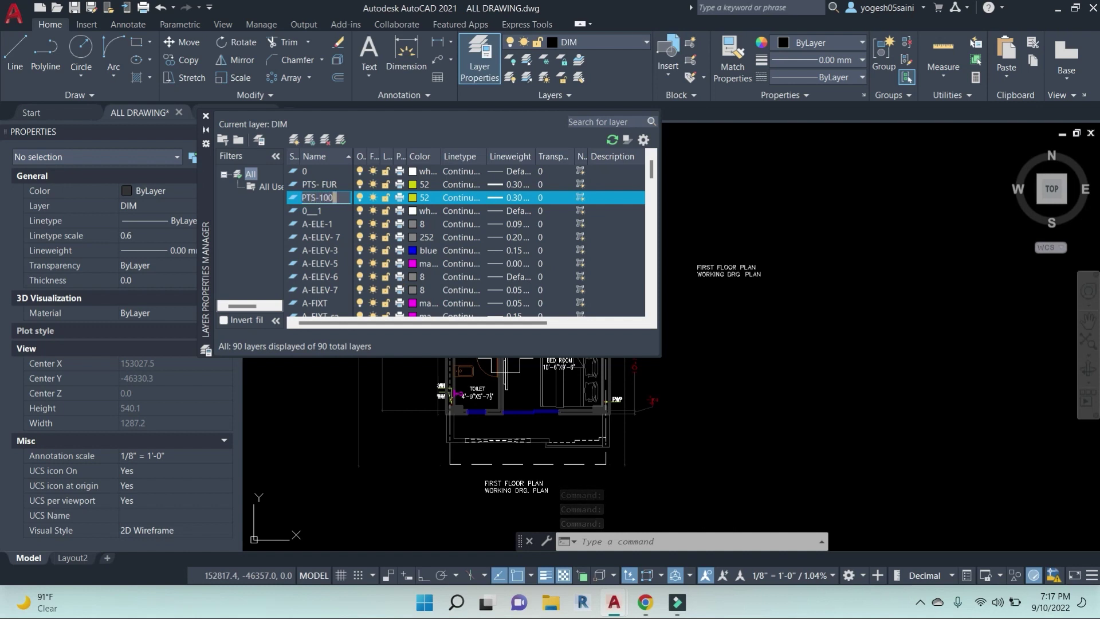
type("AL")
left_click(419, 198)
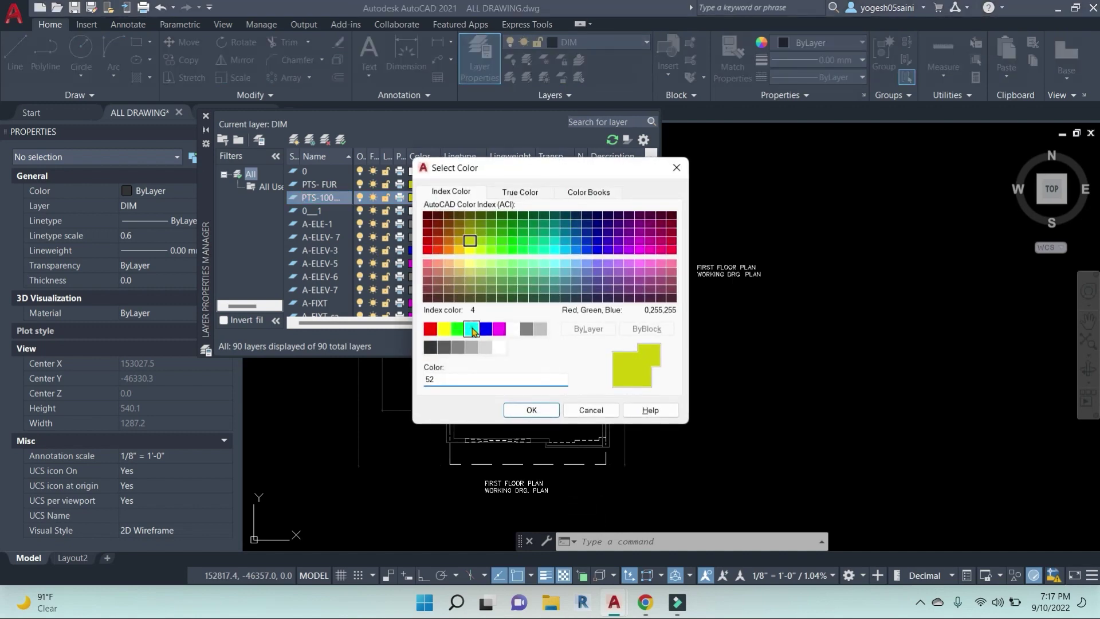
left_click(472, 329)
left_click(524, 410)
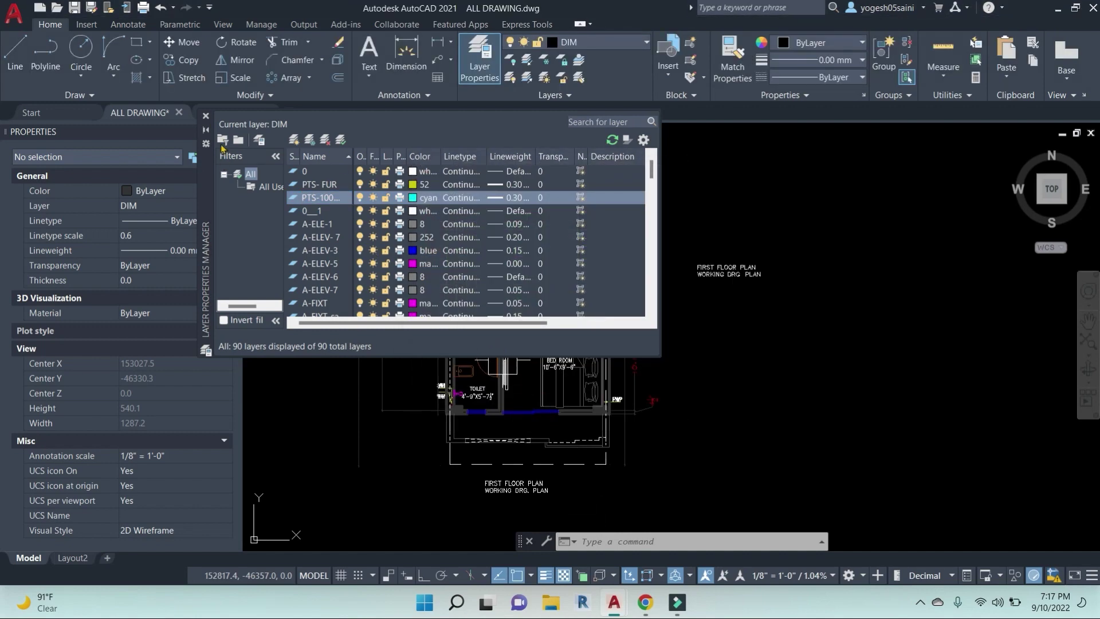
left_click(206, 116)
Make PTS- FUR the current layer.
left_click(602, 44)
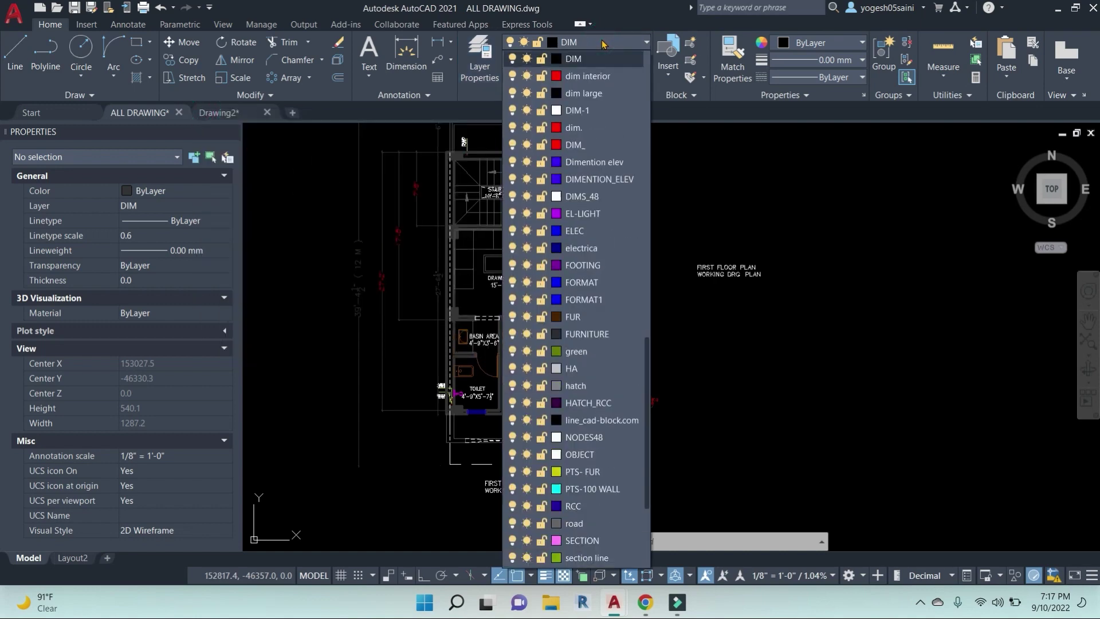
scroll(590, 97, "up", 12)
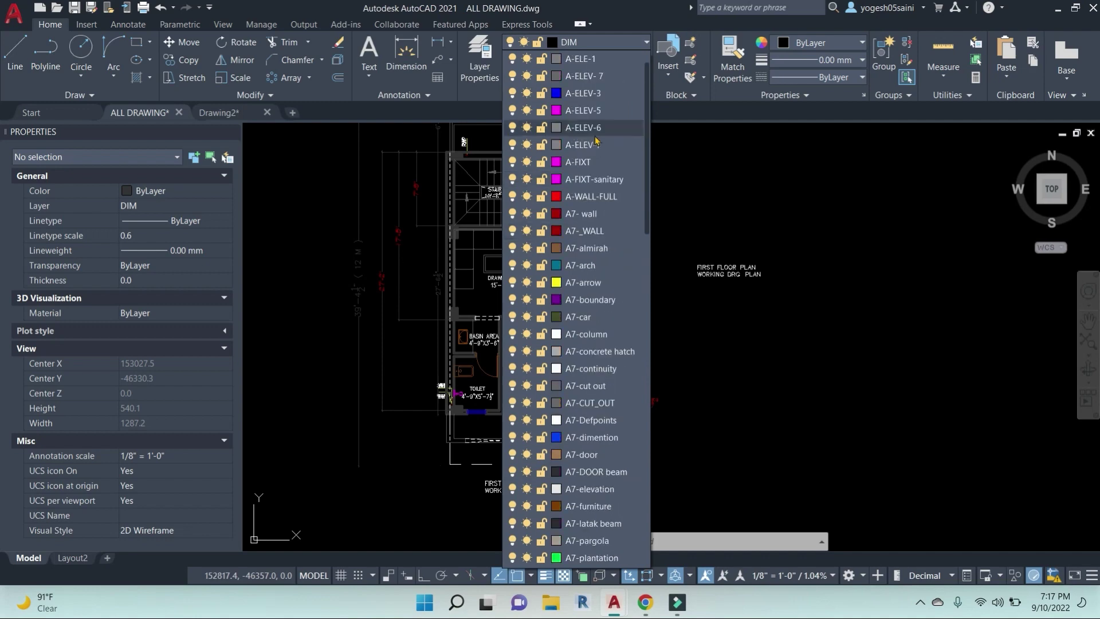
scroll(593, 133, "down", 10)
scroll(589, 134, "down", 6)
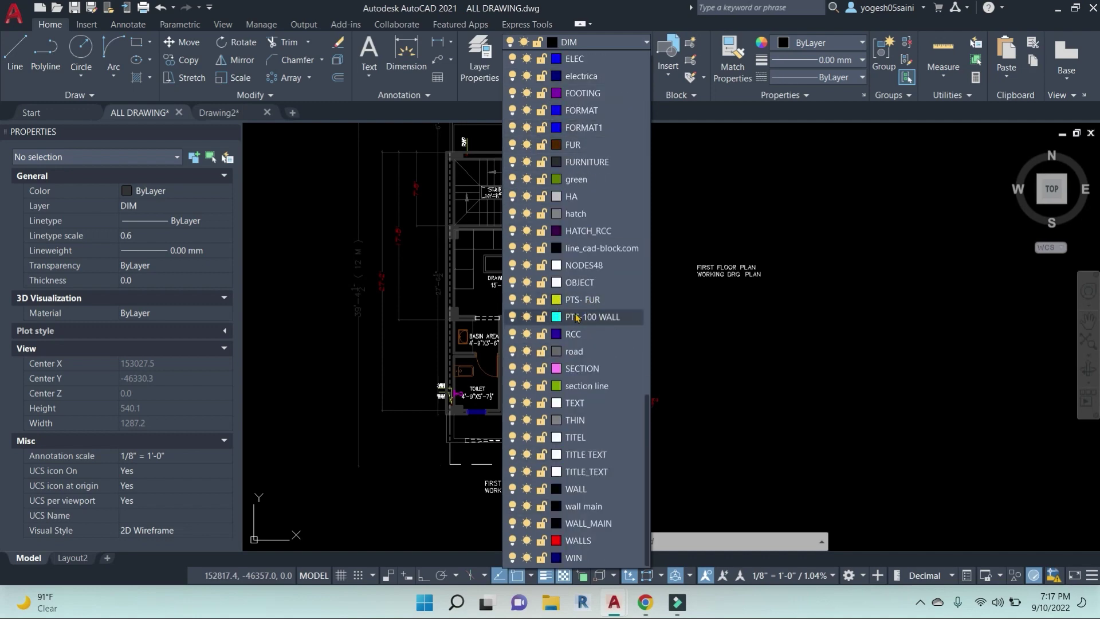
left_click(578, 299)
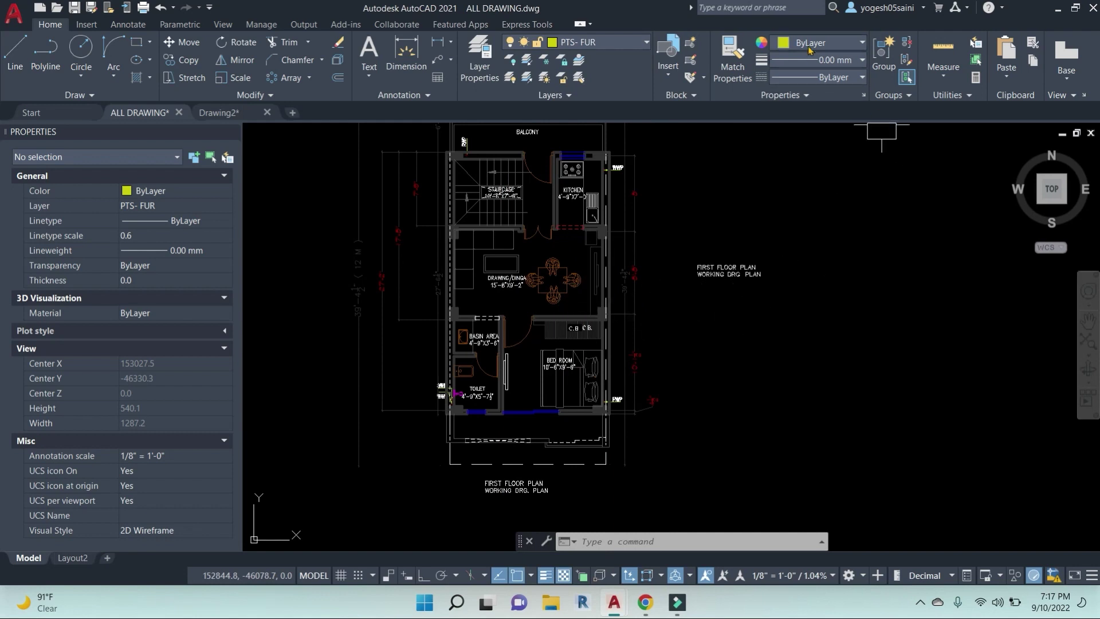
Draw a chain of five connected line segments in the empty area beside the floor plan on the PTS- FUR layer.
type("l")
key("Return")
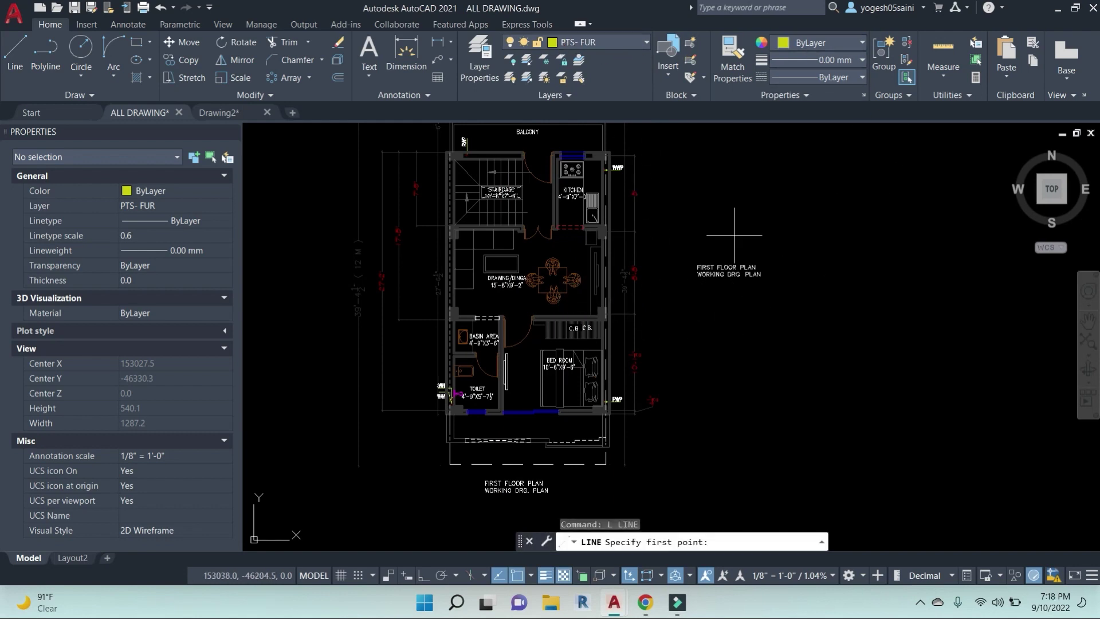
scroll(582, 282, "down", 4)
left_click(582, 282)
left_click(746, 283)
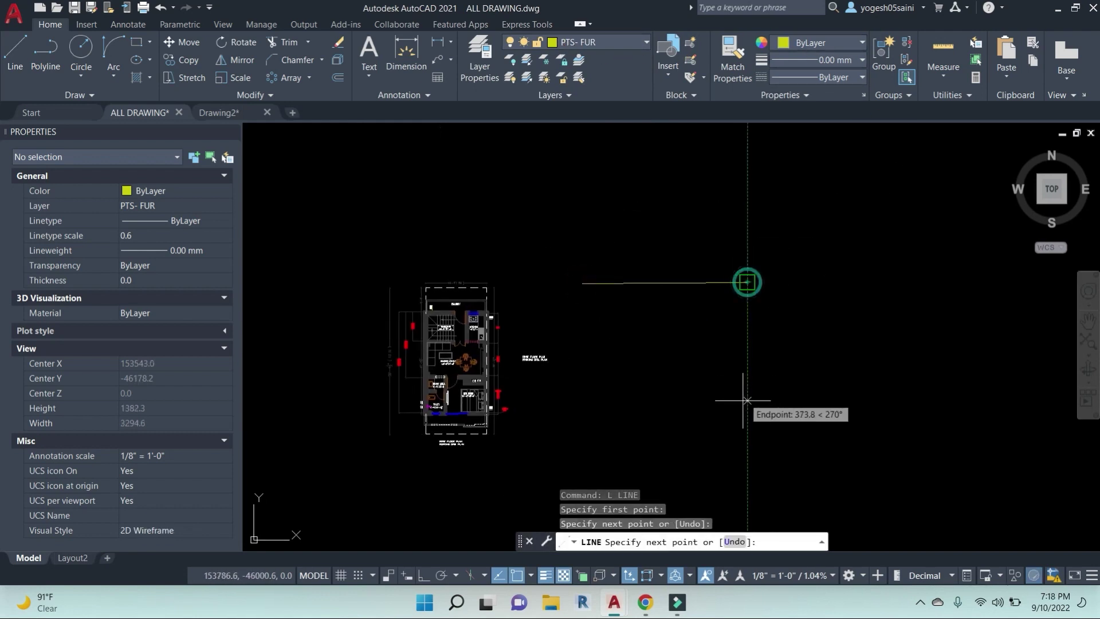
left_click(747, 401)
left_click(870, 401)
left_click(870, 254)
left_click(682, 237)
key("Escape")
key("Escape")
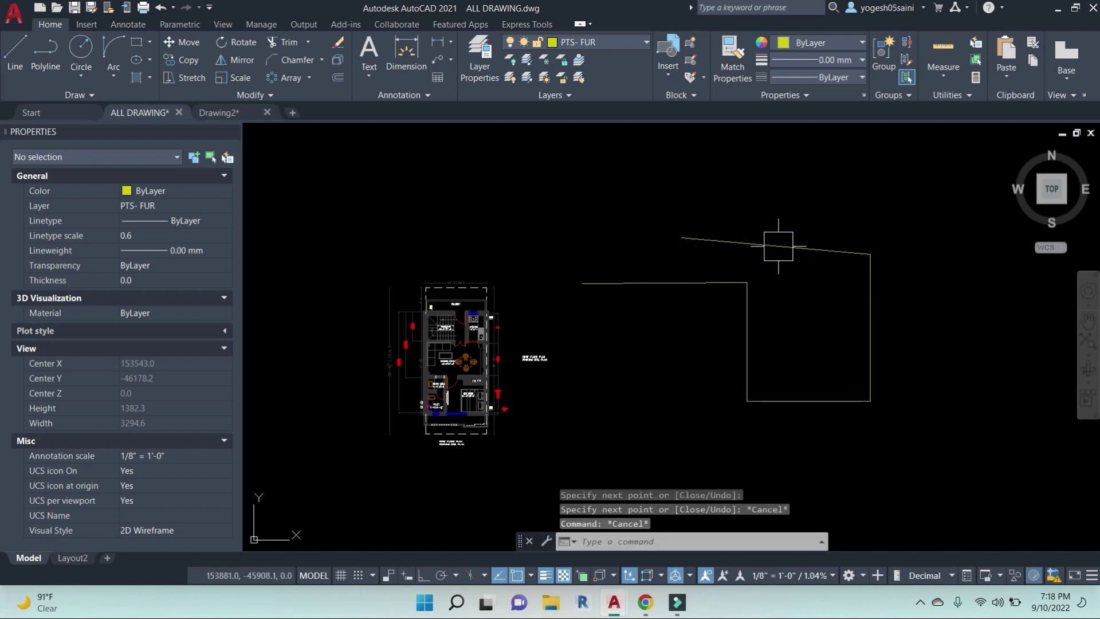
Inspect the properties of the sloping sample line and of the dashed boundary line above the balcony.
left_click(777, 246)
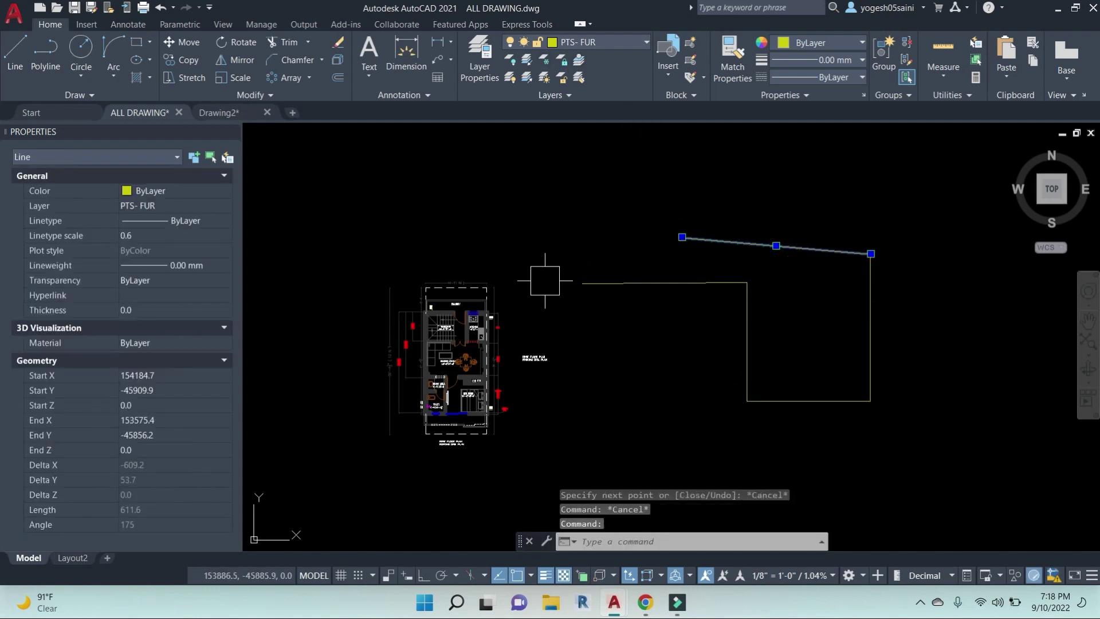
key("Escape")
scroll(461, 289, "up", 5)
left_click(489, 279)
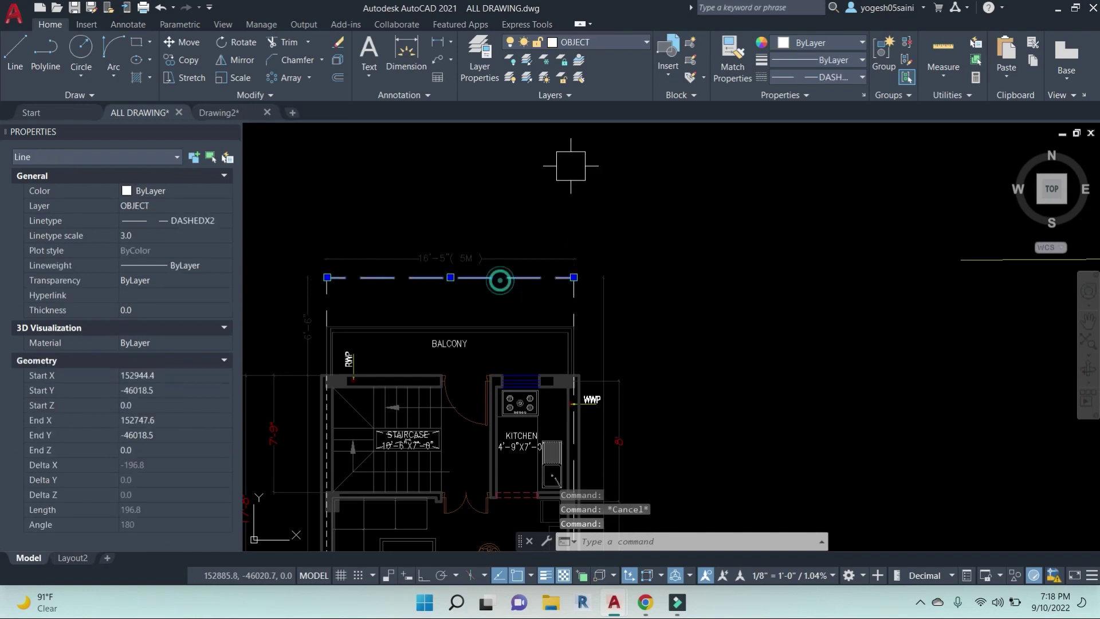
key("Escape")
scroll(643, 245, "down", 6)
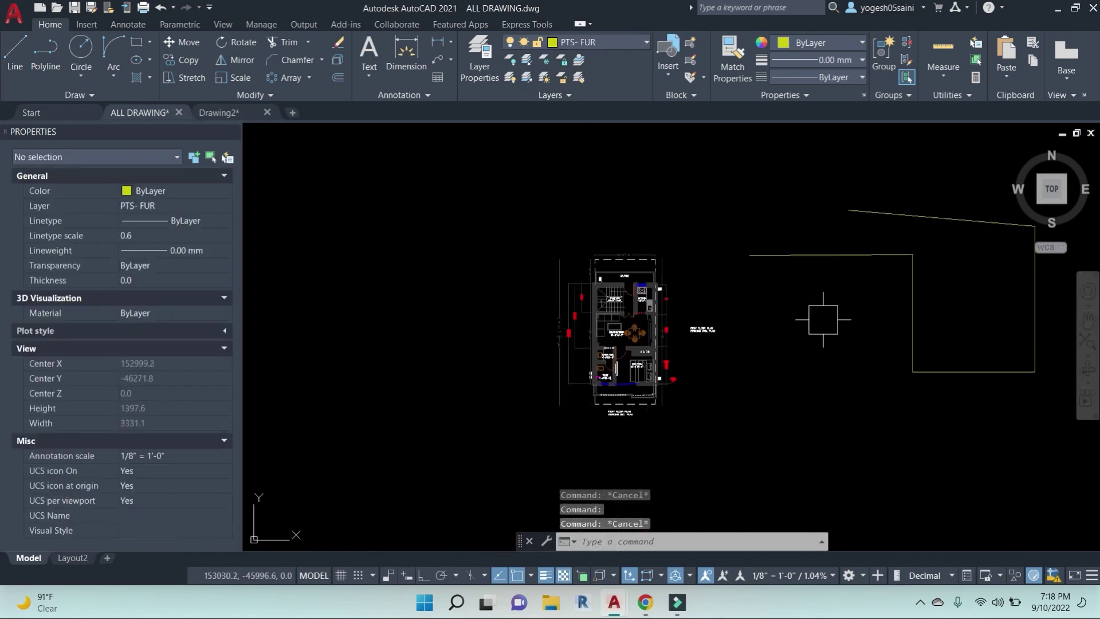
Erase the five sample lines beside the floor plan.
left_click(941, 422)
left_click(739, 154)
type("e")
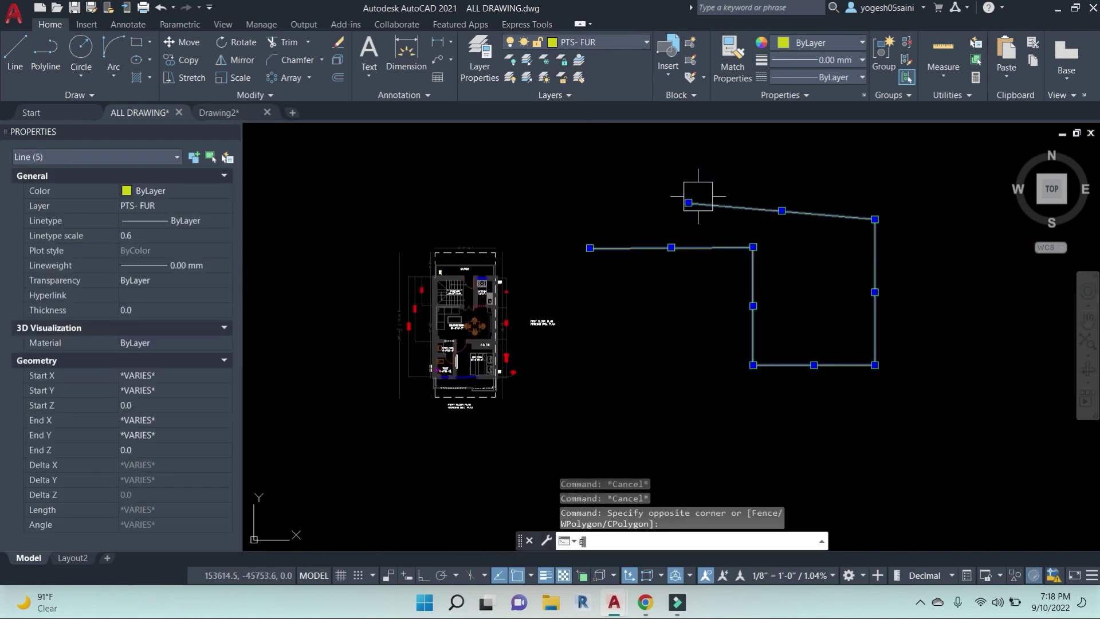
key("Return")
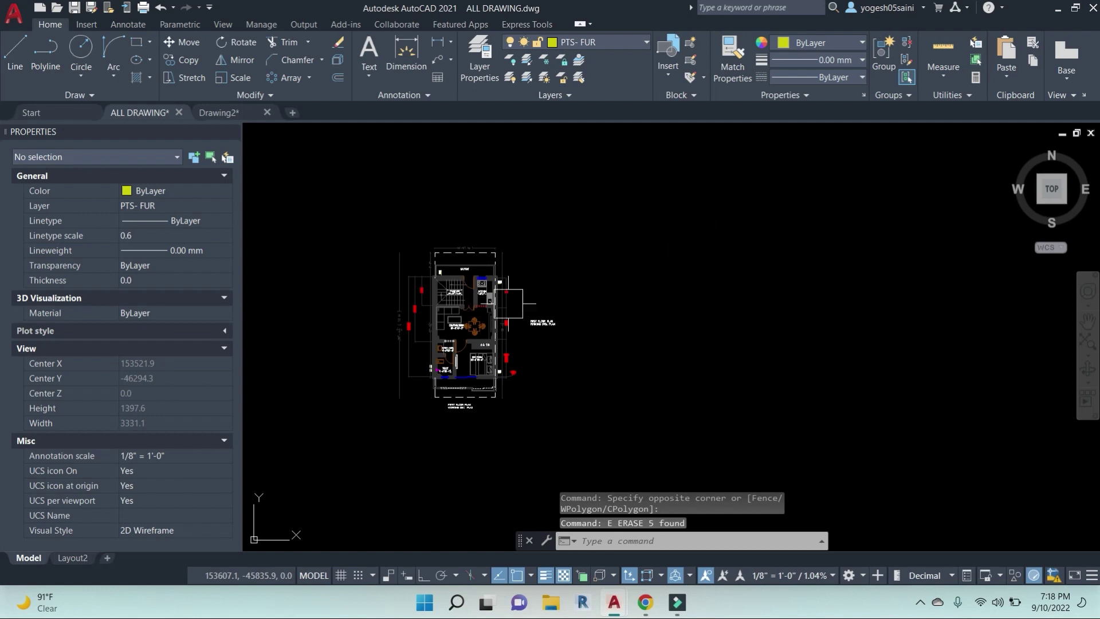
Open the Layer Properties Manager and place it beside the floor plan so that the whole plan stays in view.
scroll(425, 338, "up", 4)
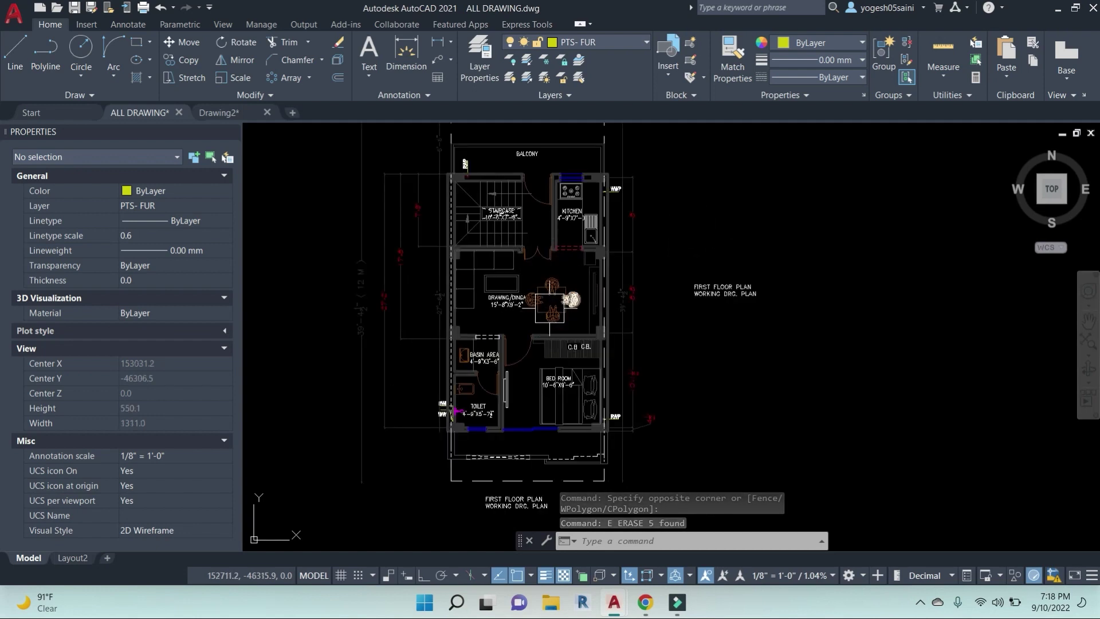
middle_click_drag(610, 258, 634, 257)
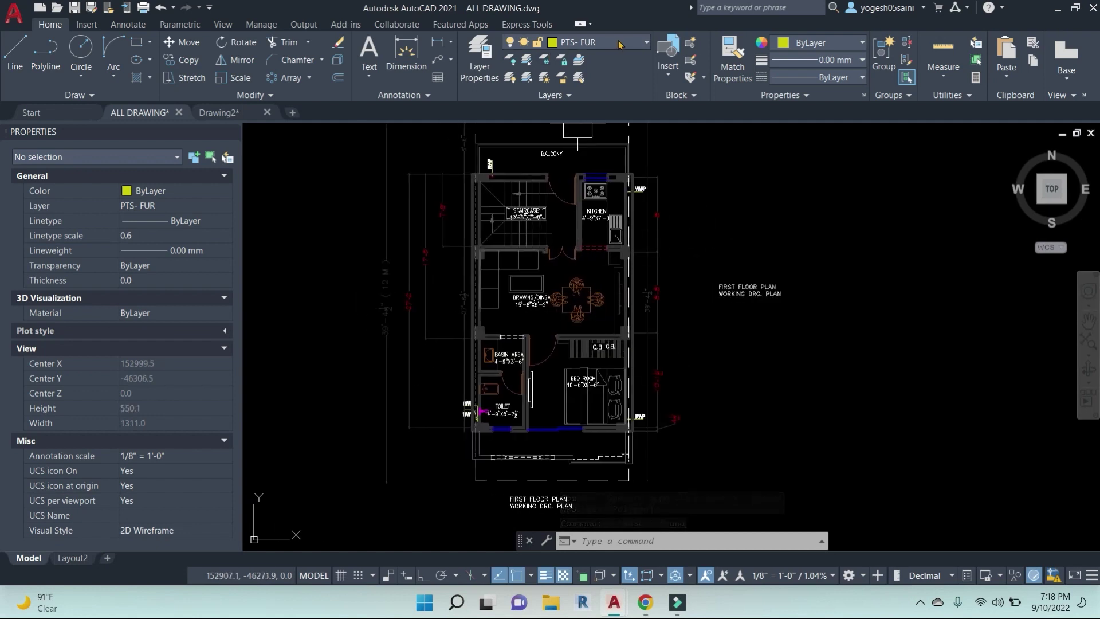
left_click(618, 42)
left_click(479, 57)
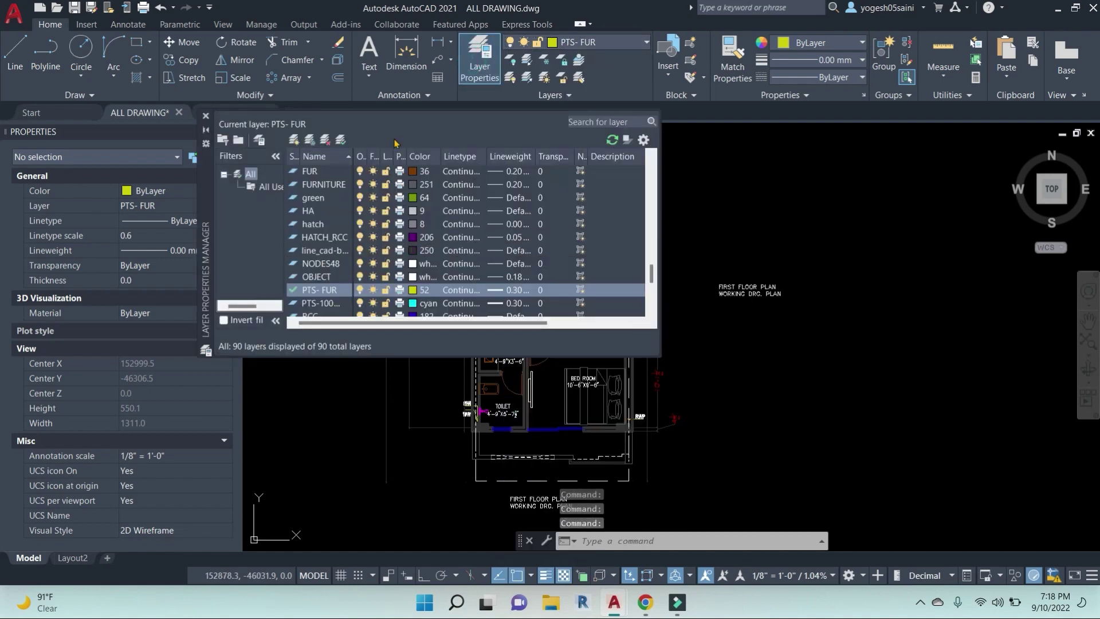
mouse_move(207, 202)
left_mouse_down()
mouse_move(634, 201)
mouse_move(632, 166)
left_mouse_up()
middle_click_drag(426, 268, 307, 267)
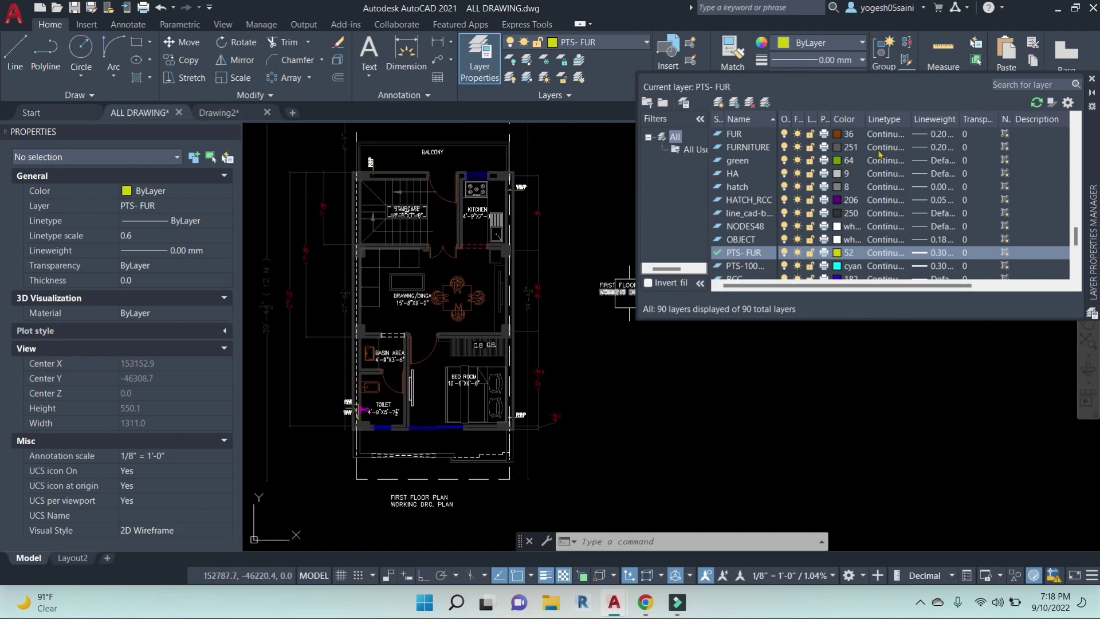
Turn the FUR layer off and back on.
scroll(881, 154, "up", 1)
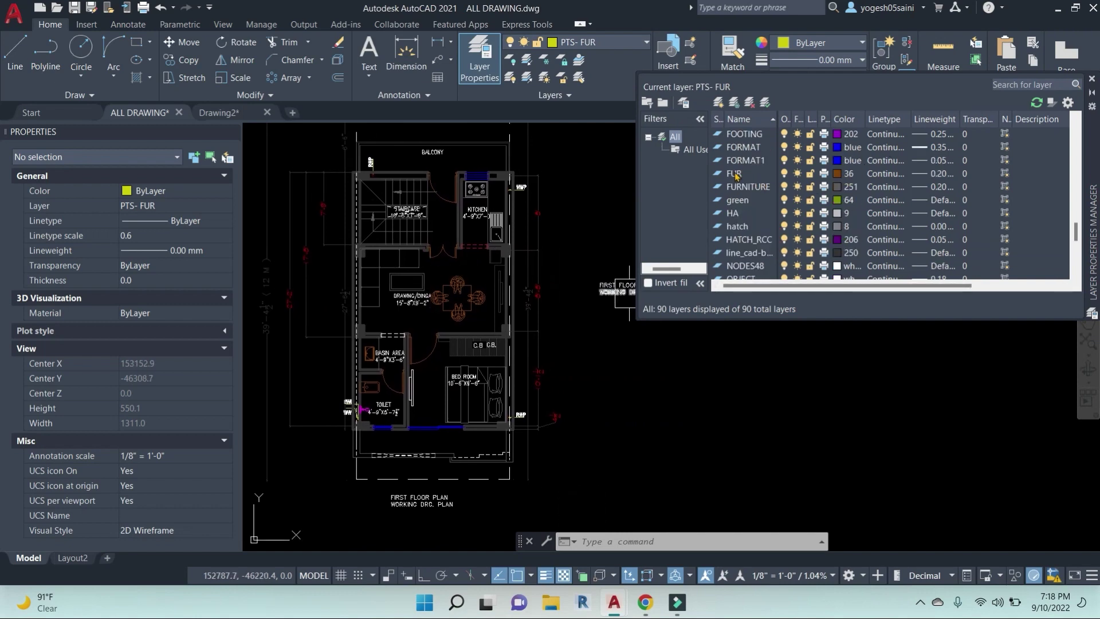
left_click(784, 174)
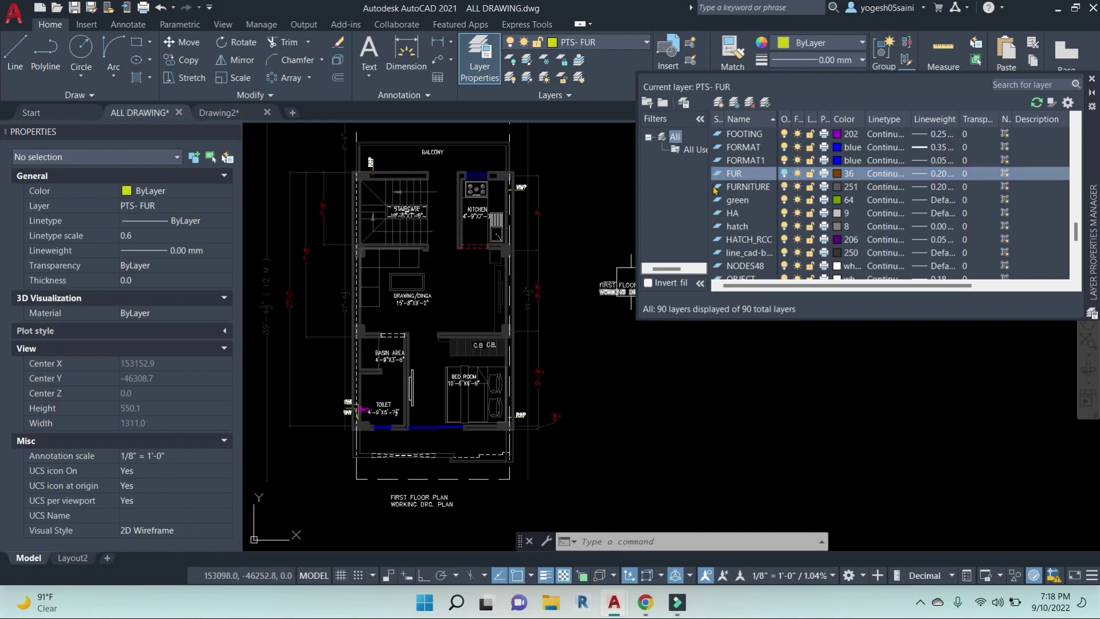
left_click(784, 173)
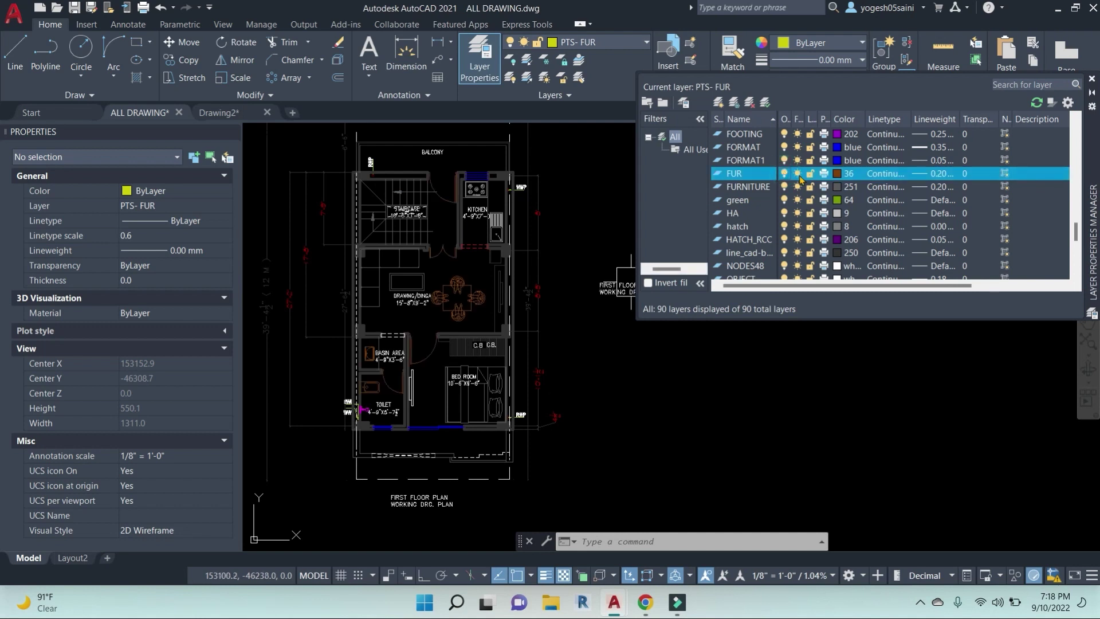
Freeze and thaw the FUR layer twice.
left_click(797, 173)
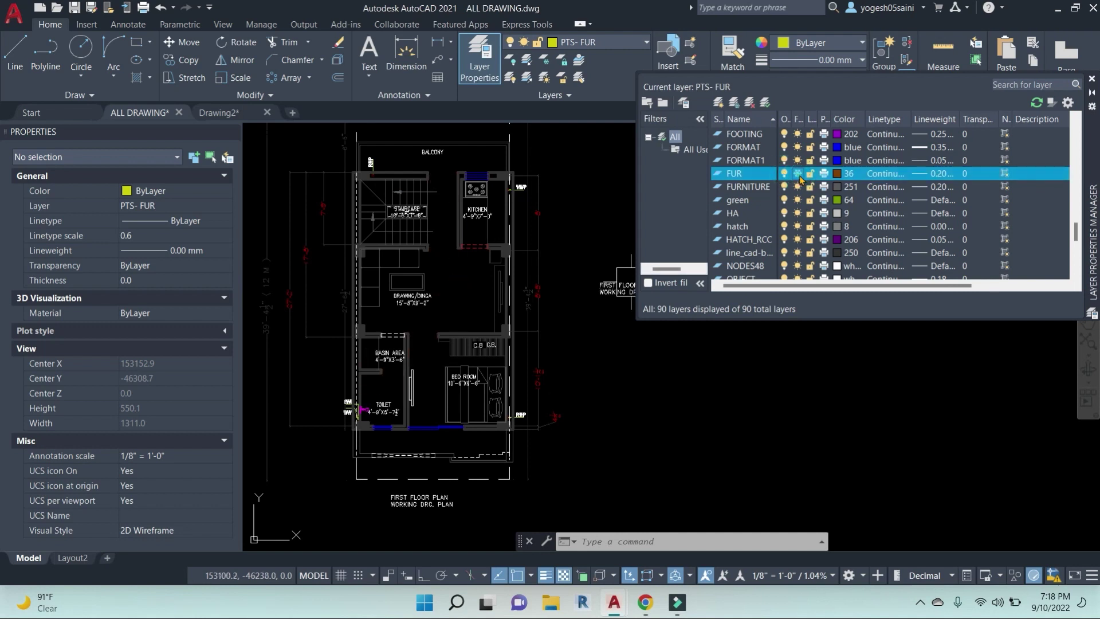
left_click(797, 173)
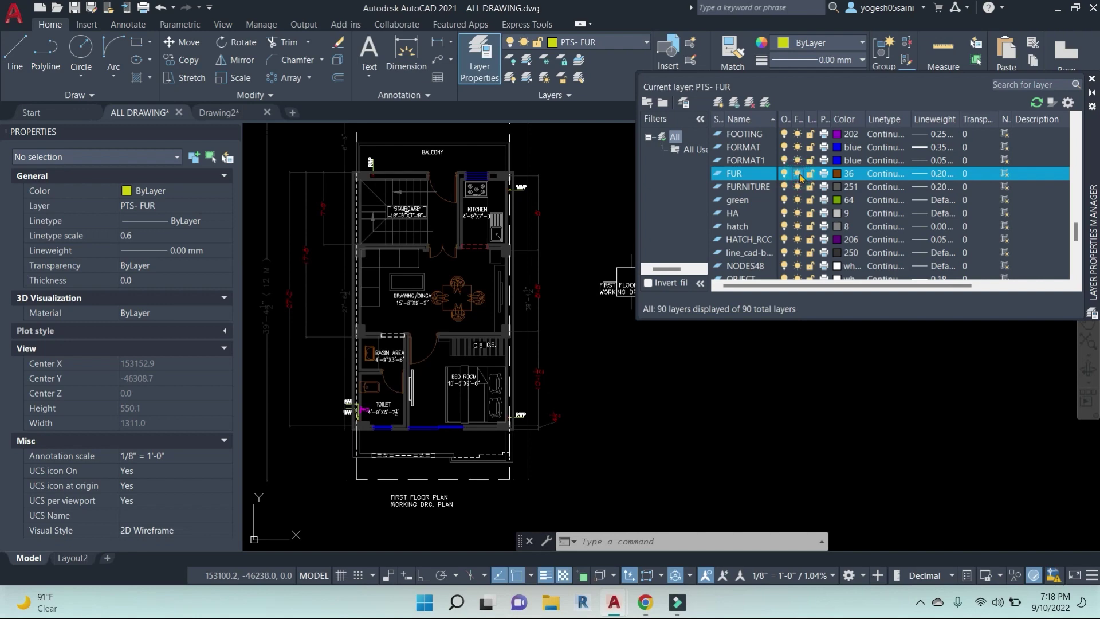
left_click(784, 173)
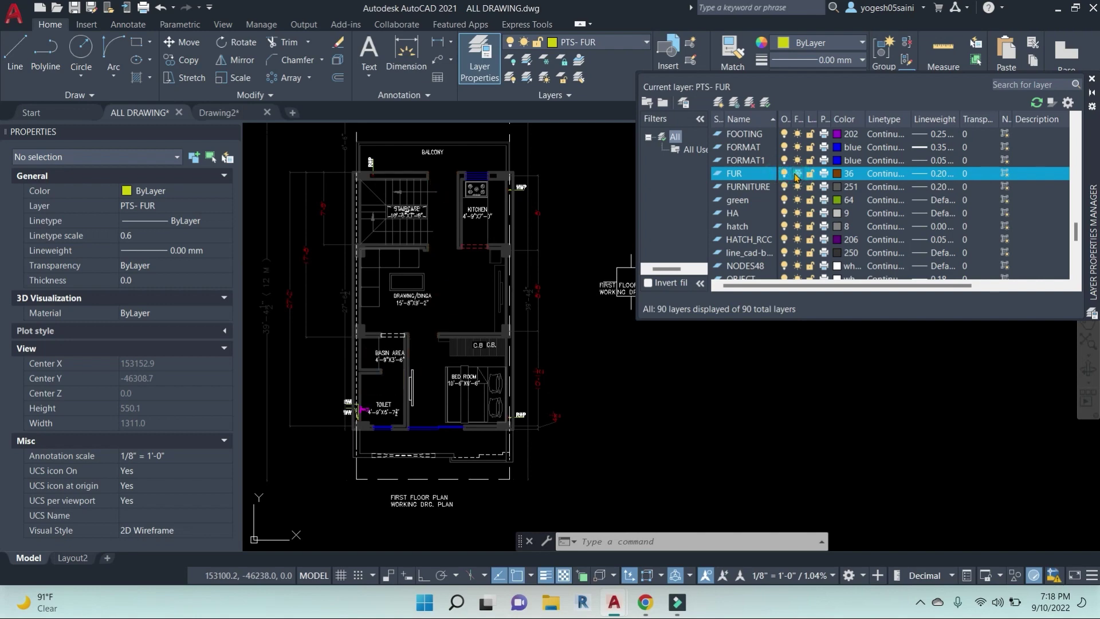
left_click(797, 174)
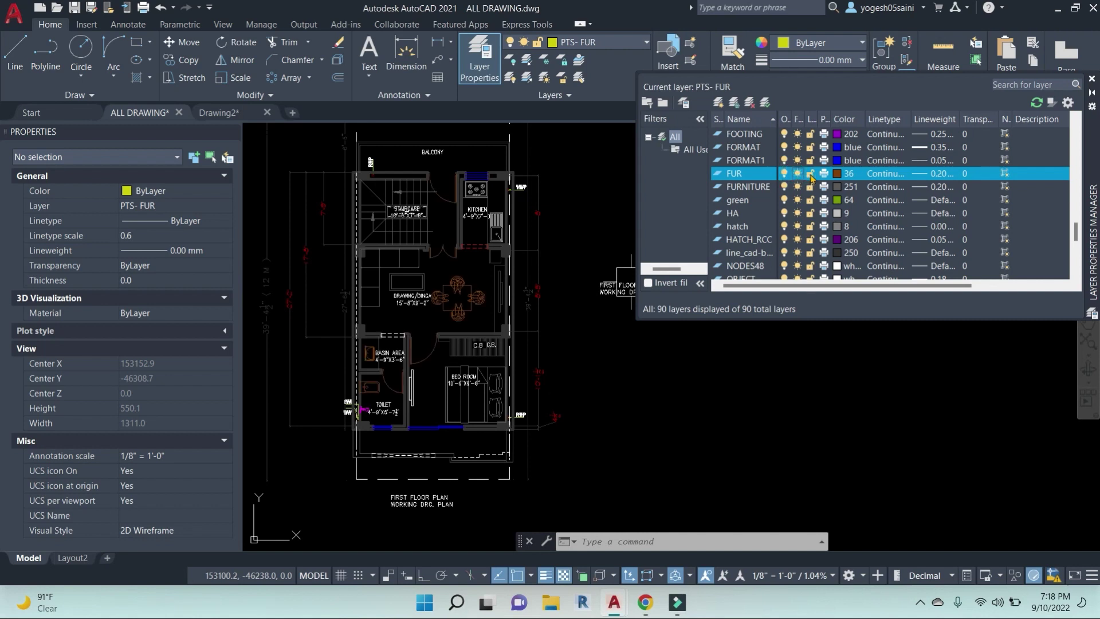
Lock the FUR layer and try to erase three of the dining chairs on it.
left_click(809, 173)
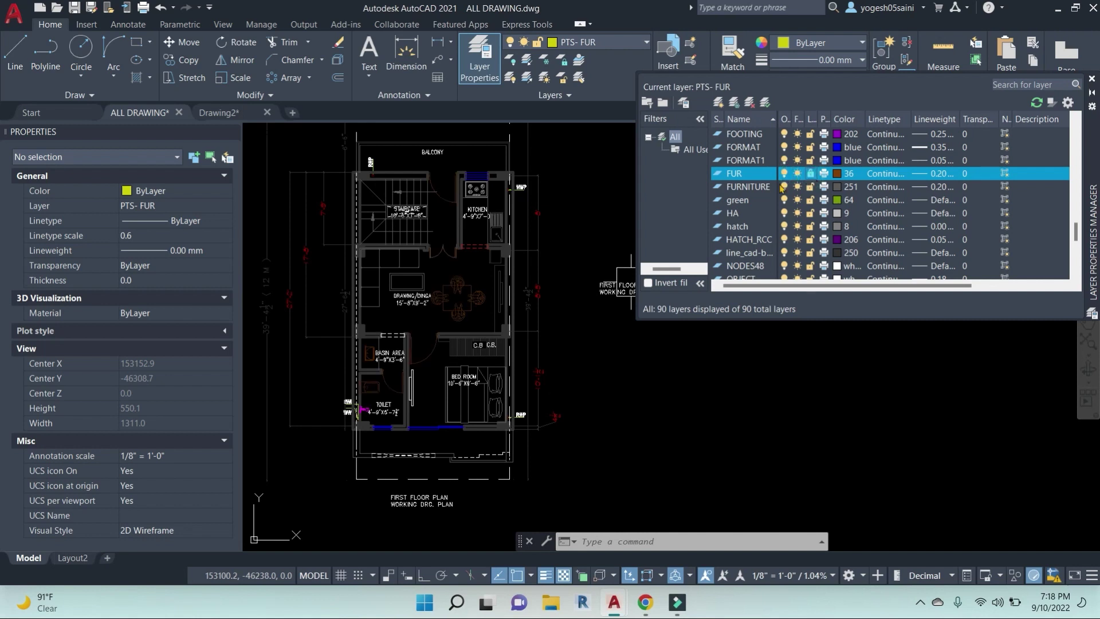
left_click(473, 298)
scroll(471, 304, "up", 2)
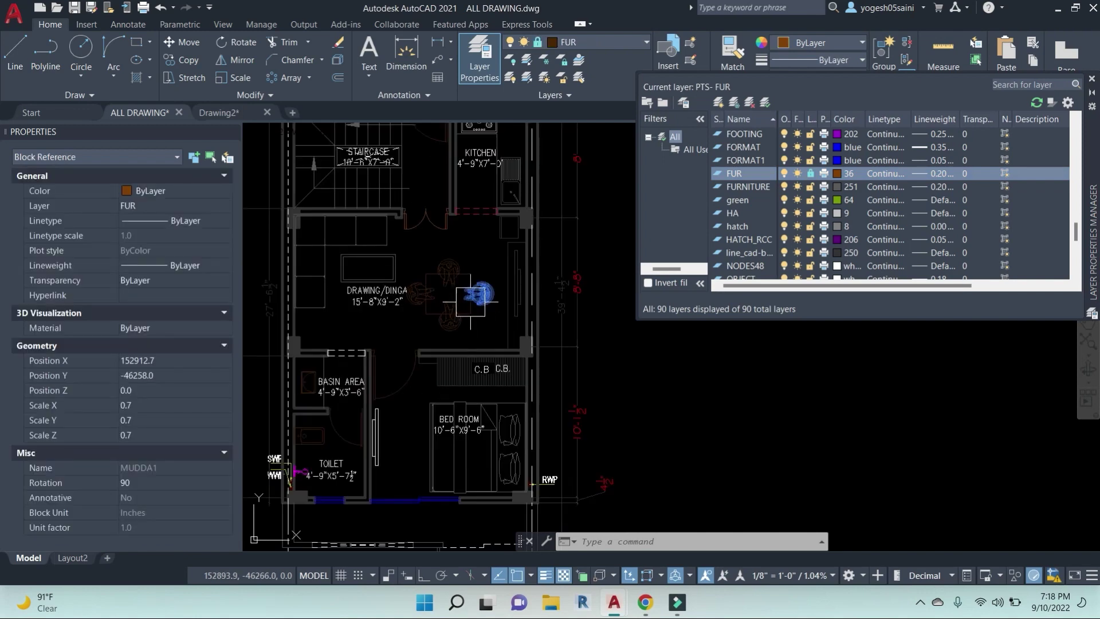
left_click(444, 262)
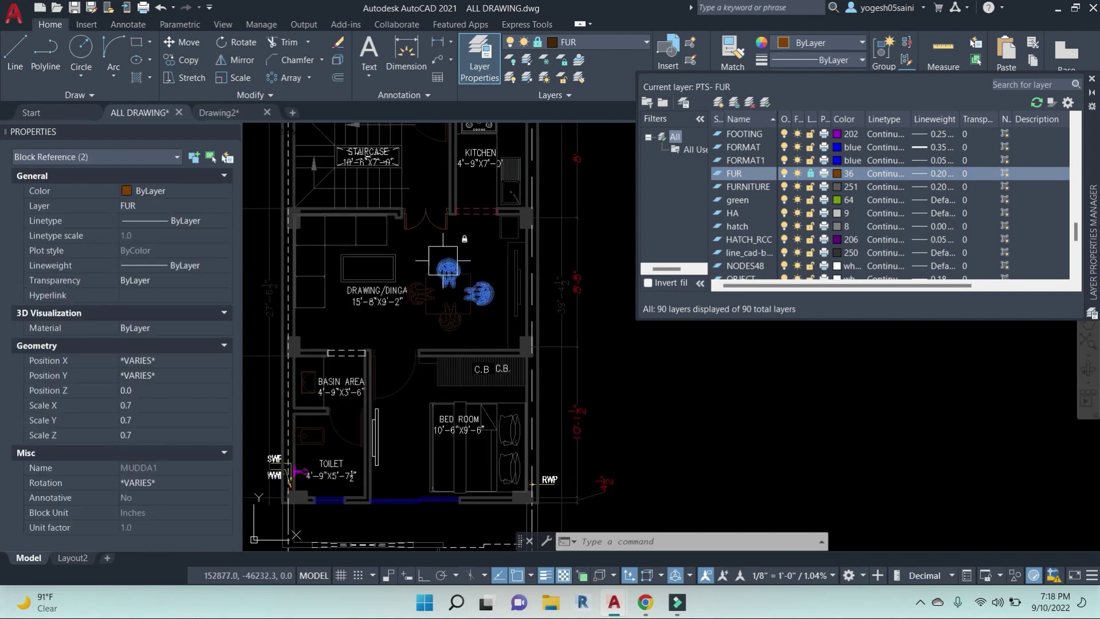
left_click(422, 293)
type("E")
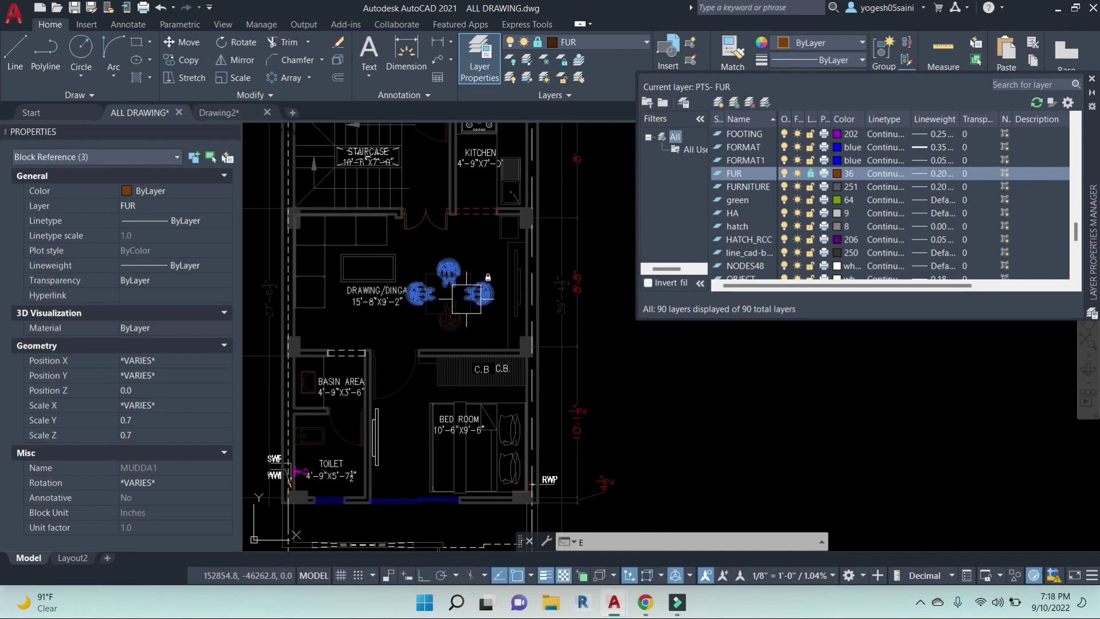
key("Return")
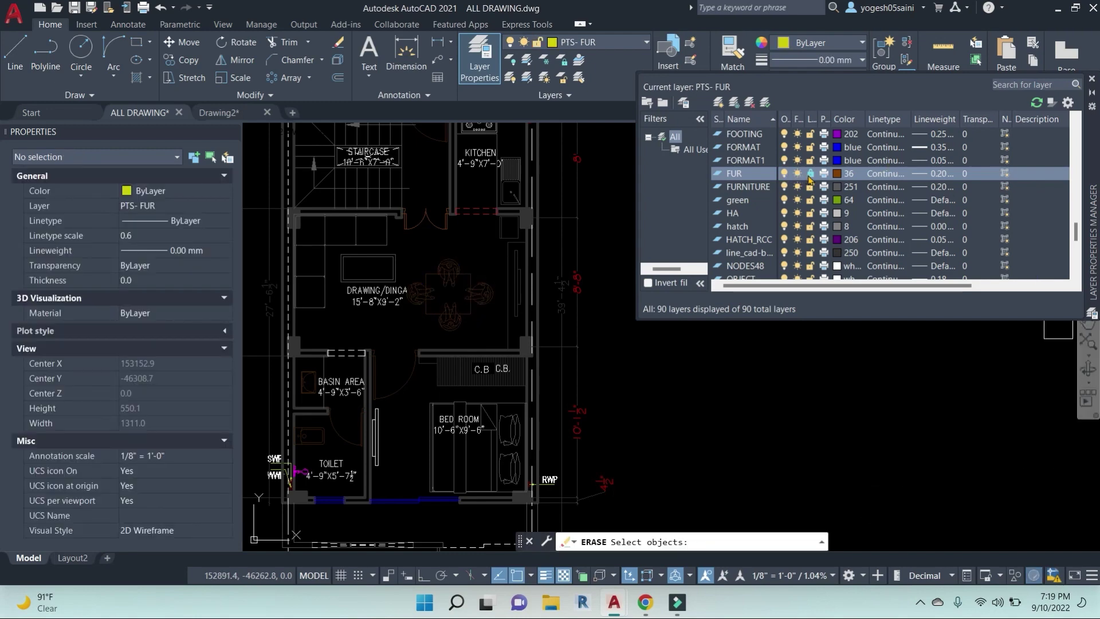
key("Escape")
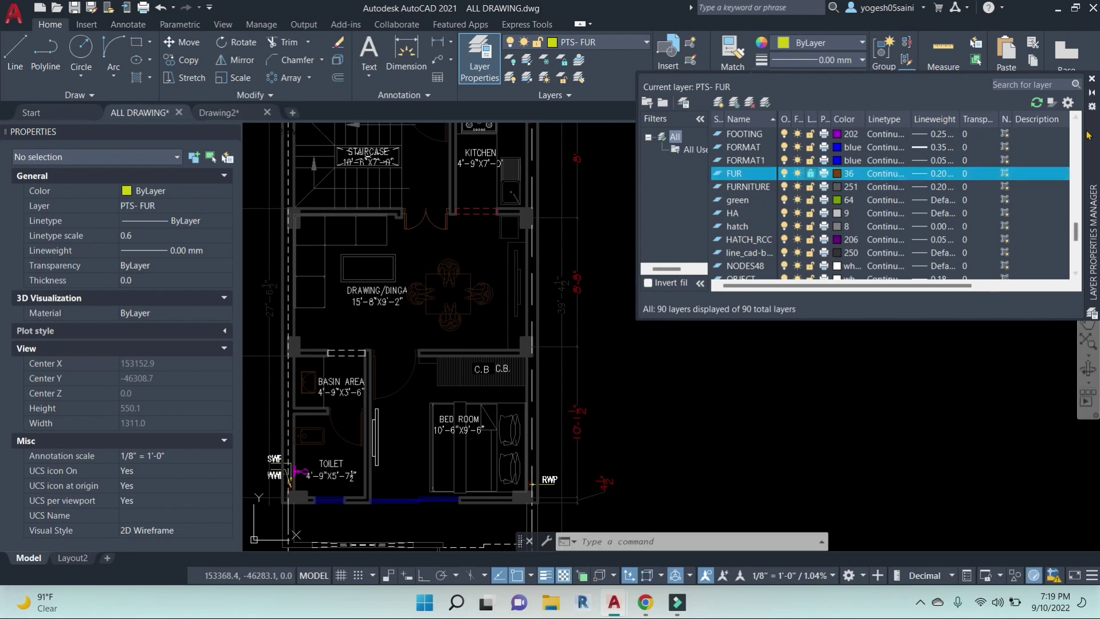
Move the floating layer manager over the lower part of the plan and start a new drawing.
left_click_drag(1088, 135, 916, 152)
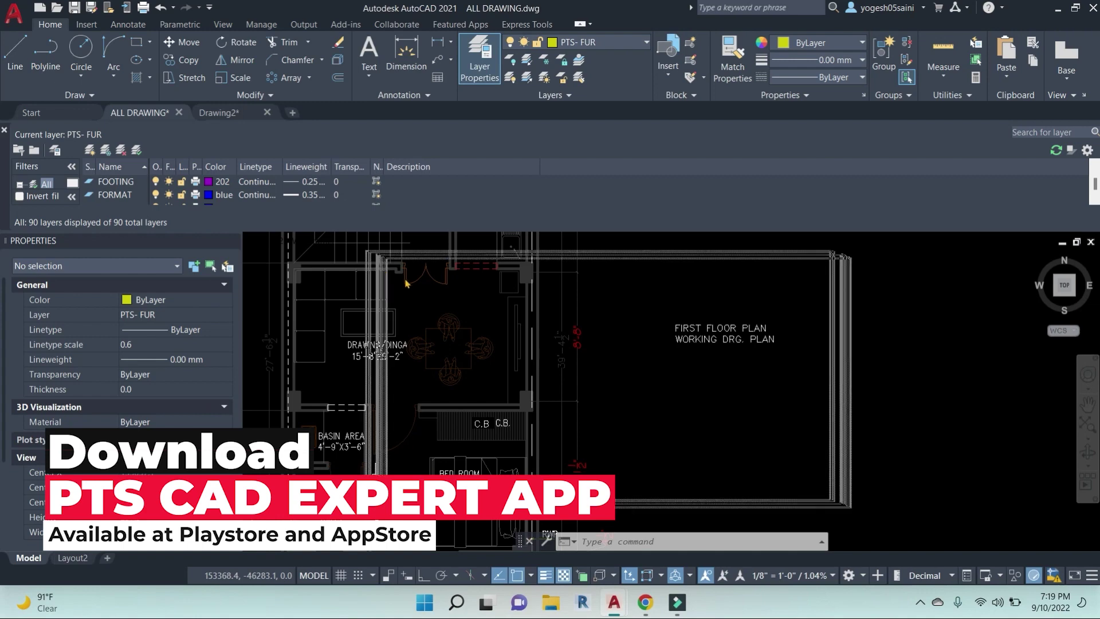
left_click_drag(406, 283, 408, 283)
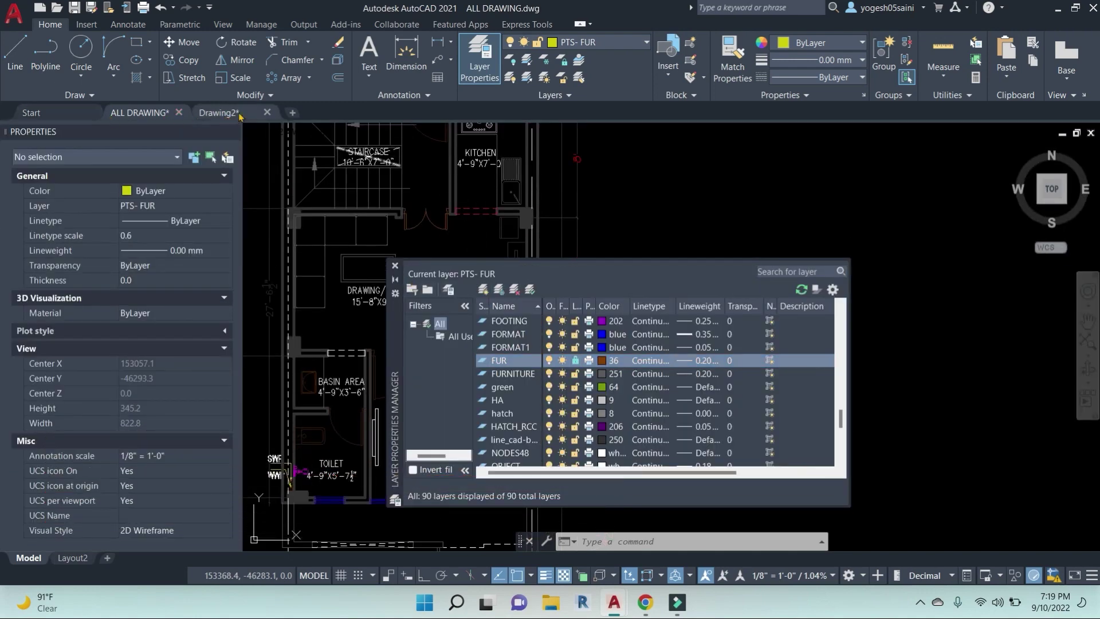
left_click(292, 113)
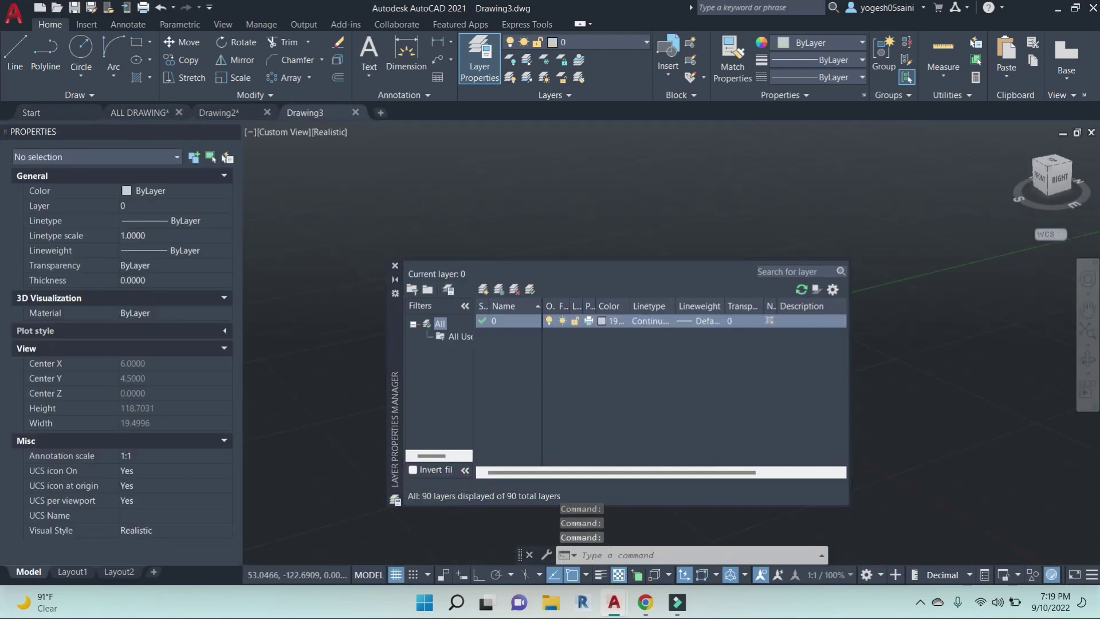
Set the new drawing to the 2D Wireframe visual style and the top view.
left_click_drag(1052, 175, 1047, 198)
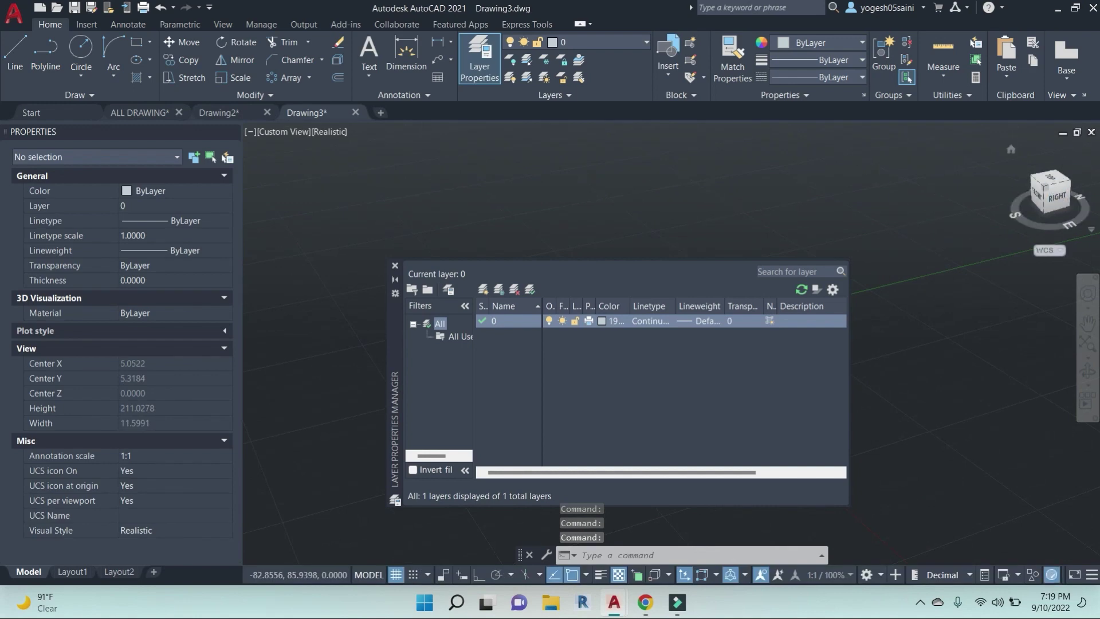
left_click(338, 138)
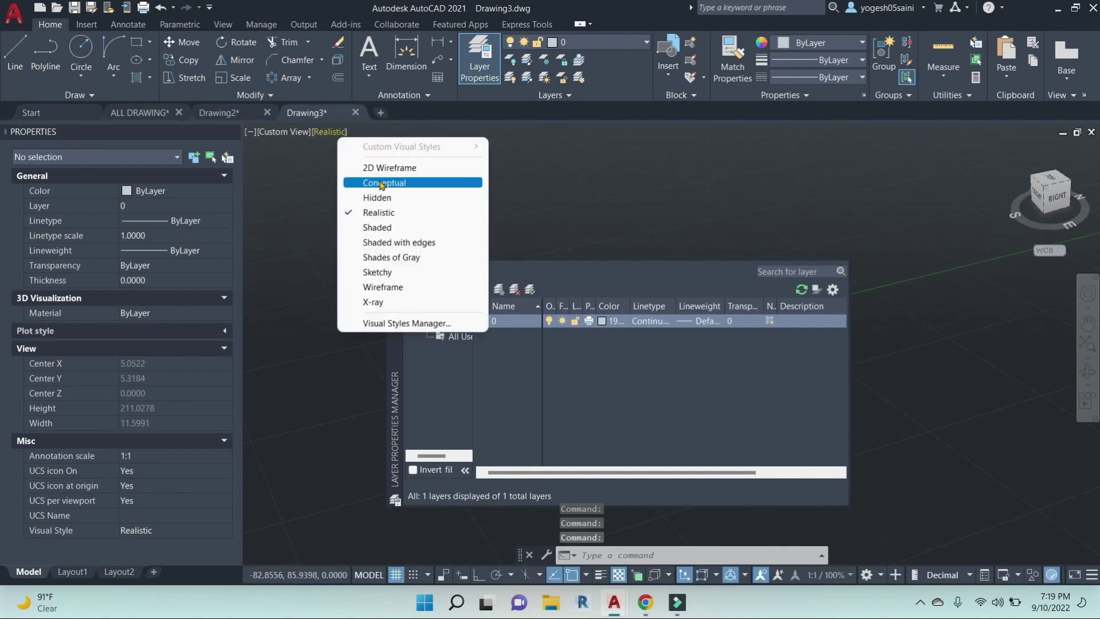
left_click(381, 182)
left_click(344, 133)
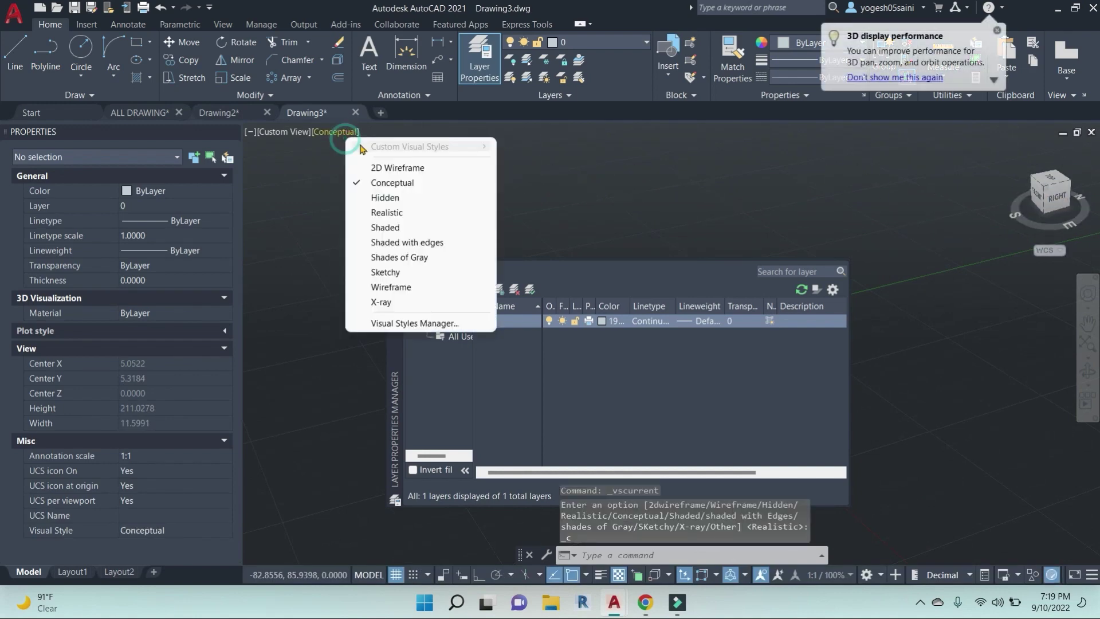
left_click(380, 170)
left_click(1059, 183)
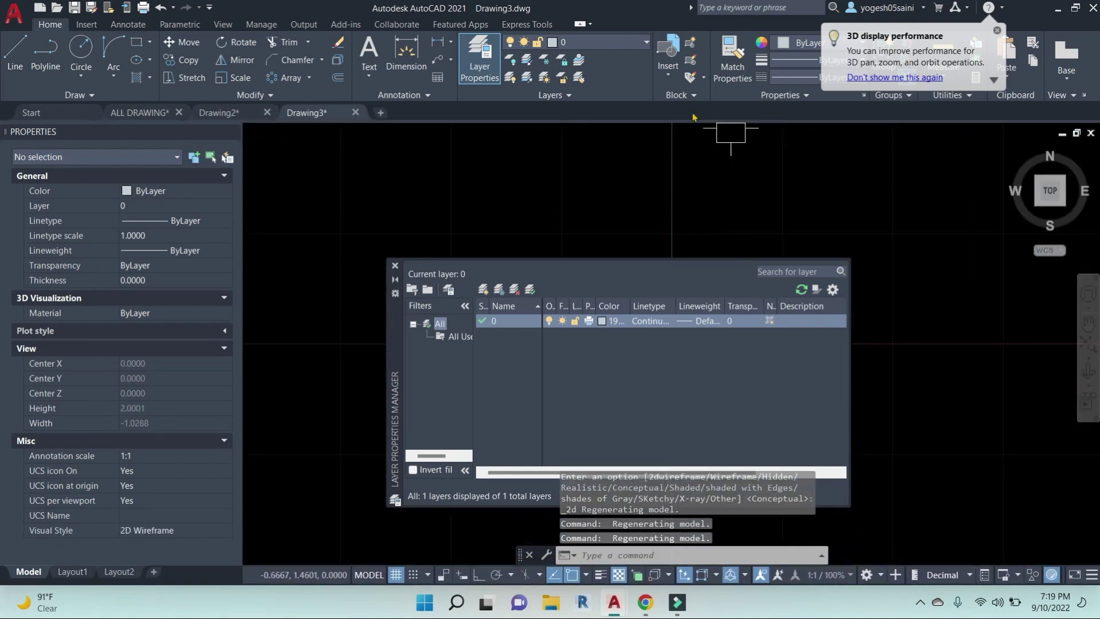
Create a new layer named PTS WALL in the new drawing.
left_click(617, 43)
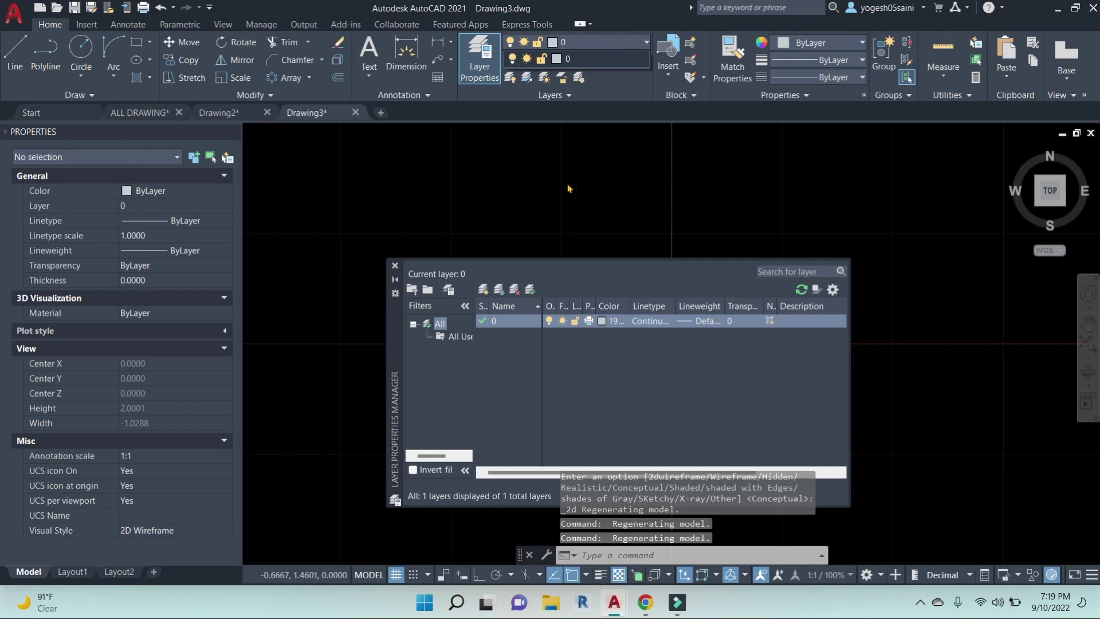
key("Escape")
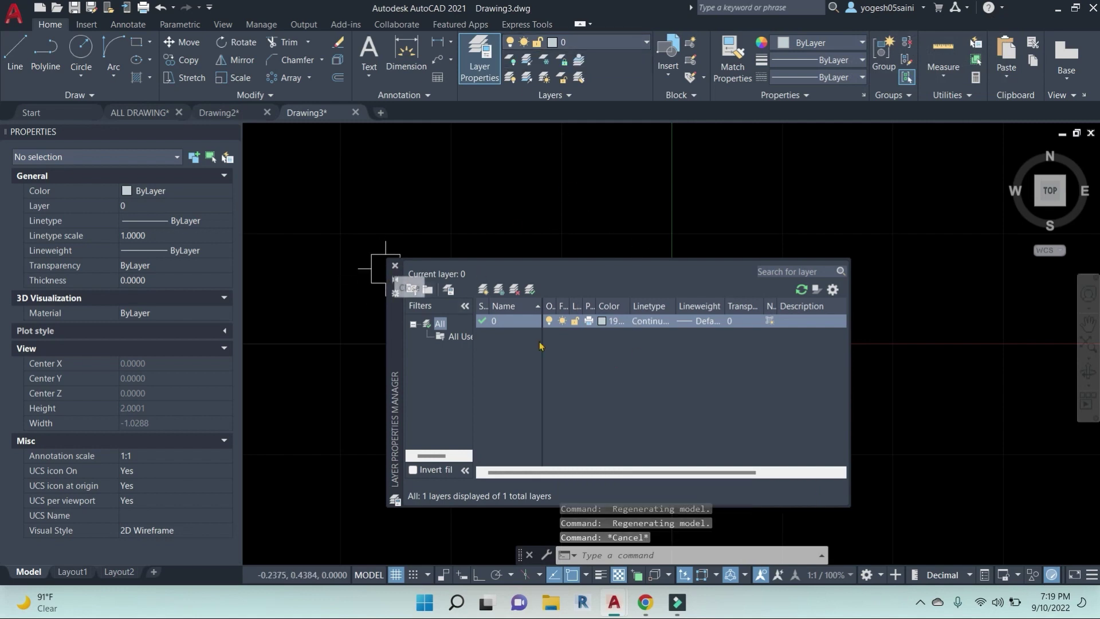
left_click(482, 289)
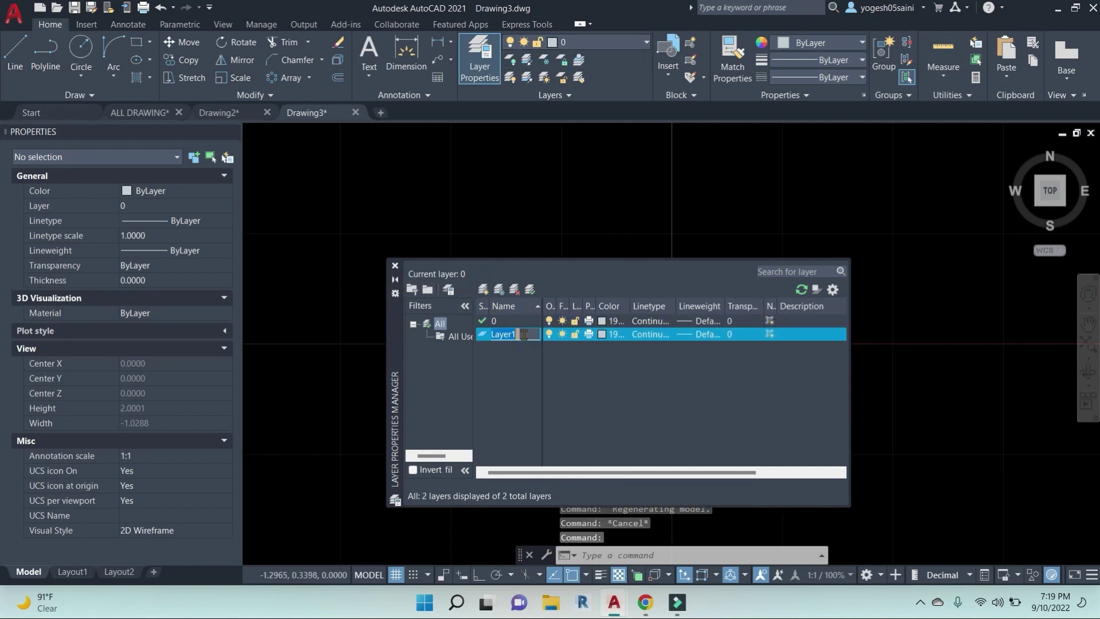
type("PTA WALL")
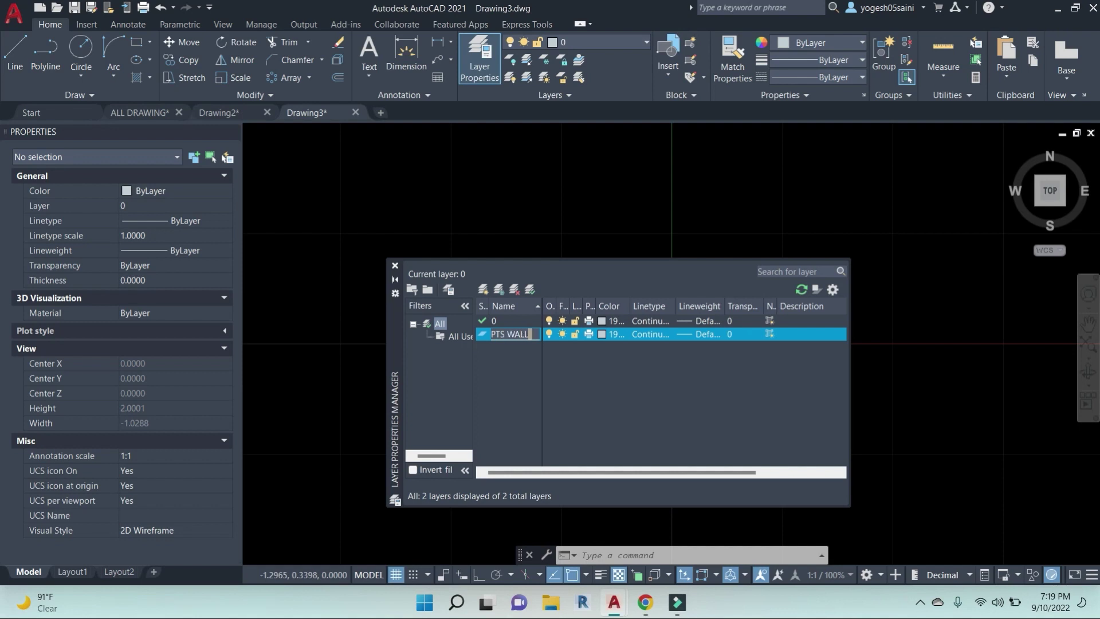
Set the PTS WALL layer's color to cyan from the index colors.
left_click(606, 337)
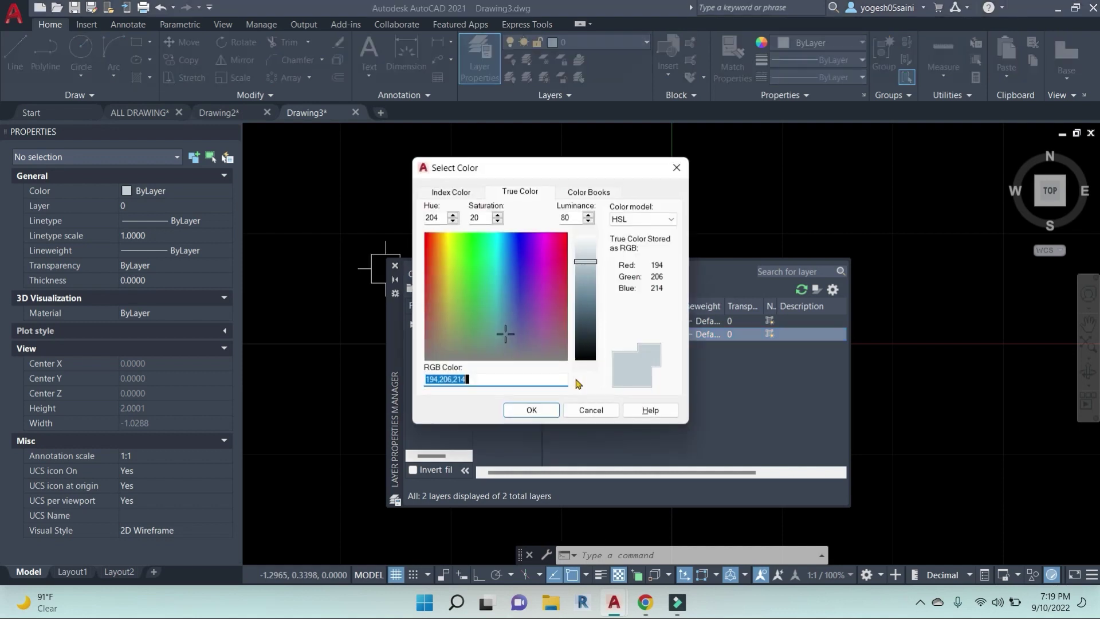
left_click(677, 168)
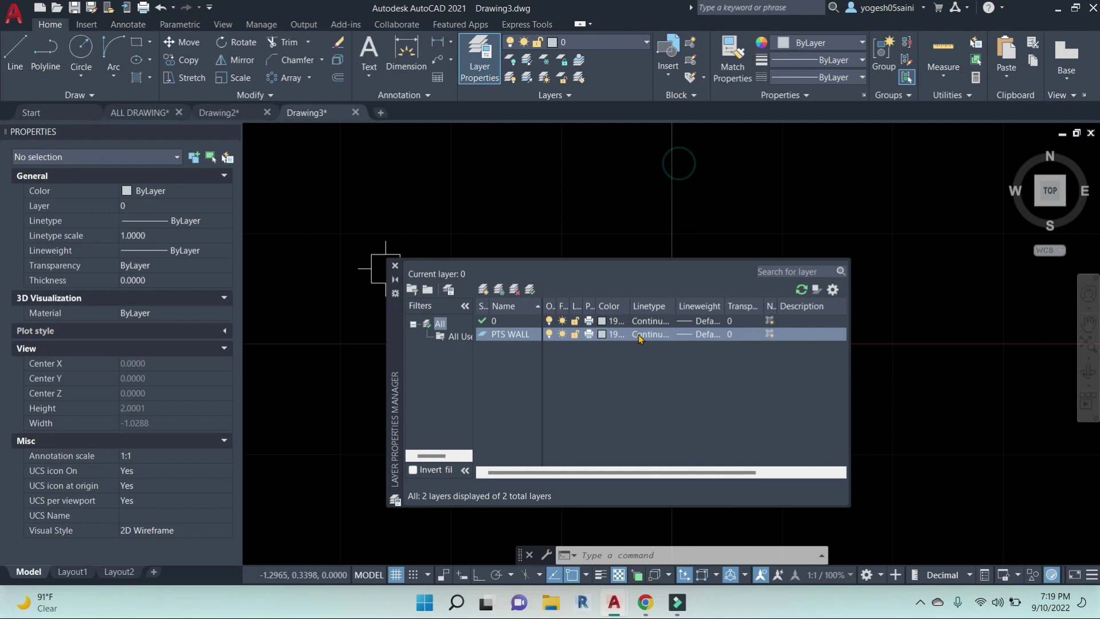
left_click(602, 335)
left_click(458, 193)
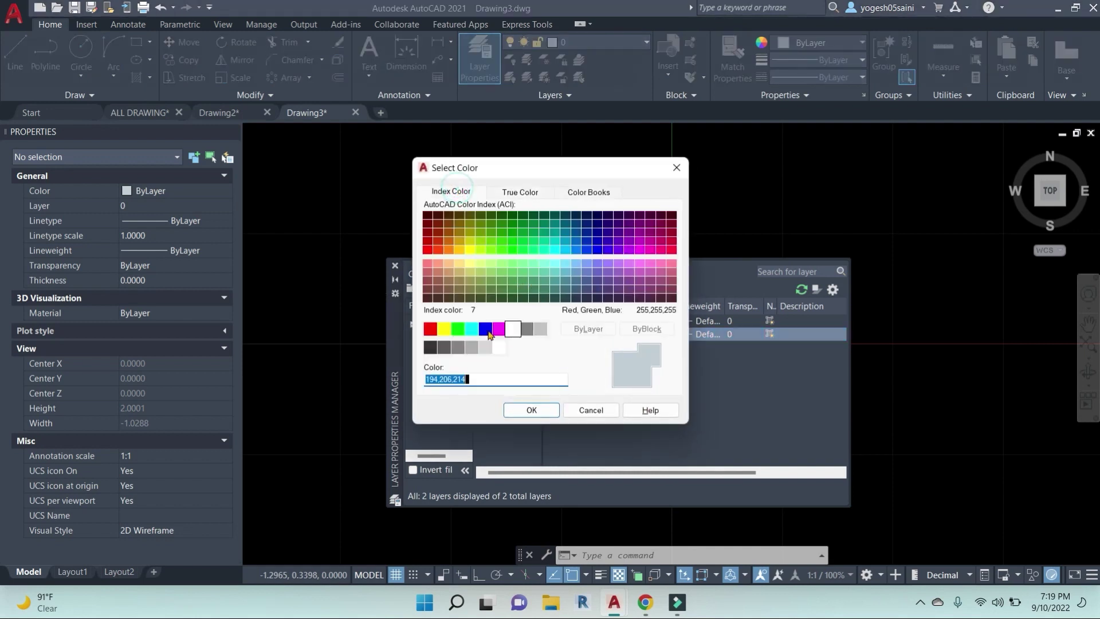
left_click(461, 391)
left_click(535, 410)
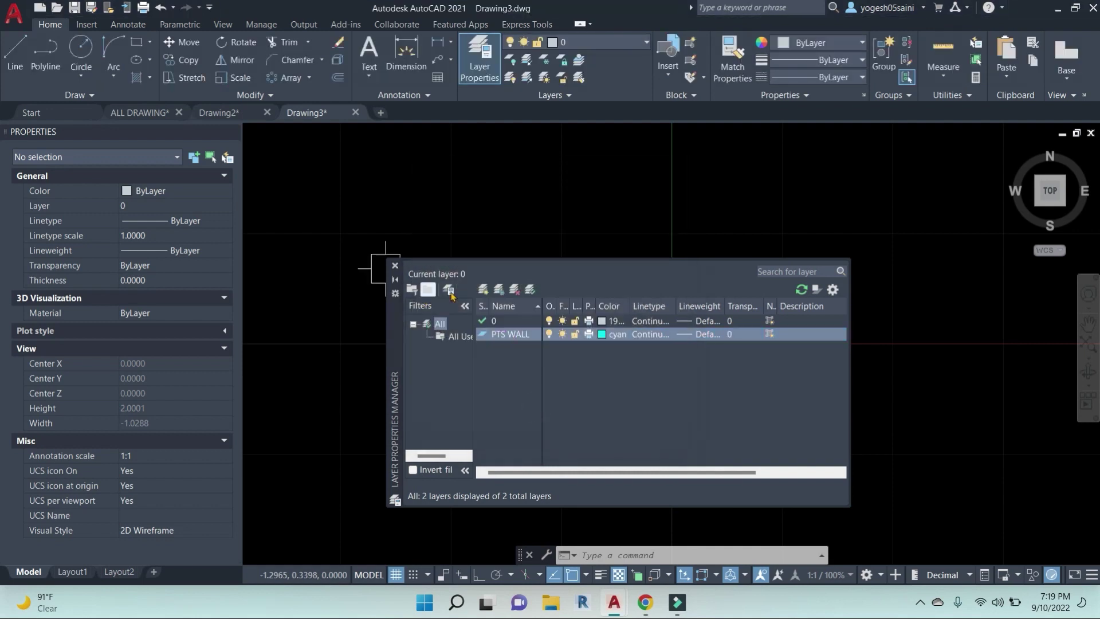
Create a second layer named PTS FUR and give it the brown index color 36.
left_click(483, 288)
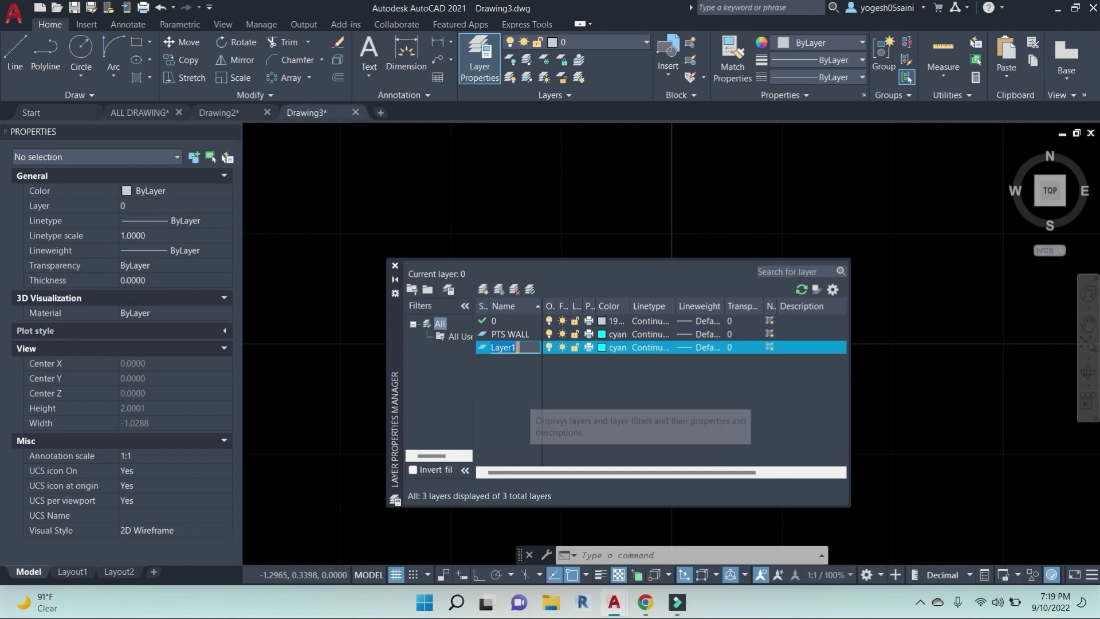
type("PTS FUR")
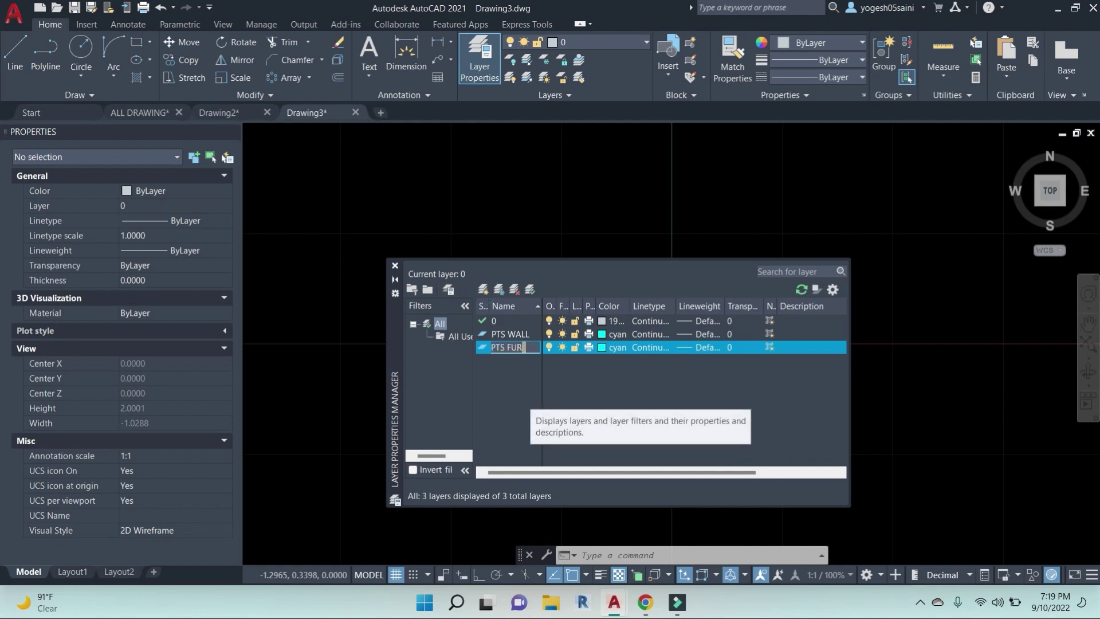
left_click(604, 347)
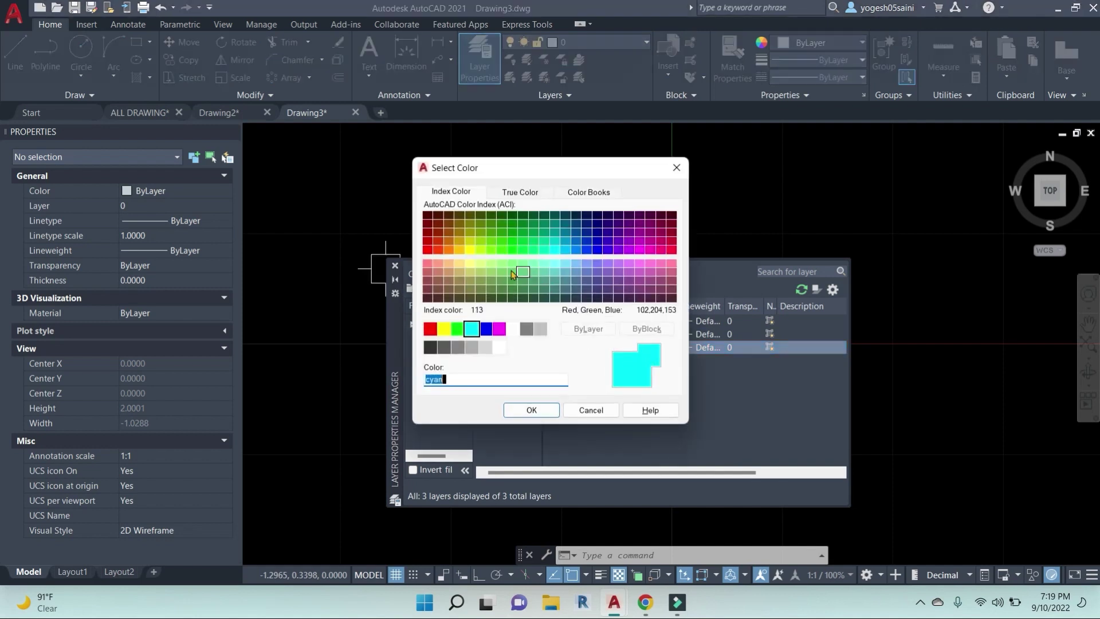
left_click(449, 225)
left_click(535, 410)
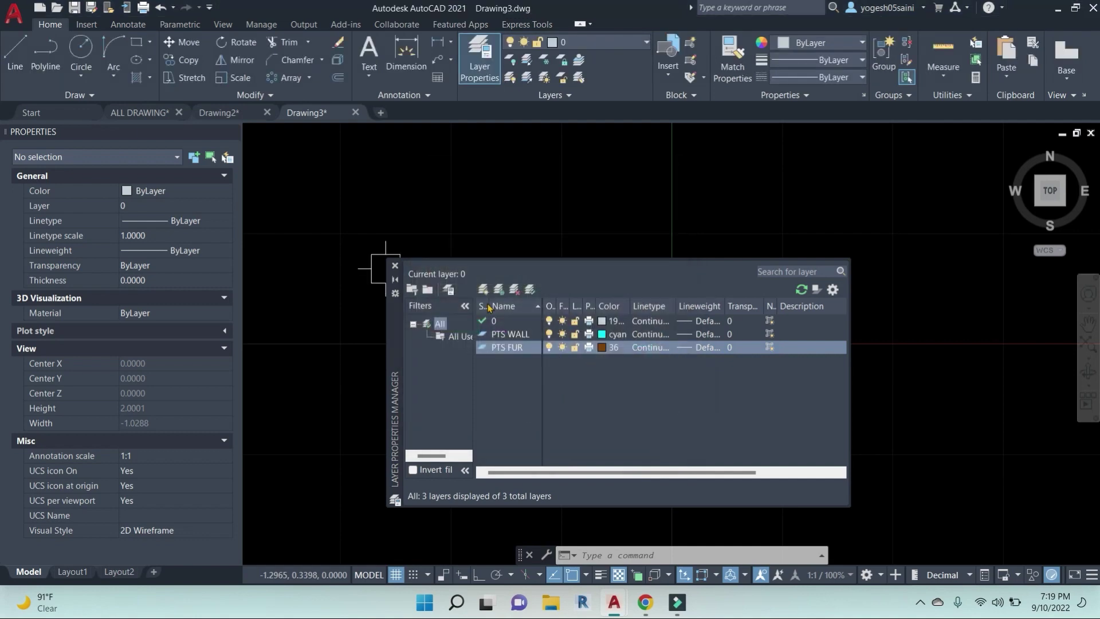
Create a third layer named PTS- DIM with the orange-red index color 20, and close the layer manager.
left_click(482, 289)
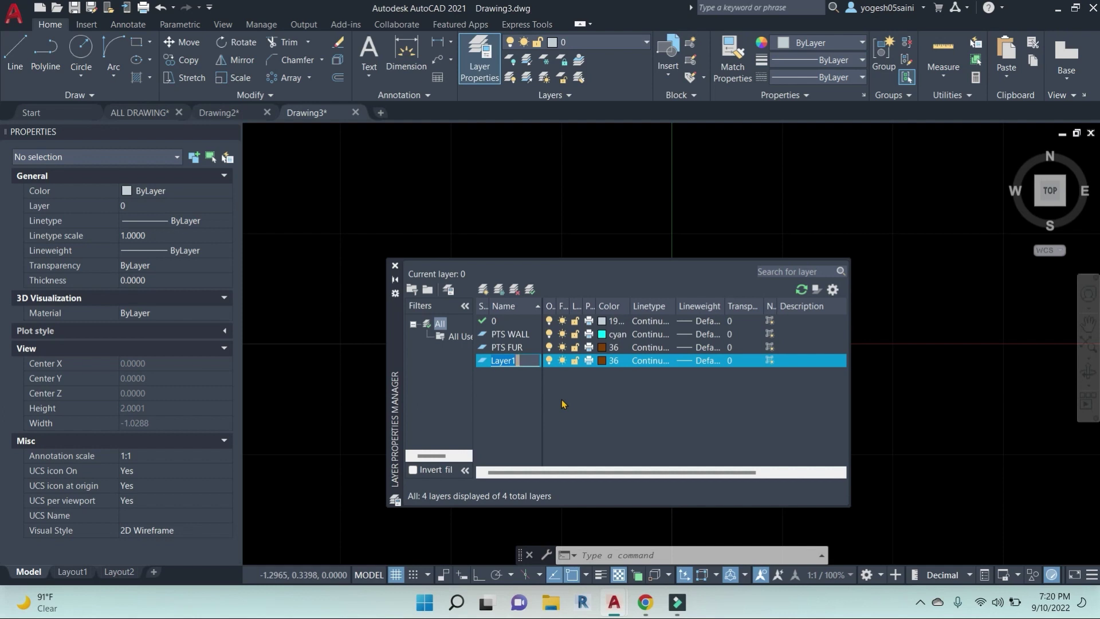
type("PTS- DIM")
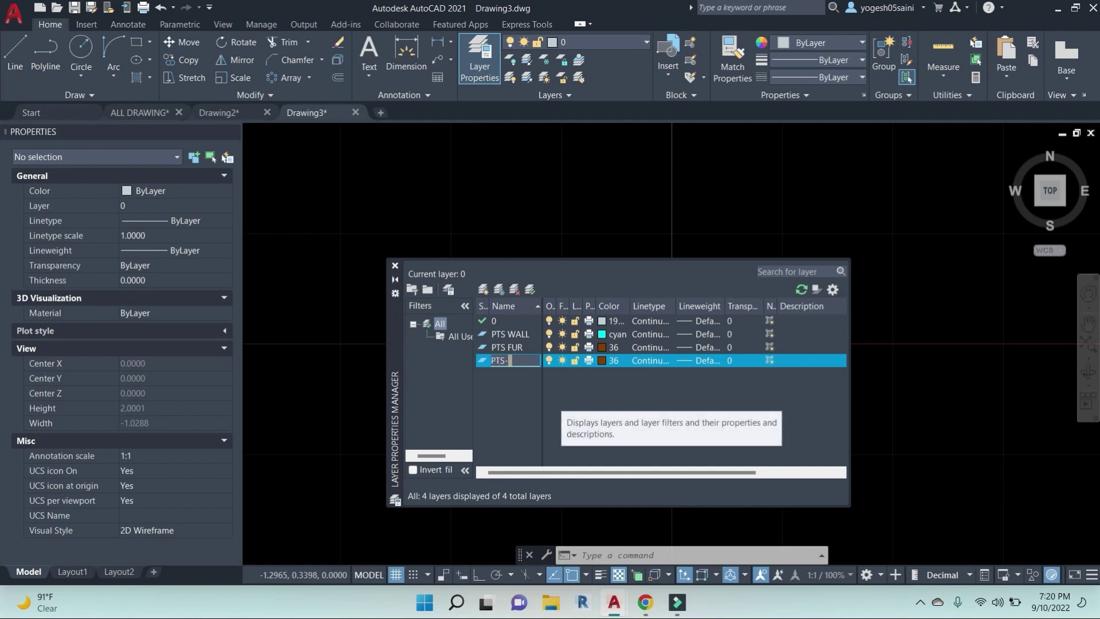
left_click(602, 360)
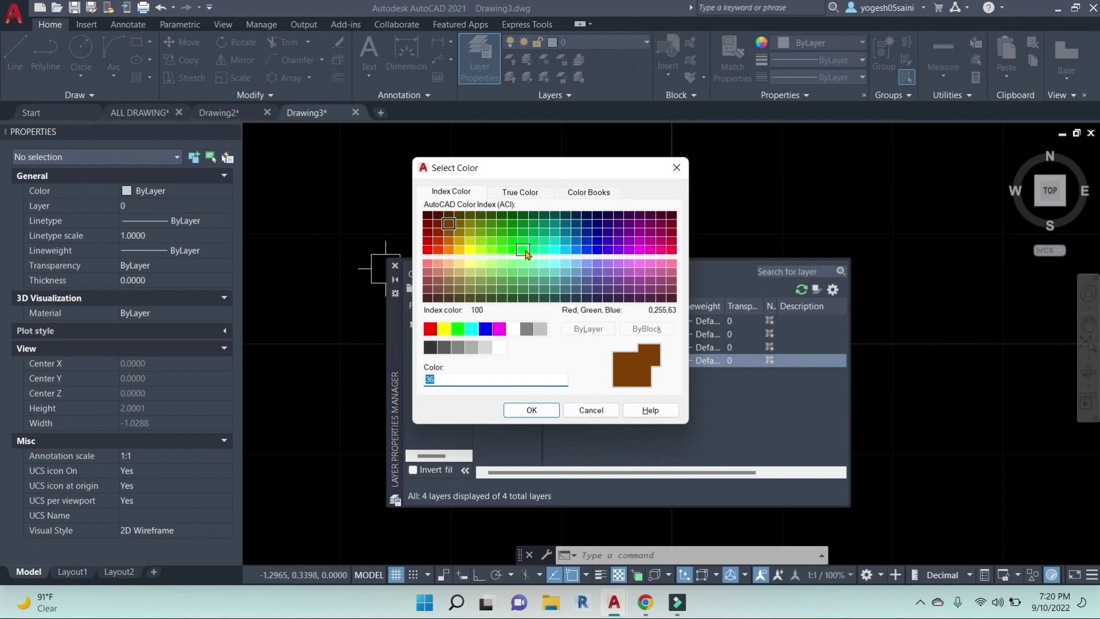
left_click(438, 249)
left_click(519, 410)
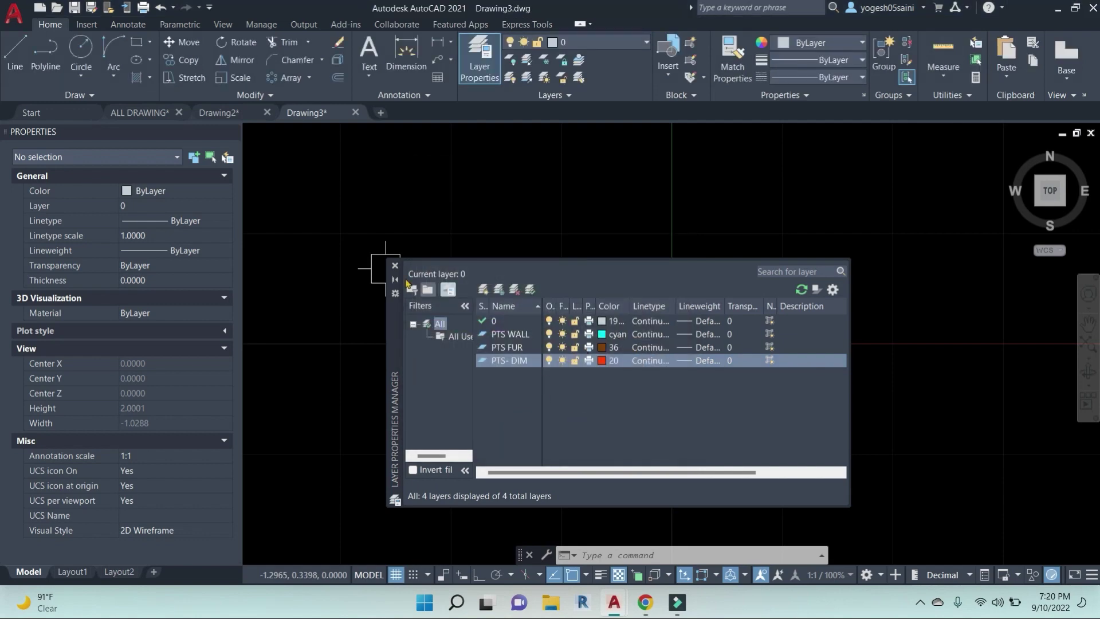
left_click(394, 265)
left_click(635, 44)
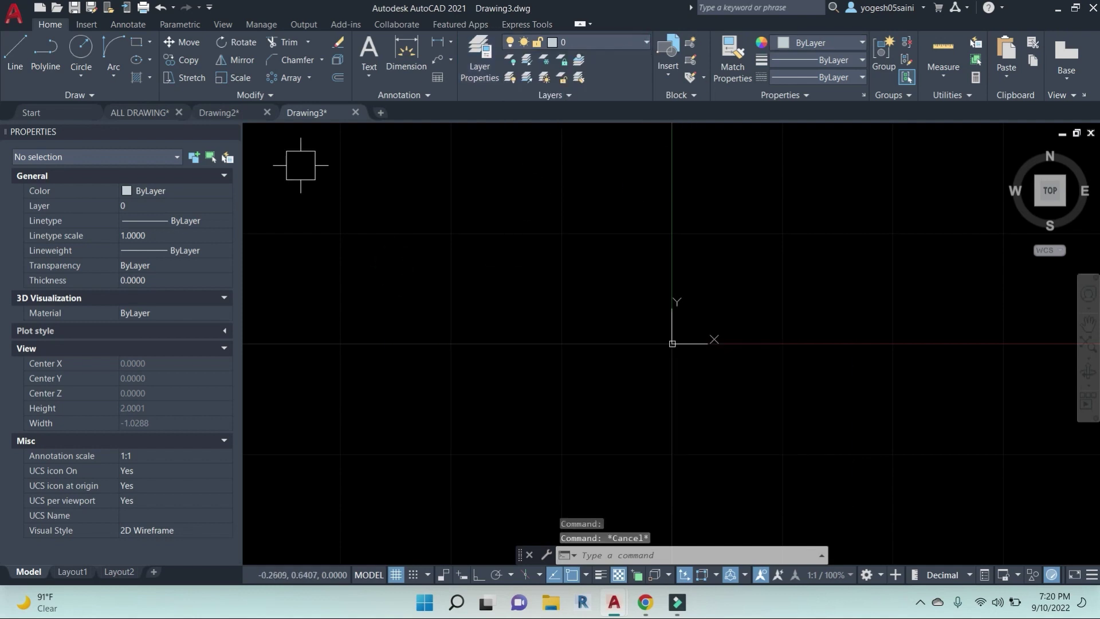
Copy the whole floor plan from ALL DRAWING and paste it into Drawing3 near the origin.
left_click(140, 113)
scroll(525, 321, "down", 5)
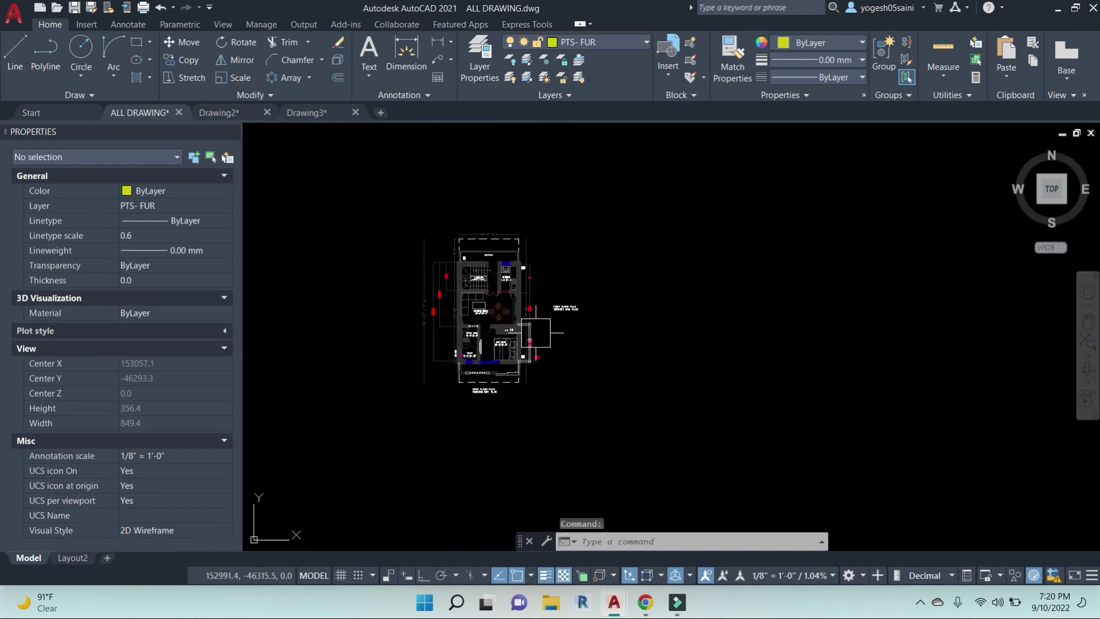
left_click(669, 424)
left_click(356, 191)
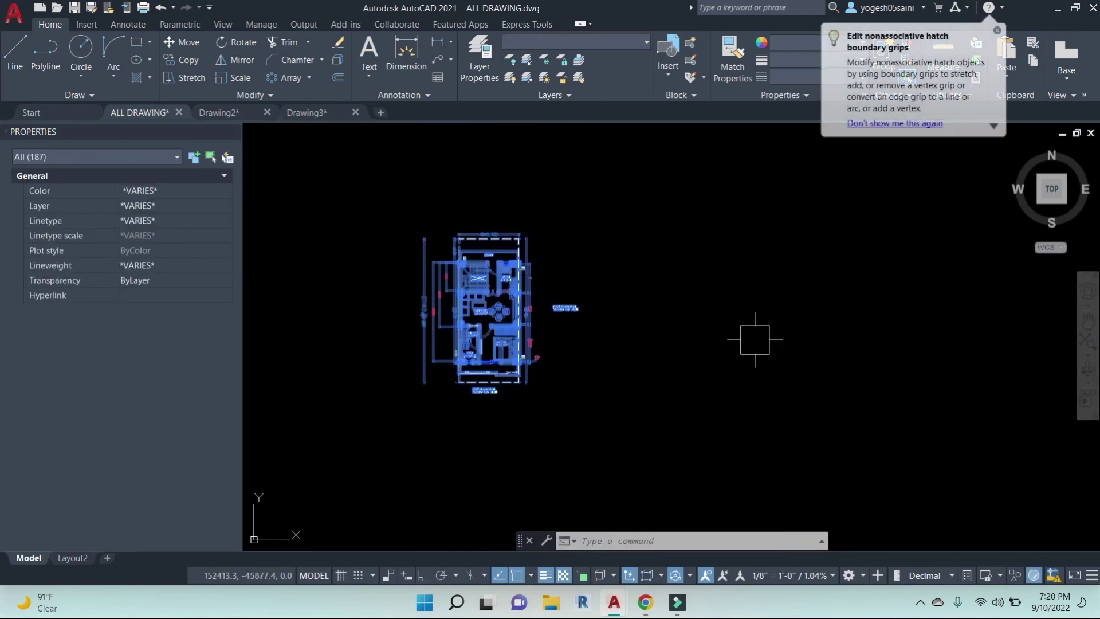
left_click(306, 112)
key("ctrl+v")
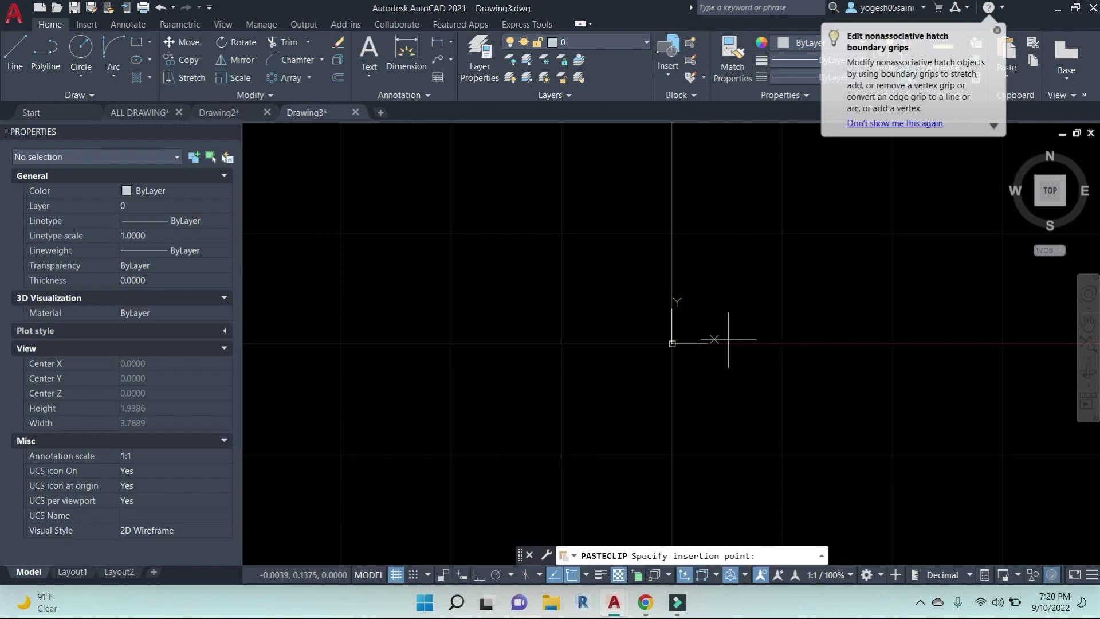
left_click(733, 316)
scroll(746, 339, "down", 10)
scroll(712, 405, "down", 8)
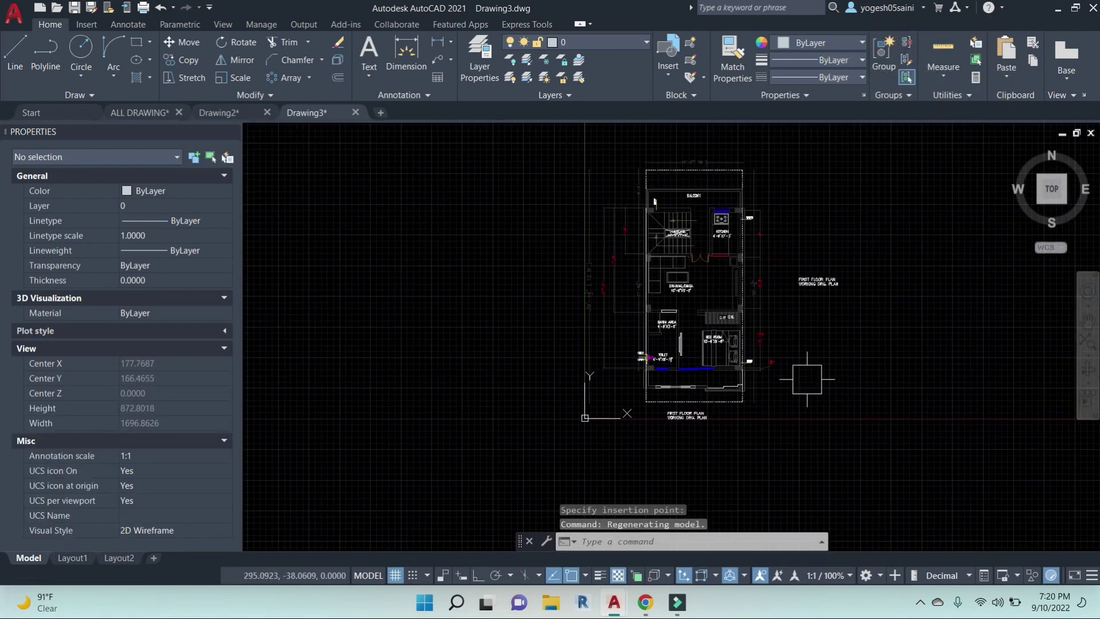
Unlock the FUR layer that came in with the pasted plan.
left_click(619, 43)
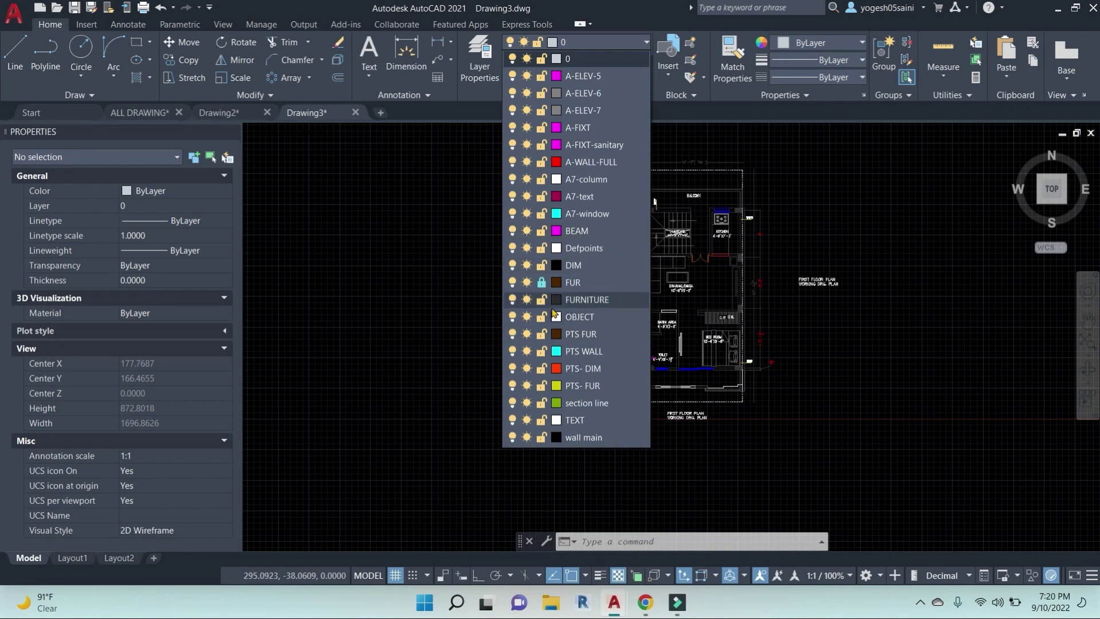
left_click(541, 282)
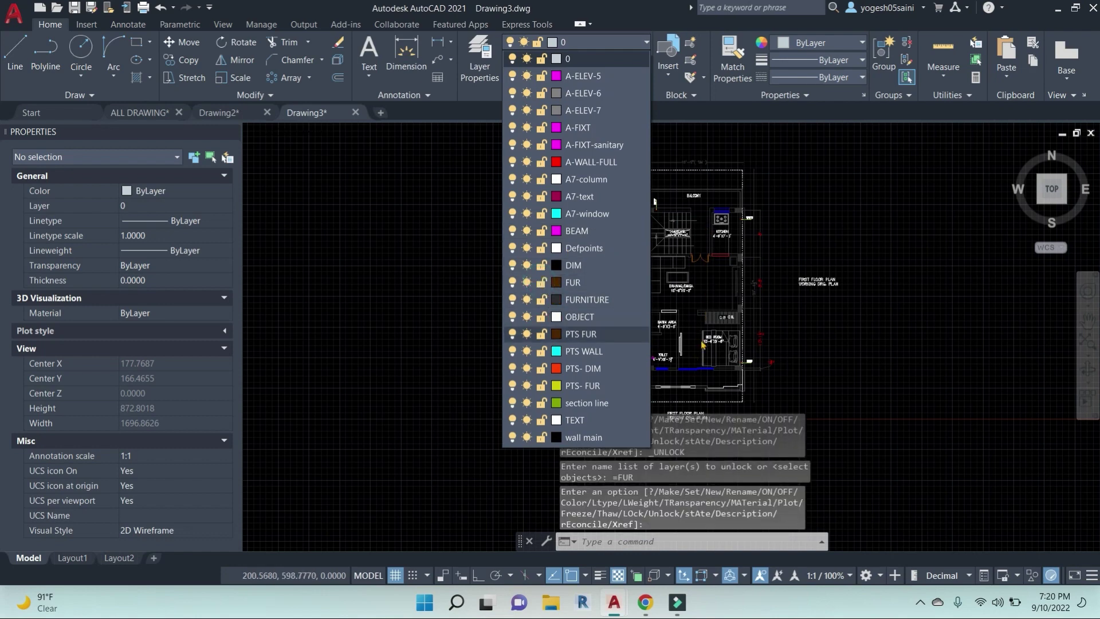
left_click(871, 273)
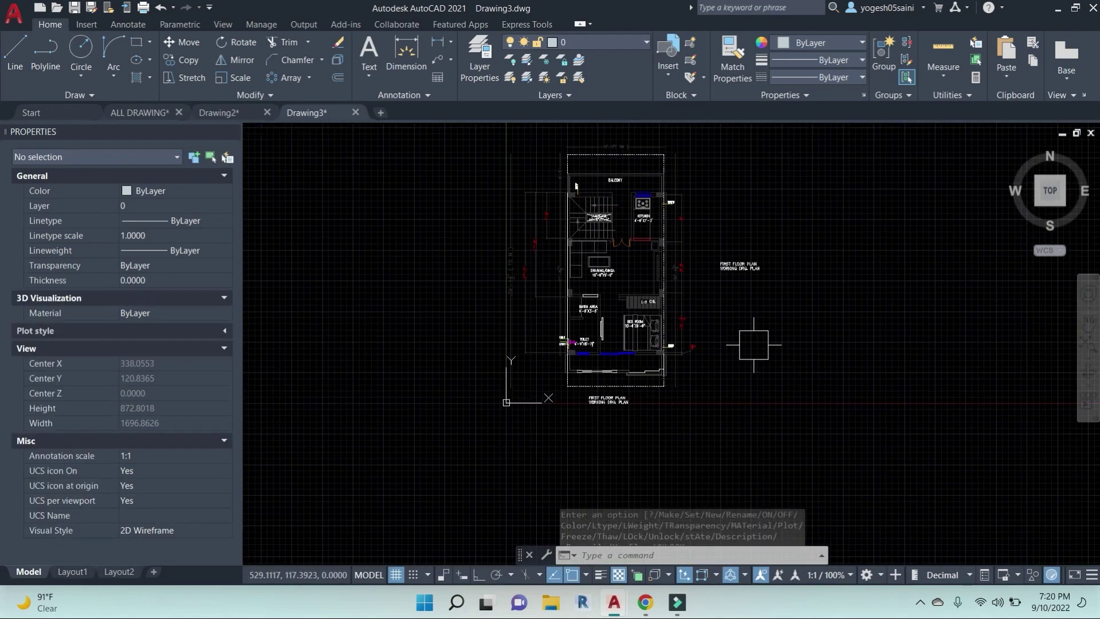
key("Escape")
key("Escape")
Examine the pasted floor plan and look through the drawing's full layer list in the layer manager.
scroll(780, 286, "up", 4)
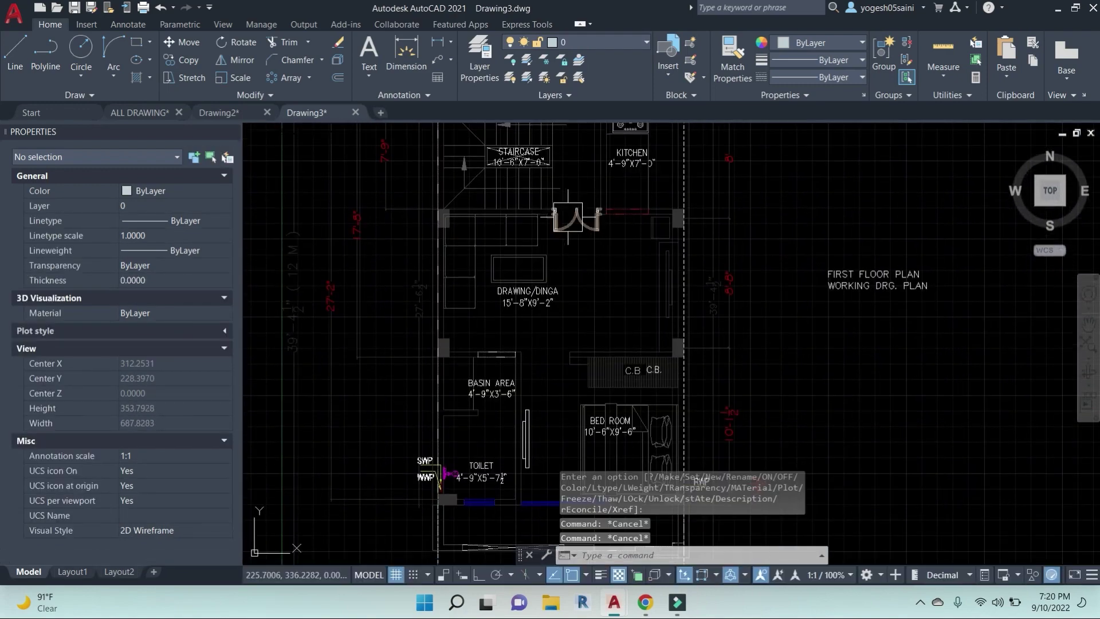
key("Escape")
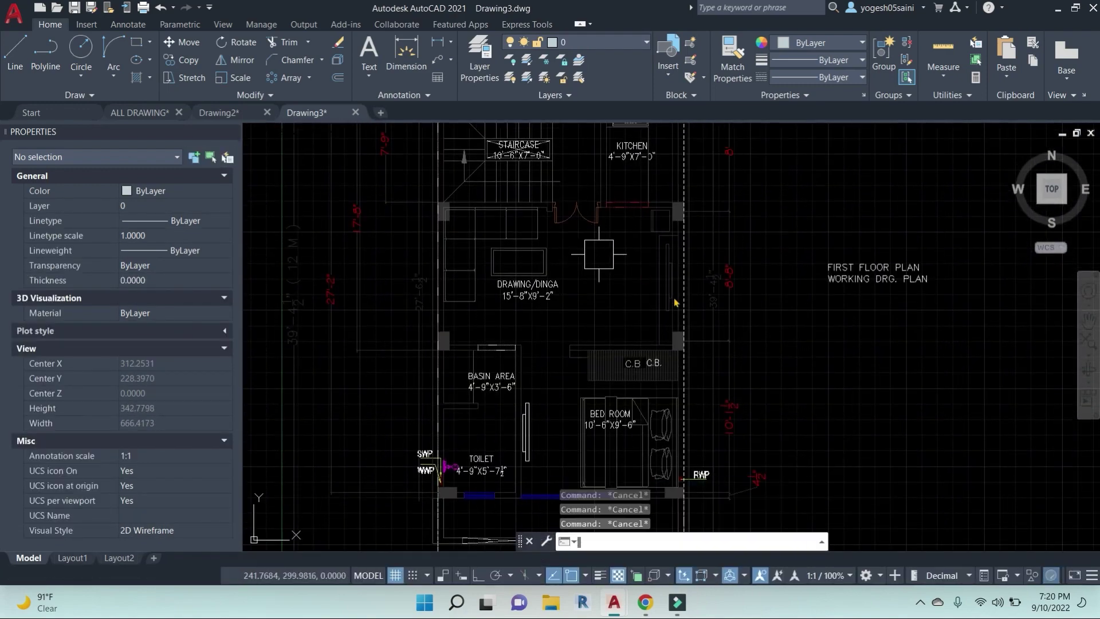
scroll(802, 344, "down", 5)
left_click(484, 67)
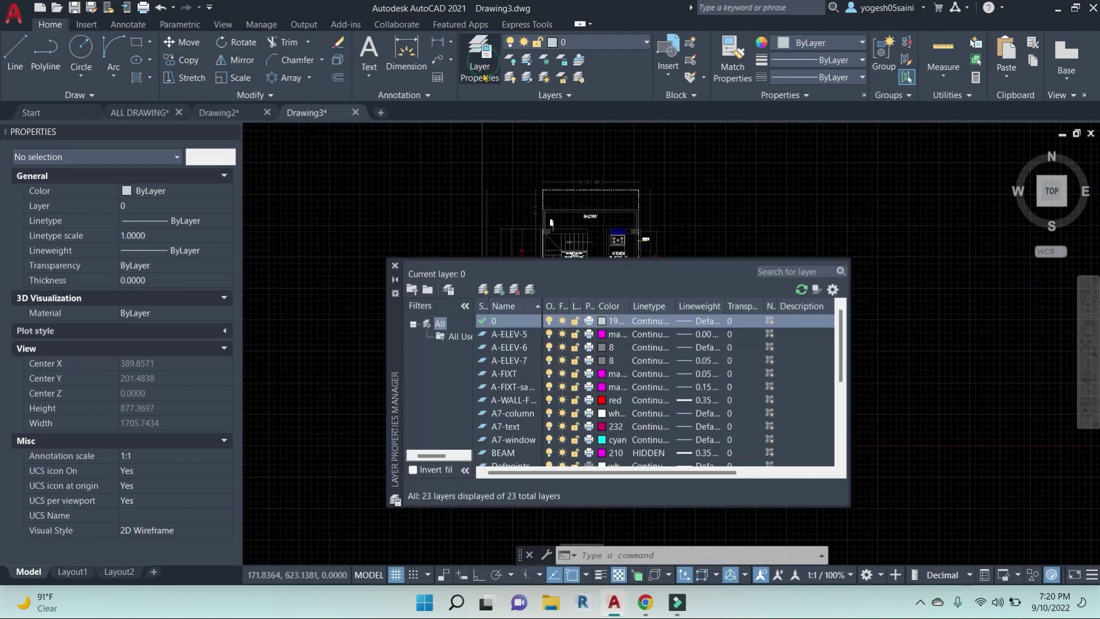
scroll(549, 379, "down", 4)
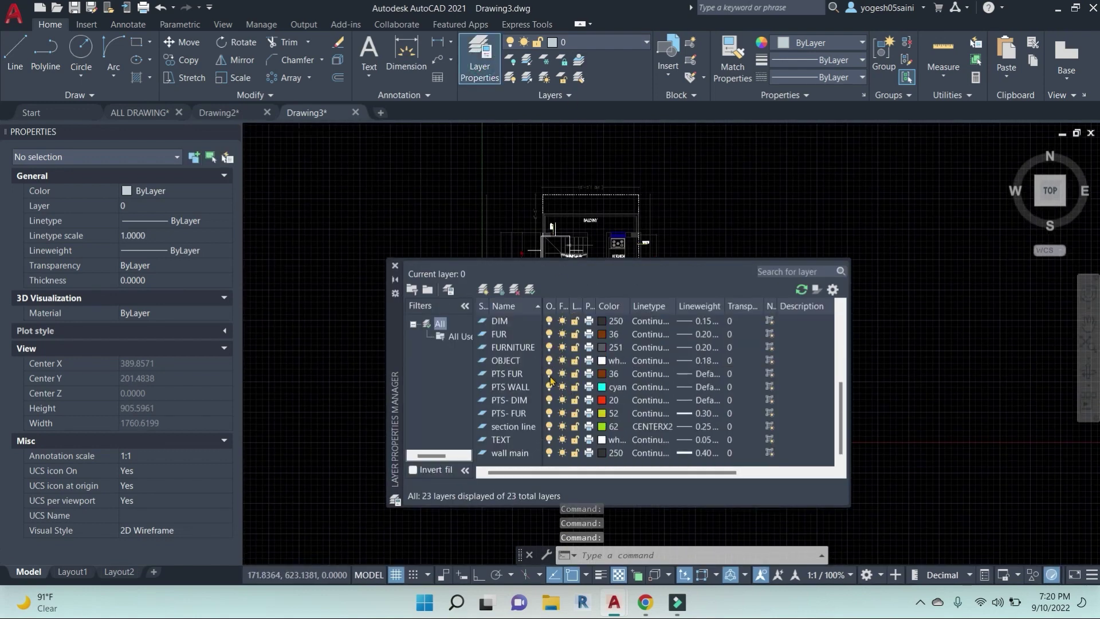
scroll(550, 379, "up", 4)
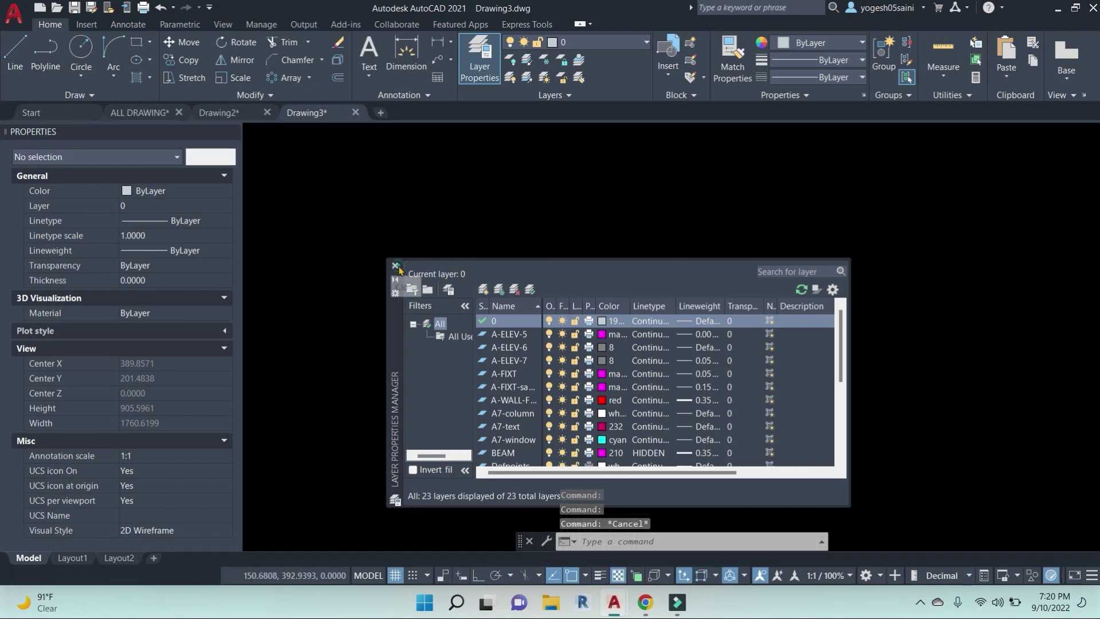
left_click(394, 266)
scroll(819, 263, "down", 5)
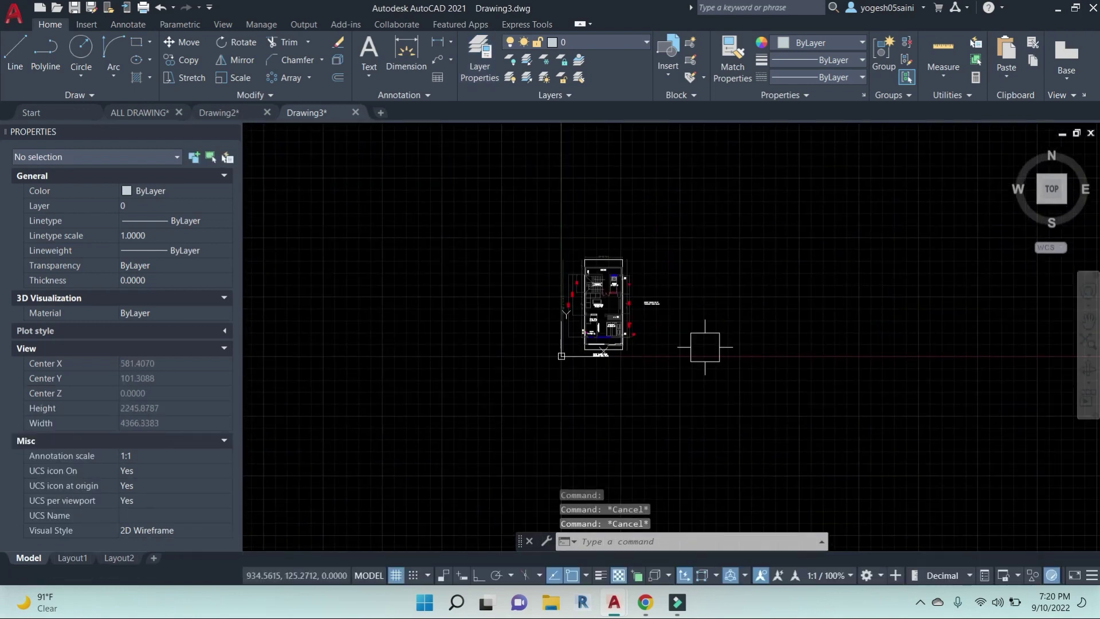
left_click(570, 97)
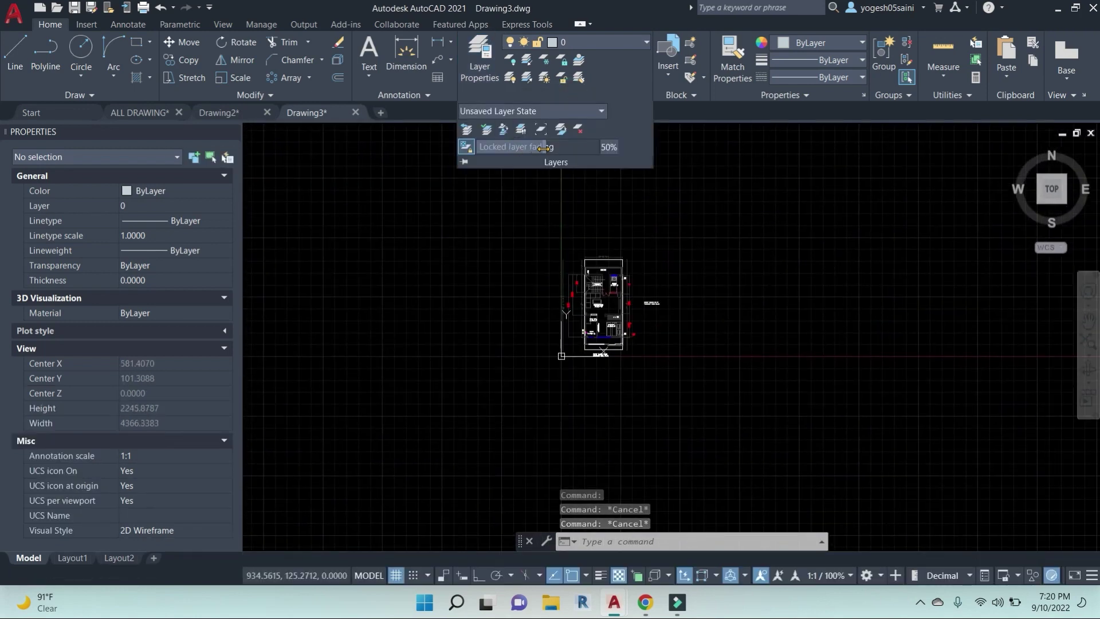
left_click(711, 192)
left_click(657, 206)
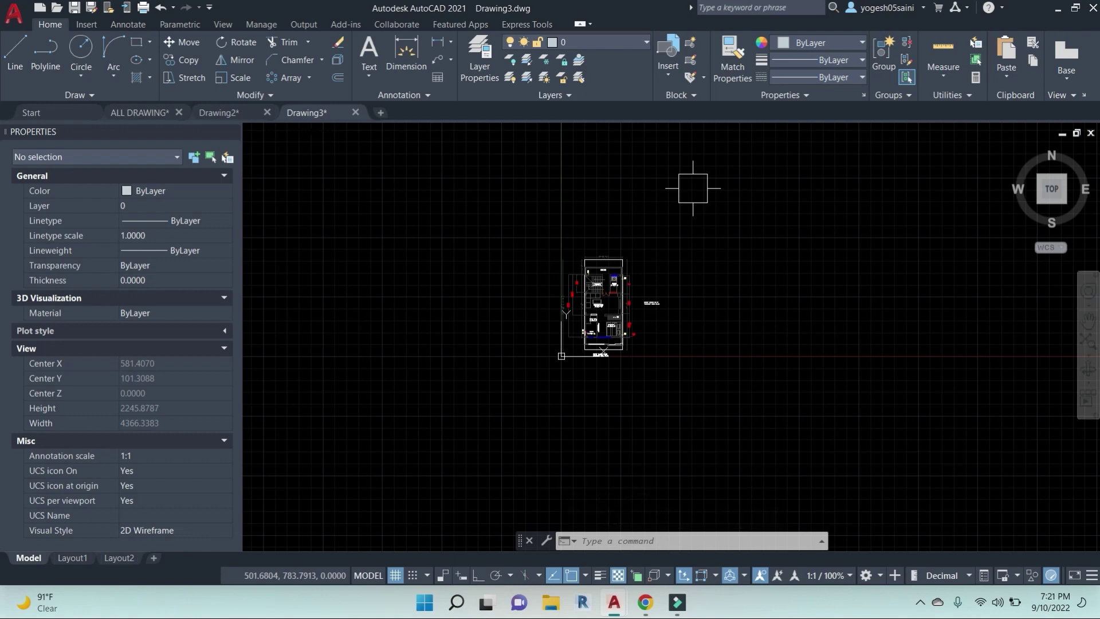
Copy the gas stove block from the plan's kitchen into the empty area above the FIRST FLOOR PLAN title.
middle_click_drag(704, 335, 634, 319)
scroll(533, 271, "up", 10)
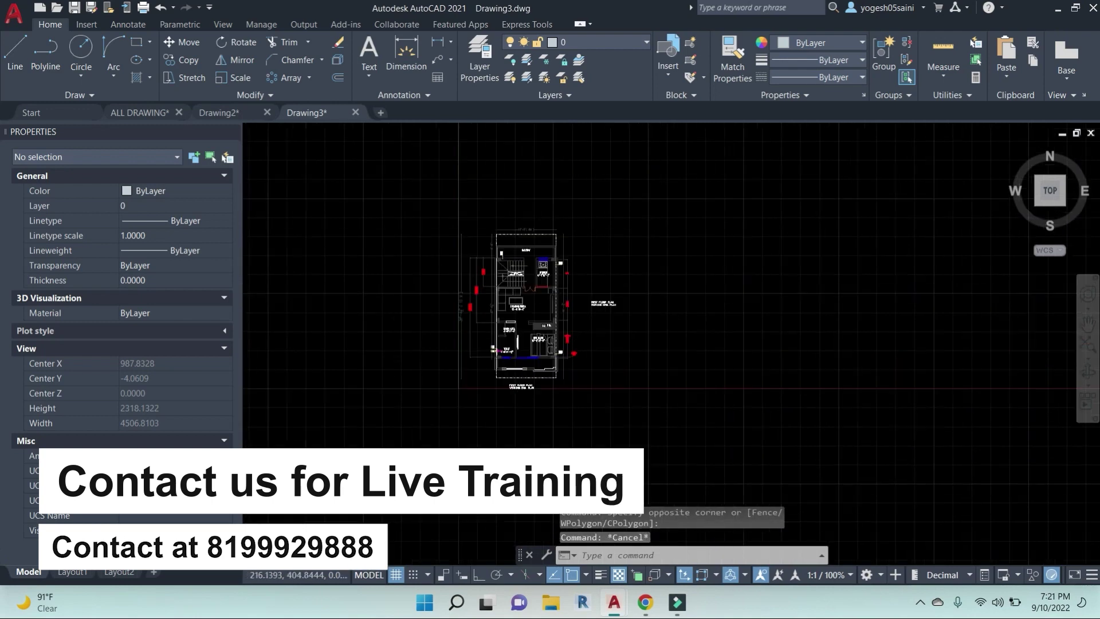
left_click(605, 185)
scroll(606, 185, "up", 3)
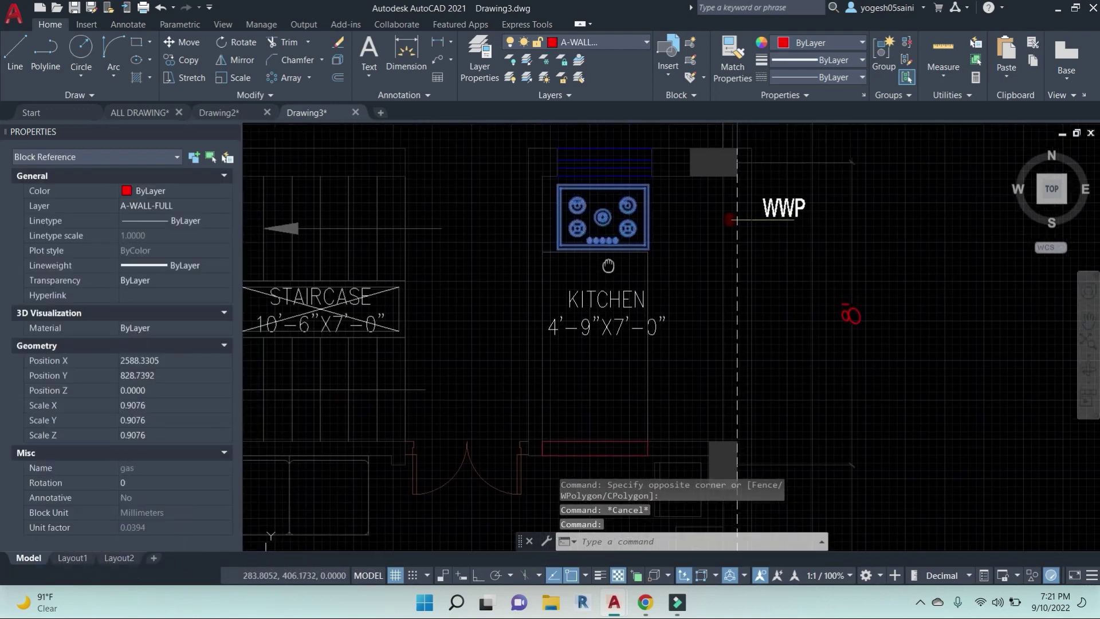
key("Escape")
left_click(618, 203)
type("c")
key("Return")
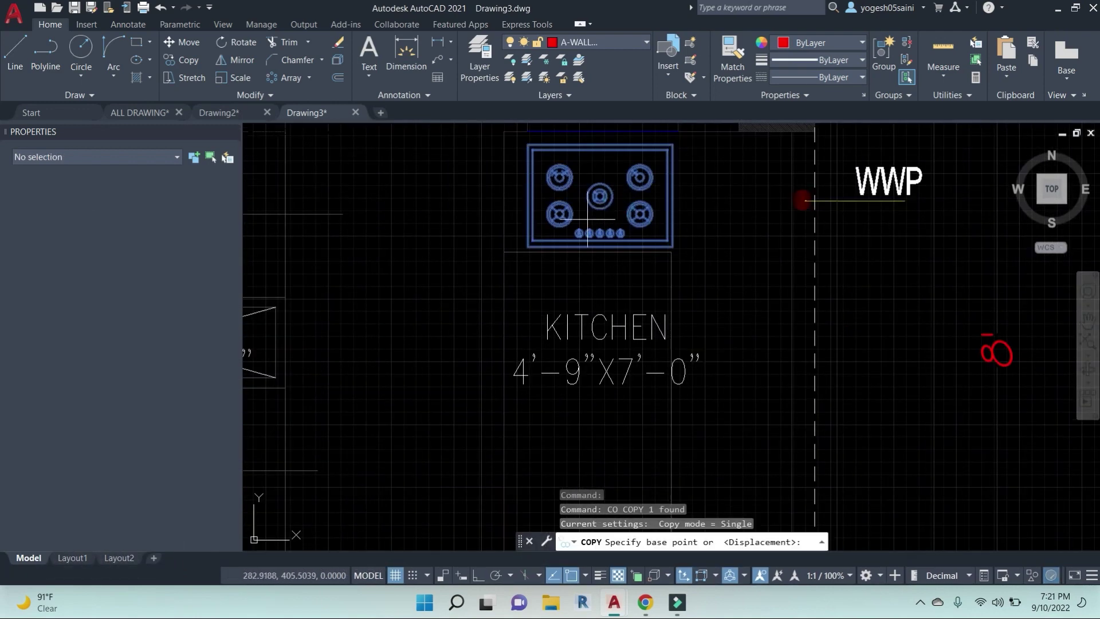
left_click(618, 204)
scroll(618, 204, "down", 4)
middle_click_drag(796, 269, 495, 286)
left_click(703, 262)
Explode the copied gas stove block and select several burner parts to check that they are separate objects.
left_click(743, 229)
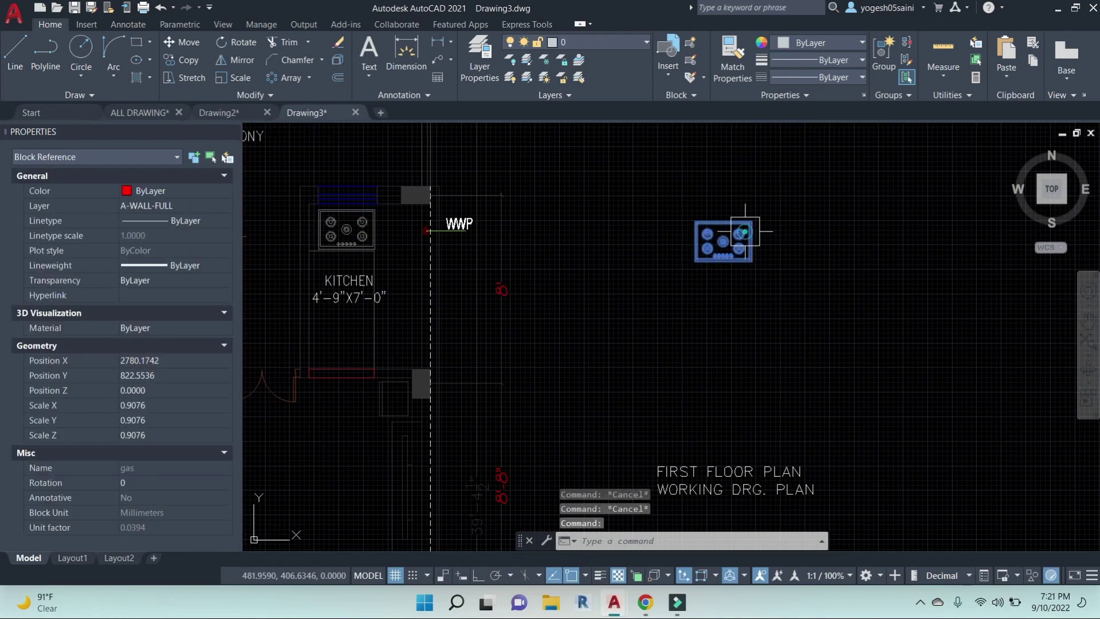
type("x")
key("Return")
scroll(744, 220, "up", 3)
scroll(744, 225, "up", 3)
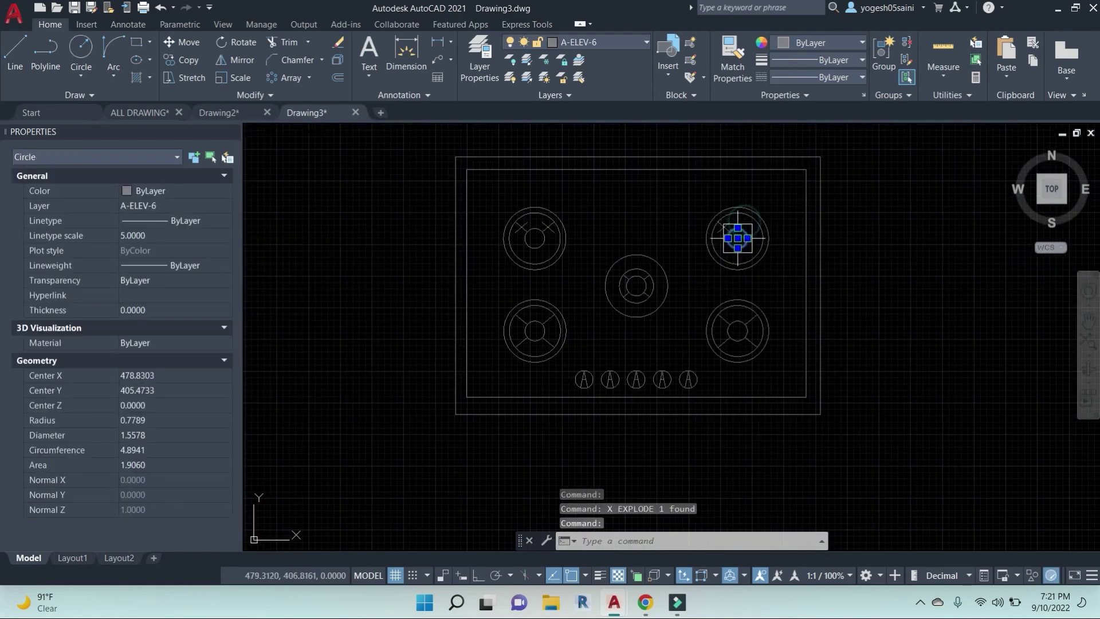
left_click(737, 319)
left_click(724, 338)
left_click(621, 293)
key("Escape")
key("Escape")
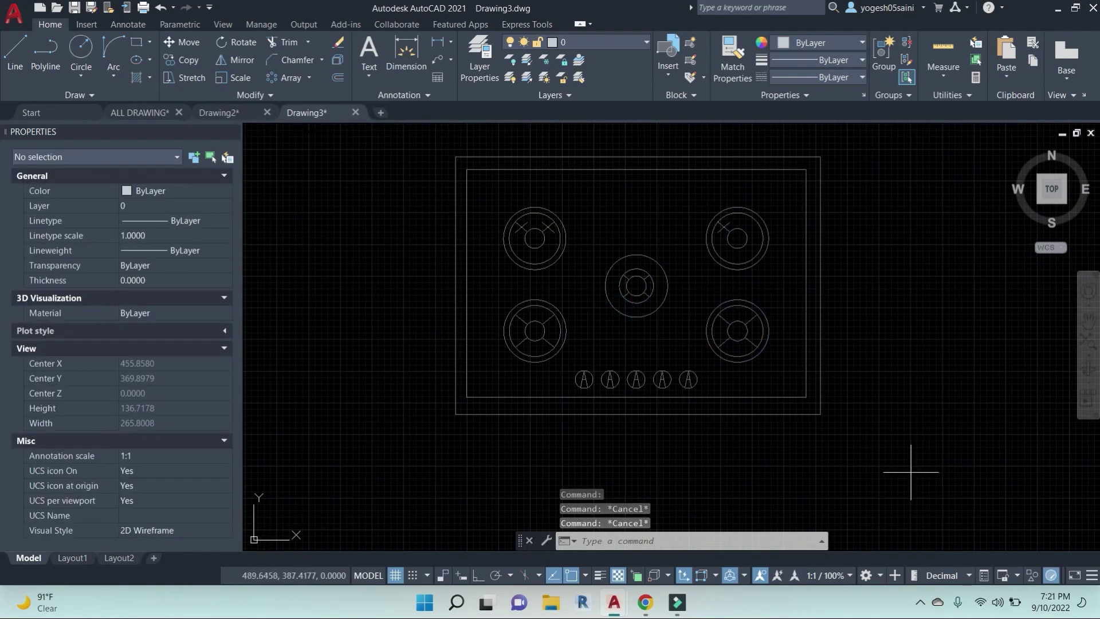
Copy all the exploded stove objects to a clear spot beside the original, on its right.
left_click(913, 459)
left_click(385, 201)
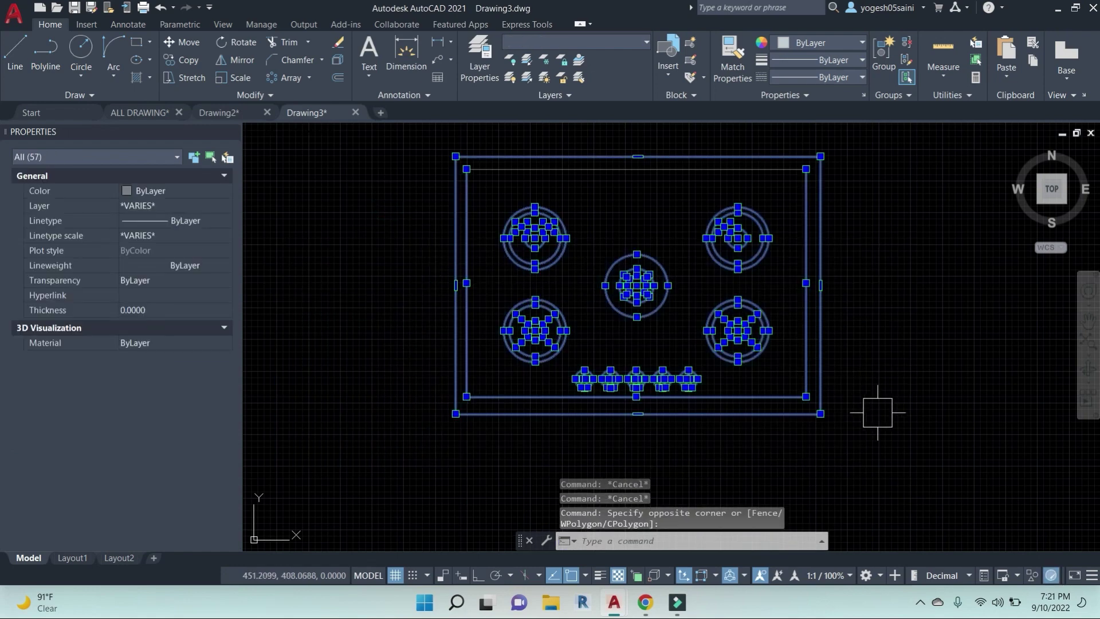
type("c")
key("Return")
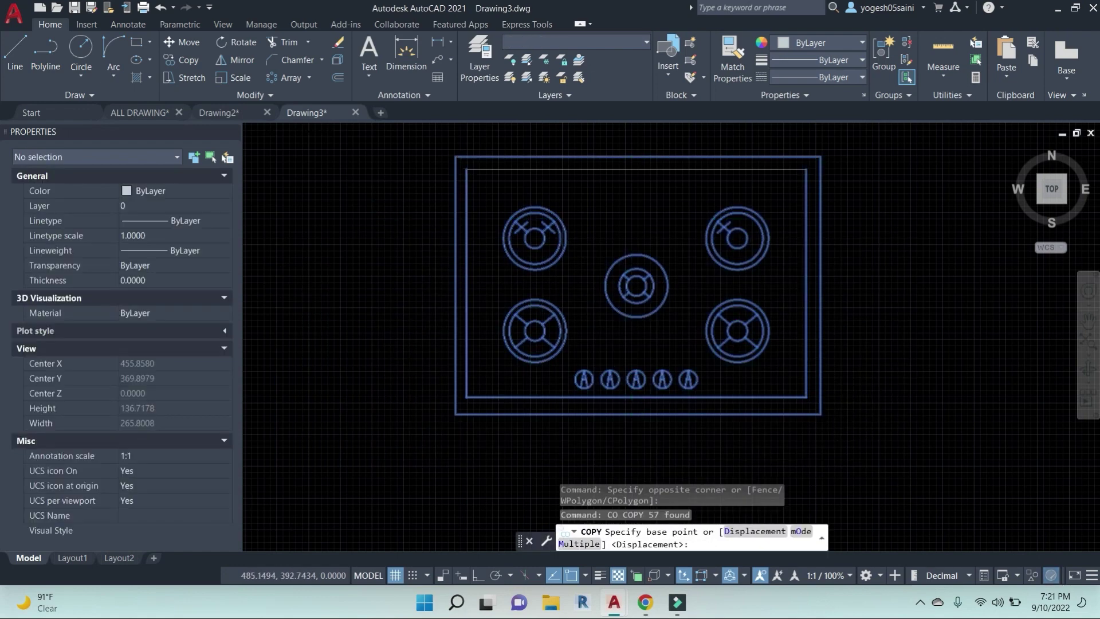
scroll(849, 413, "down", 4)
left_click(852, 356)
middle_click_drag(852, 356, 501, 321)
left_click(739, 316)
key("Escape")
scroll(595, 287, "up", 4)
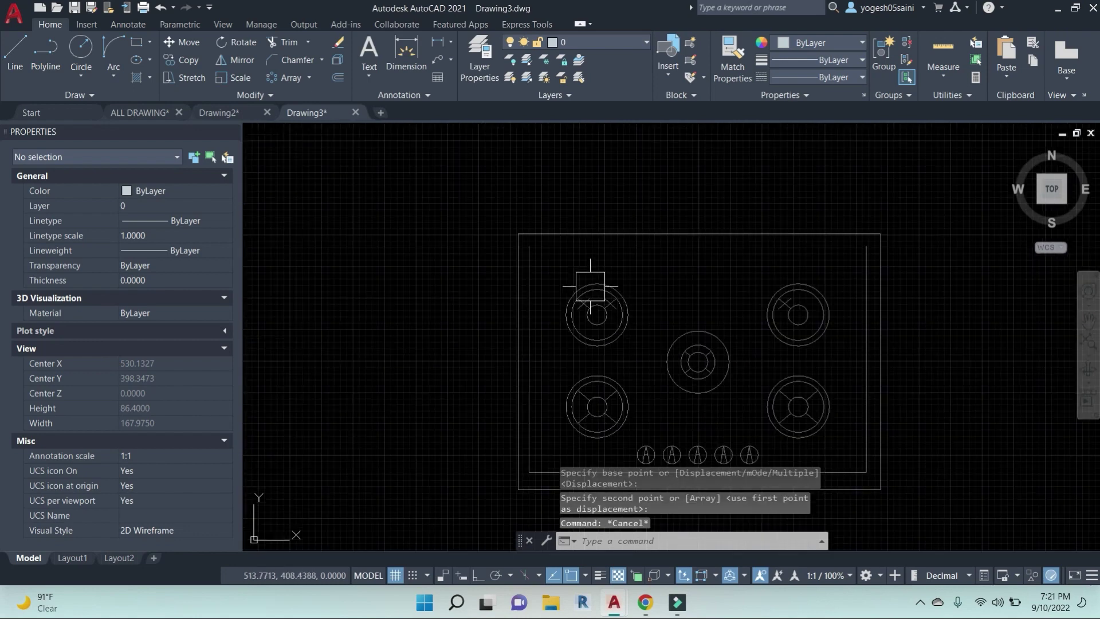
Start a block definition from the left exploded stove's objects and name it GAS STOVE.
scroll(598, 290, "down", 4)
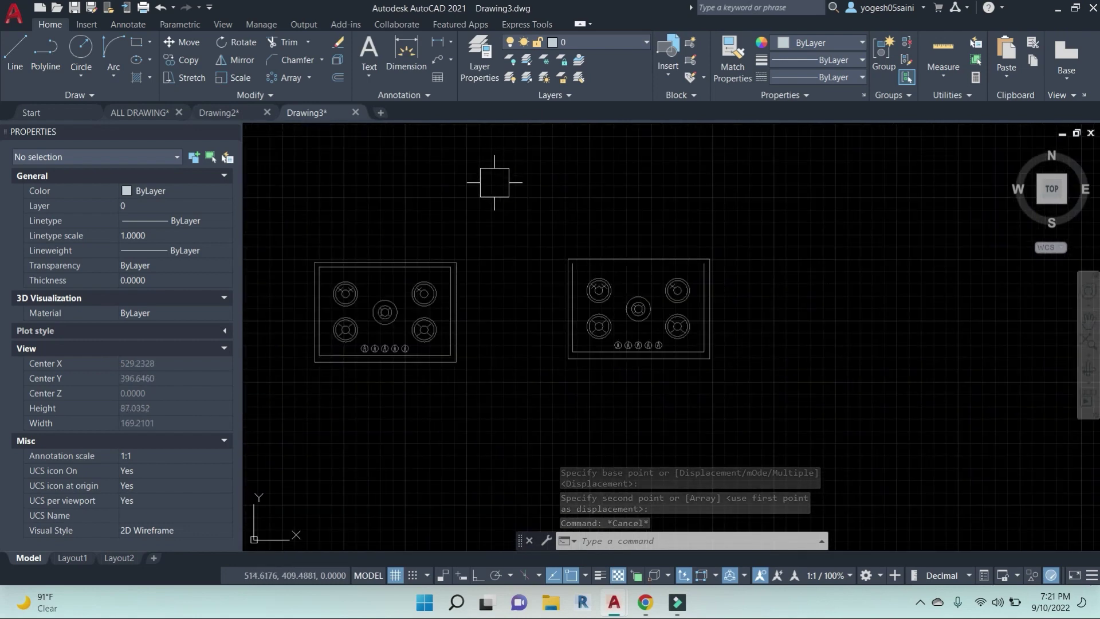
middle_click_drag(530, 367, 660, 360)
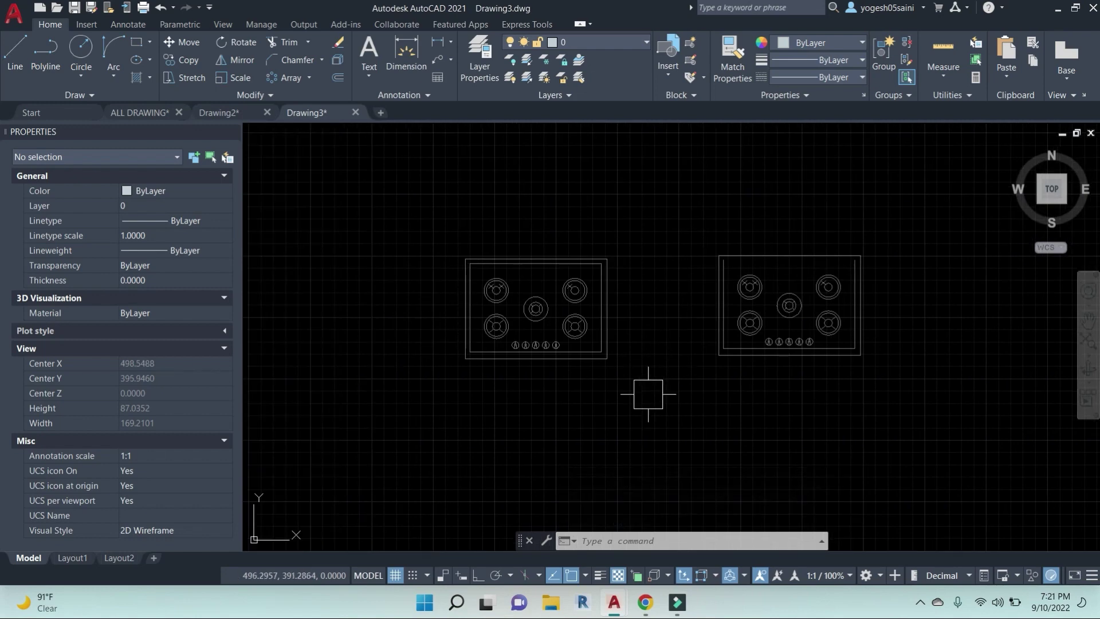
left_click(647, 394)
left_click(397, 175)
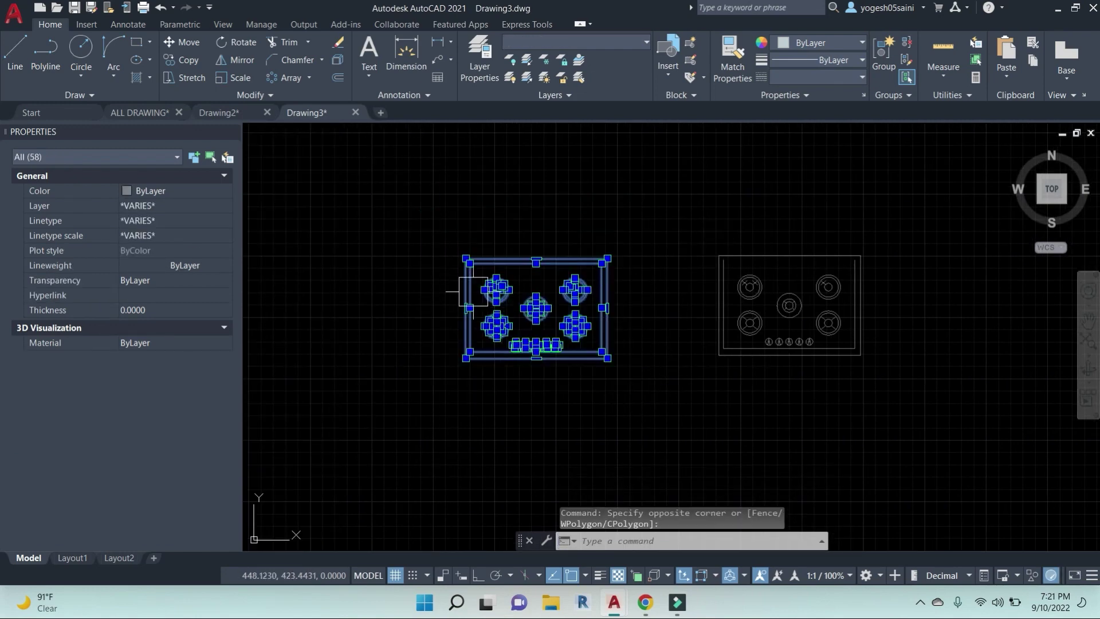
type("b")
key("Return")
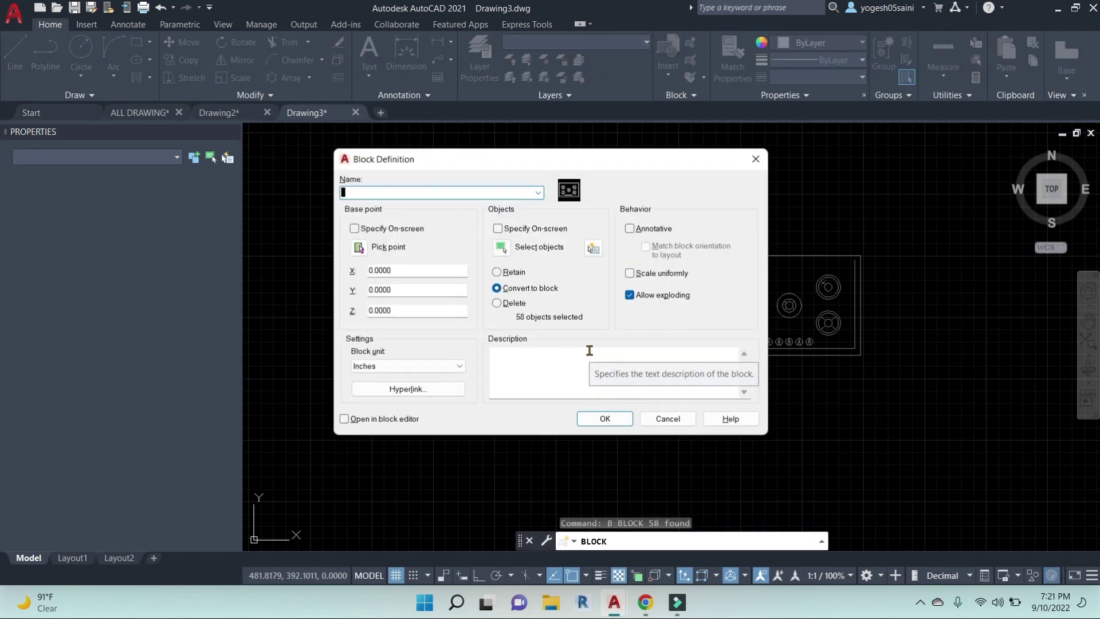
type("GAS STOVE")
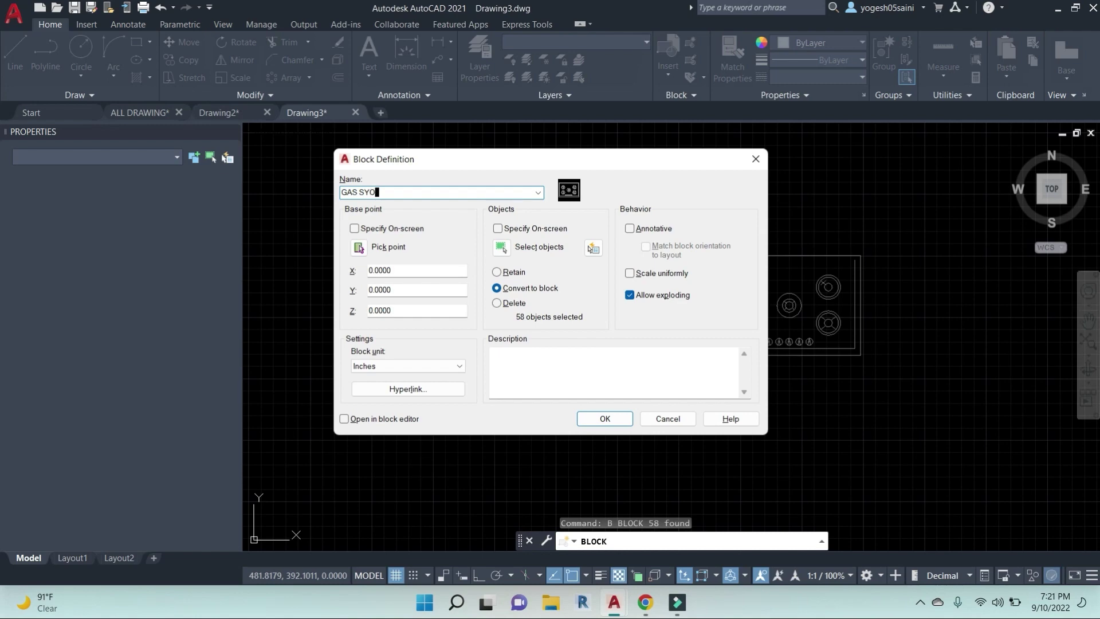
Set the block's base point at the stove frame's upper-right corner and reselect all of the left stove's objects.
left_click(360, 247)
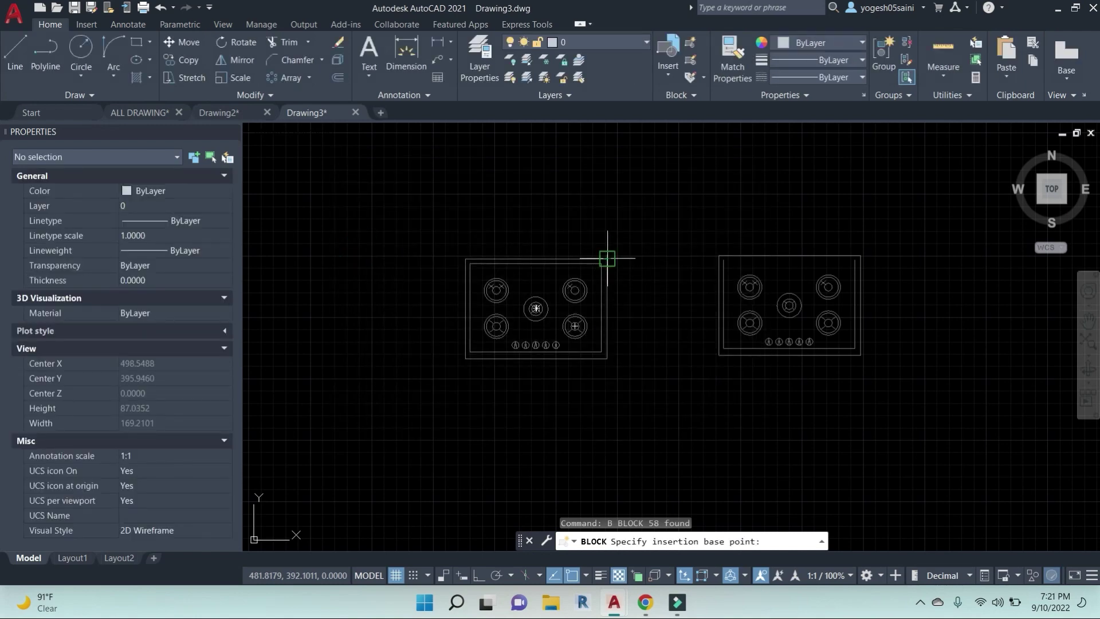
left_click(607, 258)
left_click(502, 248)
left_click(422, 173)
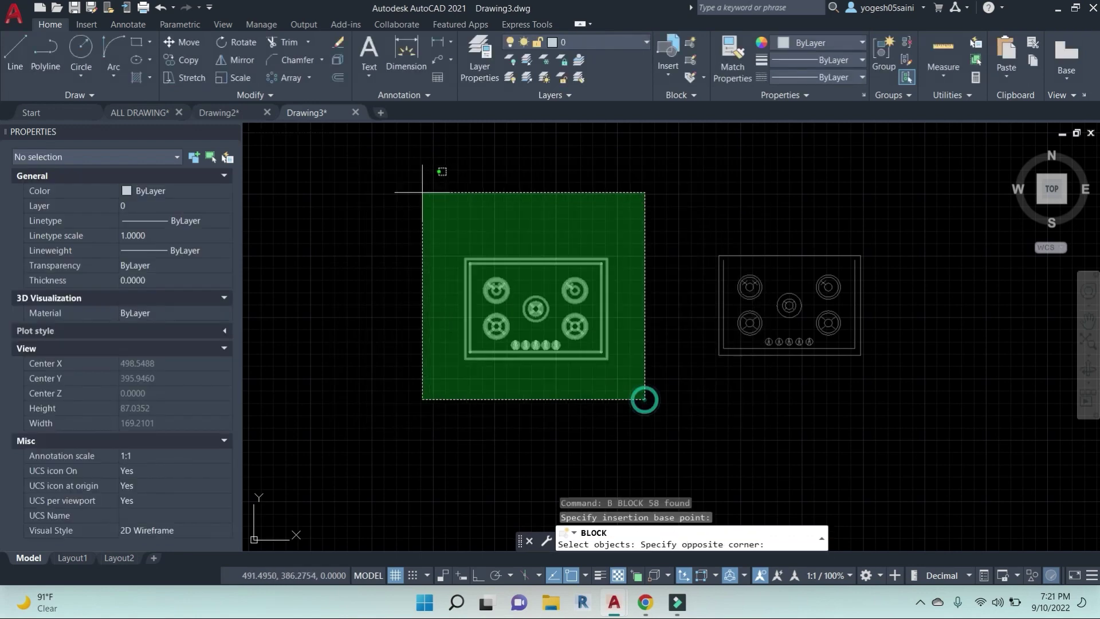
left_click(643, 398)
key("Return")
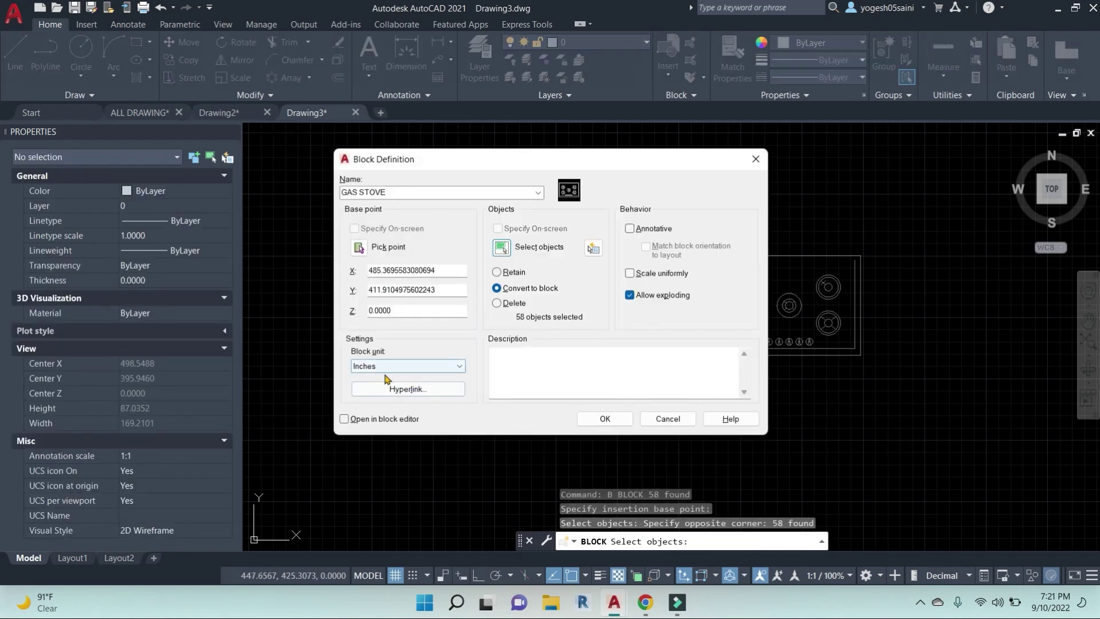
Keep the block unit at Inches with the Convert to block option and create the GAS STOVE block.
left_click(447, 368)
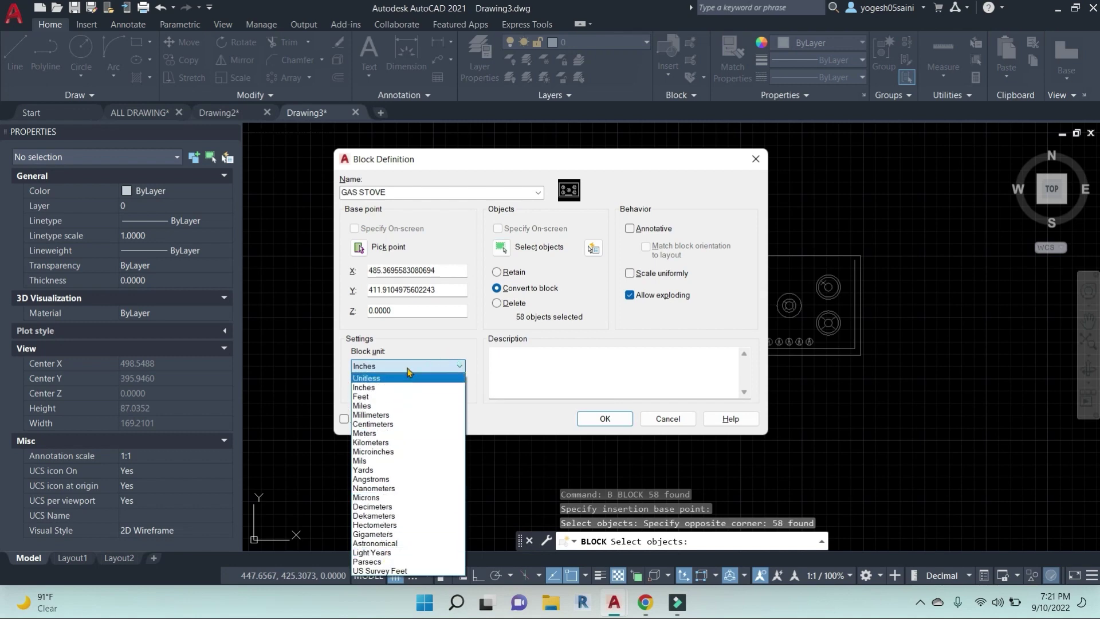
left_click(409, 368)
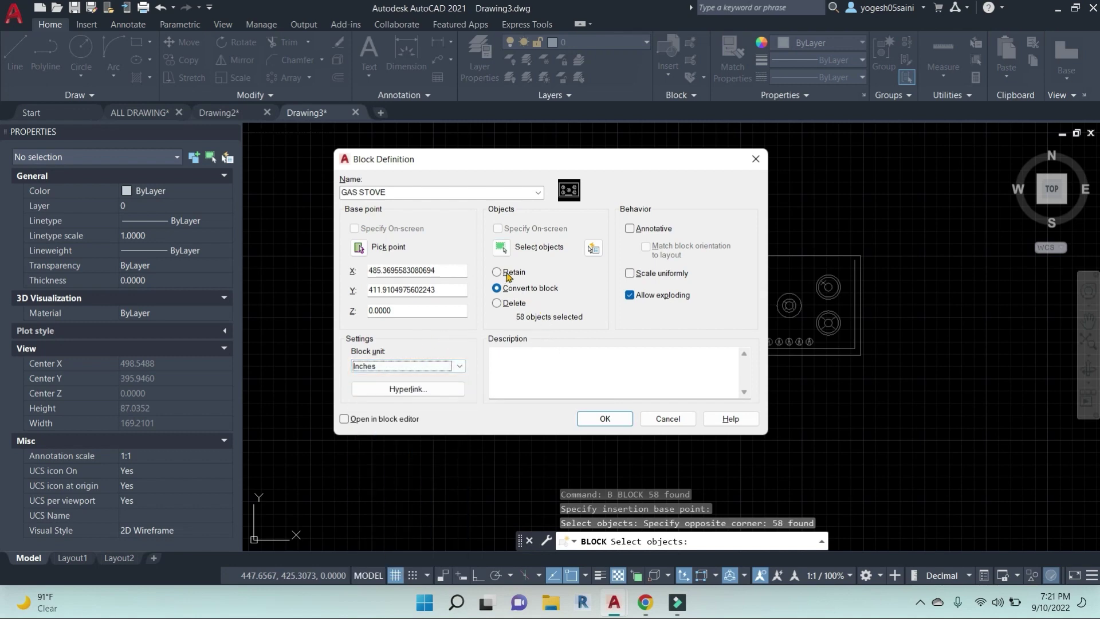
mouse_move(623, 167)
left_mouse_down()
mouse_move(1013, 235)
mouse_move(952, 184)
left_mouse_up()
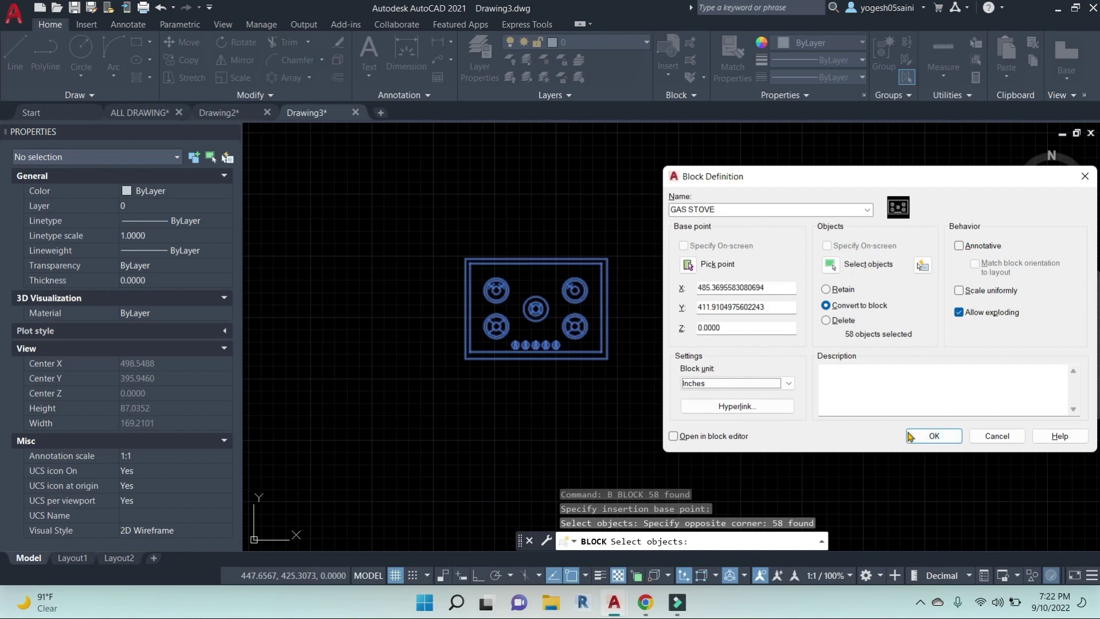
left_click(933, 435)
Select the GAS STOVE block and several parts of the exploded copy to compare how they select, then clear the selection.
left_click(606, 280)
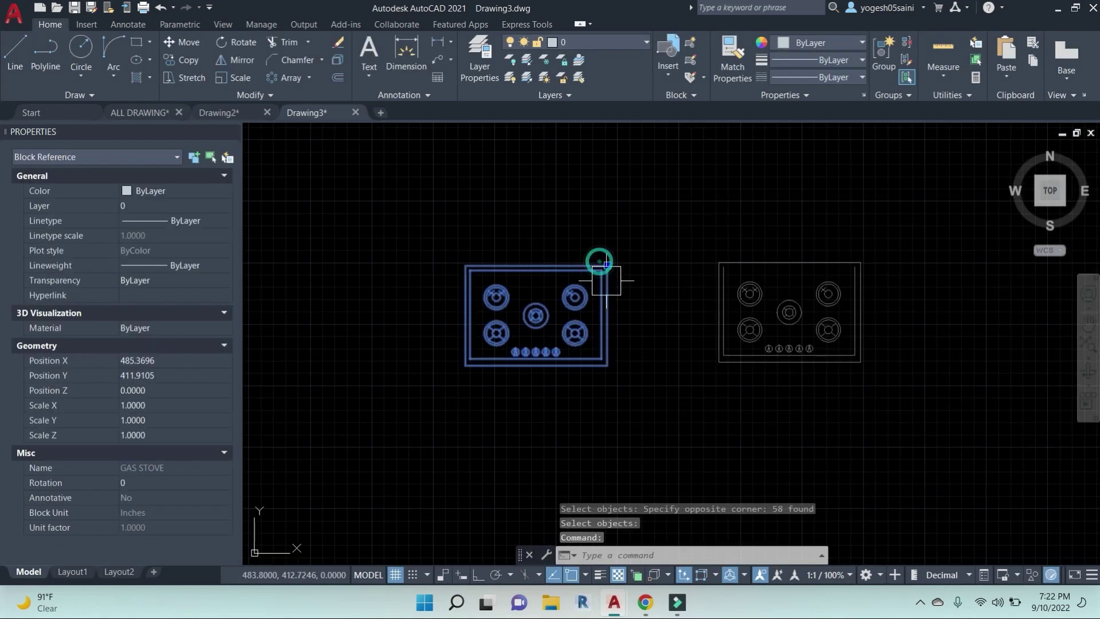
left_click(860, 285)
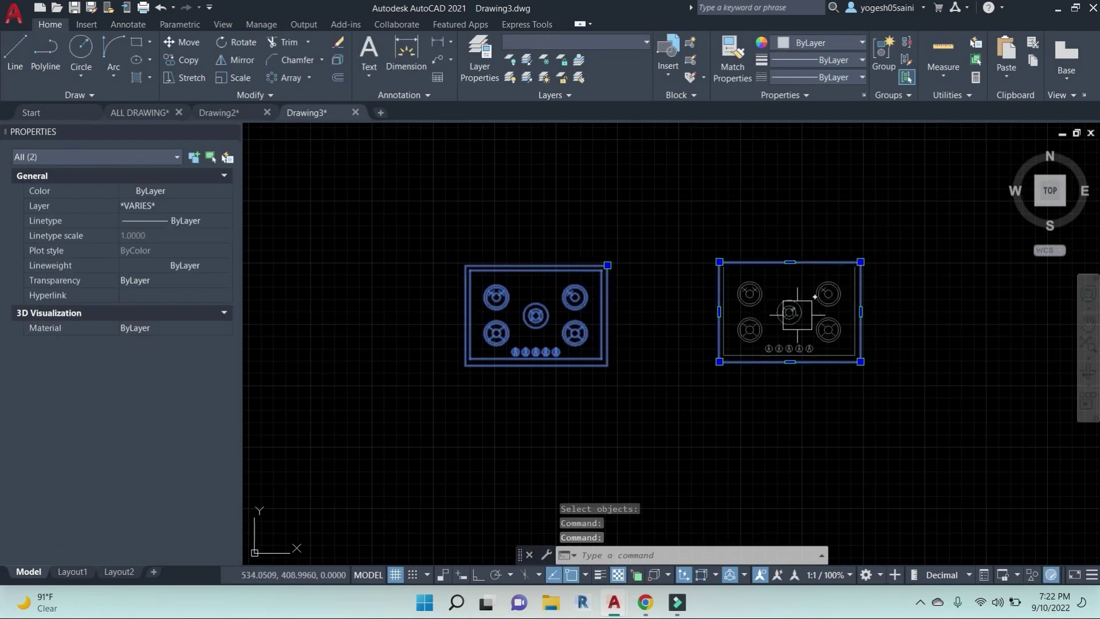
left_click(792, 314)
left_click(829, 282)
left_click(802, 344)
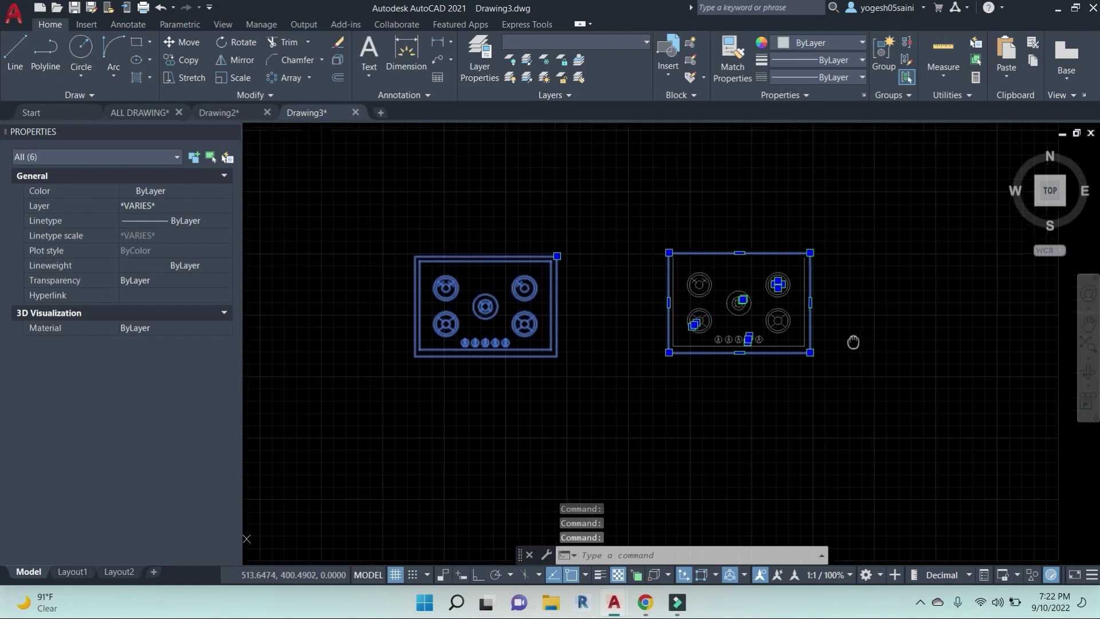
key("Escape")
key("Escape")
key("Escape")
middle_click_drag(641, 345, 599, 326)
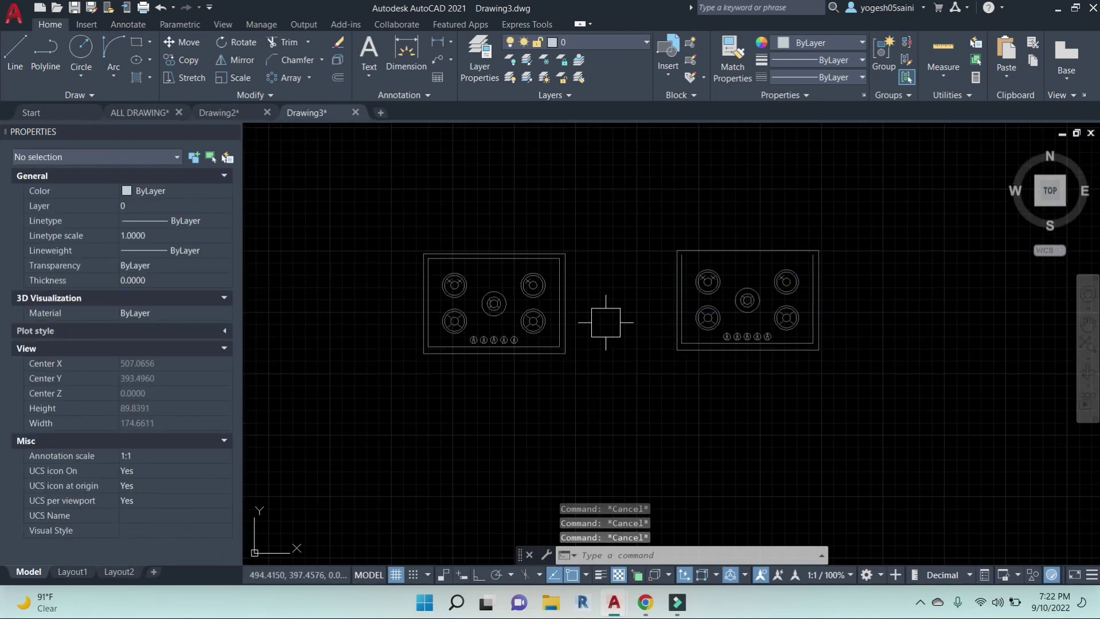
Start another block definition and select all objects of the right exploded stove for it.
type("b")
key("Return")
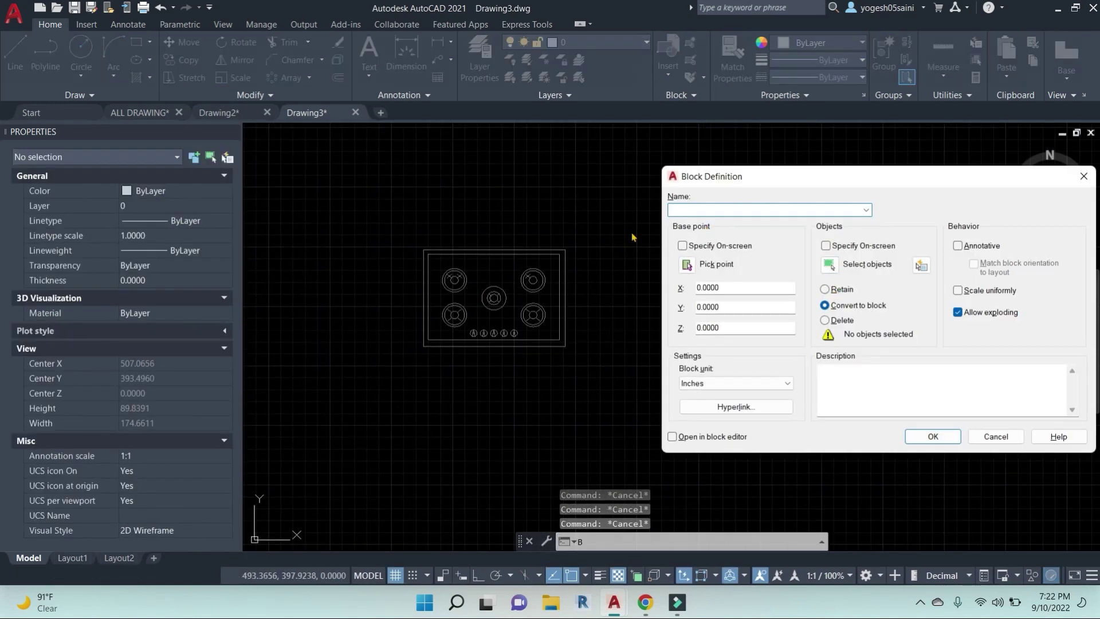
left_click(828, 264)
left_click(871, 392)
left_click(631, 164)
key("Return")
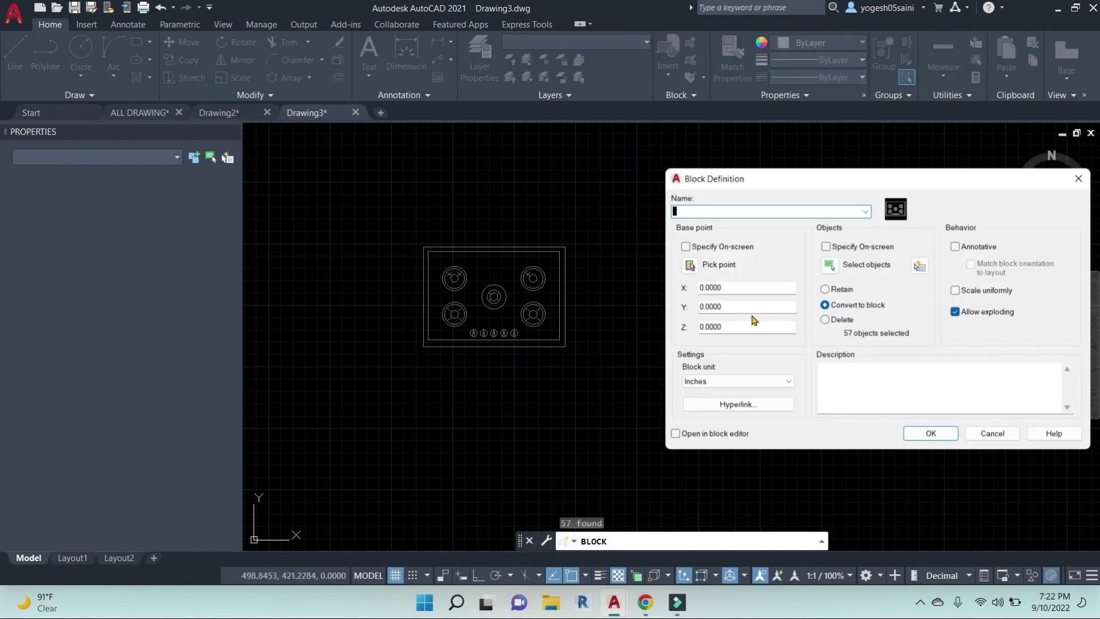
Name the block ASD, reselect the right stove's objects, choose to delete the originals, and create the block.
left_click(834, 266)
left_click(940, 432)
left_click(596, 165)
key("Return")
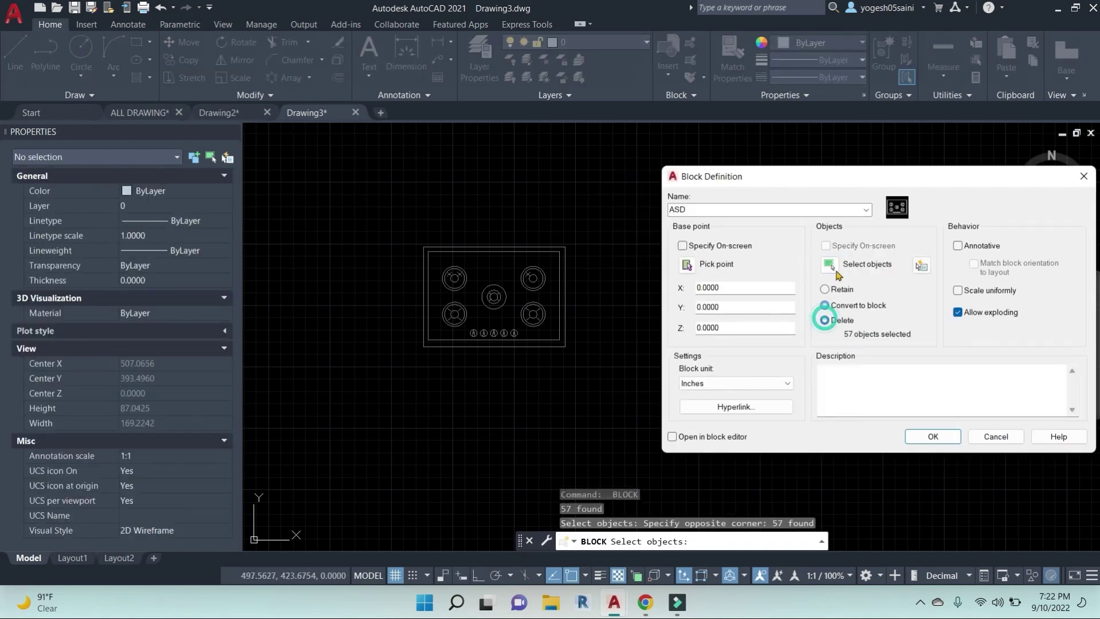
left_click_drag(921, 182, 410, 127)
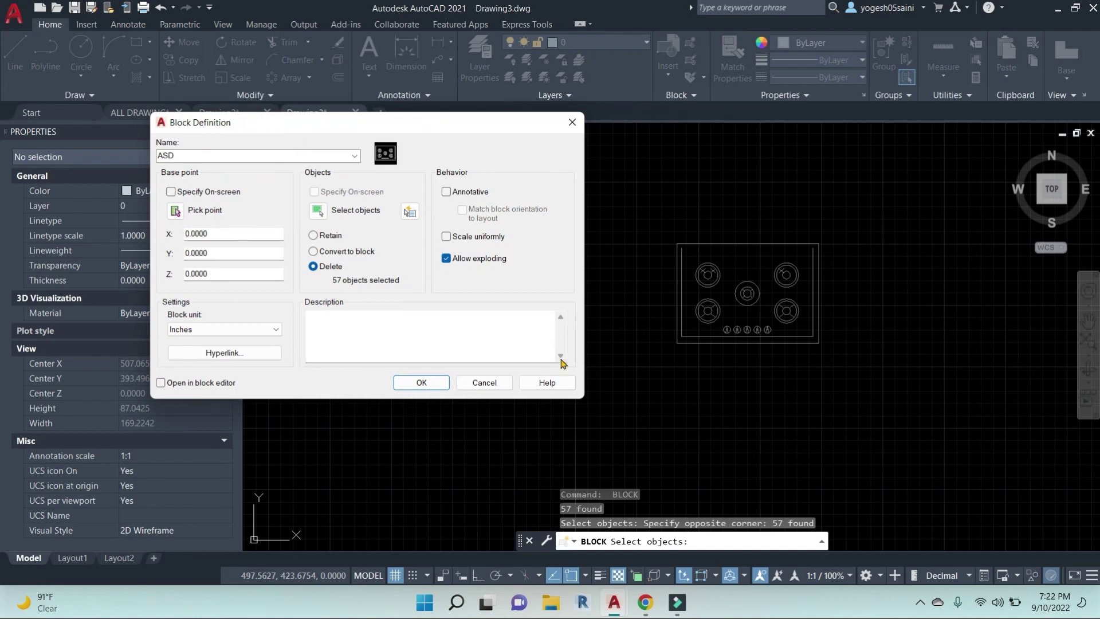
left_click(441, 382)
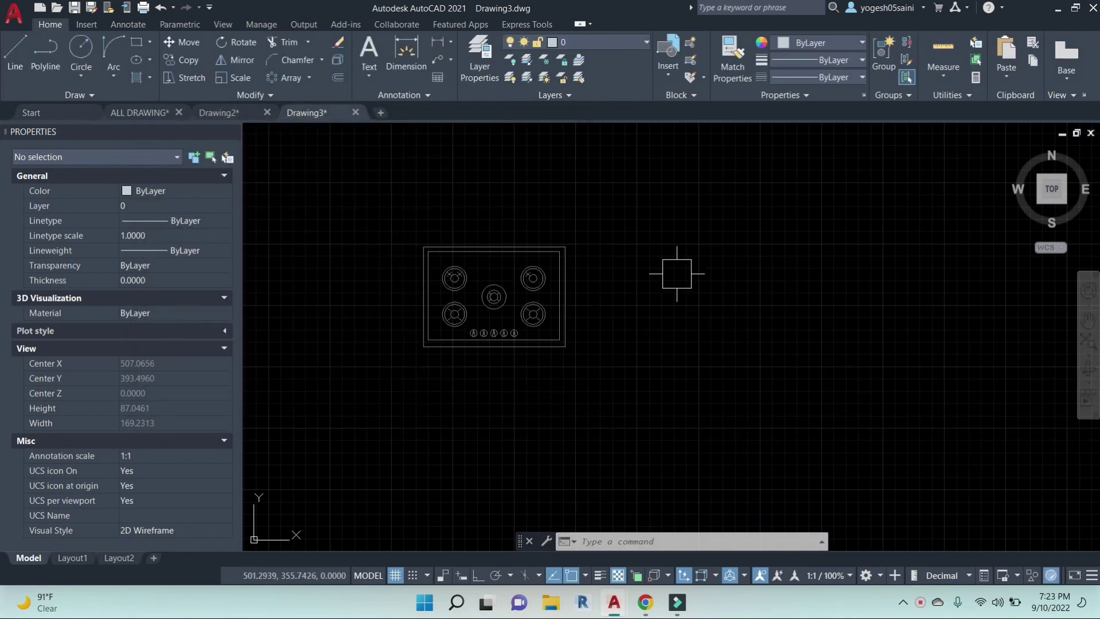
Insert the ASD block from the current drawing's blocks into the empty area right of the floor plan.
left_click(582, 541)
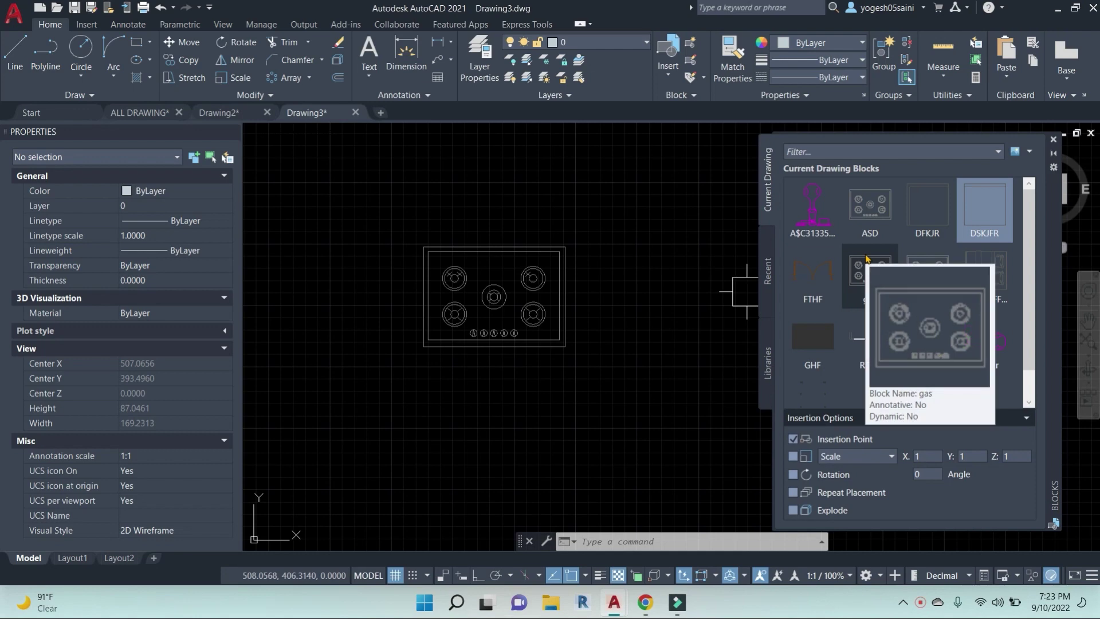
left_click(874, 211)
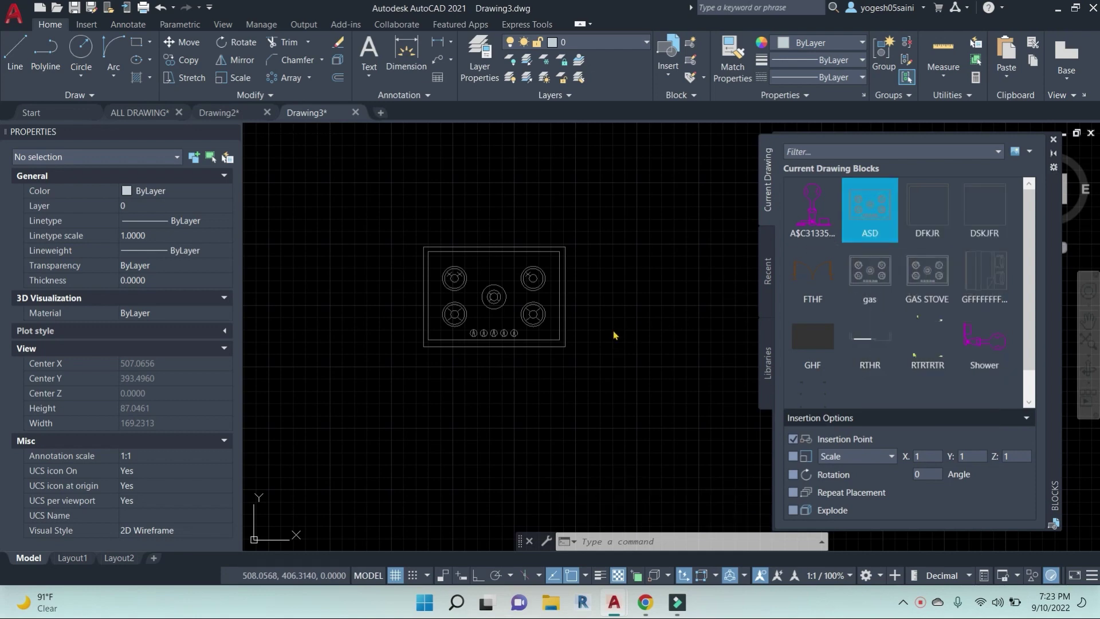
scroll(638, 329, "down", 5)
scroll(582, 255, "up", 3)
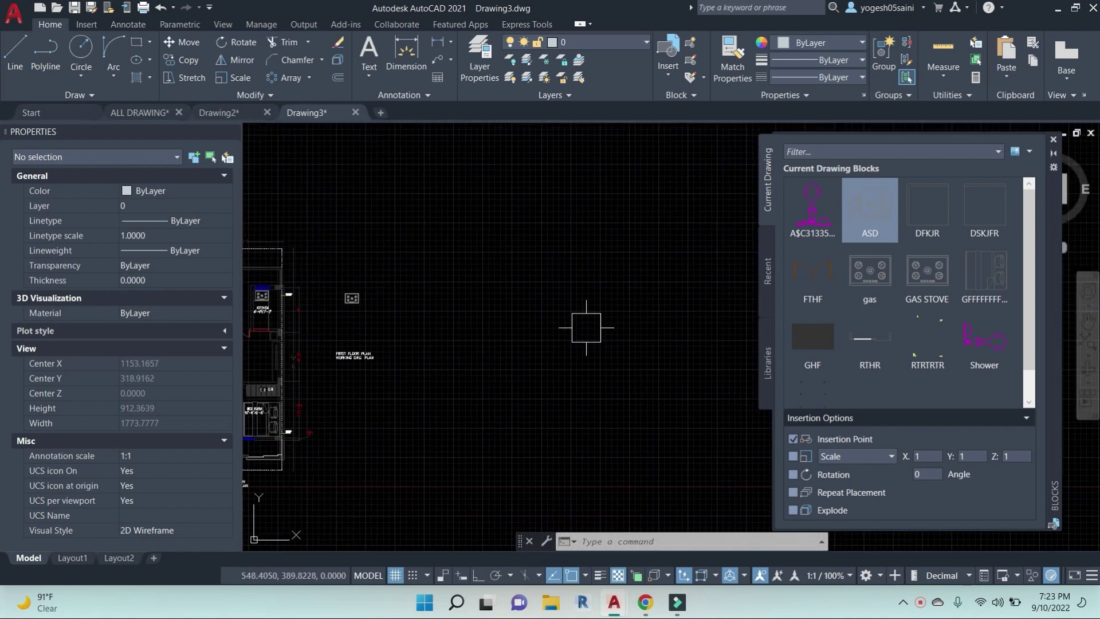
left_click(876, 215)
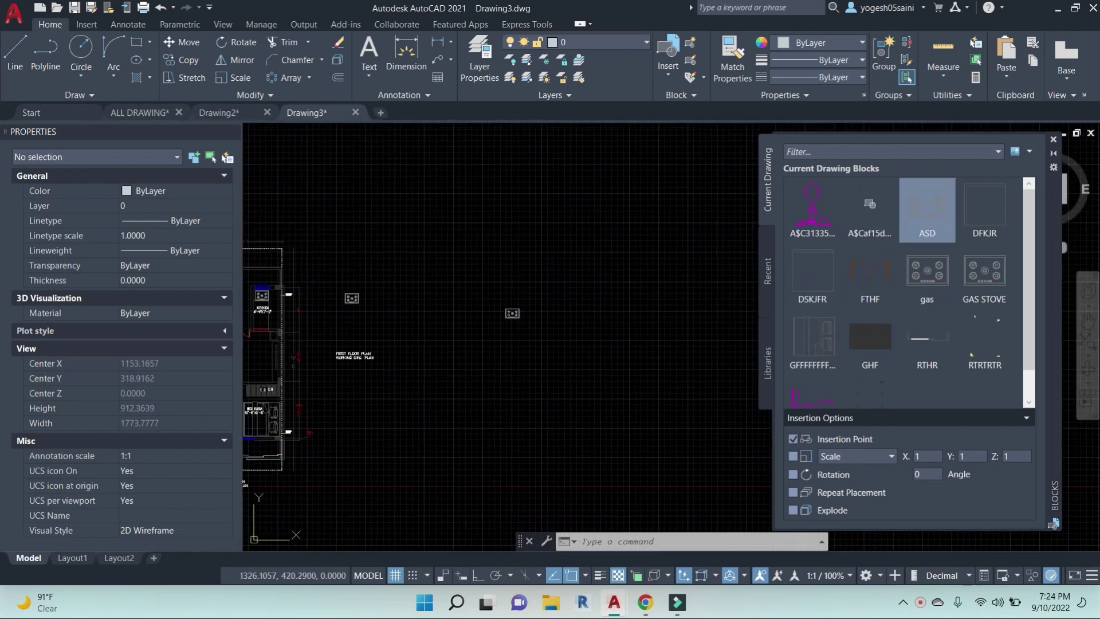
Move the inserted ASD stove next to the other gas stove above the FIRST FLOOR PLAN text.
scroll(521, 315, "up", 5)
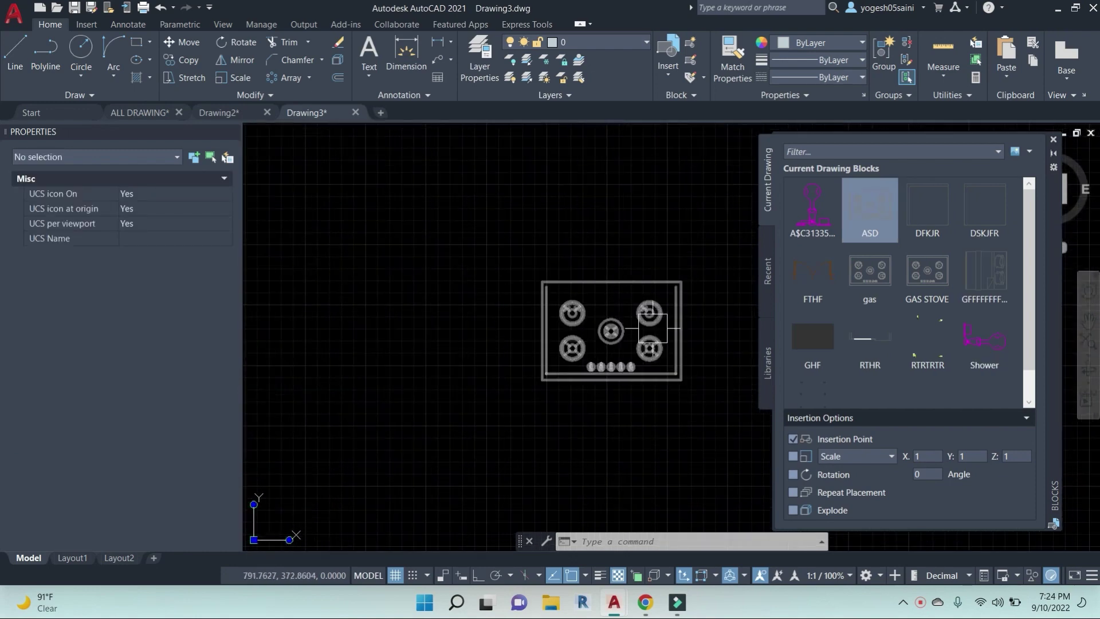
left_click(653, 328)
key("Return")
left_click(653, 237)
scroll(652, 237, "down", 3)
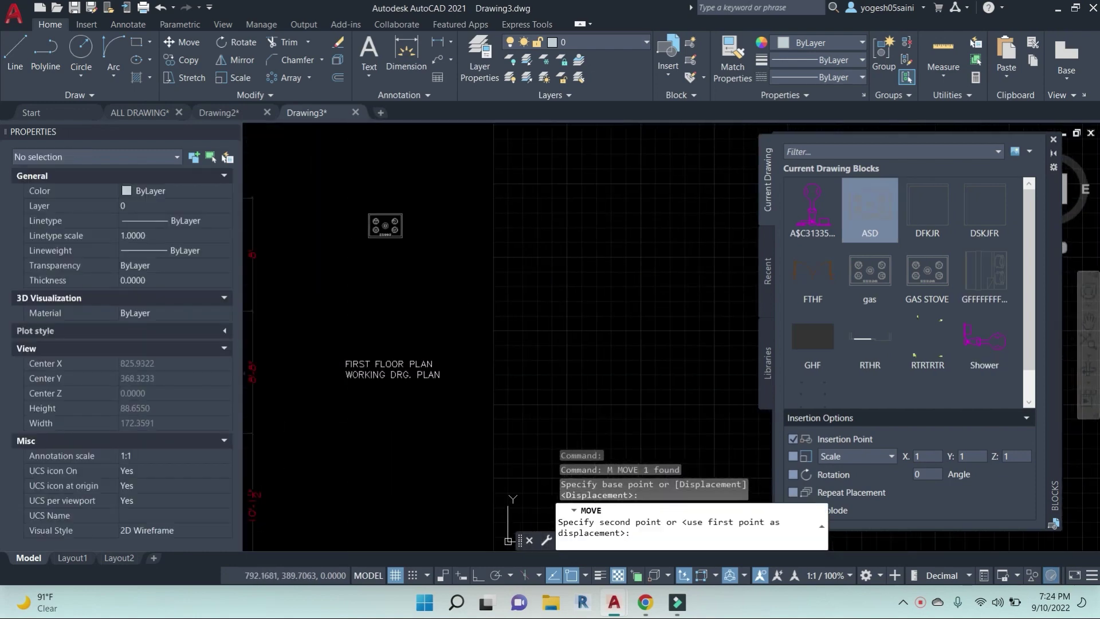
left_click(455, 205)
Insert the GFFFFFFF… block from the current drawing's blocks into the empty area above and right of the floor plan.
left_click(984, 273)
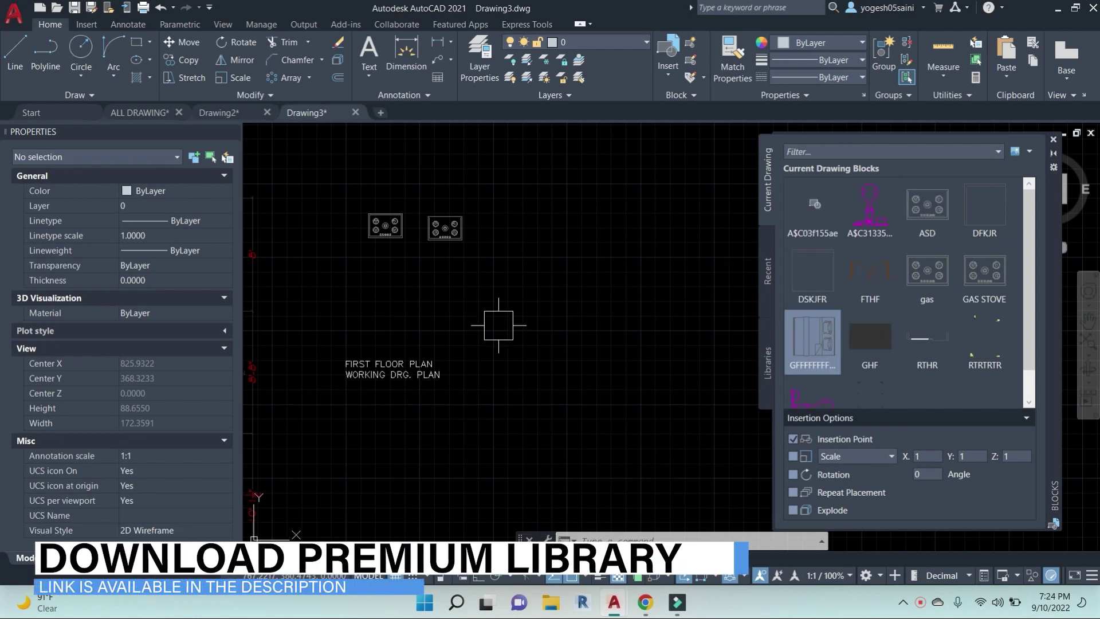
scroll(700, 357, "down", 10)
middle_click_drag(701, 356, 439, 400)
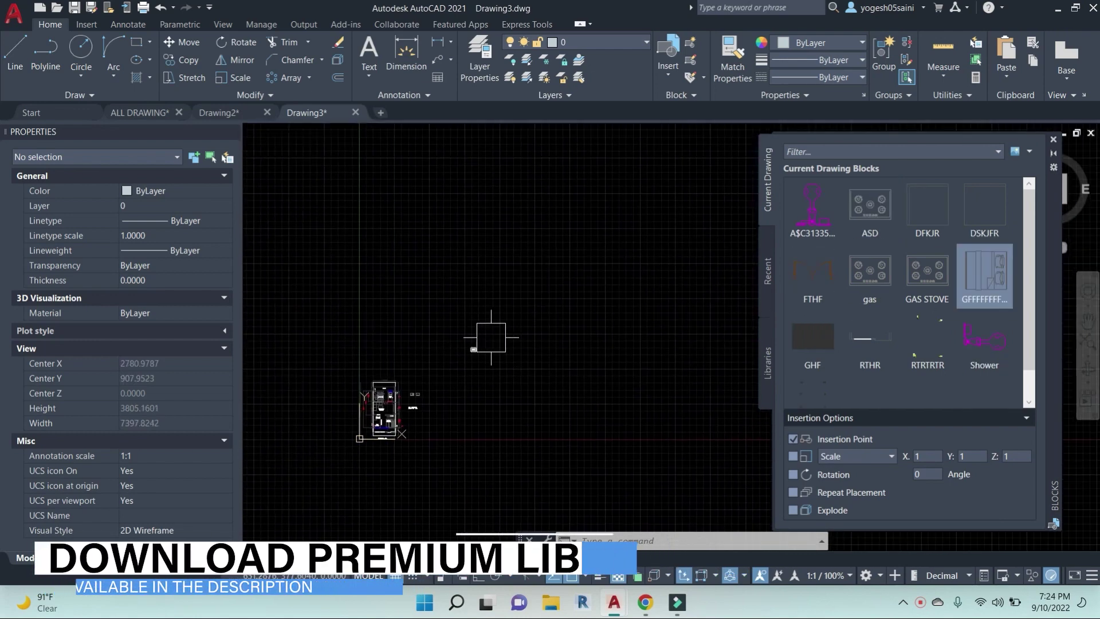
middle_click_drag(571, 262, 459, 349)
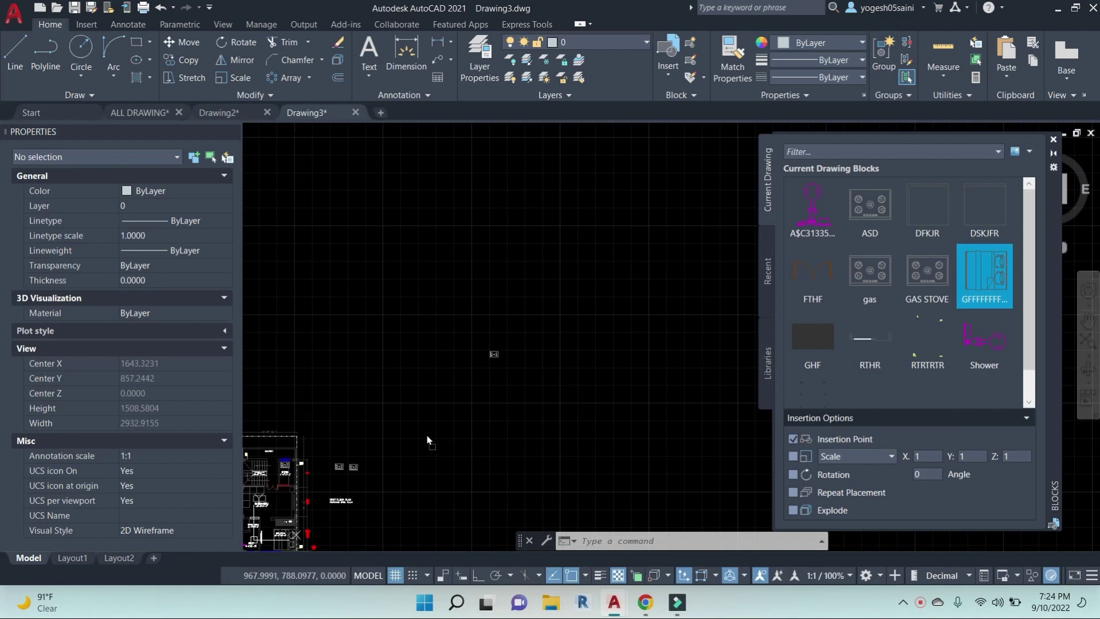
scroll(425, 385, "down", 7)
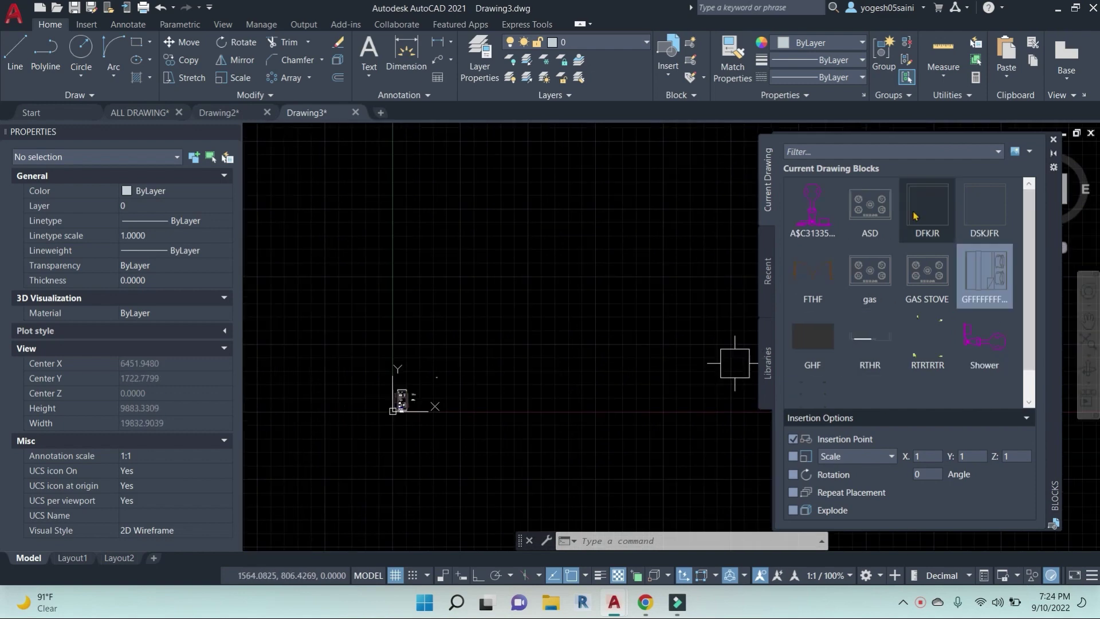
Insert the magenta A$C31335114 block from the current drawing's blocks into the empty area right of the floor plan.
left_click(812, 209)
left_click(453, 402)
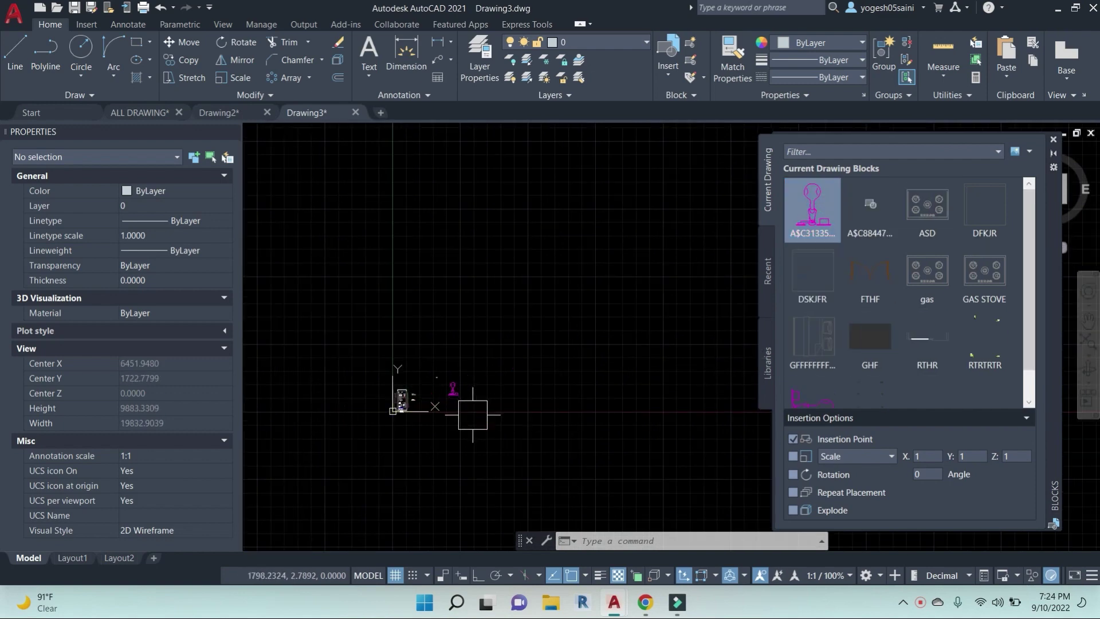
key("Escape")
key("Escape")
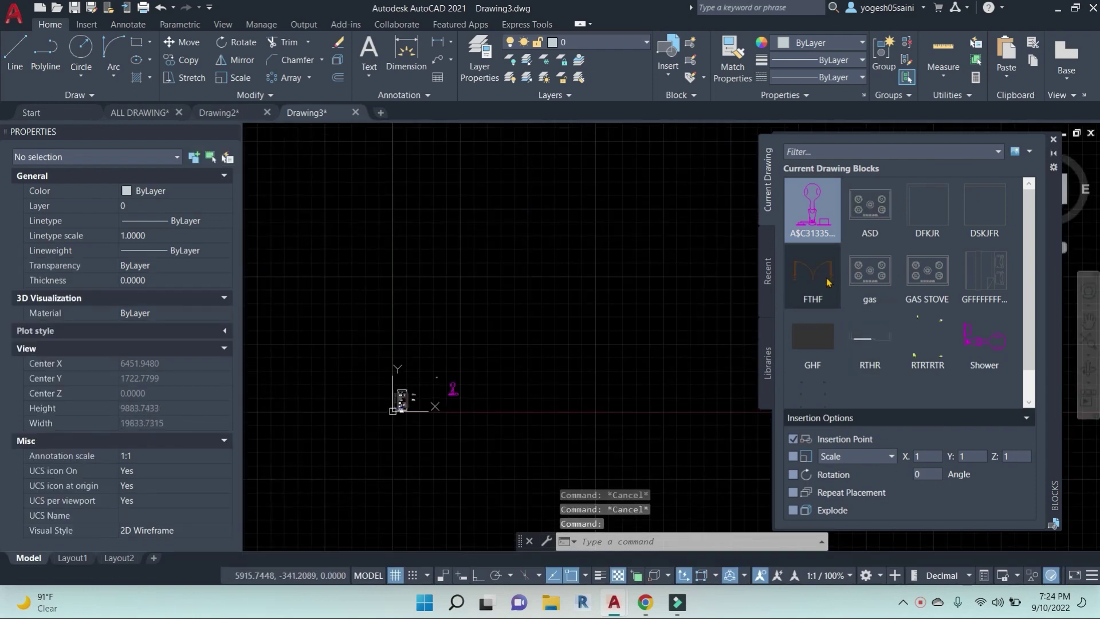
Try to insert the FTHF block, and select the inserted magenta block to inspect it as a single object.
left_click(812, 274)
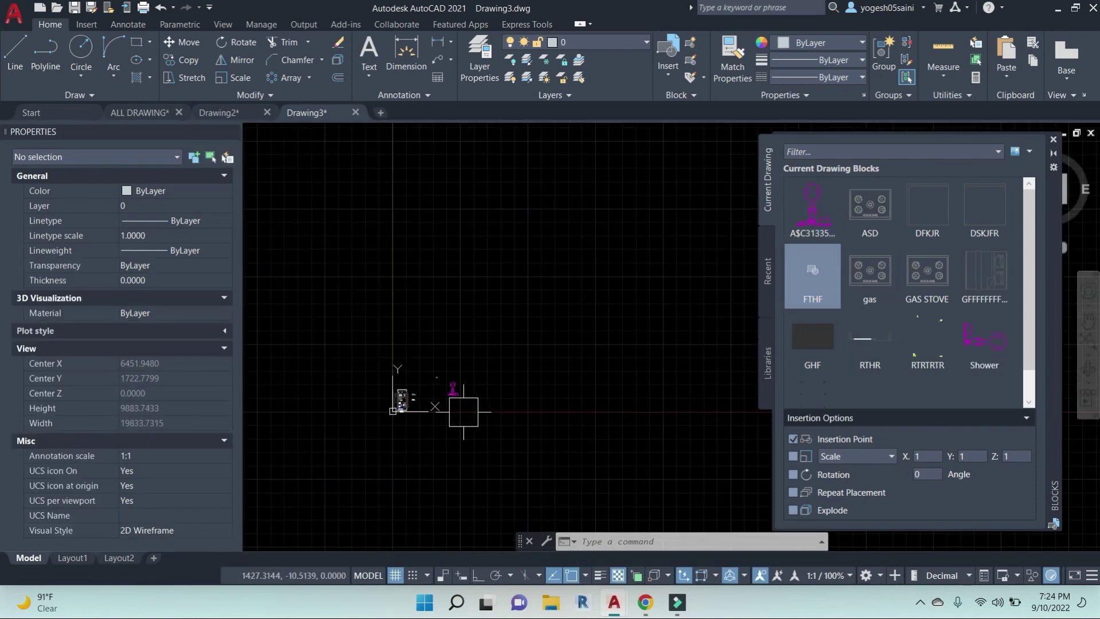
scroll(401, 395, "up", 3)
mouse_move(400, 393)
middle_mouse_down()
mouse_move(579, 393)
mouse_move(518, 321)
middle_mouse_up()
scroll(523, 356, "down", 3)
scroll(585, 327, "up", 5)
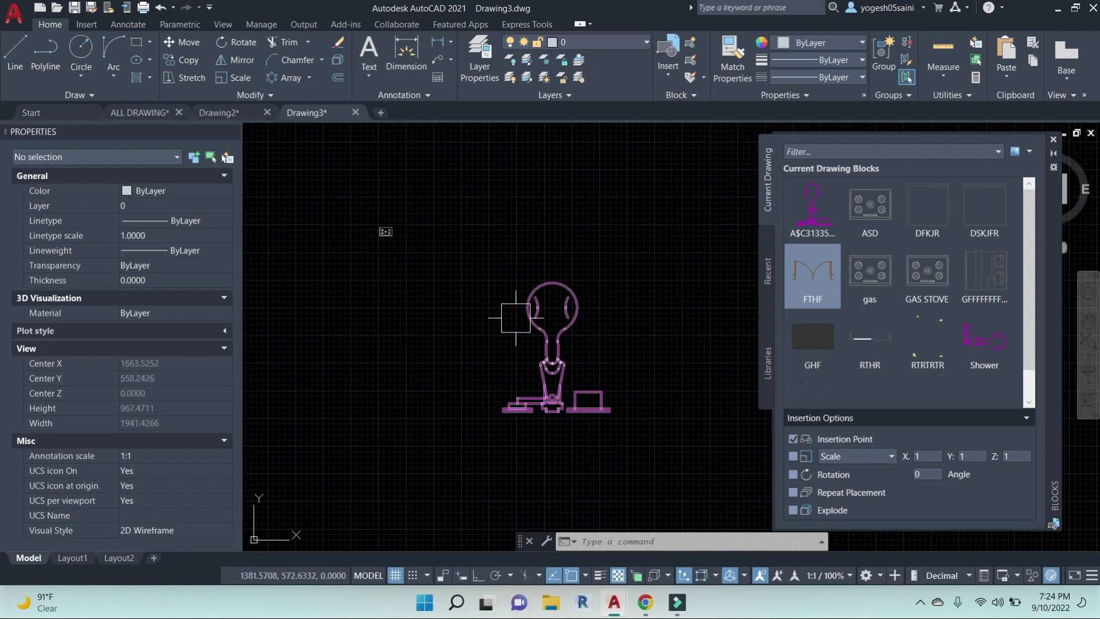
left_click(578, 304)
scroll(458, 287, "down", 2)
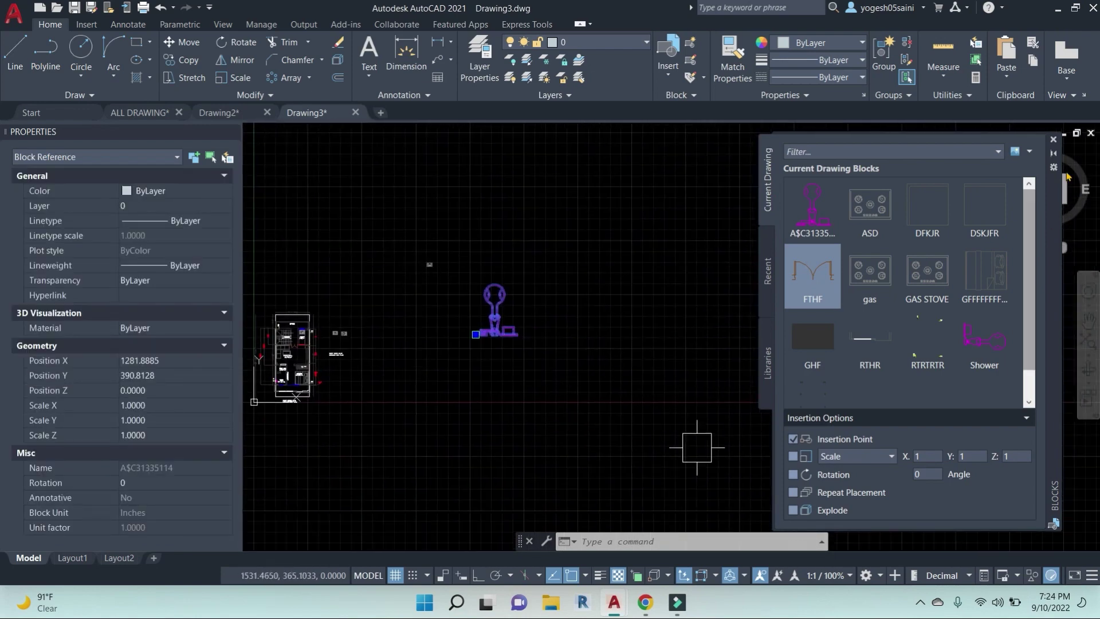
Close the blocks palette and erase the two stoves and the text beside the floor plan.
left_click(1053, 140)
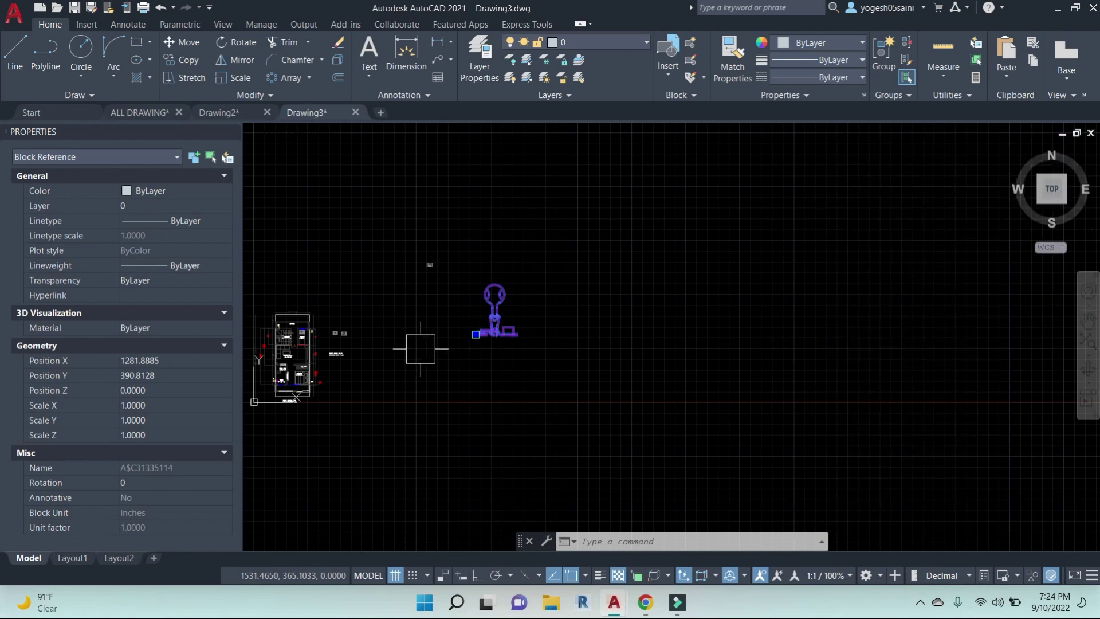
key("Escape")
middle_click_drag(346, 381, 583, 348)
scroll(595, 344, "up", 2)
left_click(682, 373)
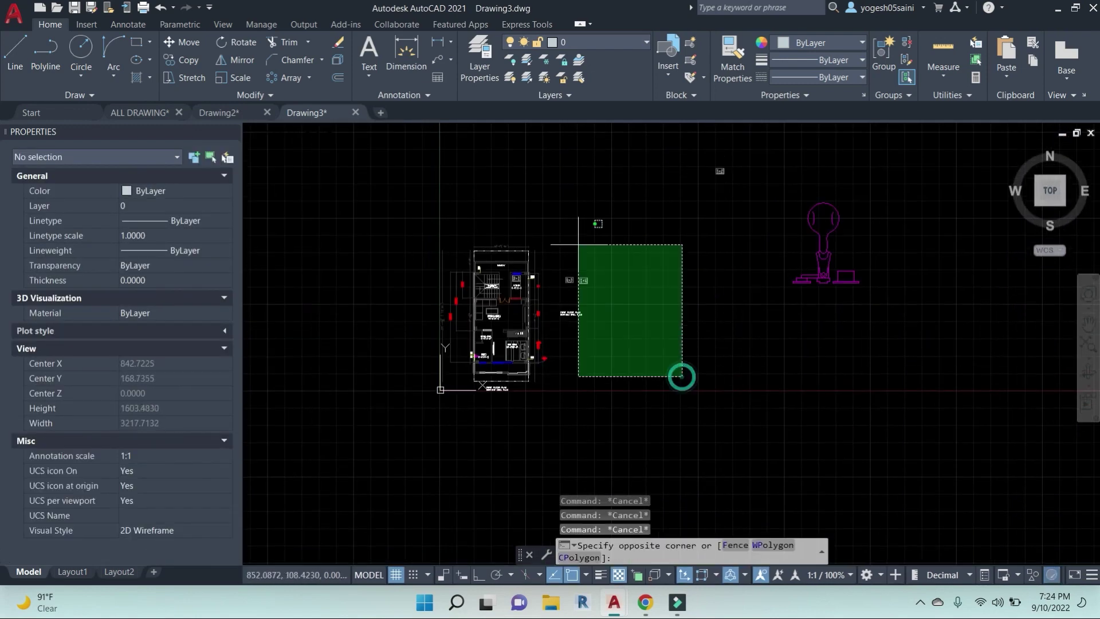
left_click(560, 221)
Erase the small object above and right of the floor plan and the large magenta block.
left_click(775, 240)
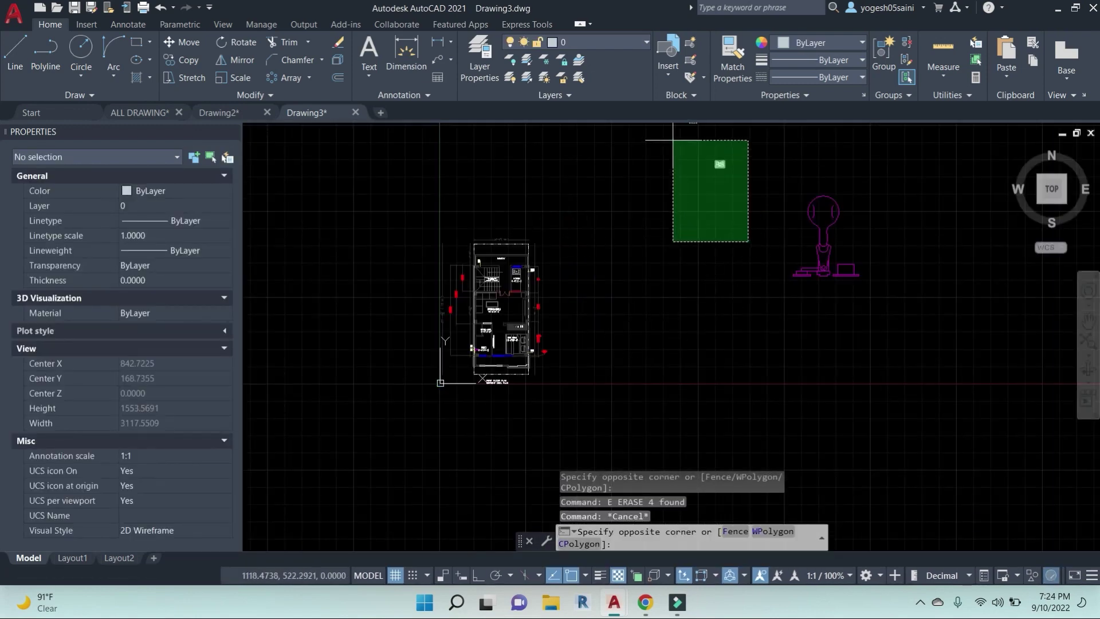
left_click(672, 135)
type("e")
key("Return")
left_click(922, 409)
left_click(794, 209)
key("Return")
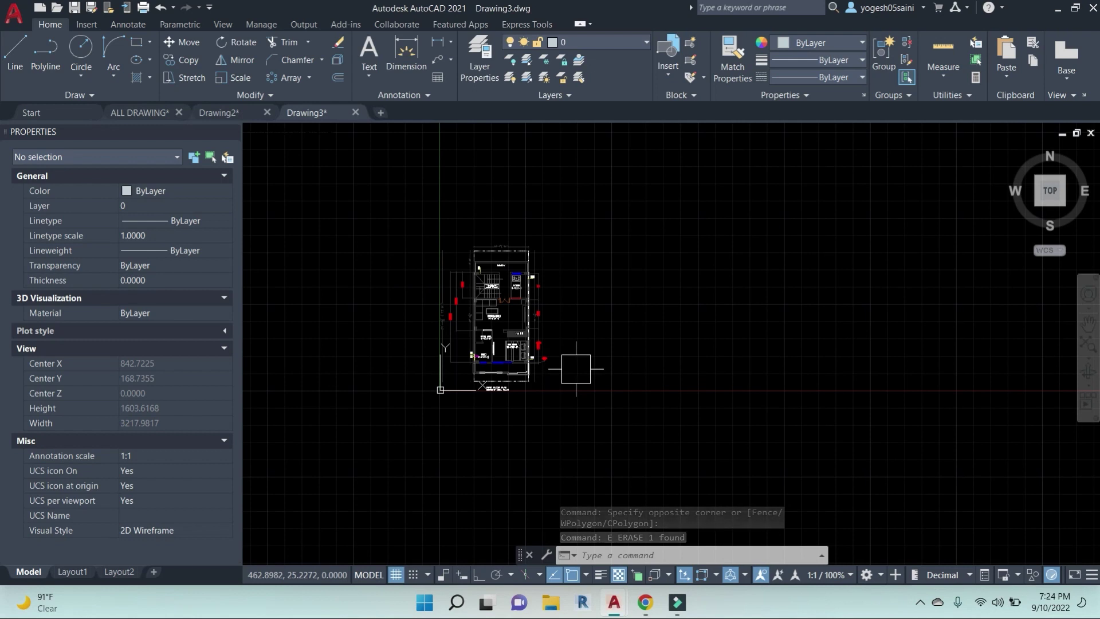
left_click(572, 429)
left_click(388, 196)
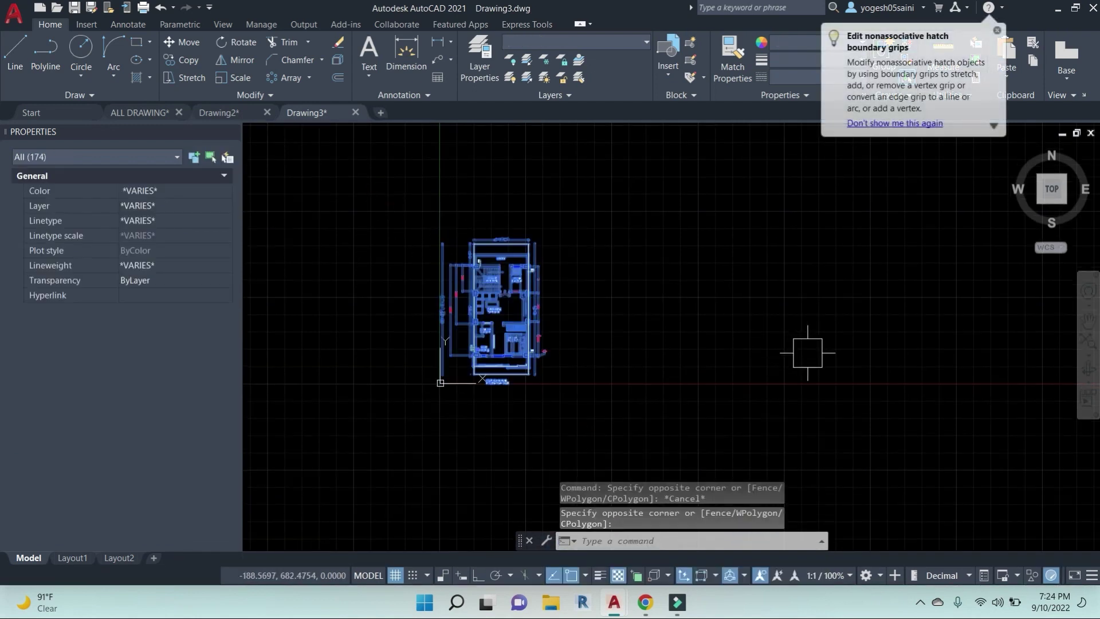
key("Escape")
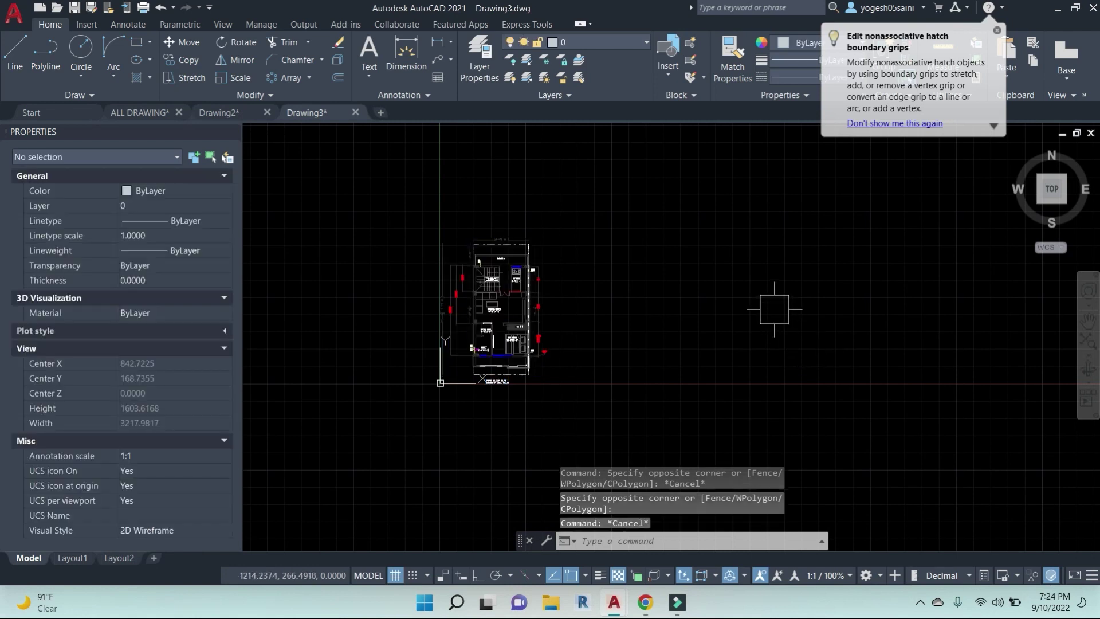
left_click(624, 424)
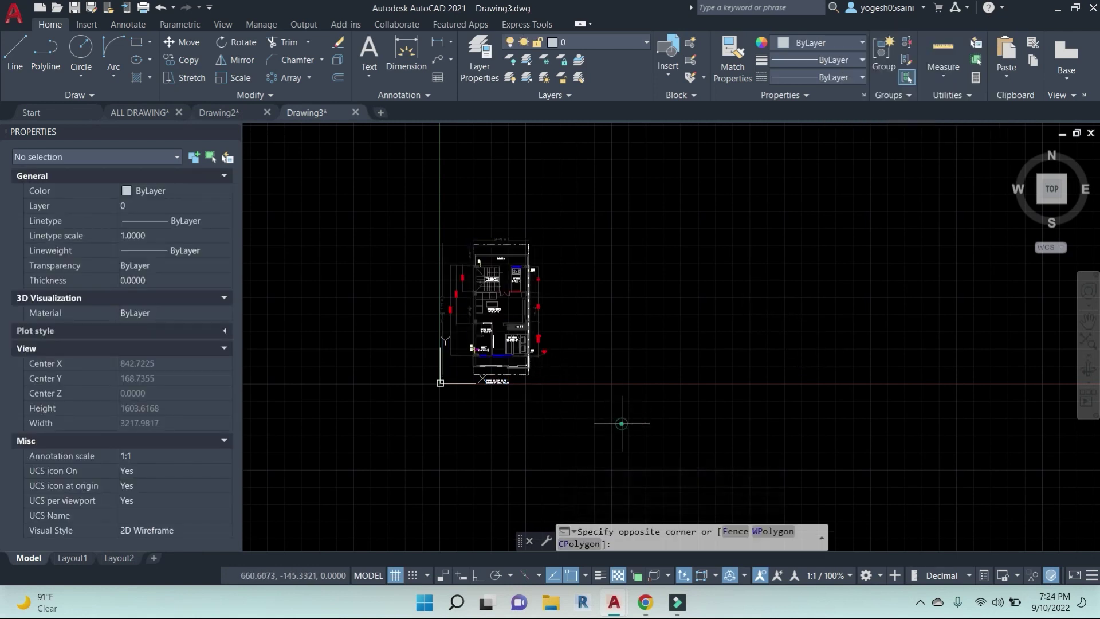
left_click(383, 182)
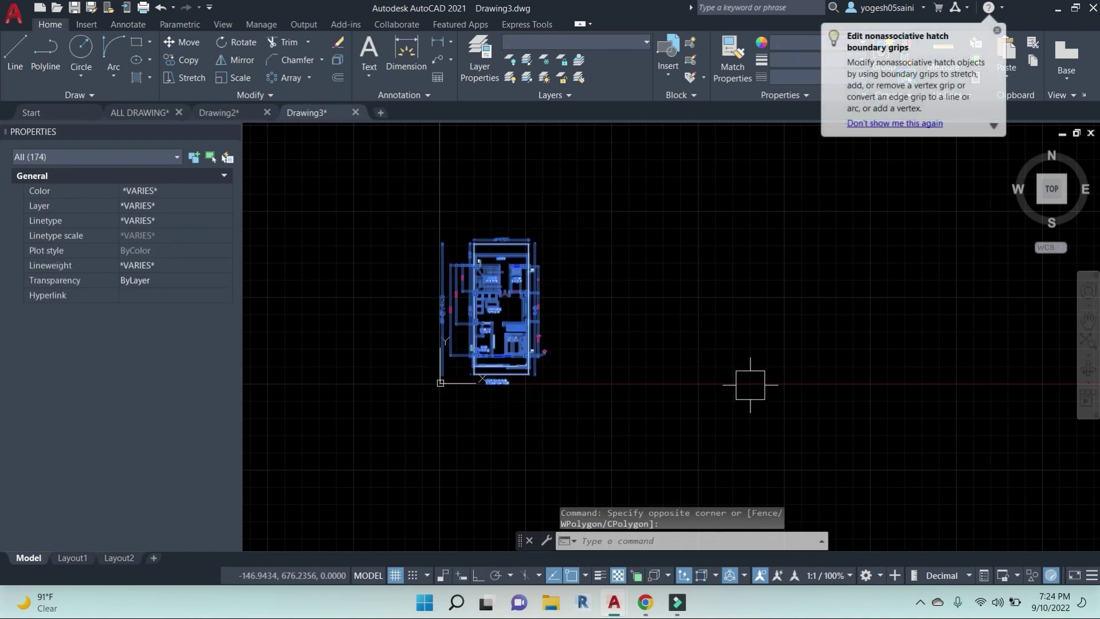
type("w")
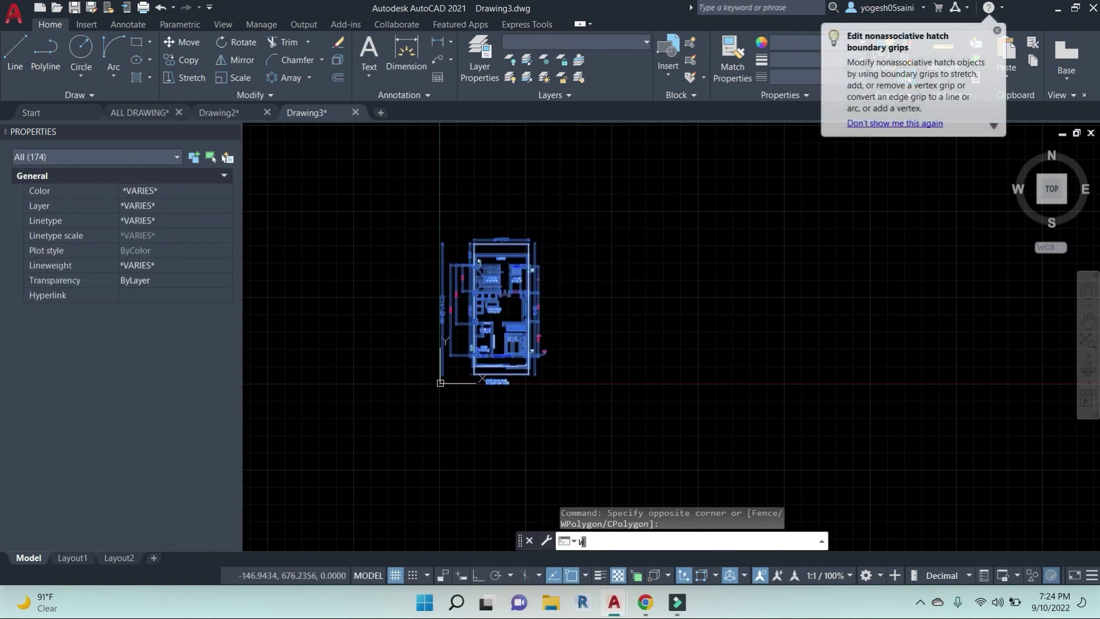
key("Return")
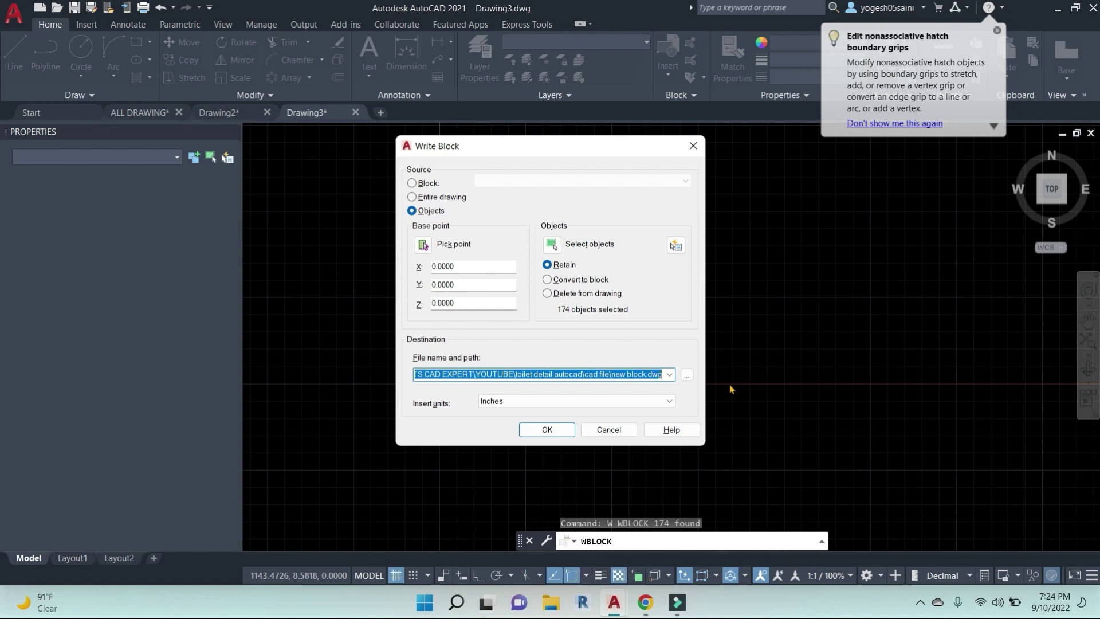
left_click(686, 374)
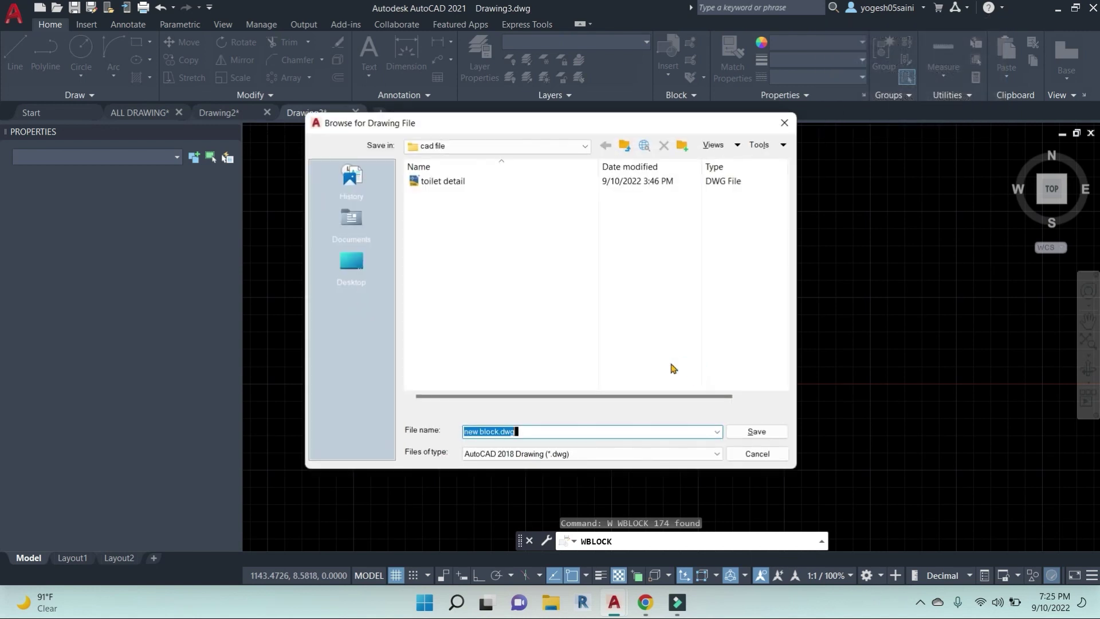
left_click(360, 266)
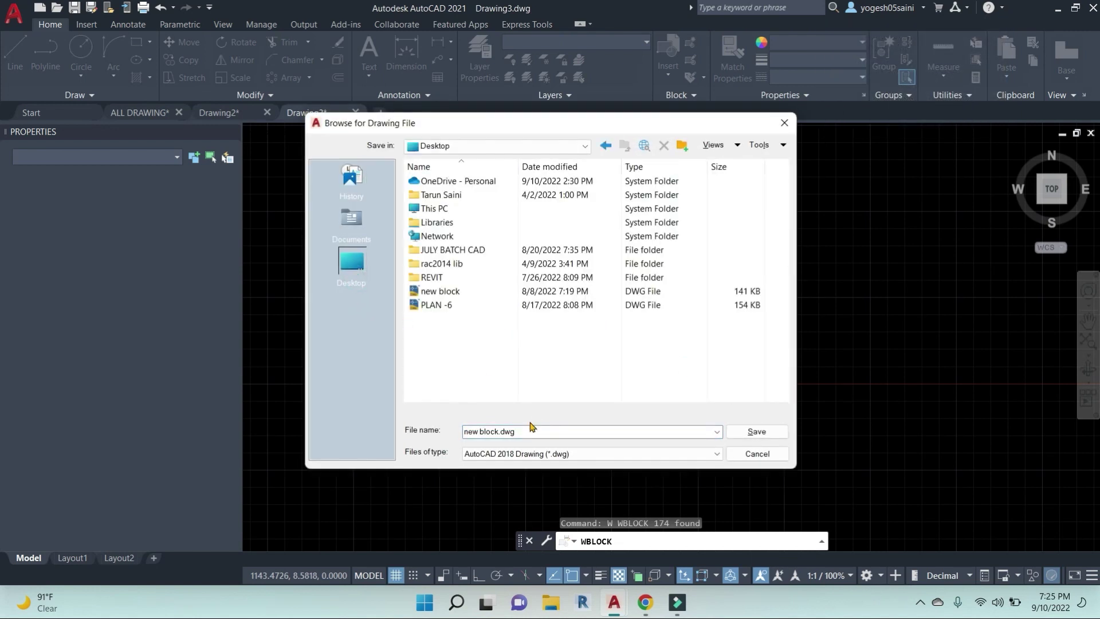
left_click(524, 432)
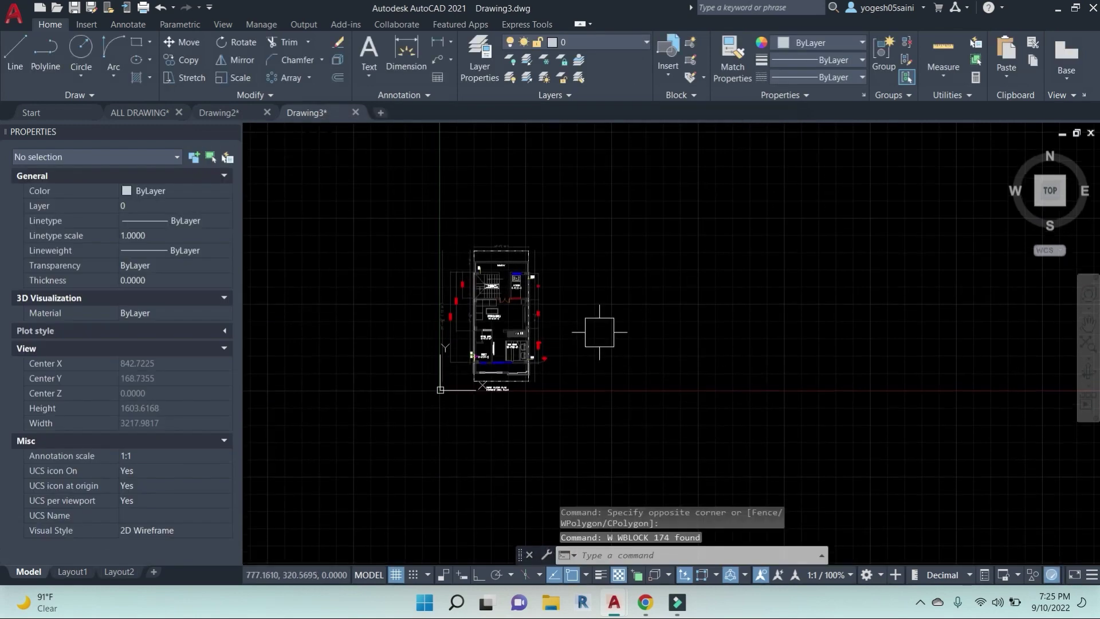
Start Write Block, select the entire floor plan as its objects, and pick the plan's upper-right corner as base point.
key("Return")
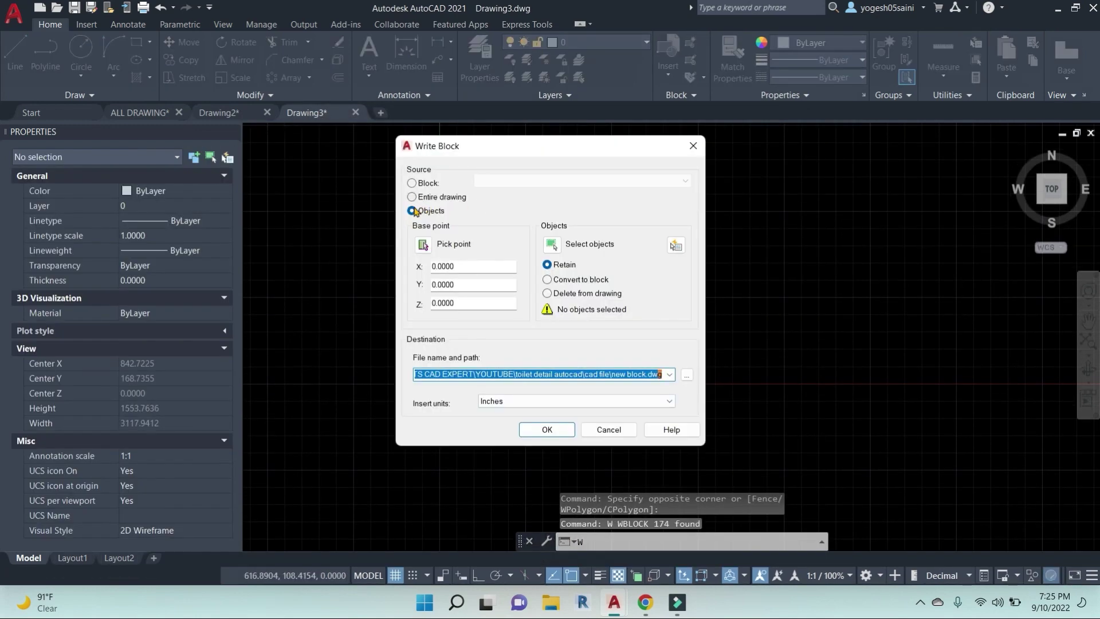
left_click(544, 247)
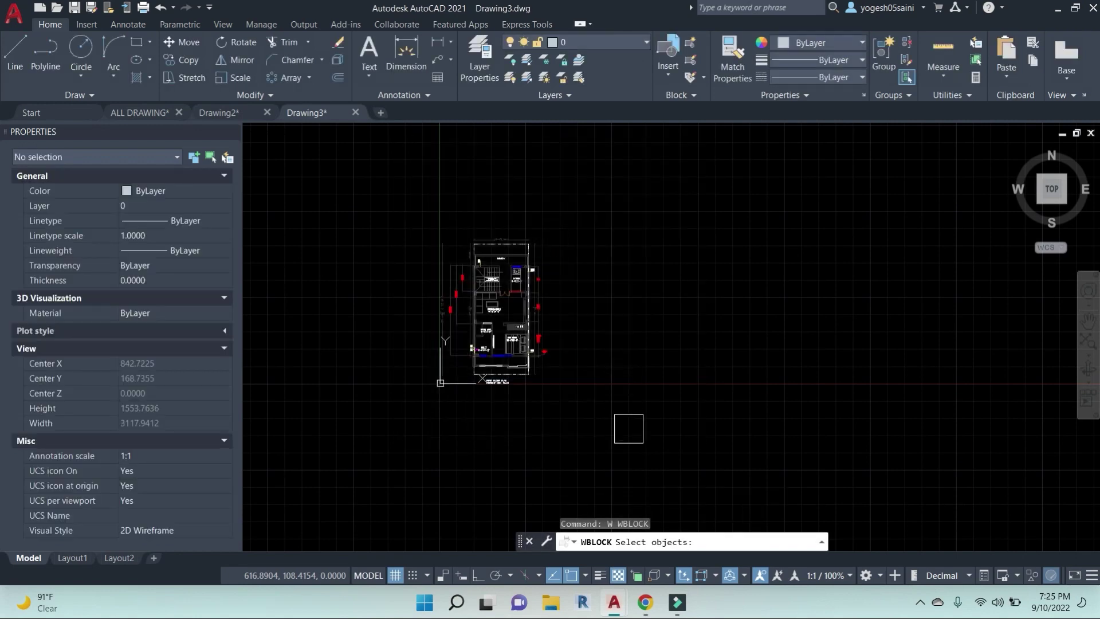
left_click(629, 430)
left_click(393, 182)
key("Return")
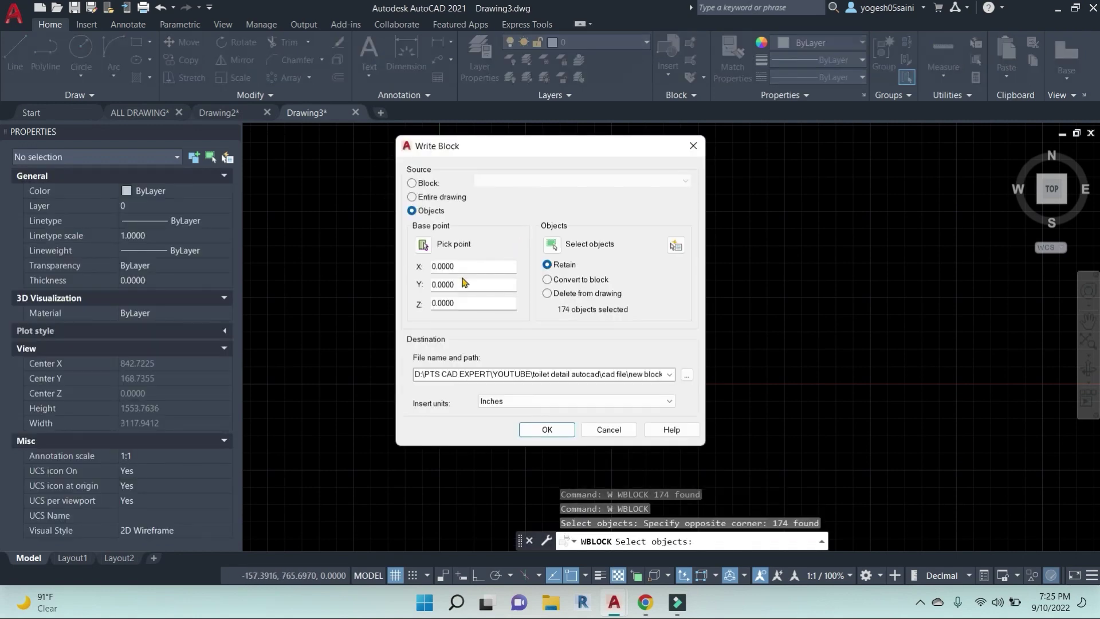
left_click(424, 247)
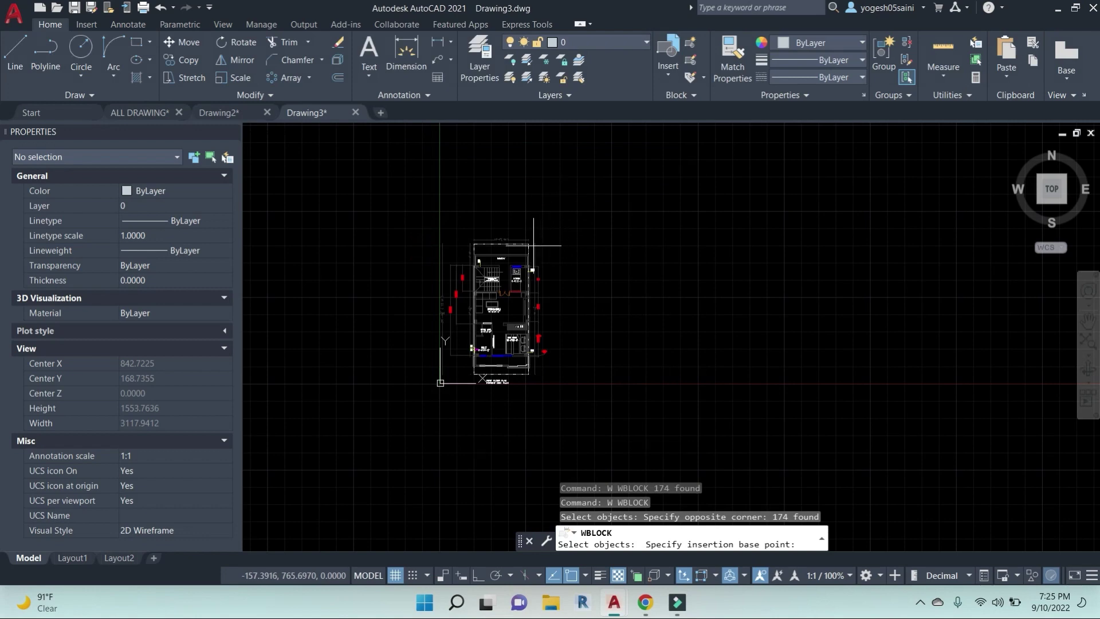
left_click(523, 243)
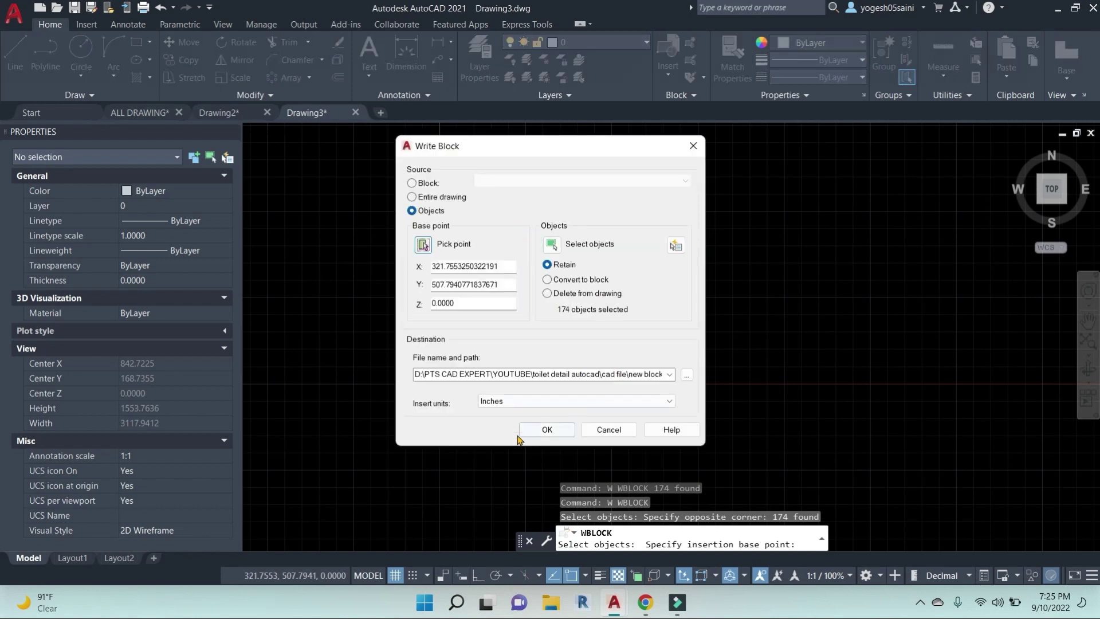
Set the destination to HOUSE PLAN-1.dwg on the Desktop and write the block file.
left_click(687, 374)
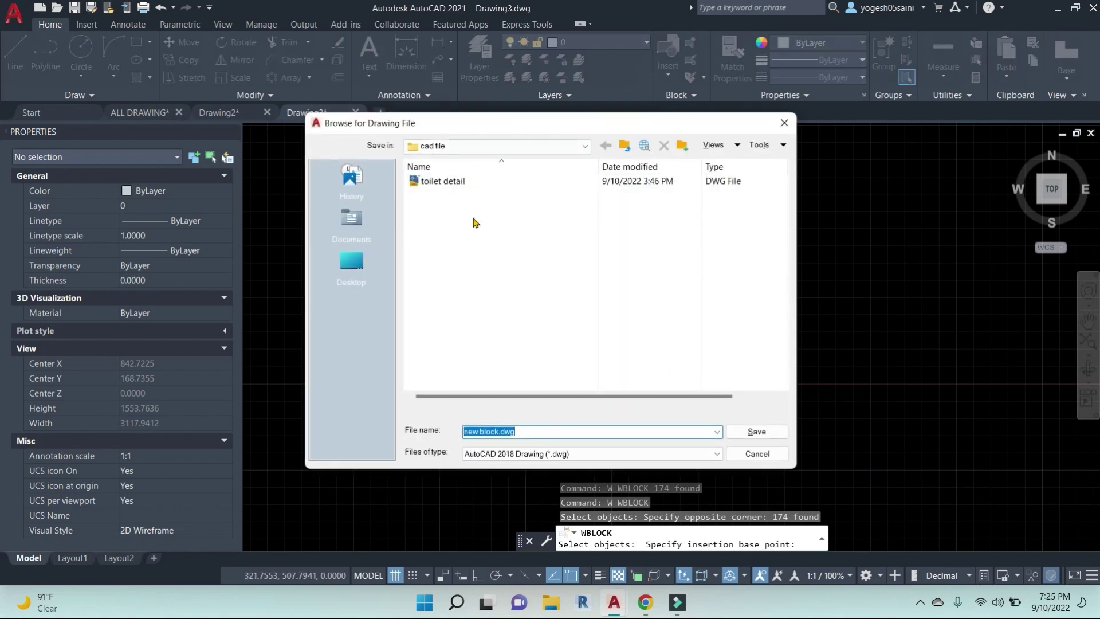
left_click(344, 265)
left_click(568, 436)
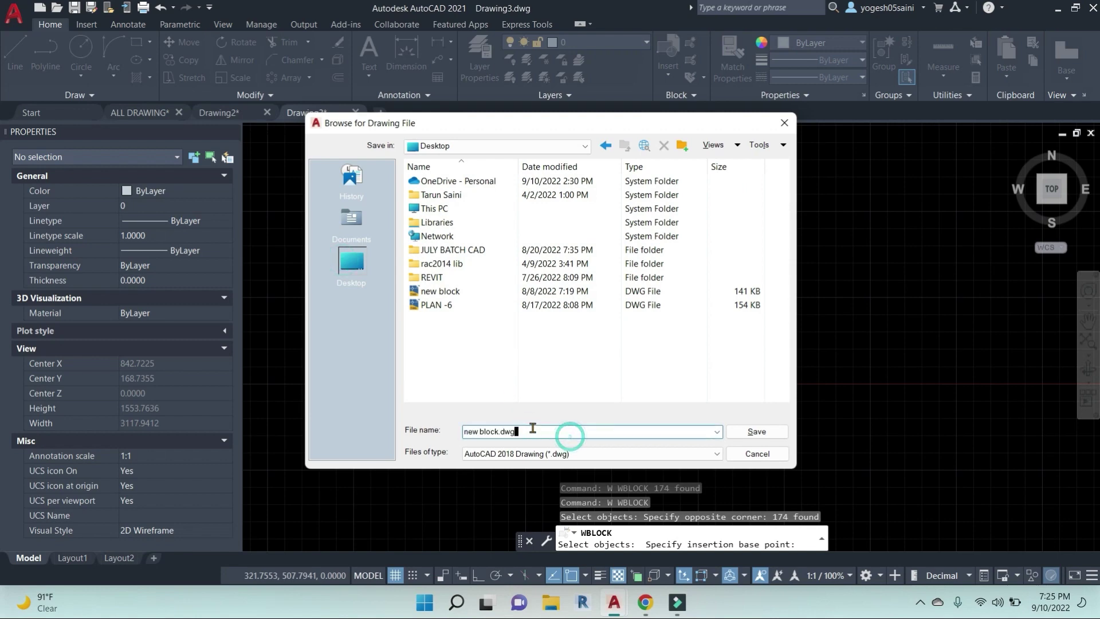
left_click_drag(526, 431, 446, 439)
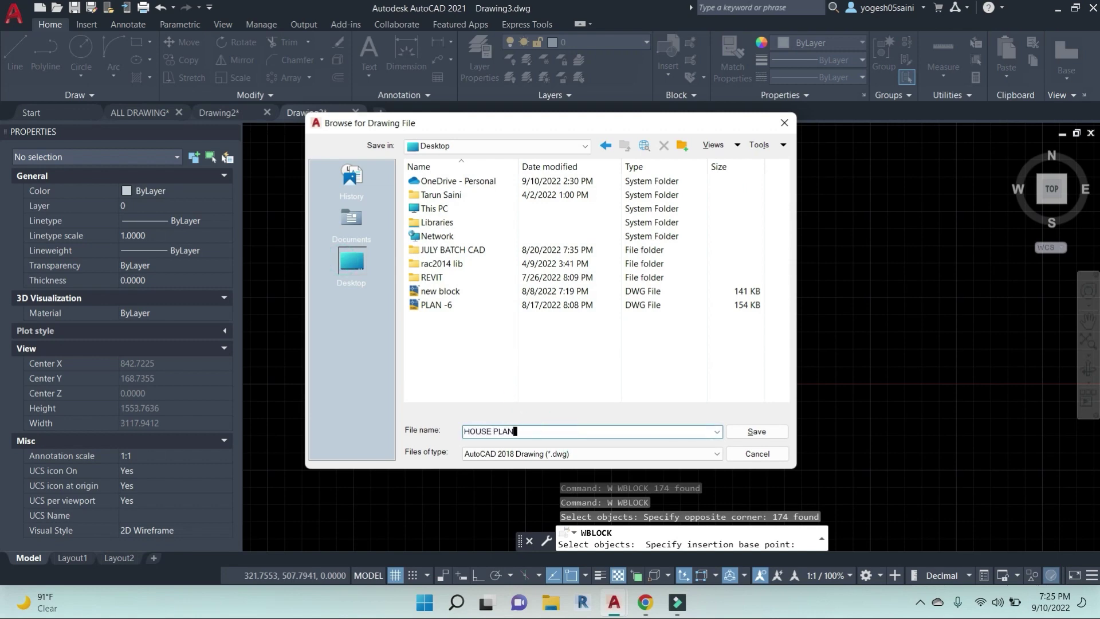
left_click(756, 431)
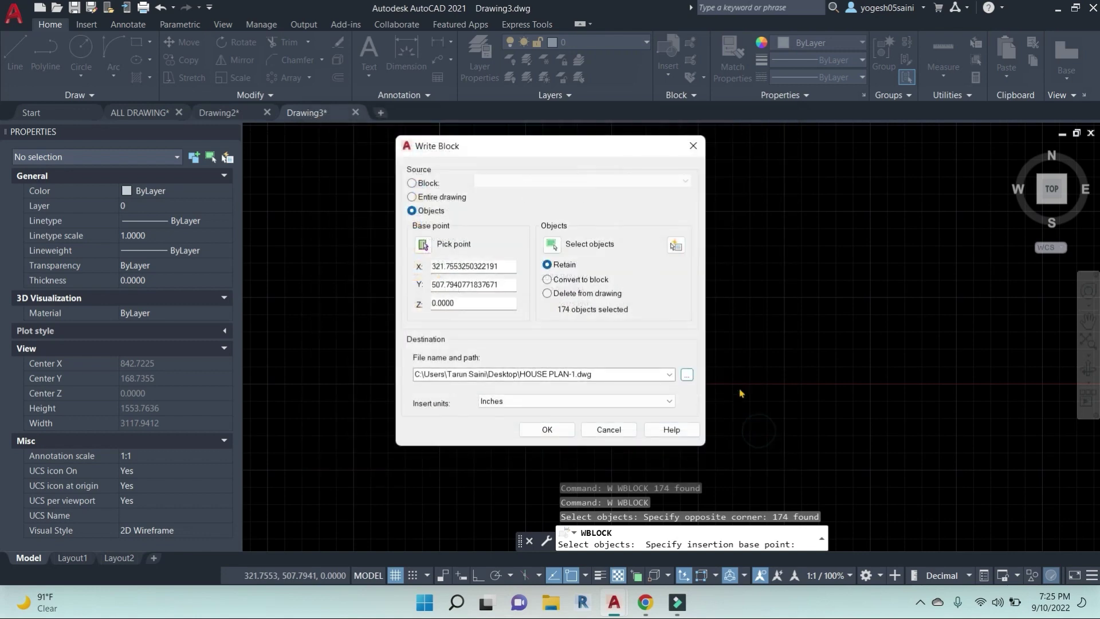
left_click(541, 431)
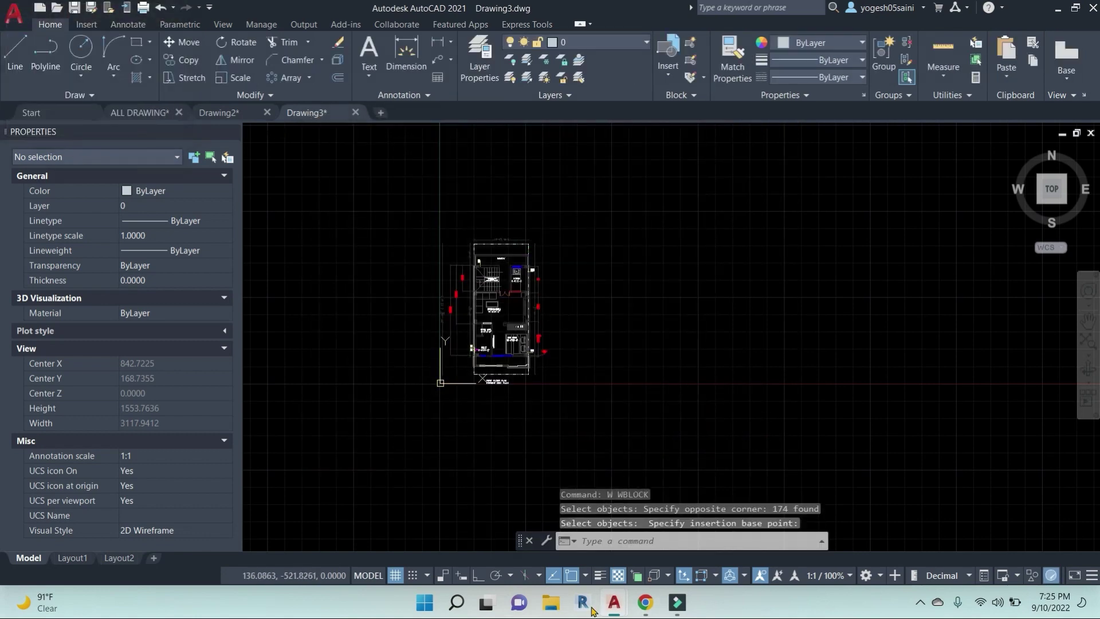
Open HOUSE PLAN-1 from the Desktop folder in File Explorer to check the written block, and return to Drawing3.
left_click(558, 610)
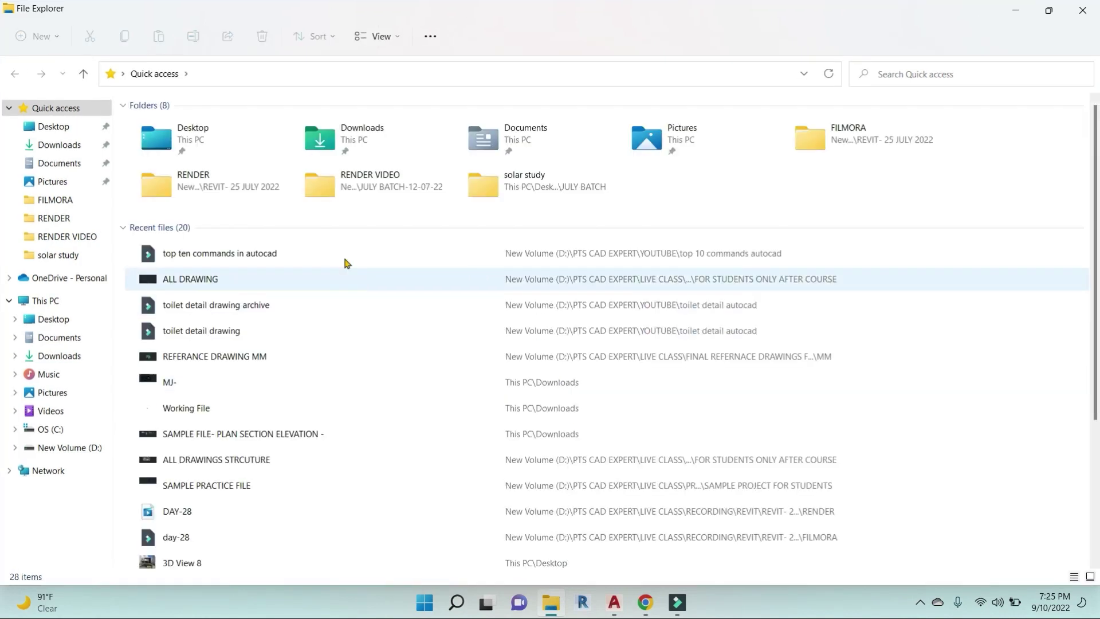
left_click(52, 319)
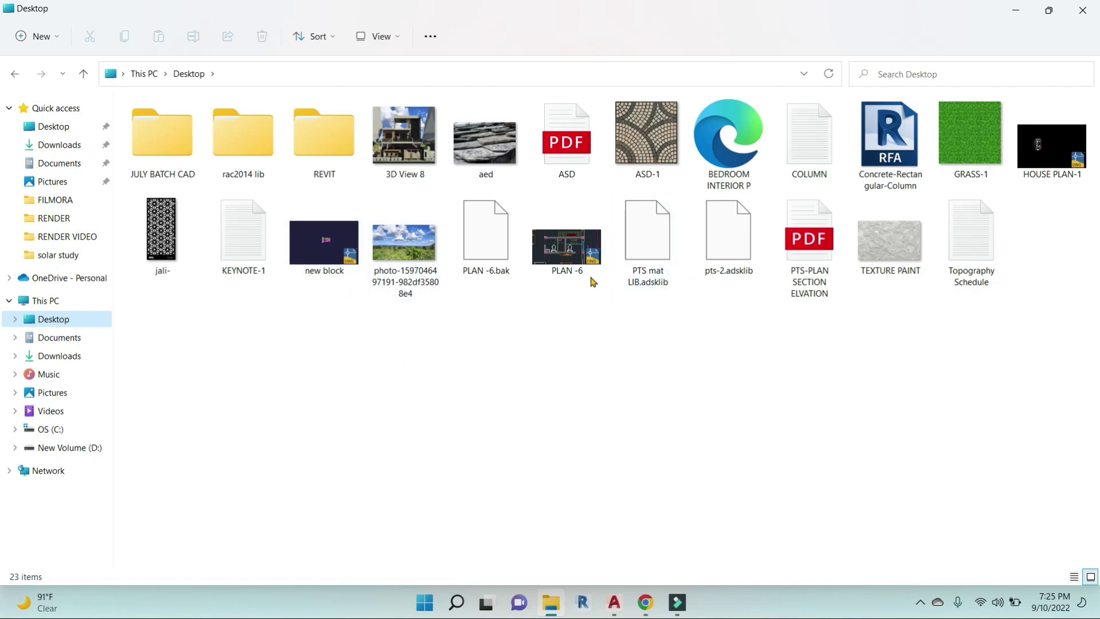
double_click(1060, 156)
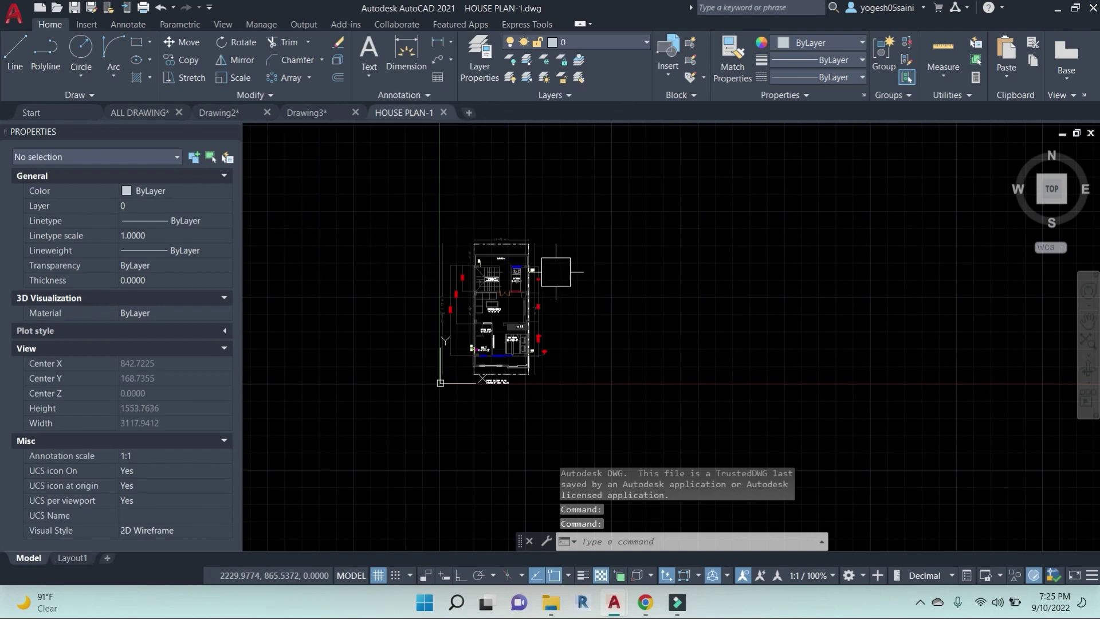
left_click(306, 113)
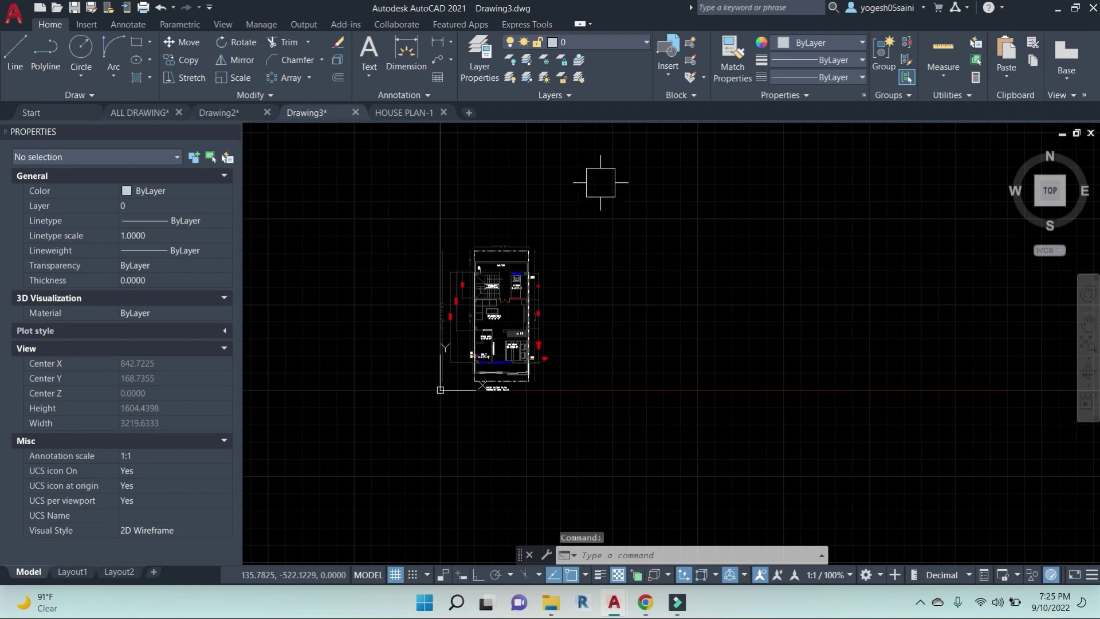
Review the layer list of Drawing3 and examine the floor plan from the staircase and kitchen down to the basin area.
left_click(630, 43)
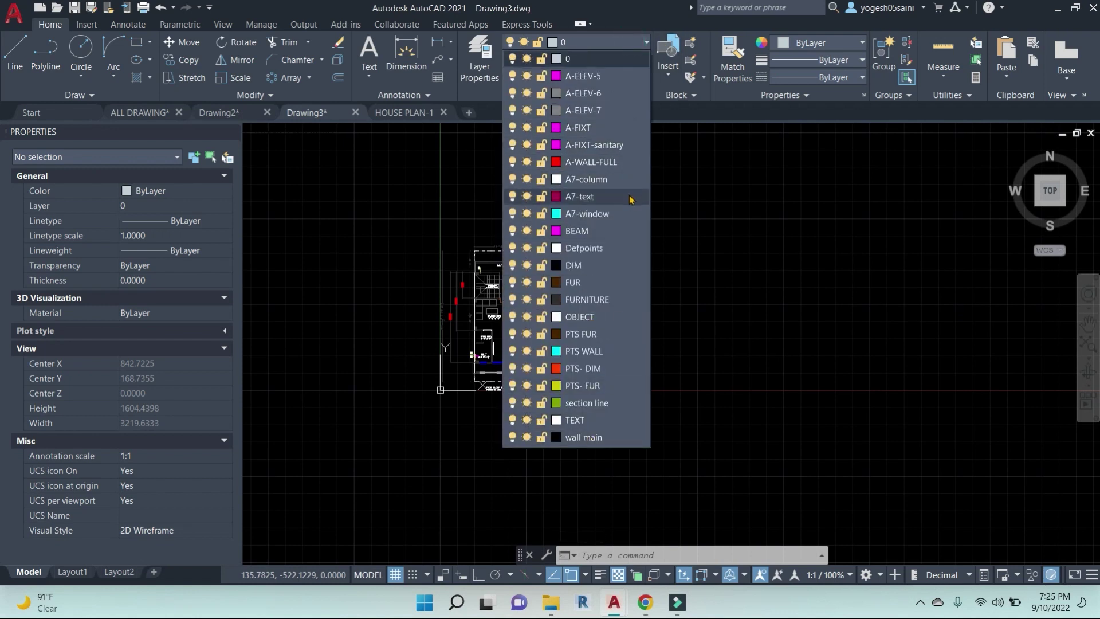
left_click(699, 265)
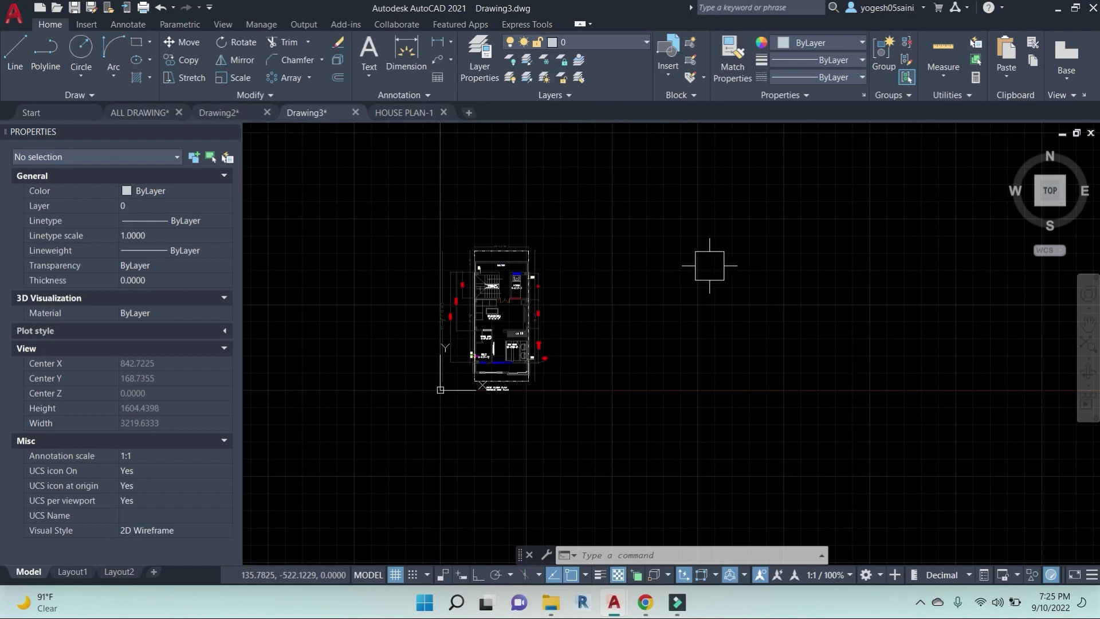
key("Escape")
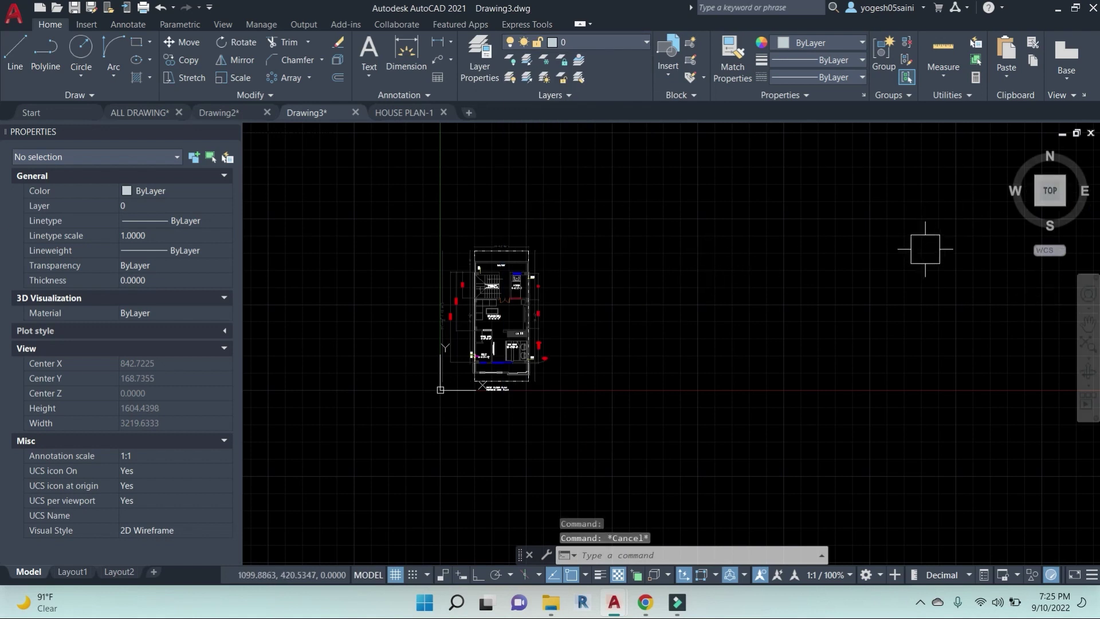
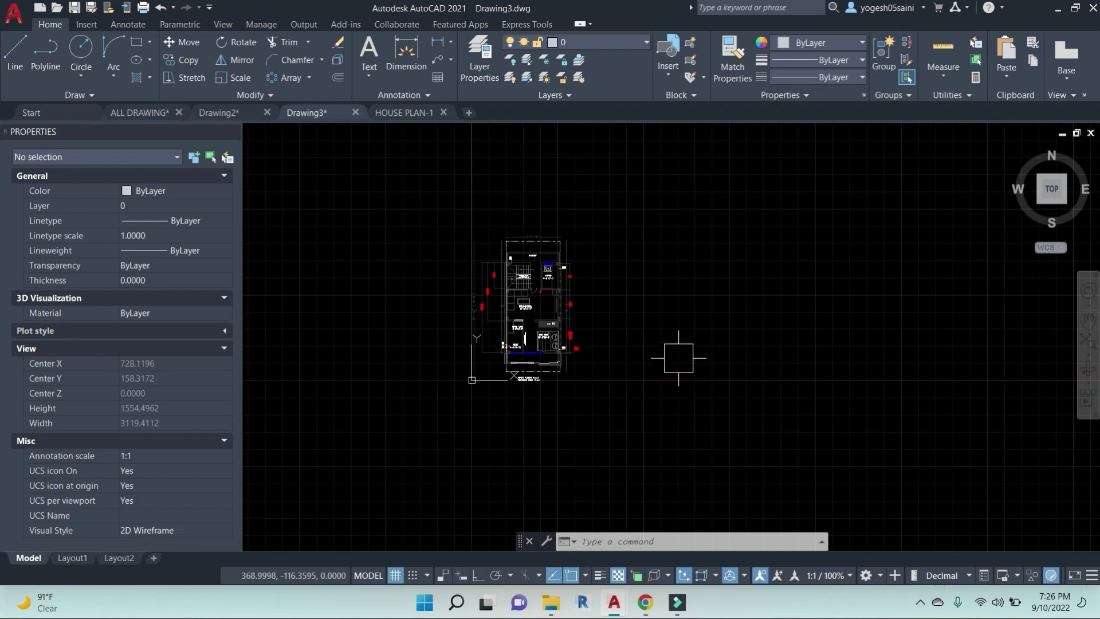
scroll(523, 302, "up", 6)
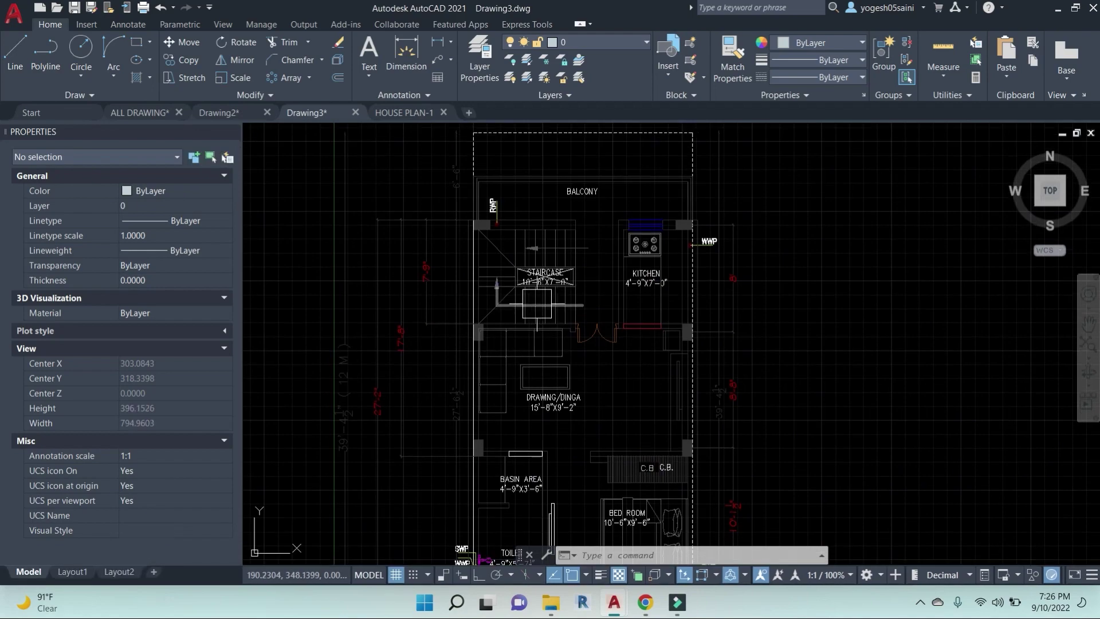
middle_click_drag(639, 426, 643, 246)
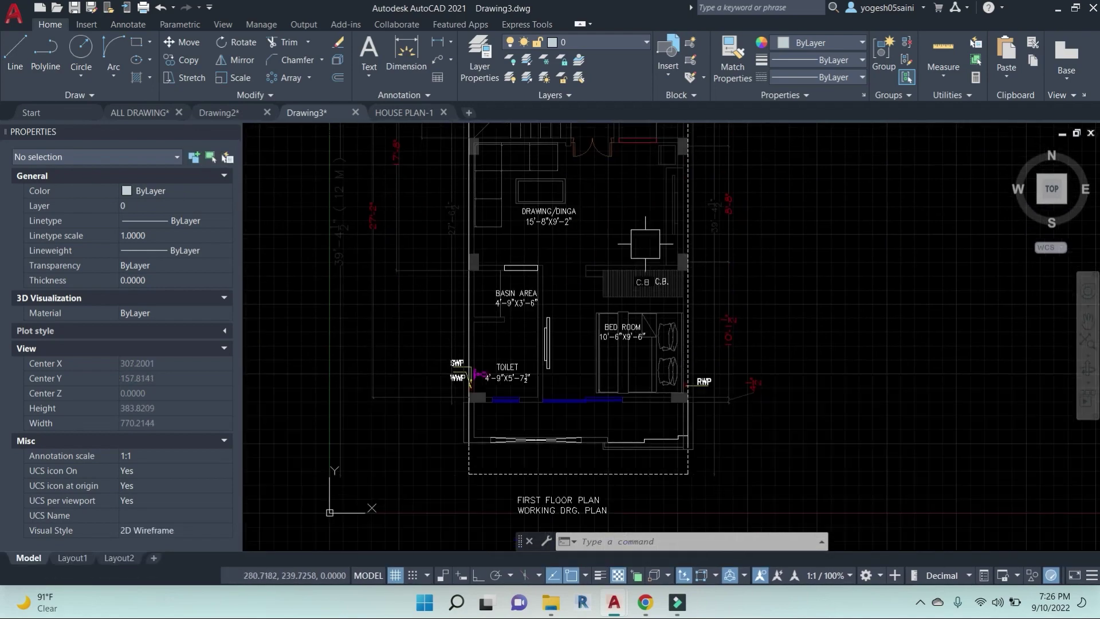
scroll(493, 295, "up", 6)
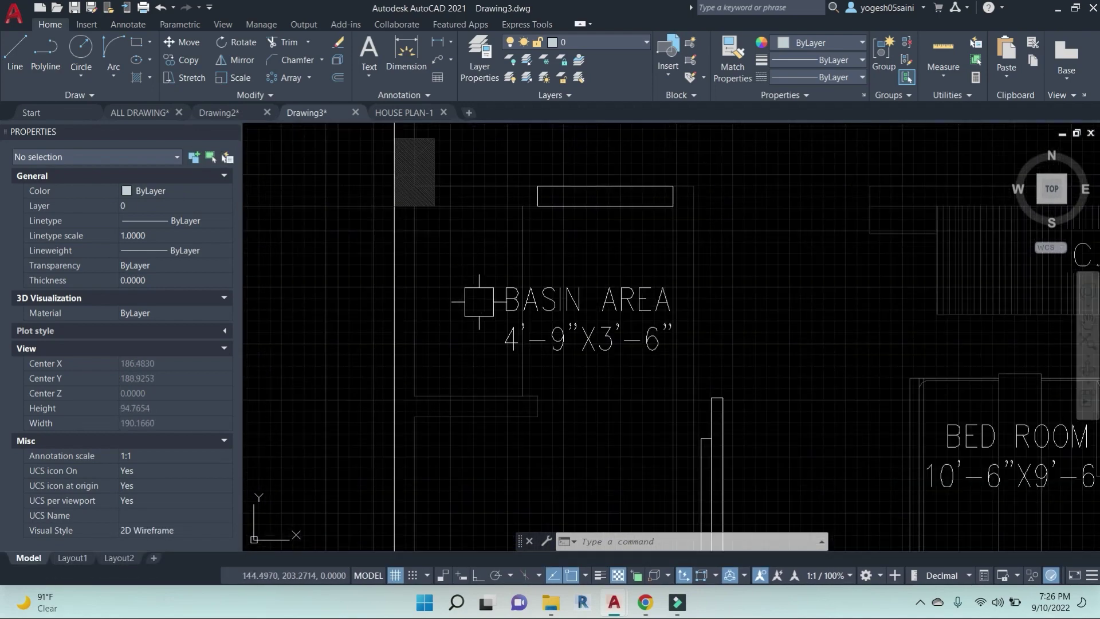
scroll(479, 262, "down", 4)
scroll(426, 272, "up", 6)
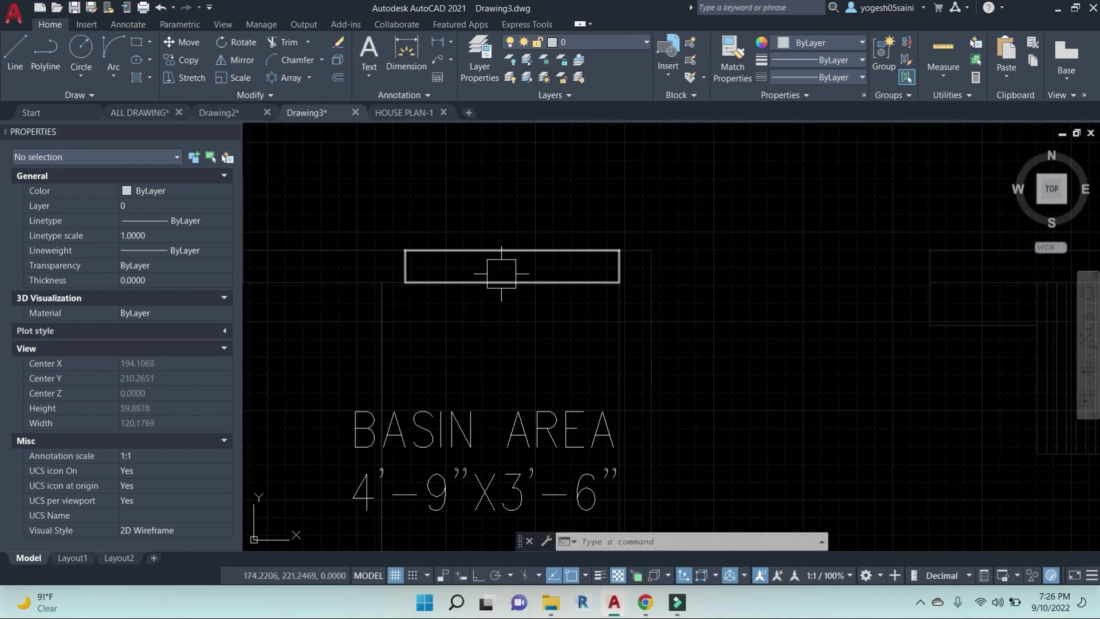
scroll(560, 316, "down", 4)
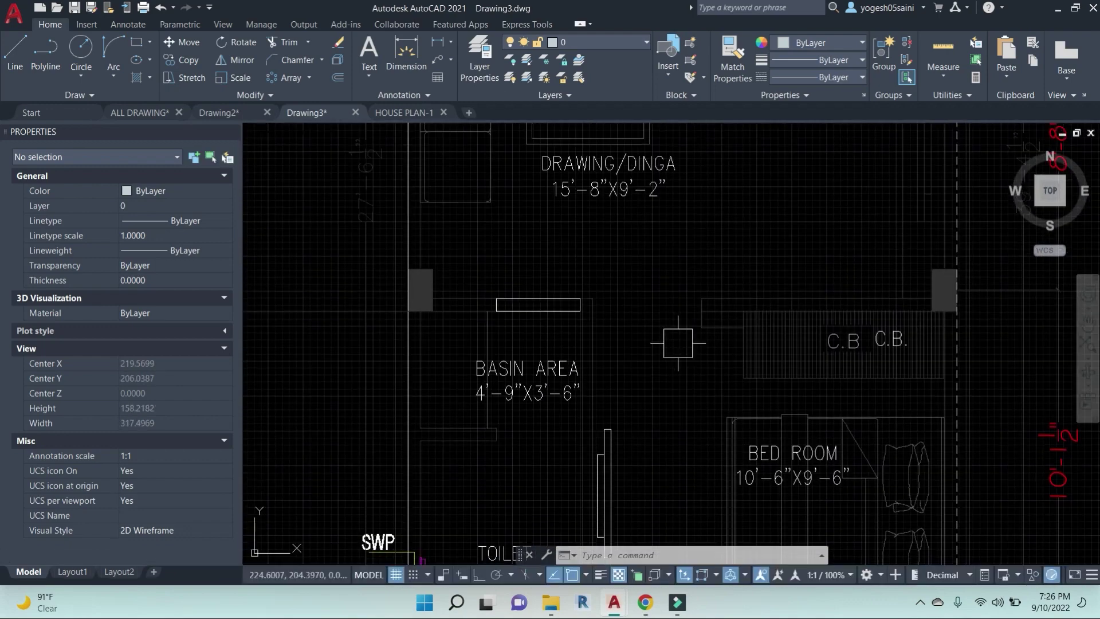
scroll(742, 307, "down", 2)
scroll(676, 295, "down", 5)
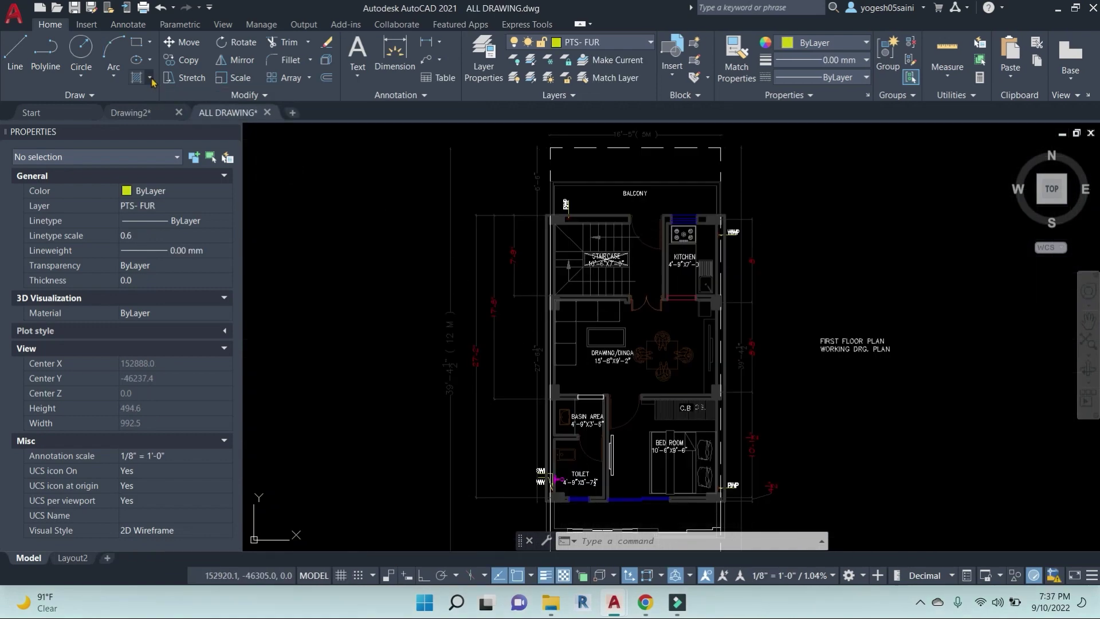
left_click(152, 79)
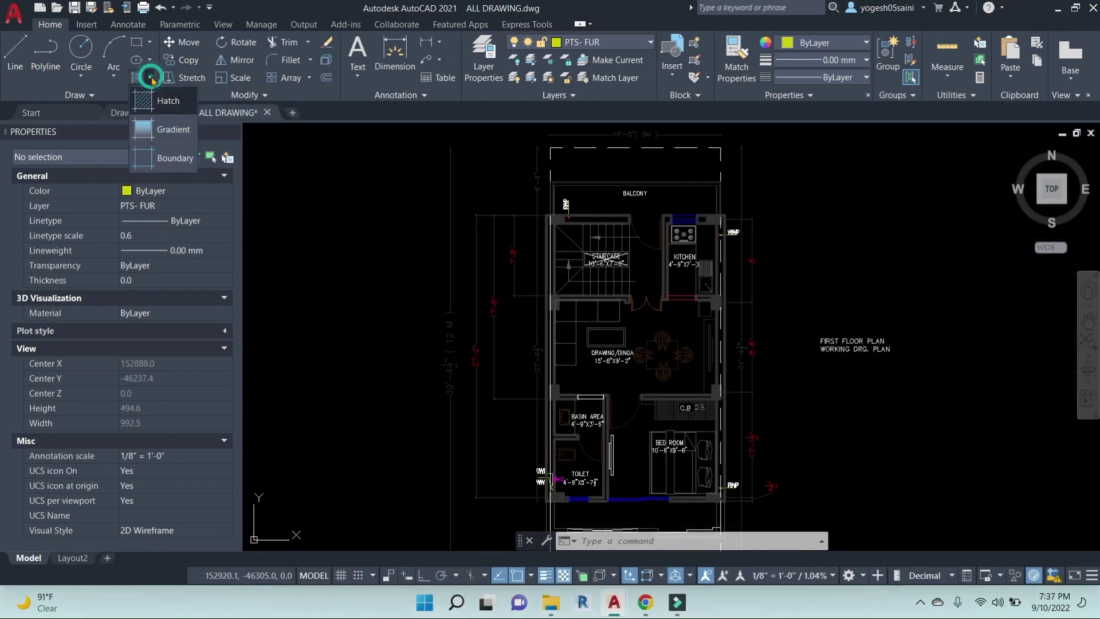
left_click(153, 101)
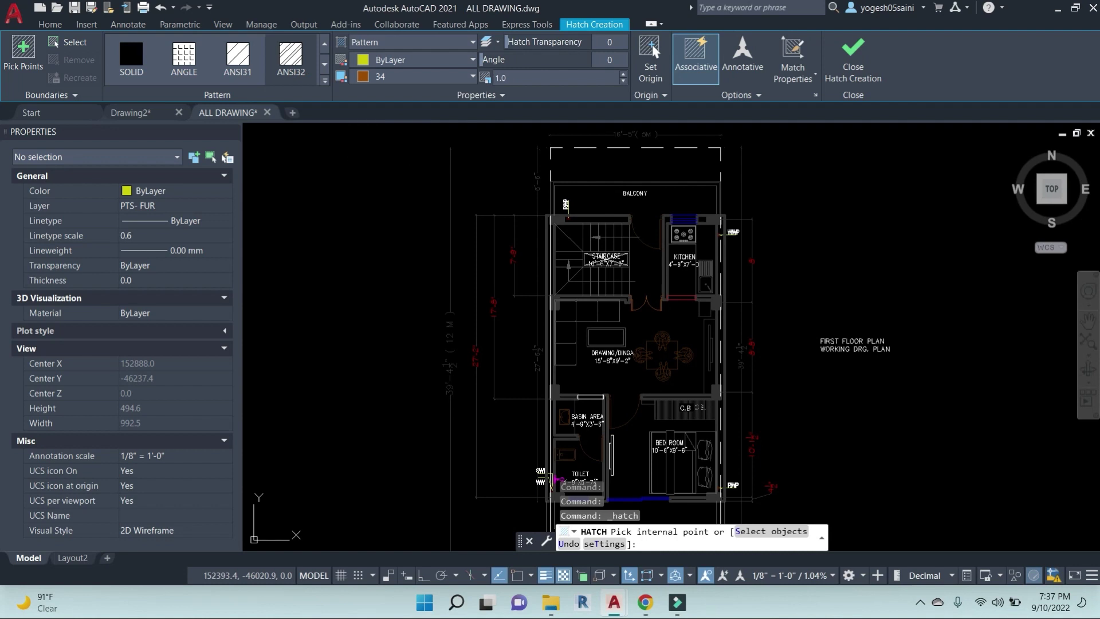
key("Escape")
Hatch the wall above the C.B., the wall below the staircase and the short wall below the kitchen sink with pattern ANSI32.
type("H")
key("Return")
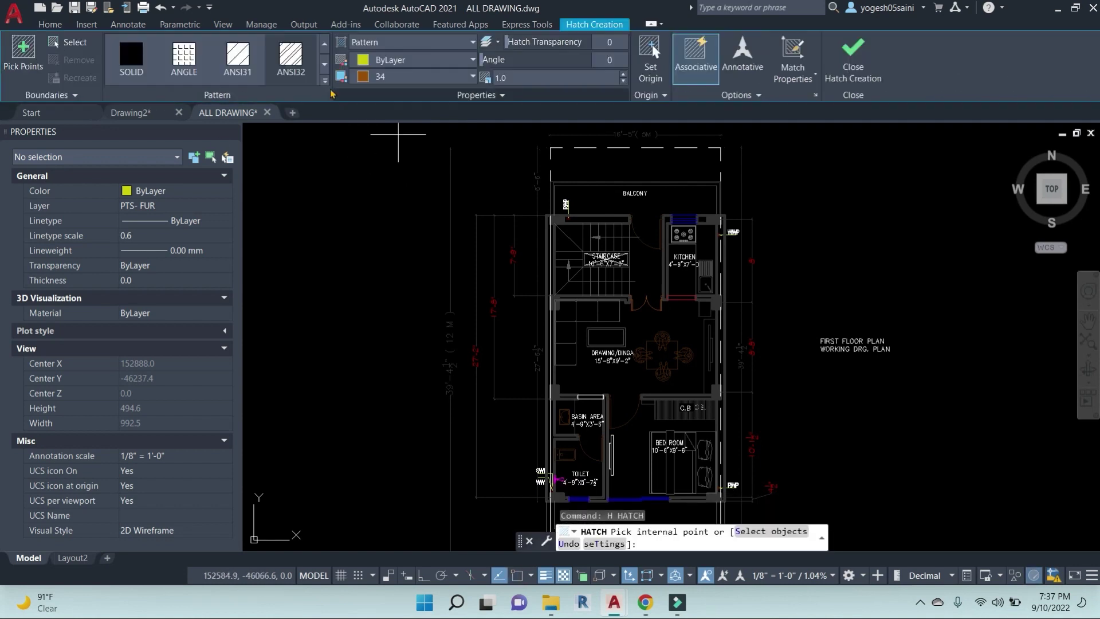
left_click(325, 82)
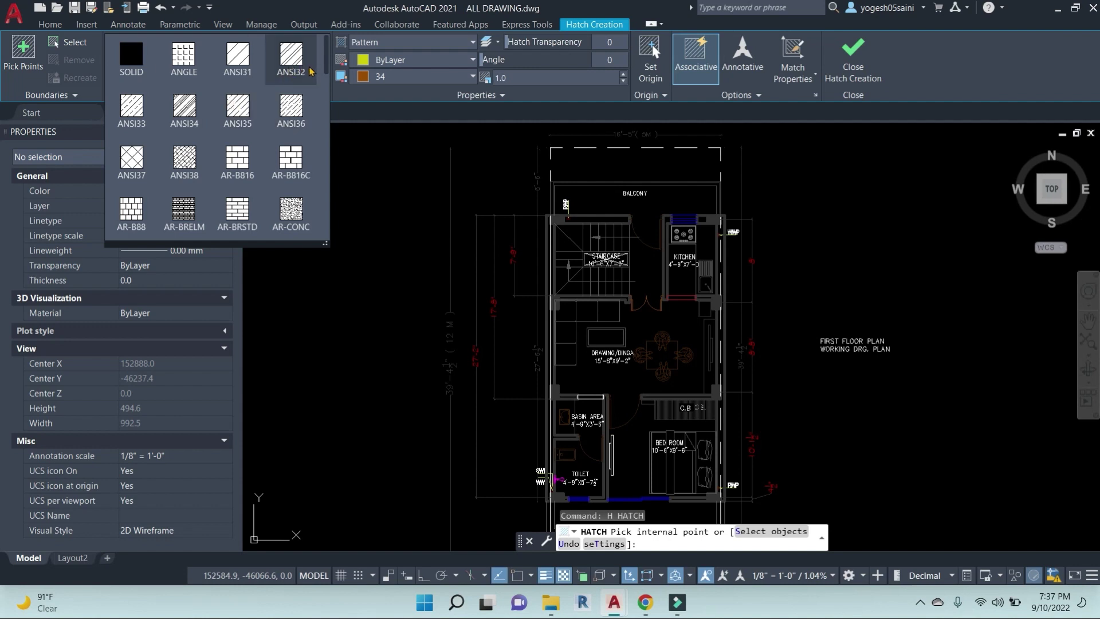
left_click(292, 60)
left_click(289, 59)
scroll(696, 407, "up", 8)
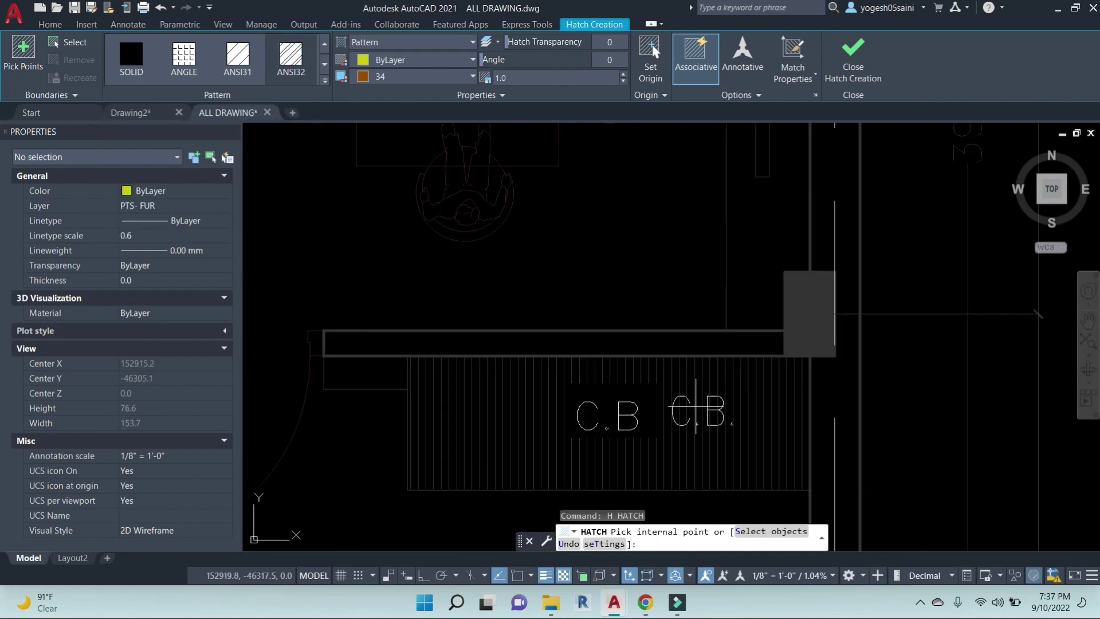
left_click(558, 345)
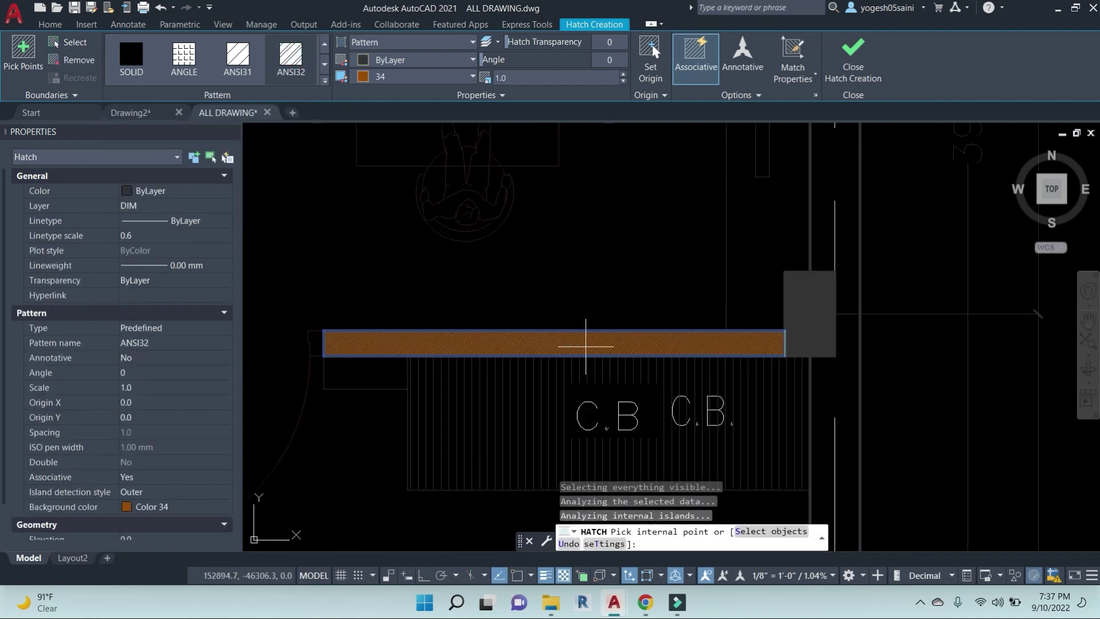
scroll(570, 341, "down", 5)
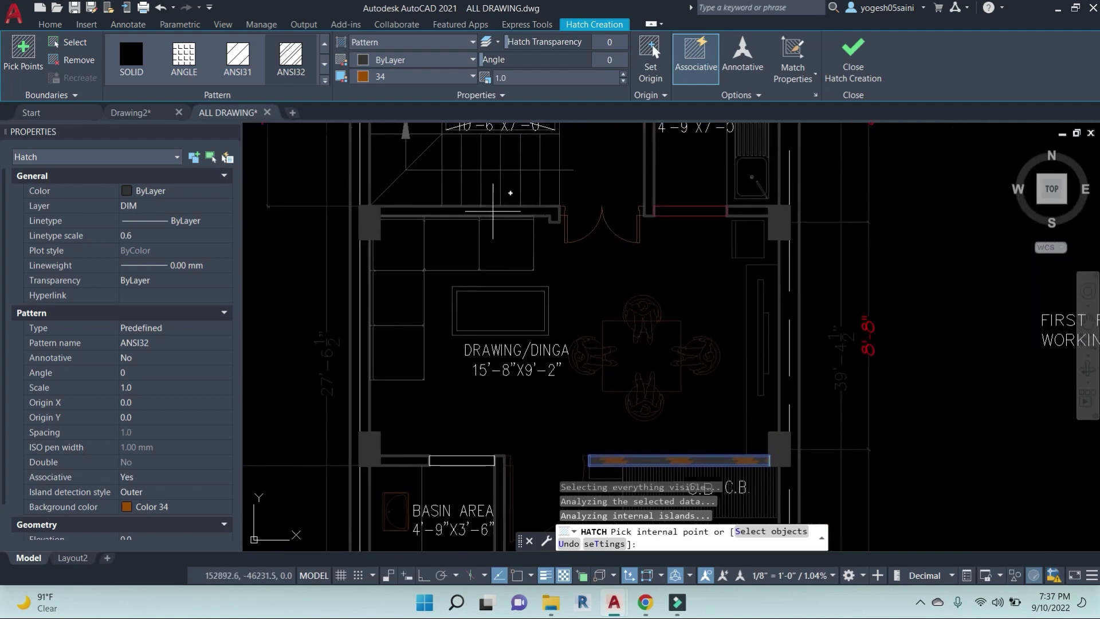
left_click(489, 210)
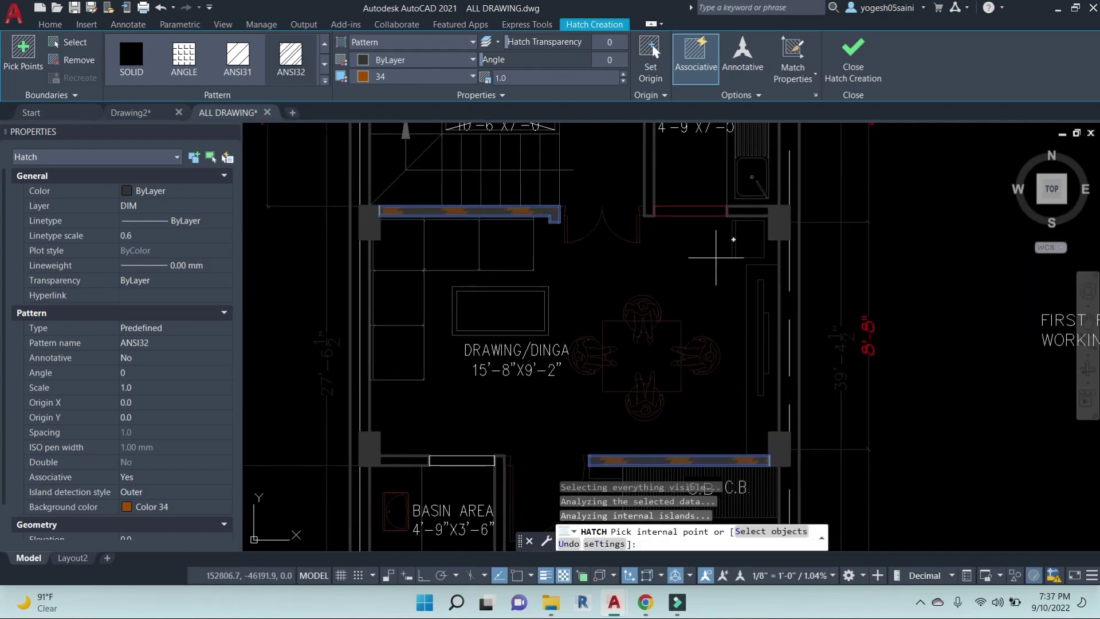
right_click(755, 210)
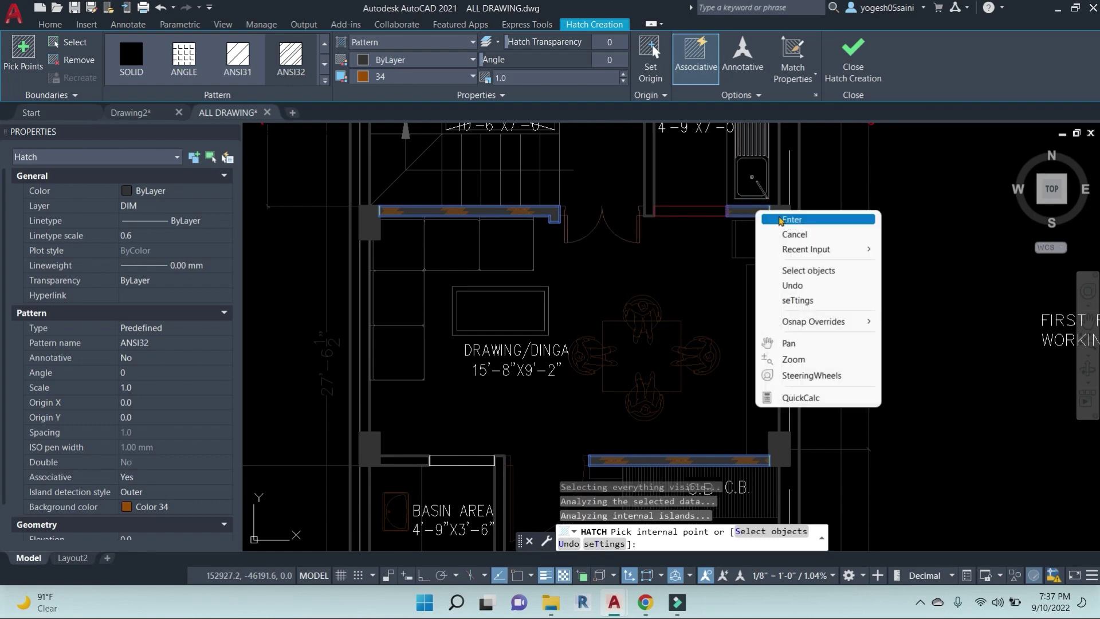
left_click(773, 217)
Select the new wall hatch and set its background color to None.
scroll(744, 213, "up", 10)
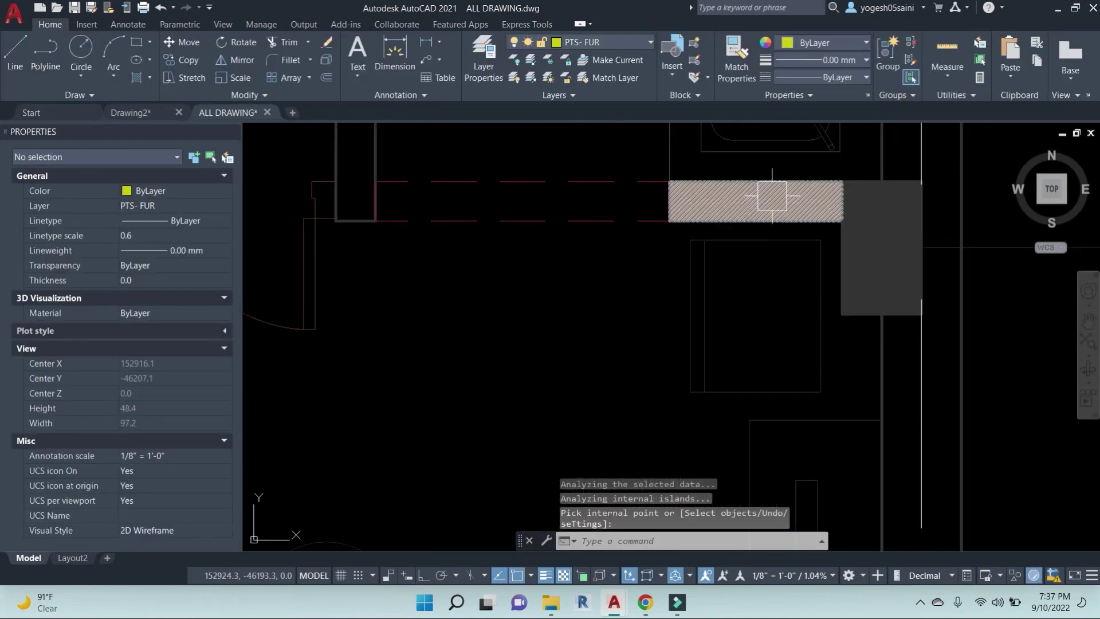
left_click(748, 219)
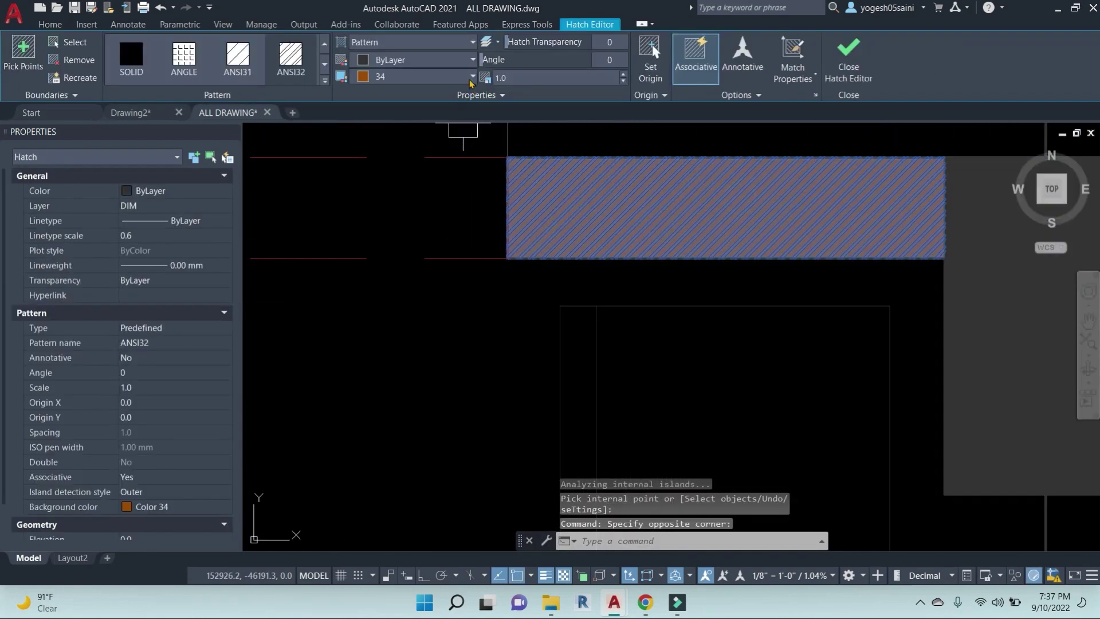
left_click(471, 77)
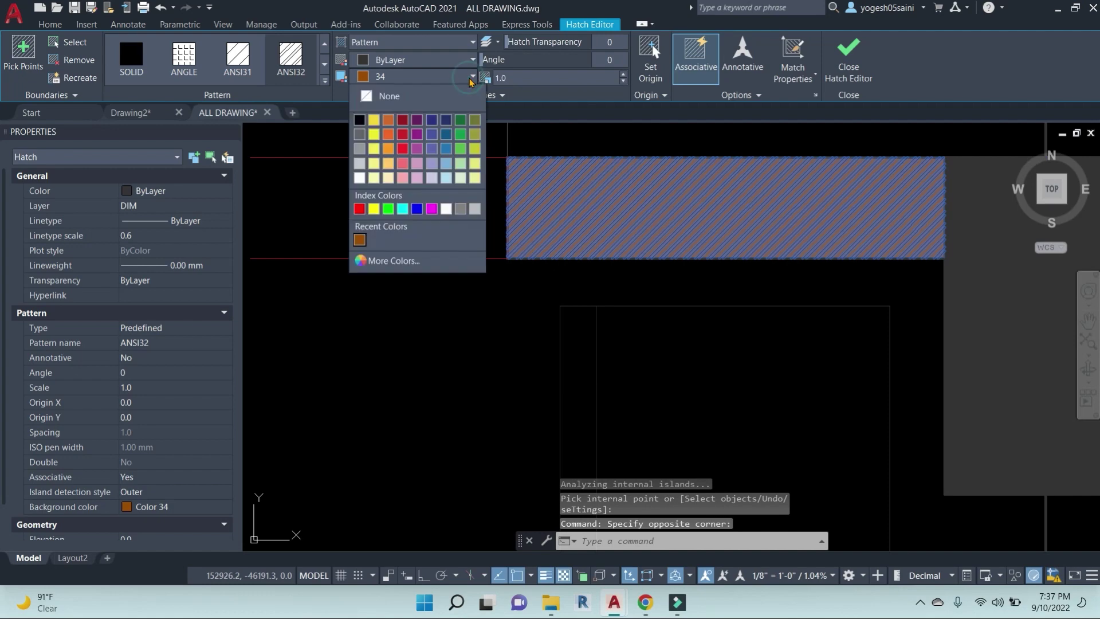
left_click(393, 95)
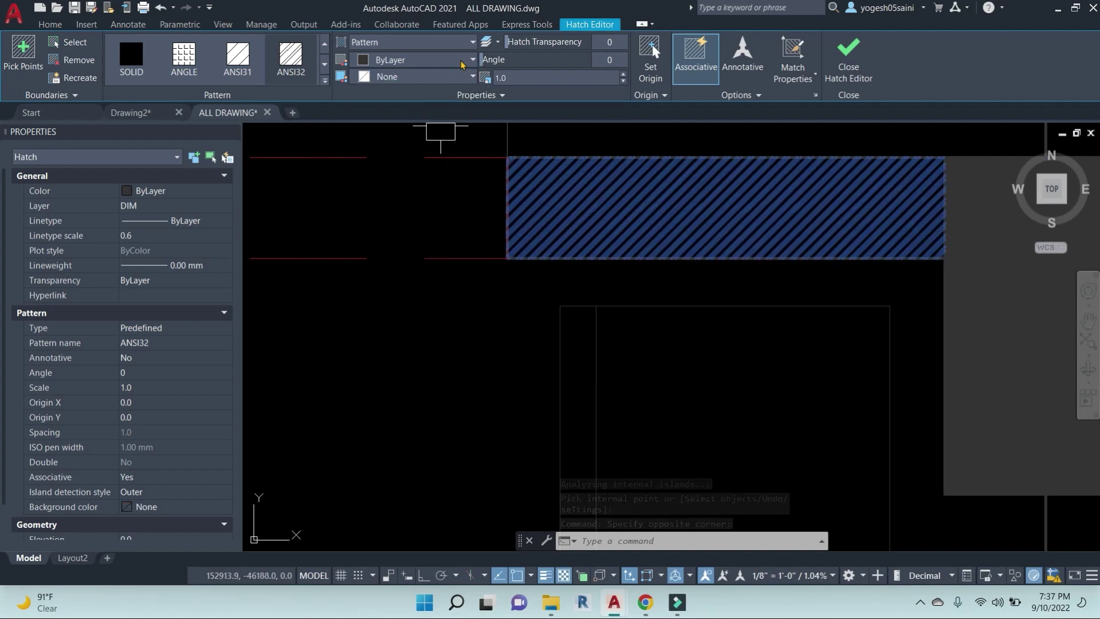
Set the wall hatch's pattern scale to 10 and deselect the hatch.
scroll(637, 231, "down", 5)
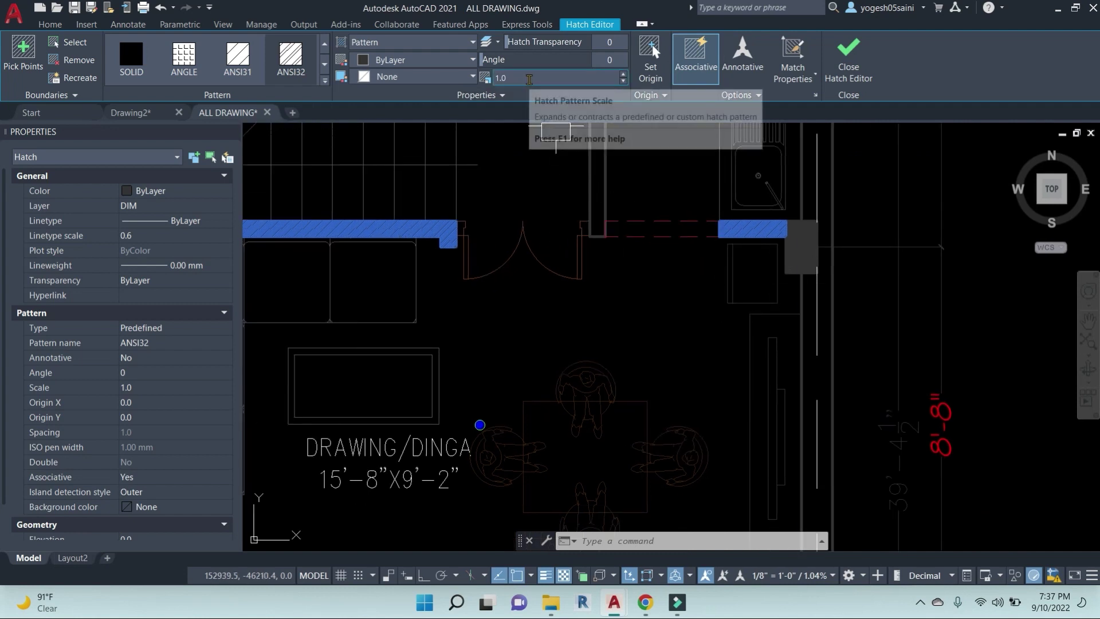
left_click(529, 79)
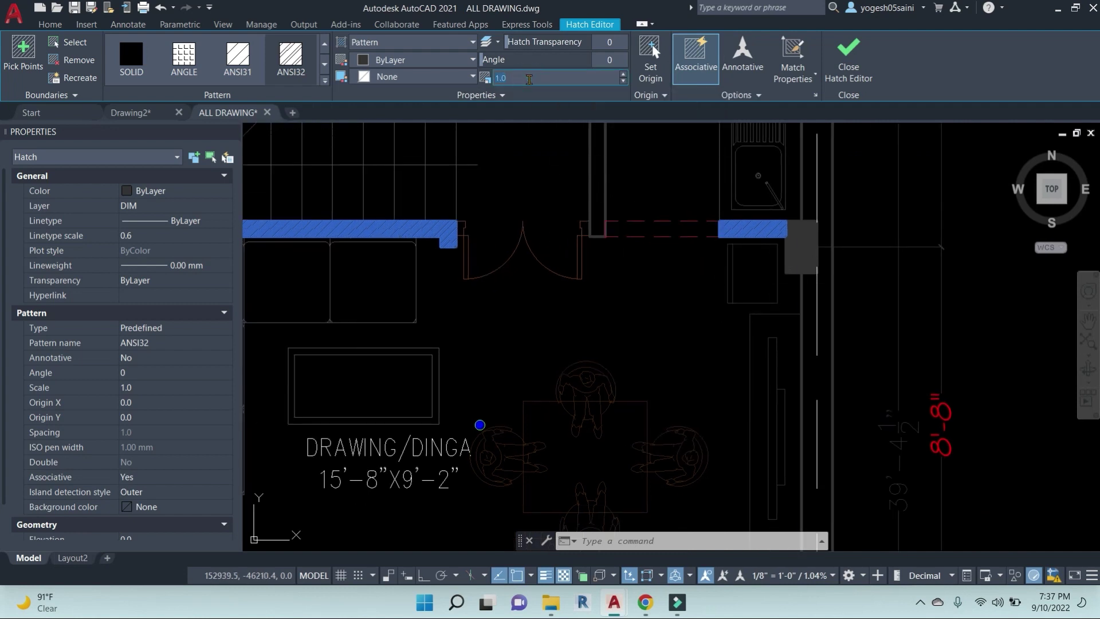
key("Return")
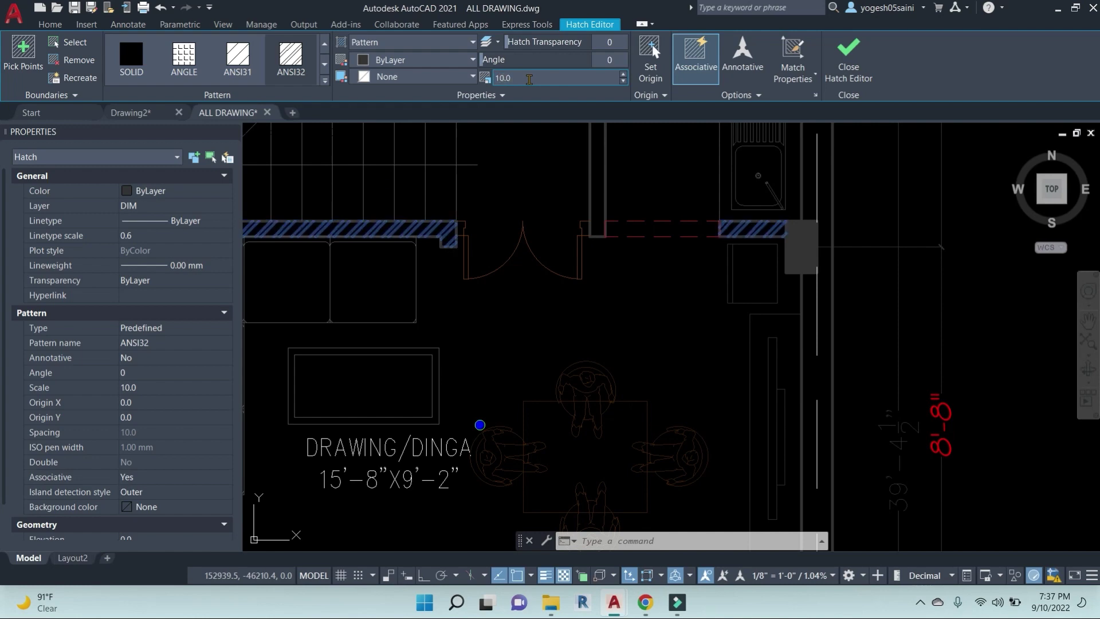
key("Escape")
key("Escape")
scroll(602, 158, "down", 3)
scroll(626, 332, "up", 10)
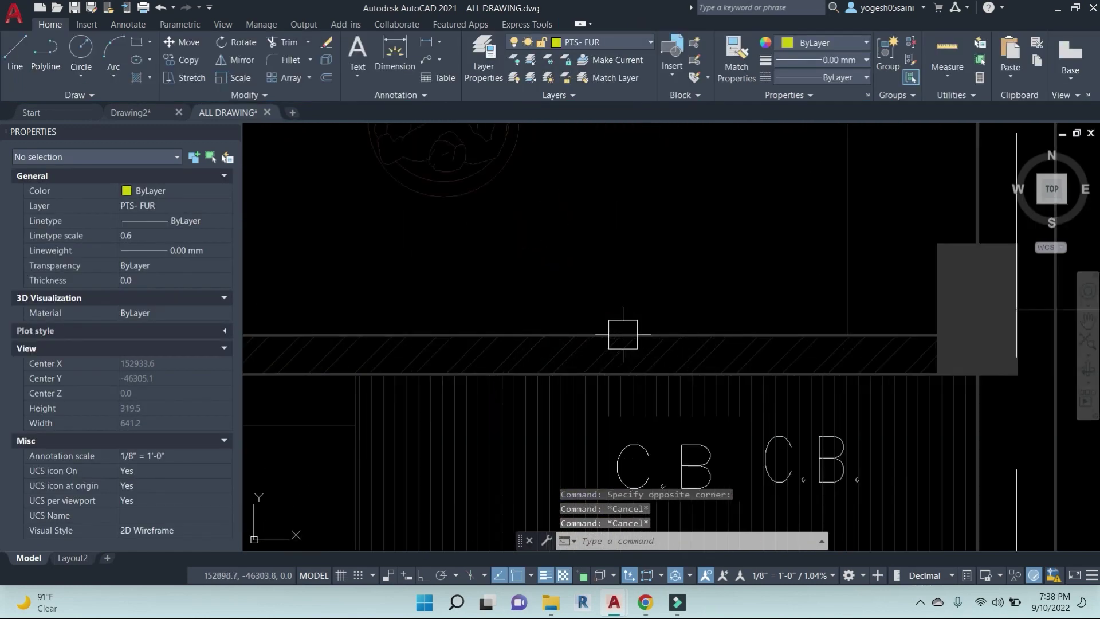
key("Escape")
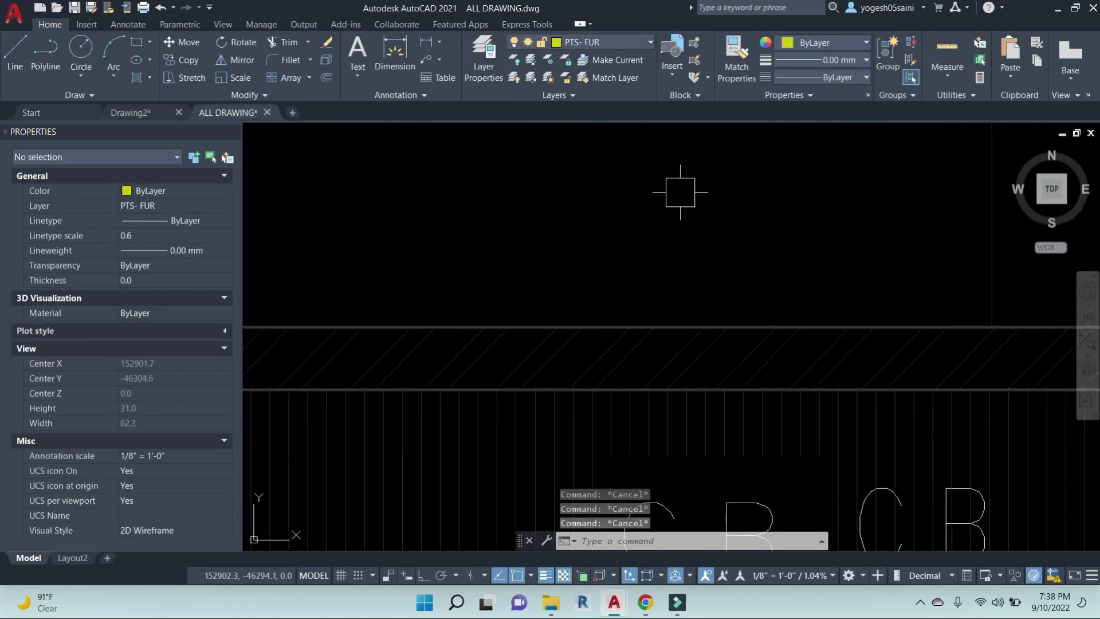
scroll(636, 263, "down", 4)
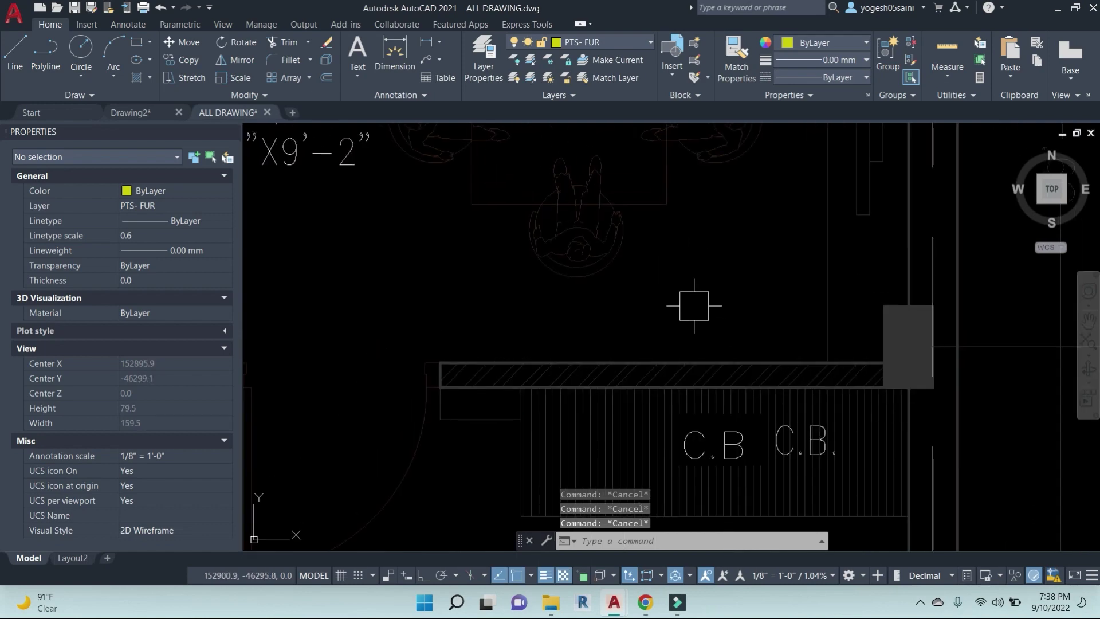
Hatch the dashed rectangle below the kitchen, between the two walls, with pattern ANSI32.
type("H")
key("Return")
scroll(695, 299, "down", 4)
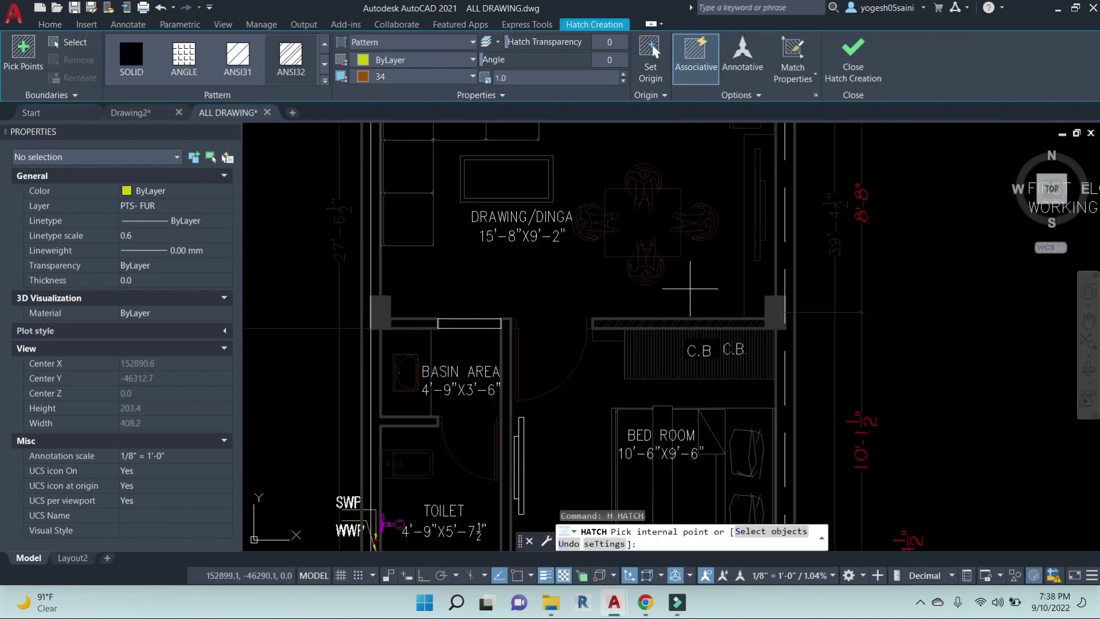
scroll(695, 221, "up", 2)
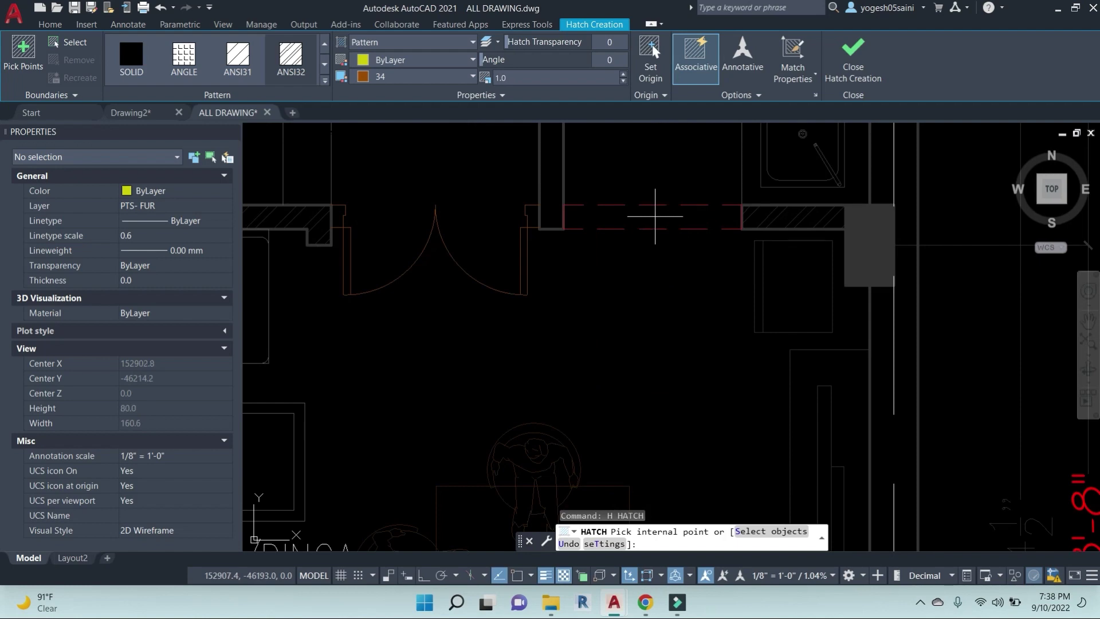
scroll(654, 216, "up", 2)
left_click(652, 217)
right_click(649, 297)
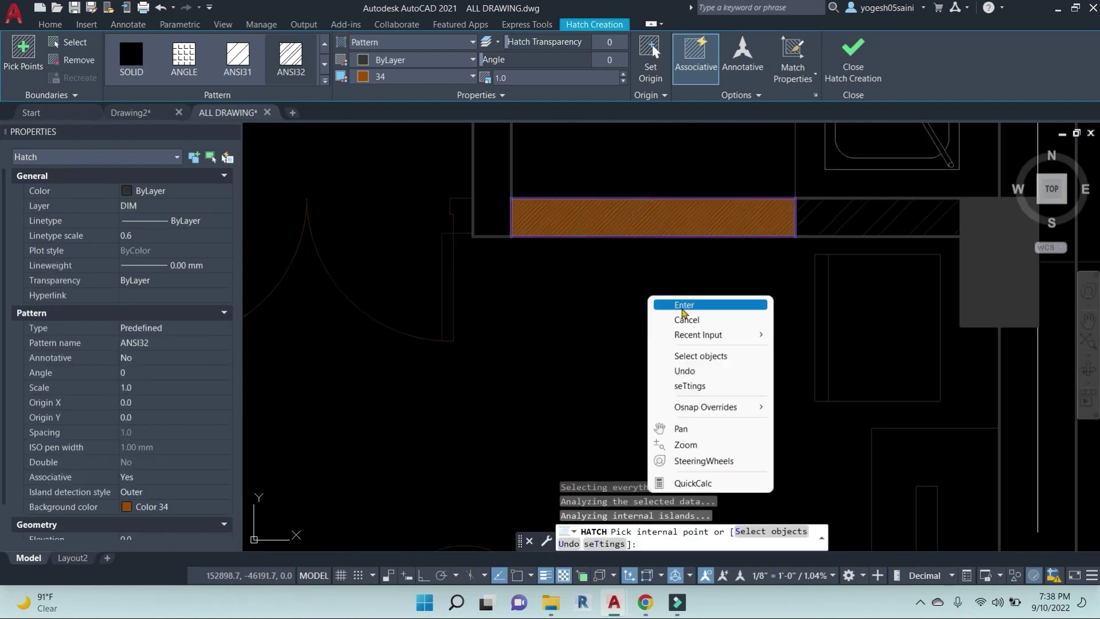
left_click(683, 304)
Change the hatch below the kitchen to pattern AR-CONC and set its background color to None.
scroll(642, 206, "up", 4)
left_click(643, 206)
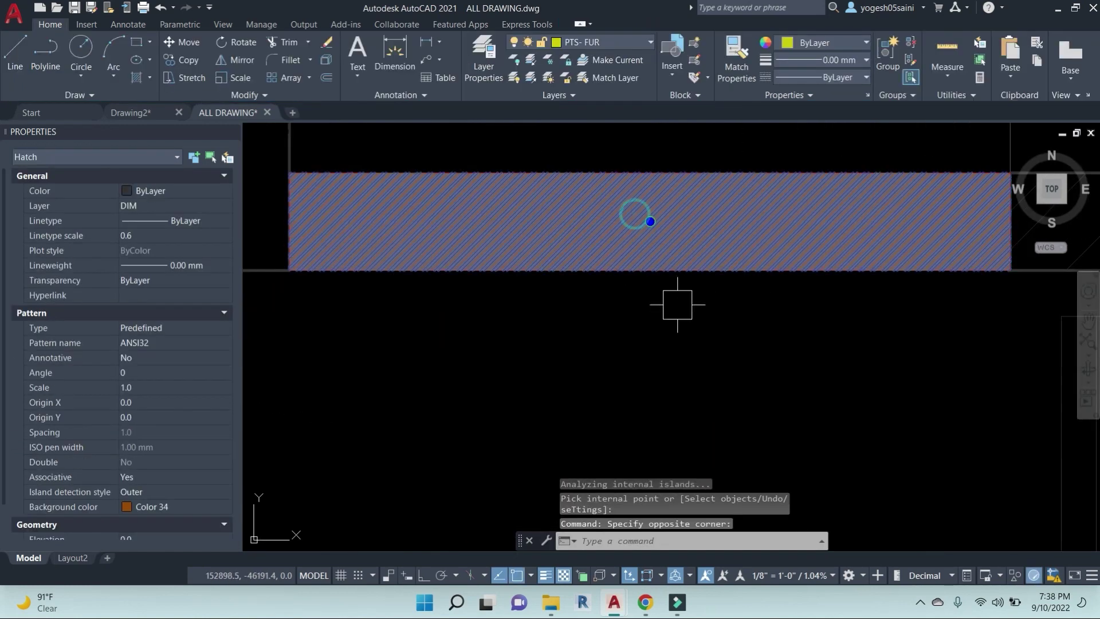
left_click(323, 81)
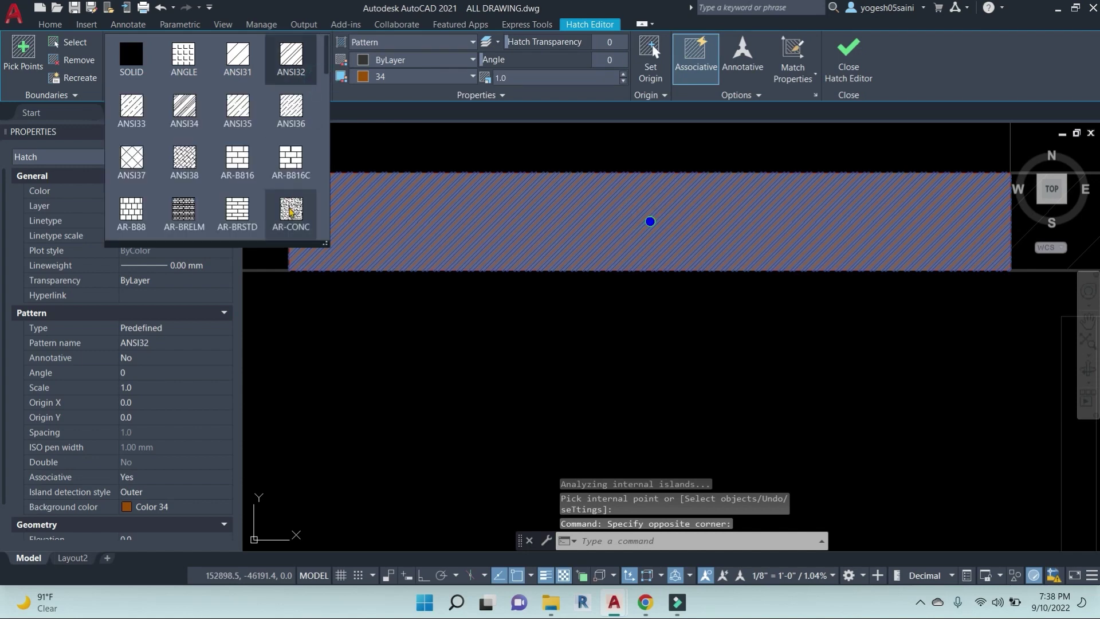
scroll(291, 212, "down", 1)
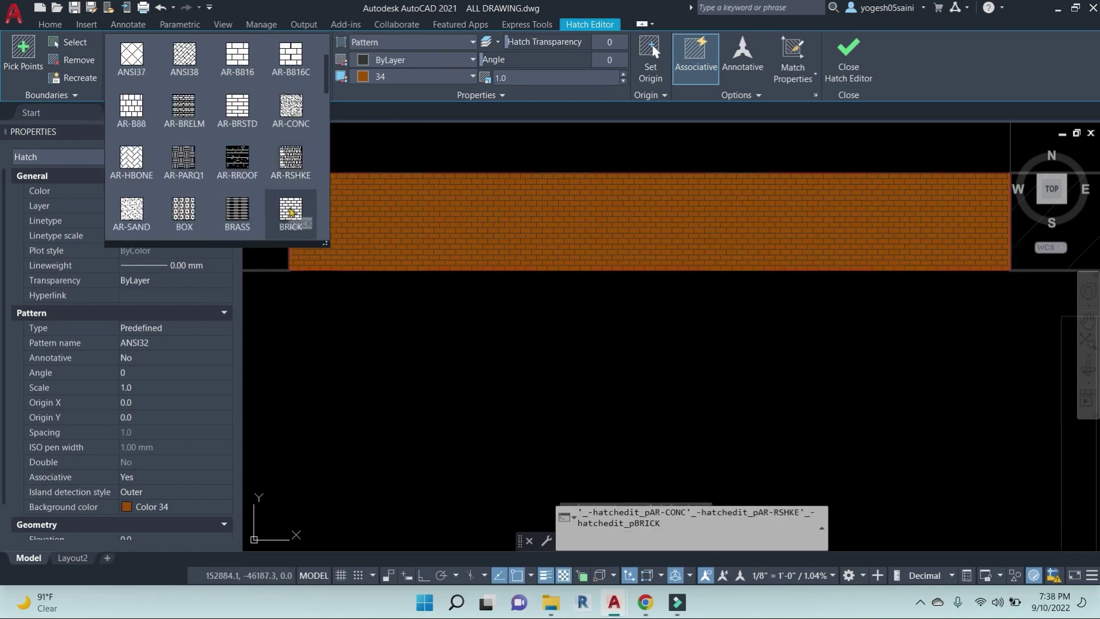
left_click(291, 105)
left_click(435, 77)
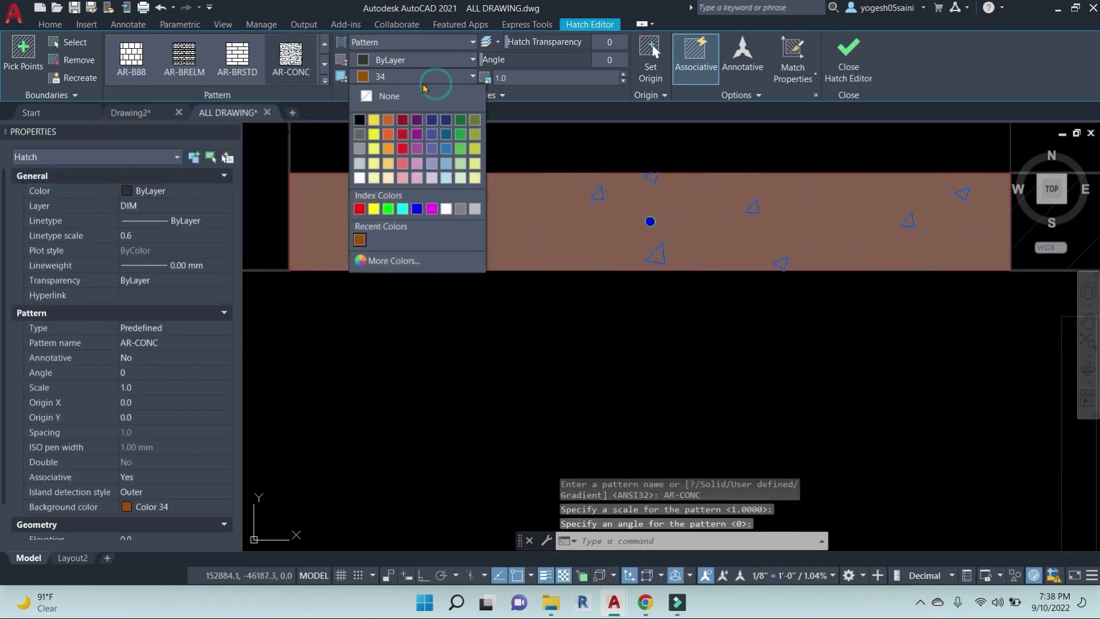
left_click(395, 101)
key("Escape")
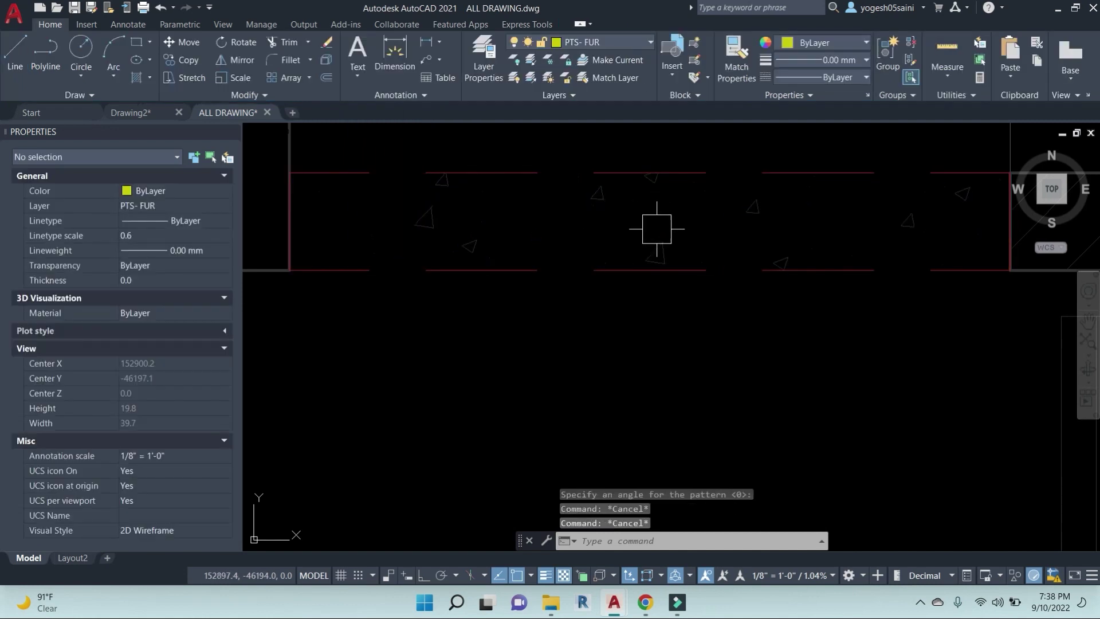
Set the AR-CONC hatch's scale to 0.5, change its hatch color to red and deselect it.
left_click(658, 233)
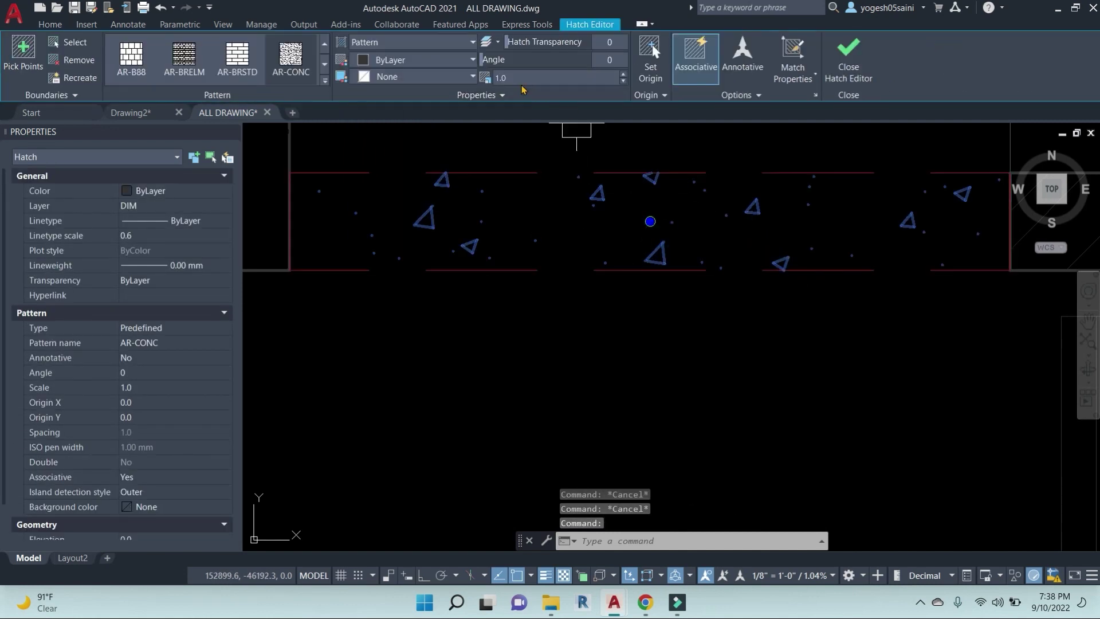
type(".5")
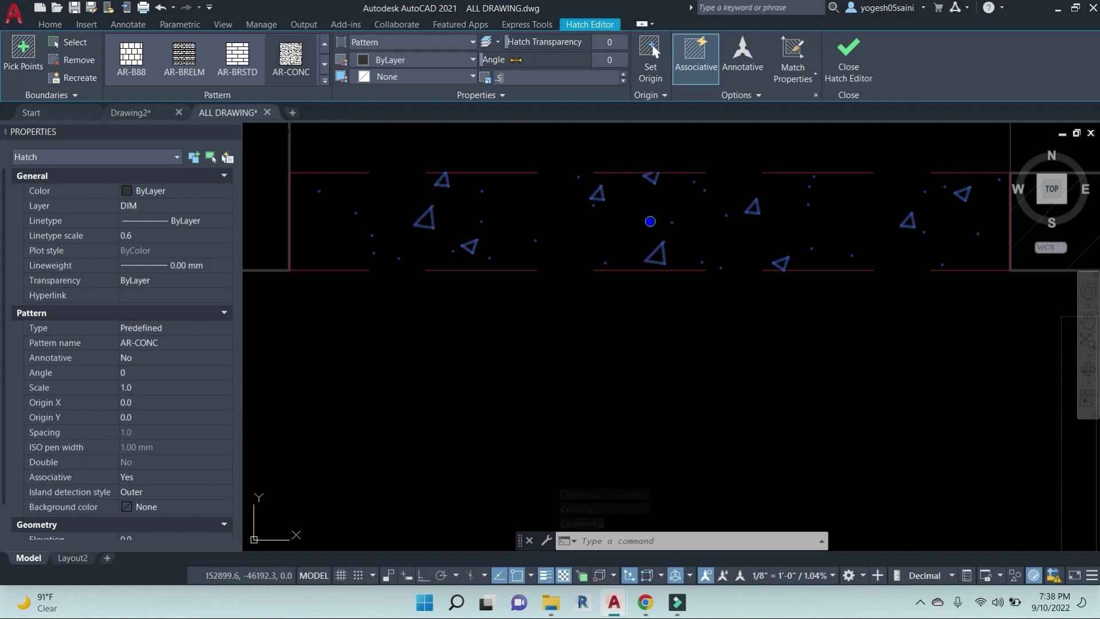
key("Return")
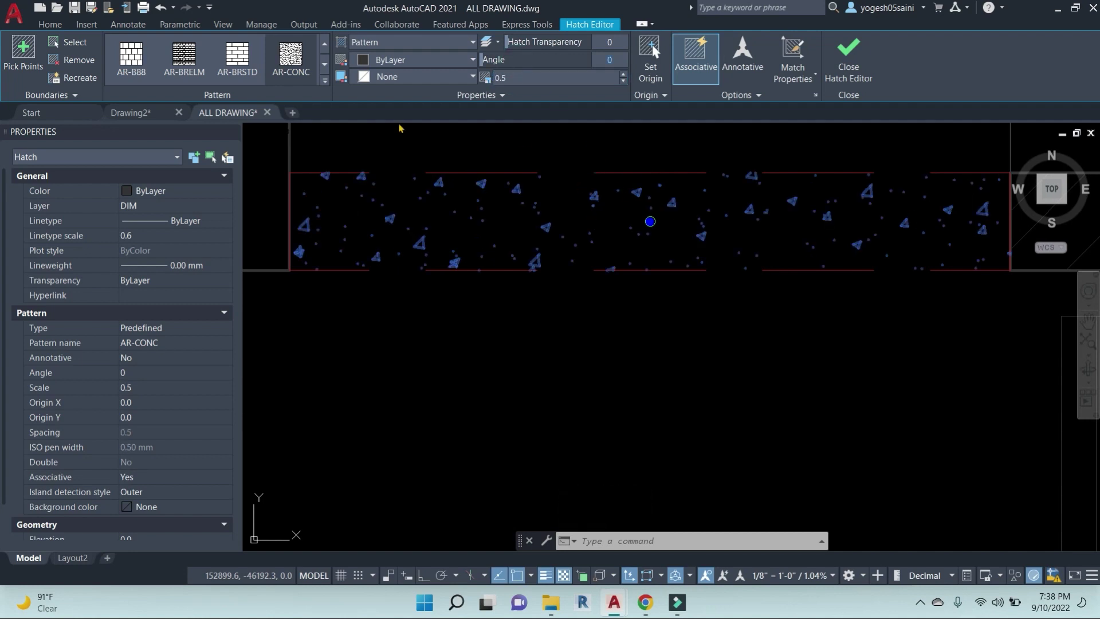
left_click(447, 59)
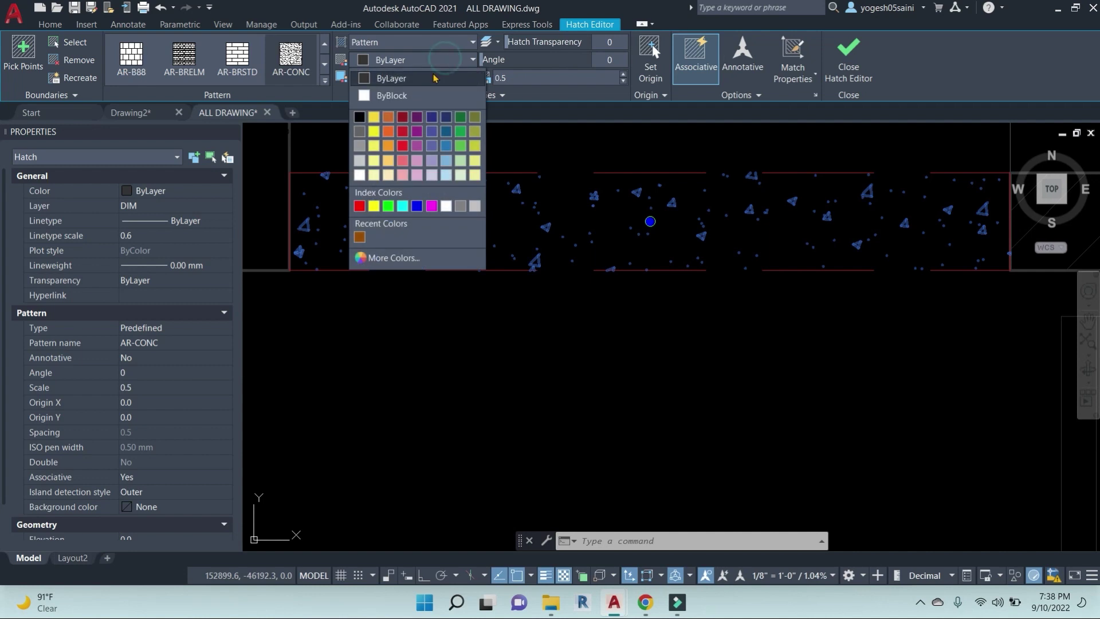
left_click(417, 117)
key("Escape")
key("Escape")
Erase the red dimensions along the staircase side of the first floor plan.
scroll(657, 302, "down", 2)
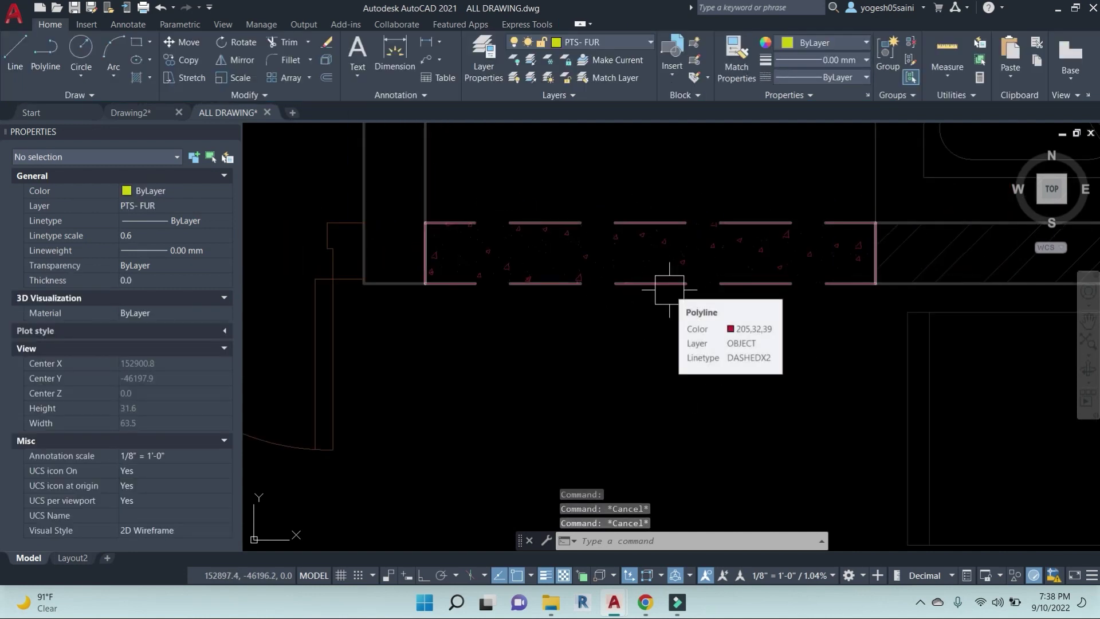
scroll(543, 269, "down", 2)
scroll(543, 269, "down", 4)
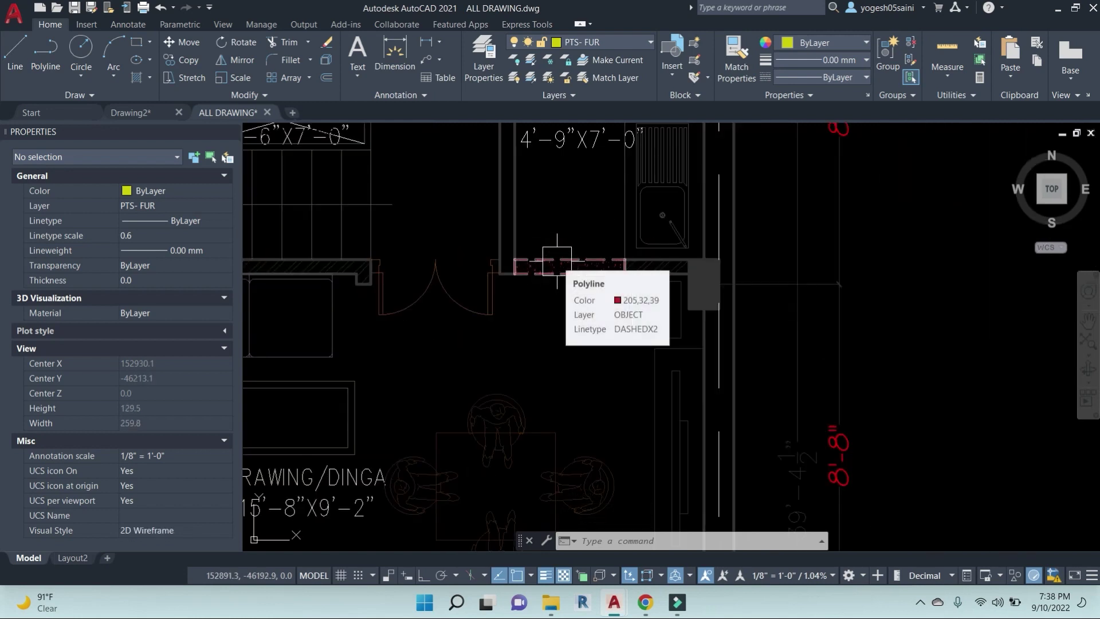
scroll(557, 261, "down", 4)
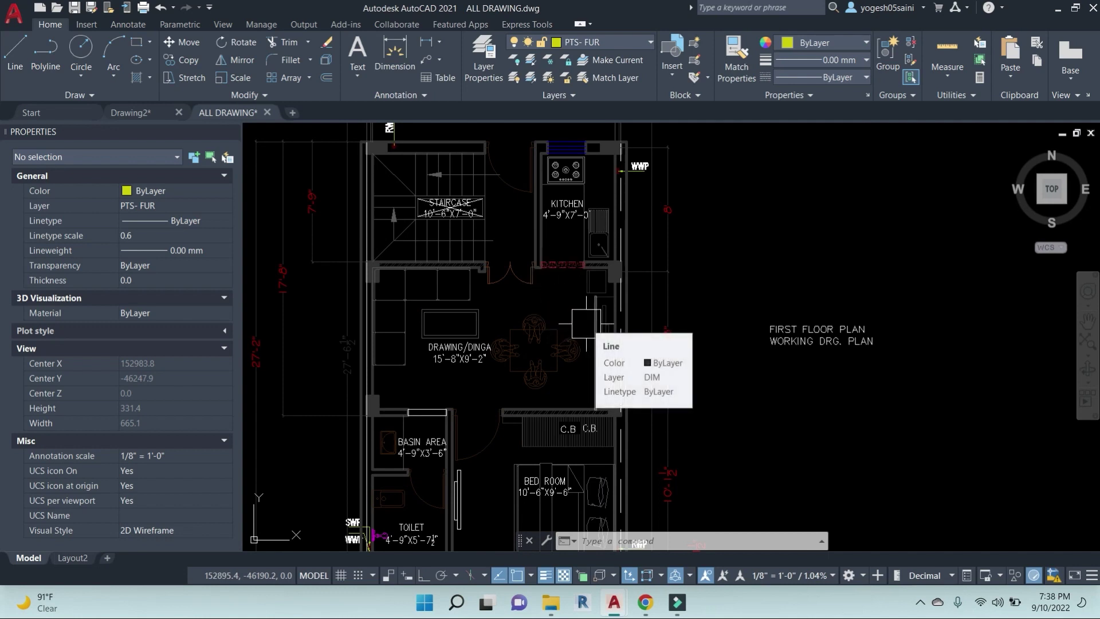
scroll(516, 315, "down", 2)
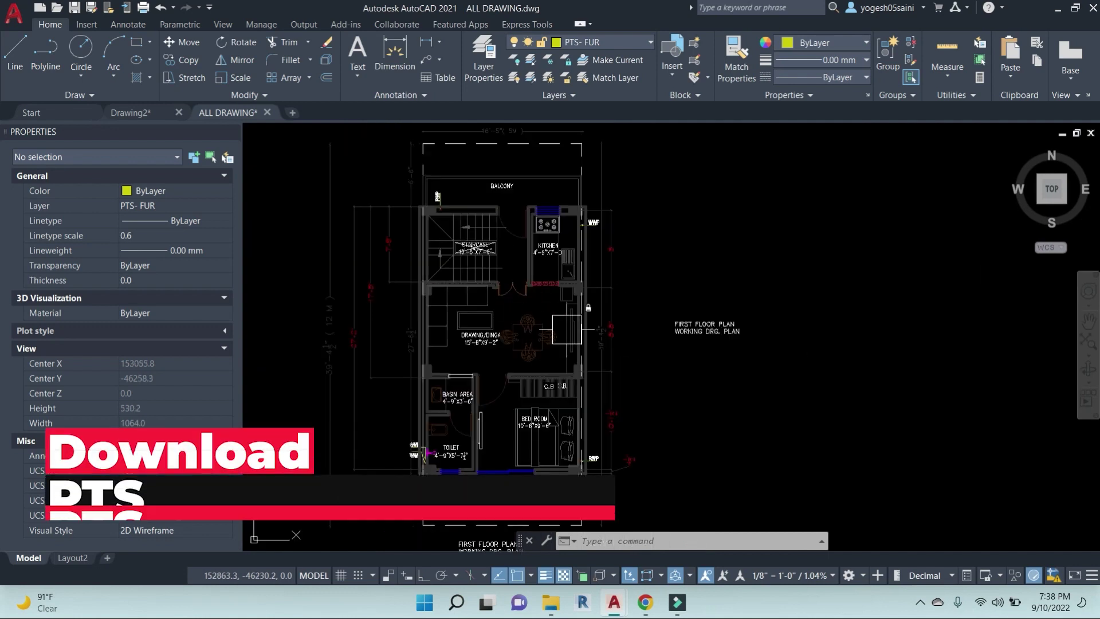
middle_click_drag(617, 356, 693, 300)
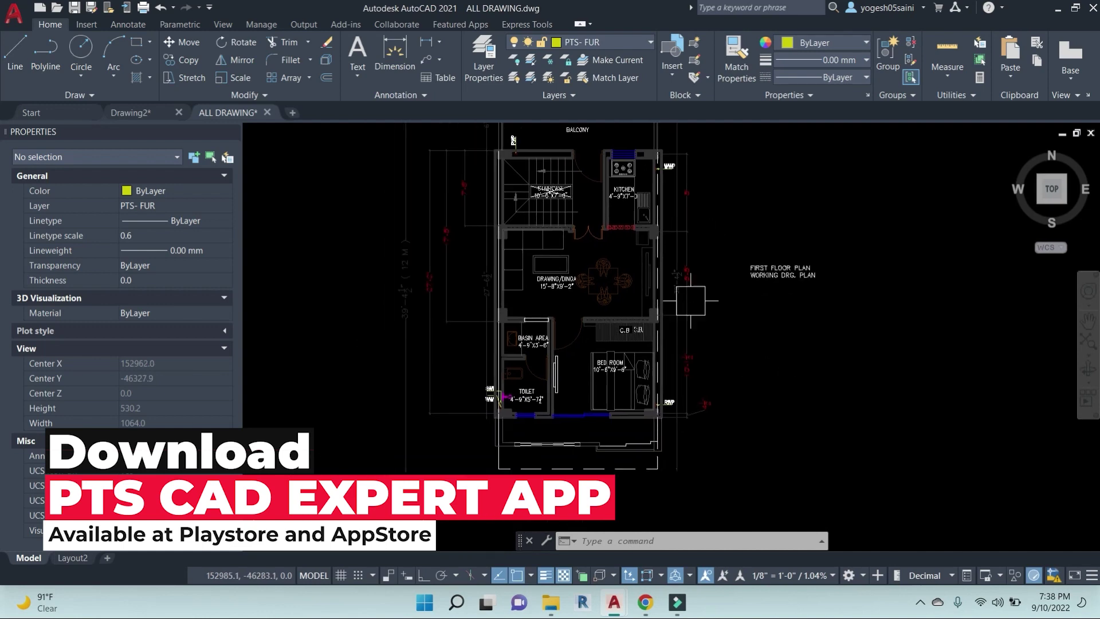
key("Escape")
middle_click_drag(714, 352, 710, 388)
left_click(487, 486)
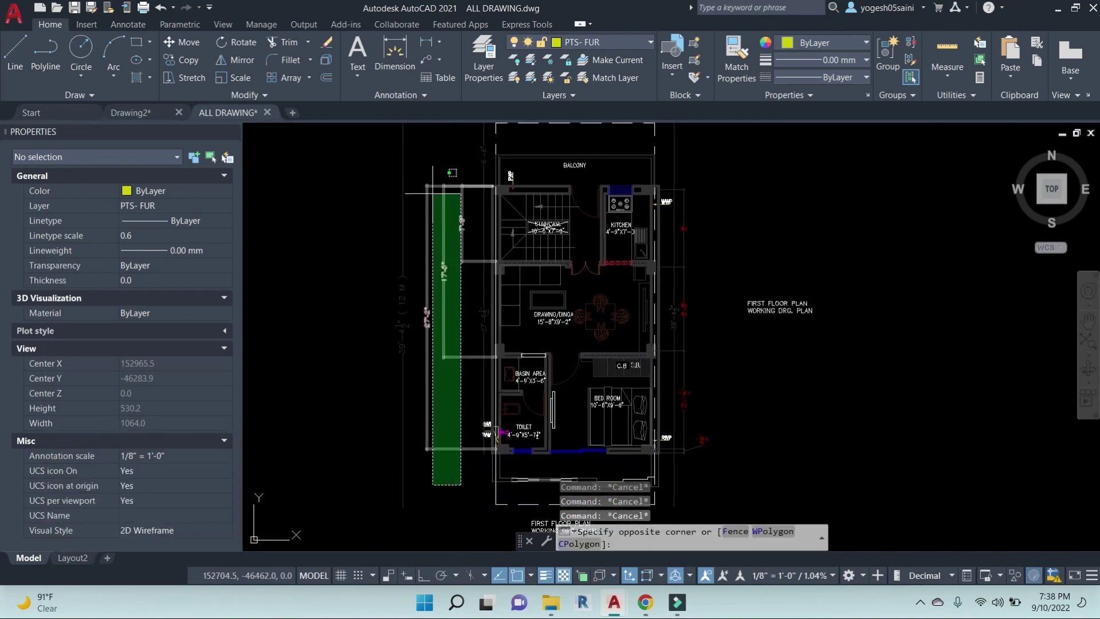
left_click(403, 153)
type("e")
key("Return")
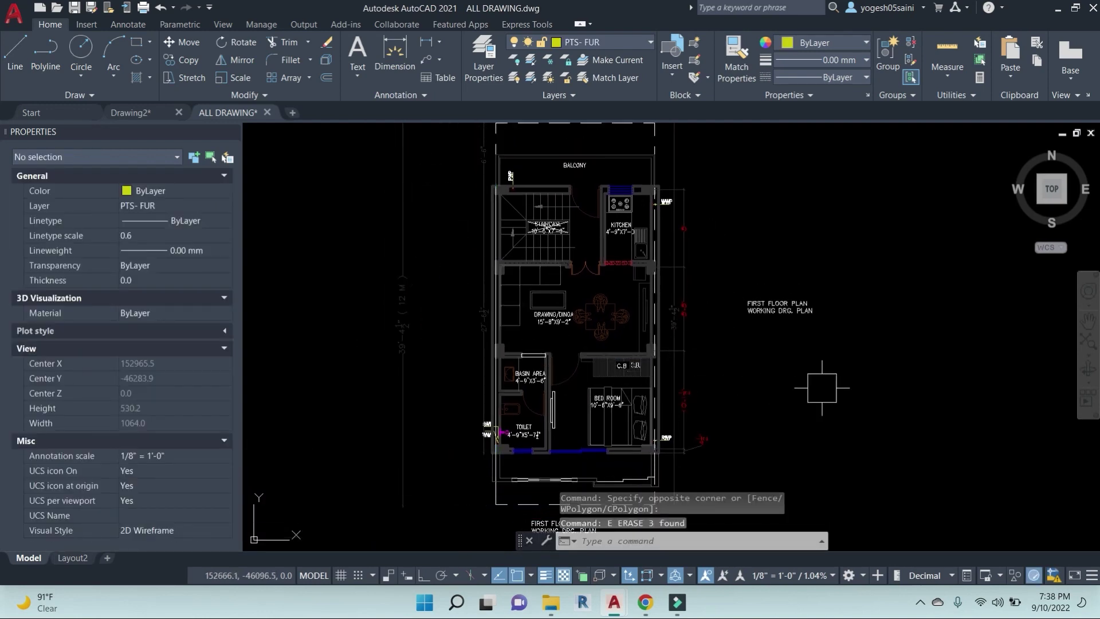
Erase the red dimensions along the kitchen and bedroom side of the first floor plan.
middle_click_drag(759, 392, 730, 383)
left_click(714, 446)
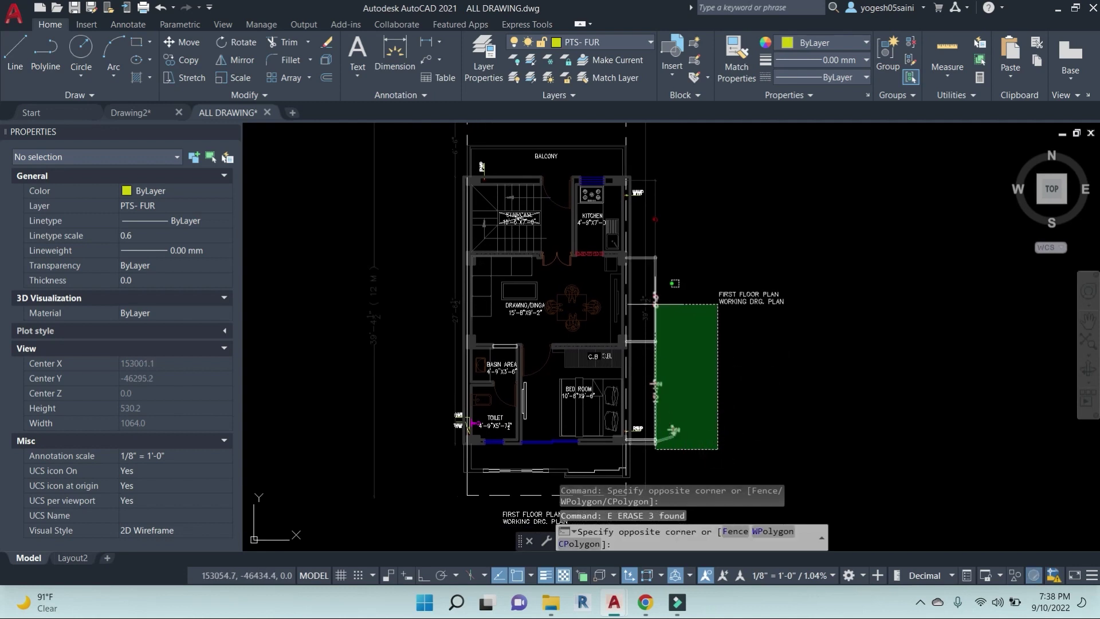
left_click(624, 253)
left_click(691, 248)
left_click(651, 174)
type("e")
key("Return")
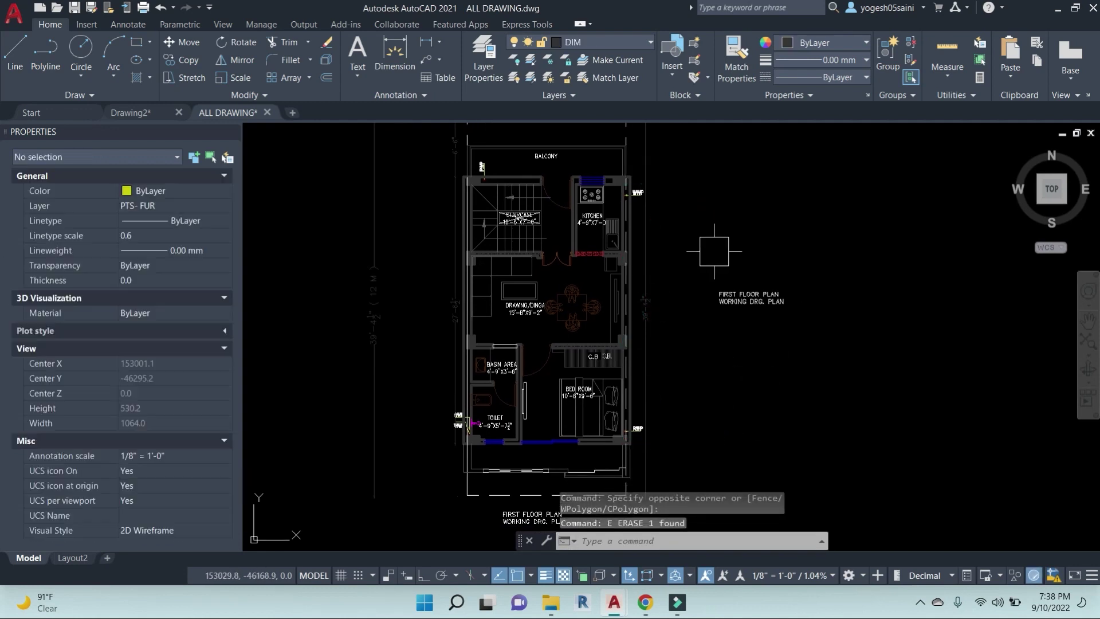
scroll(716, 254, "down", 4)
middle_click_drag(735, 277, 694, 291)
key("Escape")
key("Escape")
key("Escape")
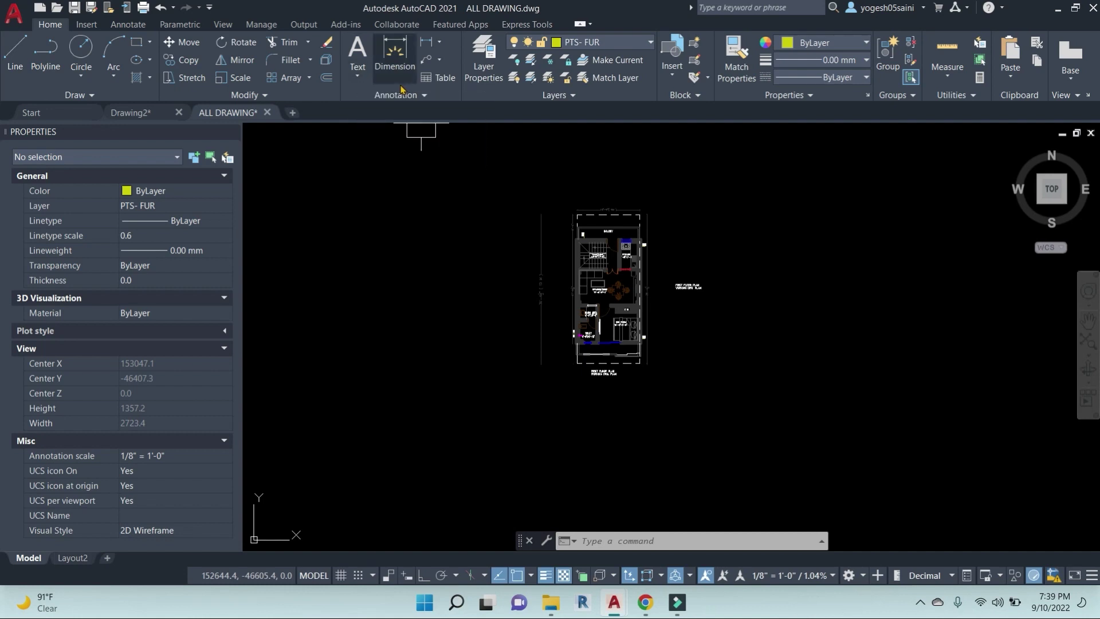
Add multiline text reading PROJECTION ABOVE on two lines inside the dashed outline above the balcony.
scroll(637, 258, "up", 10)
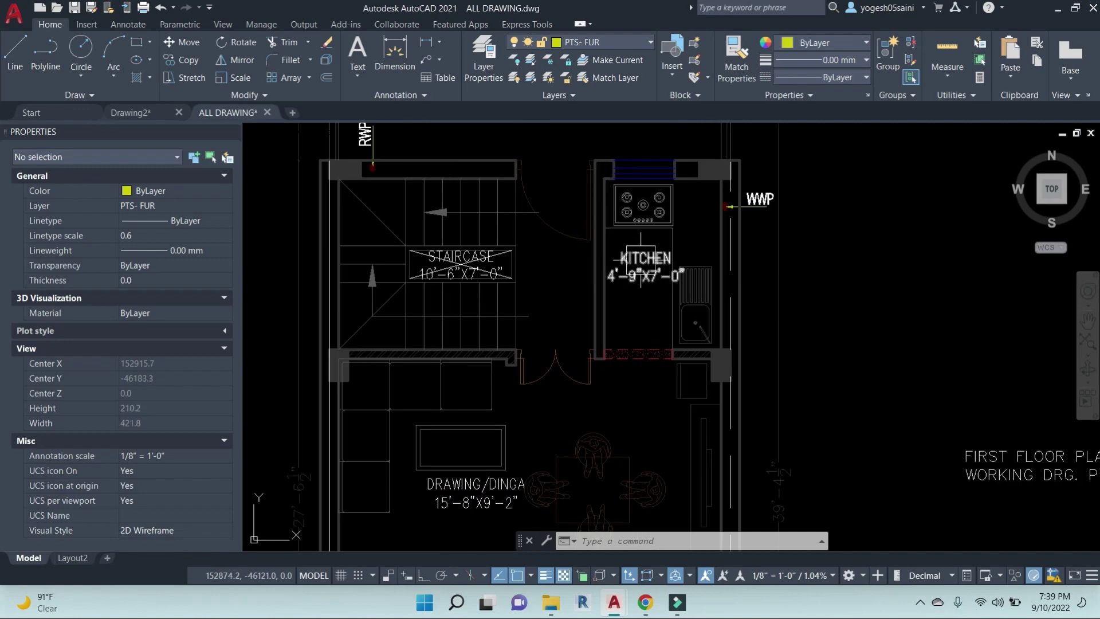
left_click(637, 257)
scroll(637, 258, "down", 8)
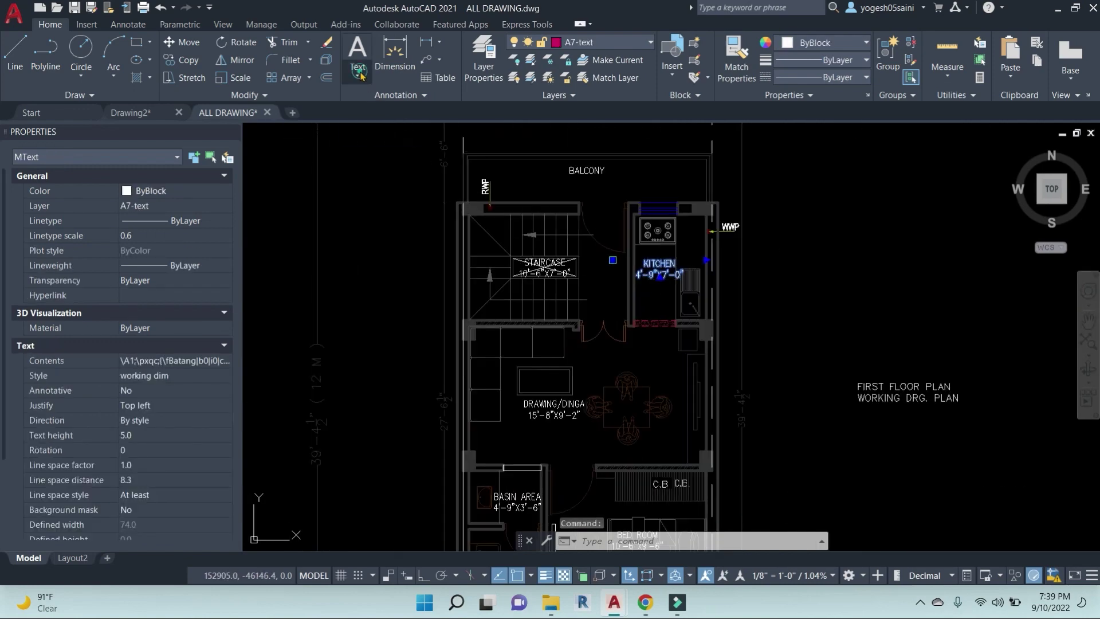
left_click(357, 73)
left_click(394, 102)
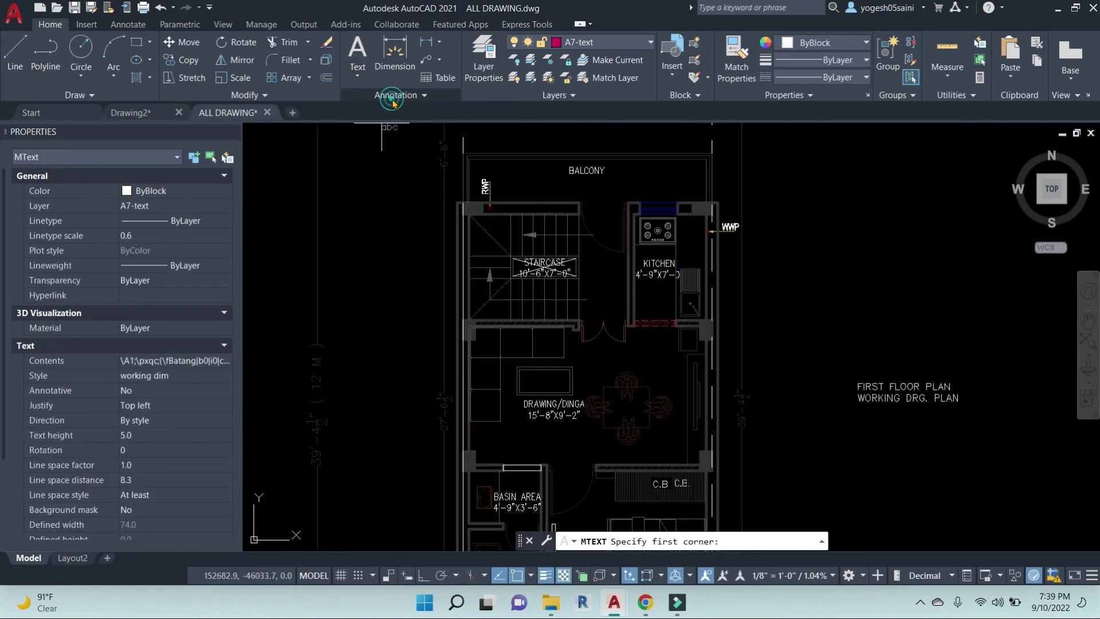
middle_click_drag(595, 156, 625, 332)
scroll(624, 332, "up", 4)
left_click(547, 265)
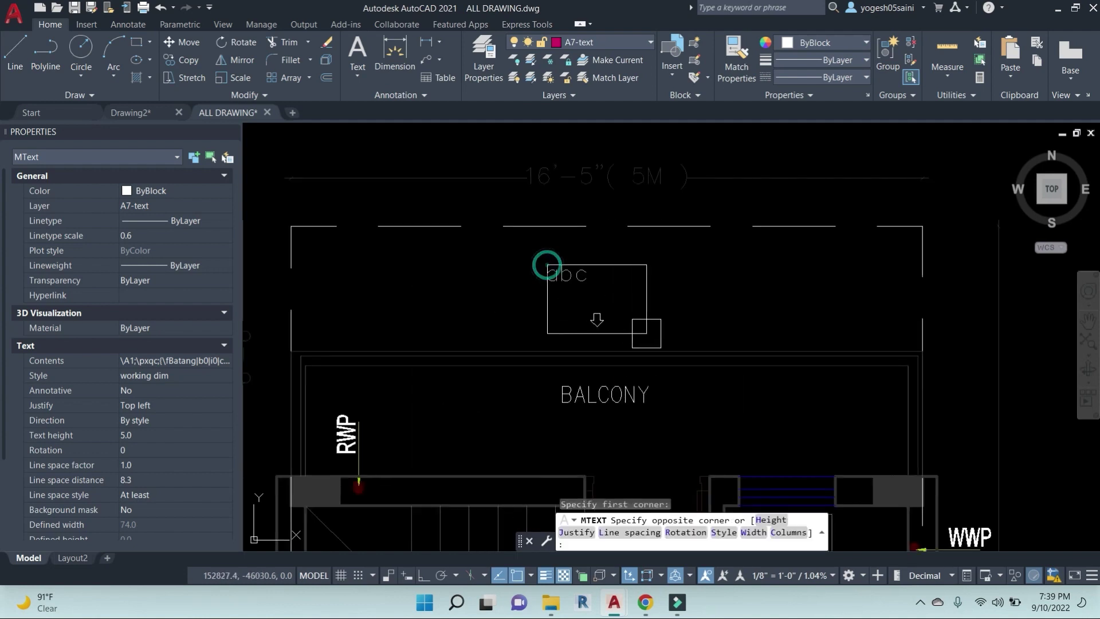
left_click(725, 331)
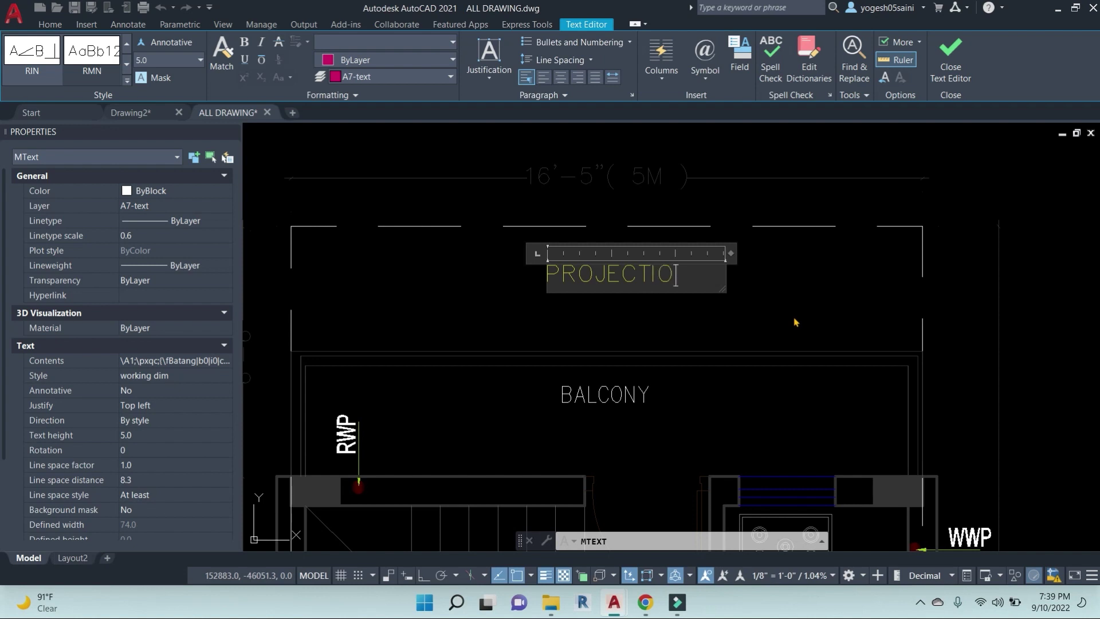
key("Return")
type("ABOVE")
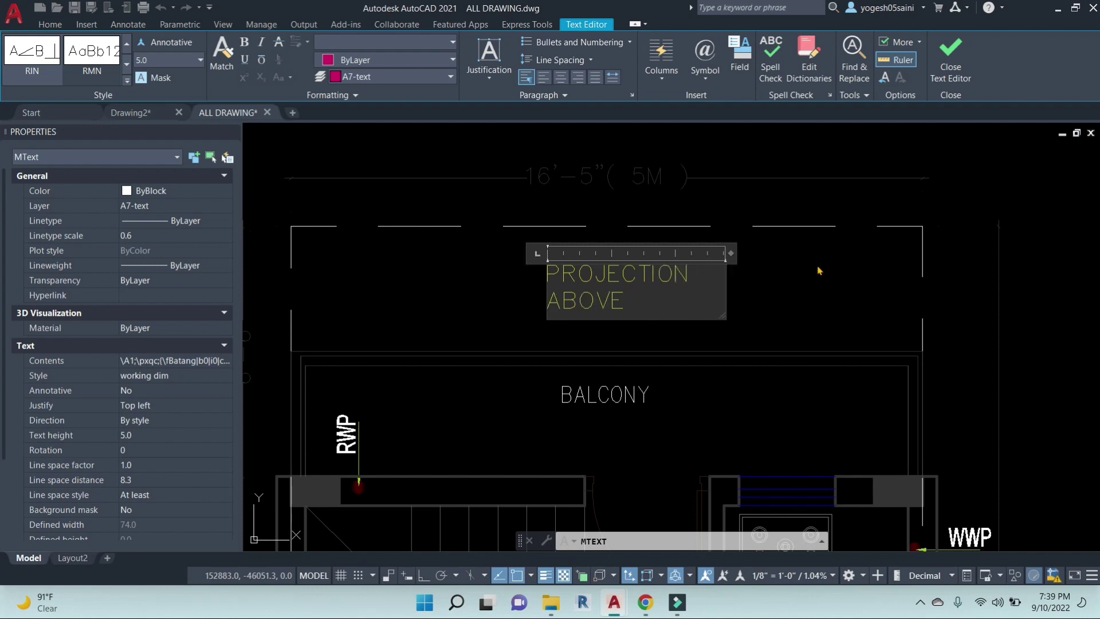
key("Escape")
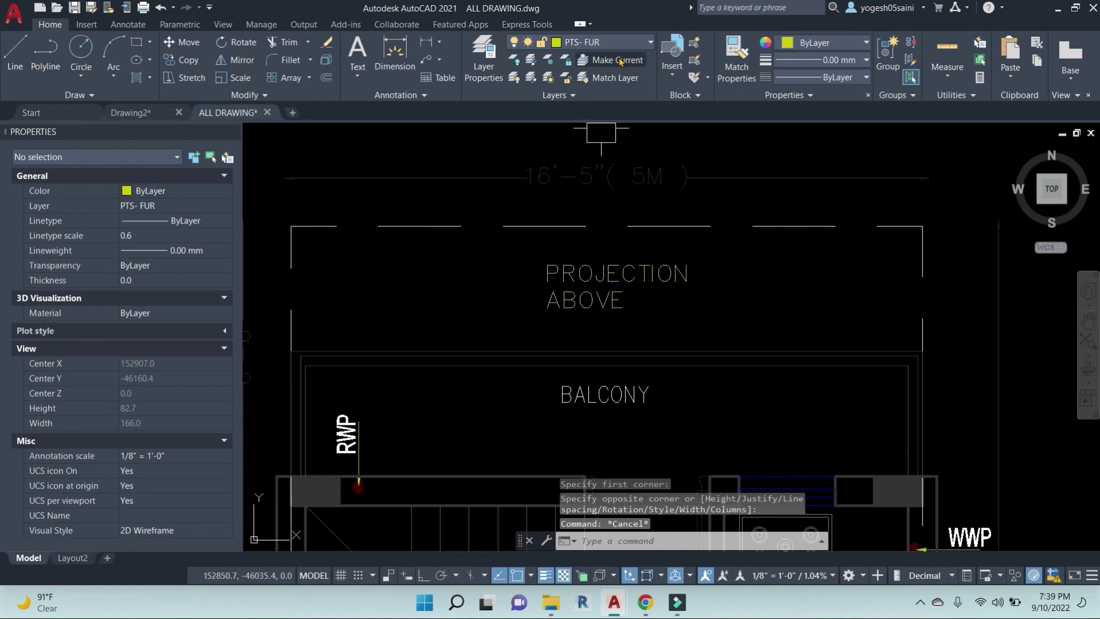
Move the PROJECTION ABOVE text to layer A7-text and deselect it.
left_click(607, 272)
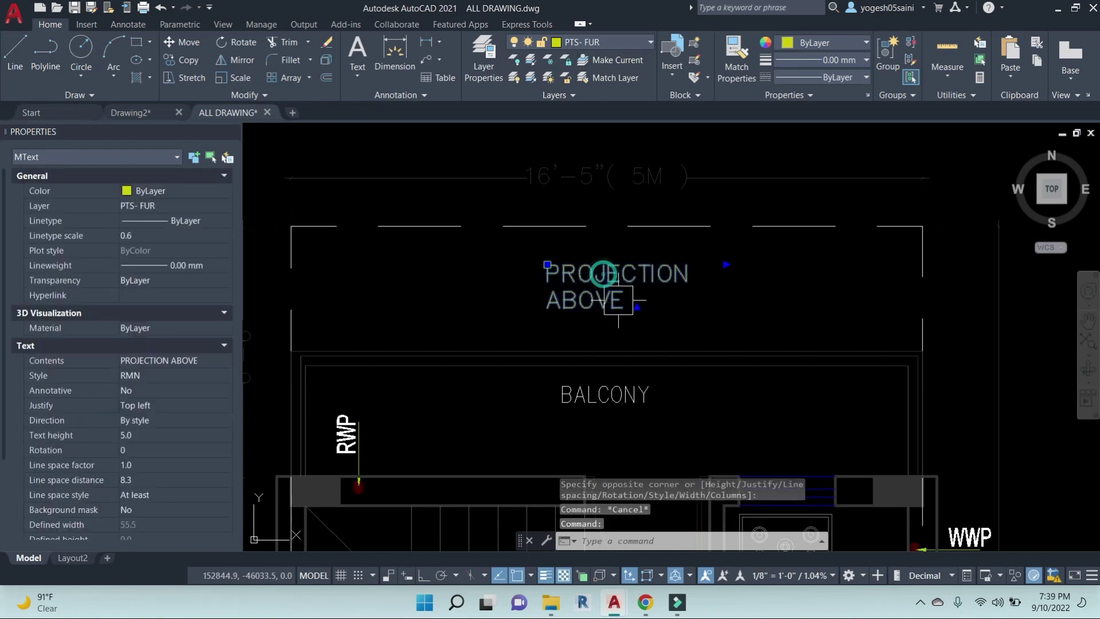
left_click(644, 44)
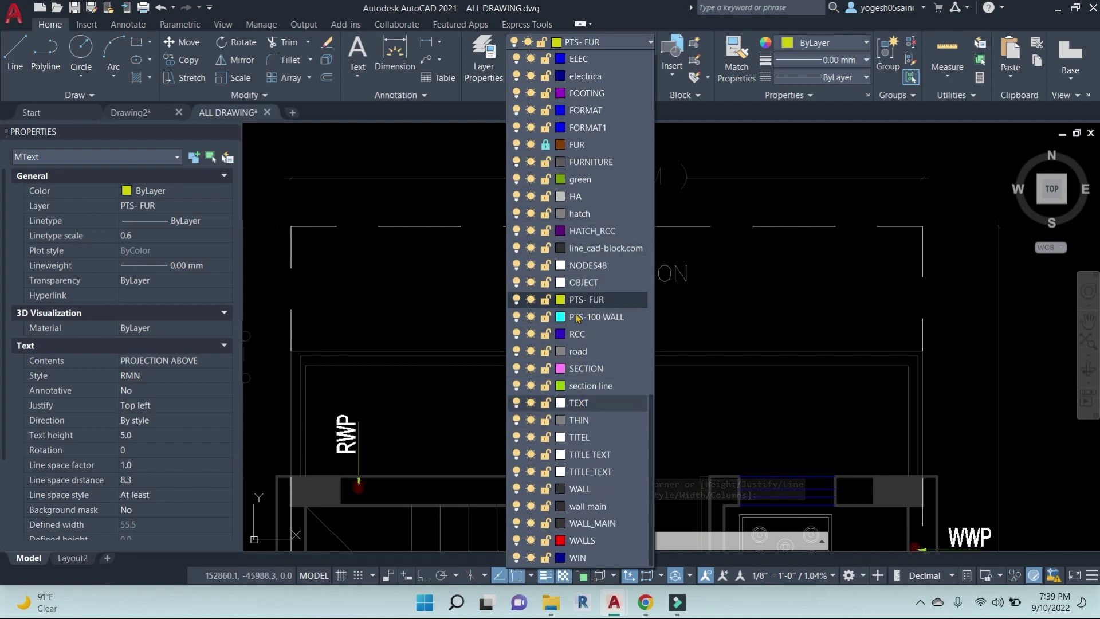
scroll(585, 144, "up", 10)
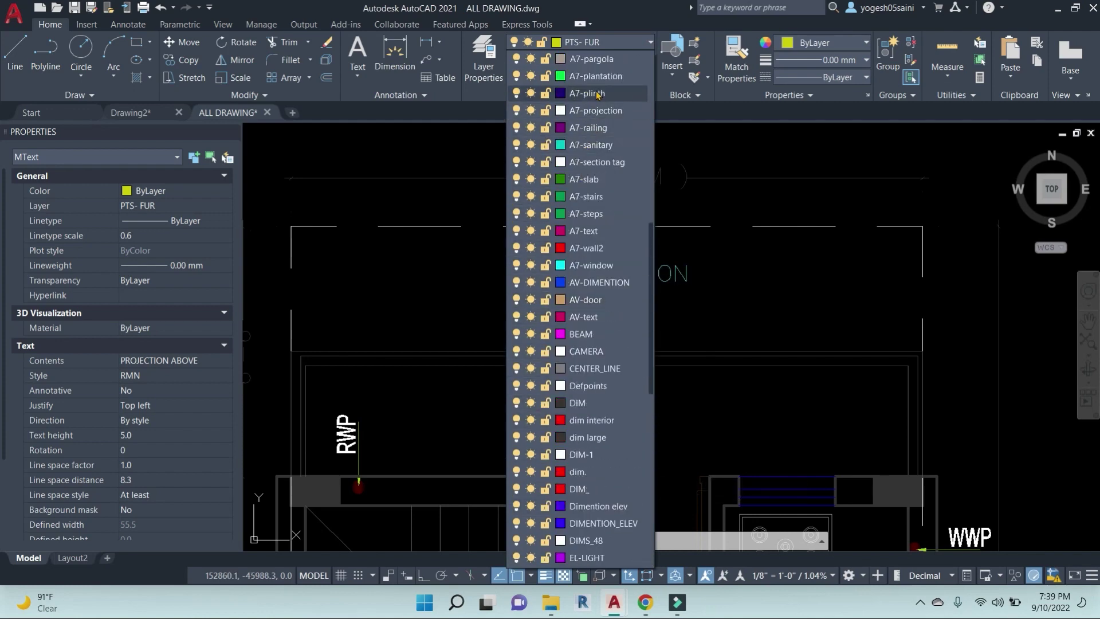
left_click(582, 231)
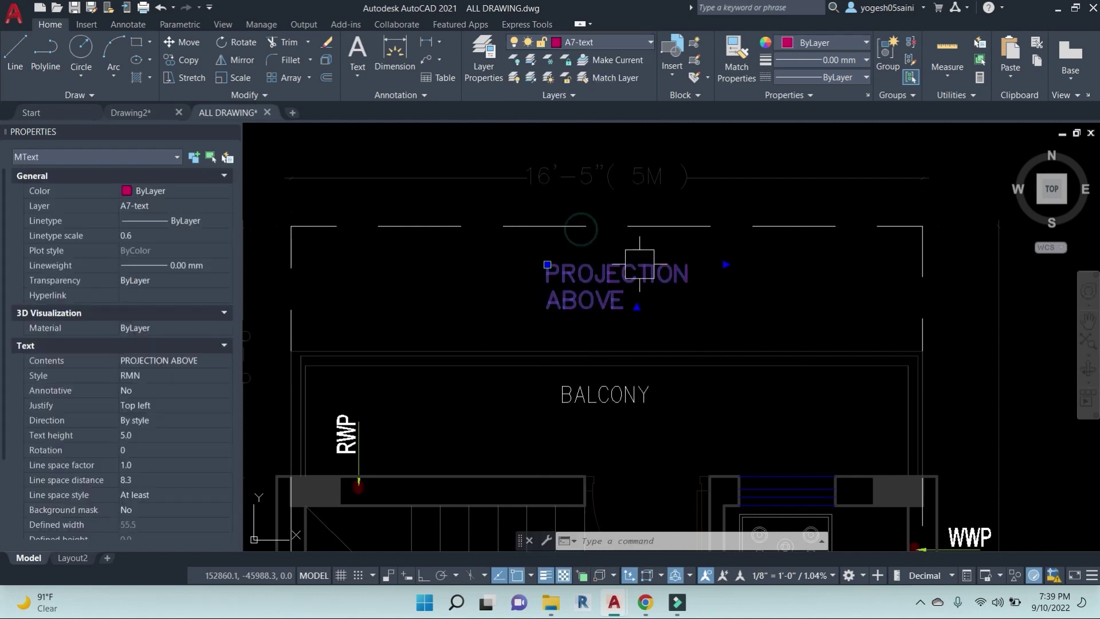
key("Escape")
key("Escape")
Examine the colour choices and linetype scale of the PROJECTION ABOVE text without changing them.
middle_click_drag(651, 290, 616, 239)
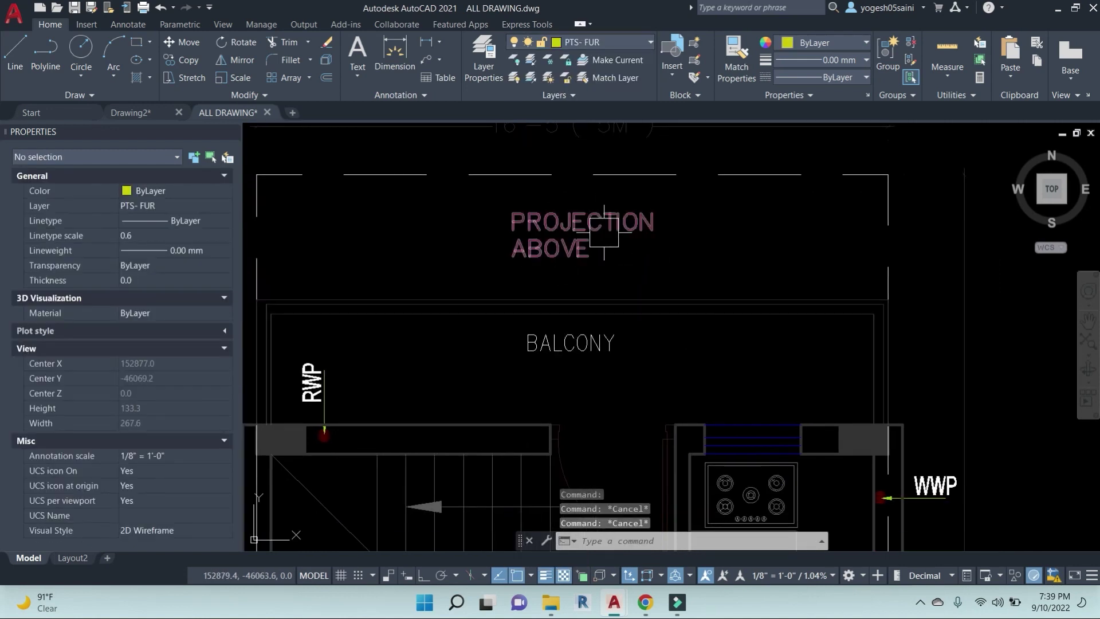
scroll(604, 232, "down", 2)
left_click(564, 227)
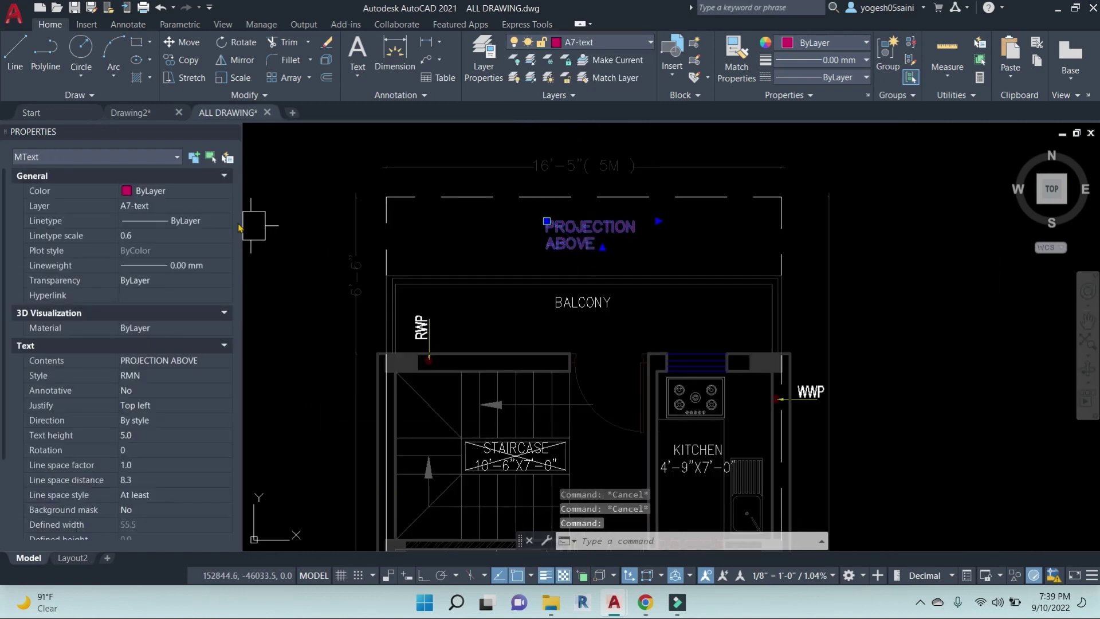
left_click(131, 194)
left_click(133, 197)
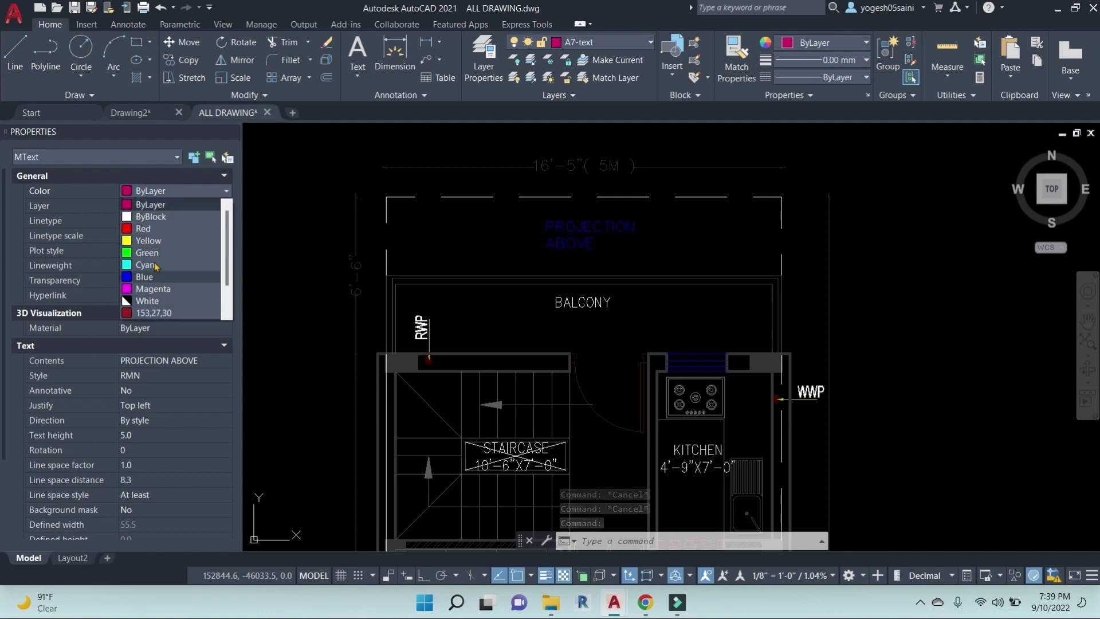
key("Escape")
left_click(162, 237)
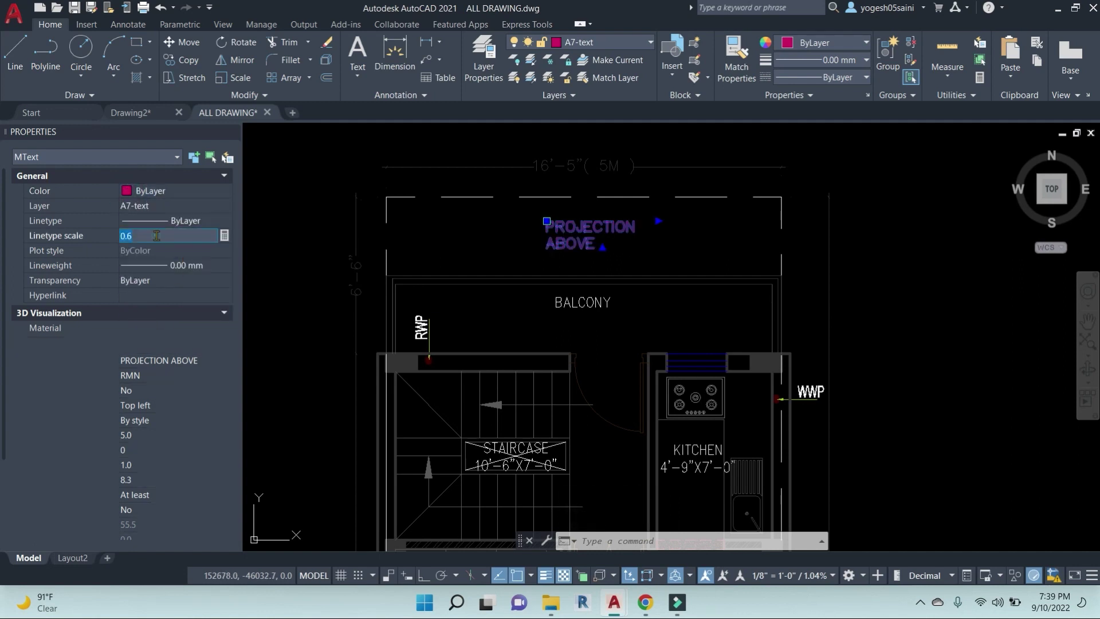
Try a text height of 110 on the PROJECTION ABOVE text, undo it and clear the selection.
left_click(167, 436)
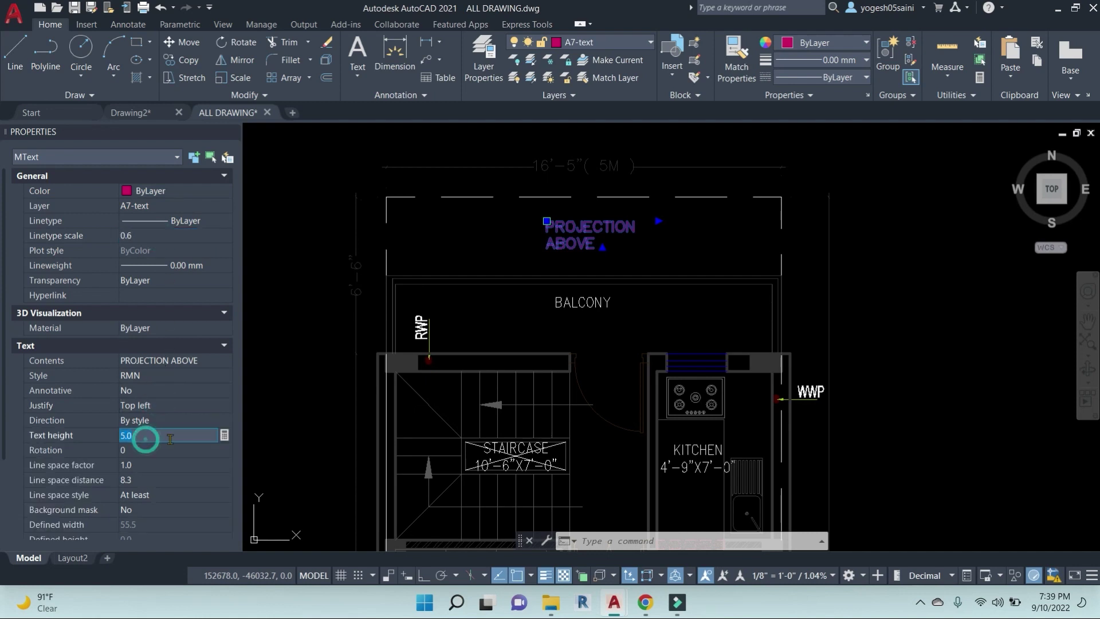
type("110")
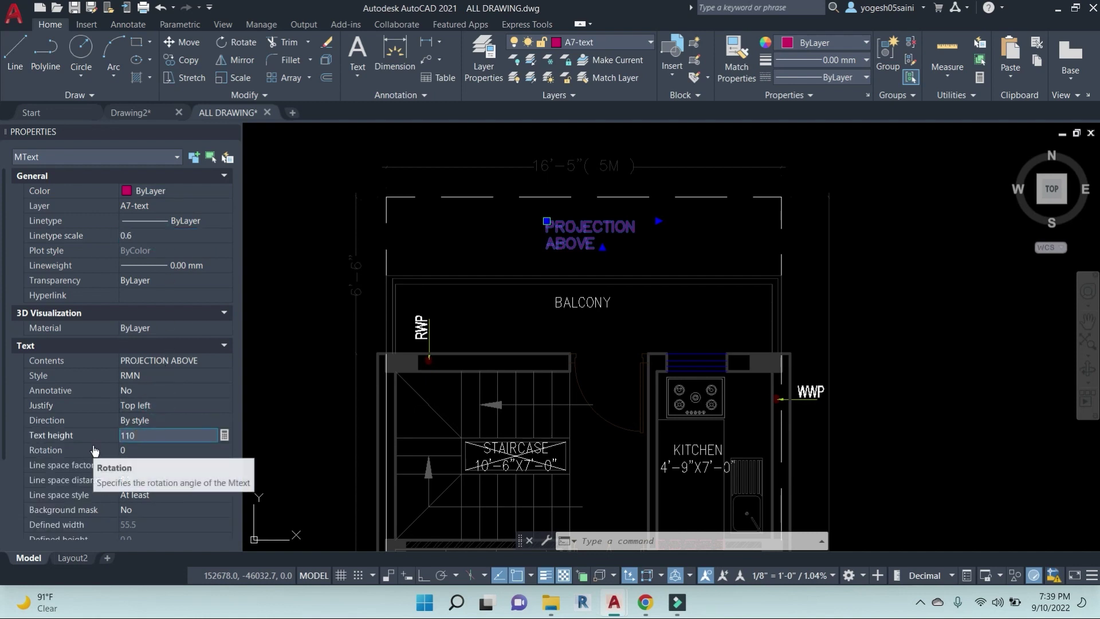
left_click(184, 405)
scroll(776, 301, "down", 5)
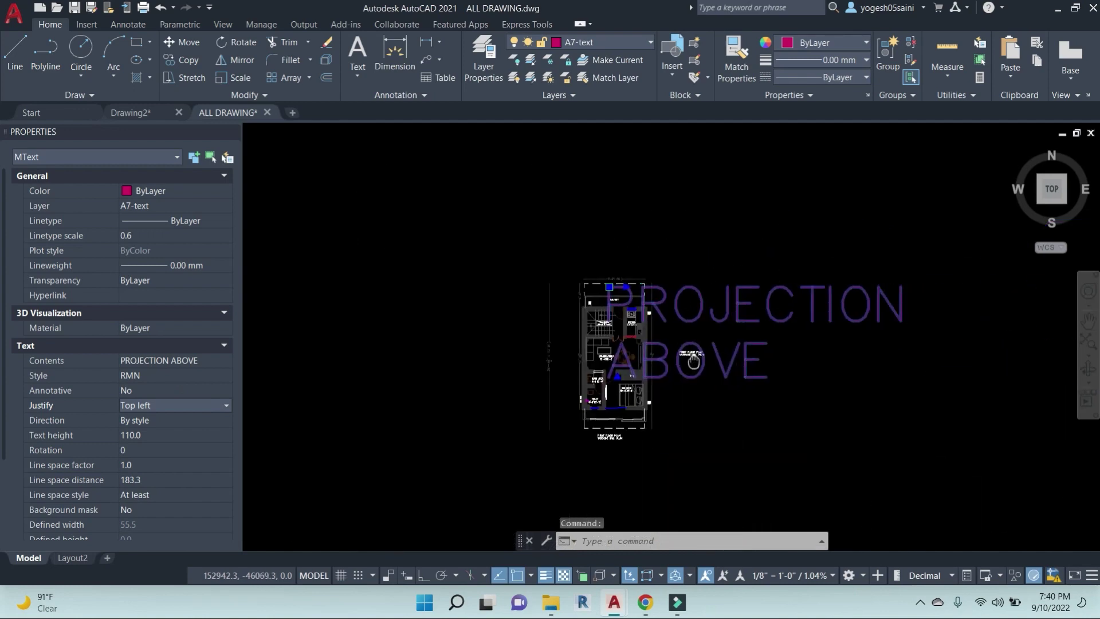
key("ctrl+z")
key("ctrl+z")
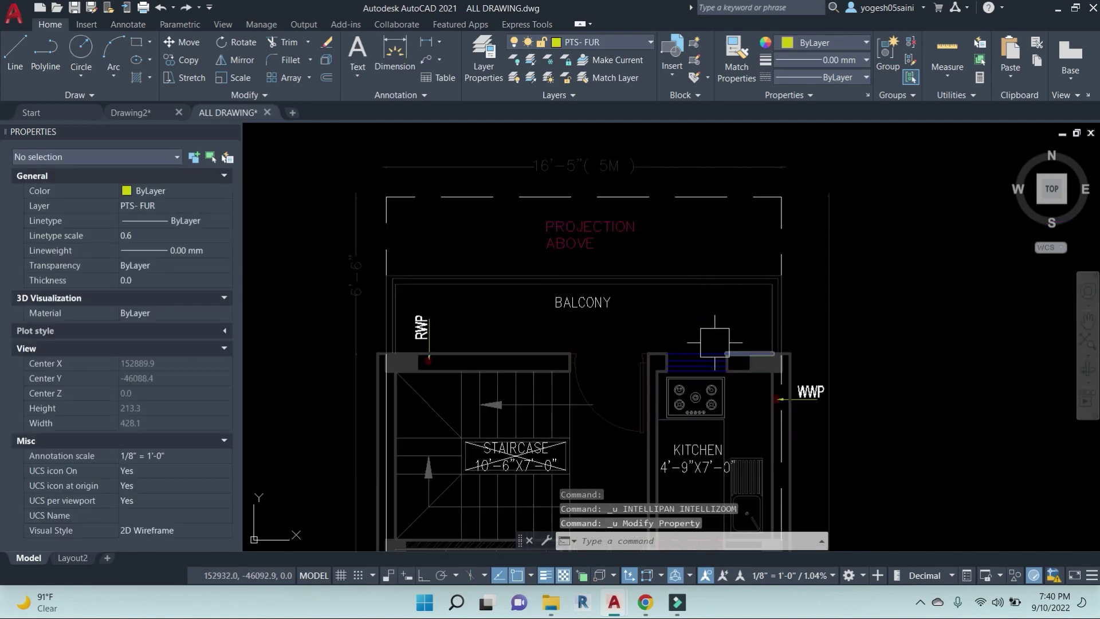
key("Escape")
key("Escape")
Erase the outermost overall vertical dimension on the staircase side of the first floor plan.
scroll(666, 367, "down", 6)
middle_click_drag(666, 367, 678, 361)
key("Escape")
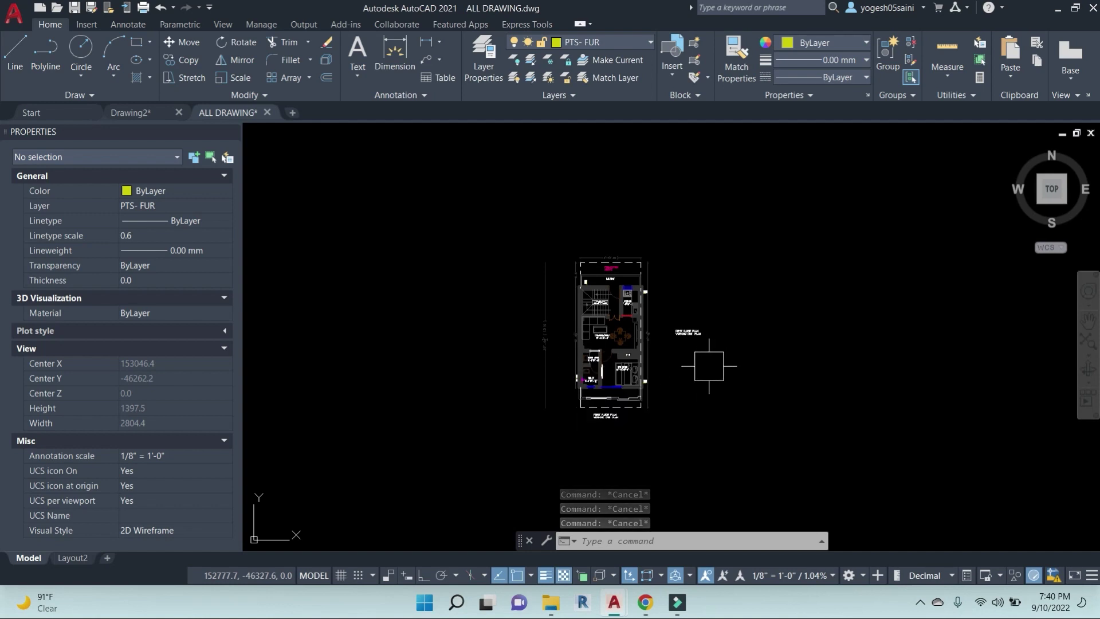
left_click(544, 289)
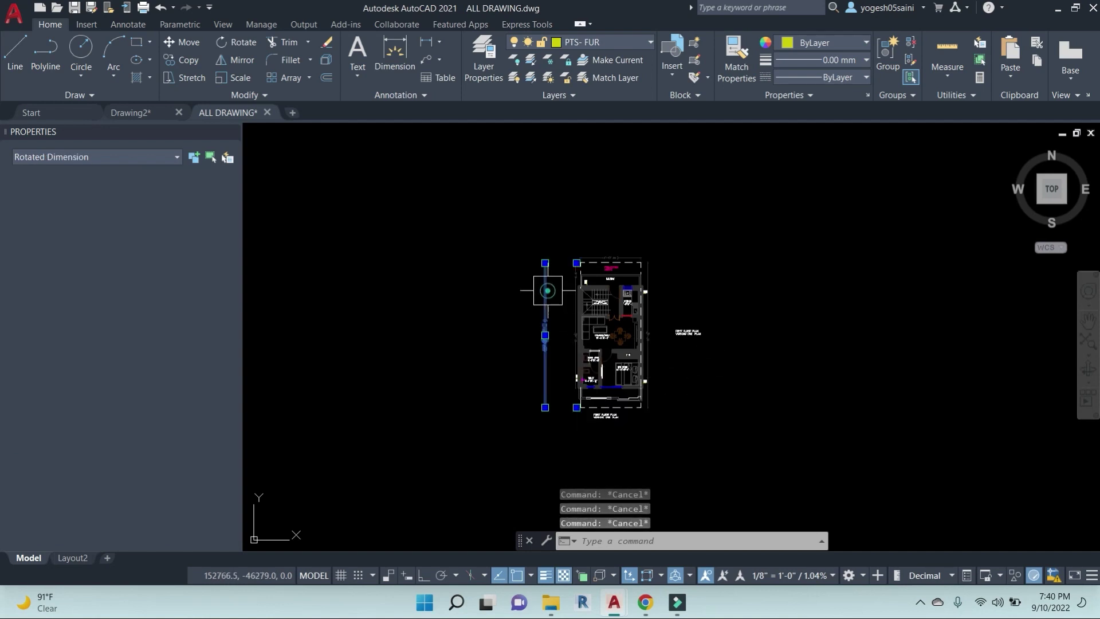
key("Delete")
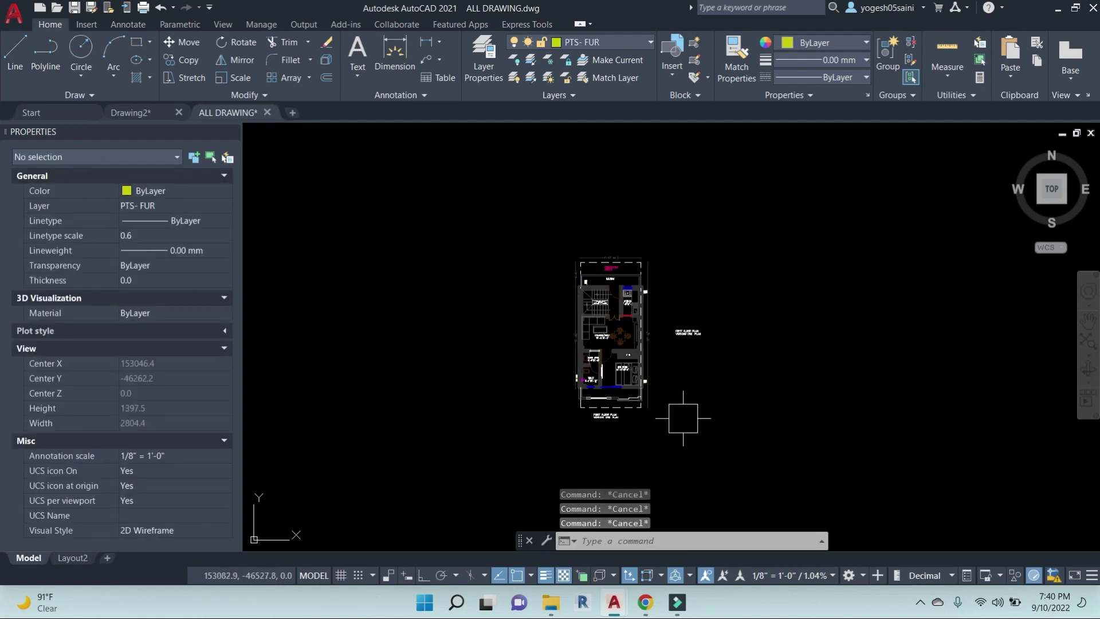
Draw a rectangular frame around the whole first floor plan, enclosing its dimensions and the title beneath it.
type("E")
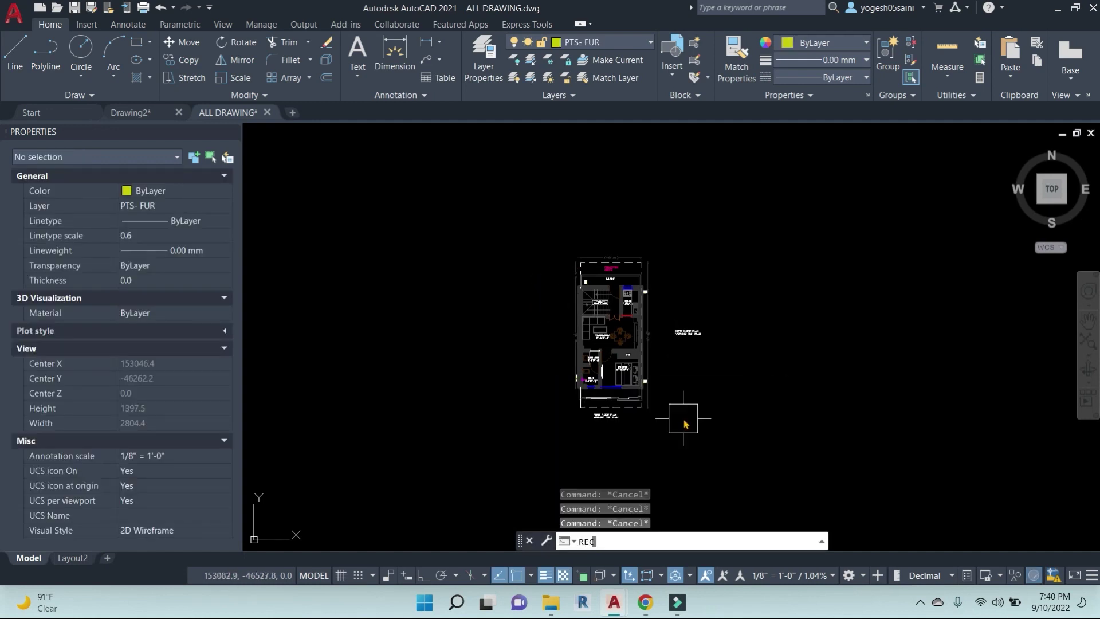
type("C")
key("Return")
scroll(678, 421, "up", 2)
left_click(654, 428)
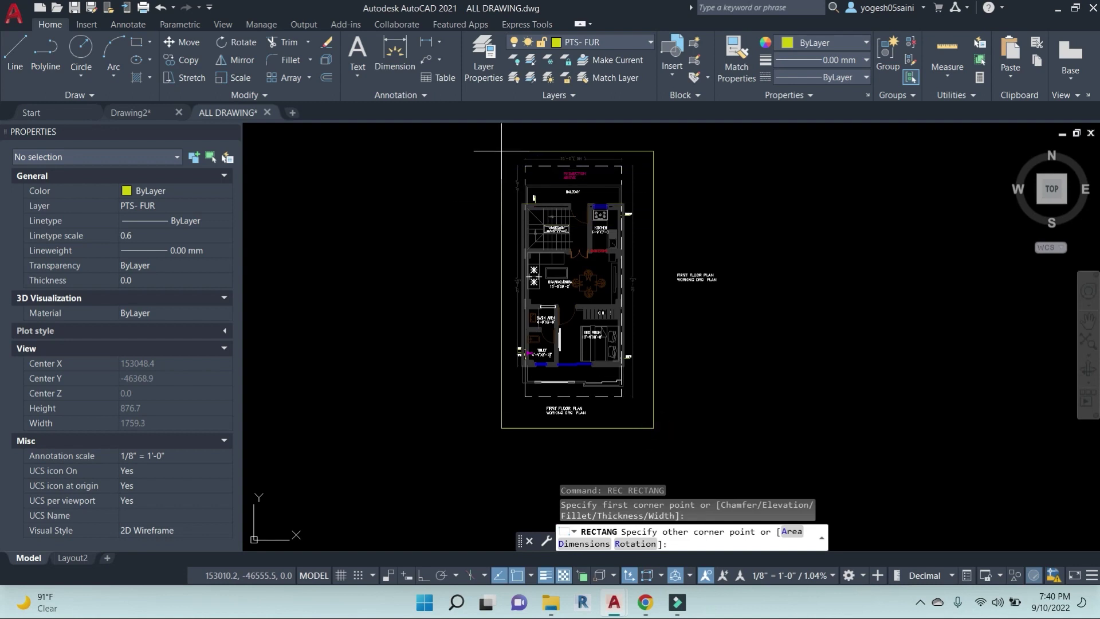
key("Escape")
key("Escape")
middle_click_drag(743, 384, 766, 389)
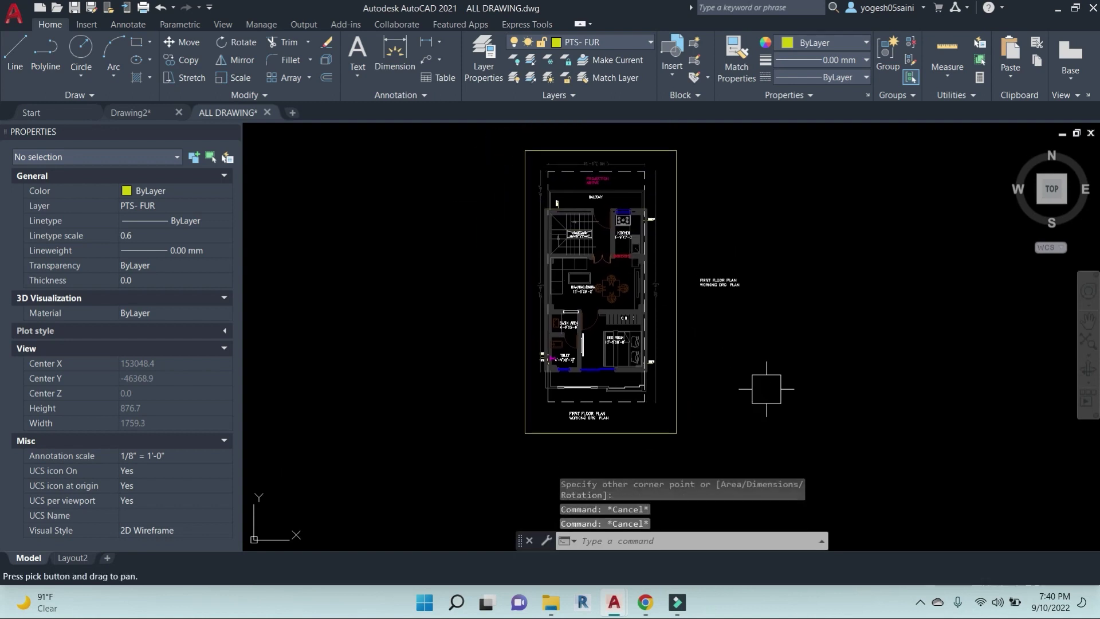
key("Escape")
key("ctrl+p")
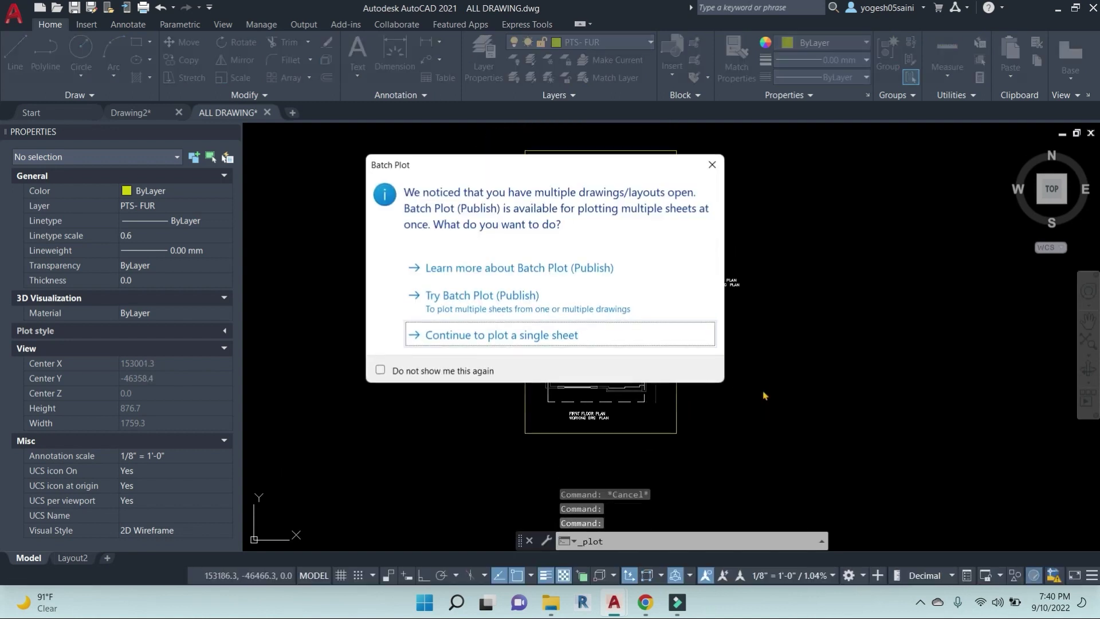
left_click(713, 165)
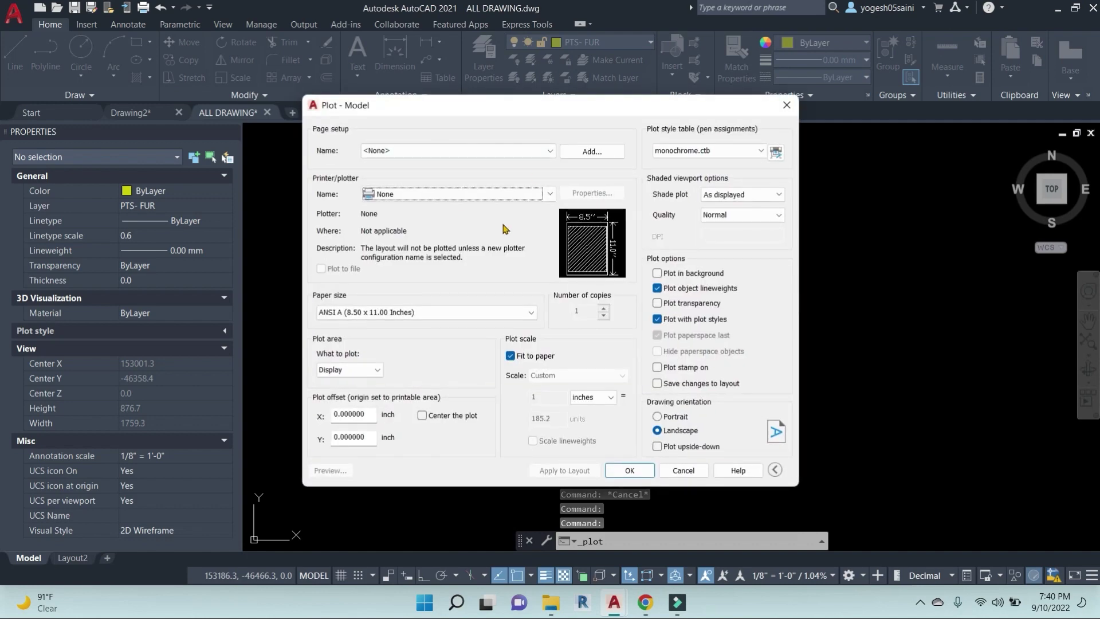
key("Escape")
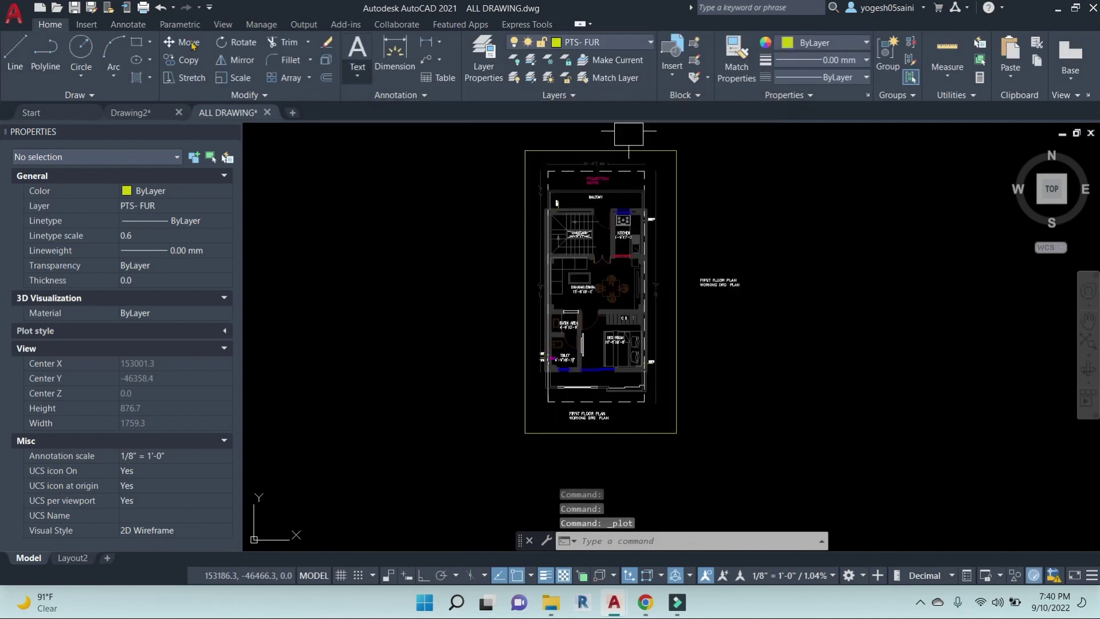
left_click(14, 13)
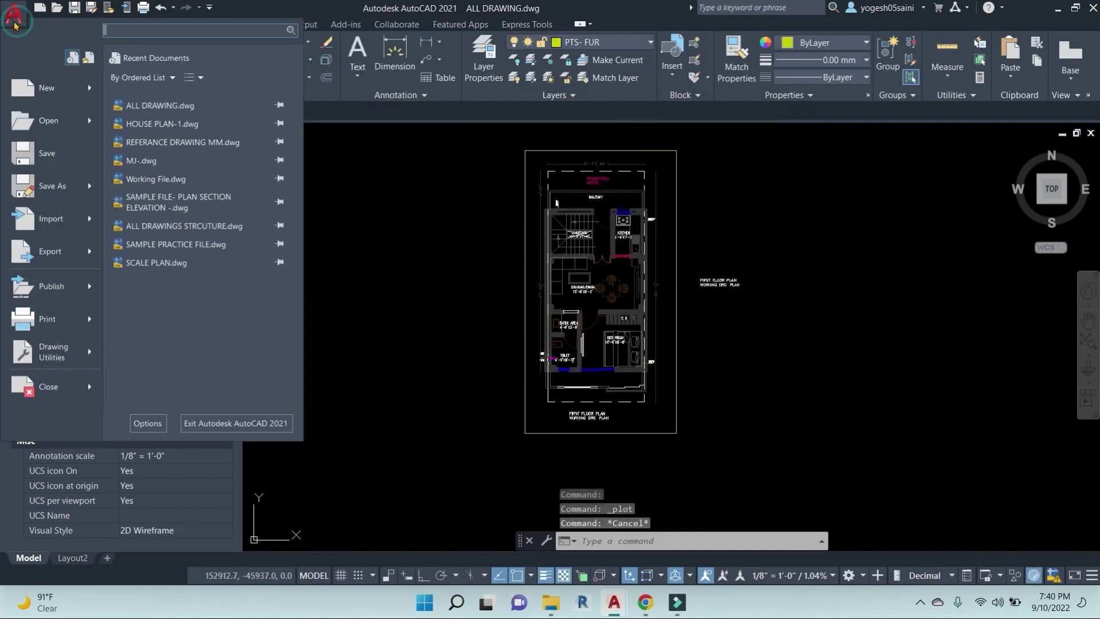
left_click(88, 318)
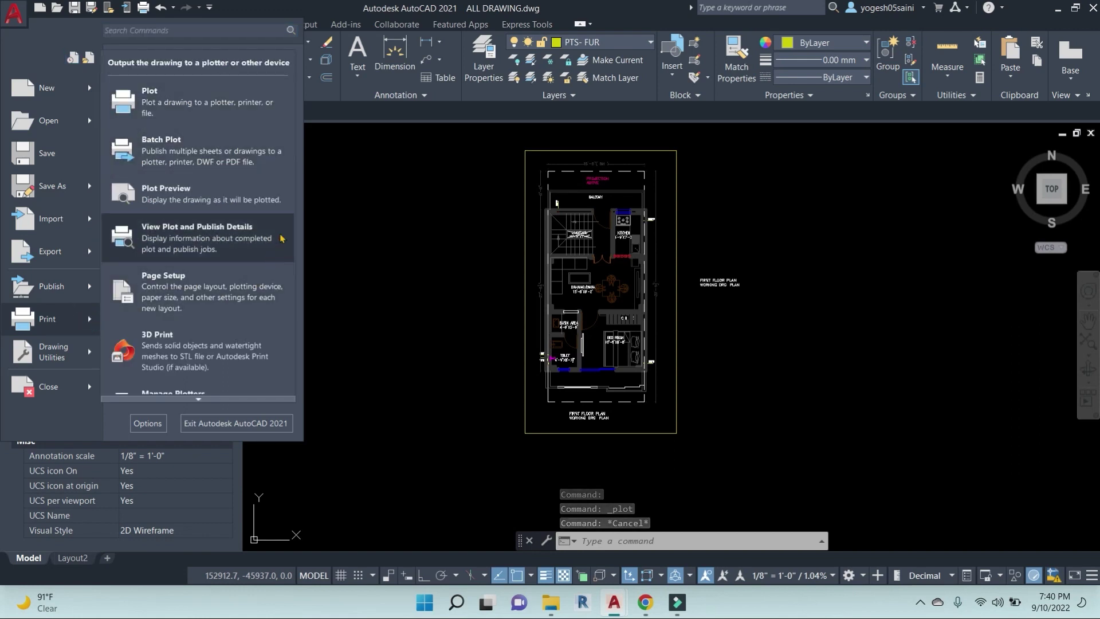
key("Escape")
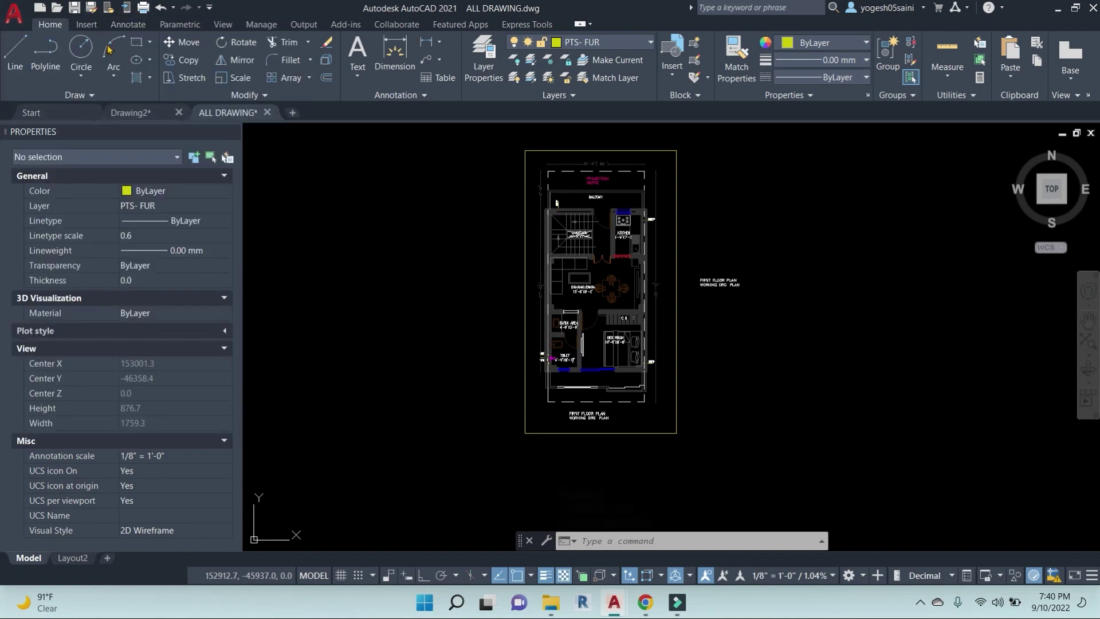
left_click(296, 28)
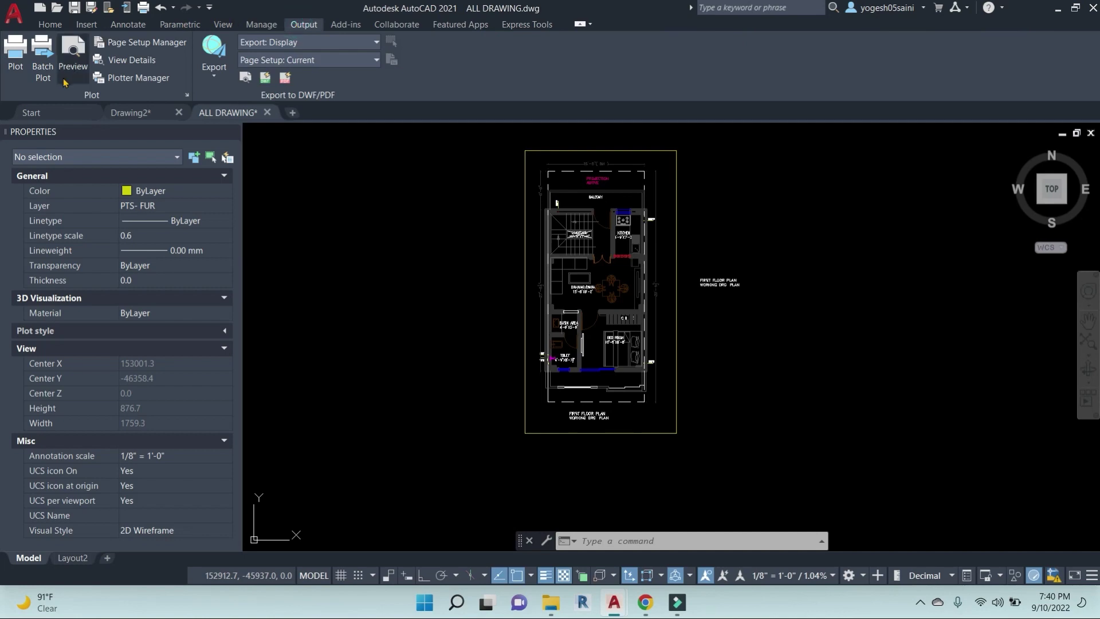
key("Escape")
key("Escape")
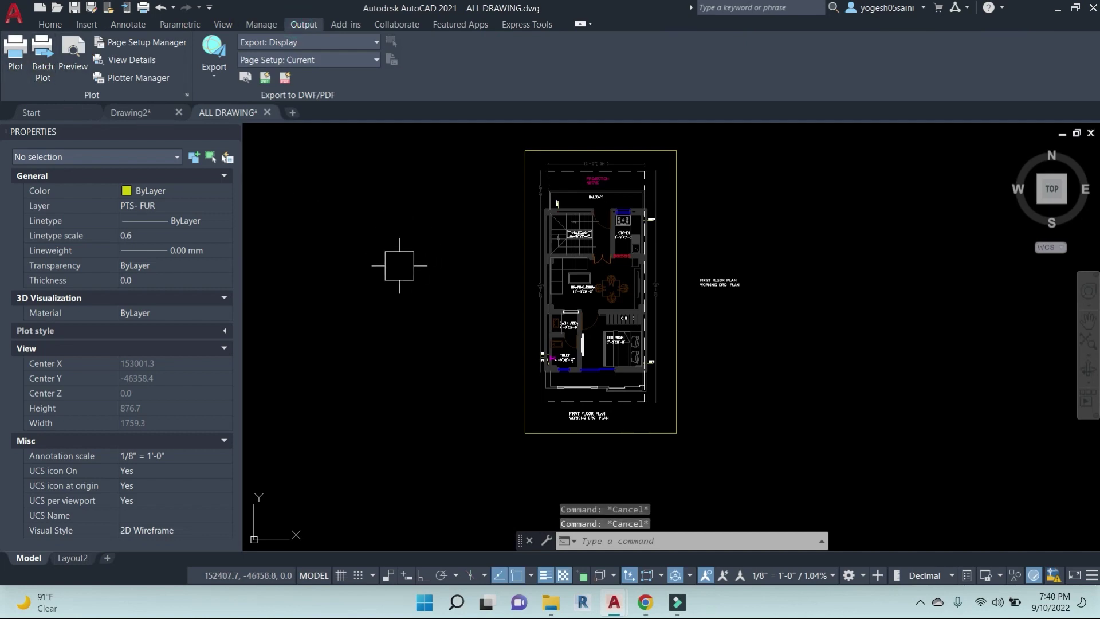
Set up a single-sheet plot with the DWG To PDF.pc3 plotter and ISO A3 (420.00 x 297.00 MM) paper.
key("ctrl+p")
left_click(459, 333)
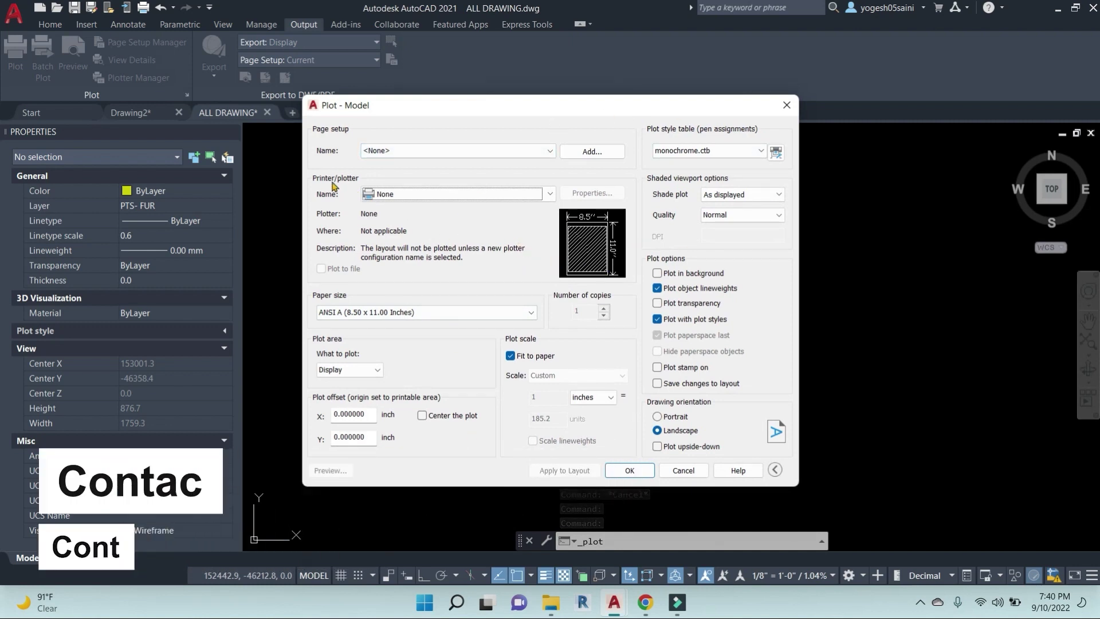
left_click(549, 195)
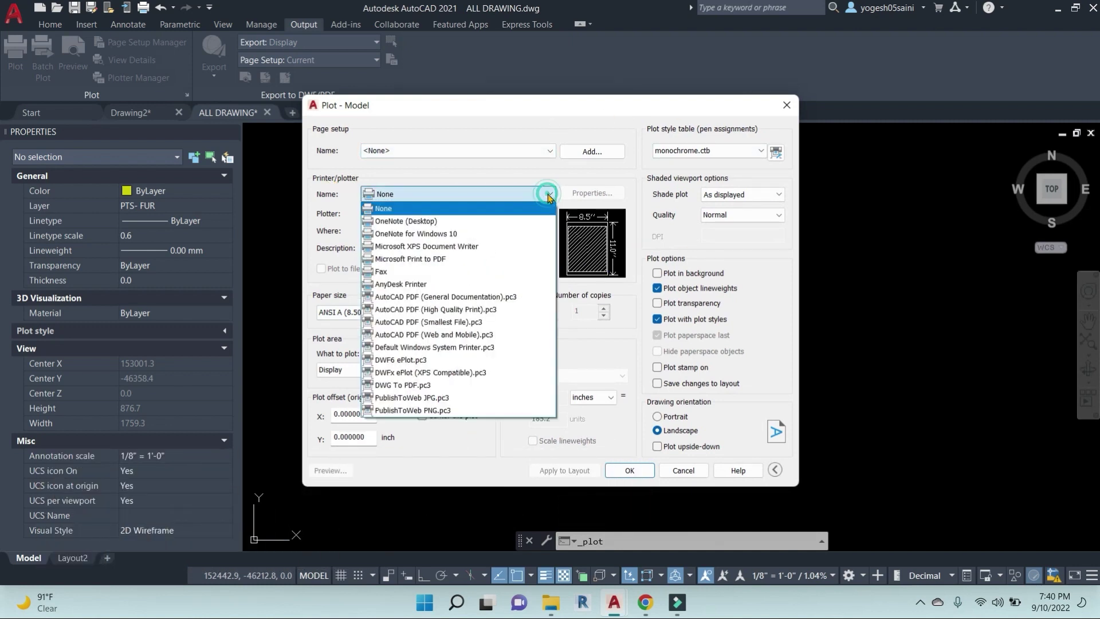
left_click(410, 387)
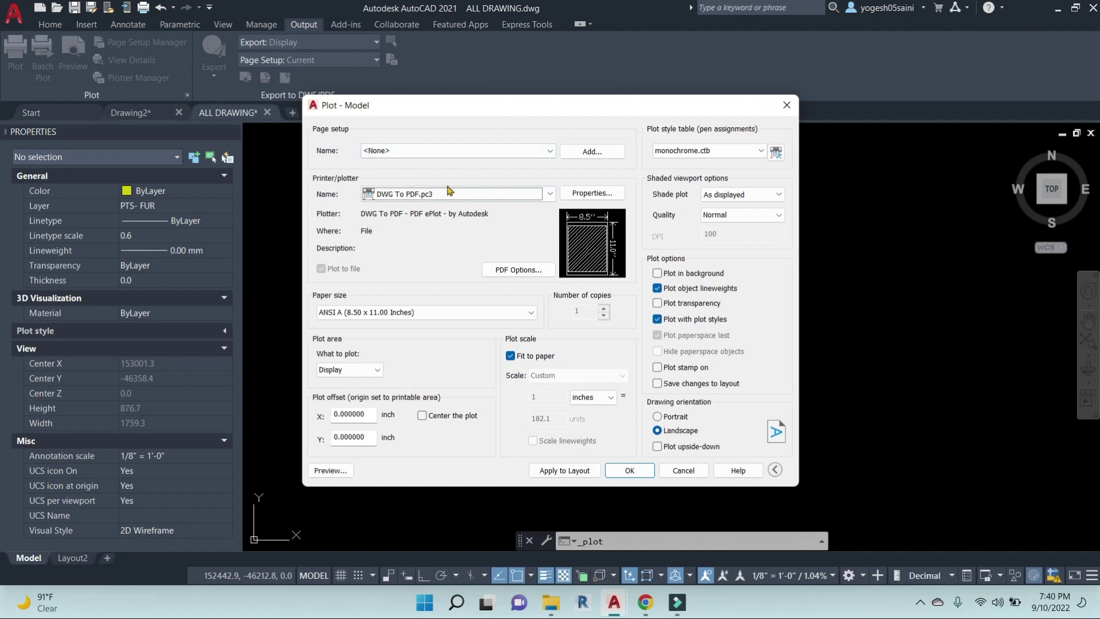
left_click(496, 314)
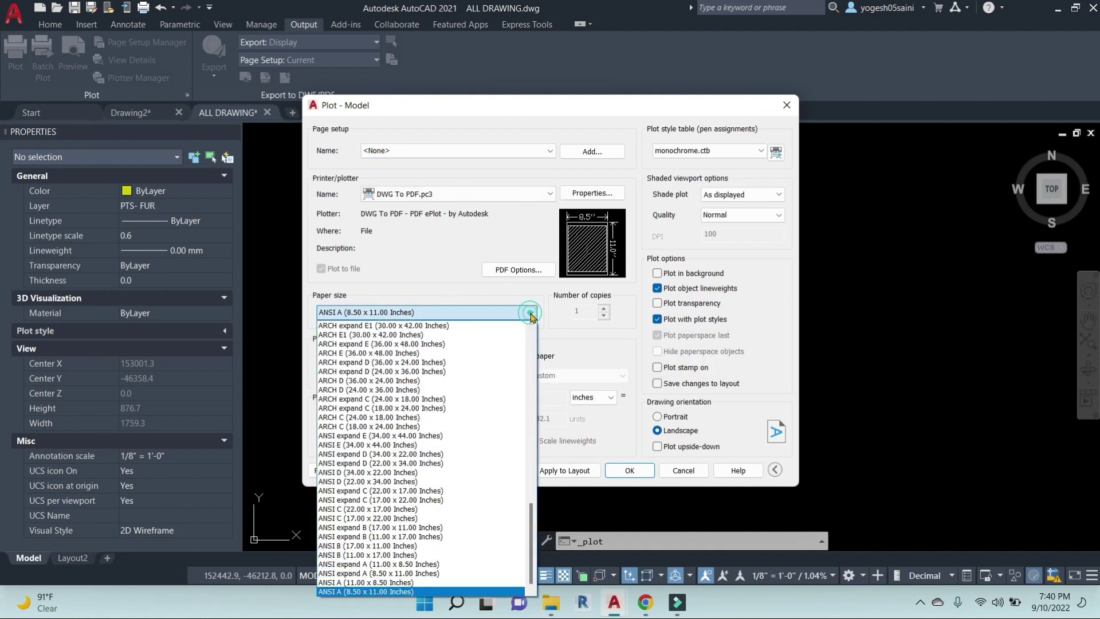
scroll(378, 413, "up", 4)
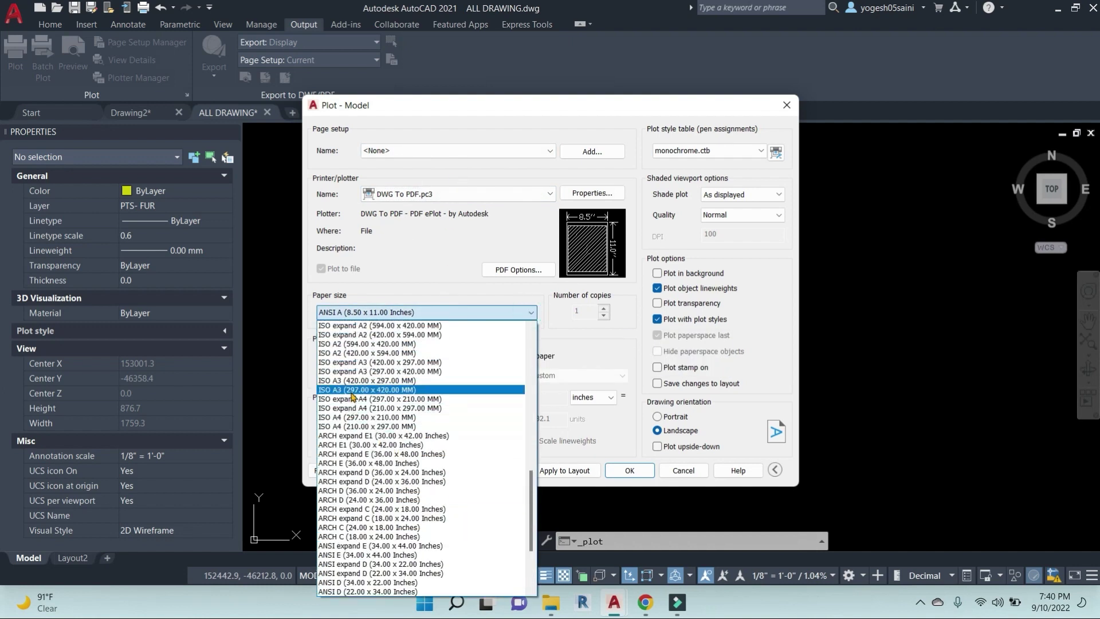
left_click(359, 381)
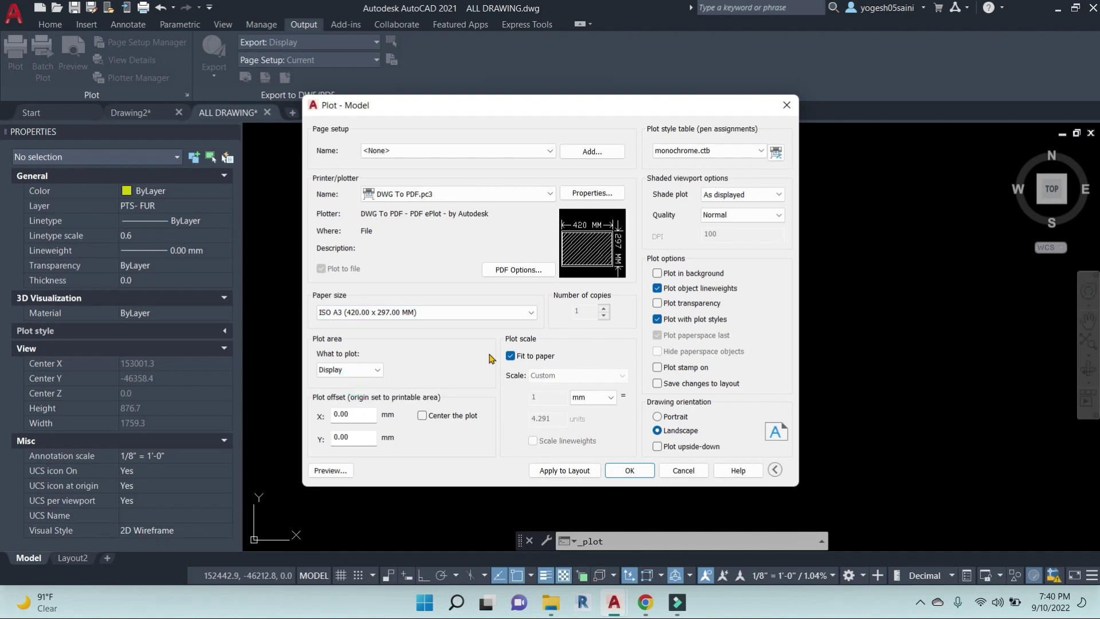
Set the plot area to a window matching the rectangular frame around the first floor plan and center the plot.
left_click(376, 370)
left_click(330, 410)
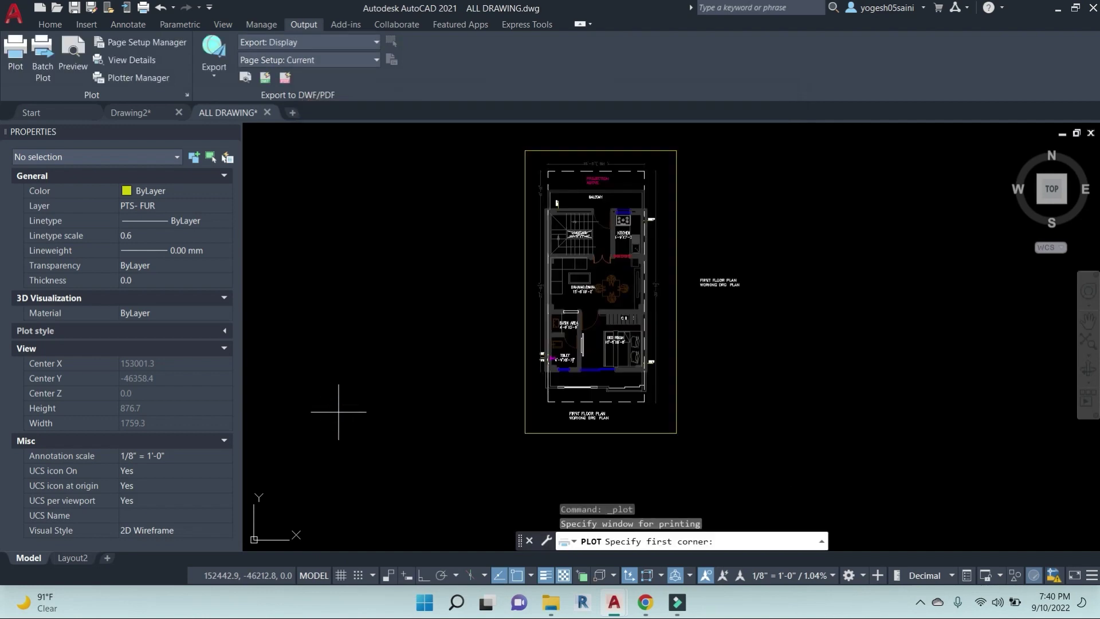
left_click(676, 434)
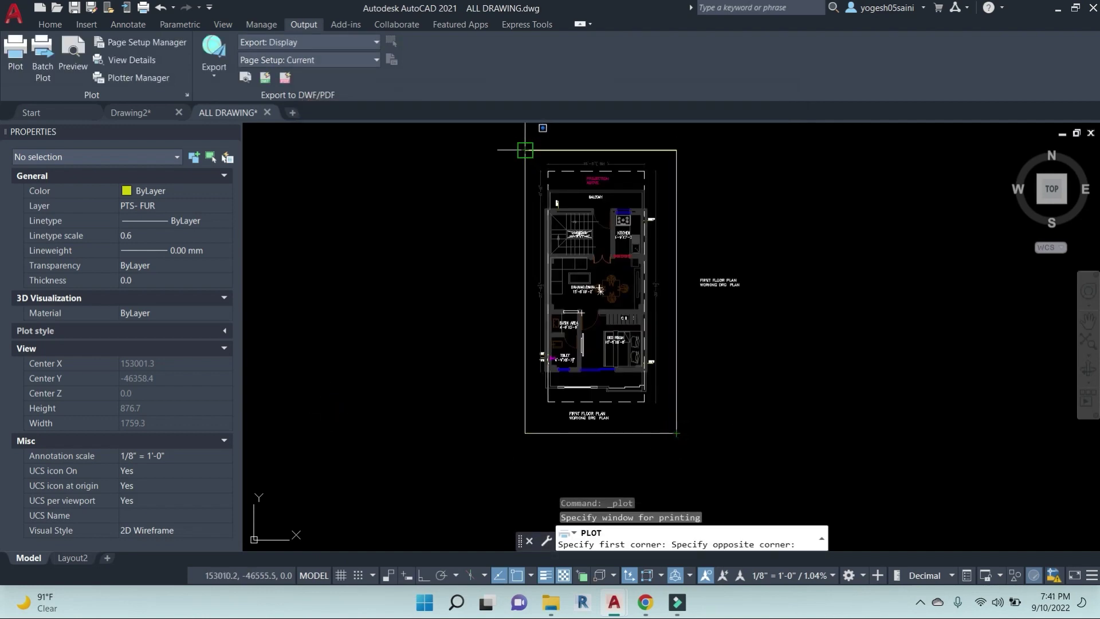
left_click(524, 138)
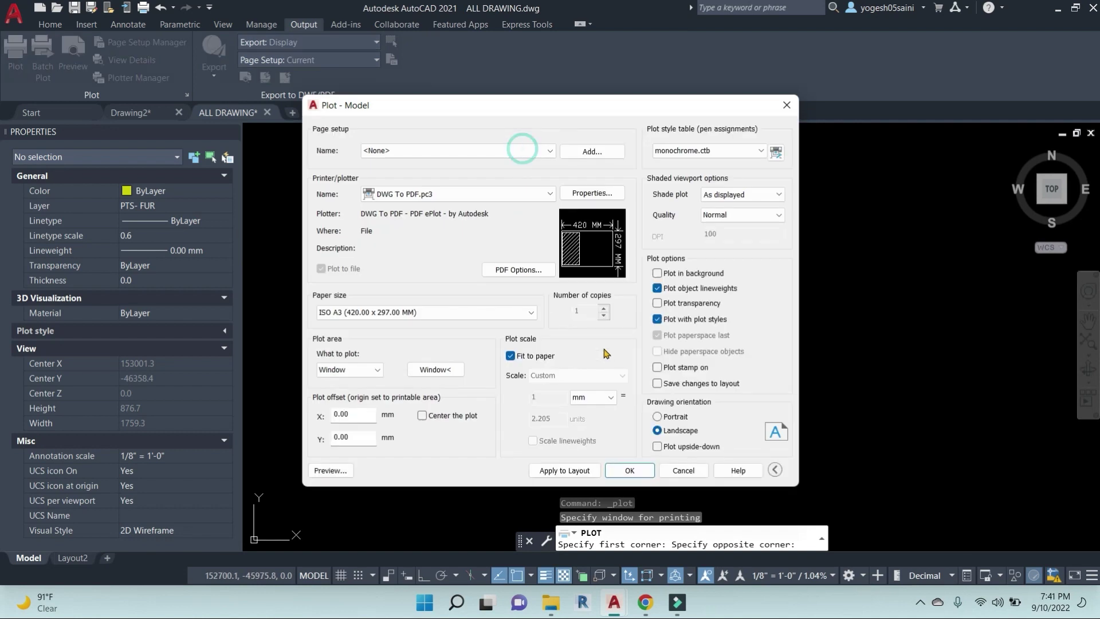
left_click(421, 415)
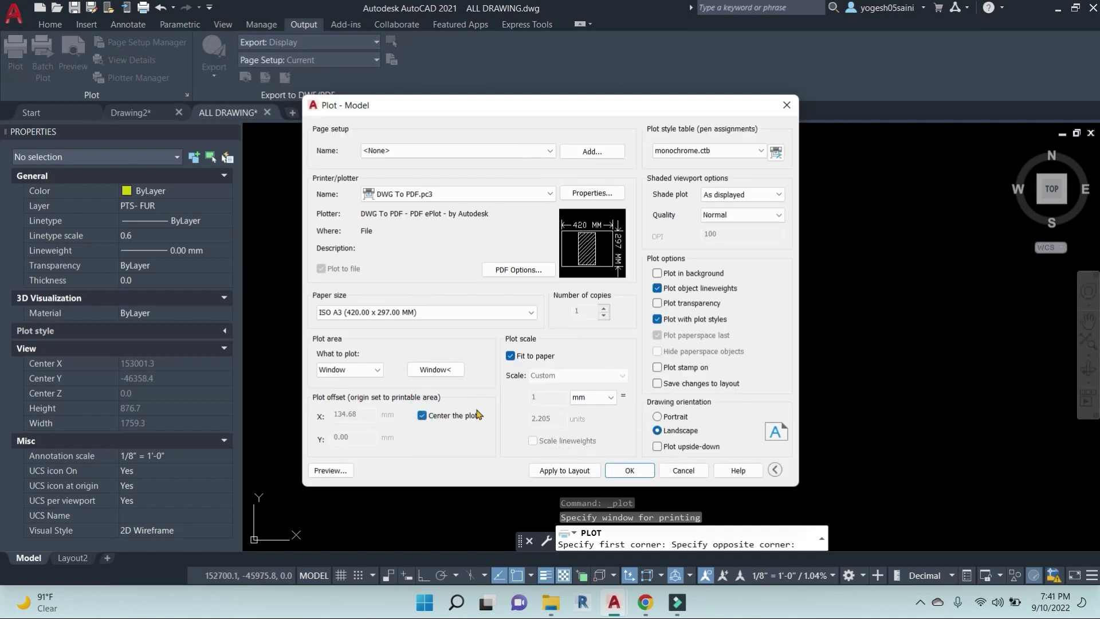
Preview the plot, inspect the floor plan on the sheet, and return to the plot settings.
left_click(326, 471)
scroll(566, 396, "up", 2)
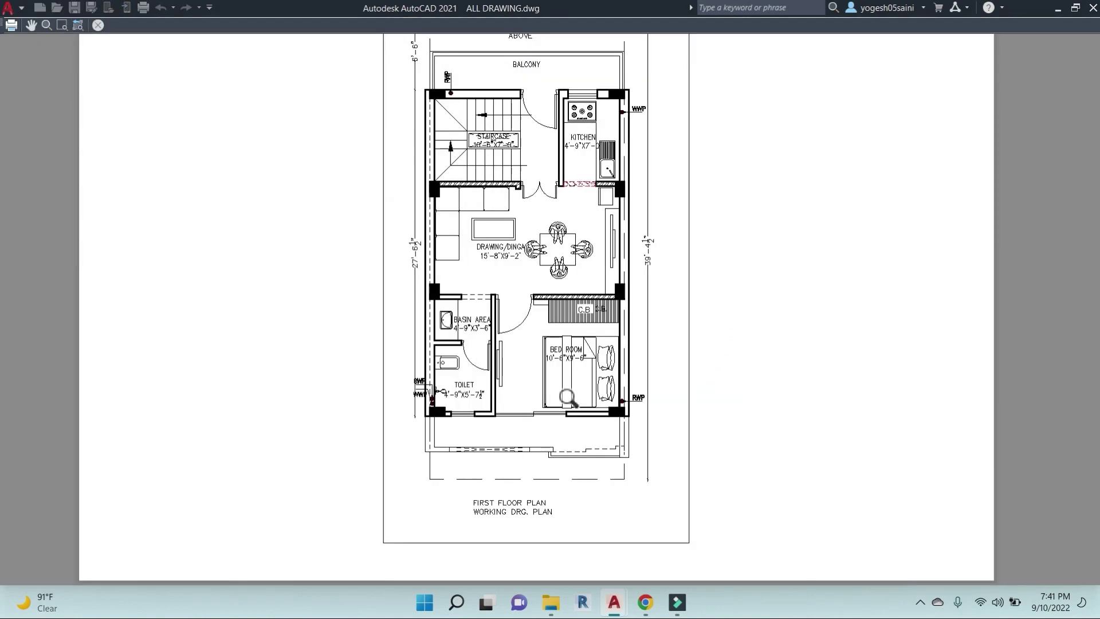
scroll(567, 275, "down", 2)
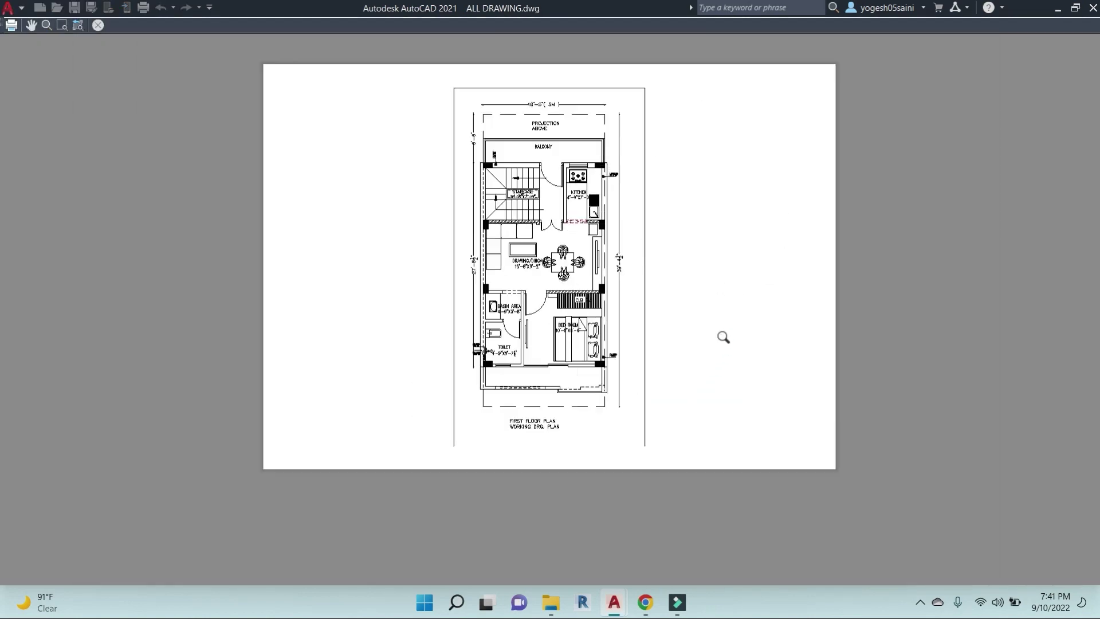
key("Escape")
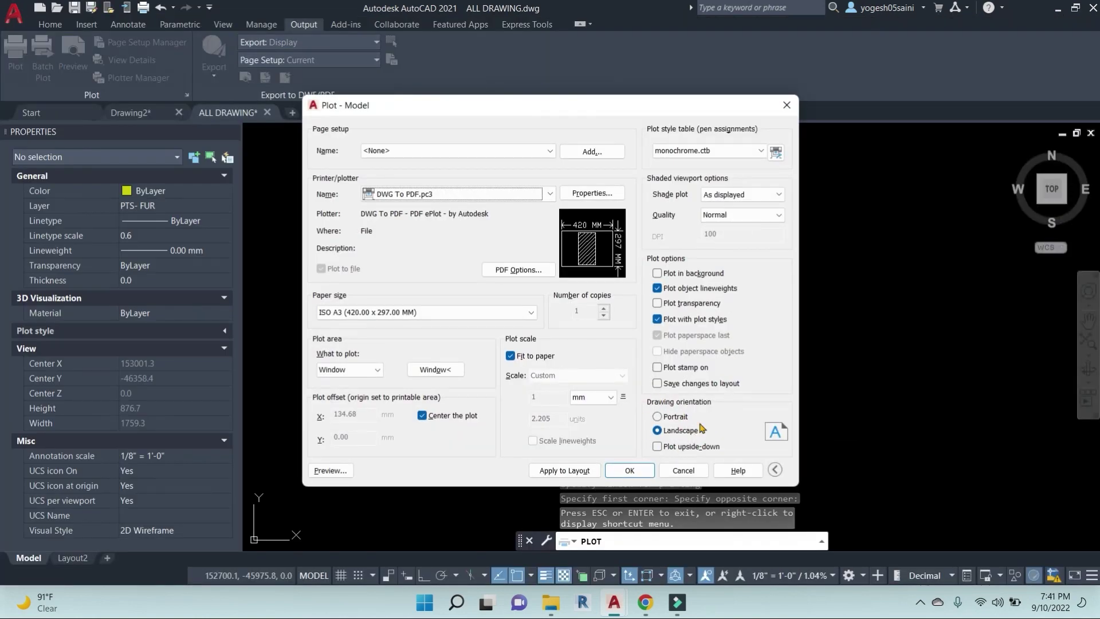
Set the drawing orientation to portrait and generate a plot preview of the sheet.
mouse_move(580, 238)
left_click(657, 416)
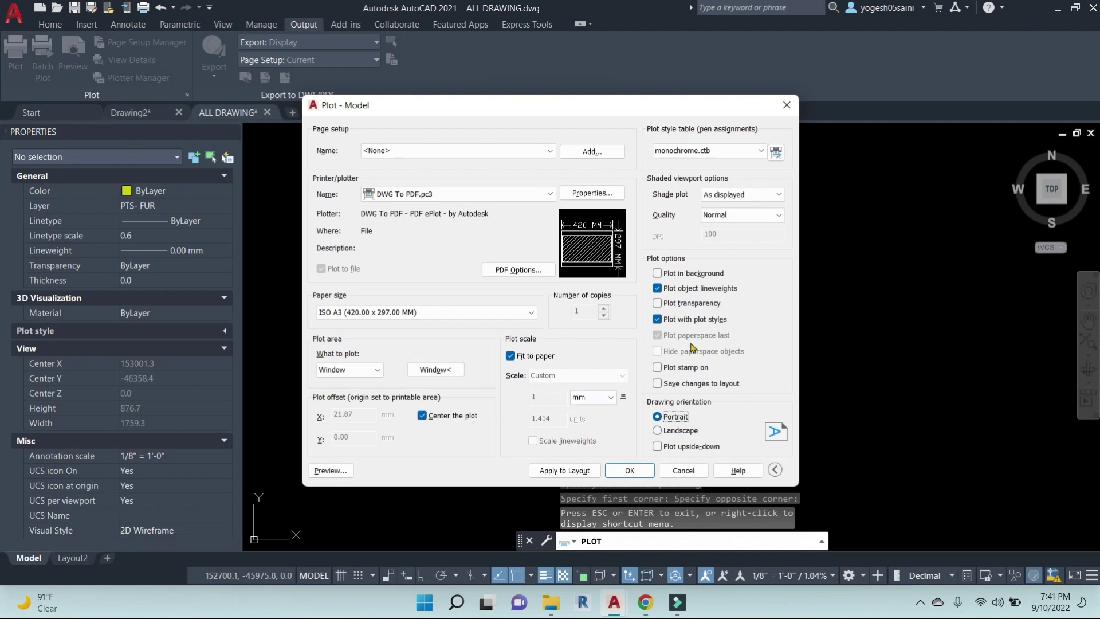
left_click(326, 471)
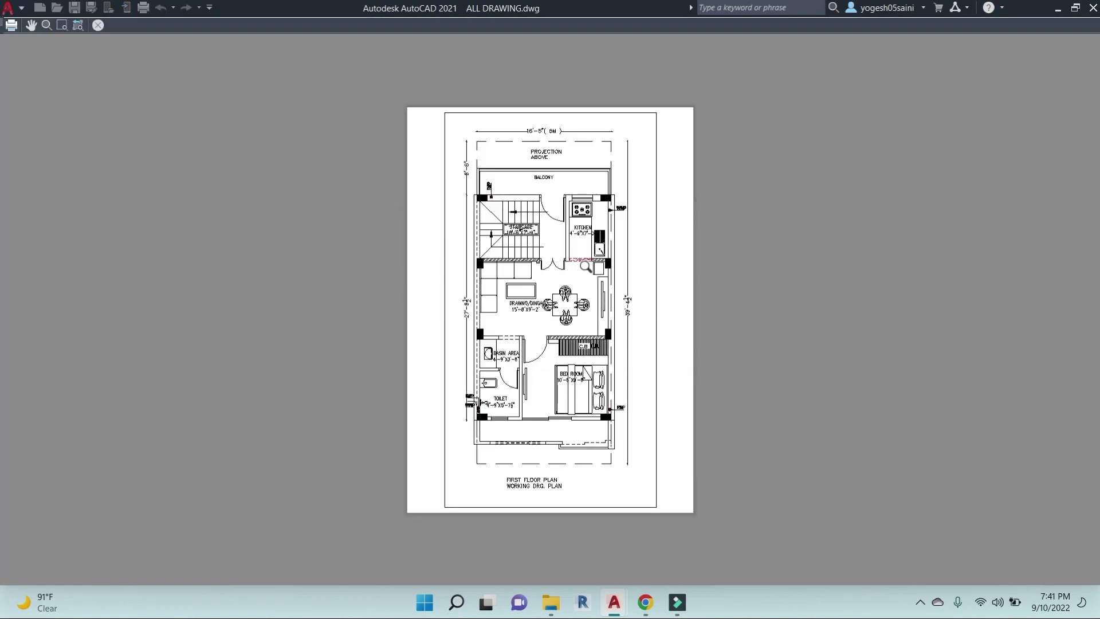
Examine the previewed portrait sheet closely, checking the rooms, dimensions and frame of the first floor plan.
scroll(585, 267, "up", 5)
scroll(589, 449, "down", 2)
middle_click_drag(606, 558, 606, 437)
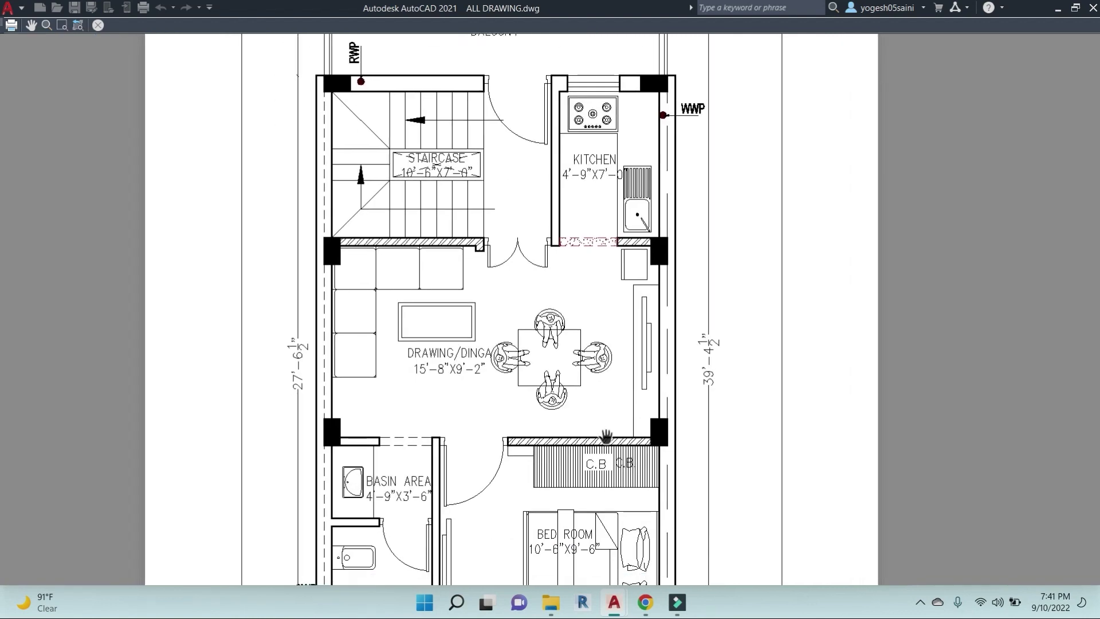
scroll(606, 436, "up", 3)
scroll(673, 436, "down", 5)
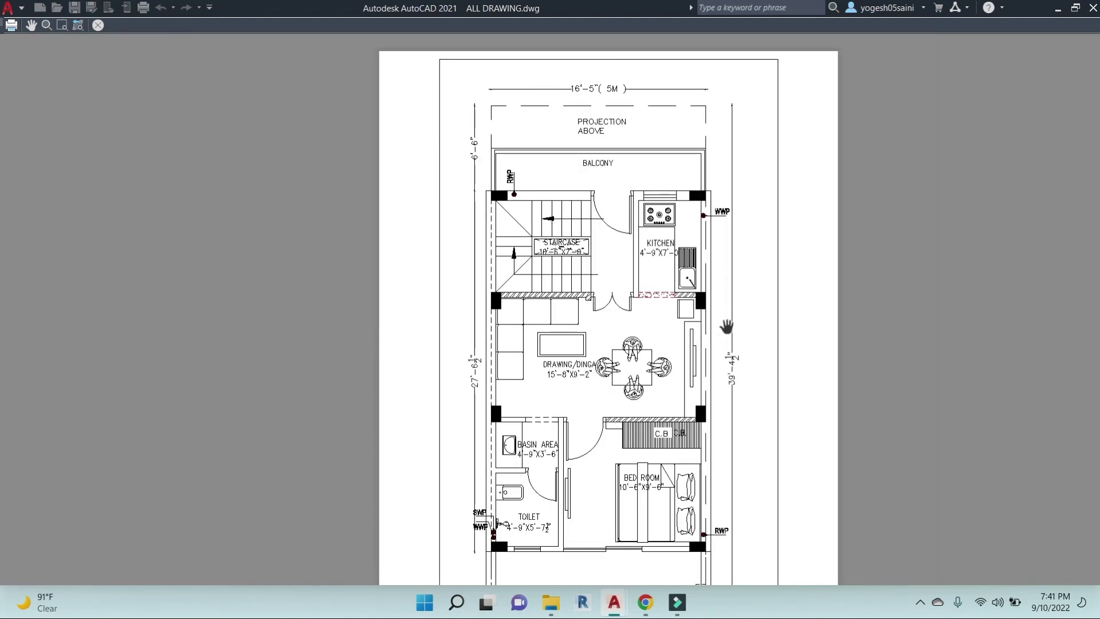
scroll(726, 326, "up", 2)
scroll(745, 304, "down", 3)
scroll(591, 117, "up", 3)
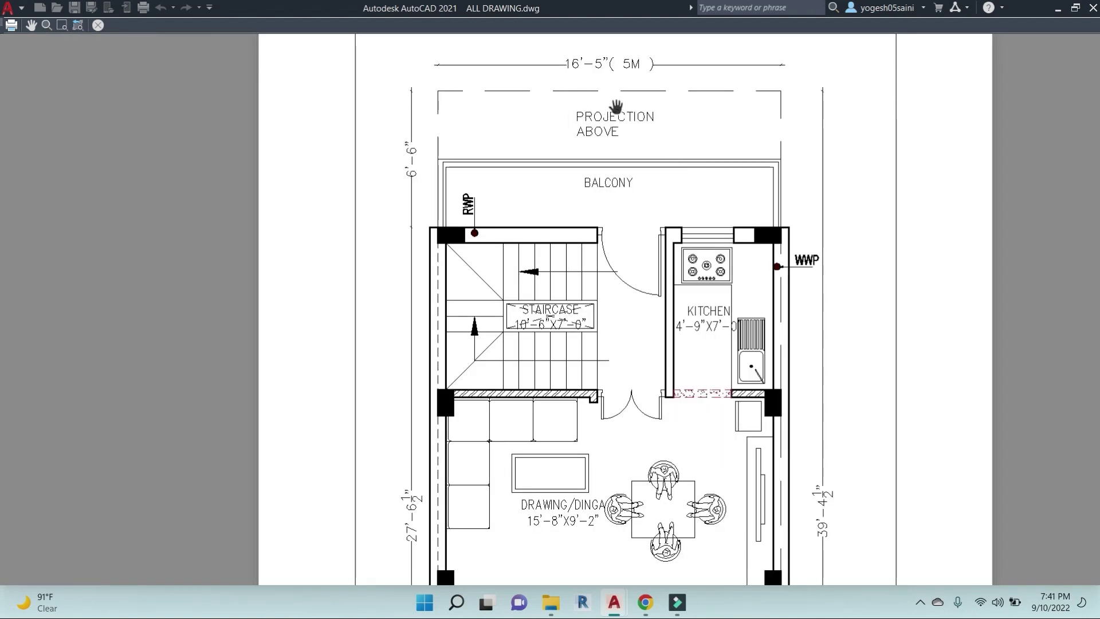
scroll(610, 253, "down", 3)
middle_click_drag(609, 253, 563, 198)
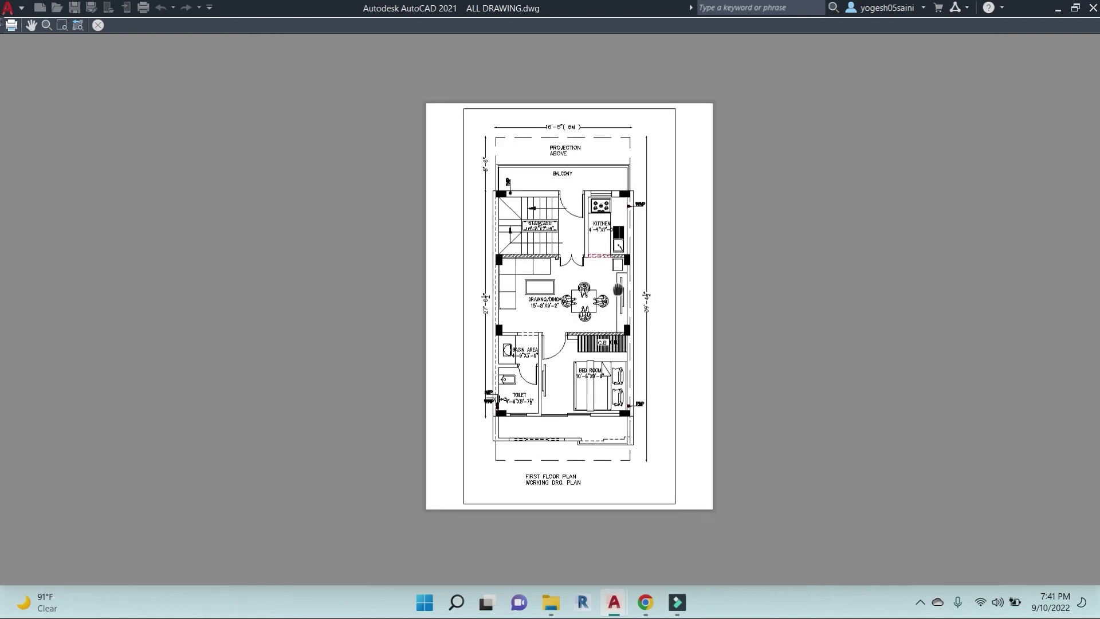
Plot the previewed sheet and save it to the Desktop as a PDF named HOUSE -1A.
right_click(557, 270)
left_click(584, 295)
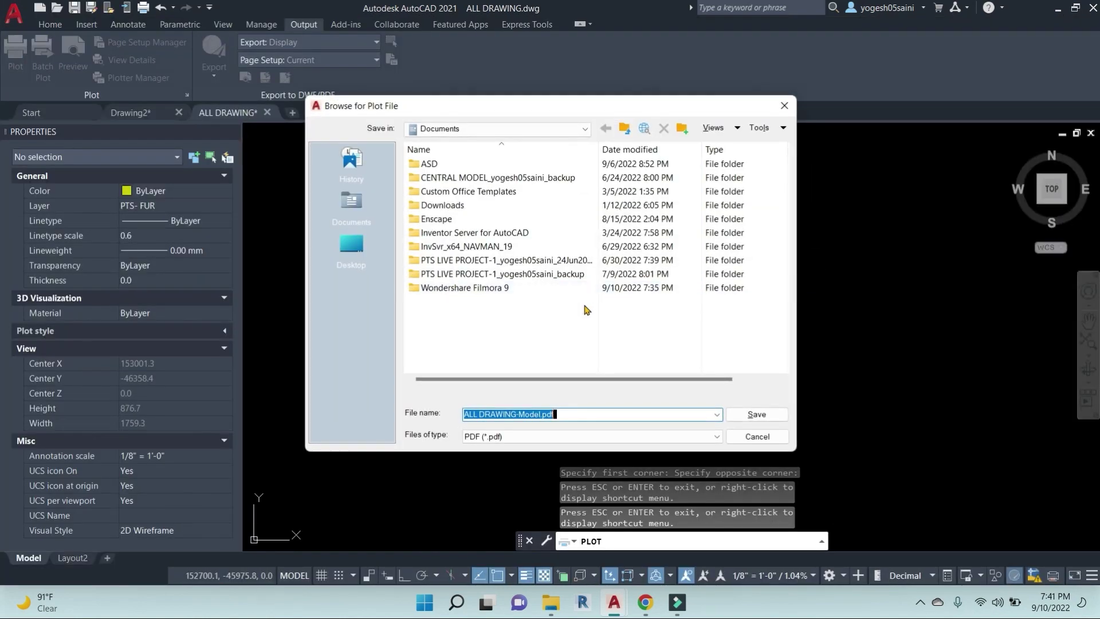
left_click(351, 245)
left_click_drag(583, 413, 459, 415)
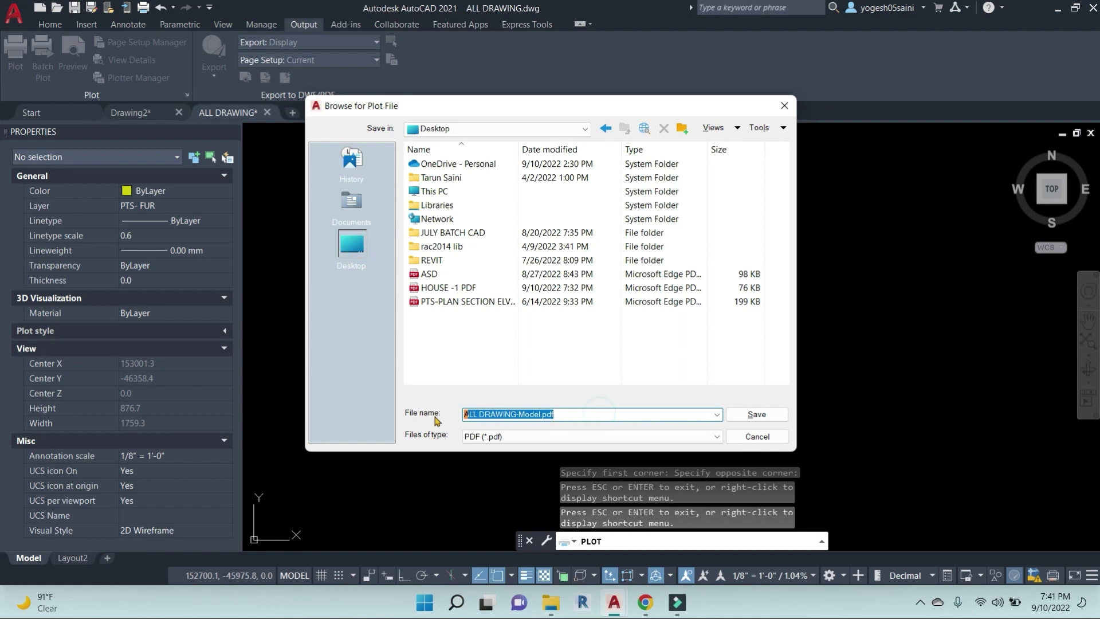
type("HOUSE")
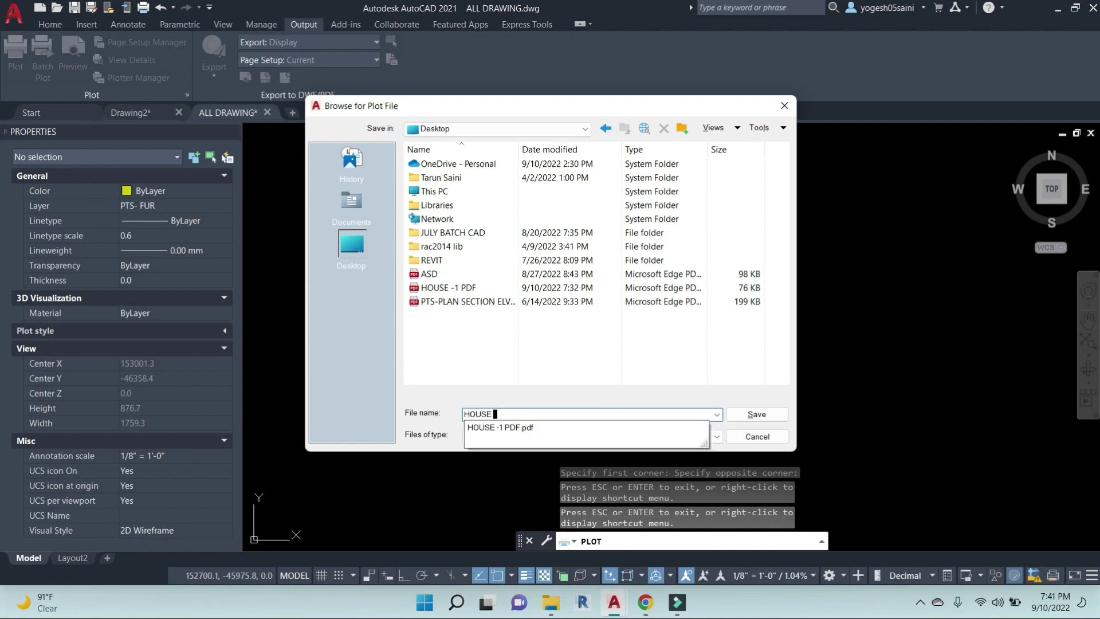
type(" -1A")
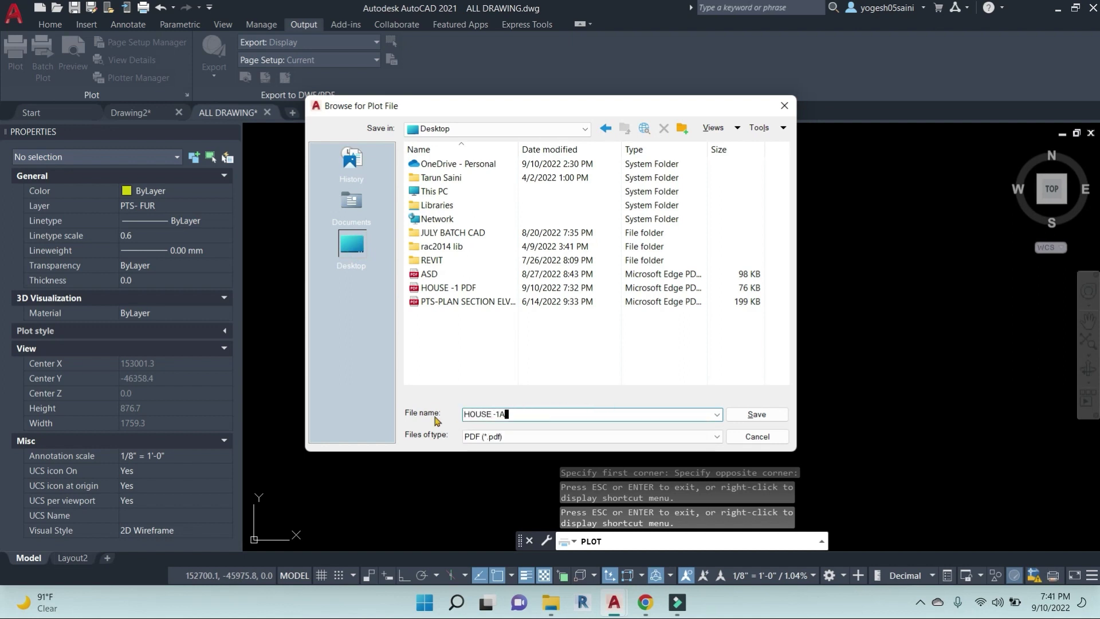
left_click(759, 413)
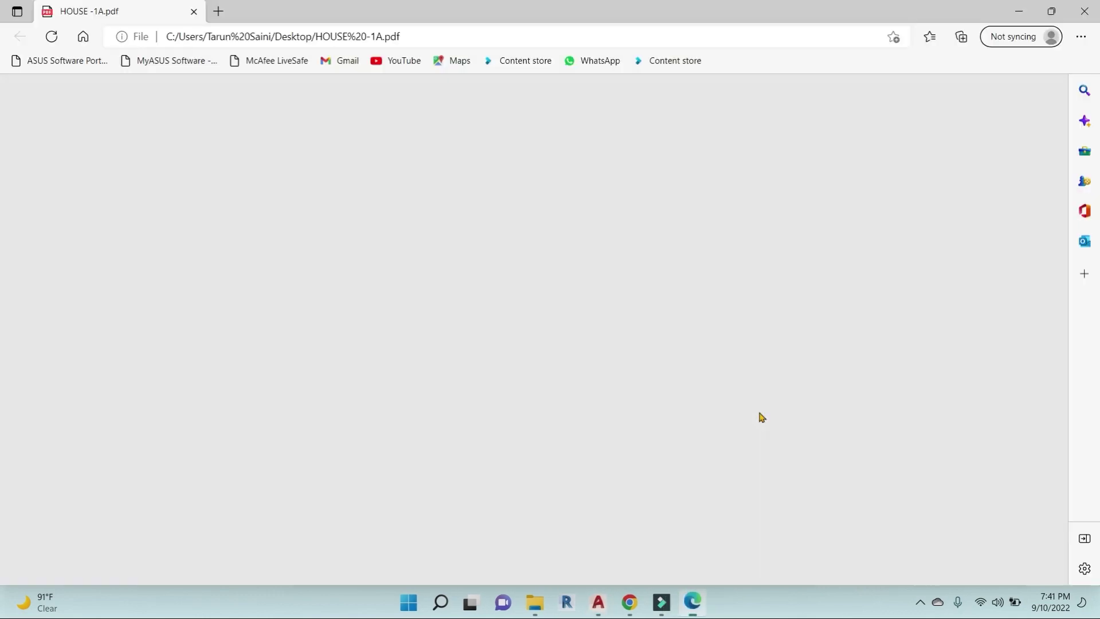
Inspect the plotted floor plan in the opened HOUSE -1A.pdf, then minimize the browser to return to AutoCAD.
scroll(532, 389, "down", 5)
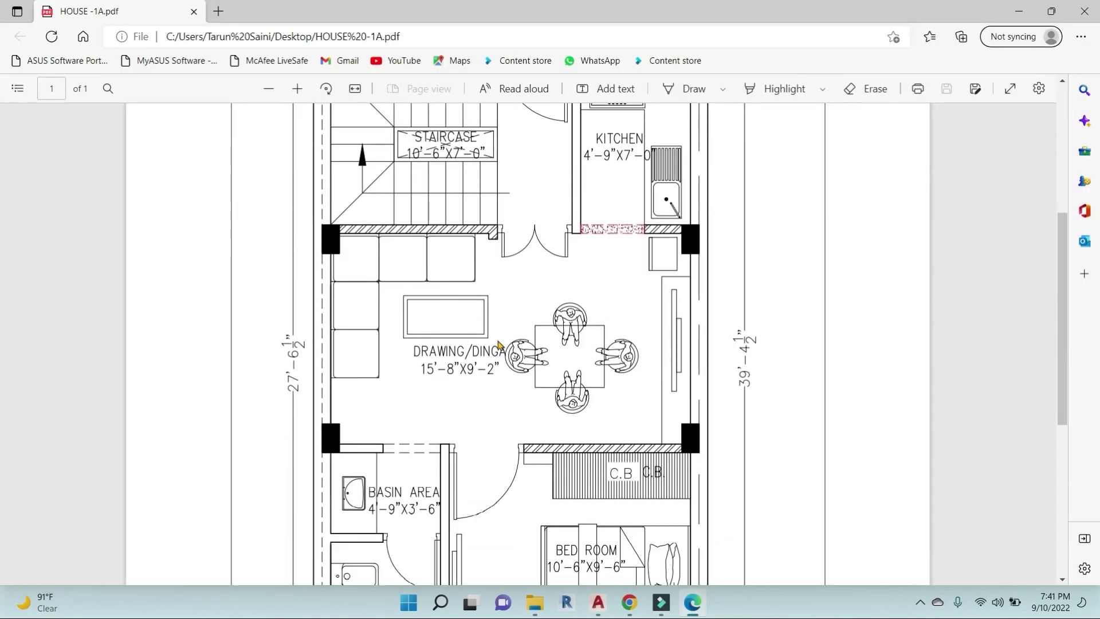
scroll(536, 386, "down", 4)
scroll(572, 378, "up", 3, "ctrl")
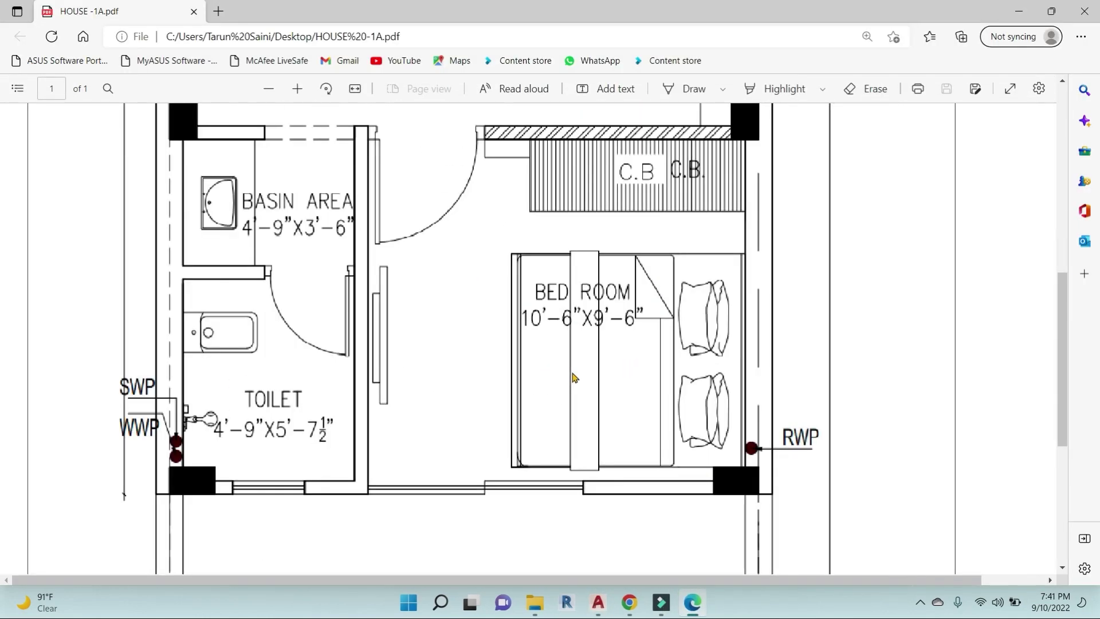
scroll(572, 376, "down", 3, "ctrl")
scroll(506, 370, "up", 3, "ctrl")
scroll(506, 370, "down", 5, "ctrl")
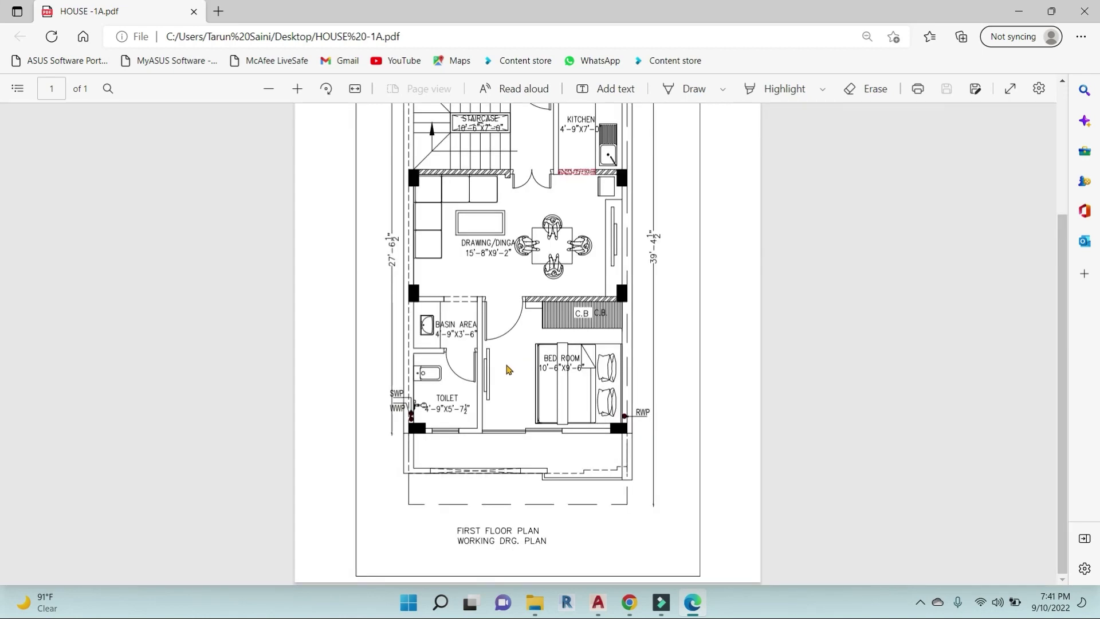
scroll(508, 370, "up", 2, "ctrl")
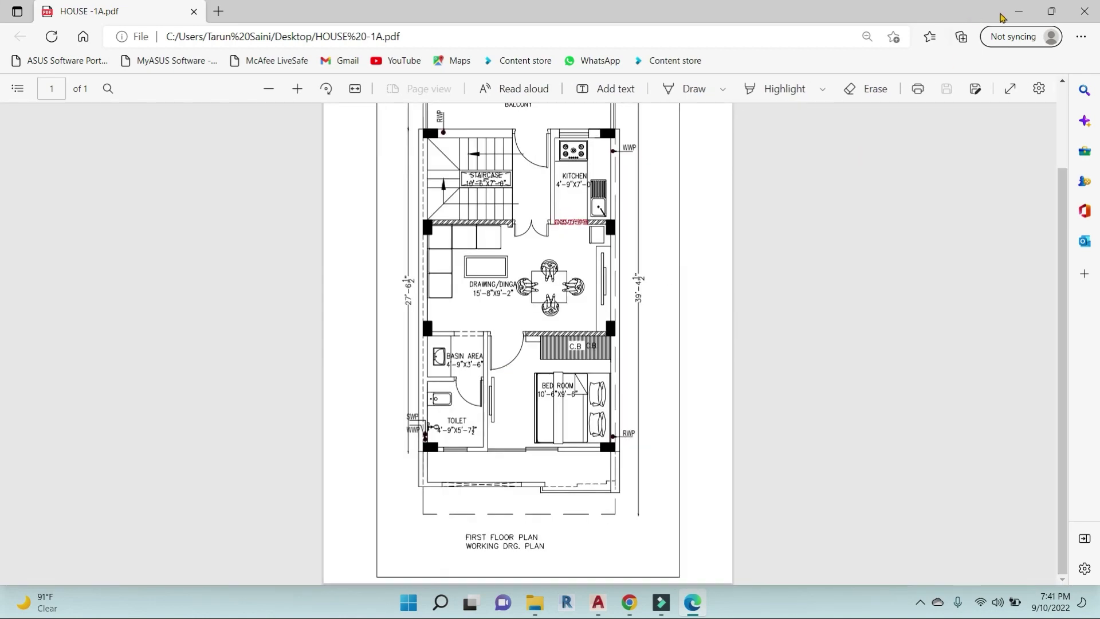
left_click(1019, 12)
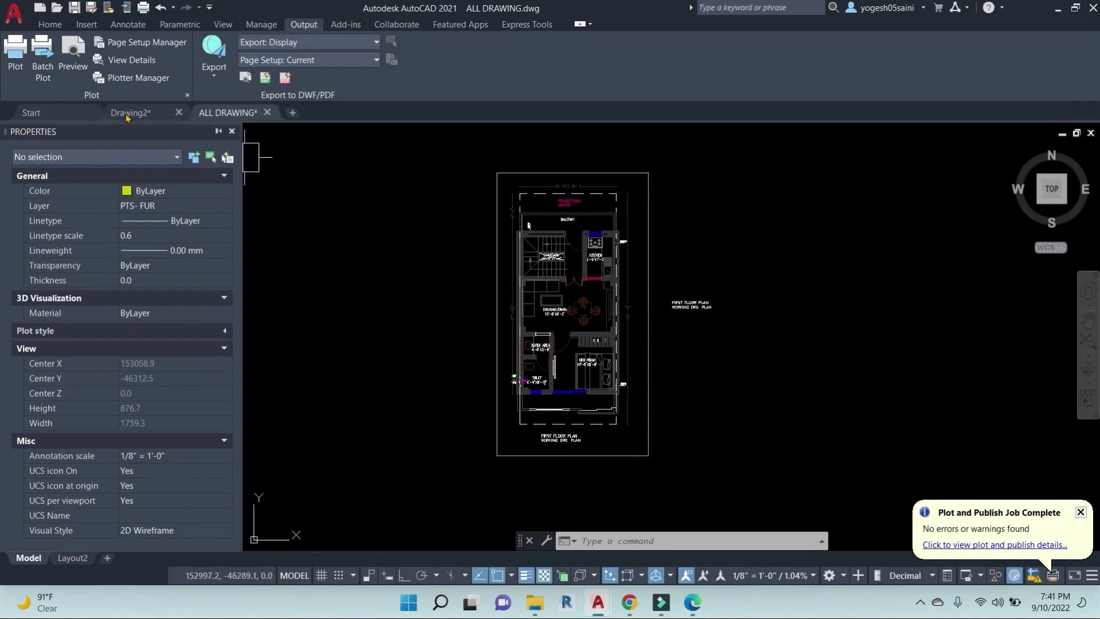
left_click(50, 24)
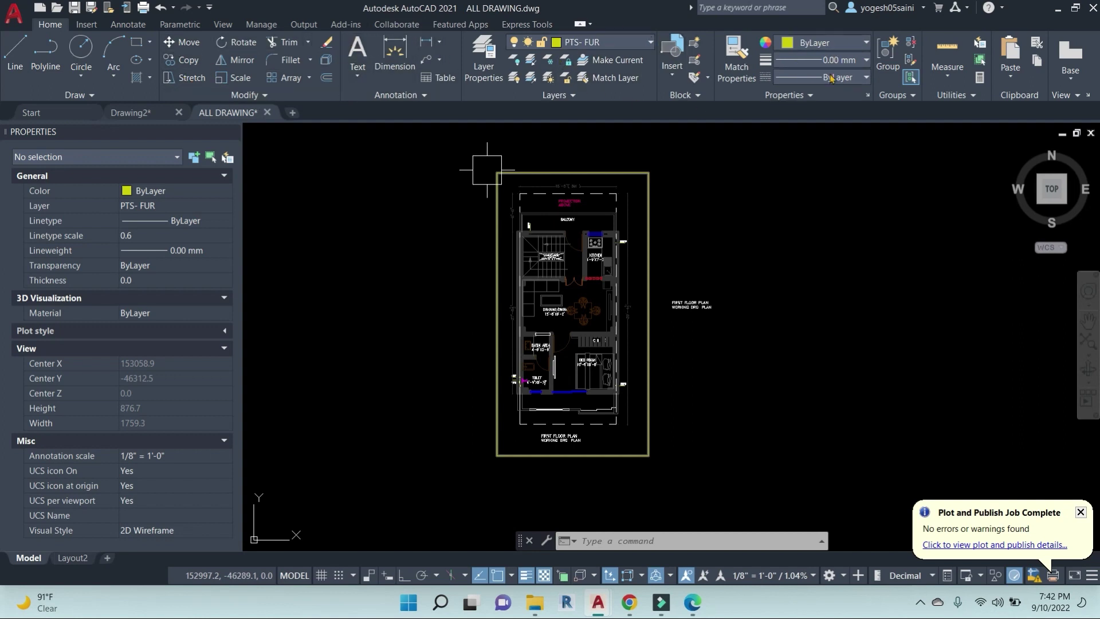
left_click(129, 26)
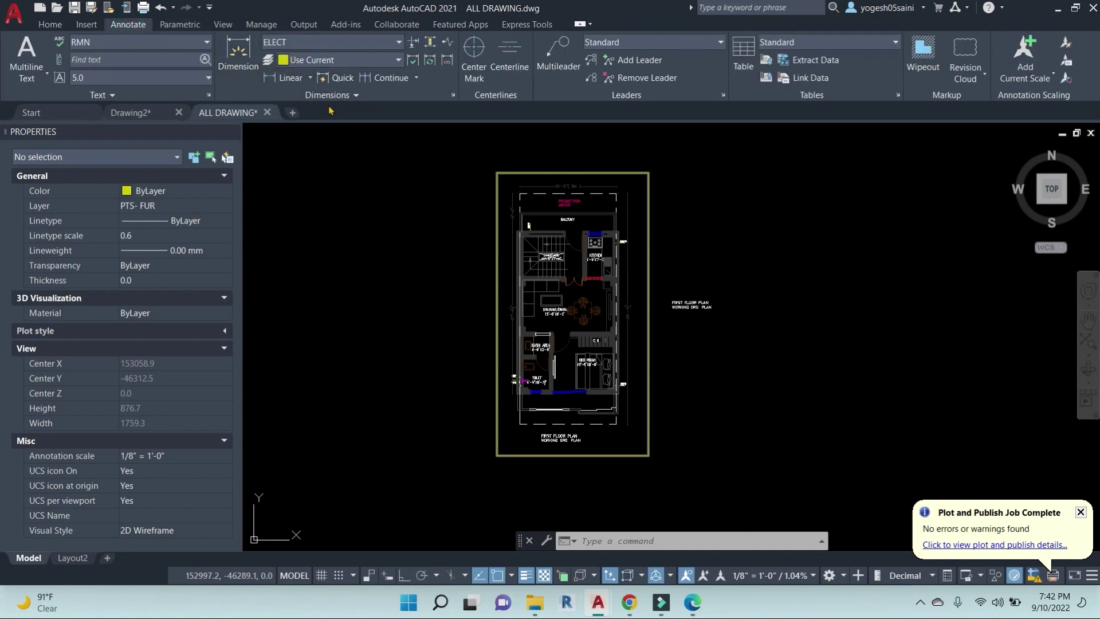
left_click(62, 26)
middle_click_drag(470, 370, 487, 370)
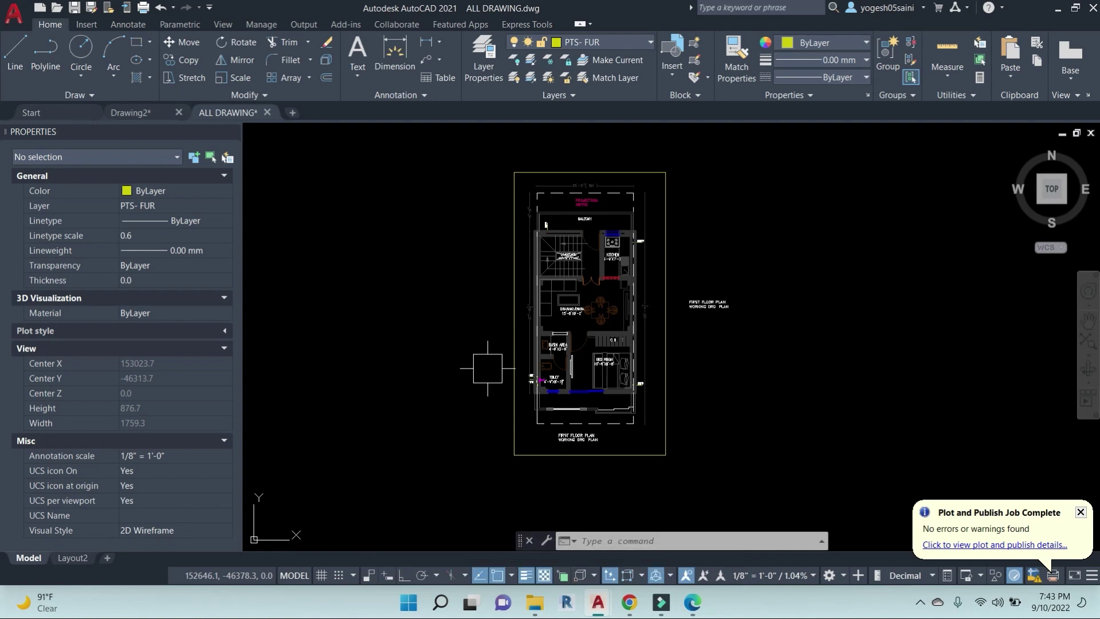
scroll(559, 229, "down", 3)
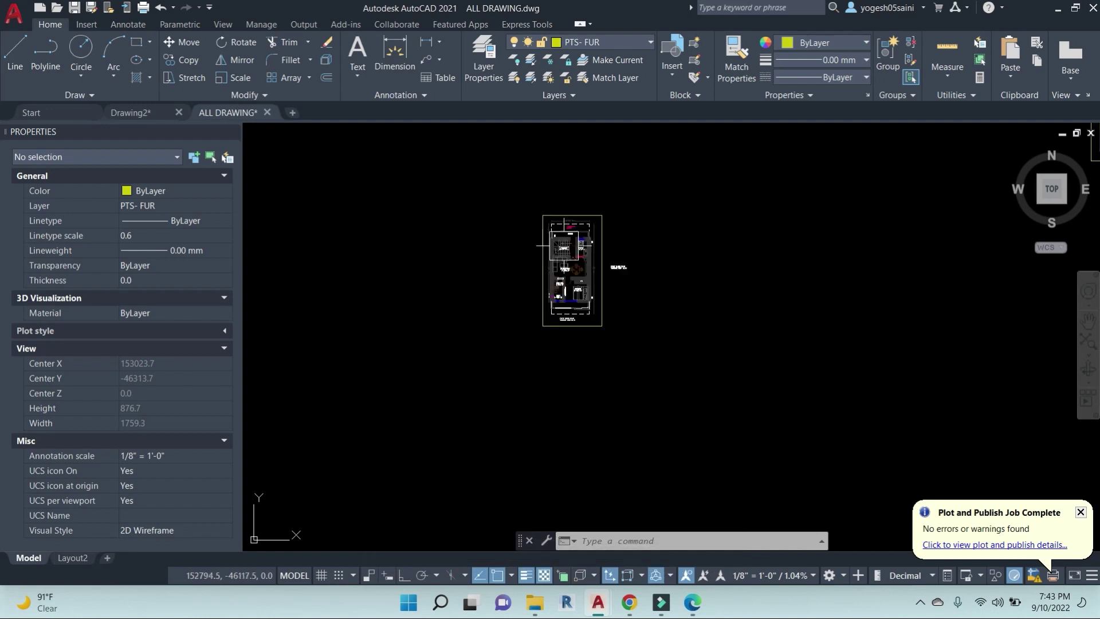
middle_click_drag(613, 246, 724, 338)
scroll(691, 344, "up", 3)
middle_click_drag(782, 232, 732, 297)
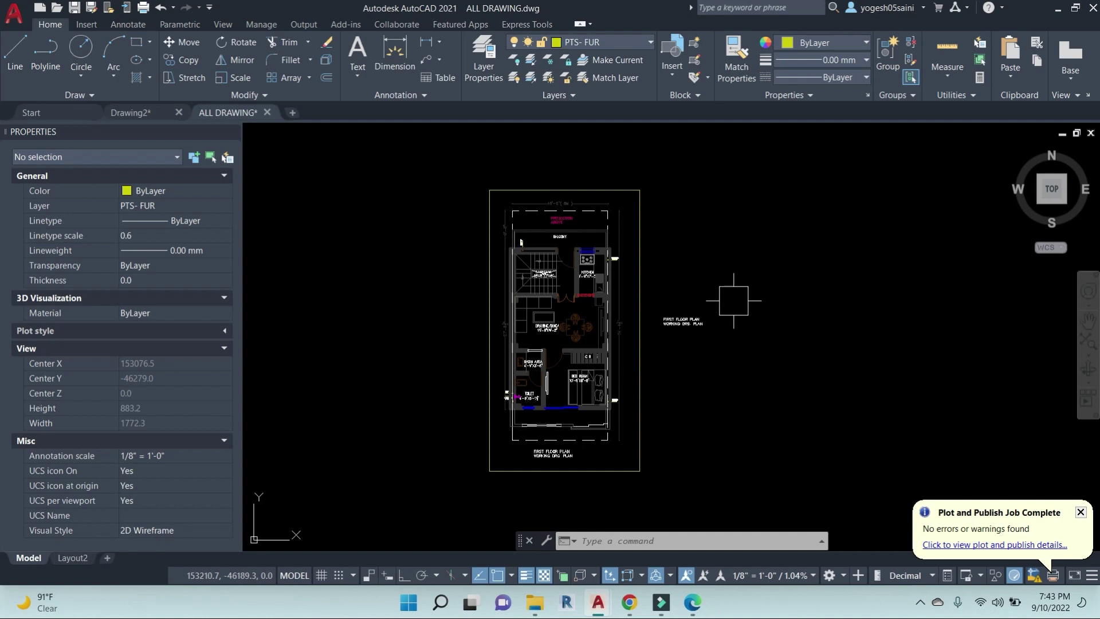
middle_click_drag(753, 304, 729, 288)
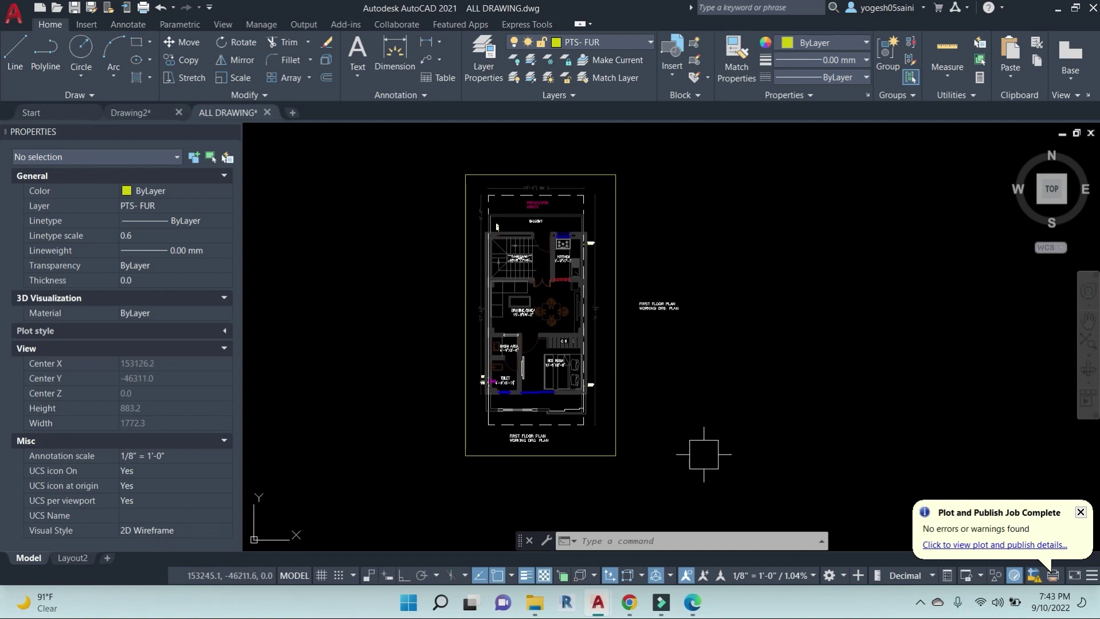